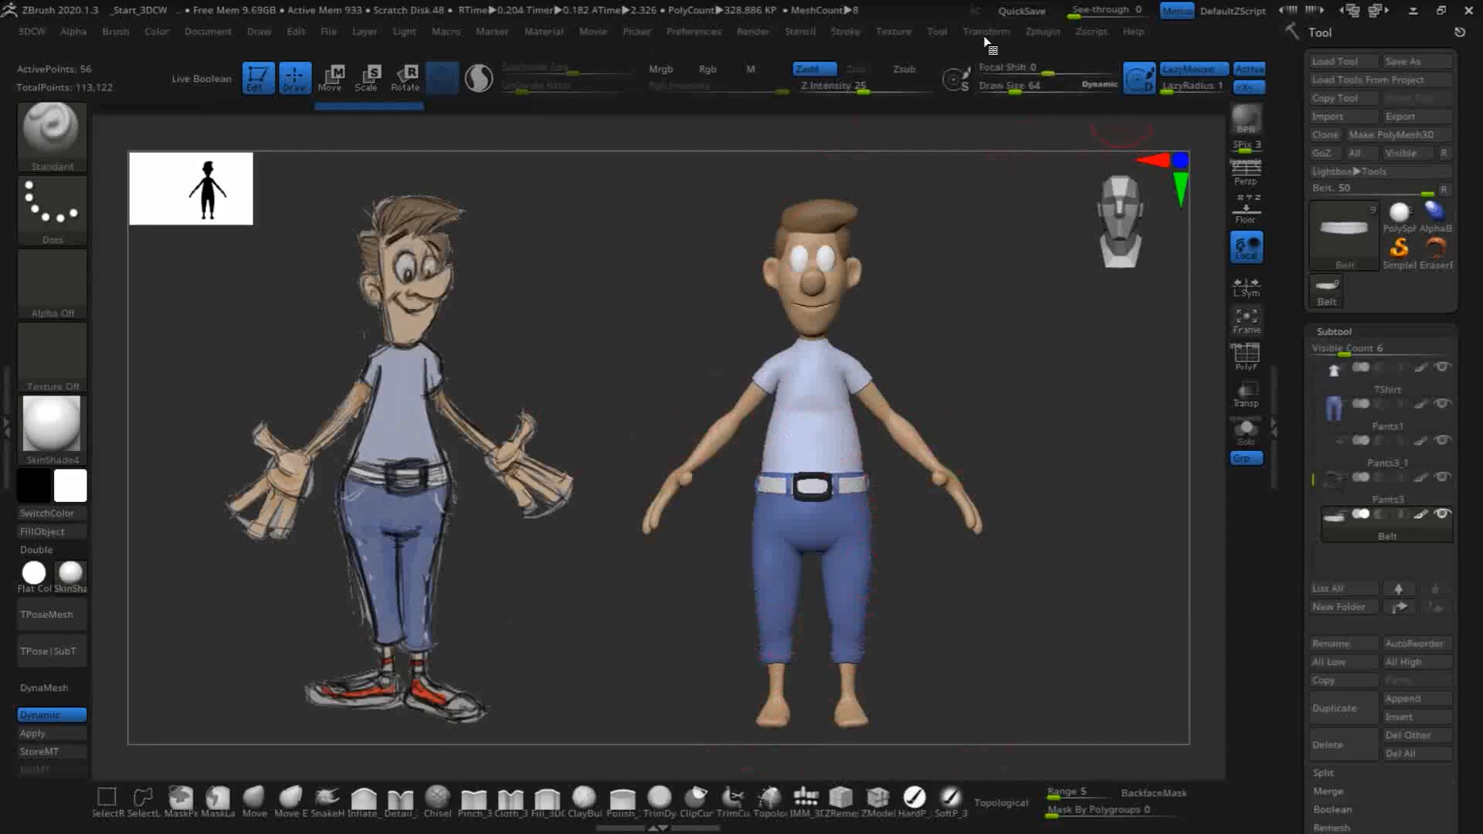
- Add the CONF12103 sneaker texture and the second red sneaker texture to Spotlight
left_click(897, 32)
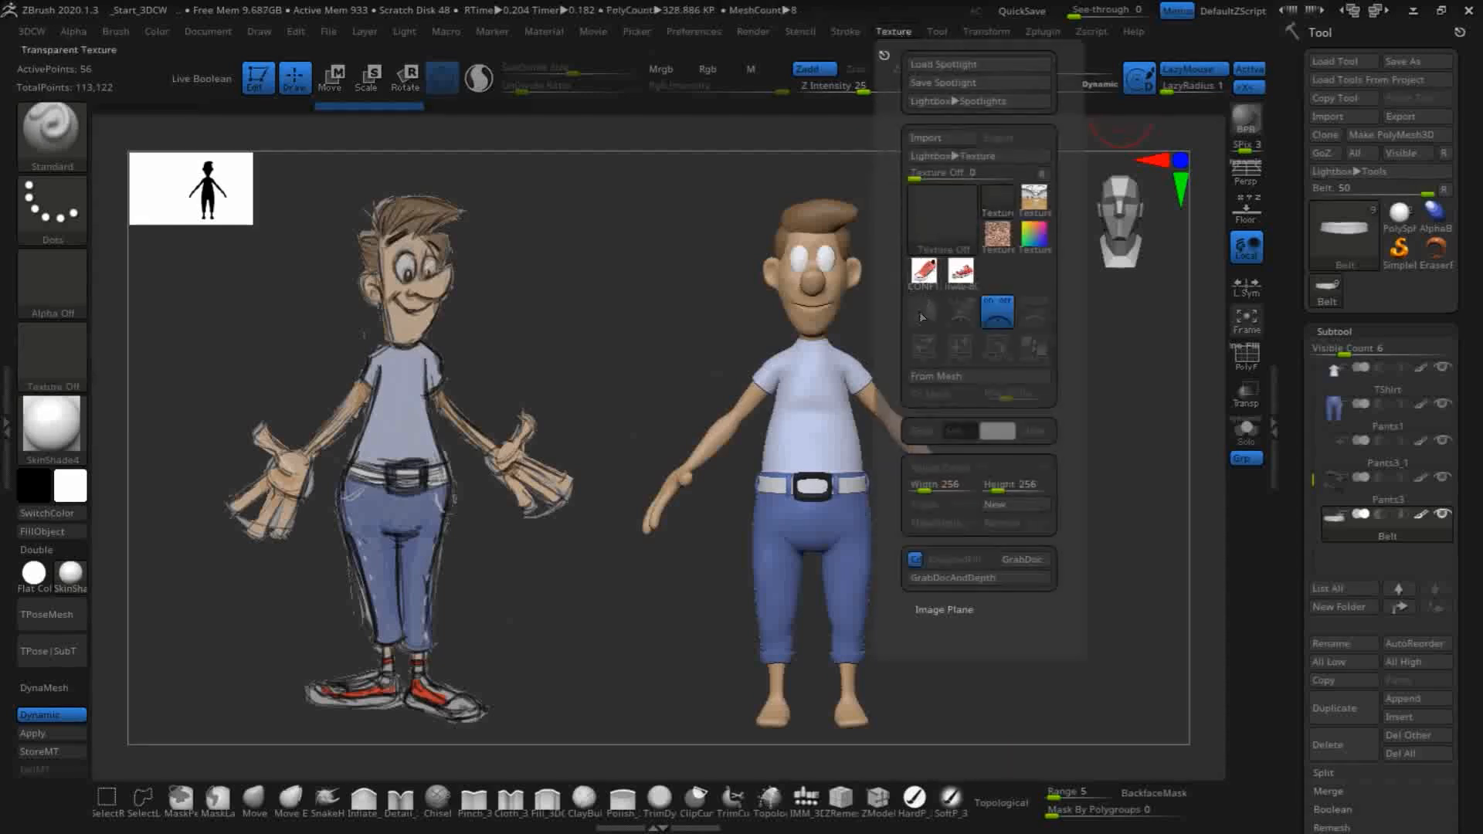
mouse_move(931, 293)
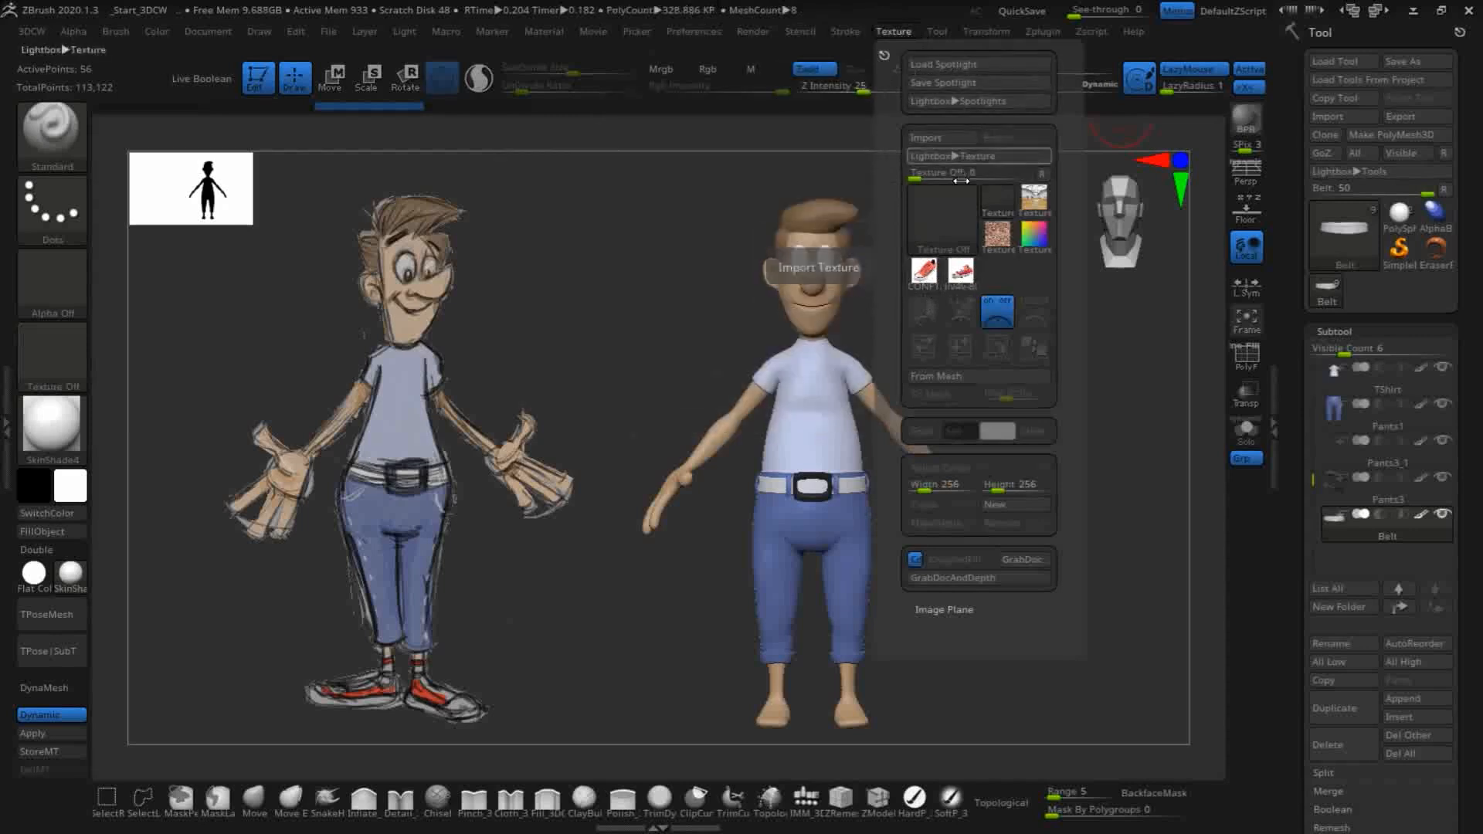
left_click(925, 271)
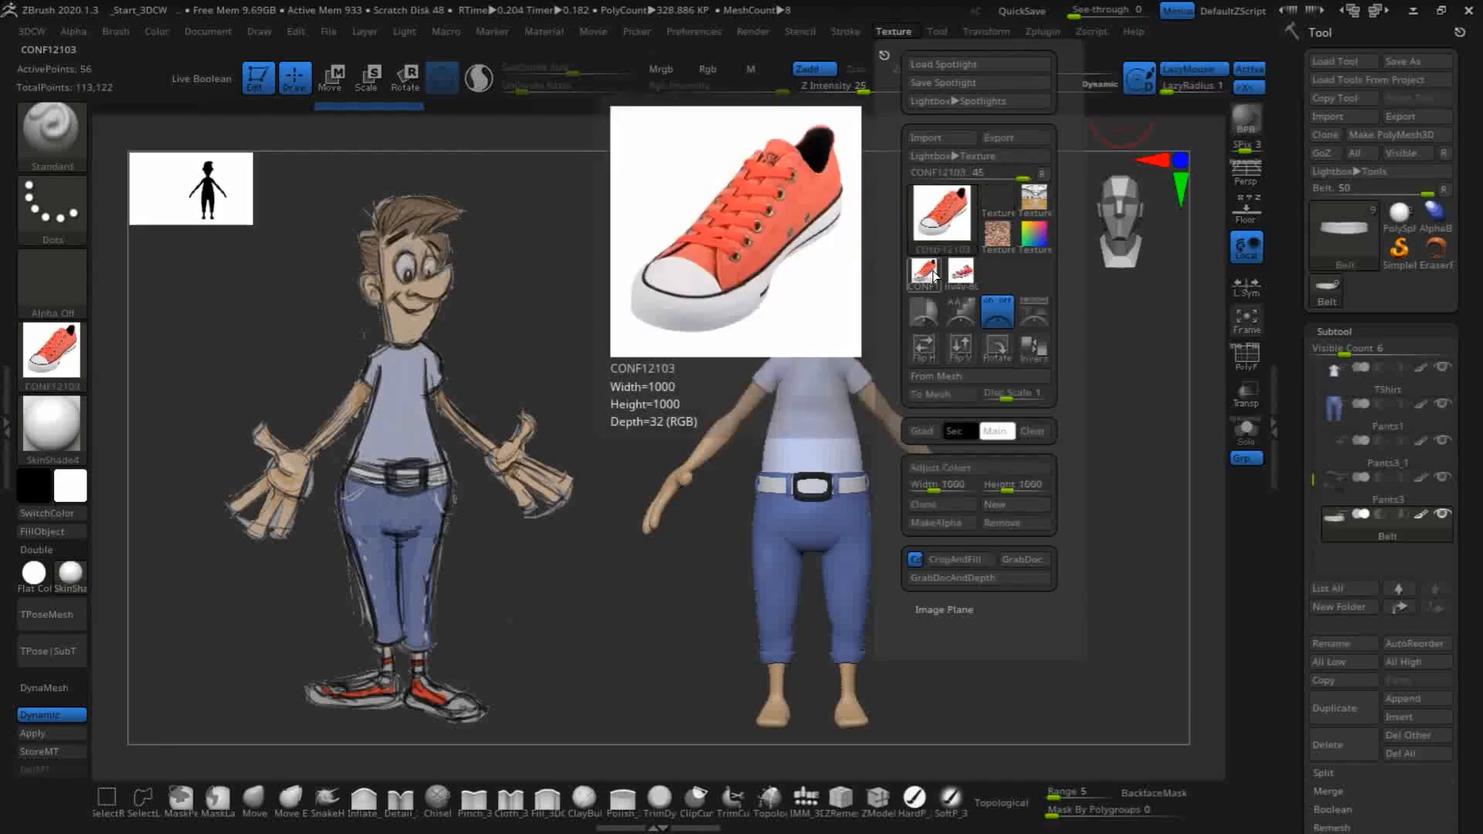
mouse_move(933, 224)
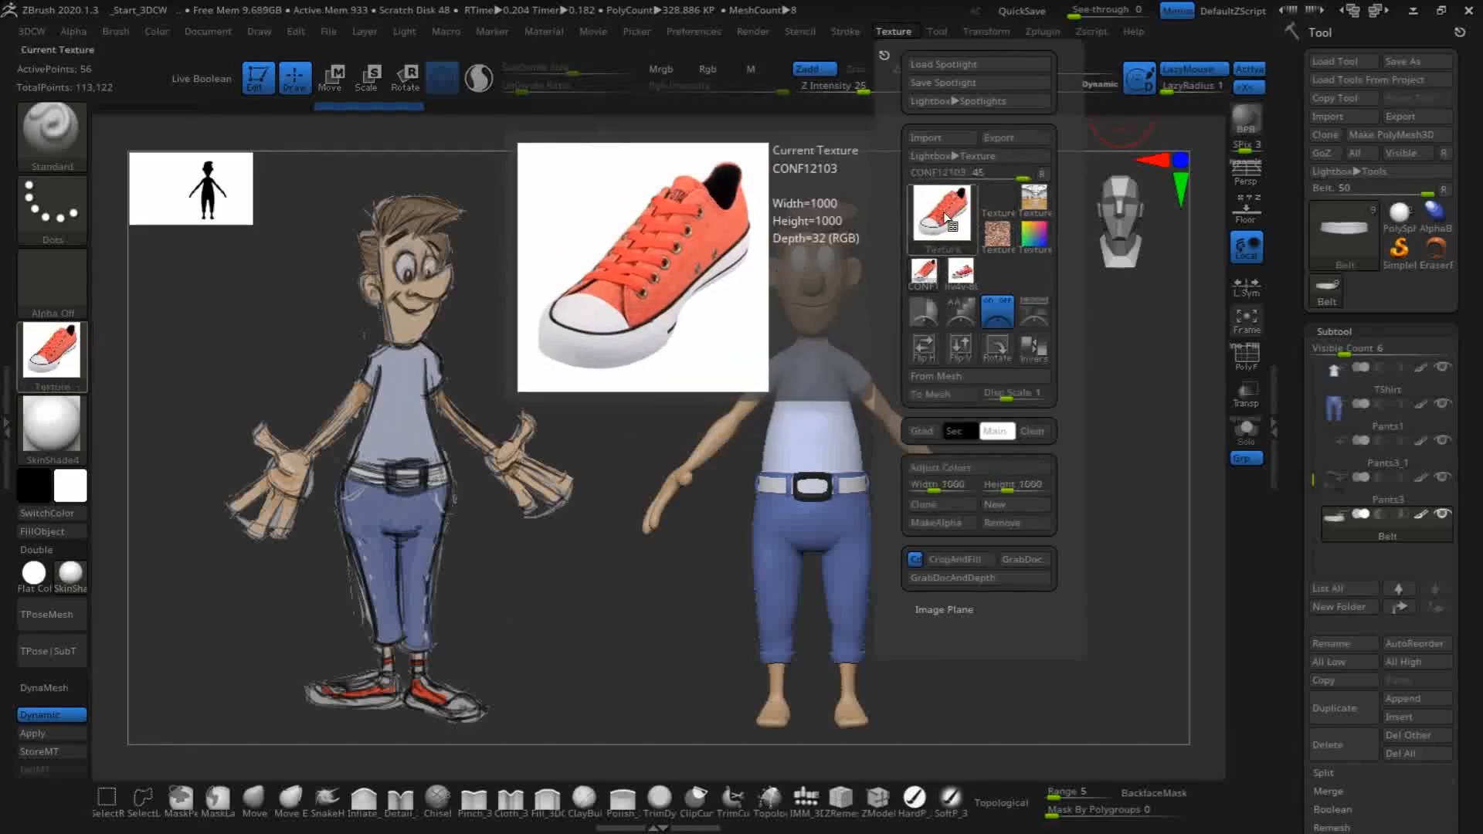
mouse_move(933, 268)
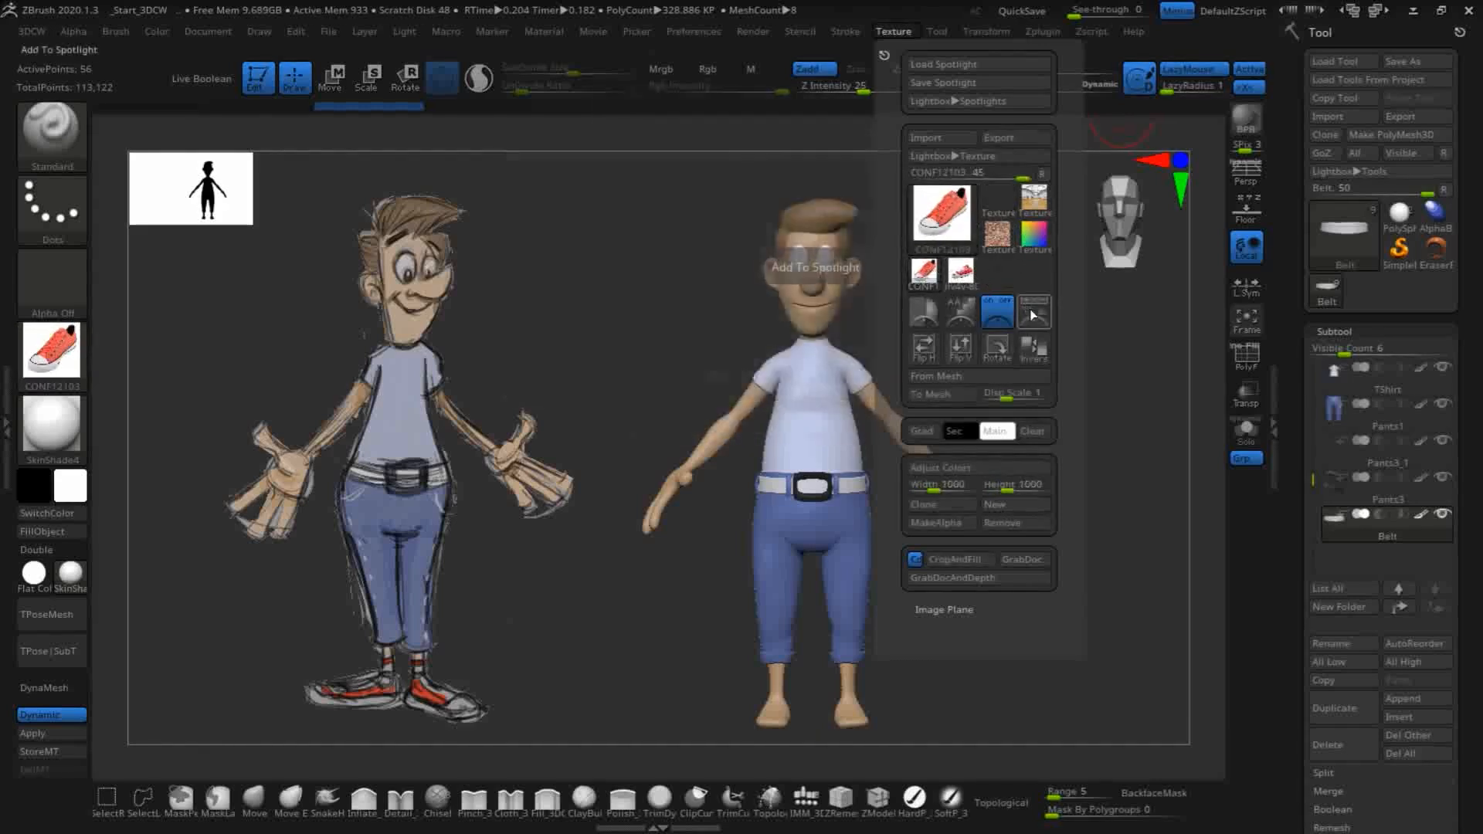
left_click(1032, 312)
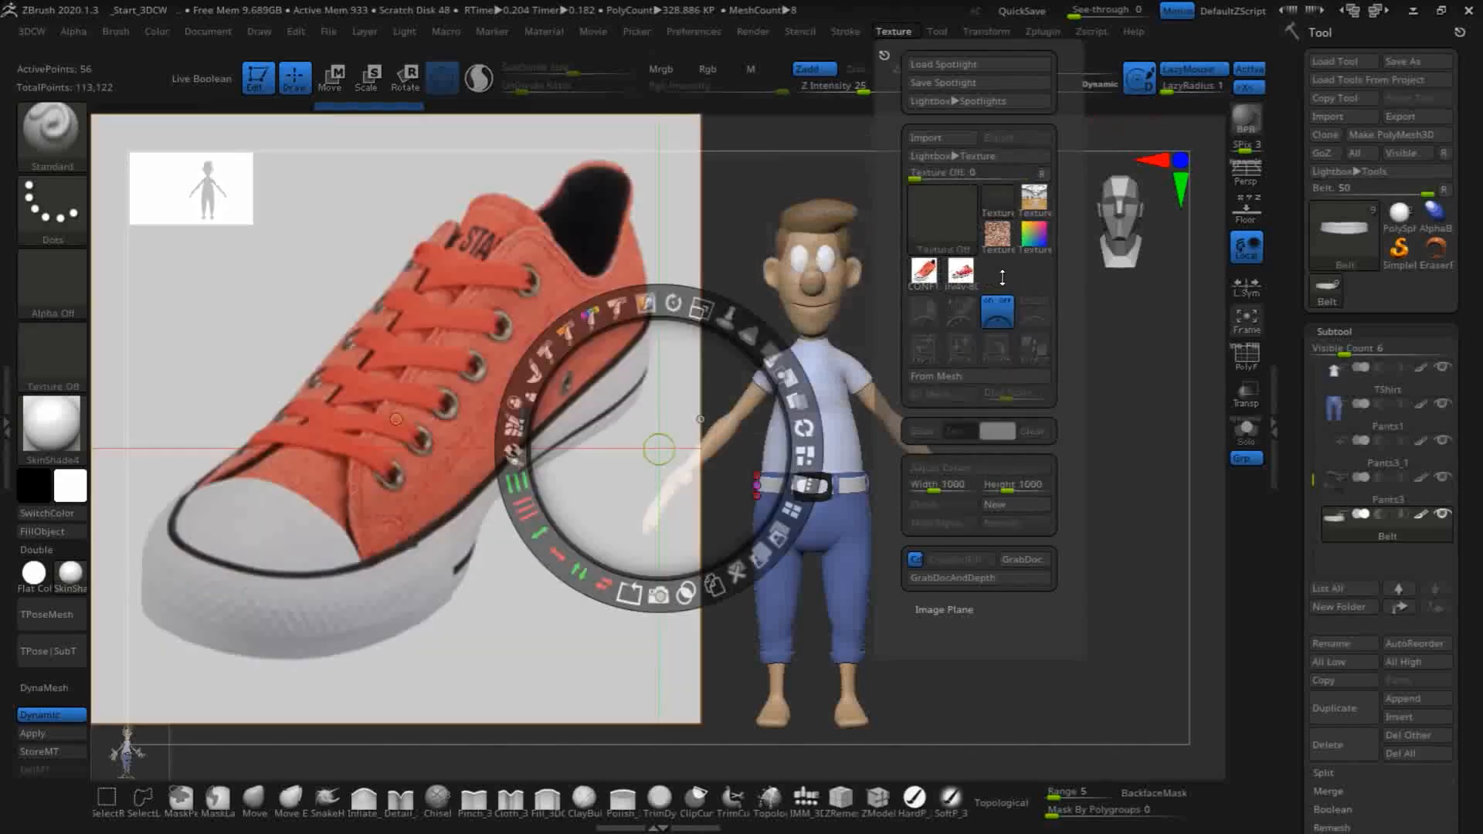
mouse_move(962, 276)
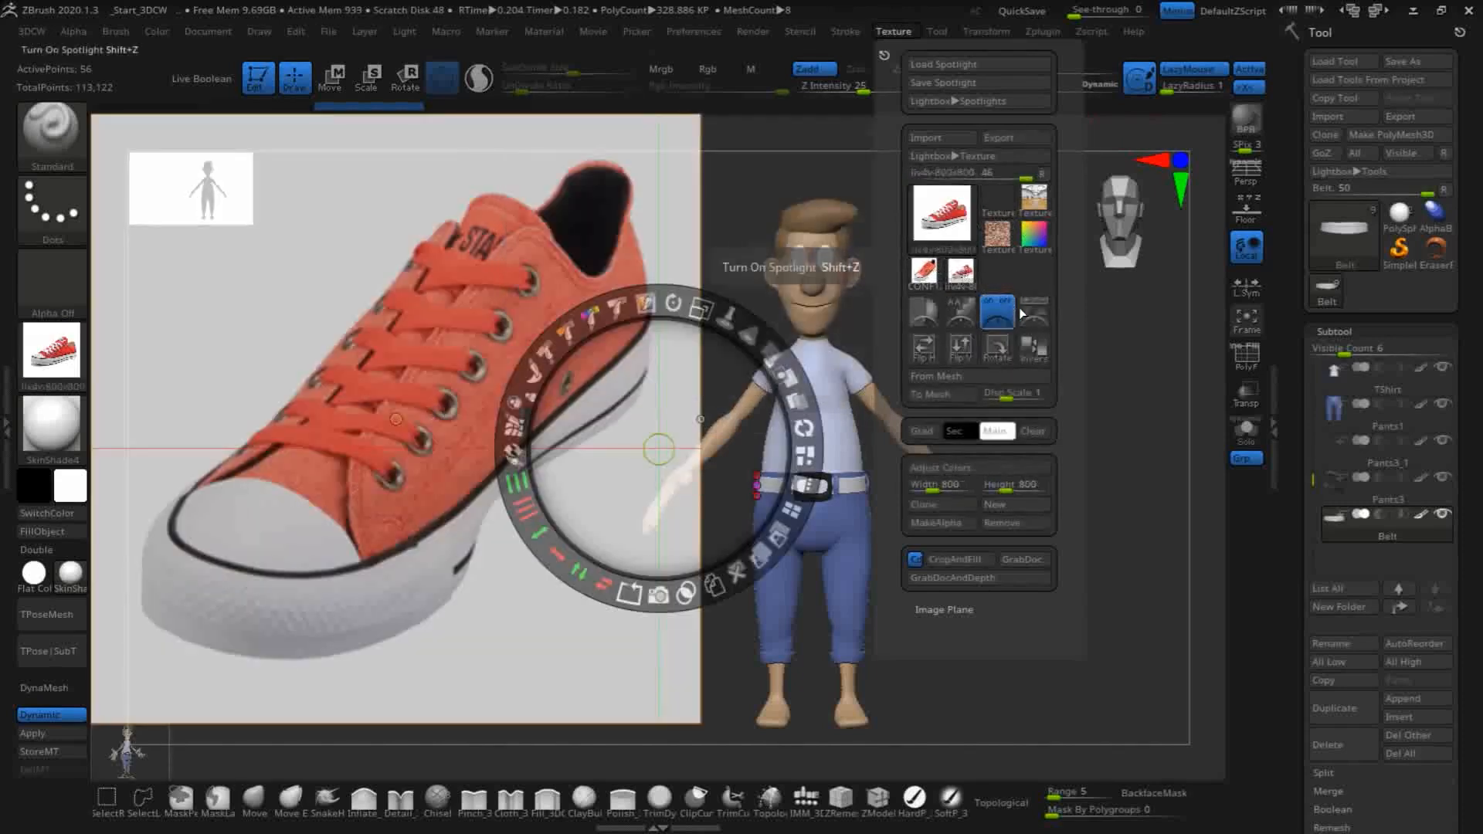
left_click(1032, 312)
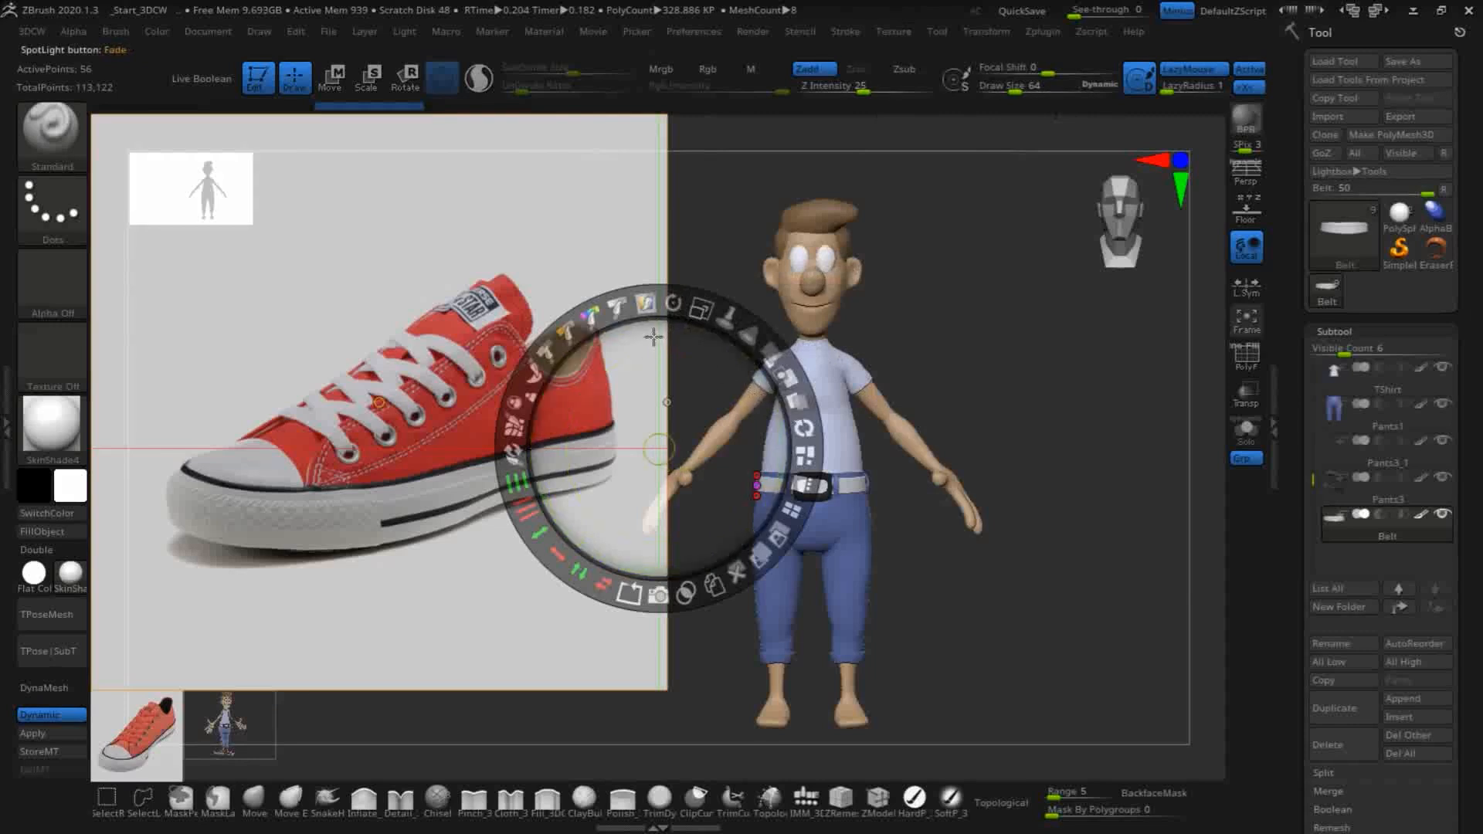
- Tile the Spotlight images at a unified size and delete the character sketch from Spotlight
left_click(793, 512)
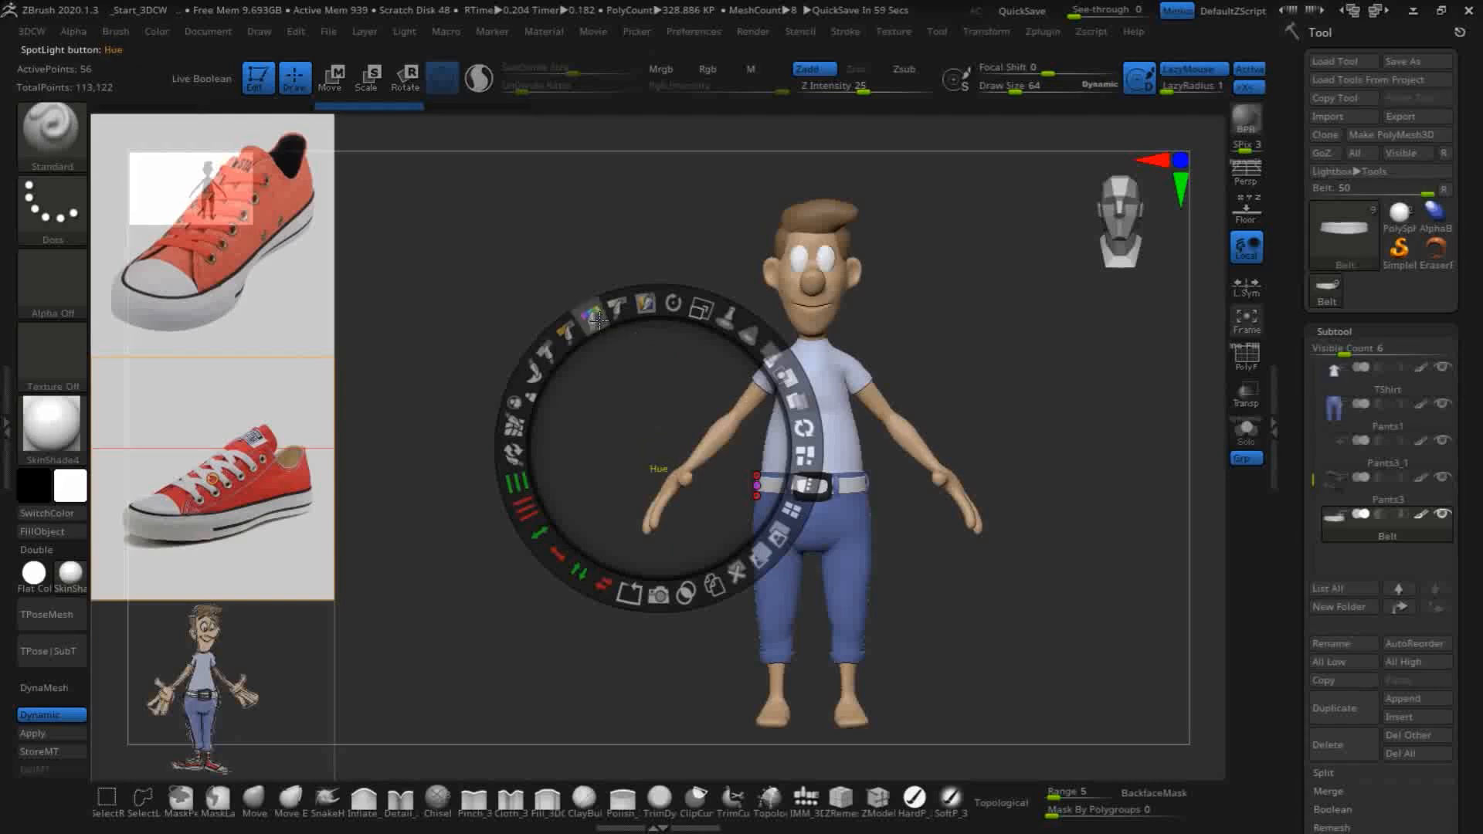
left_click(793, 507)
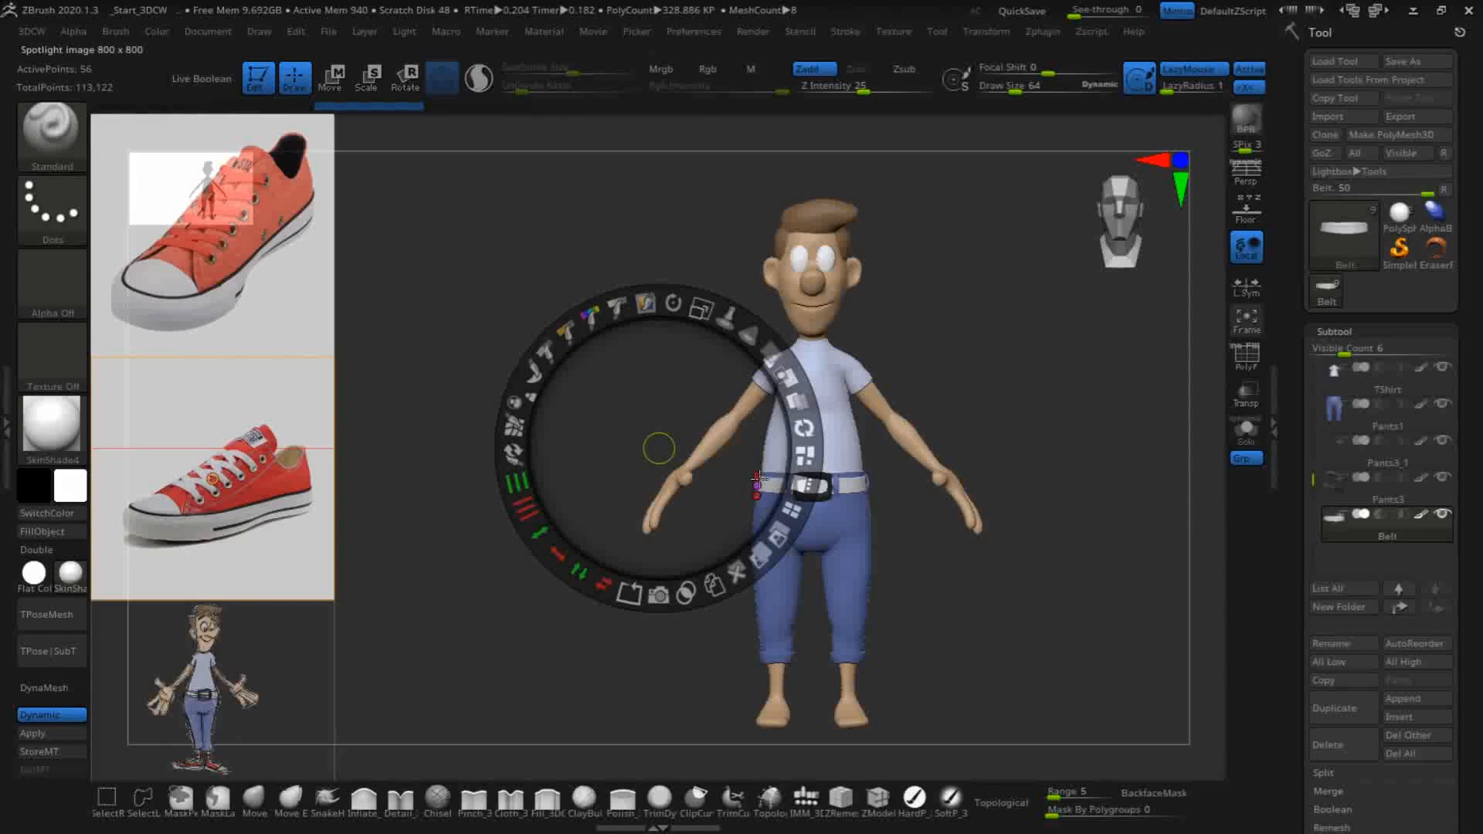
mouse_move(757, 474)
left_mouse_down()
mouse_move(704, 436)
mouse_move(795, 477)
mouse_move(757, 473)
left_mouse_up()
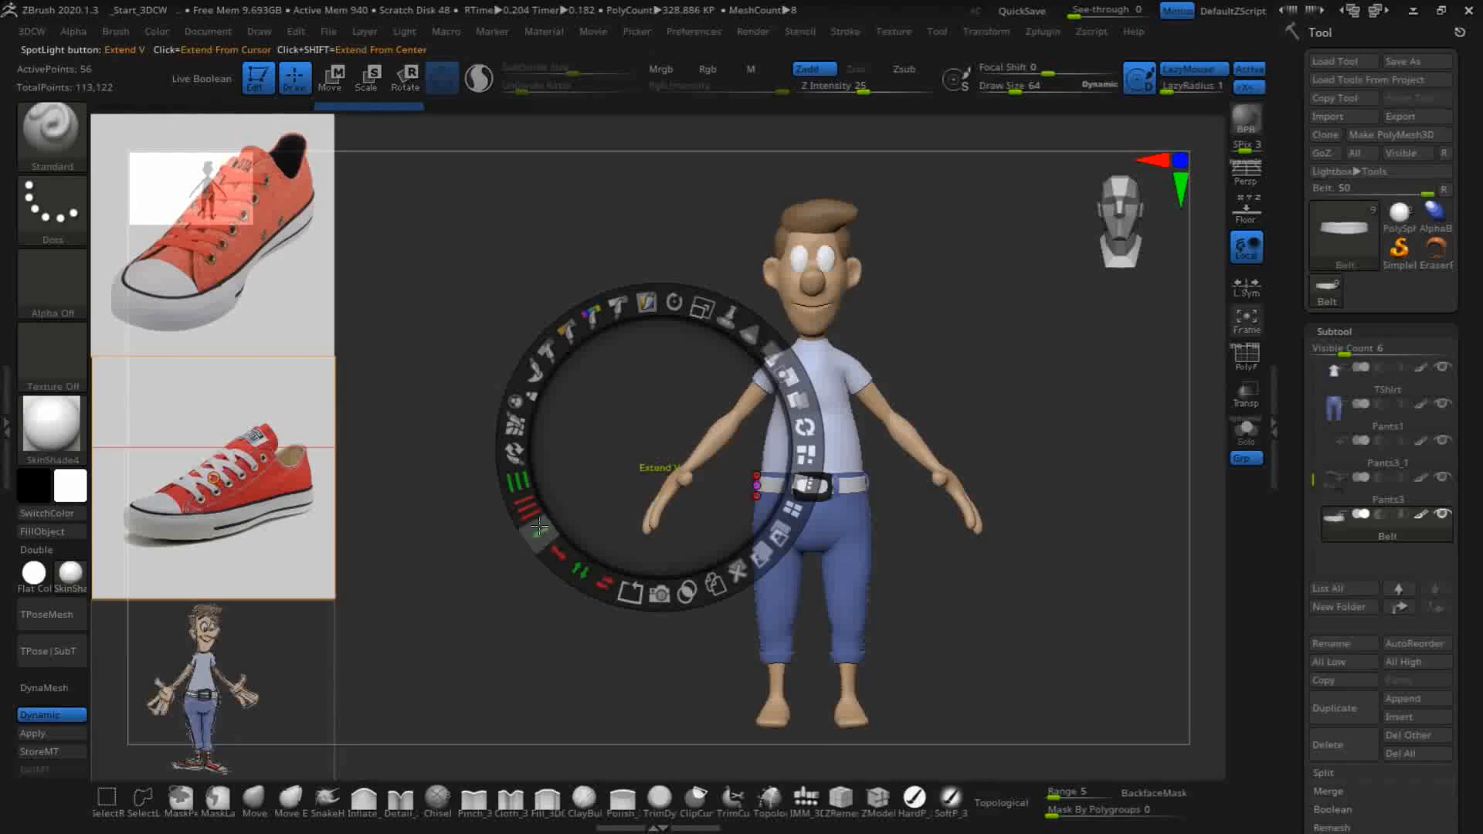
left_click(231, 683)
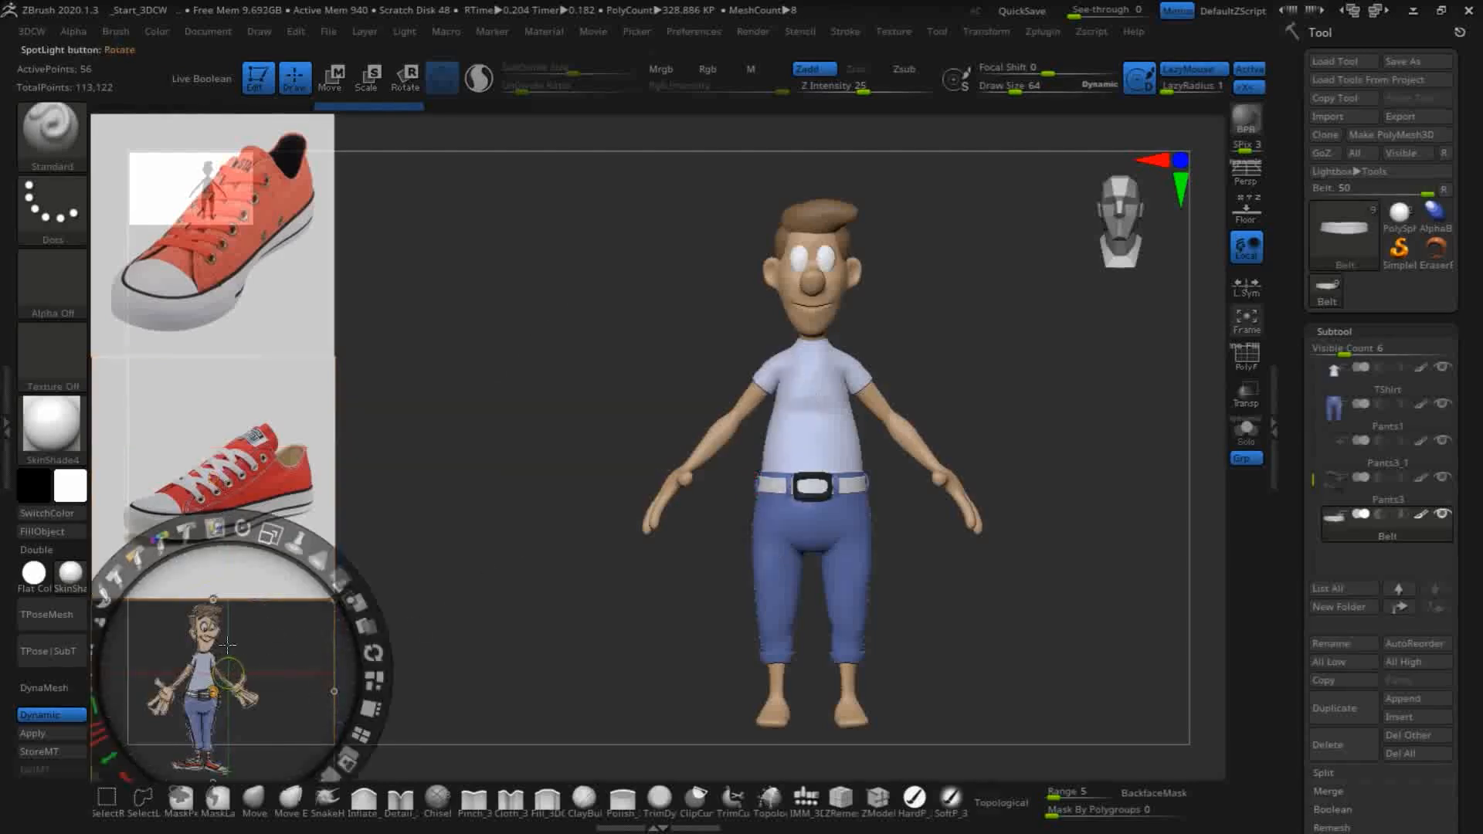
left_click_drag(193, 645, 530, 441)
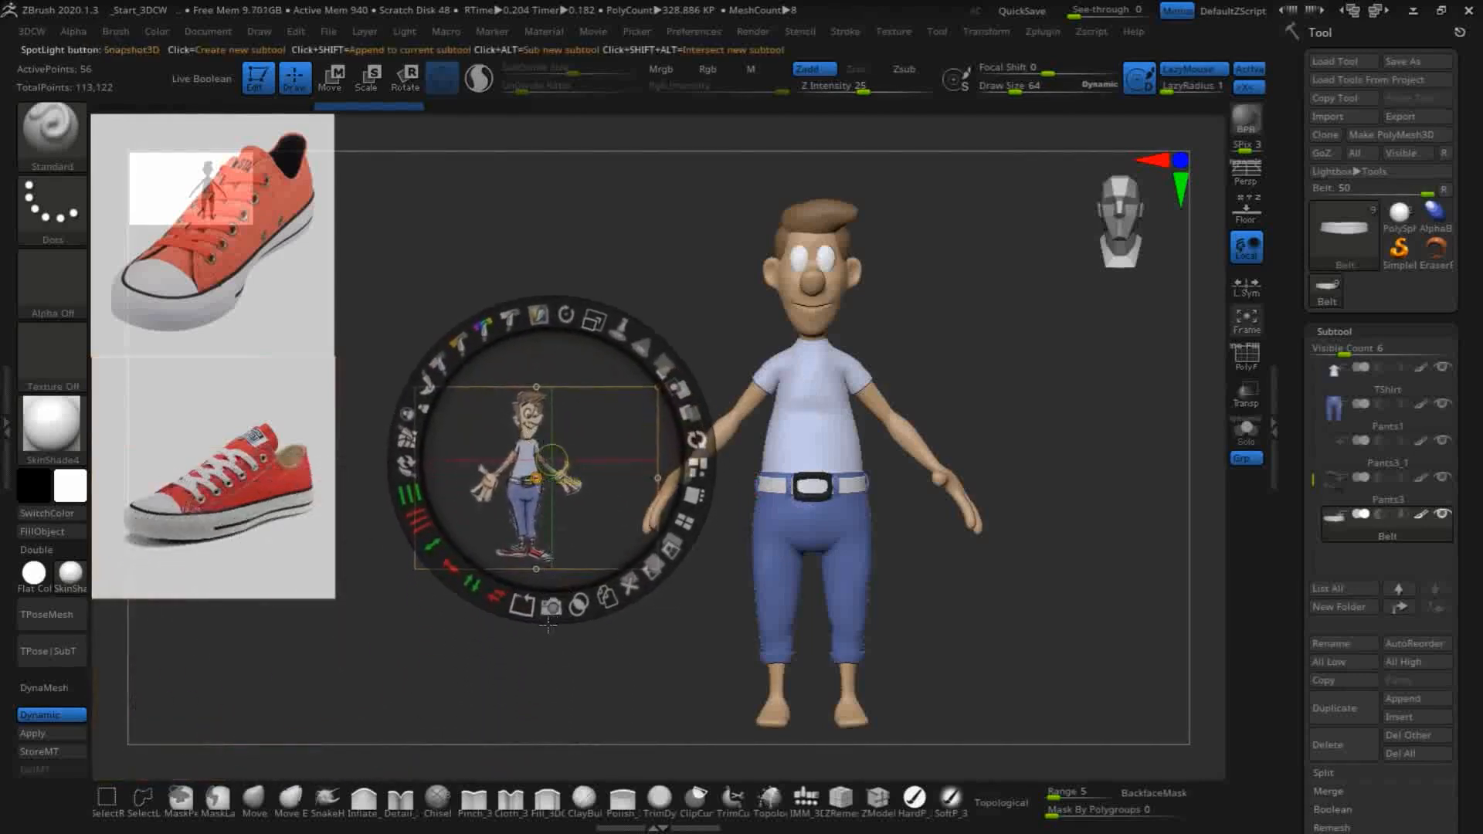
left_click(631, 581)
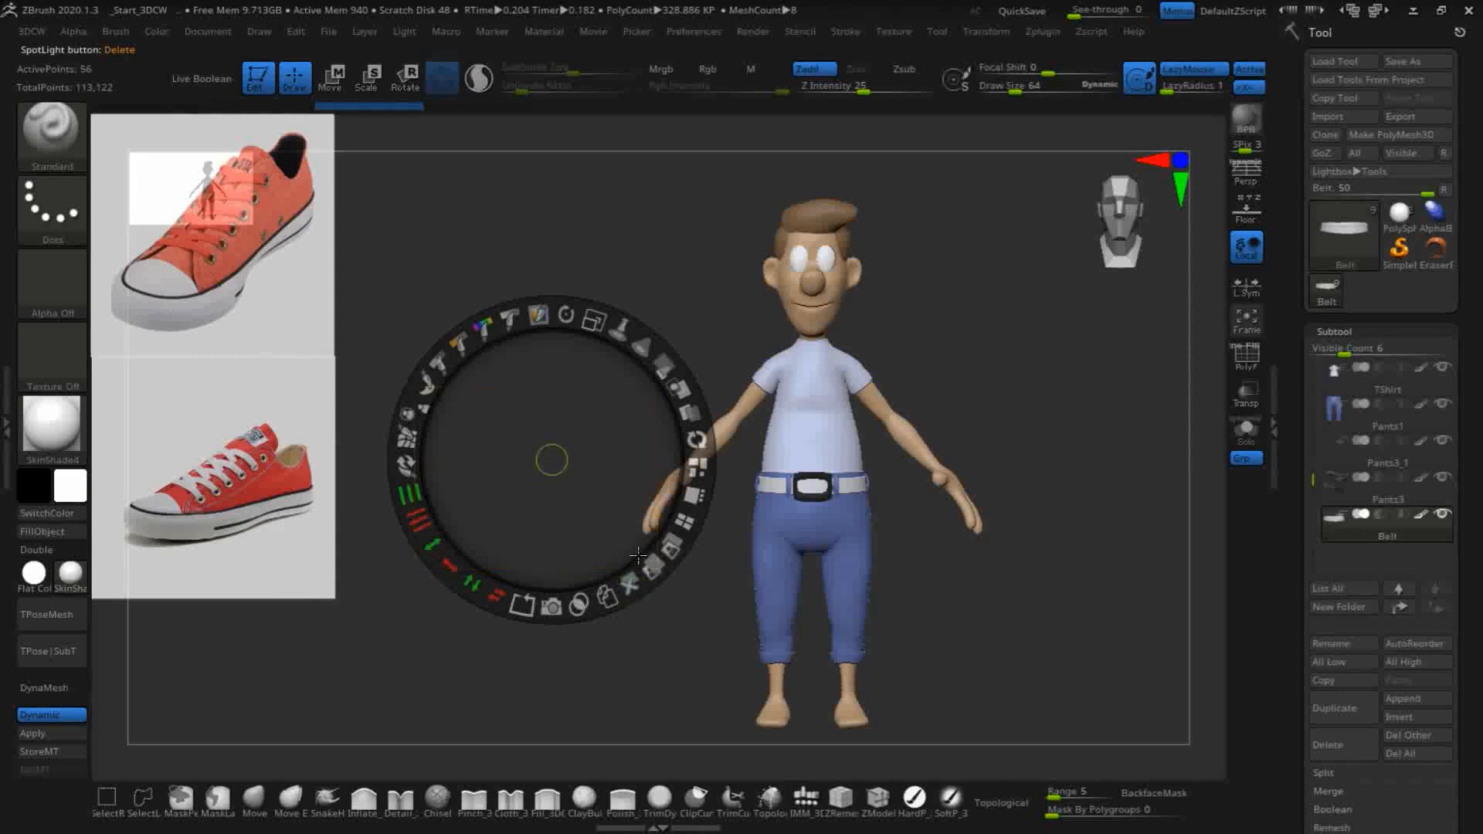
- Pin Spotlight, and move the side-view sneaker image lower on the canvas and enlarge it
left_click(619, 328)
mouse_move(263, 445)
left_mouse_down()
mouse_move(259, 422)
mouse_move(278, 422)
left_mouse_up()
left_click_drag(627, 376, 566, 351, "shift")
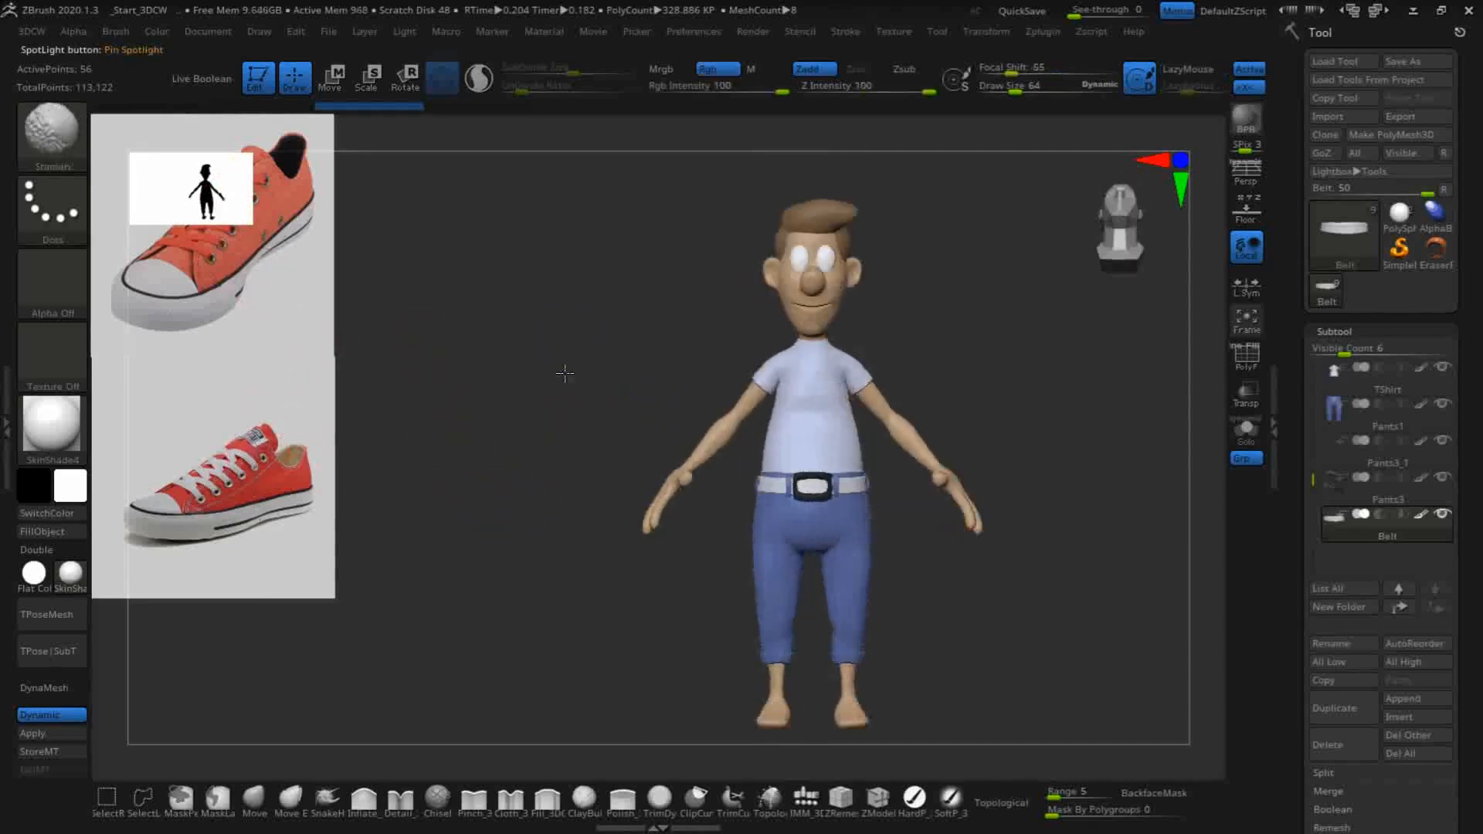
key("z")
left_click_drag(252, 455, 309, 589)
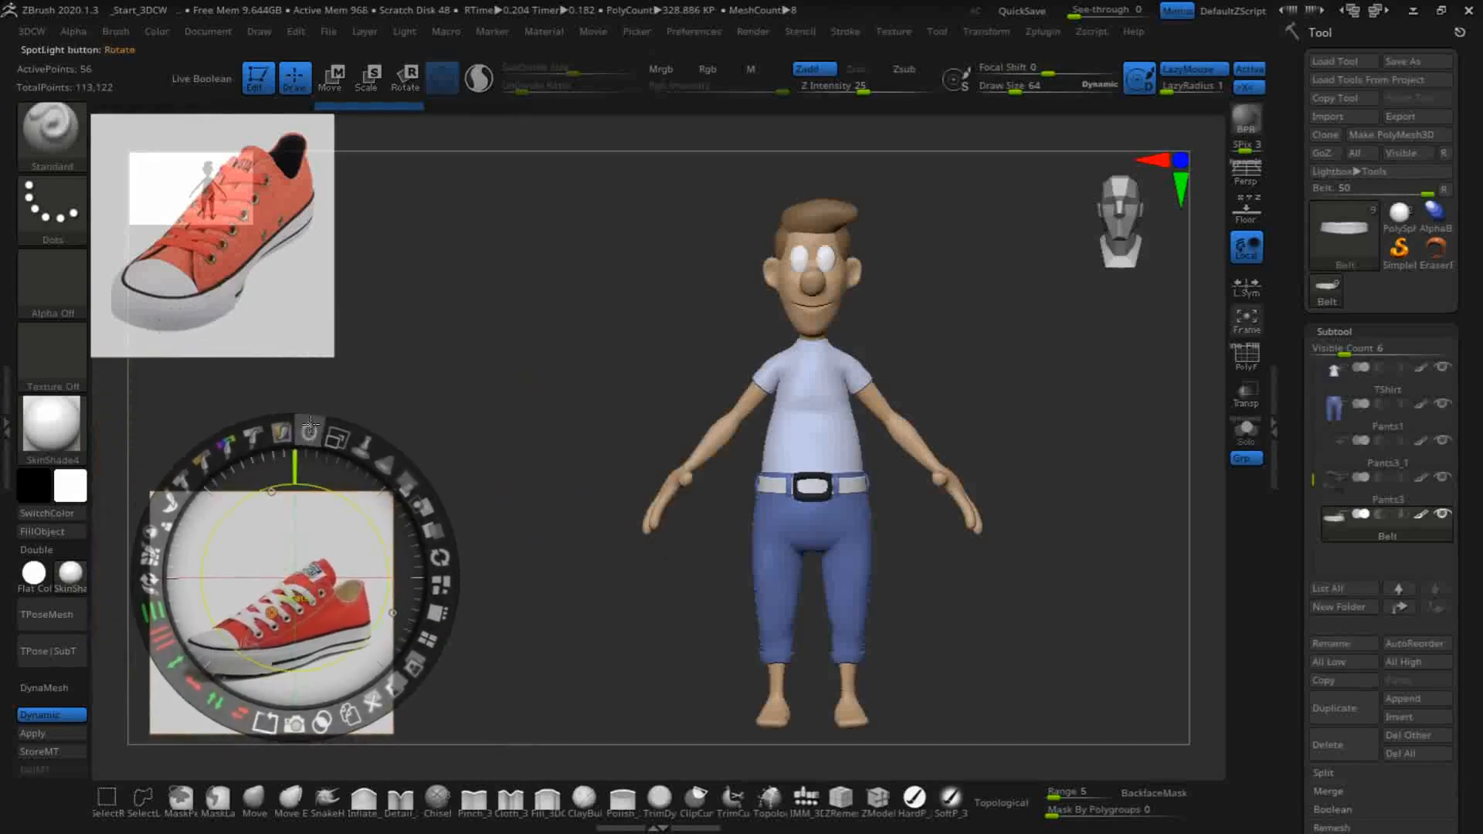
mouse_move(336, 438)
left_mouse_down()
mouse_move(354, 433)
mouse_move(374, 459)
mouse_move(331, 410)
left_mouse_up()
- Reposition and enlarge the CONF12103 sneaker image above the other sneaker, and leave Spotlight editing with both images displayed
left_click(277, 267)
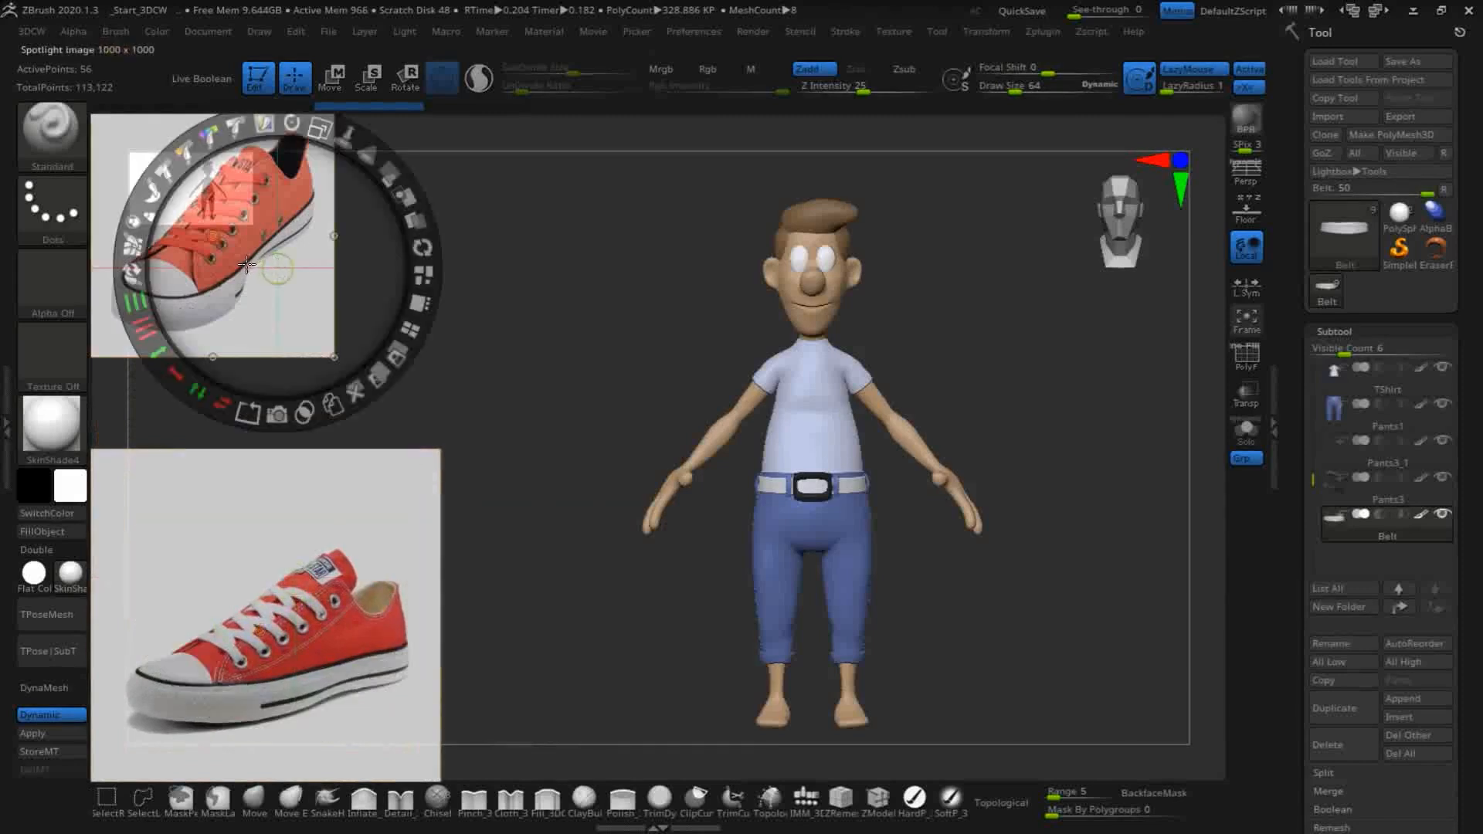
left_click_drag(267, 313, 313, 368)
left_click_drag(367, 186, 395, 196)
left_click_drag(302, 389, 329, 394)
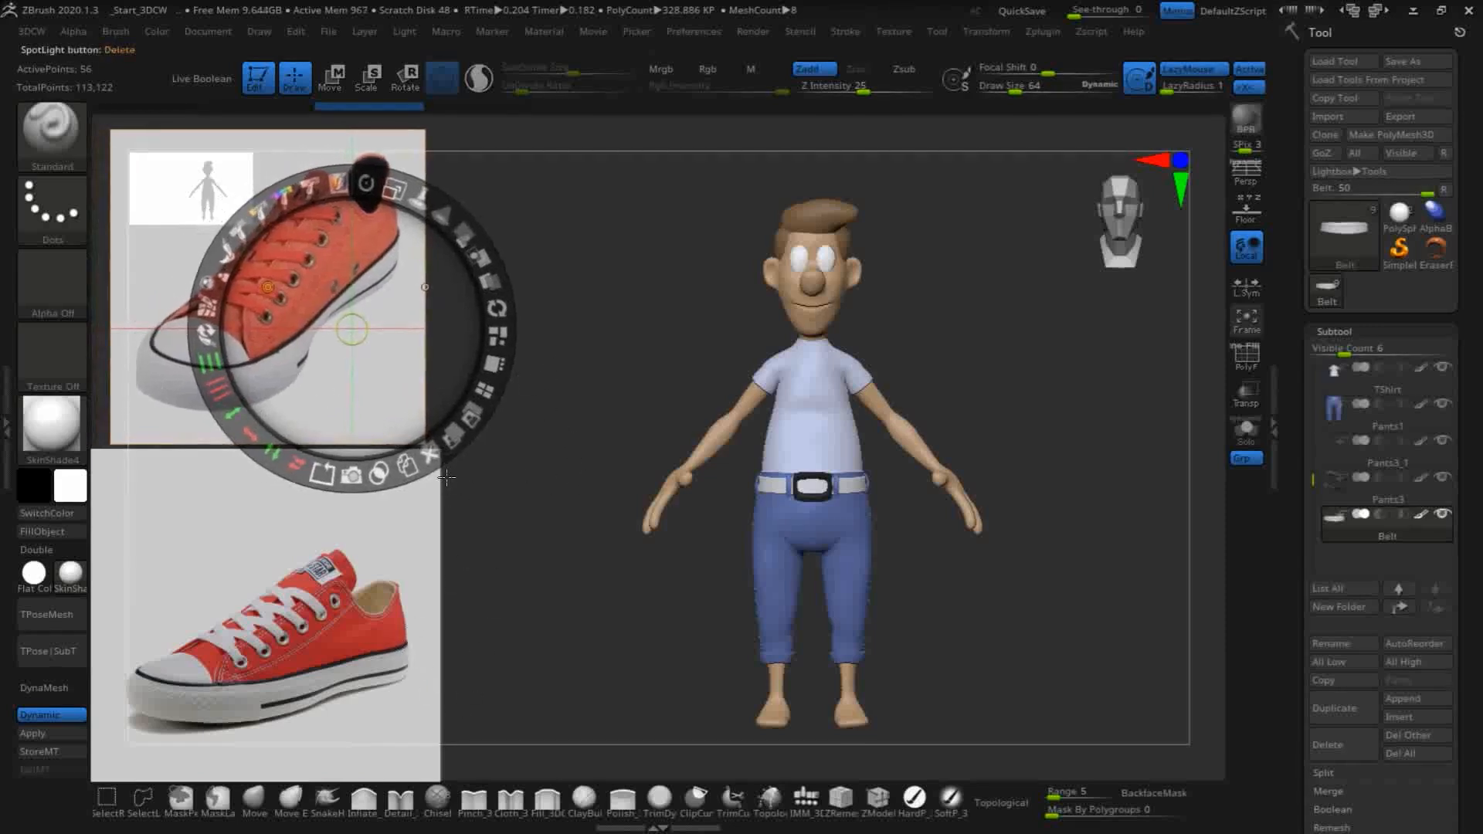
key("z")
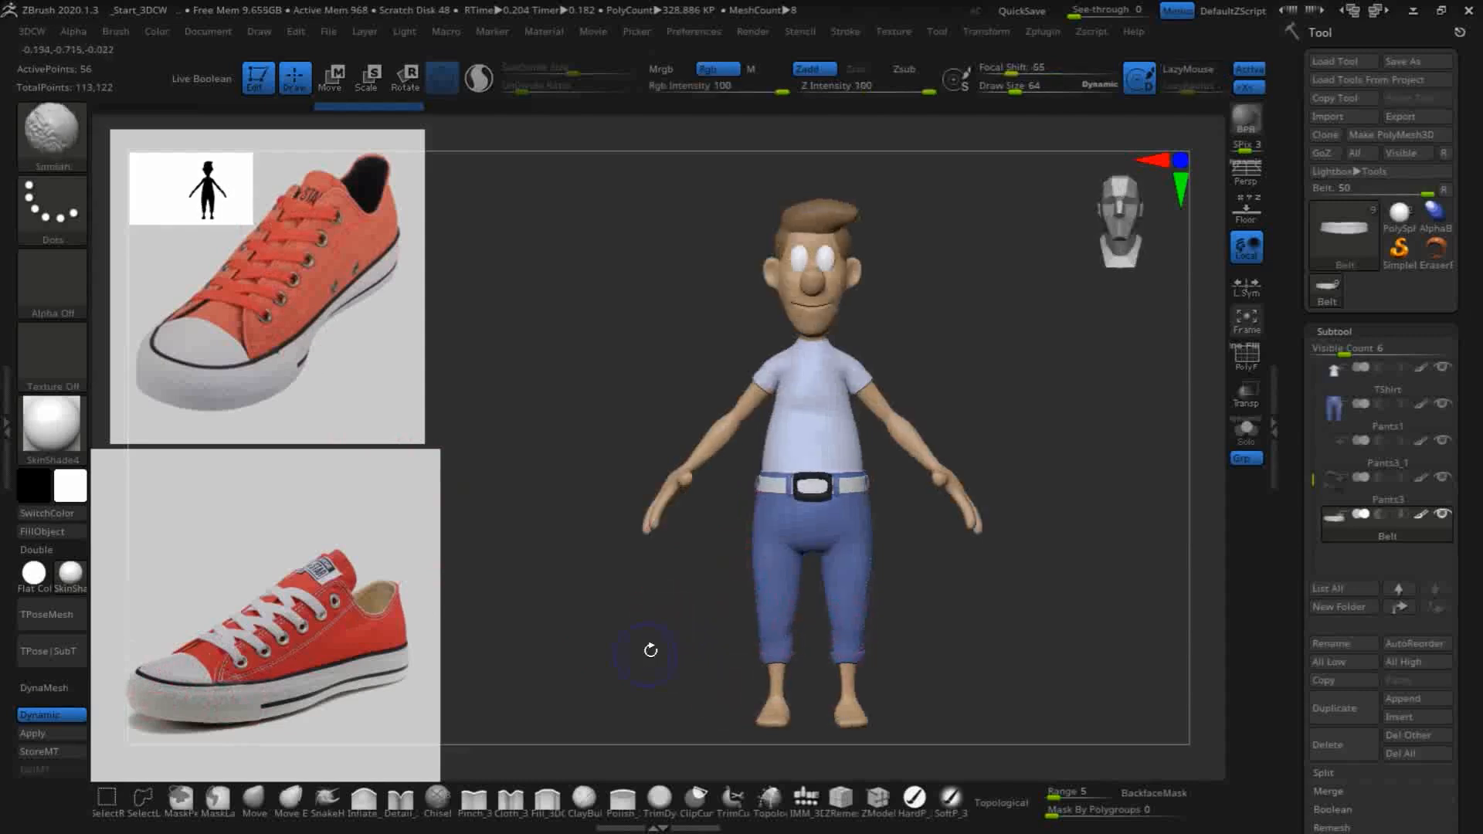
- Append a Cube3D mesh as a new subtool below the belt
left_click_drag(997, 639, 951, 572)
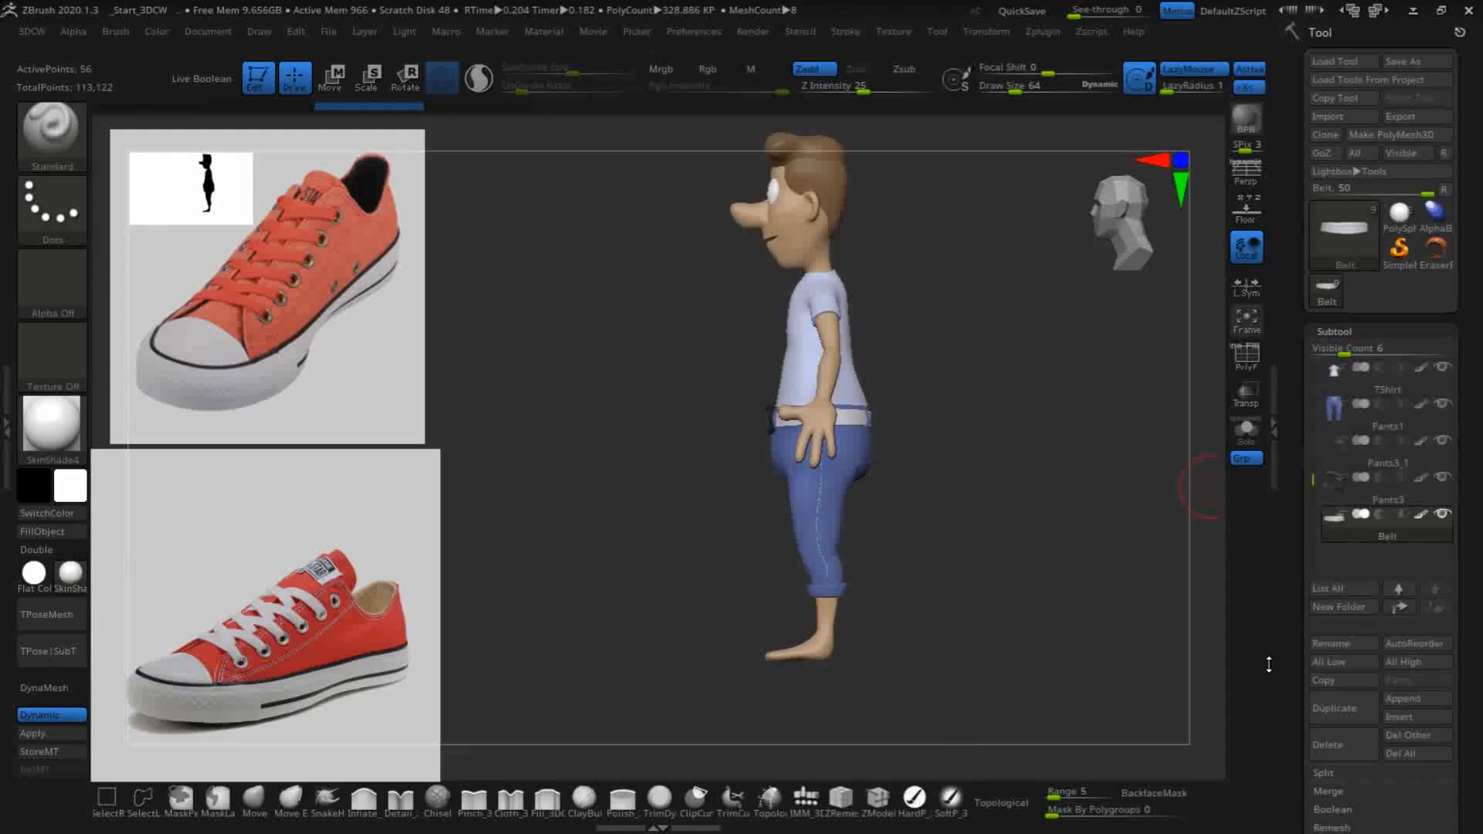
mouse_move(1411, 538)
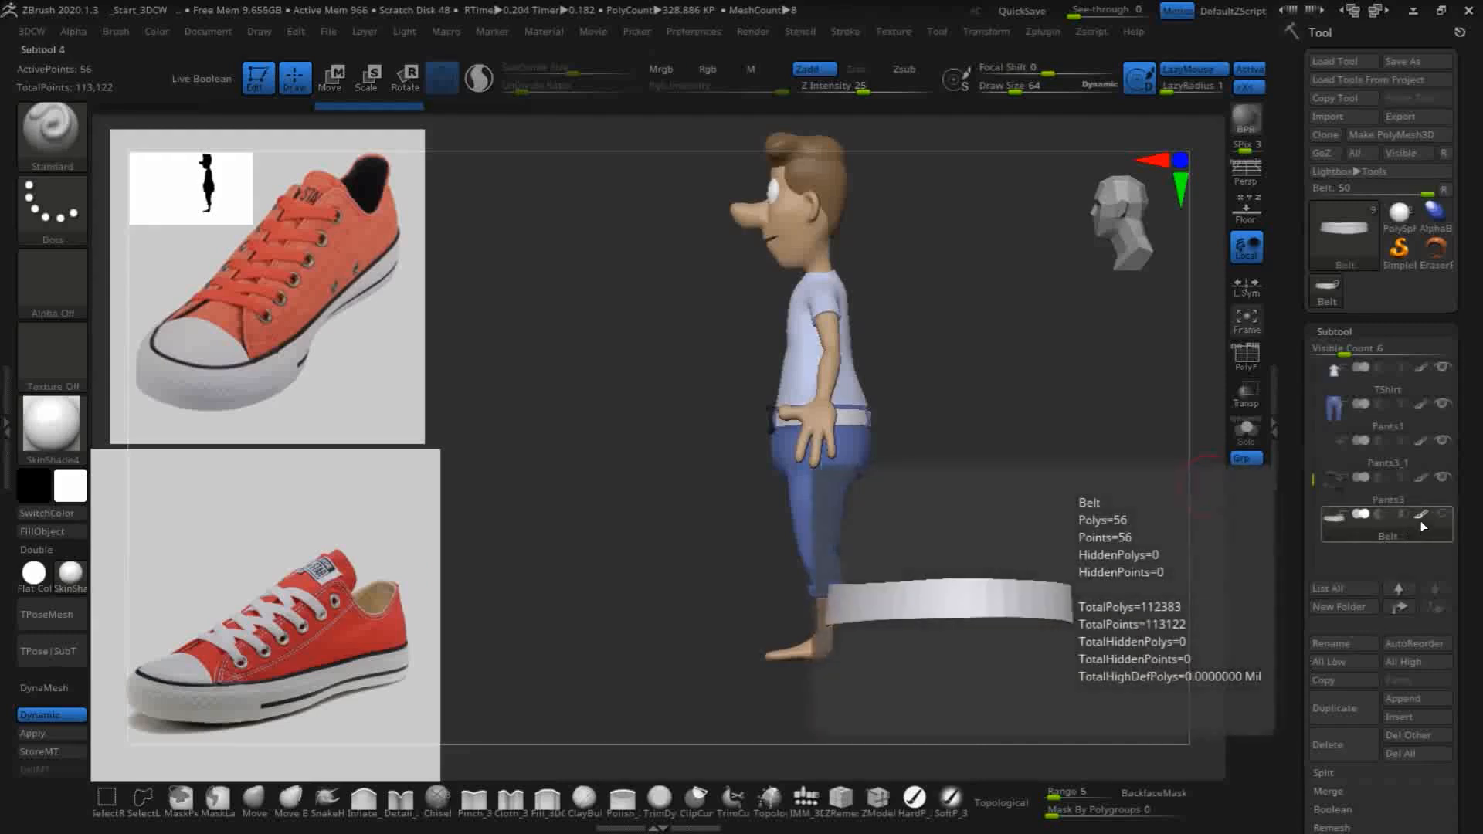
left_click(1423, 531)
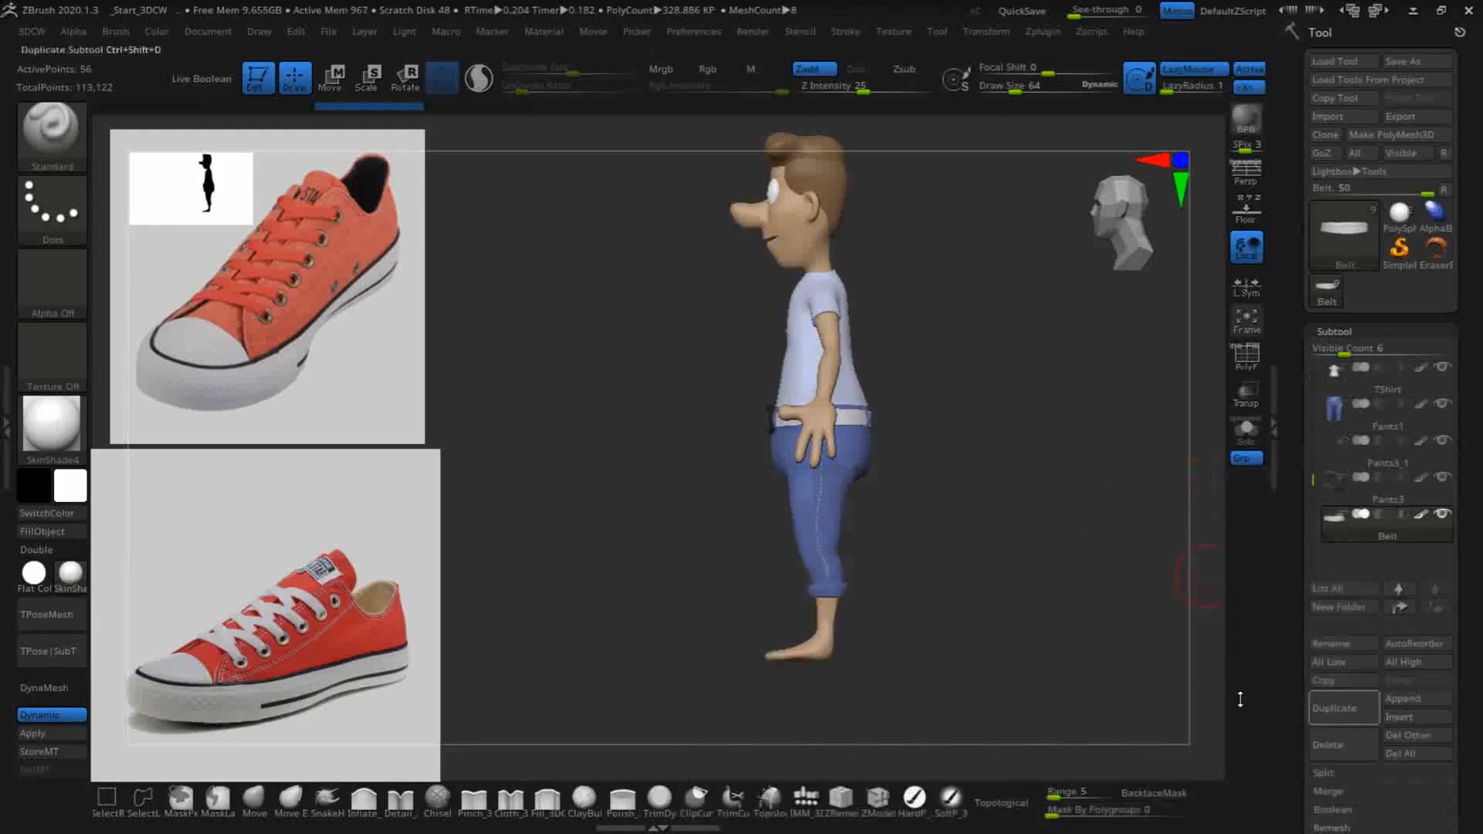
left_click(1408, 720)
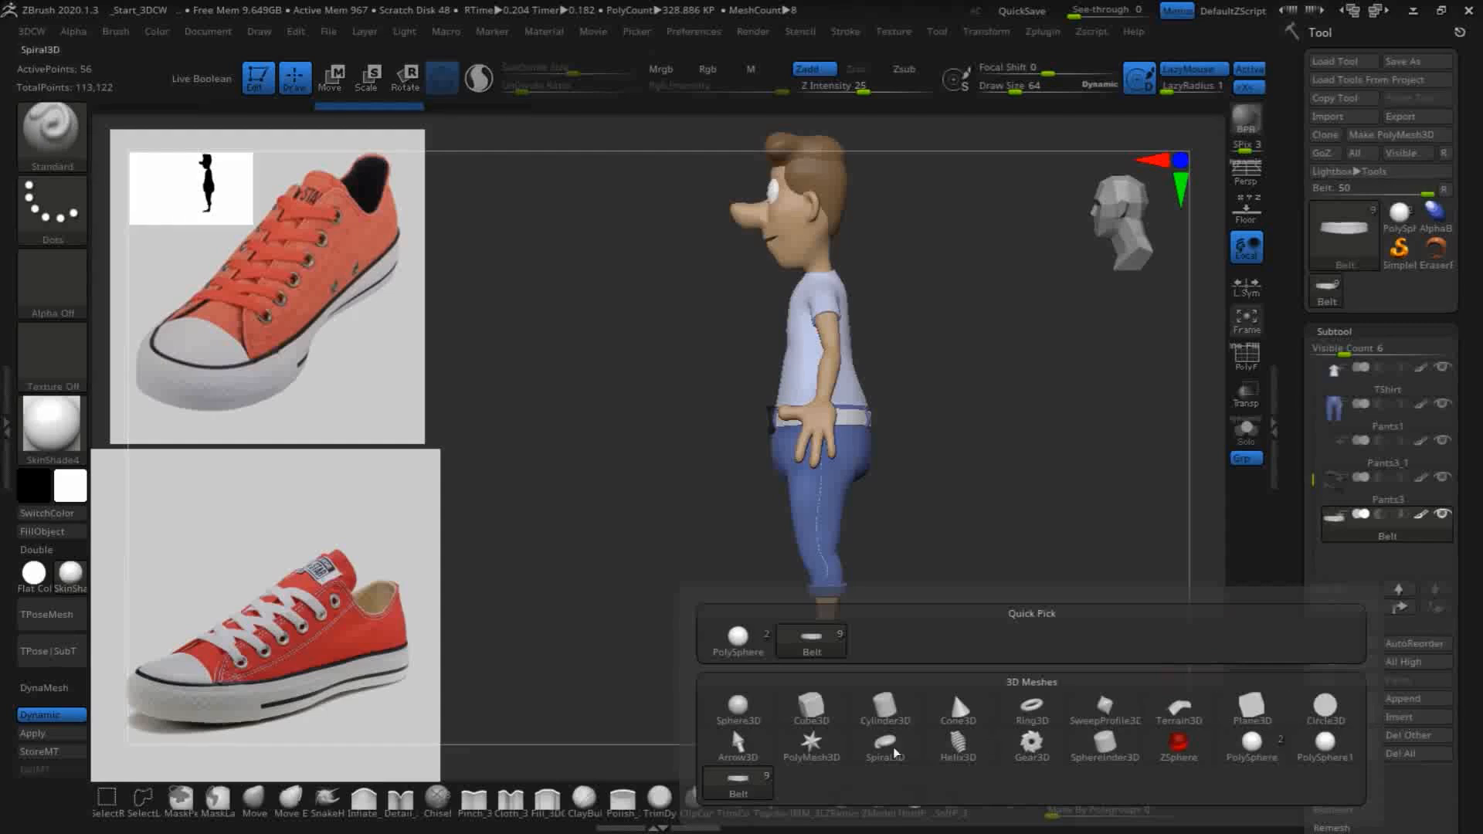
left_click(819, 717)
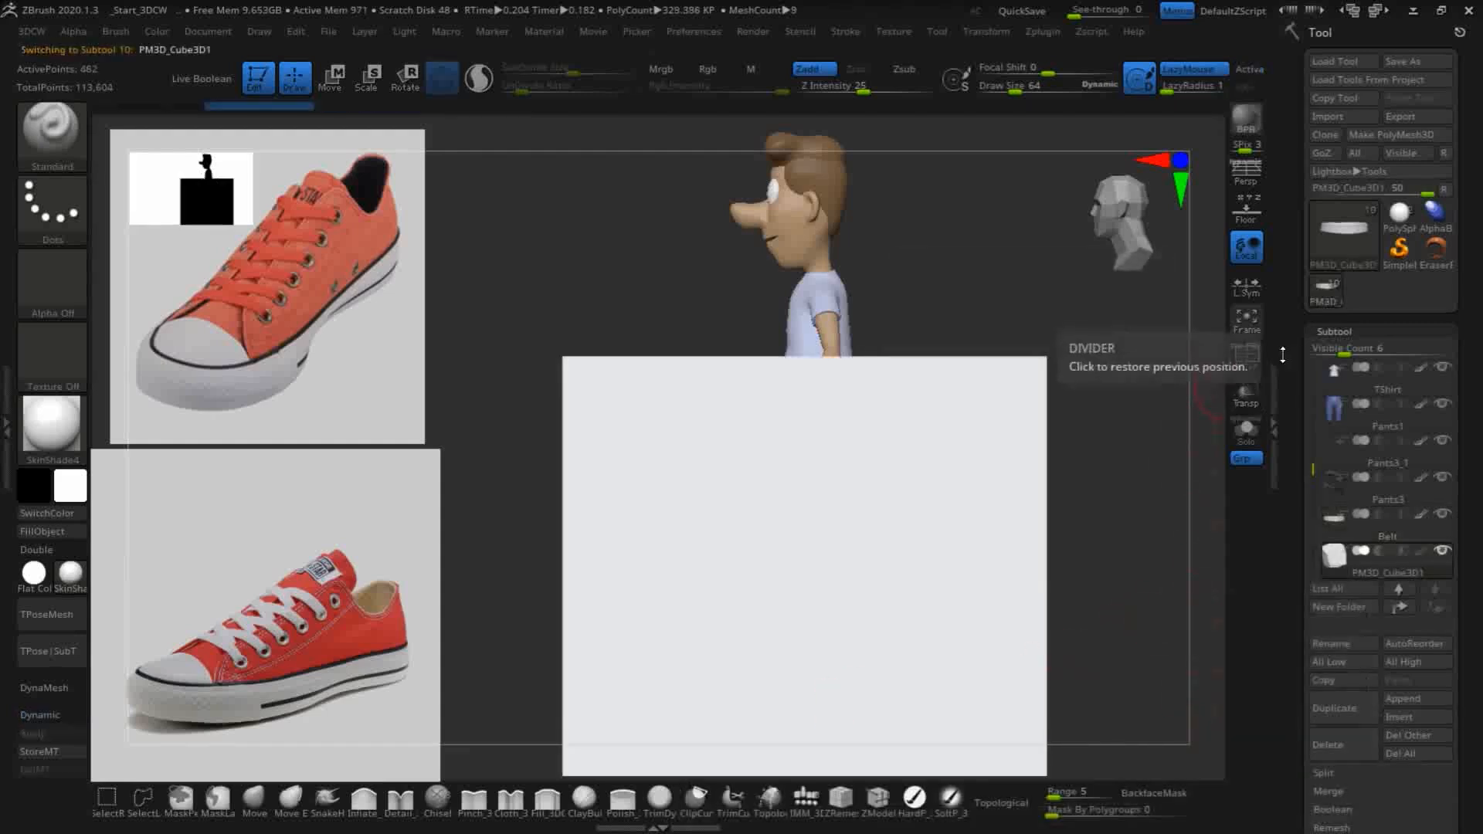
- Show the polygon wireframe and reinitialize the appended cube as a QCube with X, Y and Z resolution 2
left_click(1255, 363)
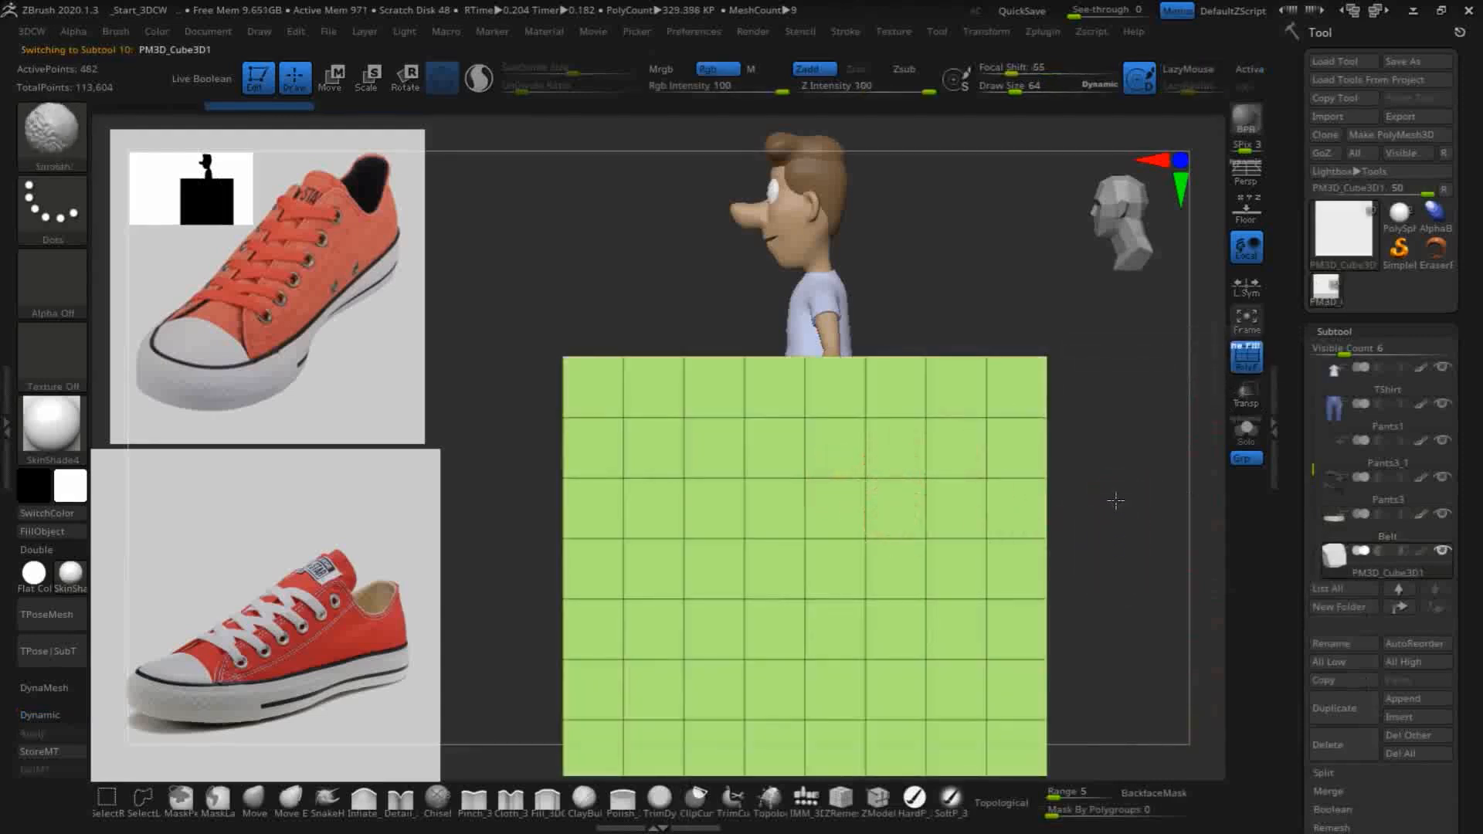
left_click_drag(1116, 561, 1128, 465, "alt")
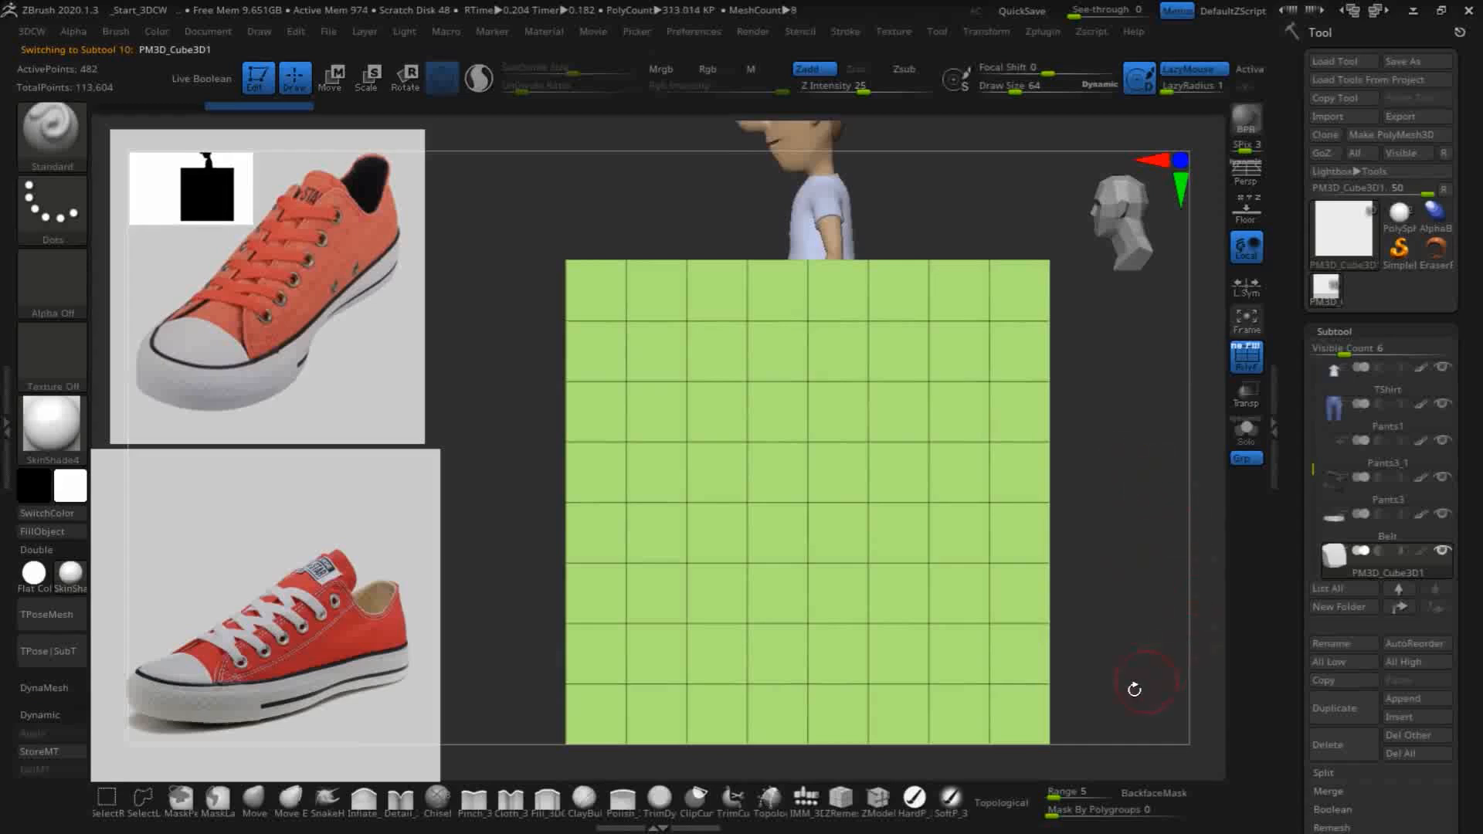
left_click_drag(1295, 796, 1310, 531)
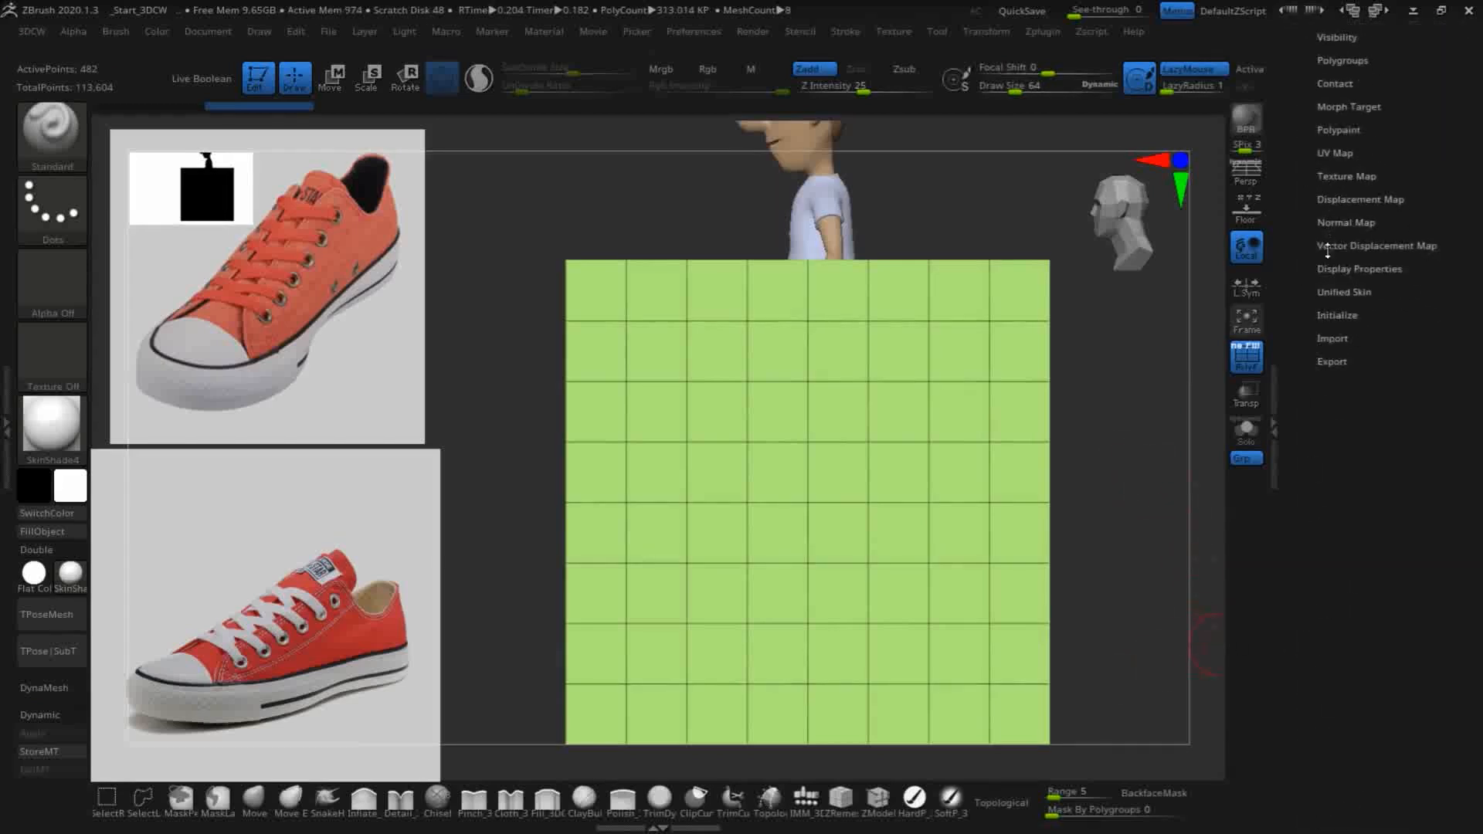
left_click(1333, 315)
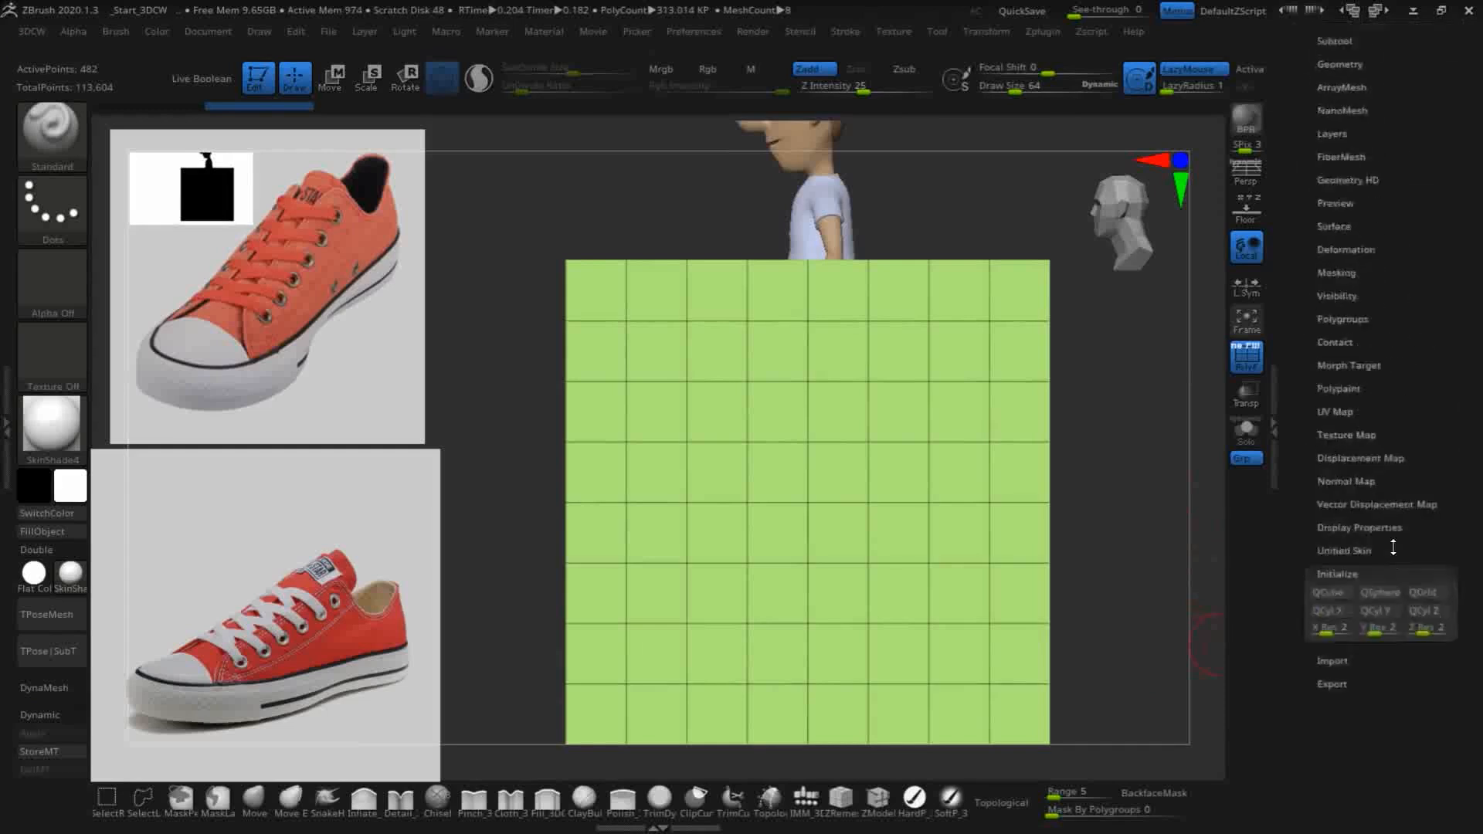
left_click_drag(1389, 515, 1389, 513)
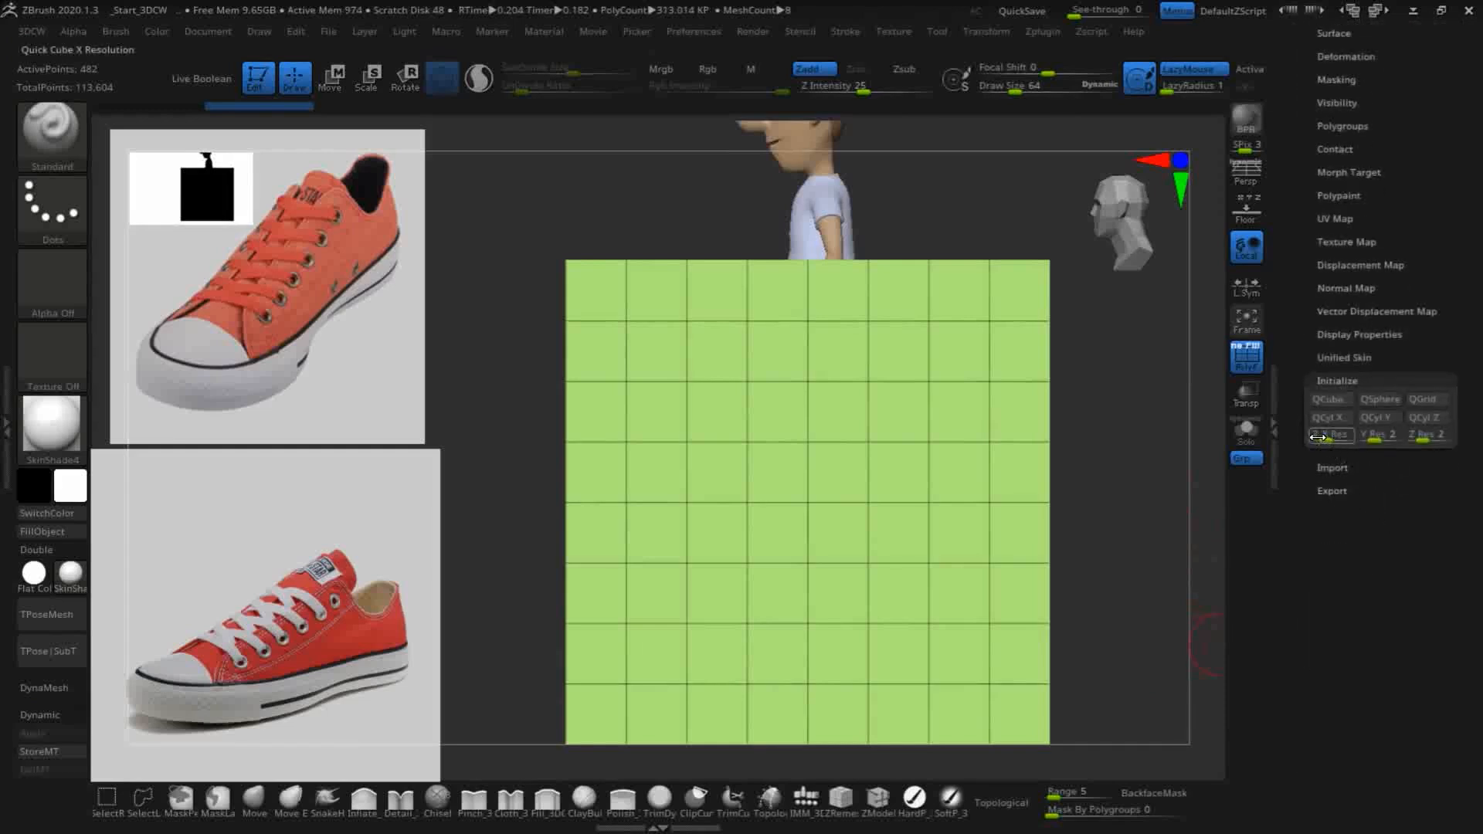
left_click(1335, 400)
- Assign all faces of the low-resolution cube to a single polygroup
left_click_drag(987, 567, 1135, 556)
left_click_drag(1043, 586, 993, 671)
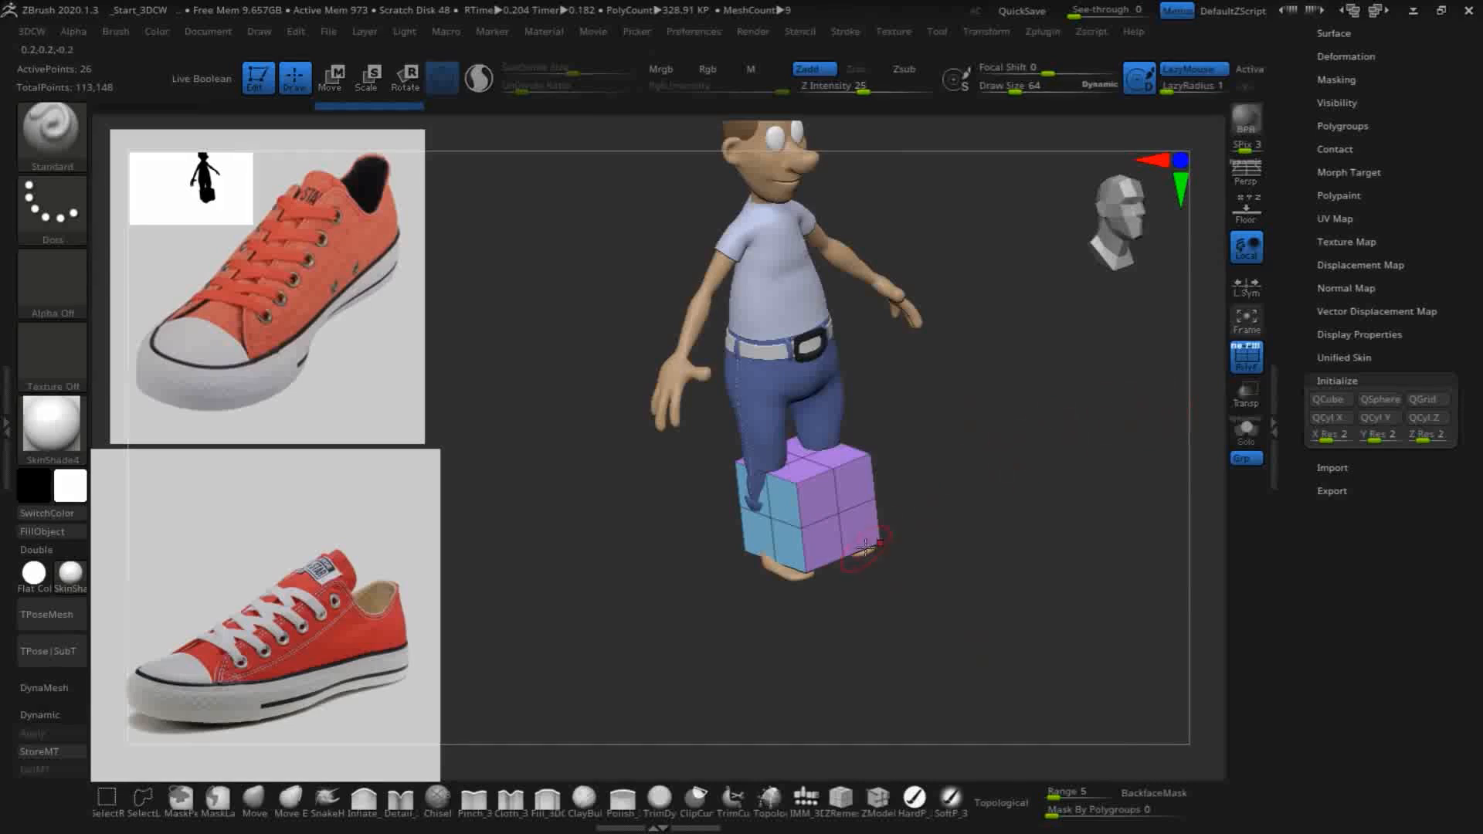
key("ctrl+w")
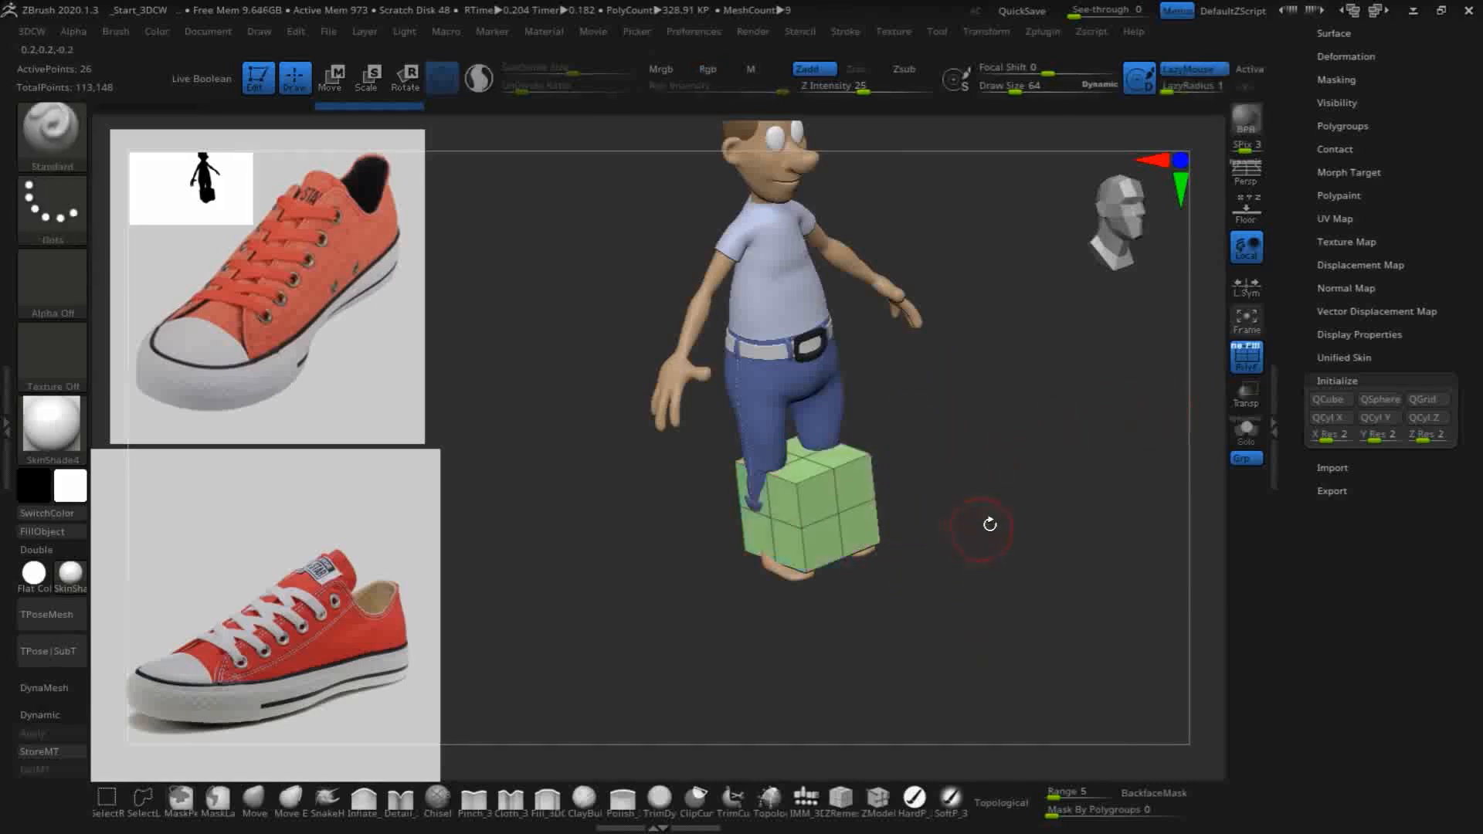
left_click_drag(1026, 563, 967, 578)
left_click_drag(1043, 523, 972, 563)
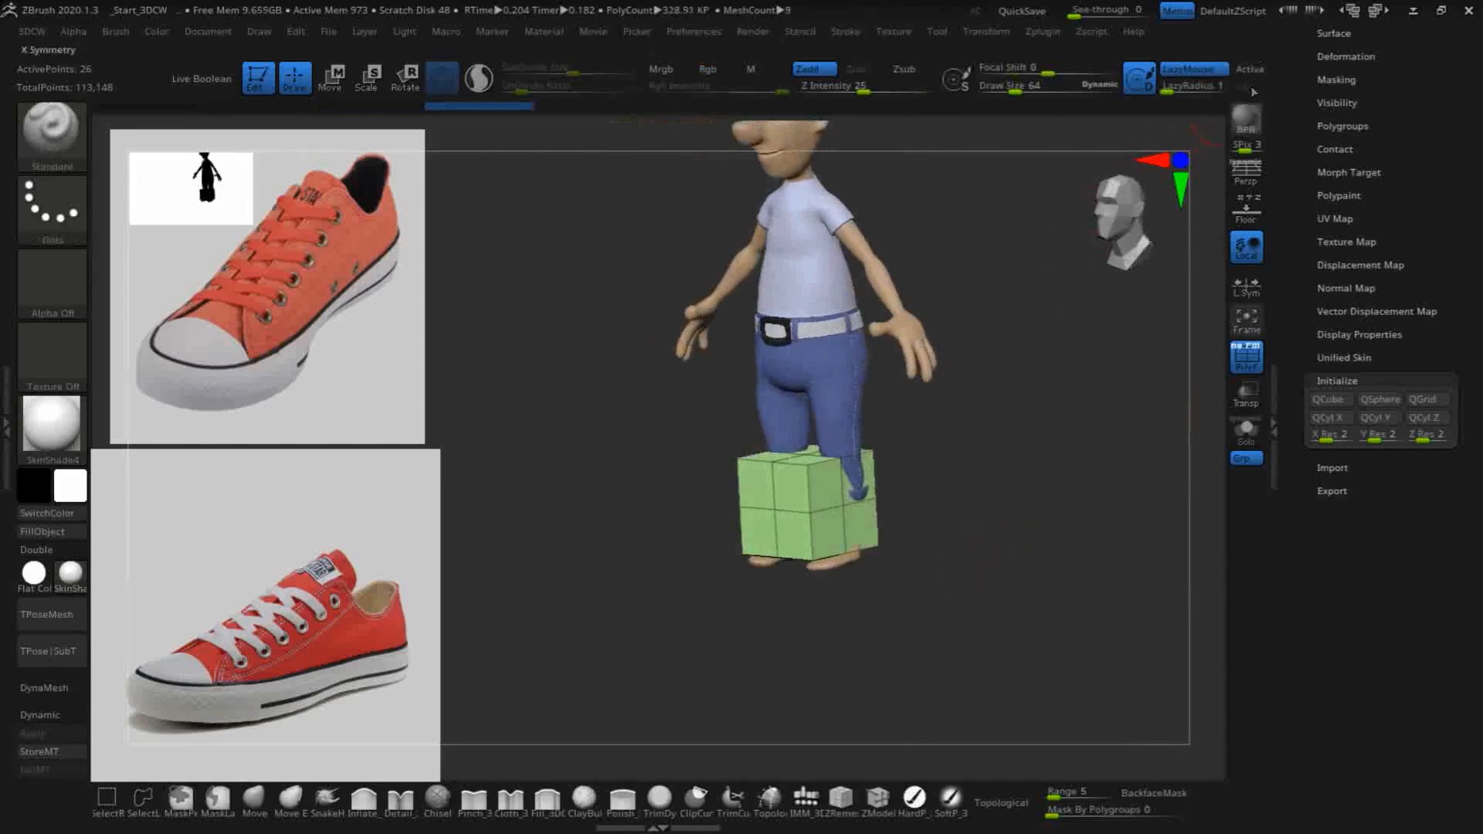
- Move the cube about 0.138 sideways toward the character's left foot and lower it to foot level
key("w")
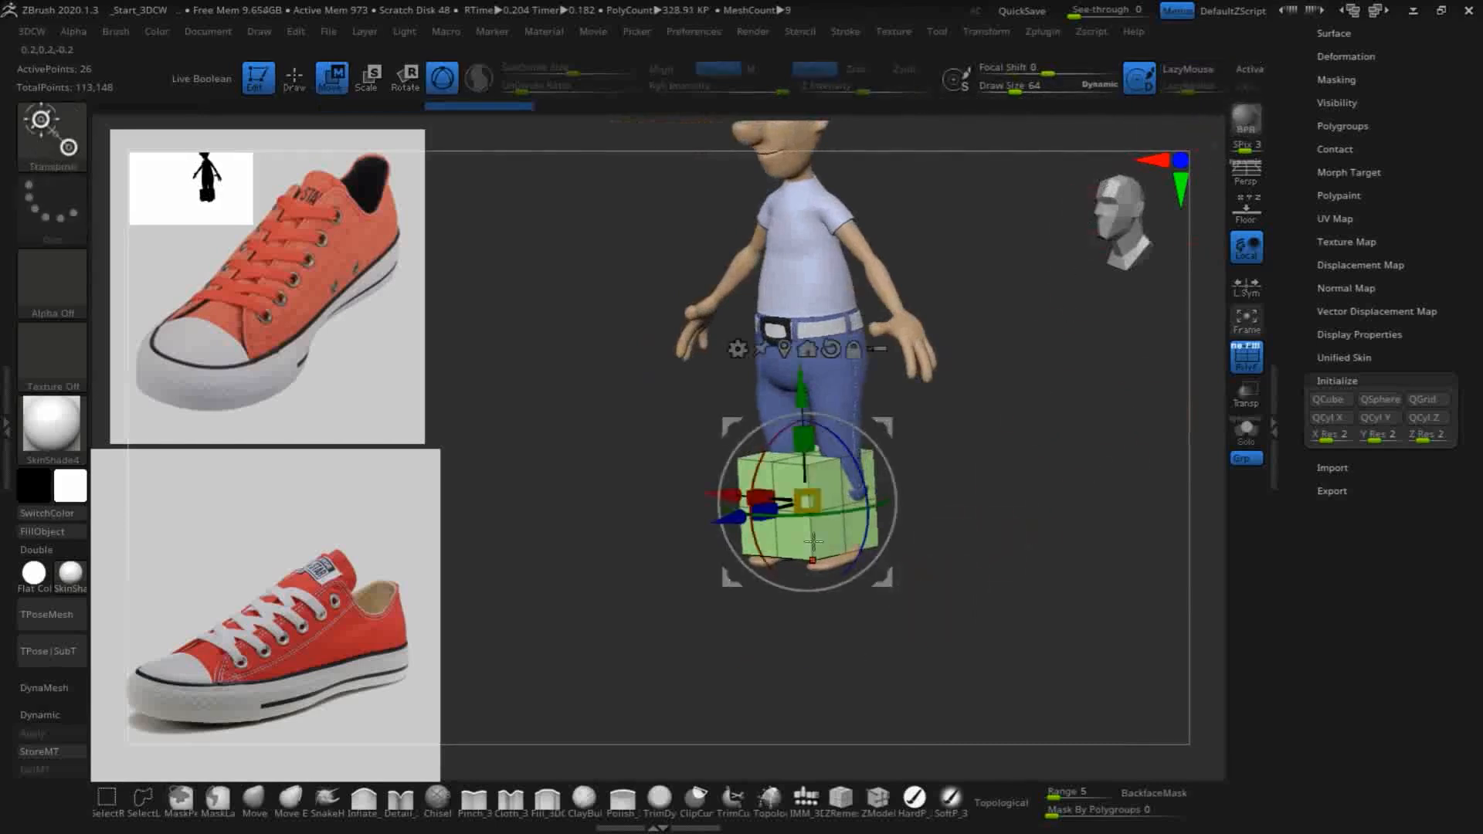
left_click_drag(730, 502, 762, 506)
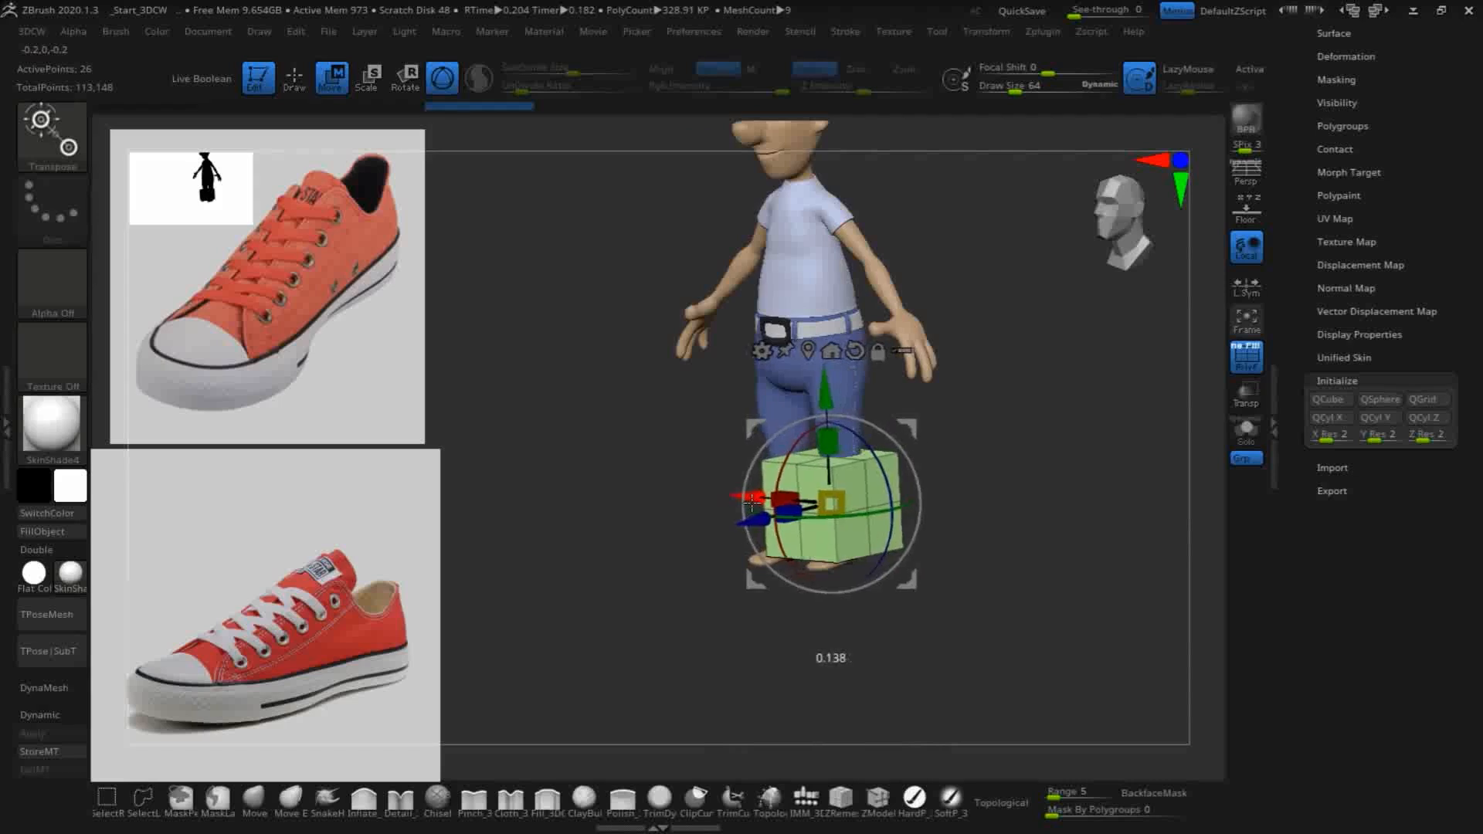
left_click_drag(830, 404, 830, 455)
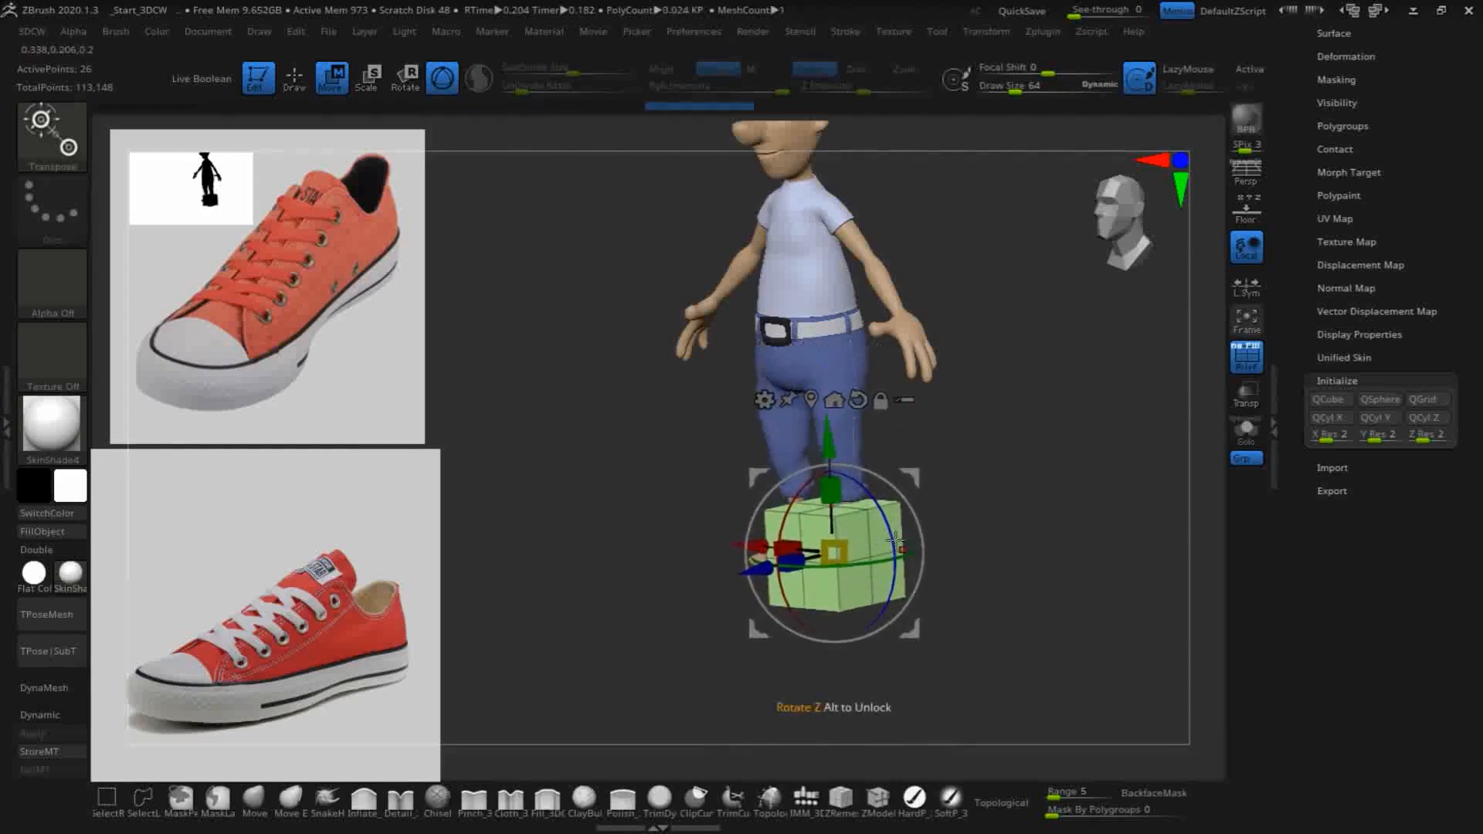
- Flatten the cube vertically to about 0.2 of its height and lower it beneath the character's foot
key("f")
left_click_drag(1085, 421, 947, 269, "alt")
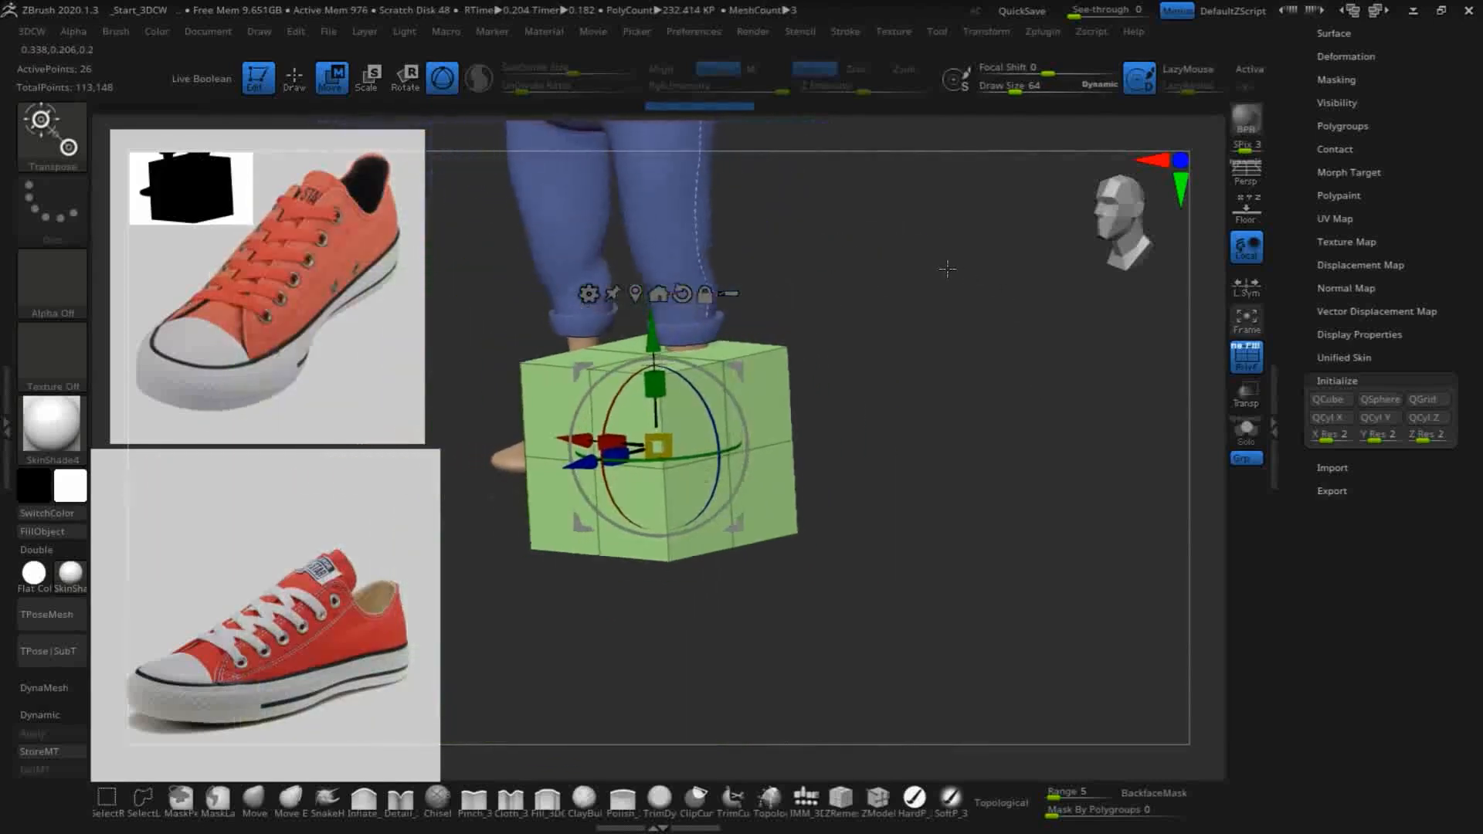
left_click_drag(950, 405, 1043, 444, "alt")
left_click_drag(753, 430, 775, 547)
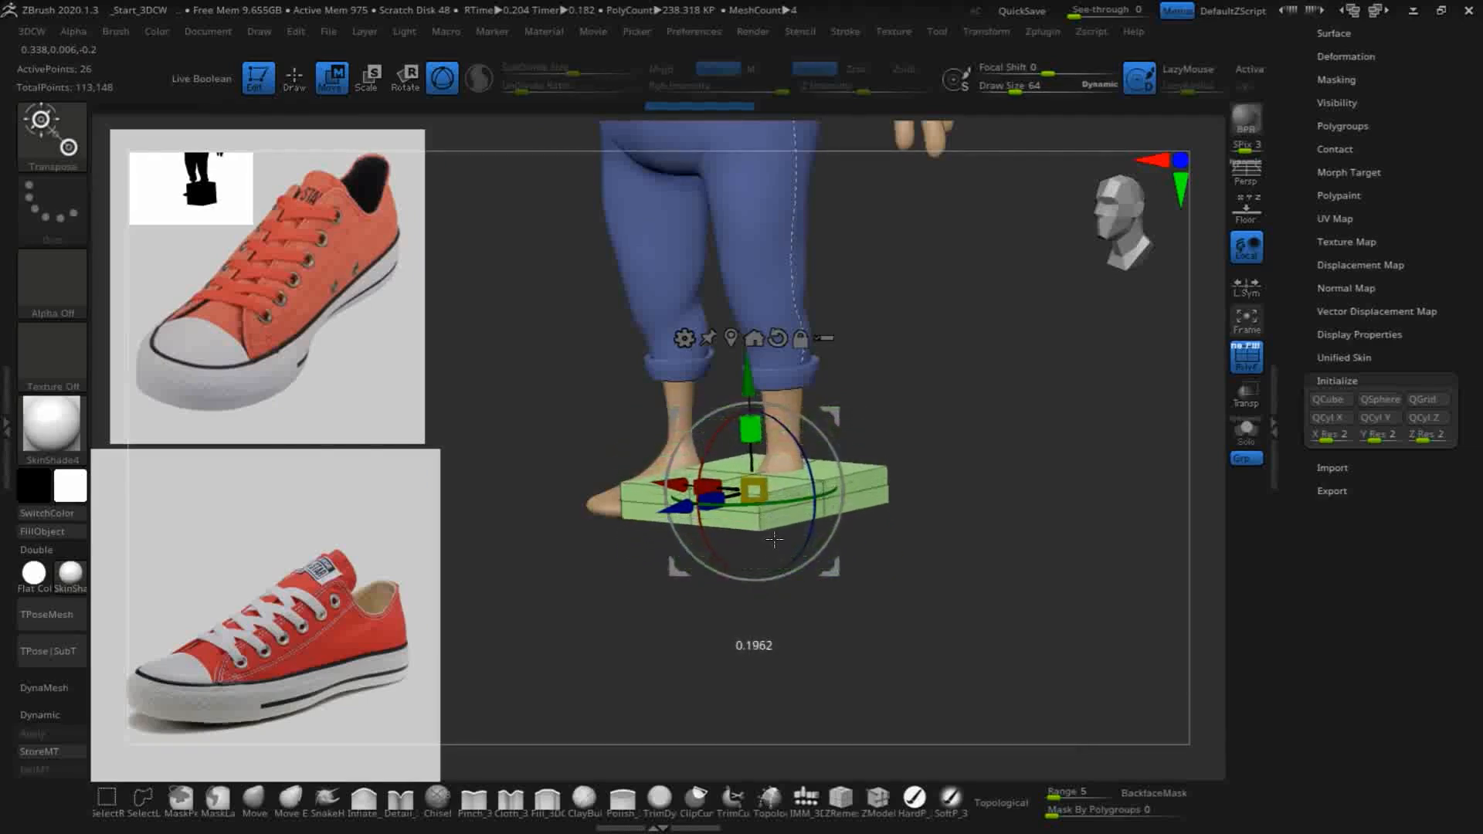
left_click_drag(751, 387, 754, 421)
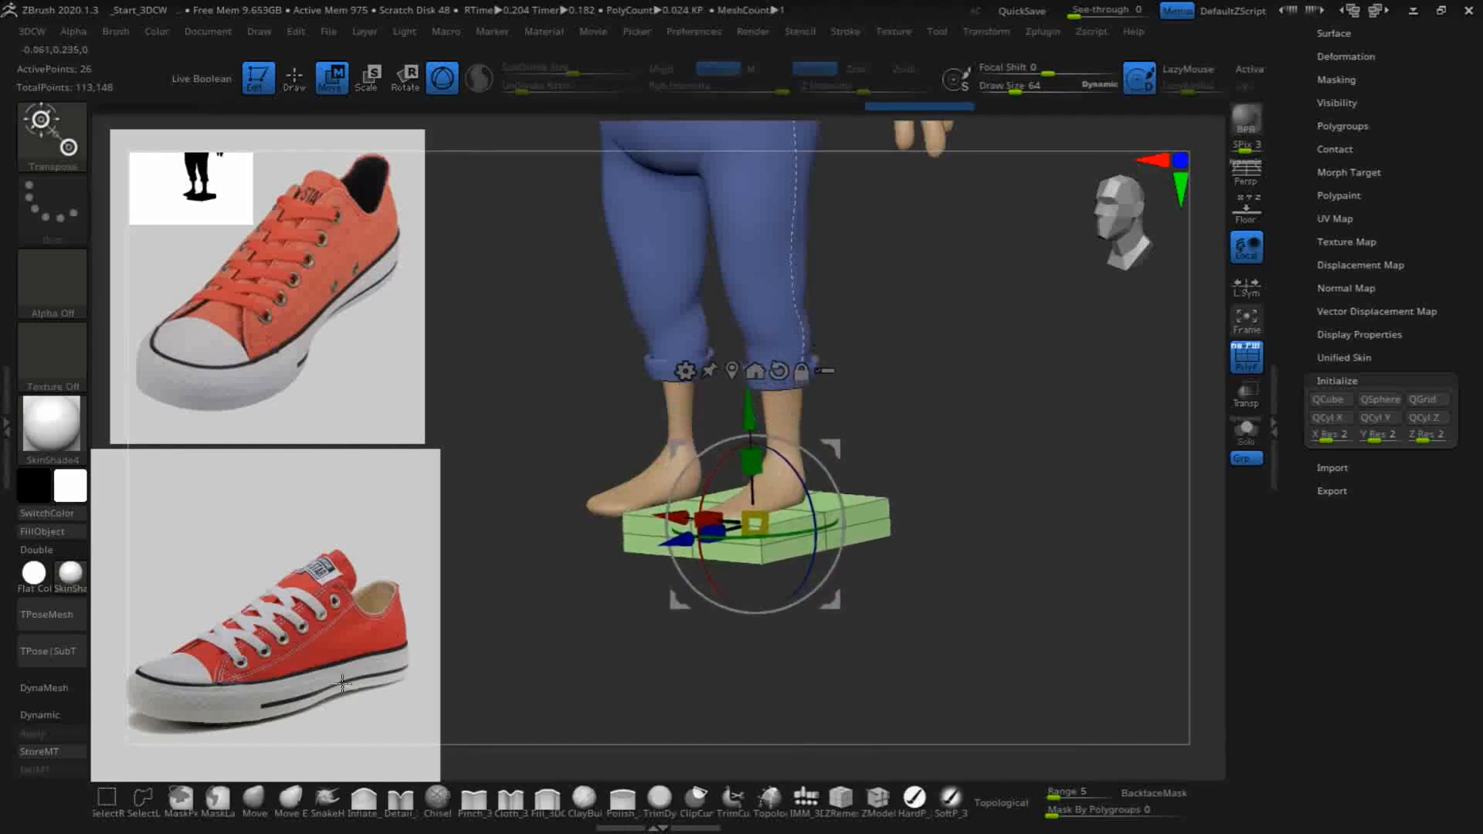
- In side view, slide the flattened slab lengthwise until it is centred under the foot
left_click_drag(1040, 517, 988, 529)
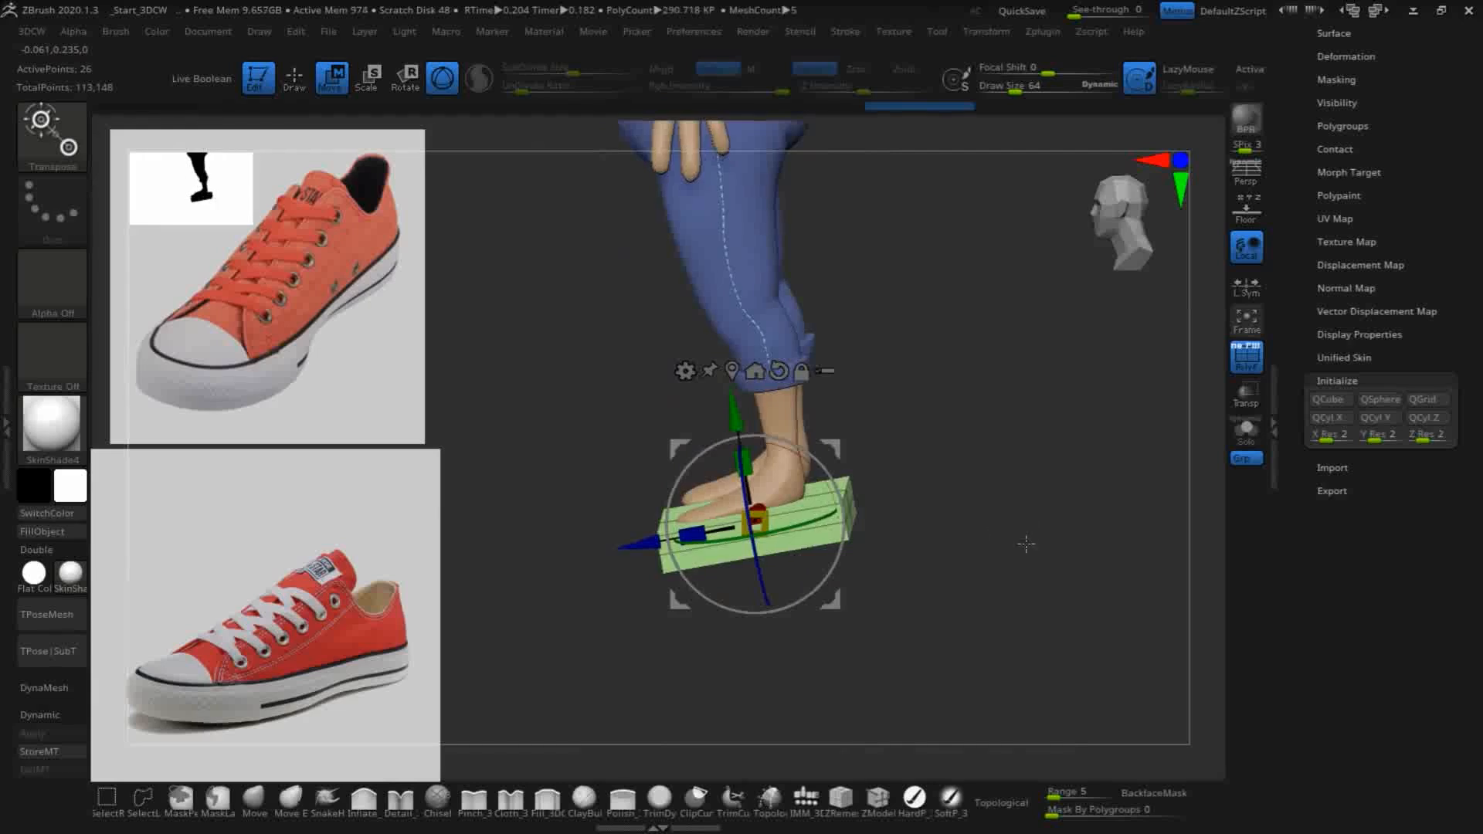
left_click_drag(1027, 545, 1014, 547, "shift")
left_click_drag(1003, 477, 1131, 589, "alt")
left_click_drag(677, 524, 621, 528)
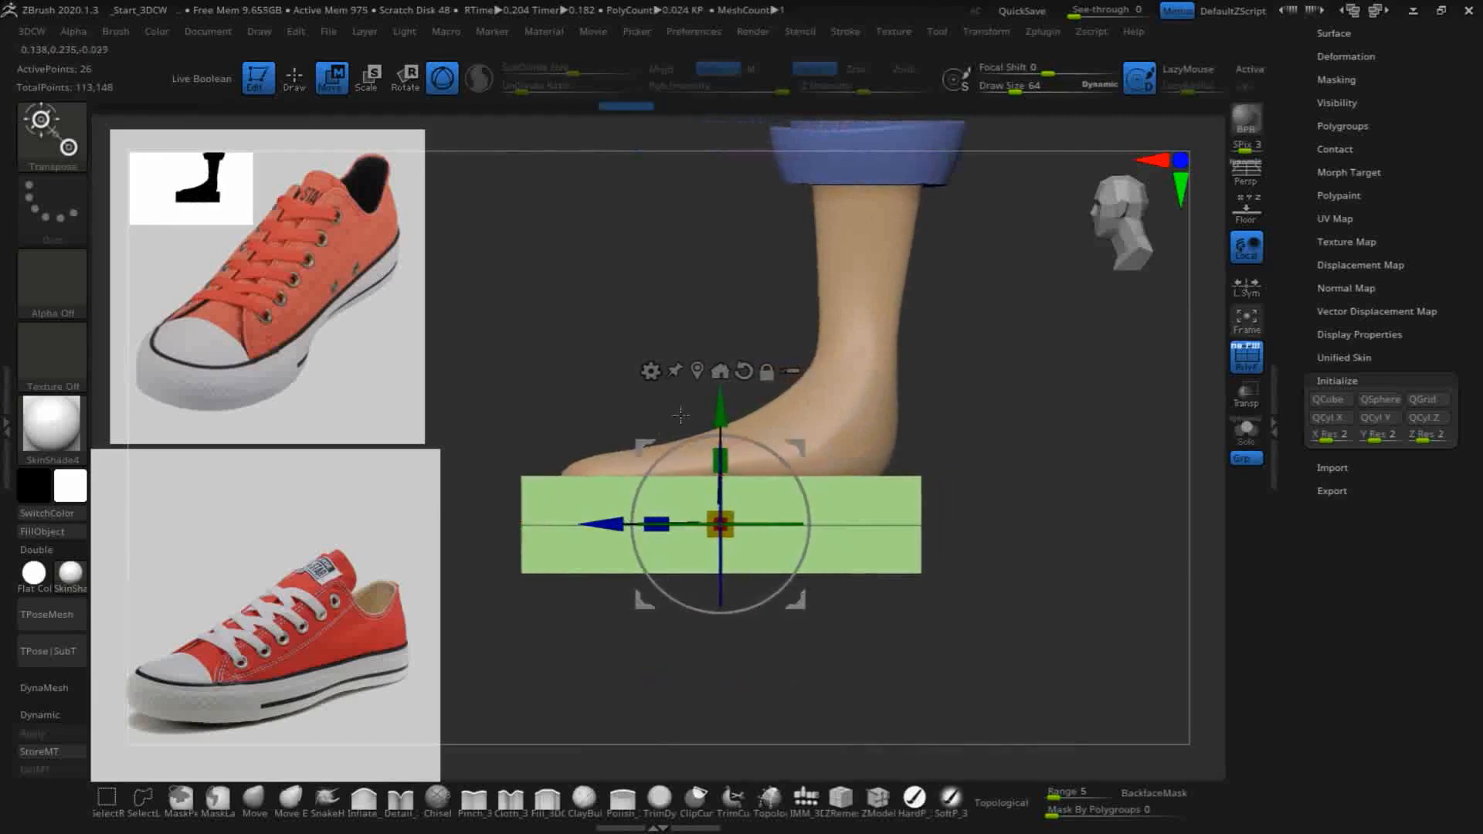
- Thin the slab and raise it to just below the foot, scaling its length to about 0.97
left_click_drag(720, 461, 719, 526)
left_click_drag(721, 410, 720, 404)
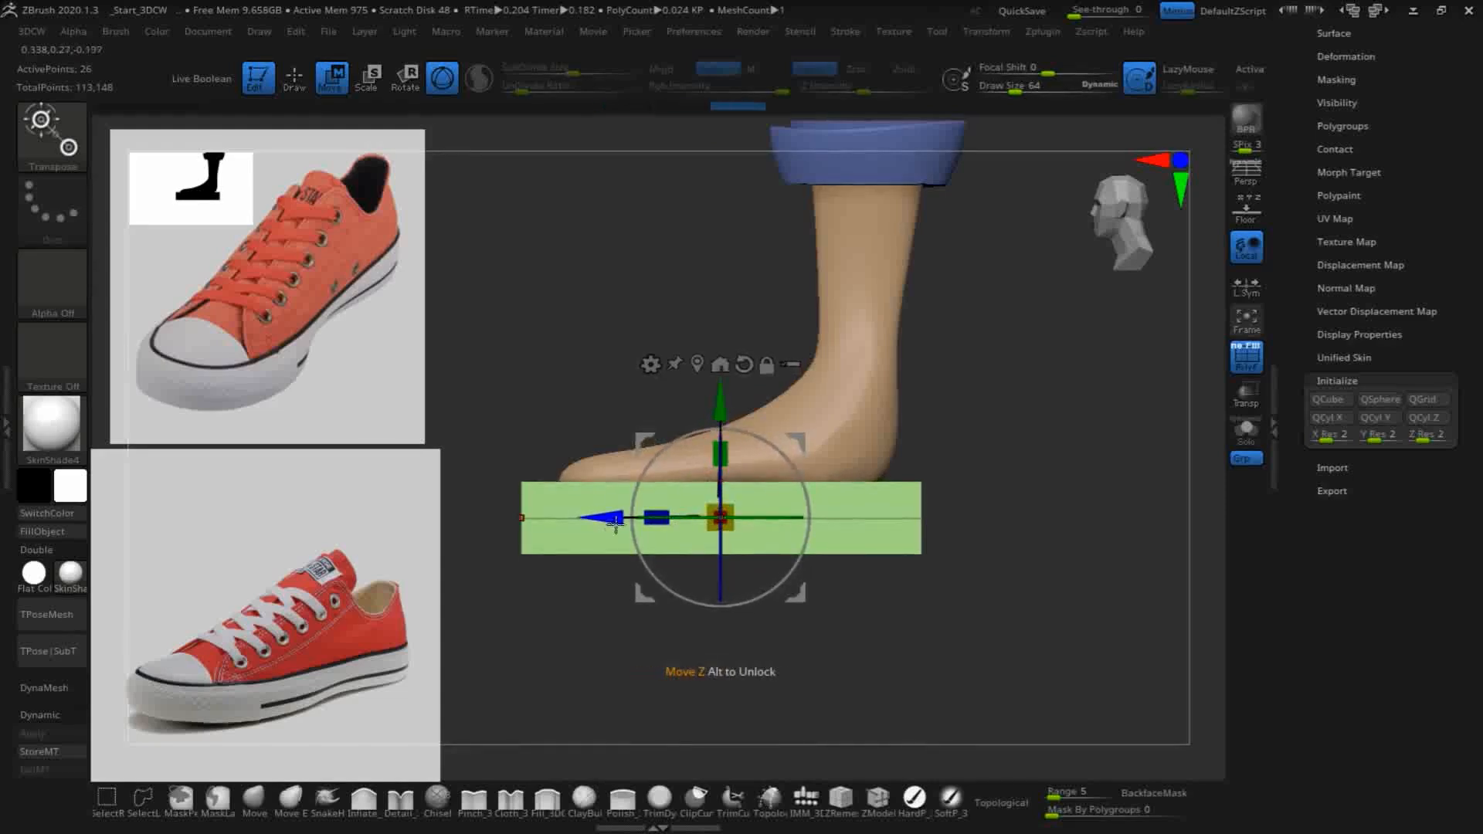
left_click_drag(652, 518, 653, 516)
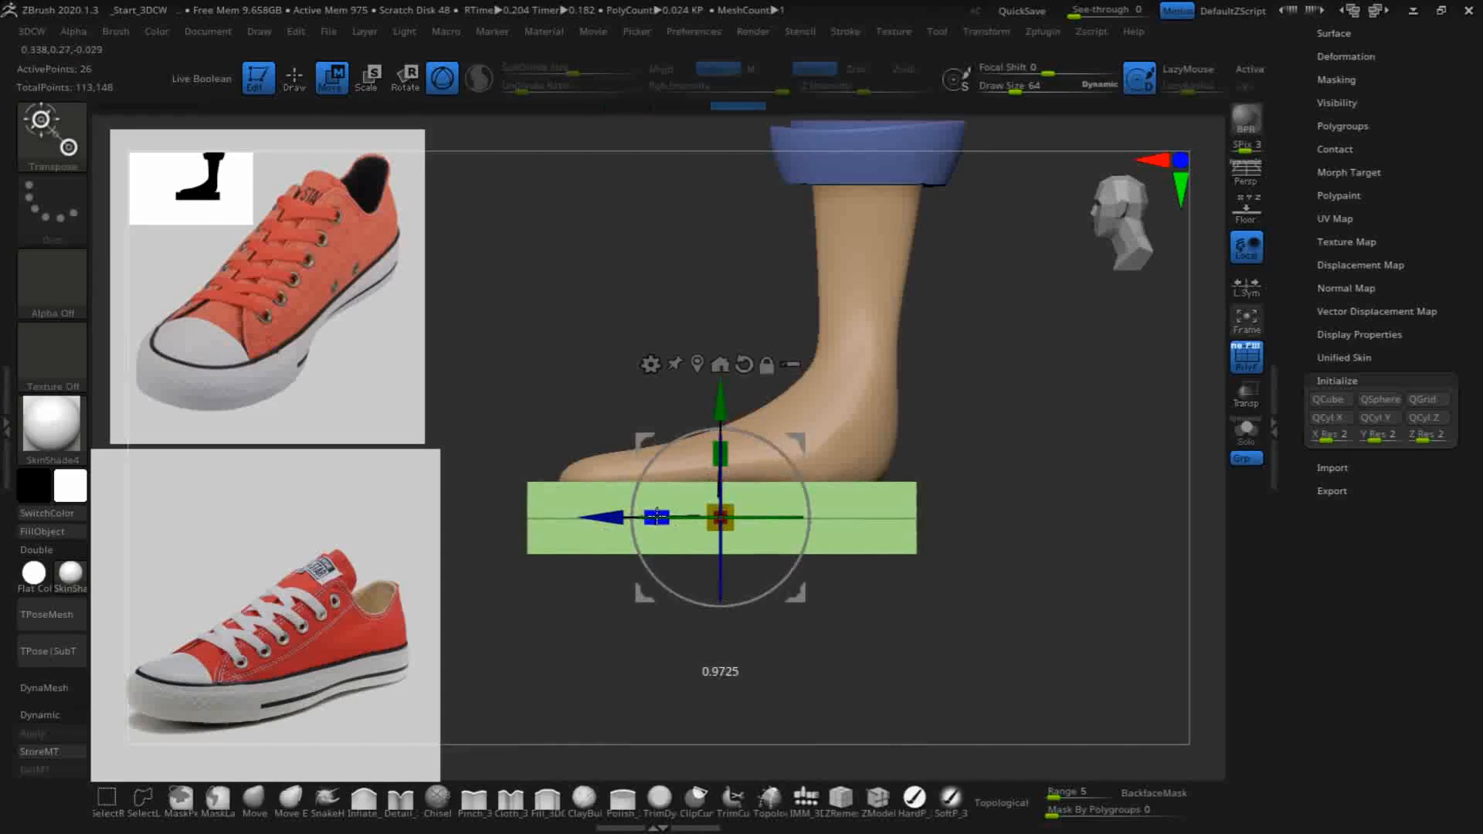
left_click_drag(657, 514, 657, 516)
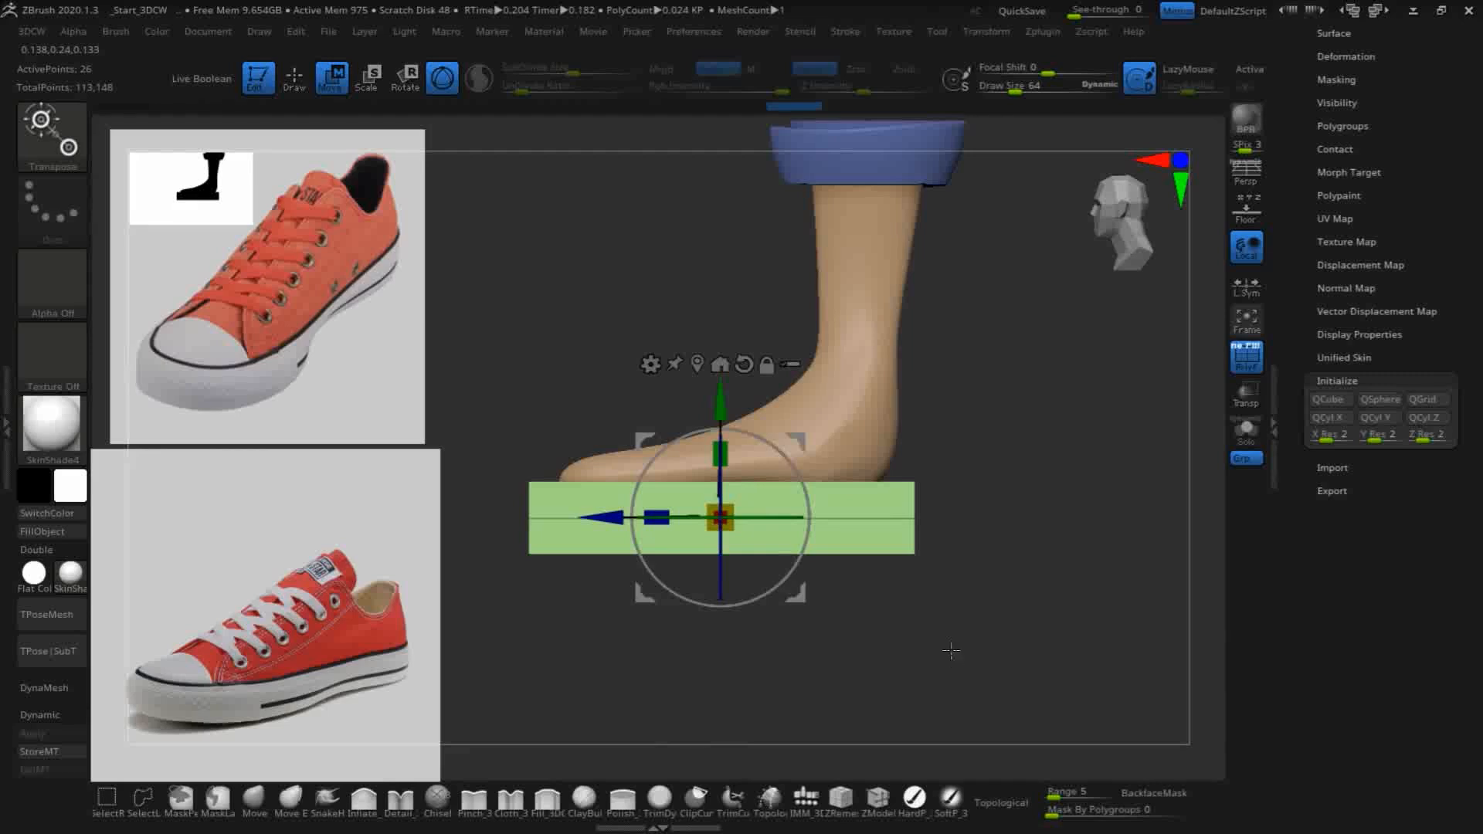
- In front view, narrow the slab to about 0.48 of its width and shift it sideways under the foot
left_click_drag(955, 631, 1039, 685)
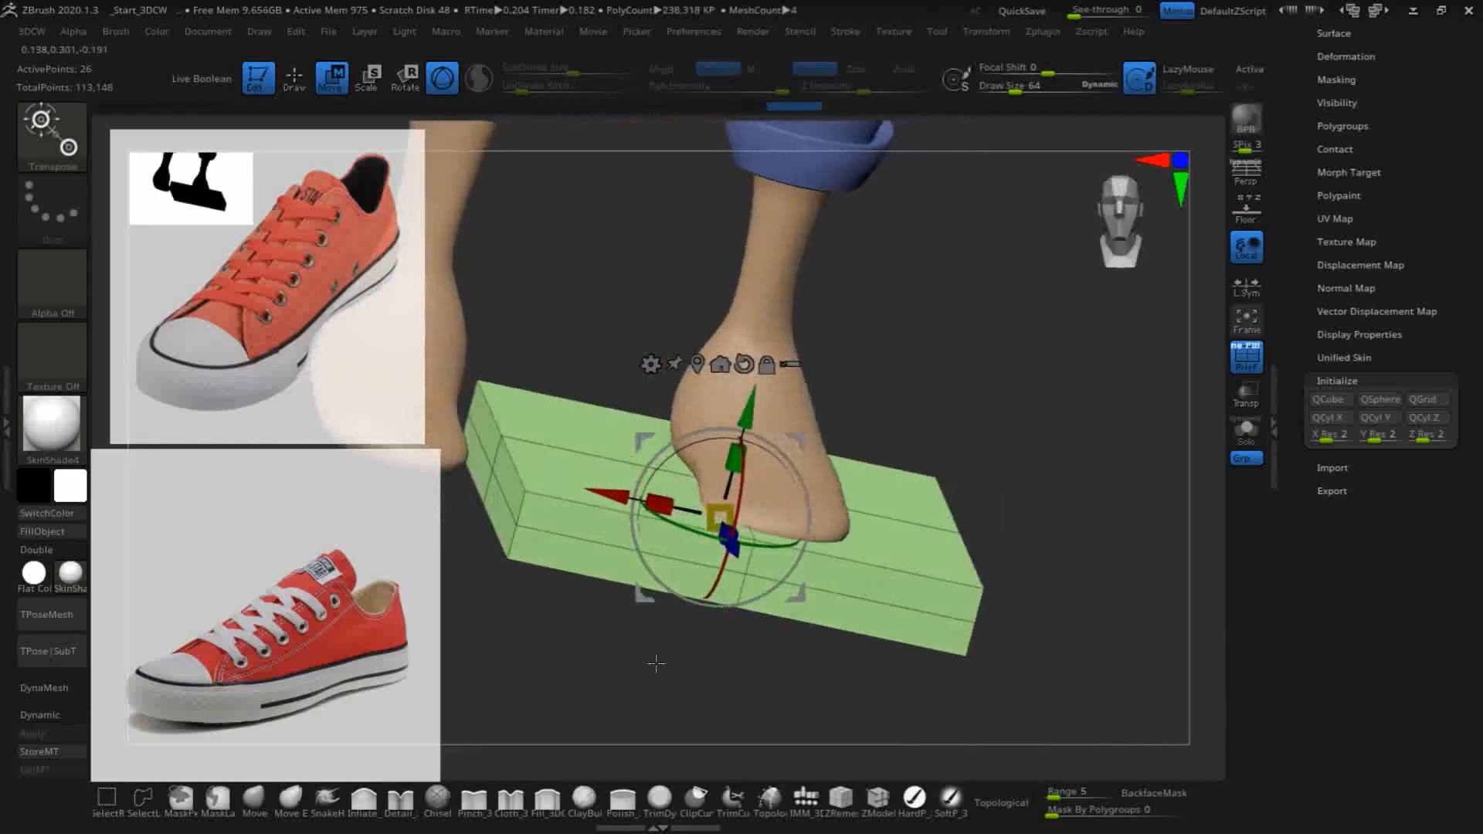
left_click_drag(665, 663, 629, 659)
left_click_drag(1047, 515, 1034, 515, "shift")
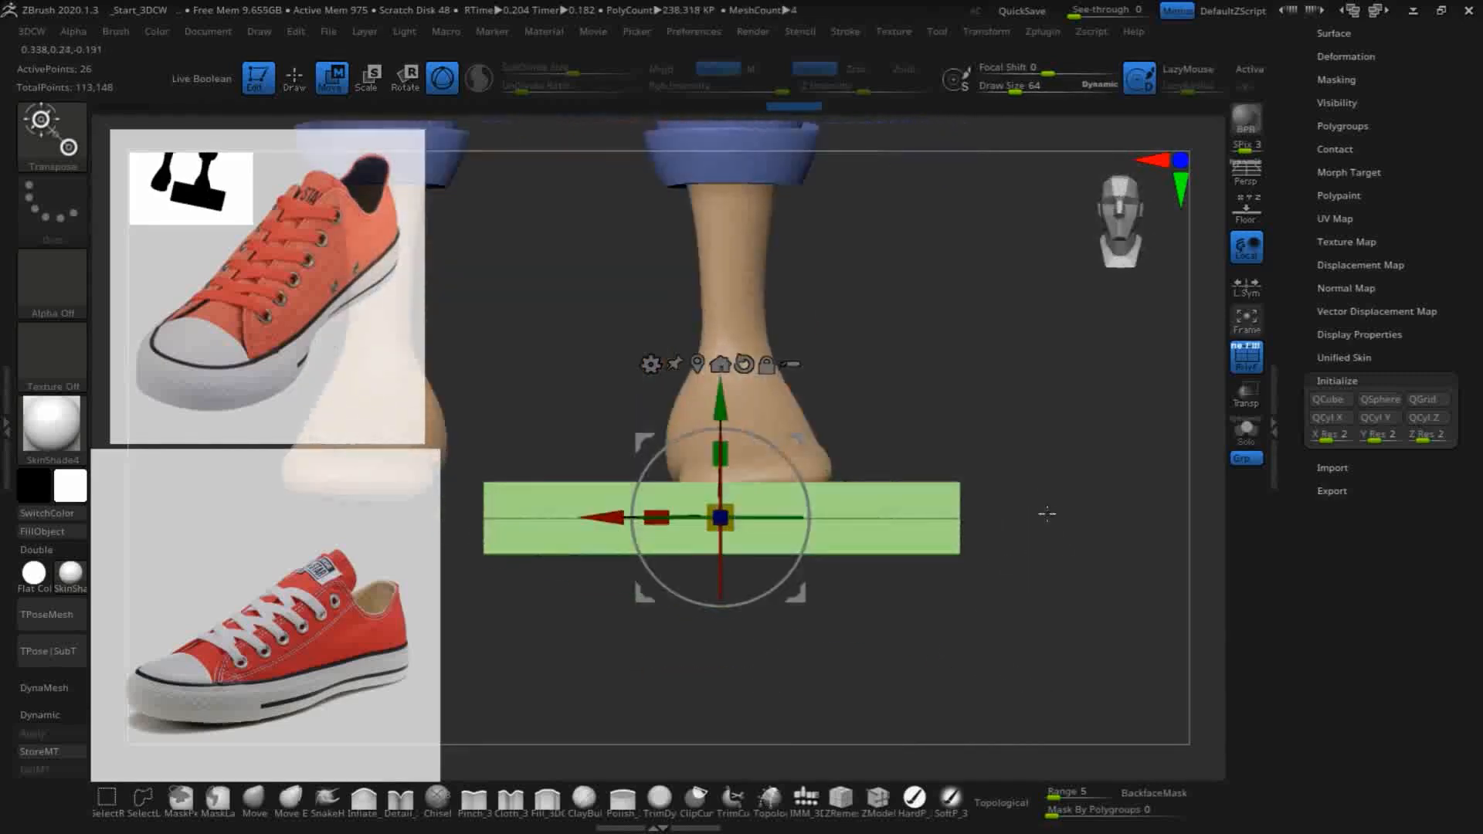
left_click_drag(662, 513, 784, 516)
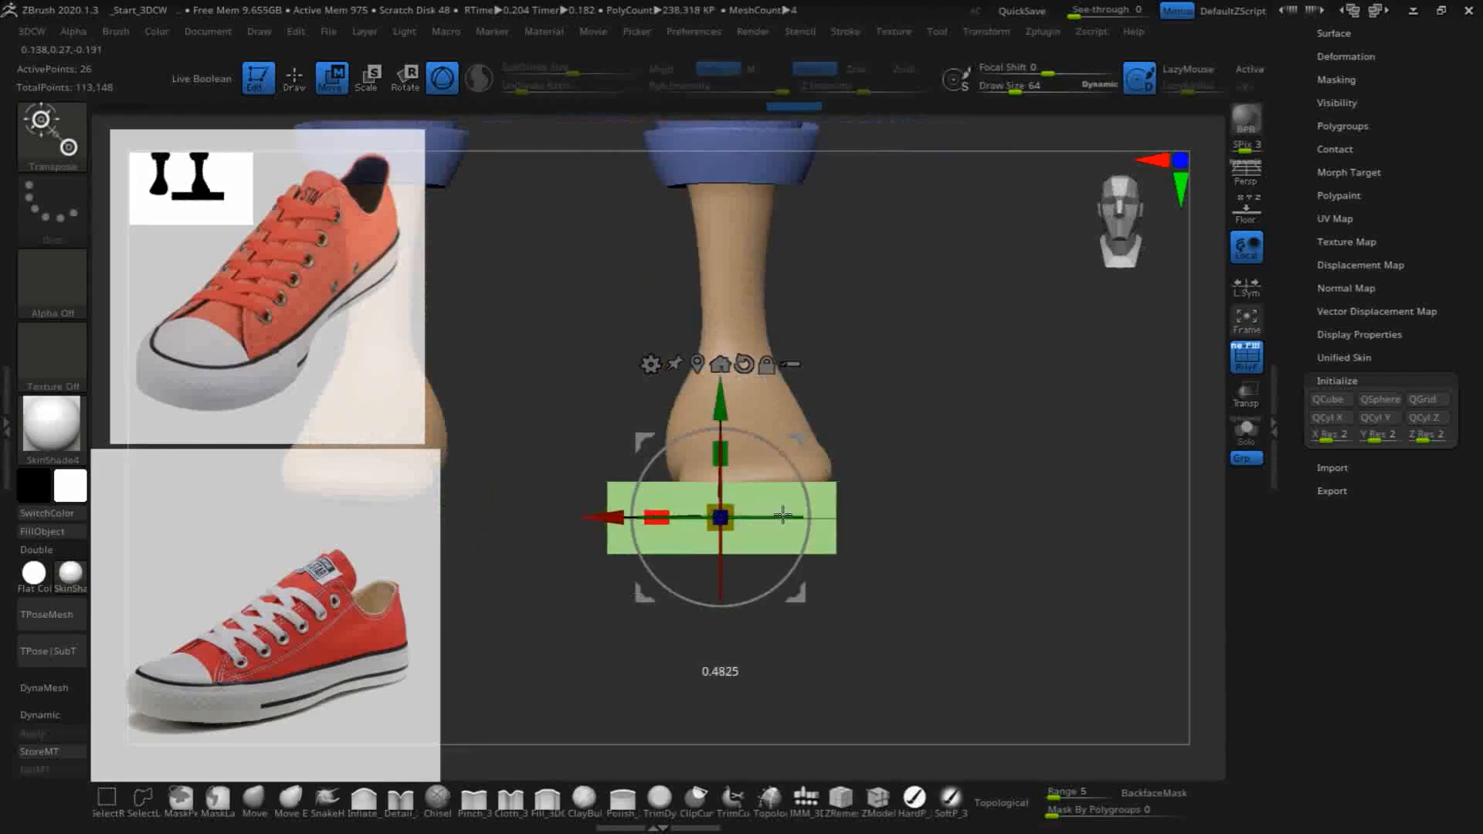
left_click_drag(614, 516, 641, 518)
- Rotate the slab about -4.5 degrees around the vertical axis to follow the foot, scaling its width to about 0.93
left_click_drag(930, 553, 926, 667)
left_click_drag(785, 580, 796, 577)
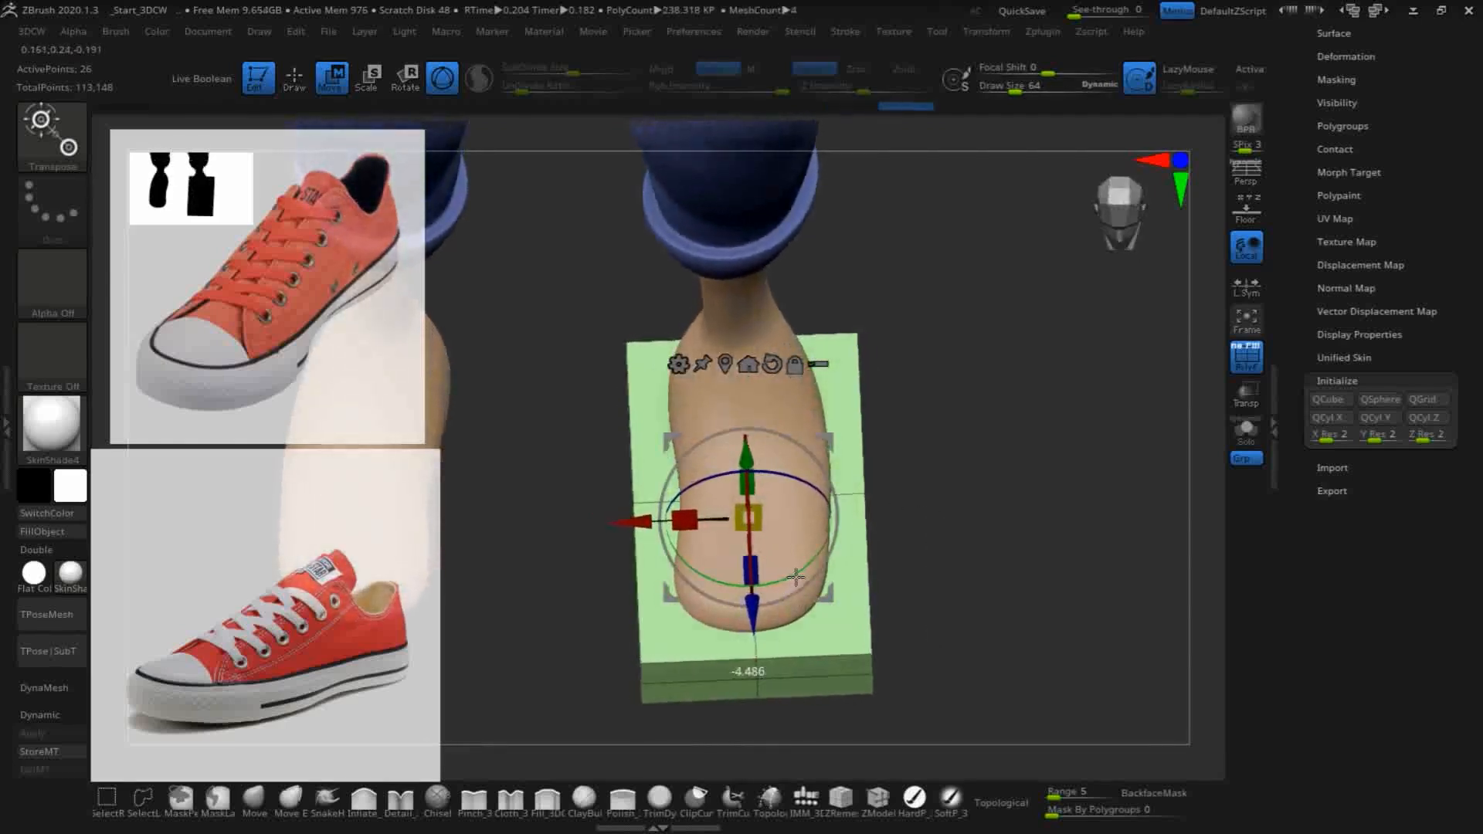
left_click_drag(639, 522, 642, 521)
left_click_drag(986, 547, 984, 514)
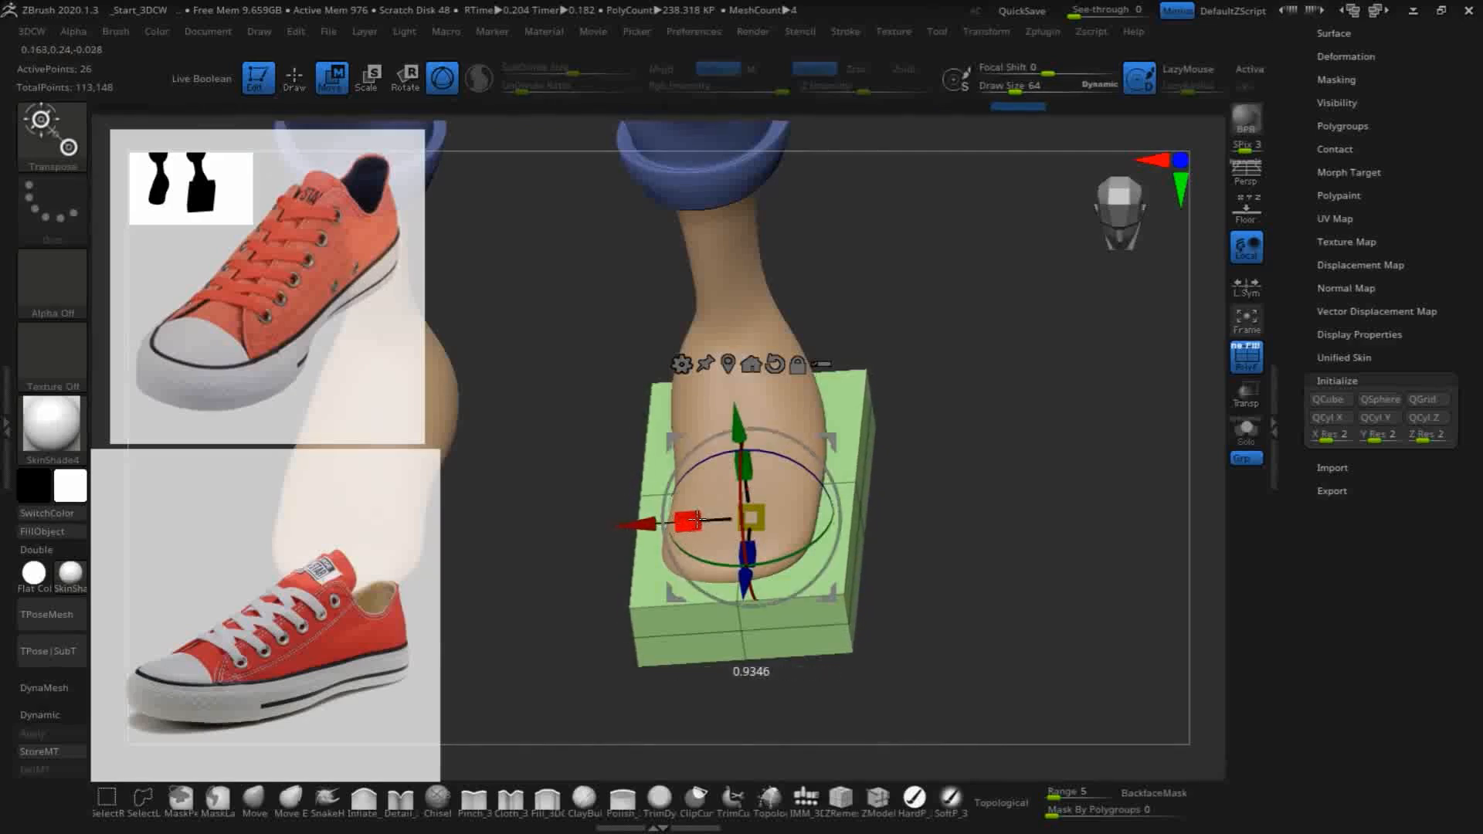
- Switch to the ZModeler brush and set its edge action to Insert with the Single EdgeLoop target
left_click_drag(918, 549, 994, 612)
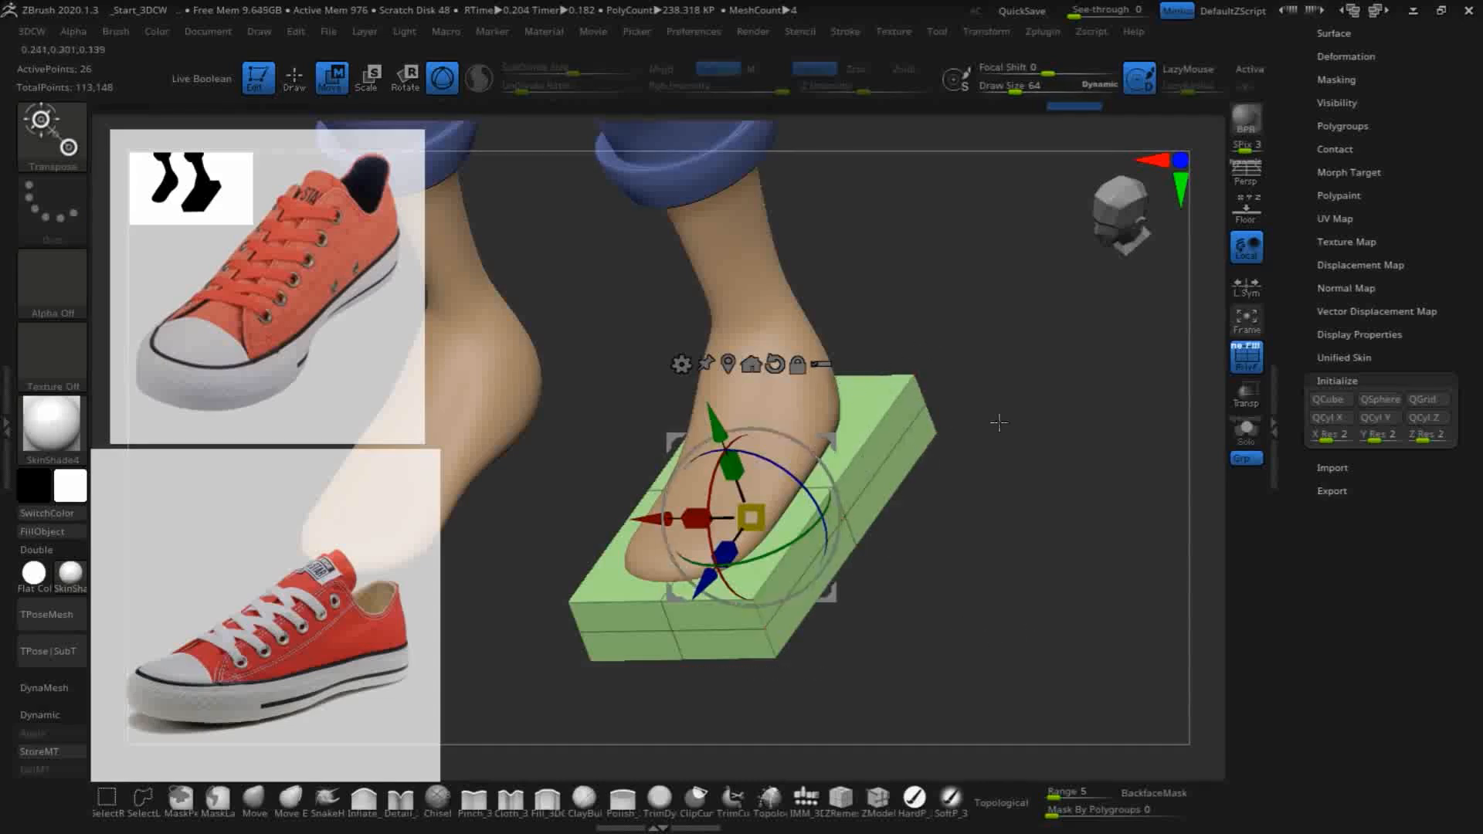
left_click(881, 800)
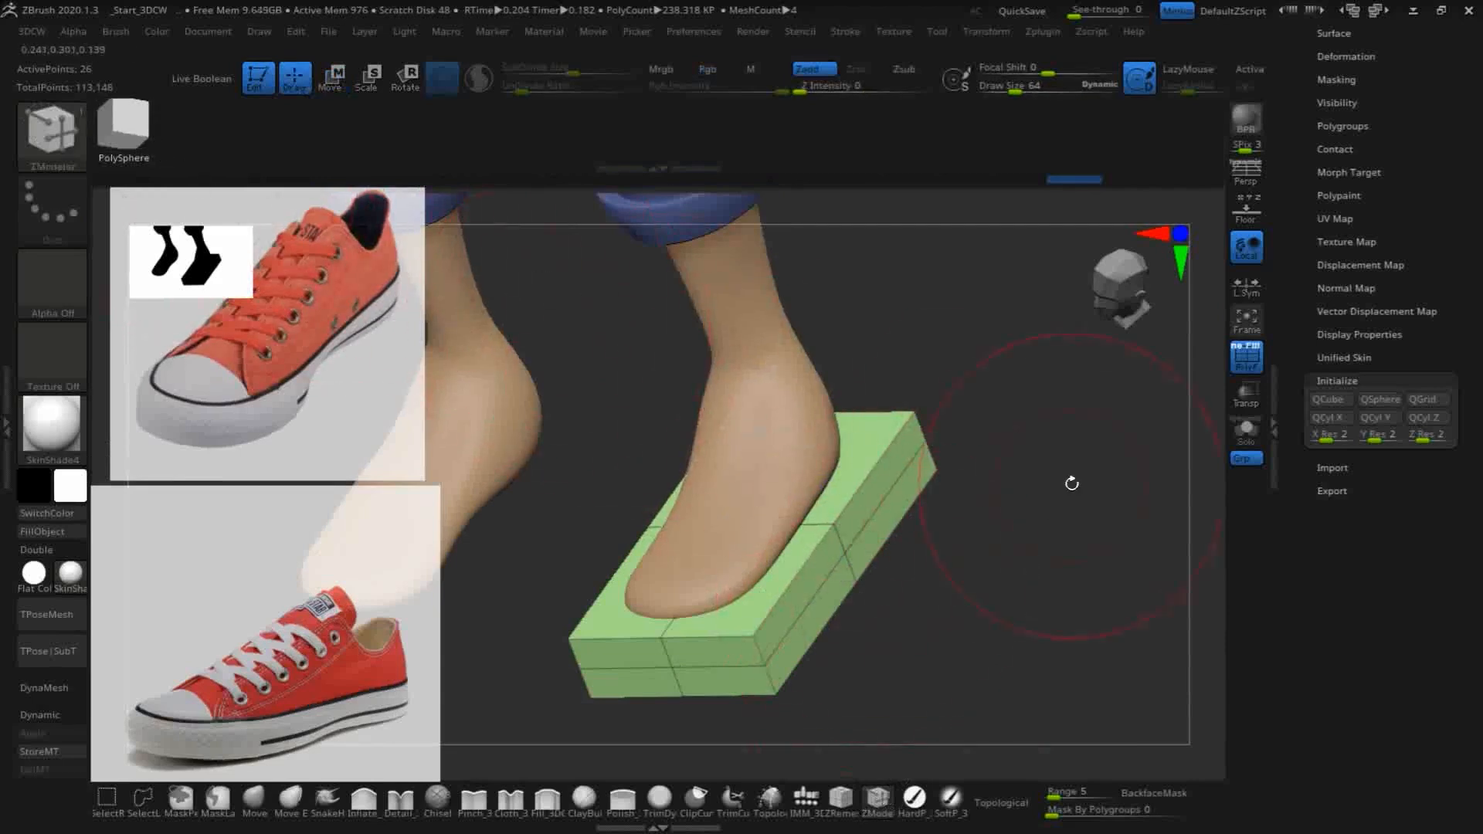
key("space")
left_click(802, 424)
key("space")
left_click(859, 450)
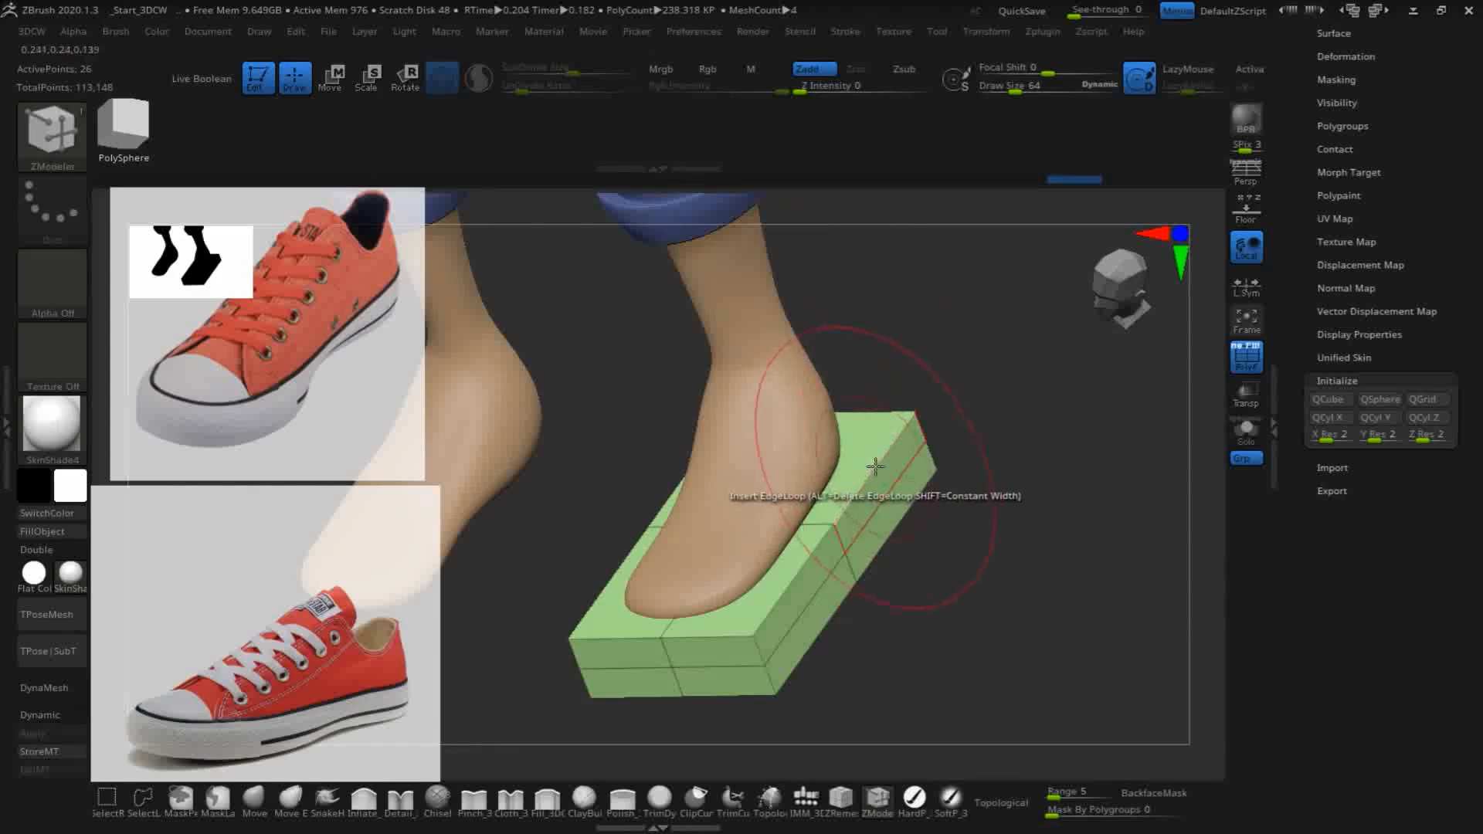
key("space")
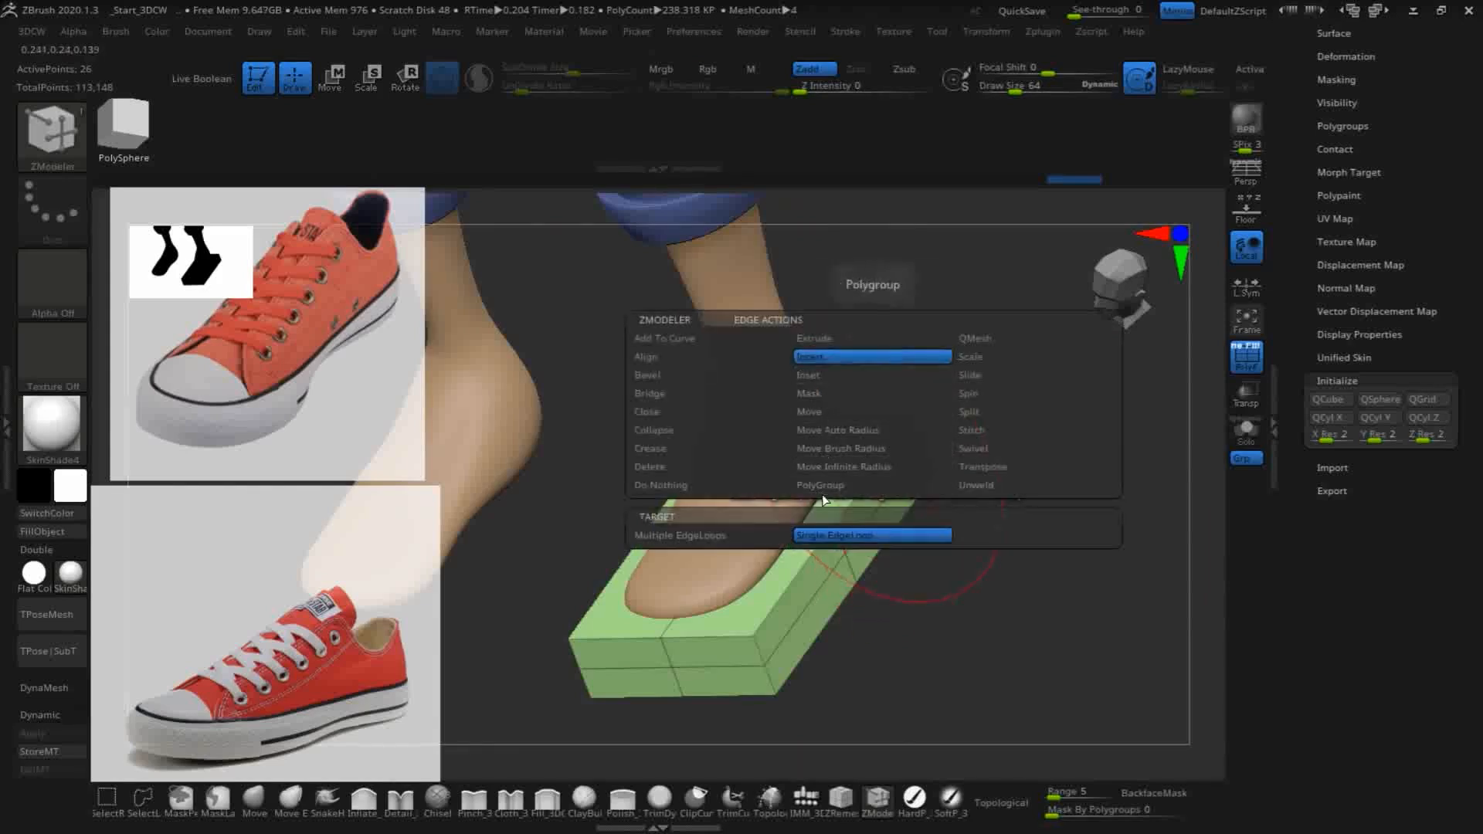
left_click(859, 540)
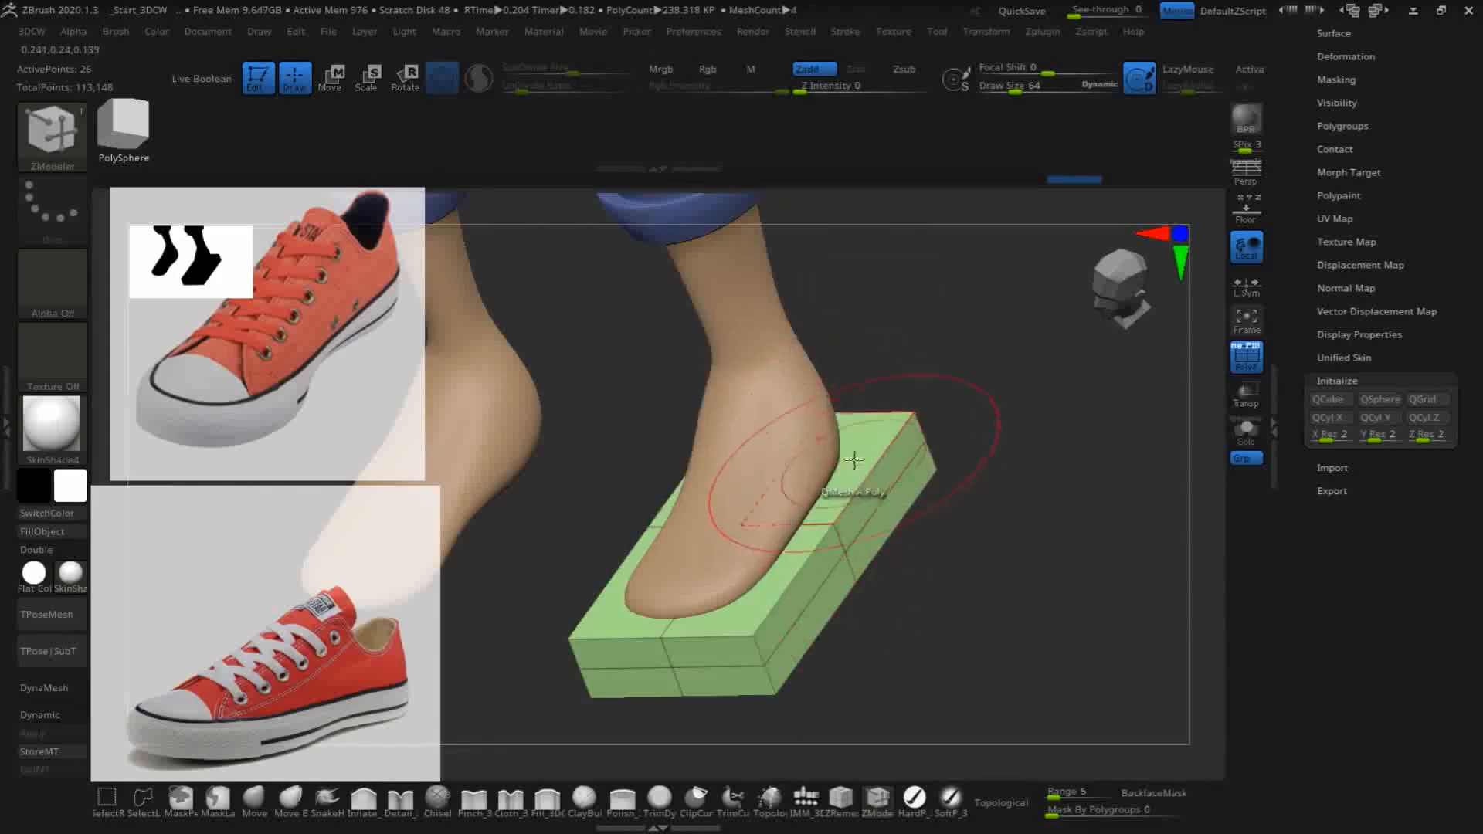
left_click(880, 415)
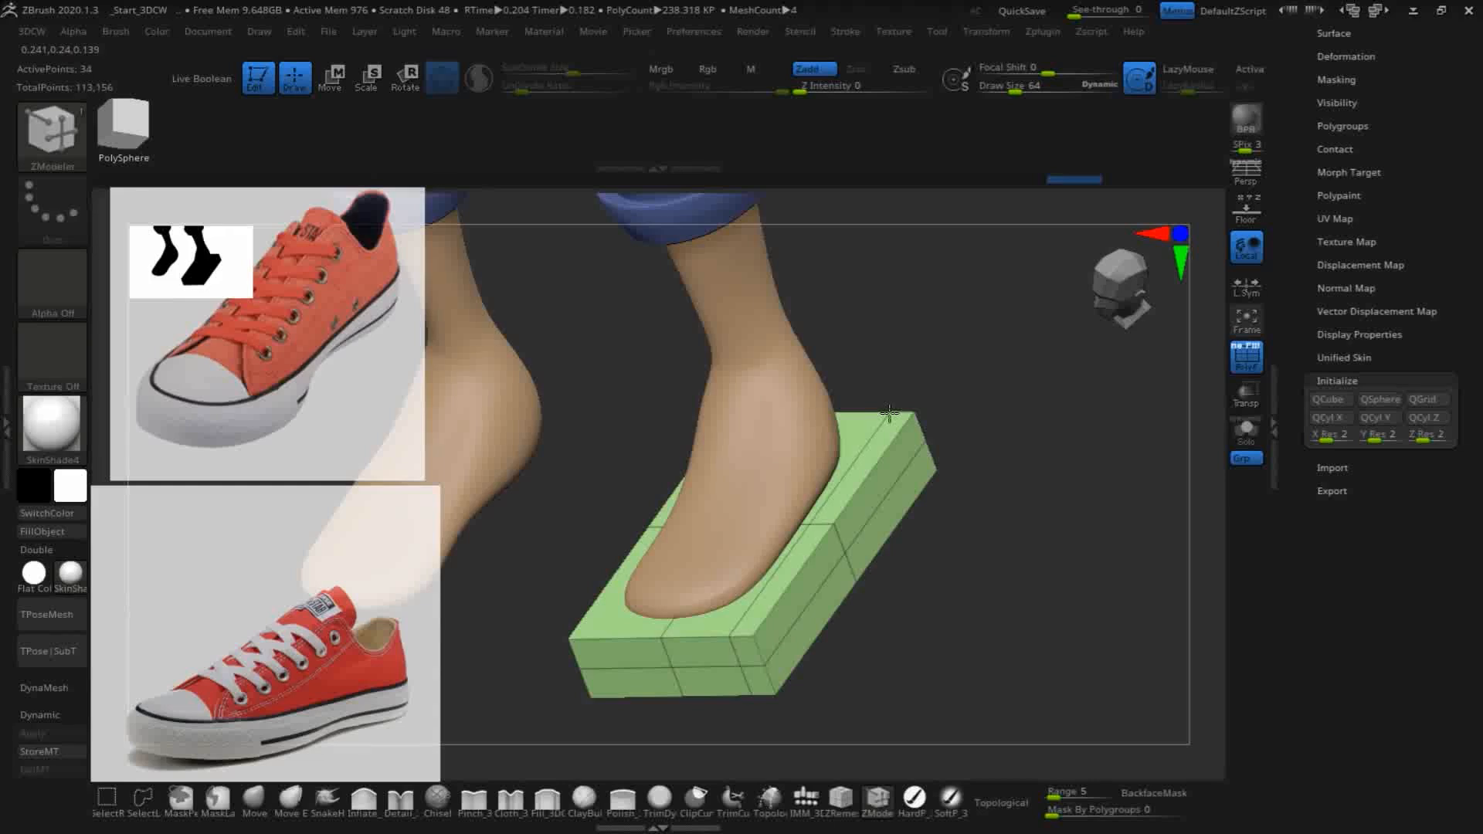
left_click(618, 639)
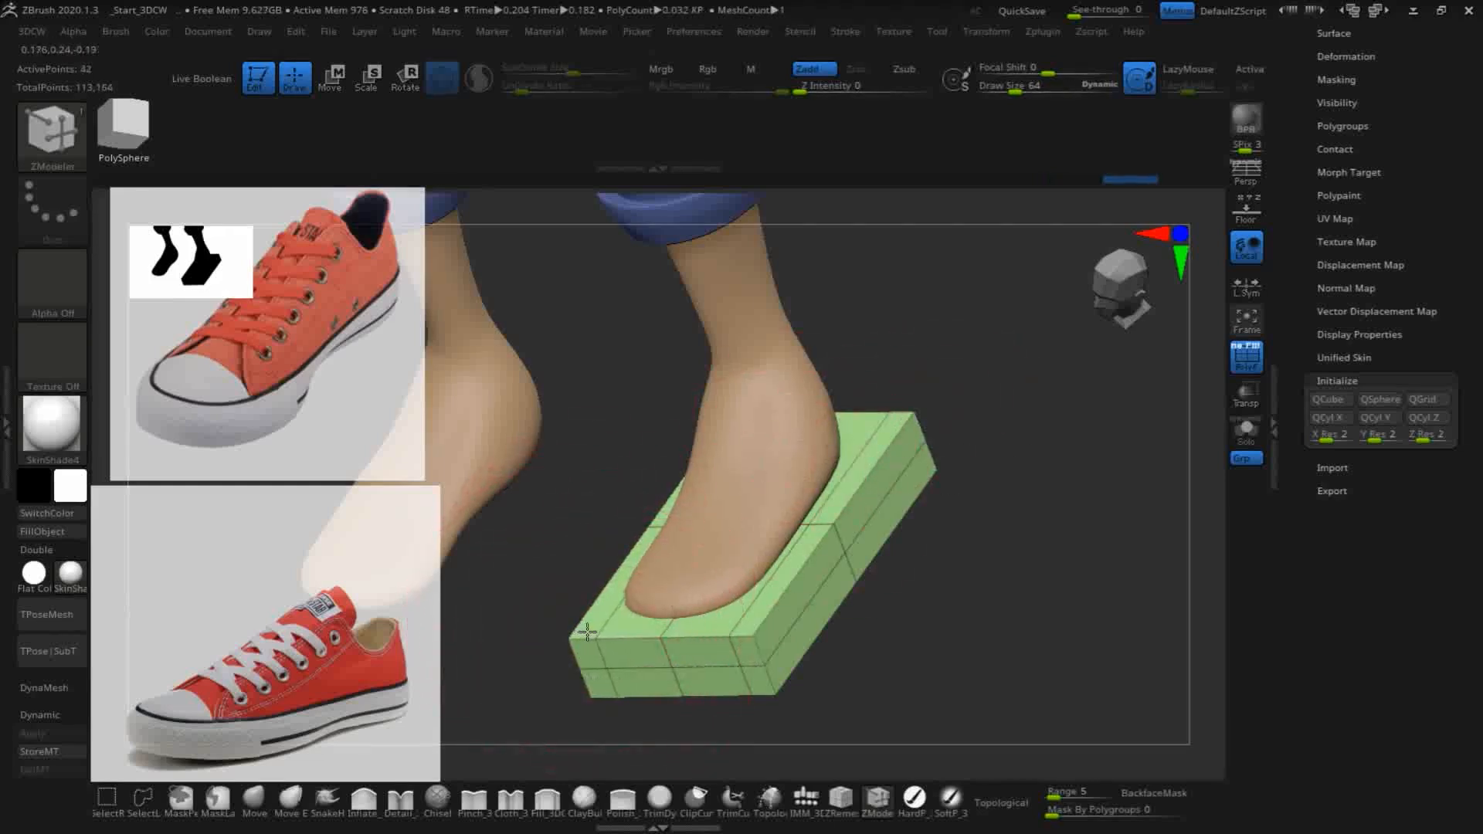
key("ctrl+z")
key("ctrl+z")
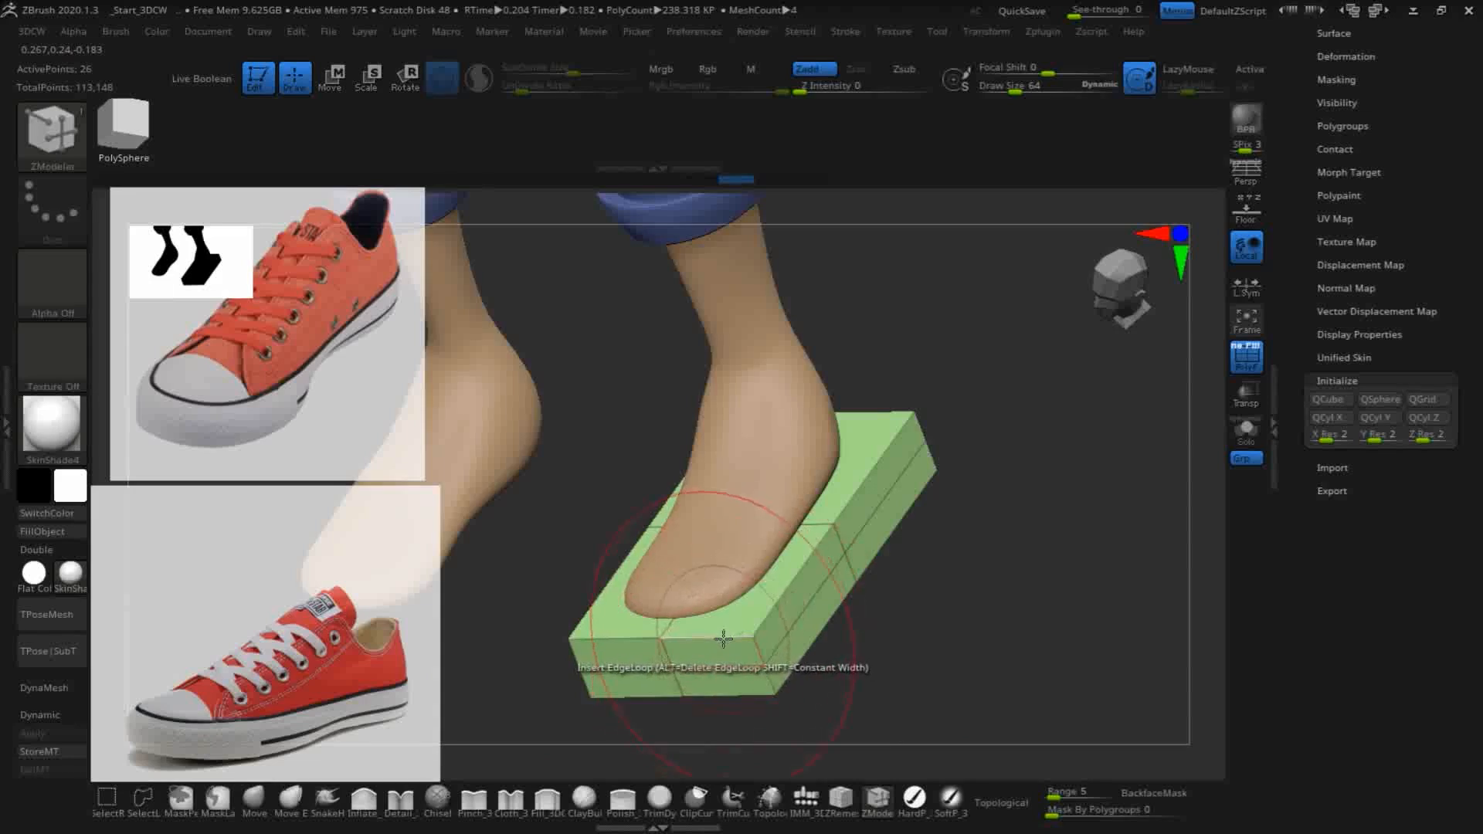
- Switch the edge target to Multiple EdgeLoops and insert loops through each half in both directions, dividing the slab's top into 4 by 4 faces
key("space")
left_click(531, 536)
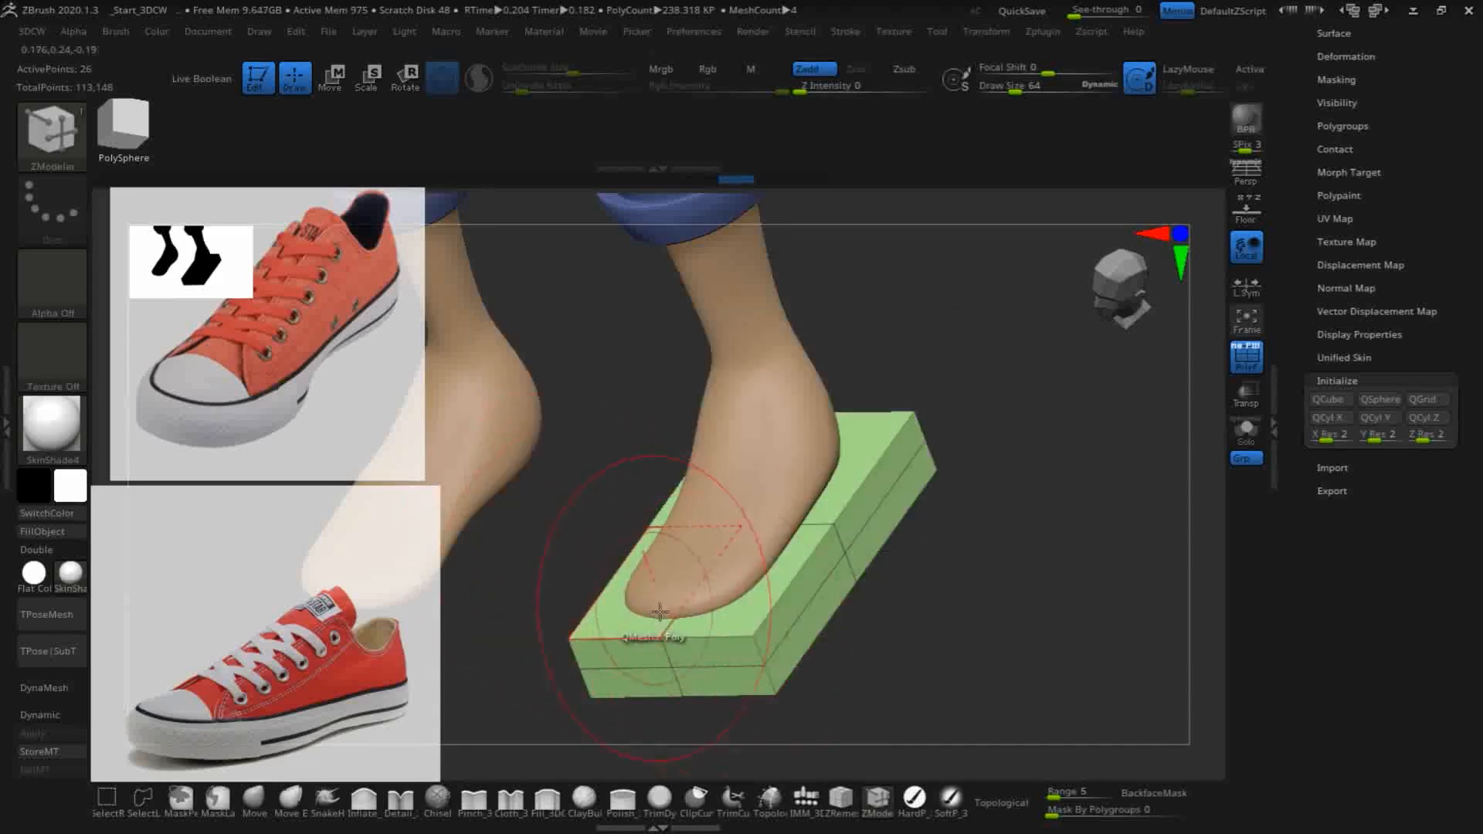
left_click(715, 639)
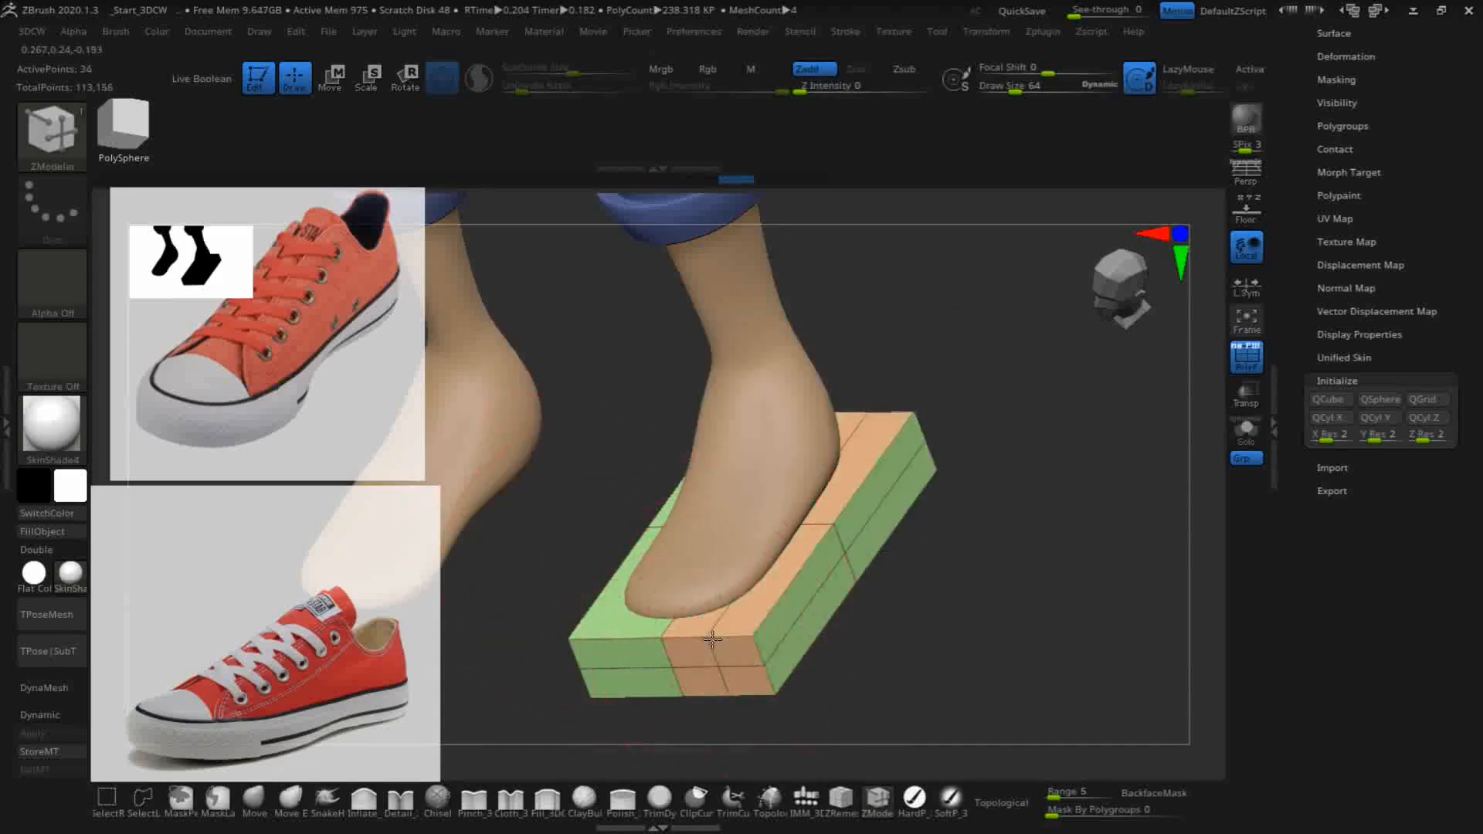
left_click(622, 644)
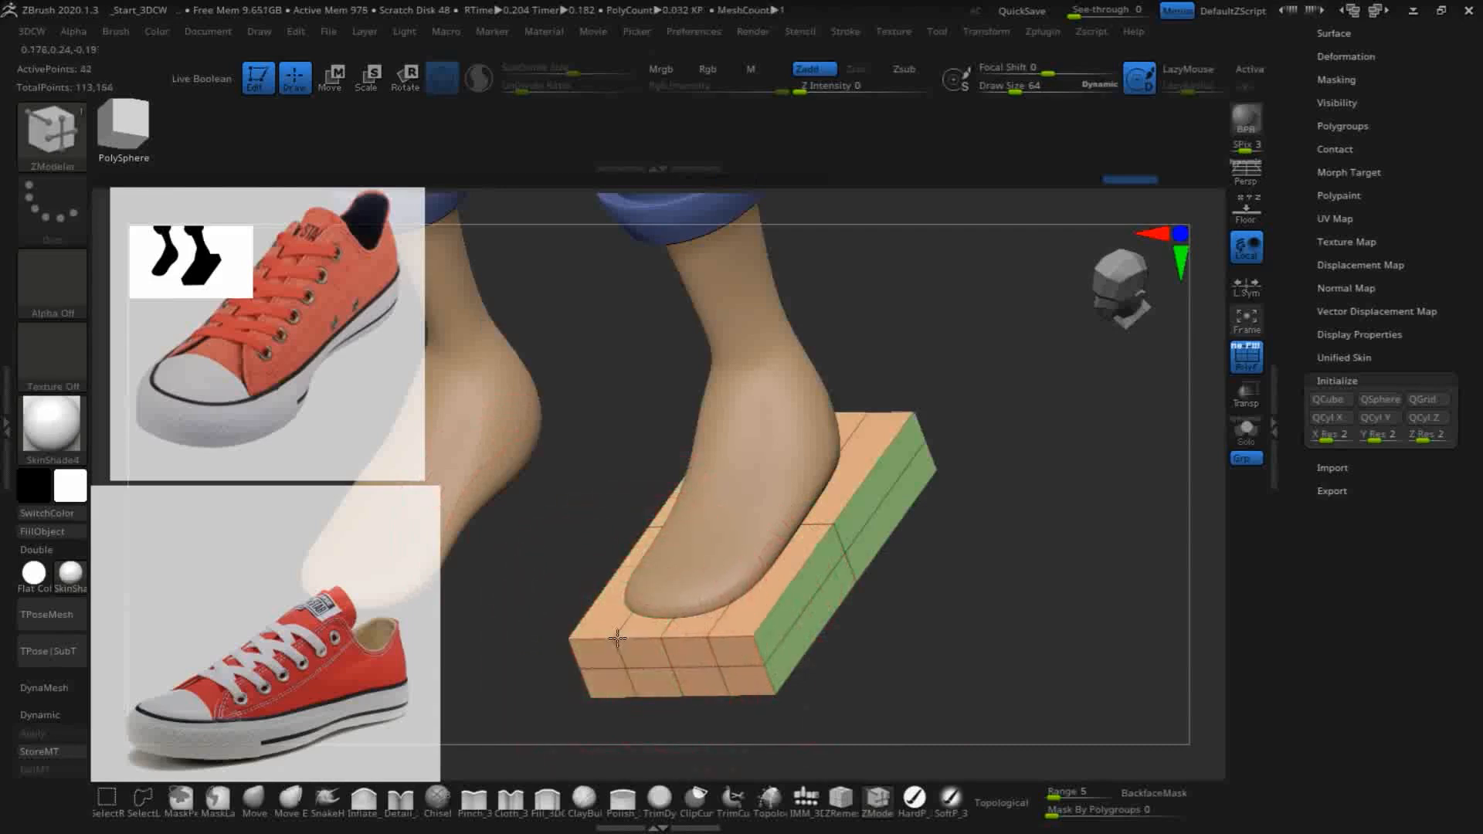
left_click_drag(982, 641, 933, 618)
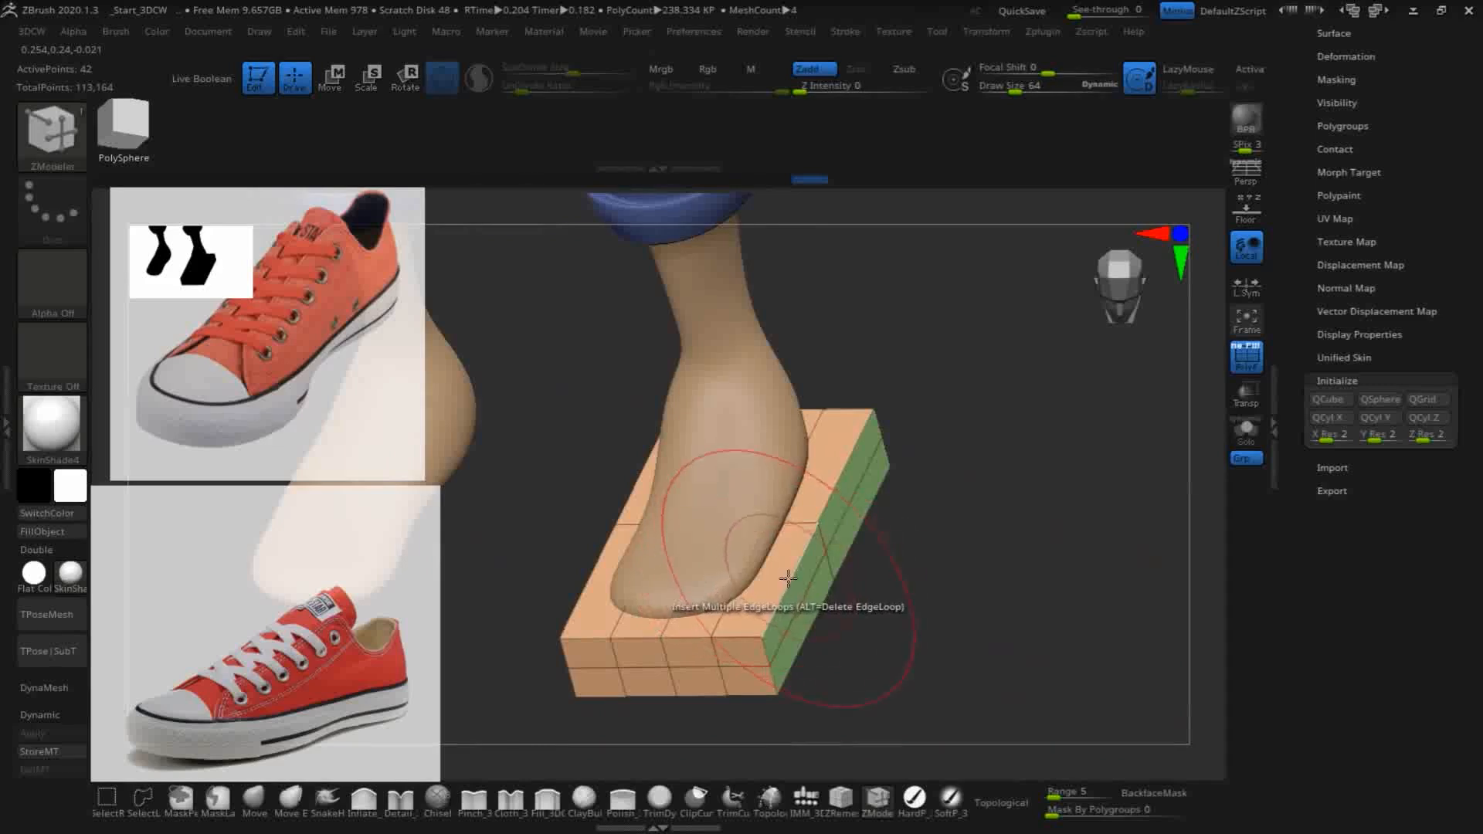
left_click(846, 462)
- Isolate the sole slab in Solo mode, view it from above and choose the Move brush
left_click_drag(975, 605, 1043, 639)
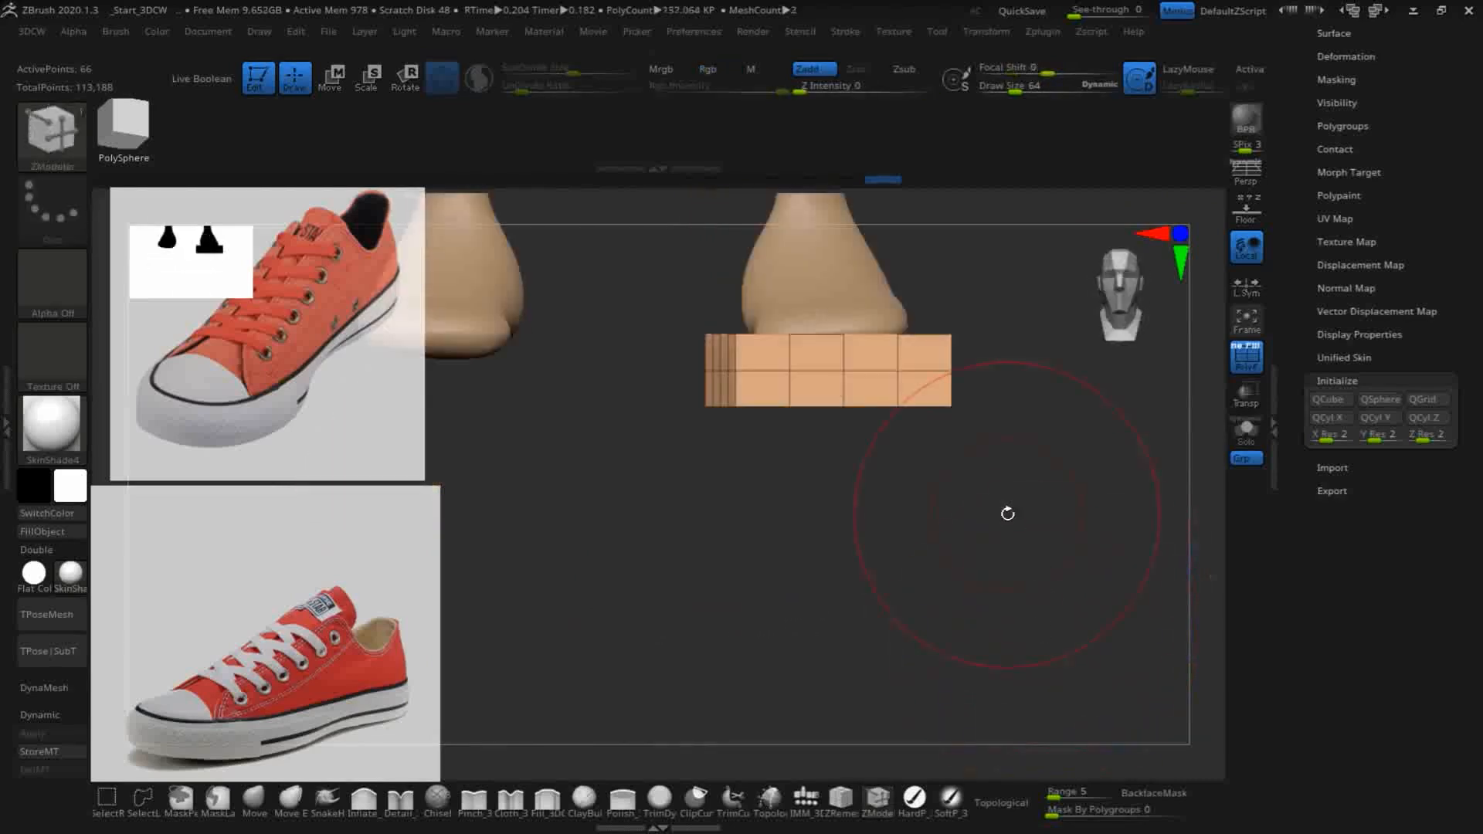
left_click_drag(1007, 513, 1010, 685)
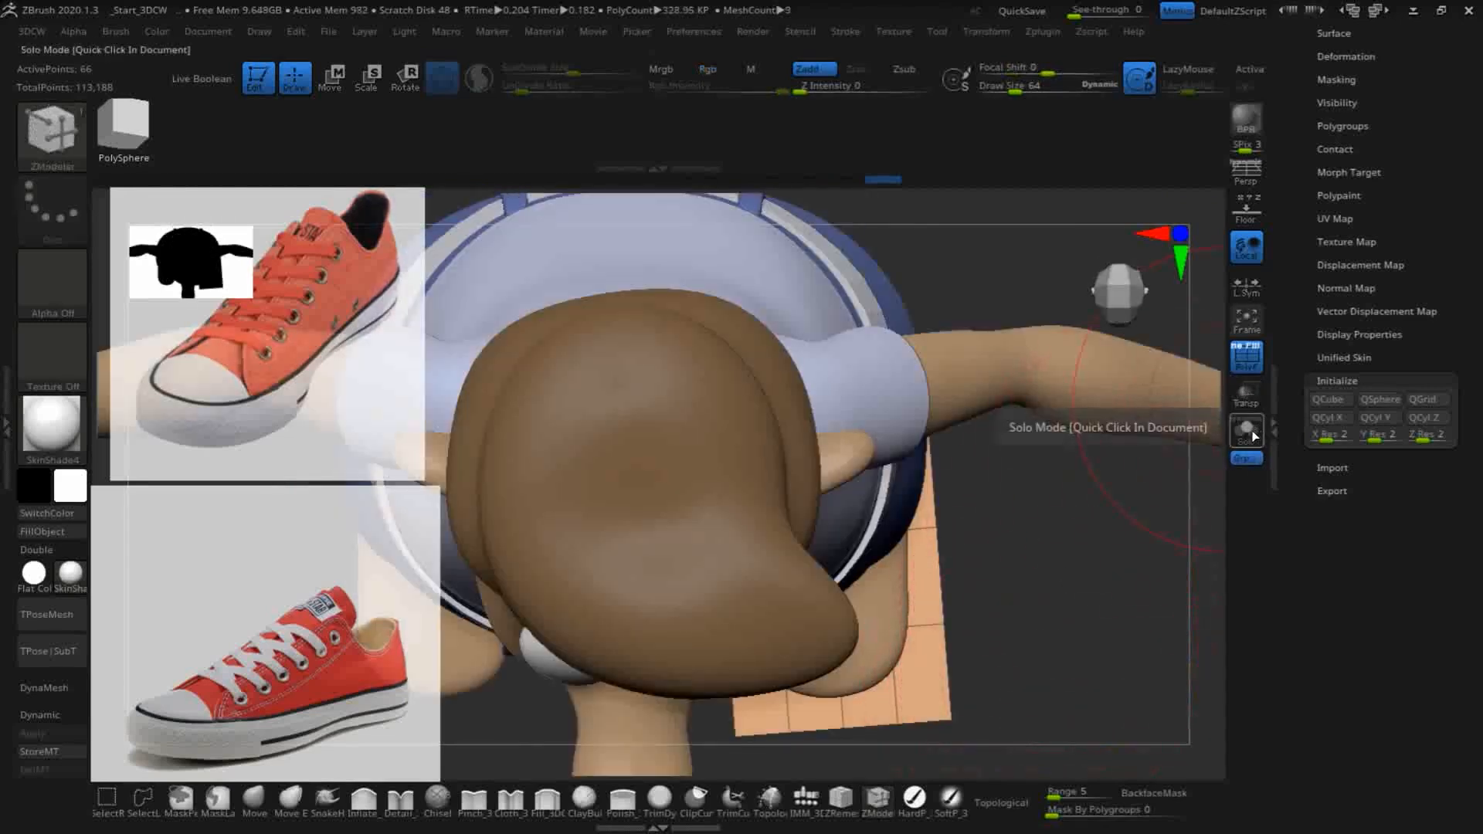
left_click(1247, 431)
mouse_move(1066, 520)
left_mouse_down()
mouse_move(1020, 421)
mouse_move(973, 571)
left_mouse_up()
left_click(255, 800)
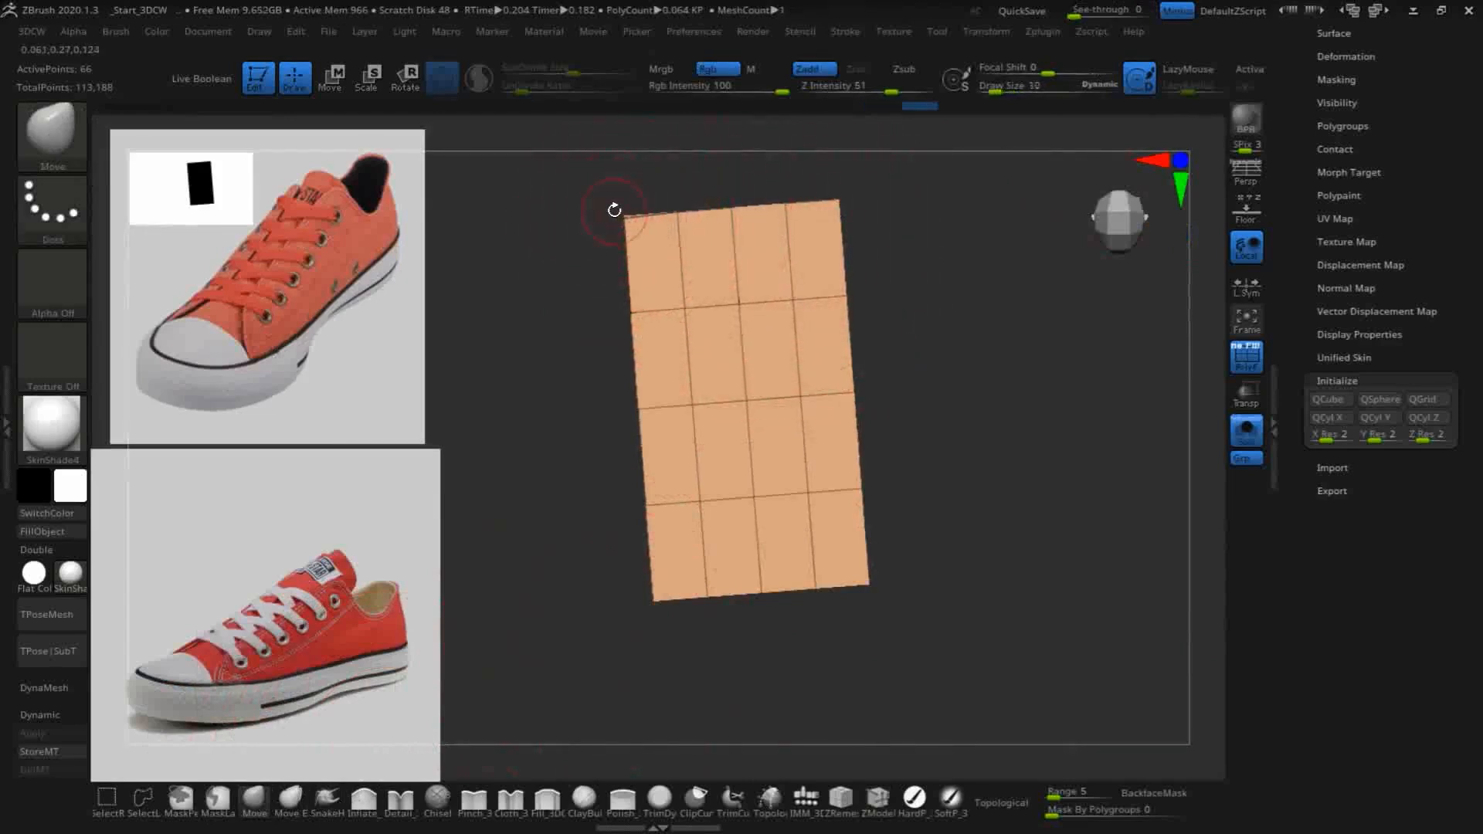
- Set the Move brush's Draw Size to 30 and reshape one corner at the slab's heel end into a bevelled outline
left_click_drag(613, 221, 620, 223)
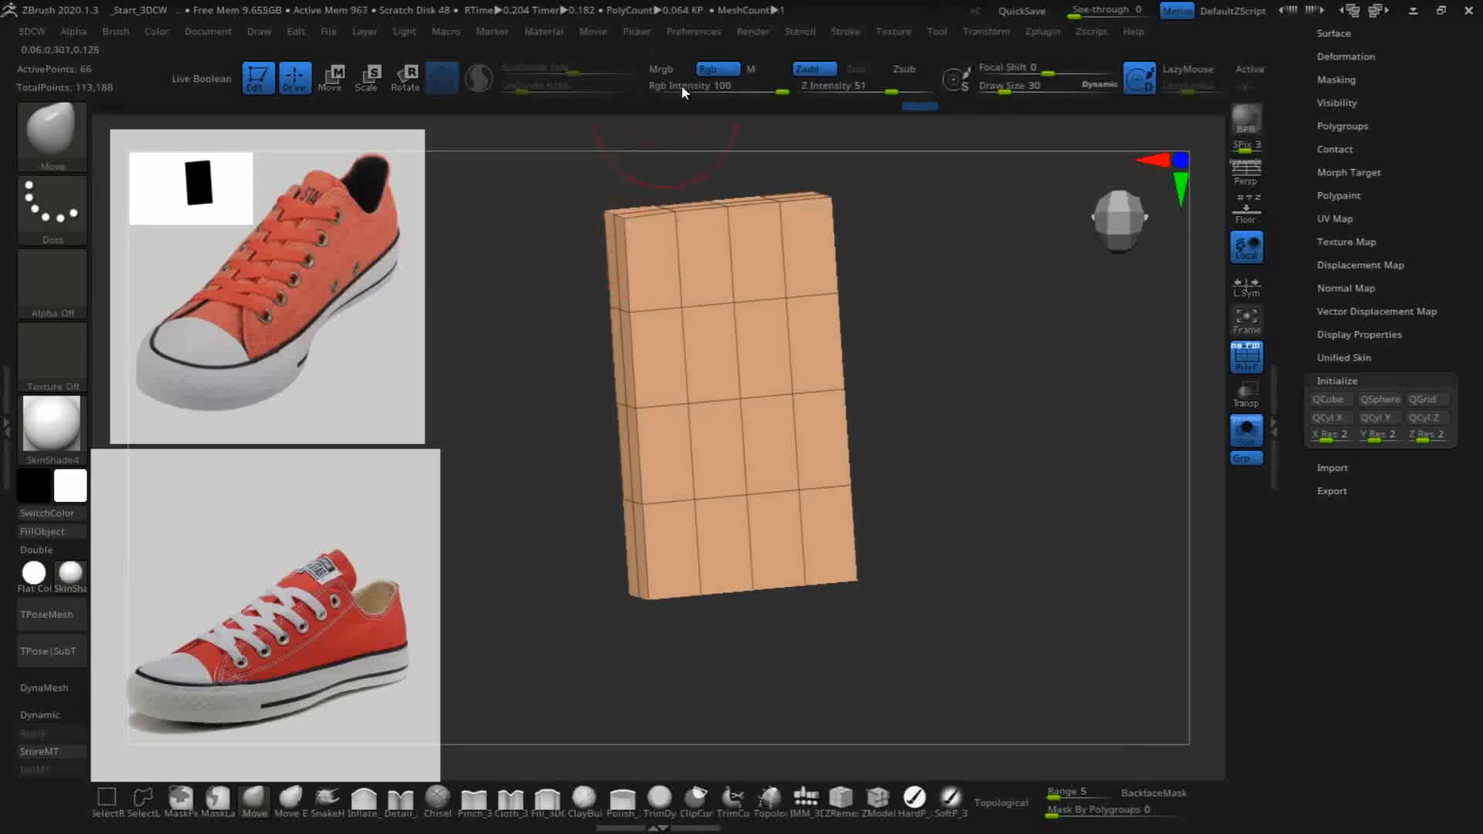
left_click_drag(930, 315, 896, 299)
left_click_drag(616, 221, 623, 225)
left_click_drag(891, 281, 898, 288, "shift")
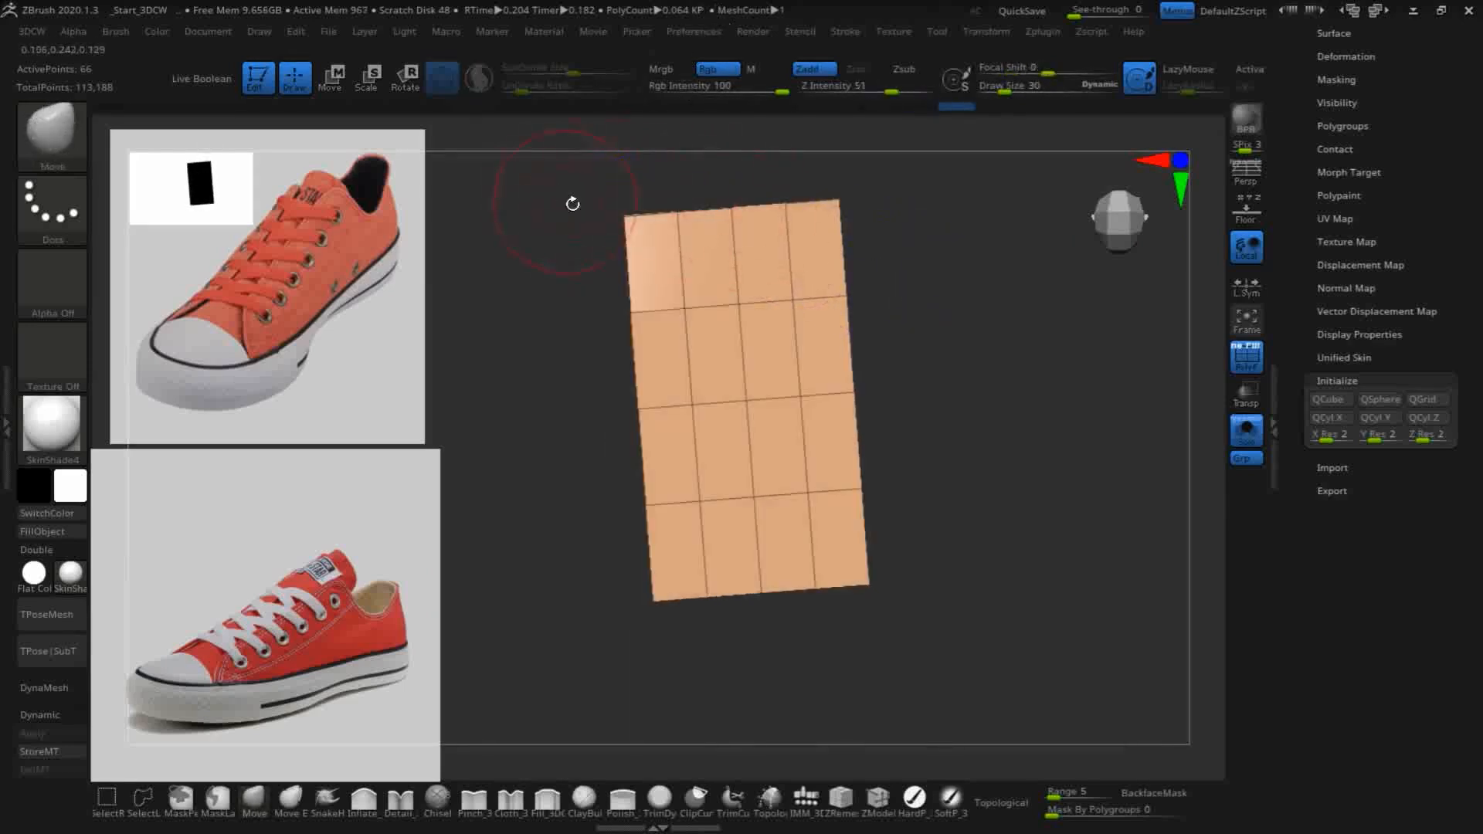
mouse_move(623, 218)
left_mouse_down()
mouse_move(566, 220)
mouse_move(525, 199)
left_mouse_up()
left_click_drag(996, 352, 866, 340)
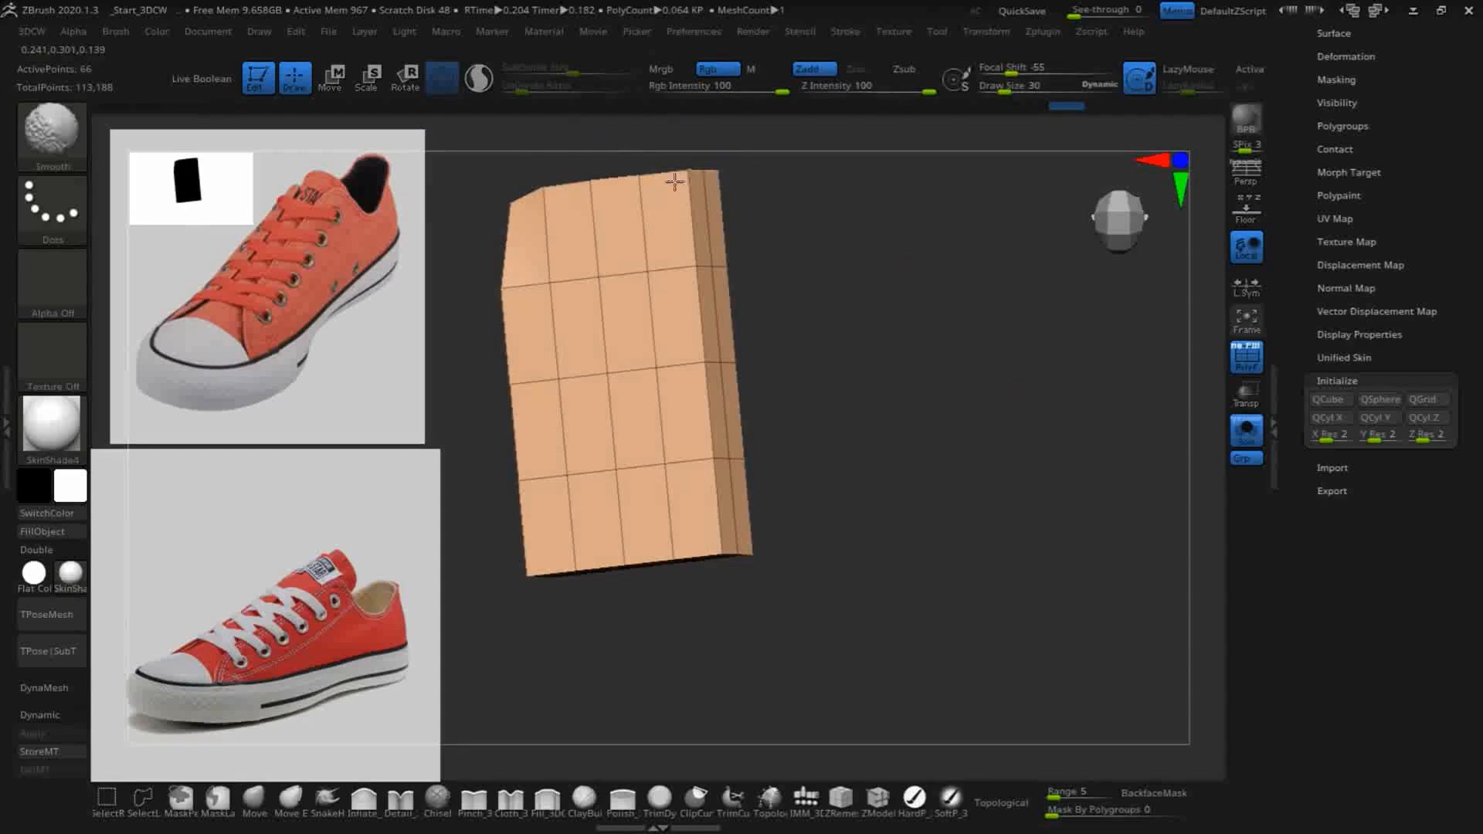
- Turn off Spotlight Projection
left_click(23, 29)
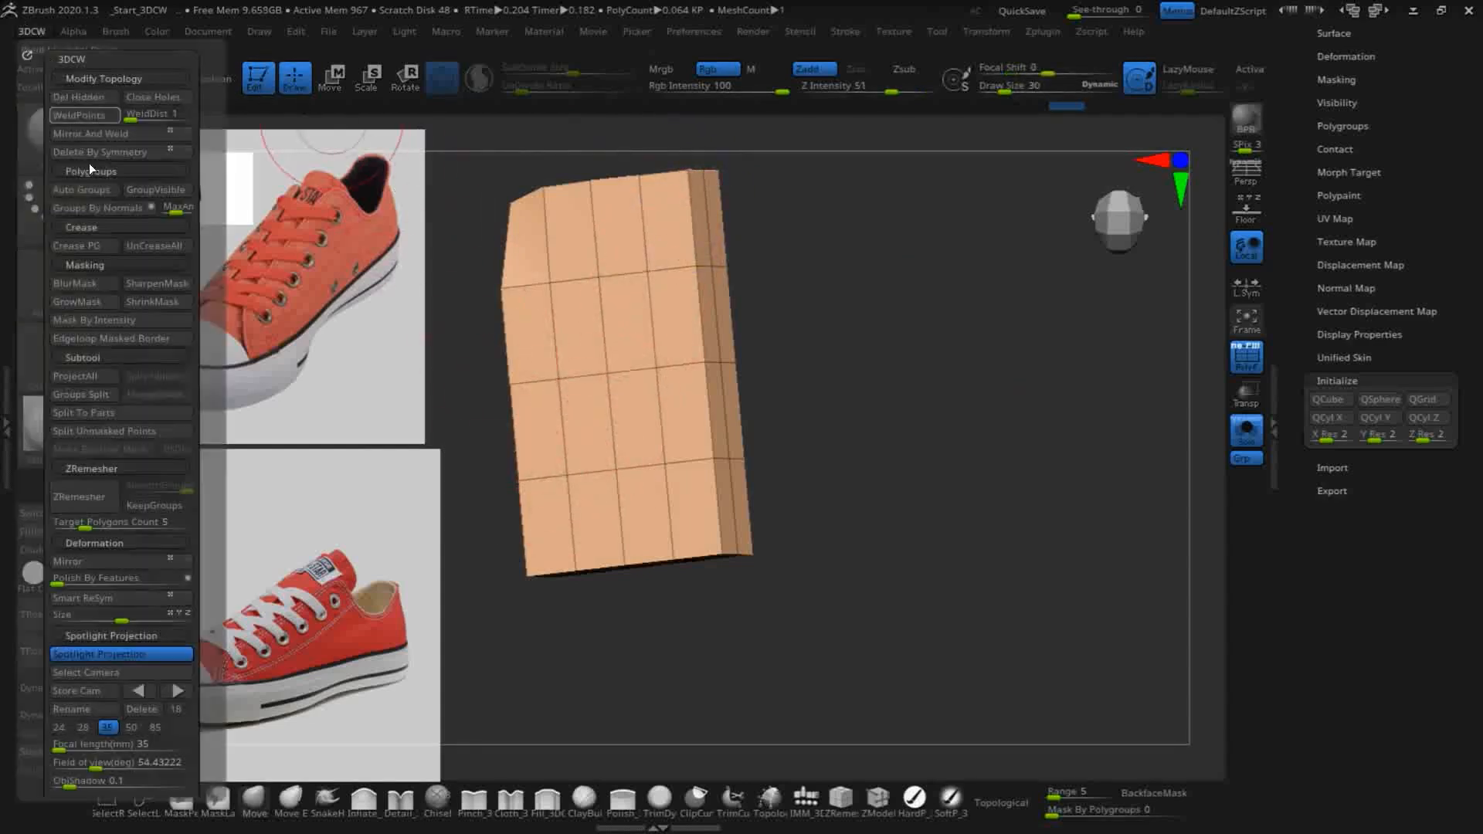
left_click(112, 653)
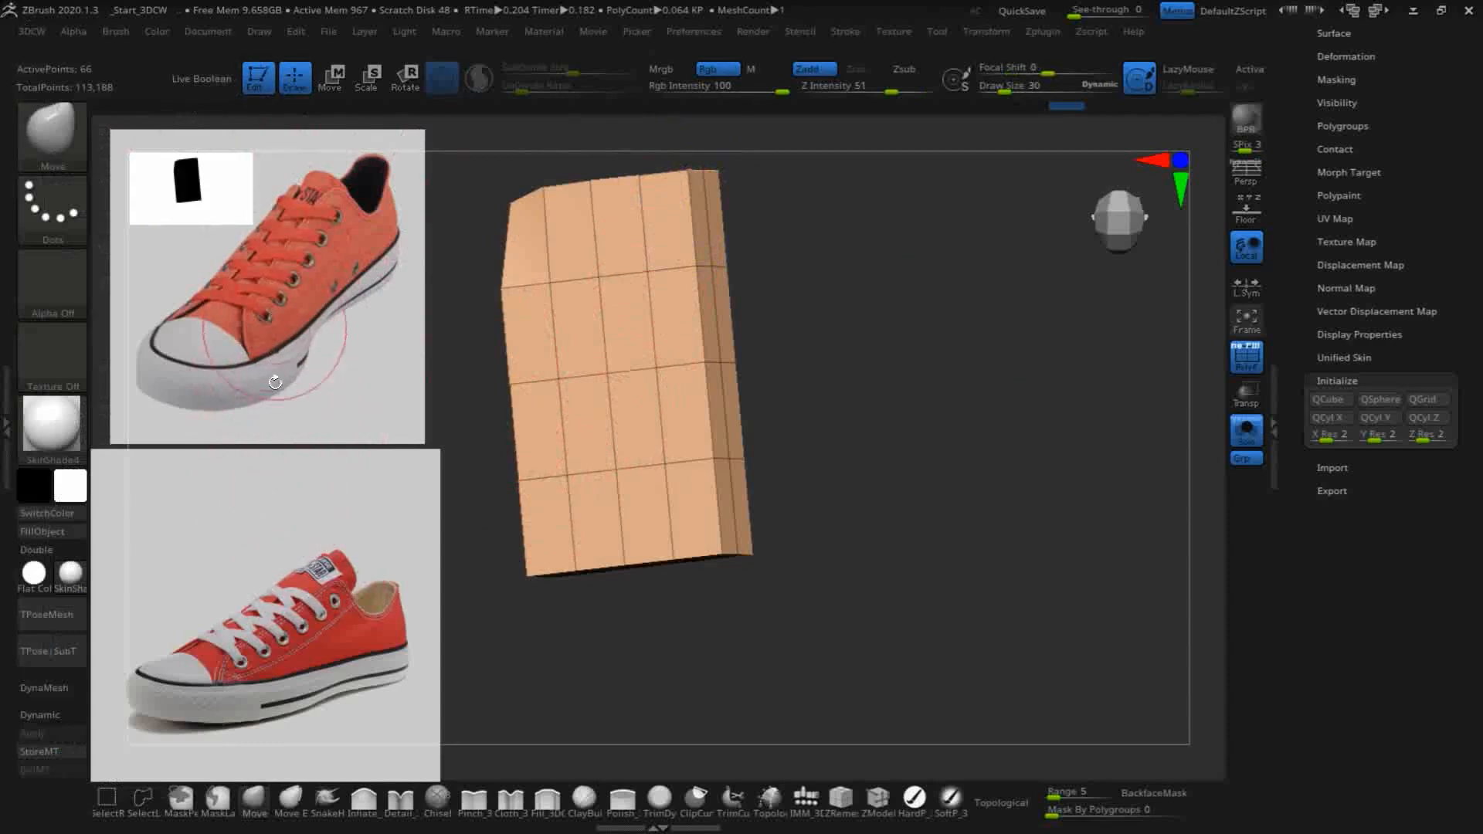
left_click(33, 33)
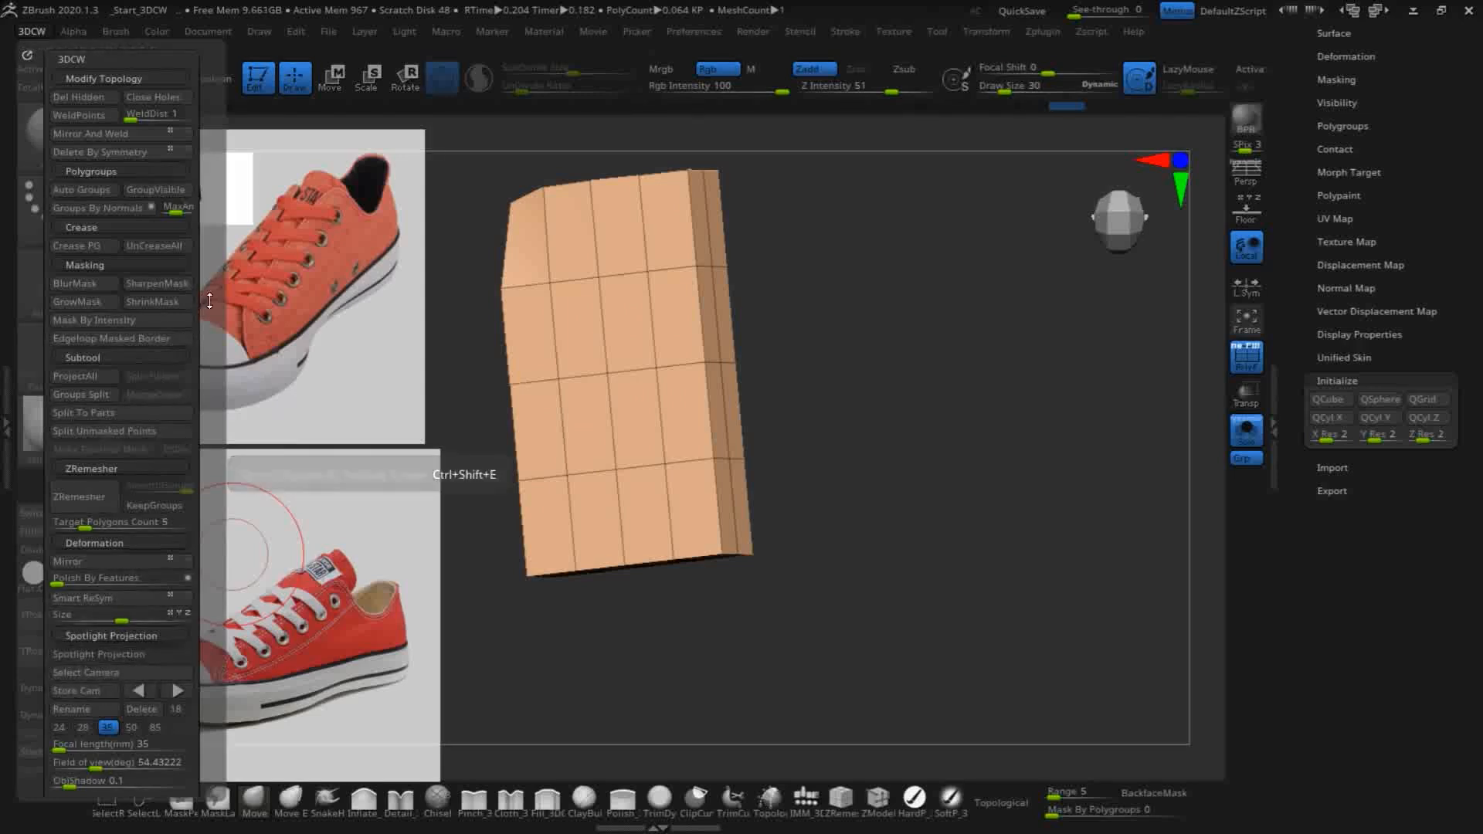
- Lower the Smooth brush's Z Intensity to 7 and round off both corners at the slab's heel end
mouse_move(728, 183)
left_mouse_down("shift")
mouse_move(680, 217)
mouse_move(692, 172)
left_mouse_up("shift")
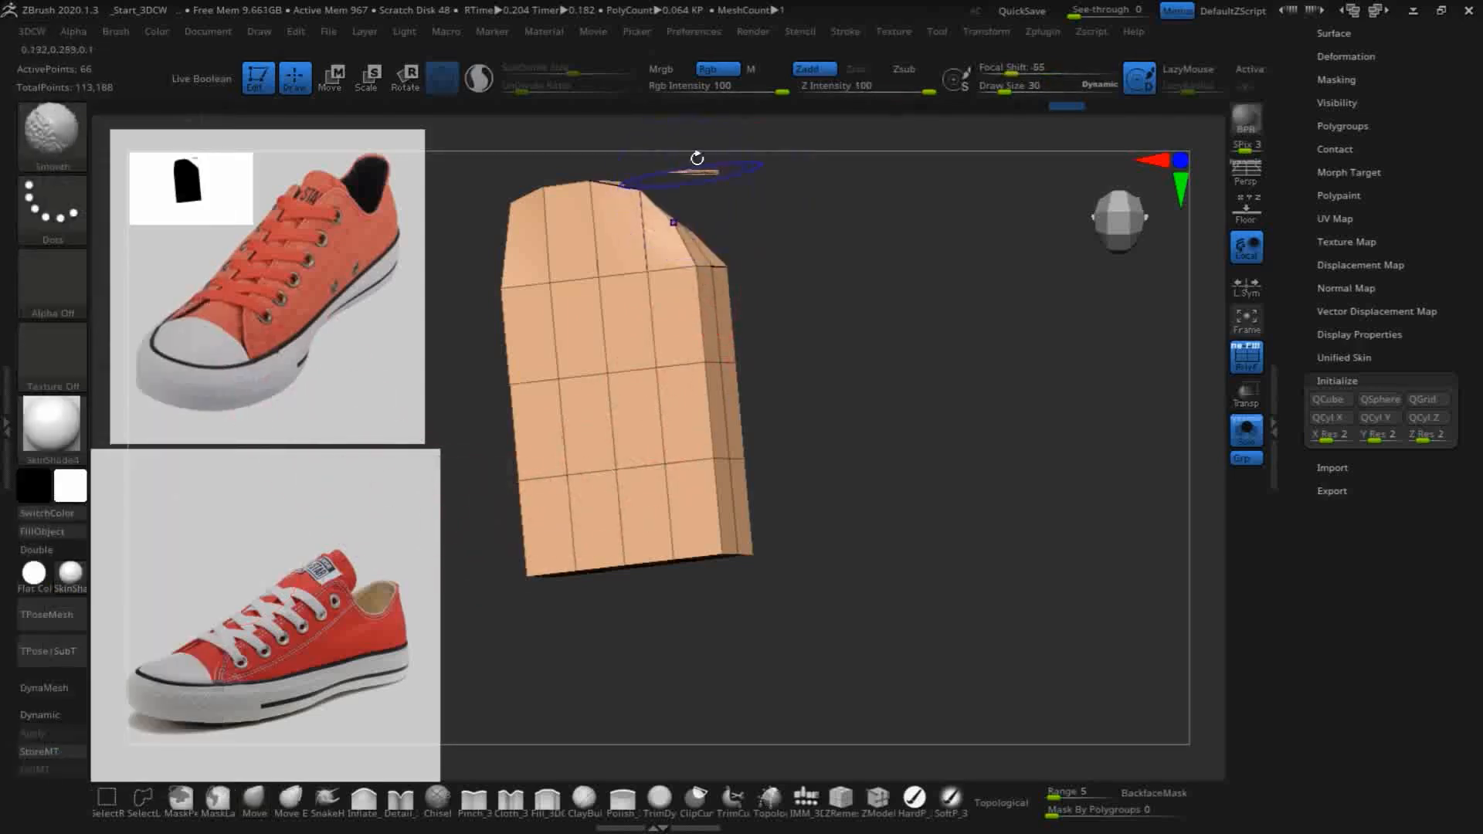
key("ctrl+z")
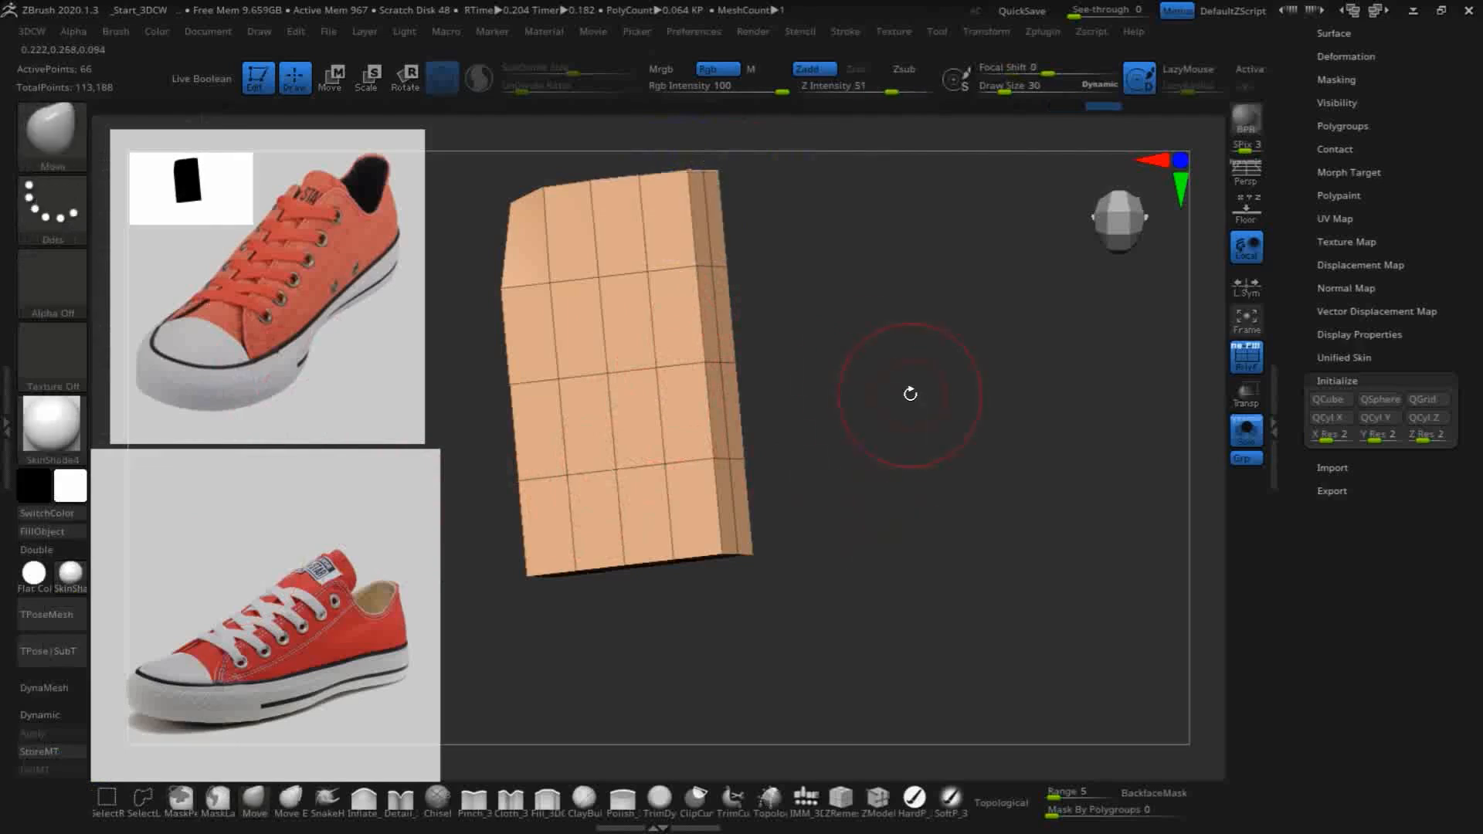
left_click(845, 88, "shift")
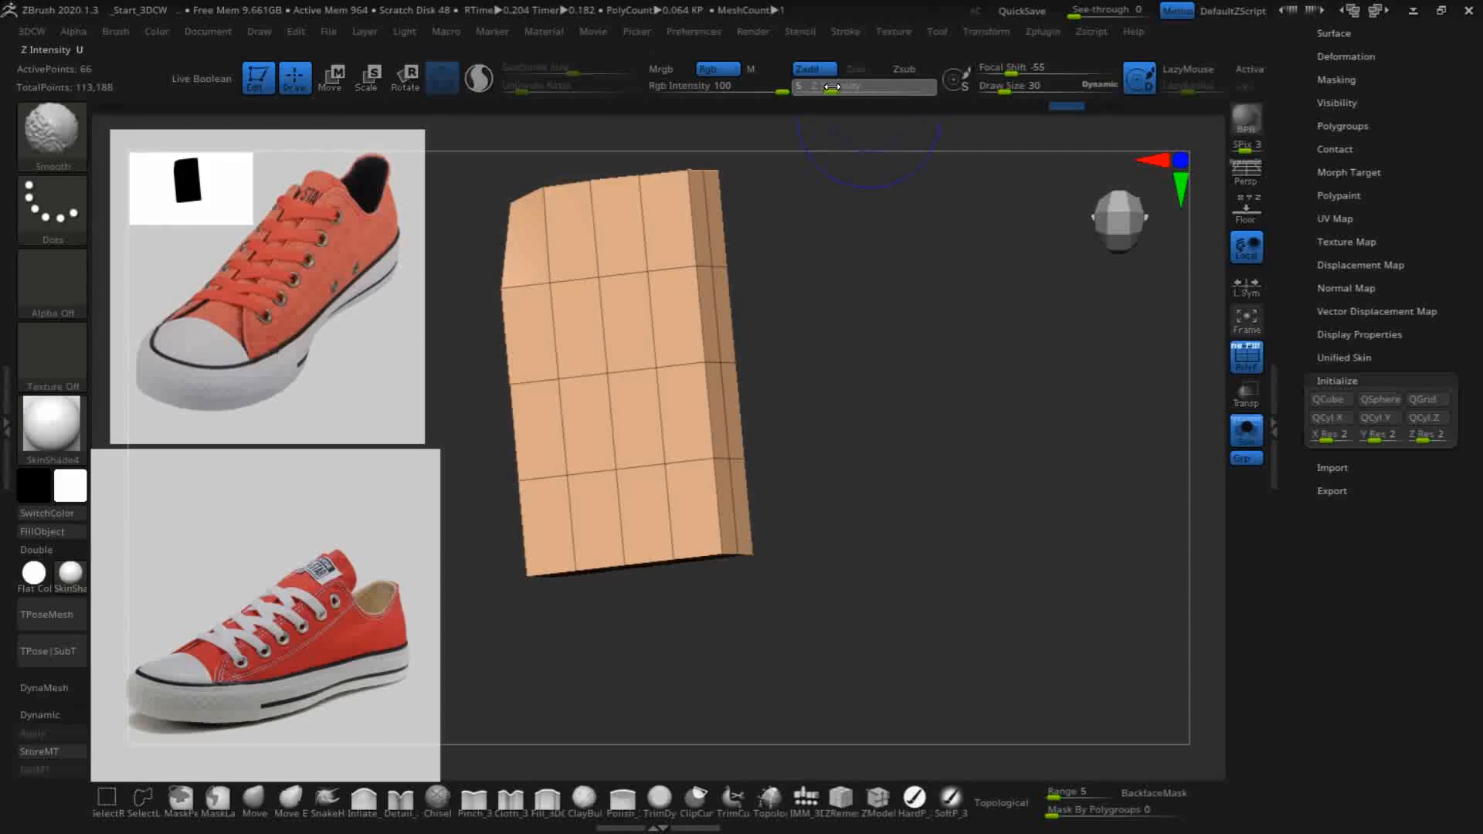
left_click_drag(831, 87, 835, 87, "shift")
mouse_move(658, 193)
left_mouse_down("shift")
mouse_move(695, 186)
mouse_move(739, 268)
left_mouse_up("shift")
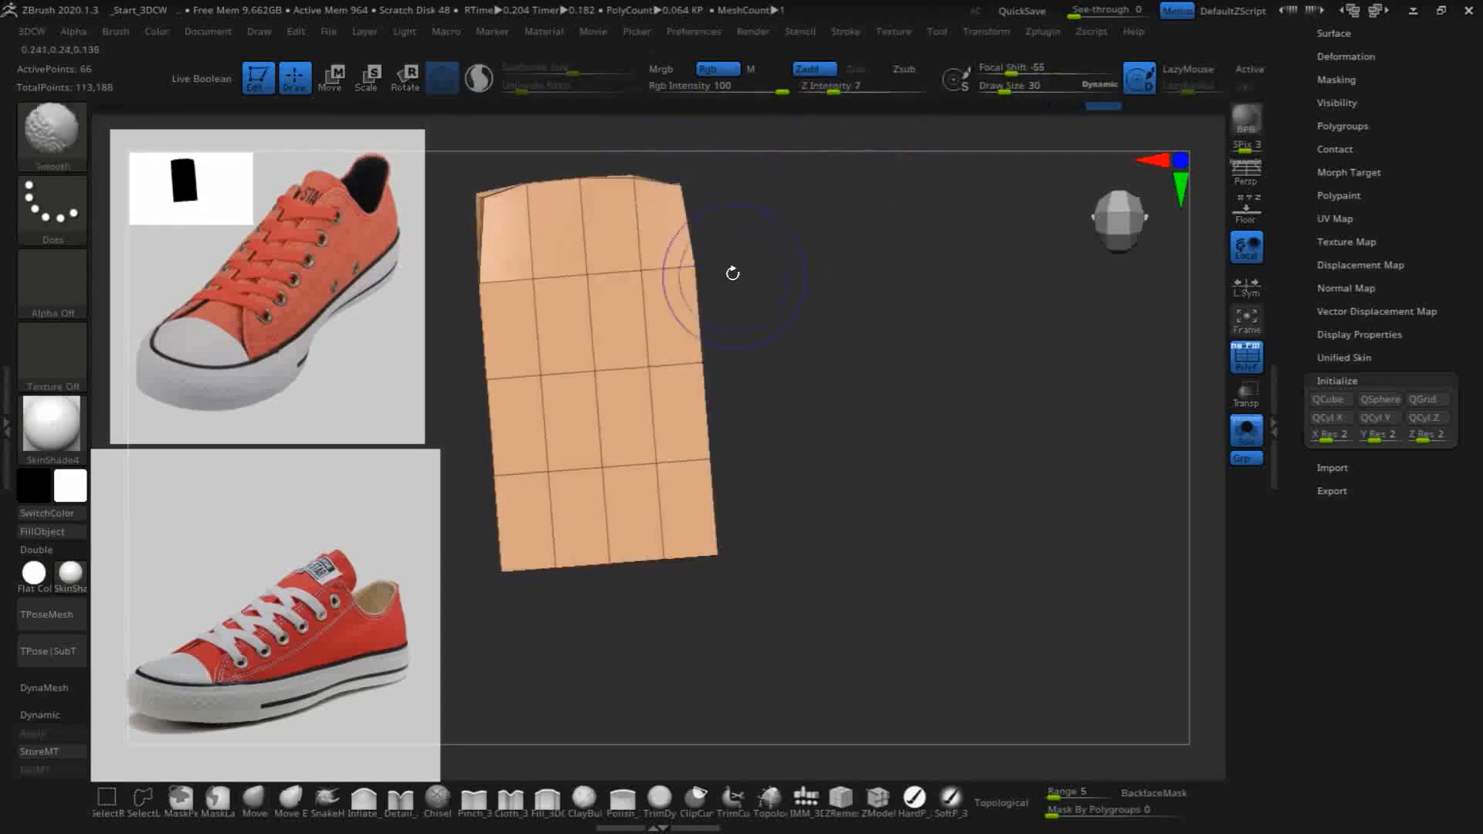
left_click_drag(677, 190, 679, 195, "shift")
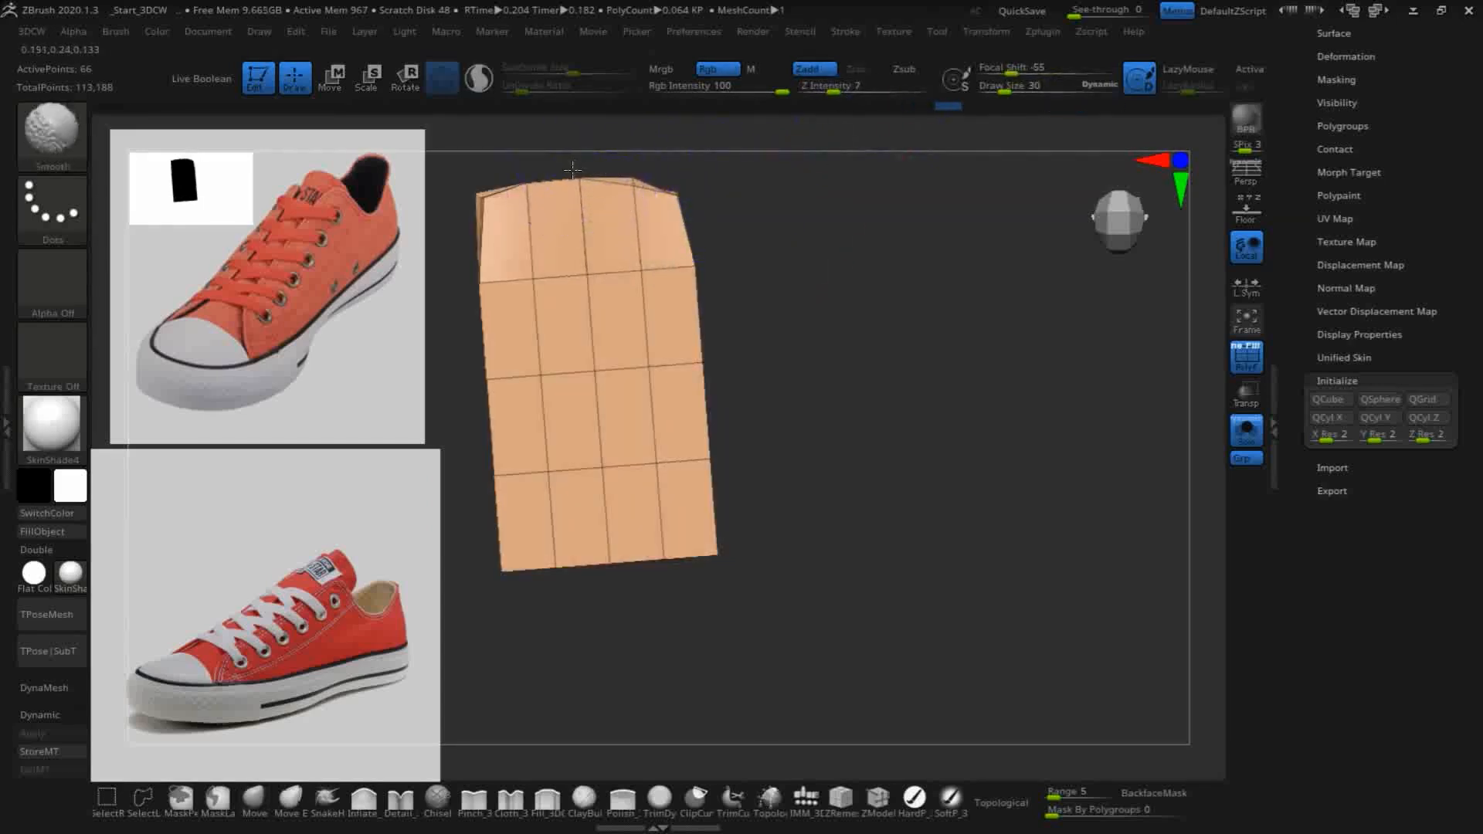
left_click_drag(480, 193, 484, 199, "shift")
- Round the two corners at the slab's toe end by moving them inward and smoothing them
mouse_move(713, 548)
left_mouse_down("shift")
mouse_move(718, 565)
mouse_move(837, 345)
mouse_move(738, 562)
left_mouse_up("shift")
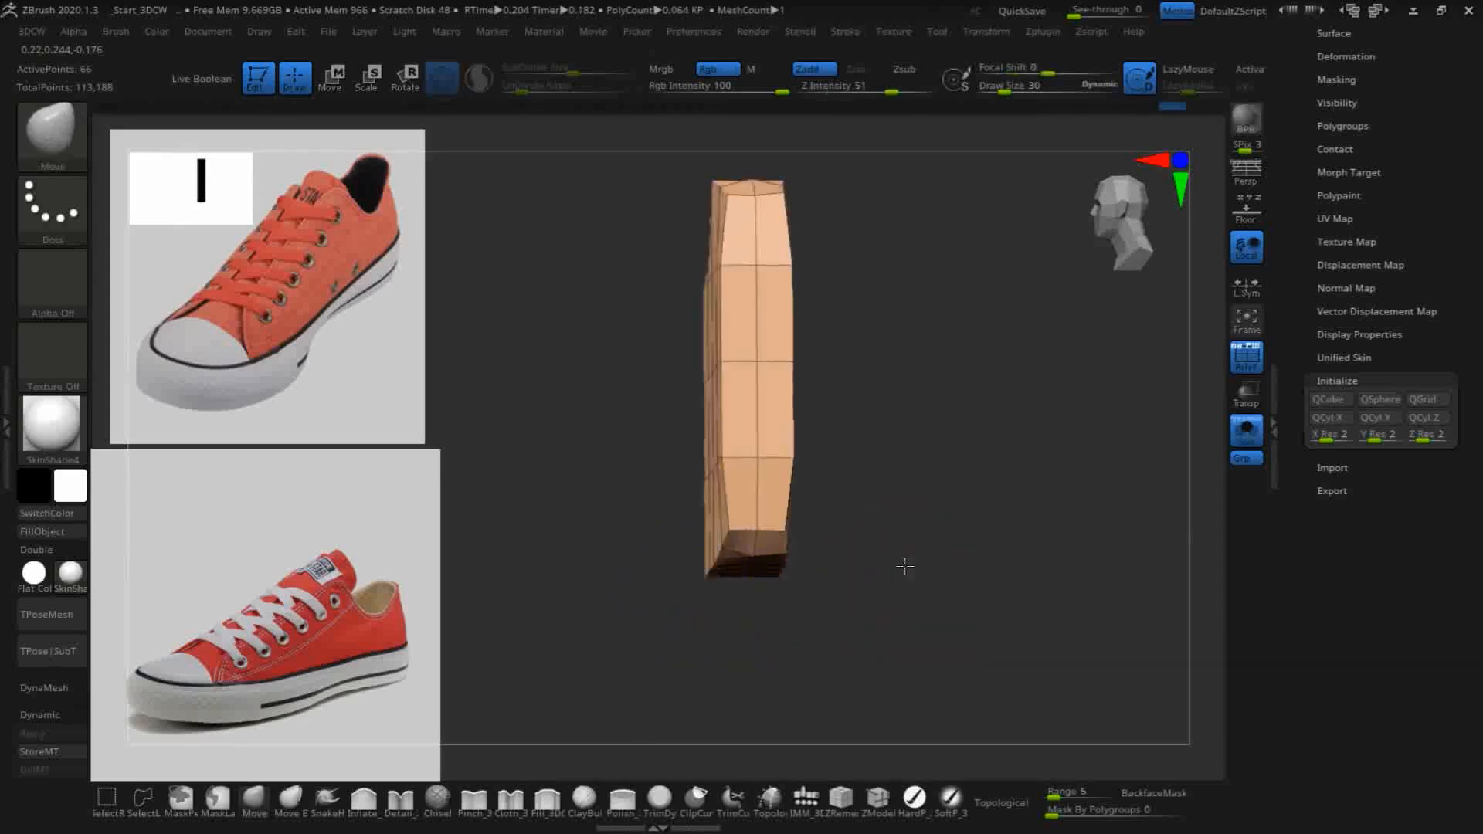
left_click_drag(893, 569, 722, 526)
left_click_drag(578, 586, 634, 614, "shift")
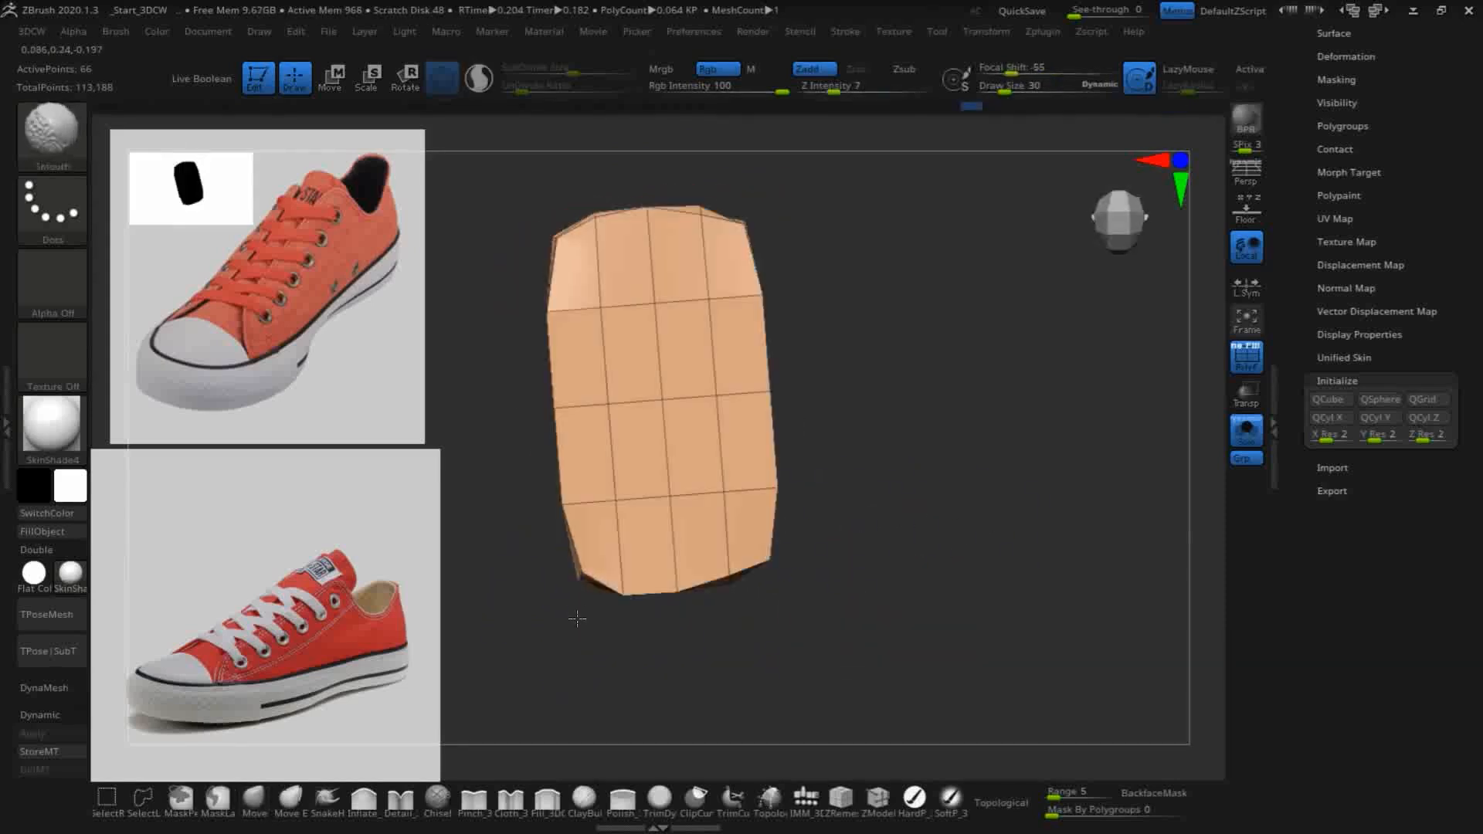
mouse_move(572, 575)
left_mouse_down("shift")
mouse_move(547, 312)
mouse_move(599, 311)
left_mouse_up("shift")
- Move the toe end's upper and lower edge points in front view, and soften the adjacent toe corner
mouse_move(950, 480)
left_mouse_down()
mouse_move(911, 292)
mouse_move(927, 381)
left_mouse_up()
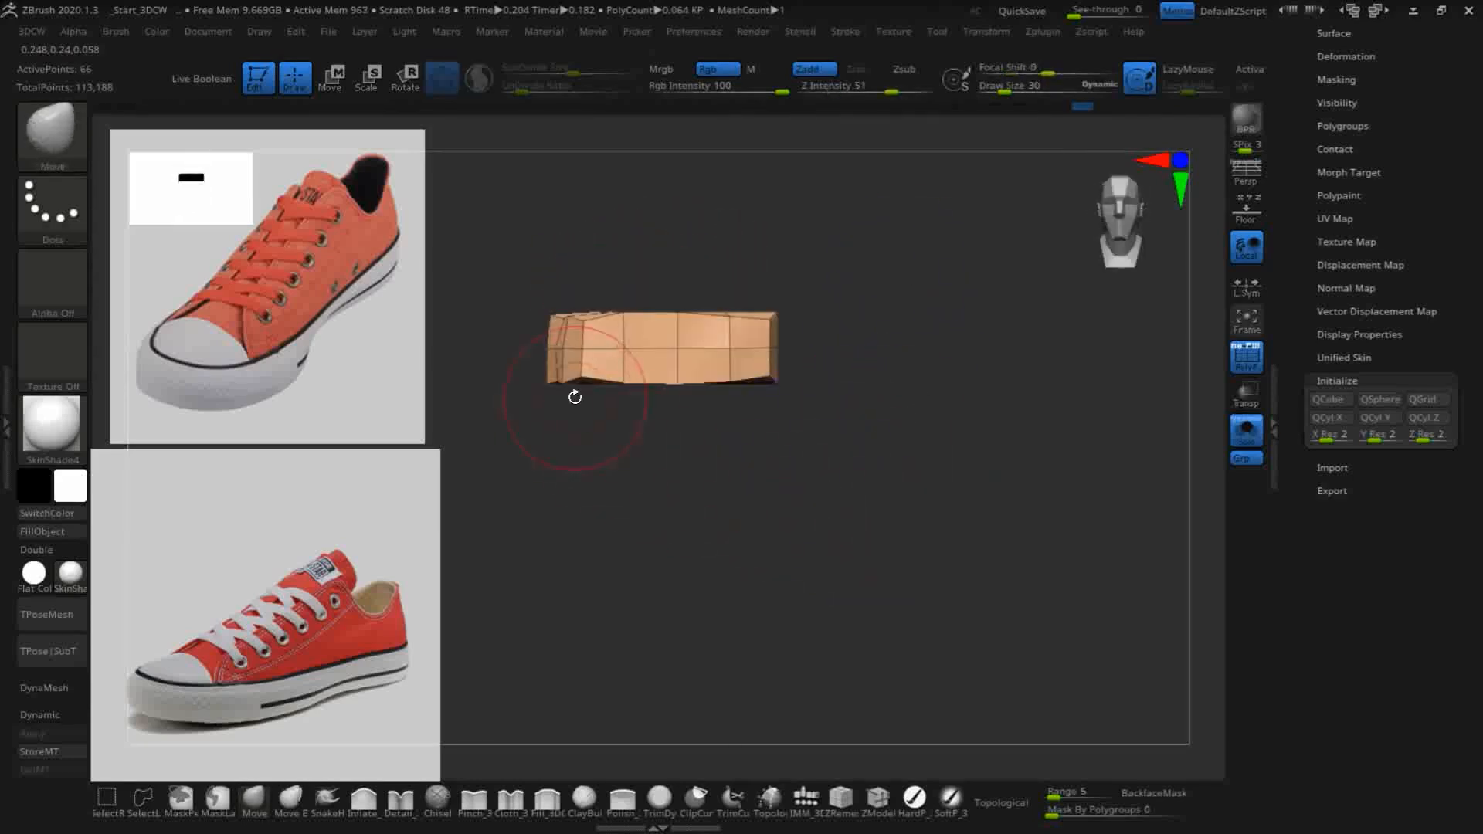
left_click_drag(583, 377, 585, 387)
left_click_drag(585, 315, 613, 309)
left_click_drag(670, 441, 673, 456)
left_click_drag(686, 312, 764, 309, "shift")
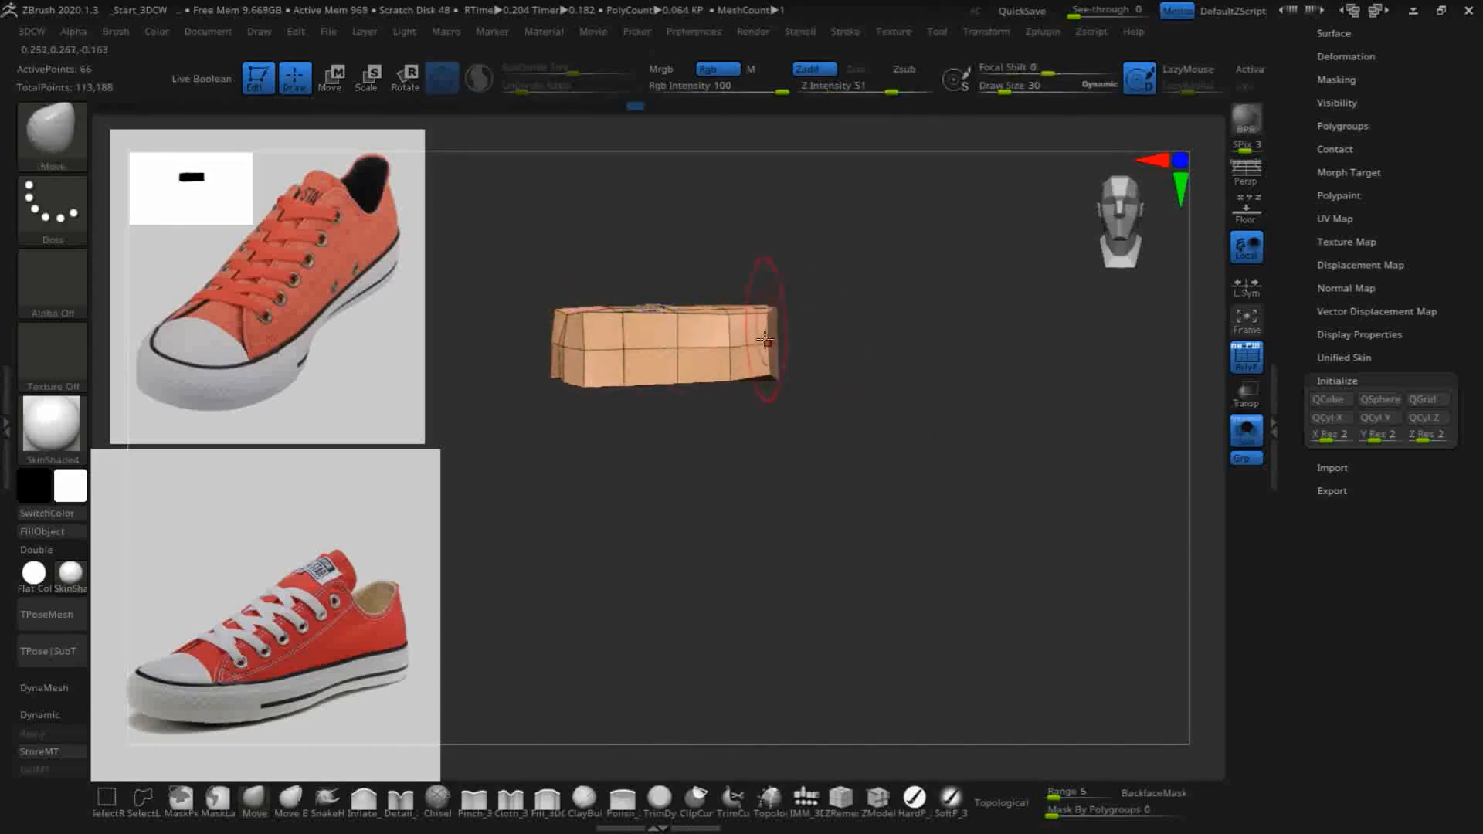
left_click_drag(761, 499, 795, 623)
mouse_move(787, 389)
left_mouse_down()
mouse_move(763, 375)
mouse_move(762, 350)
left_mouse_up()
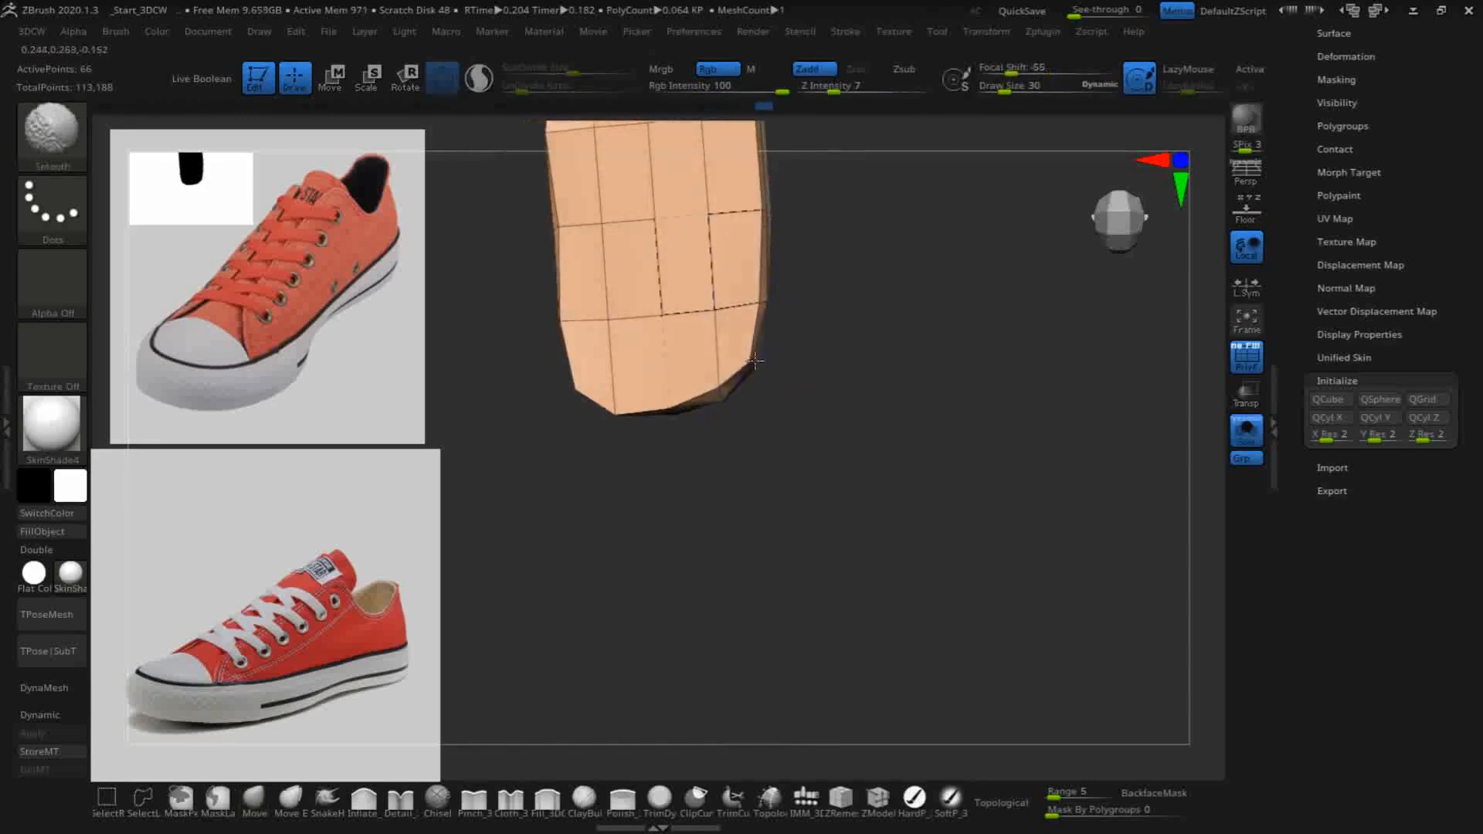
- Refine the slab's rounded outline with Move and Smooth strokes at the toe and heel corners
left_click_drag(765, 523, 785, 503)
mouse_move(607, 387)
left_mouse_down("shift")
mouse_move(553, 327)
mouse_move(541, 366)
left_mouse_up("shift")
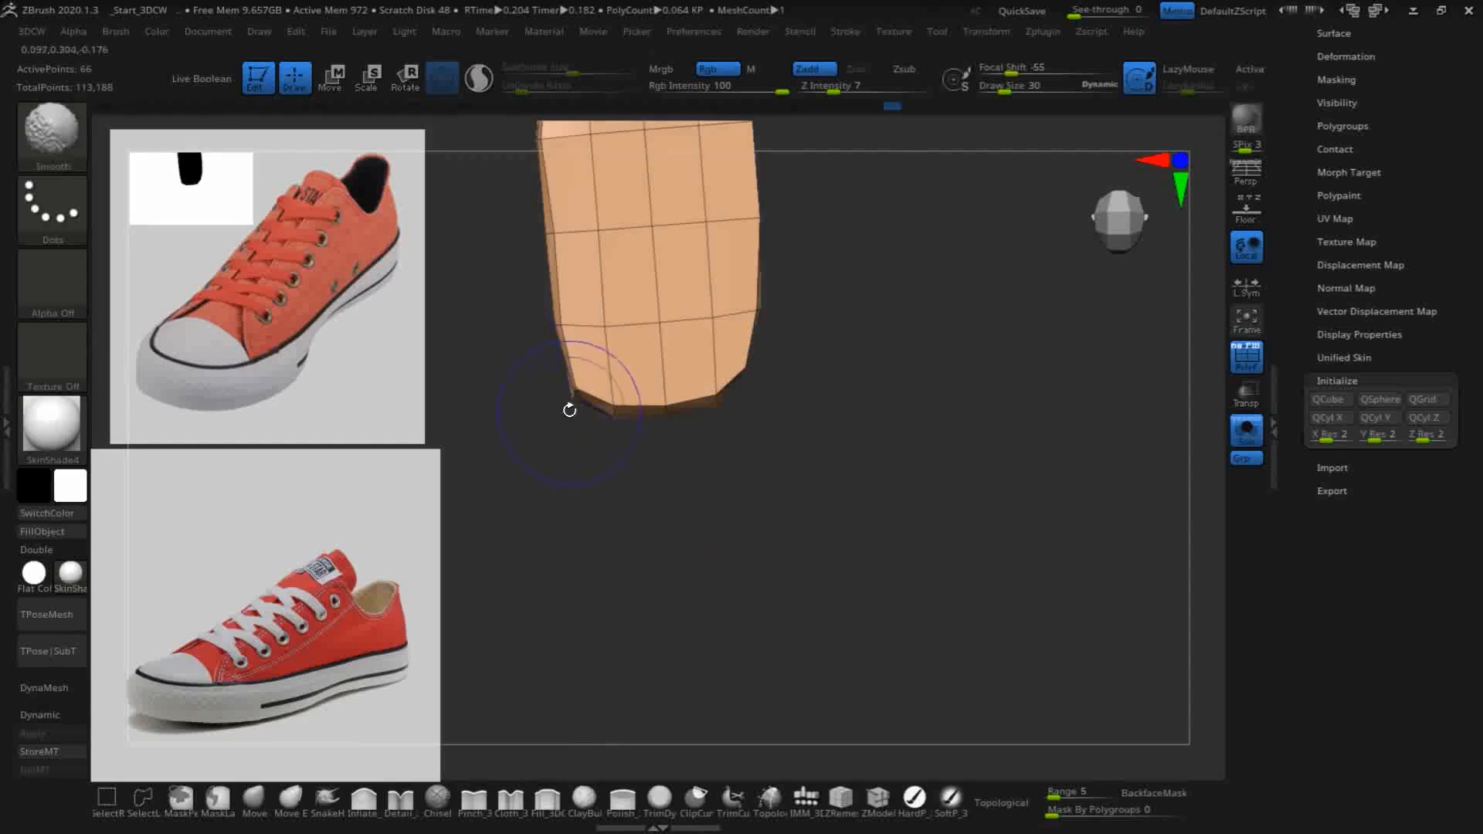
left_click_drag(672, 569, 699, 566)
left_click_drag(788, 539, 764, 711)
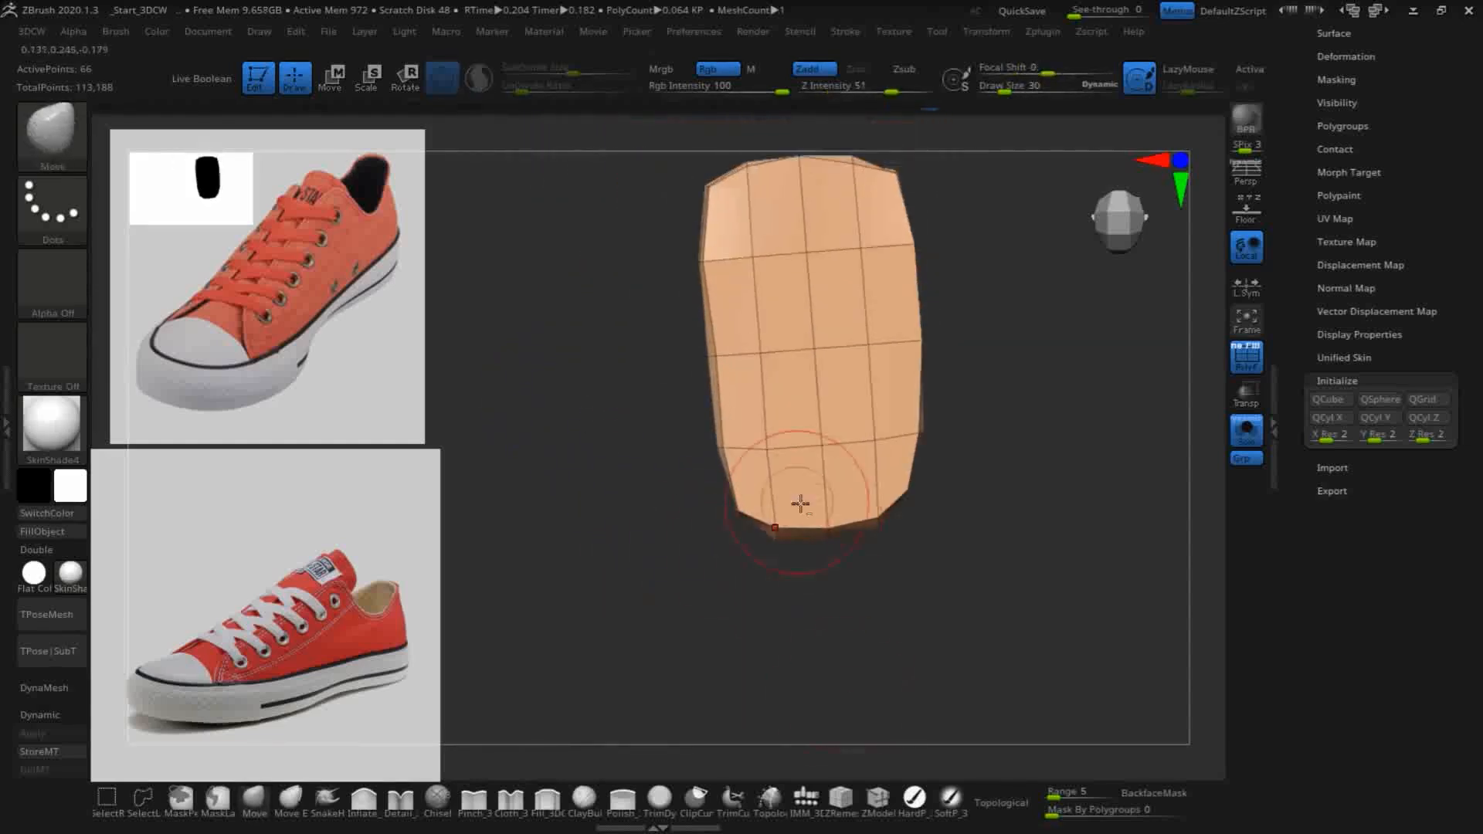
left_click_drag(1043, 322, 1022, 519, "alt")
left_click_drag(876, 377, 866, 382, "shift")
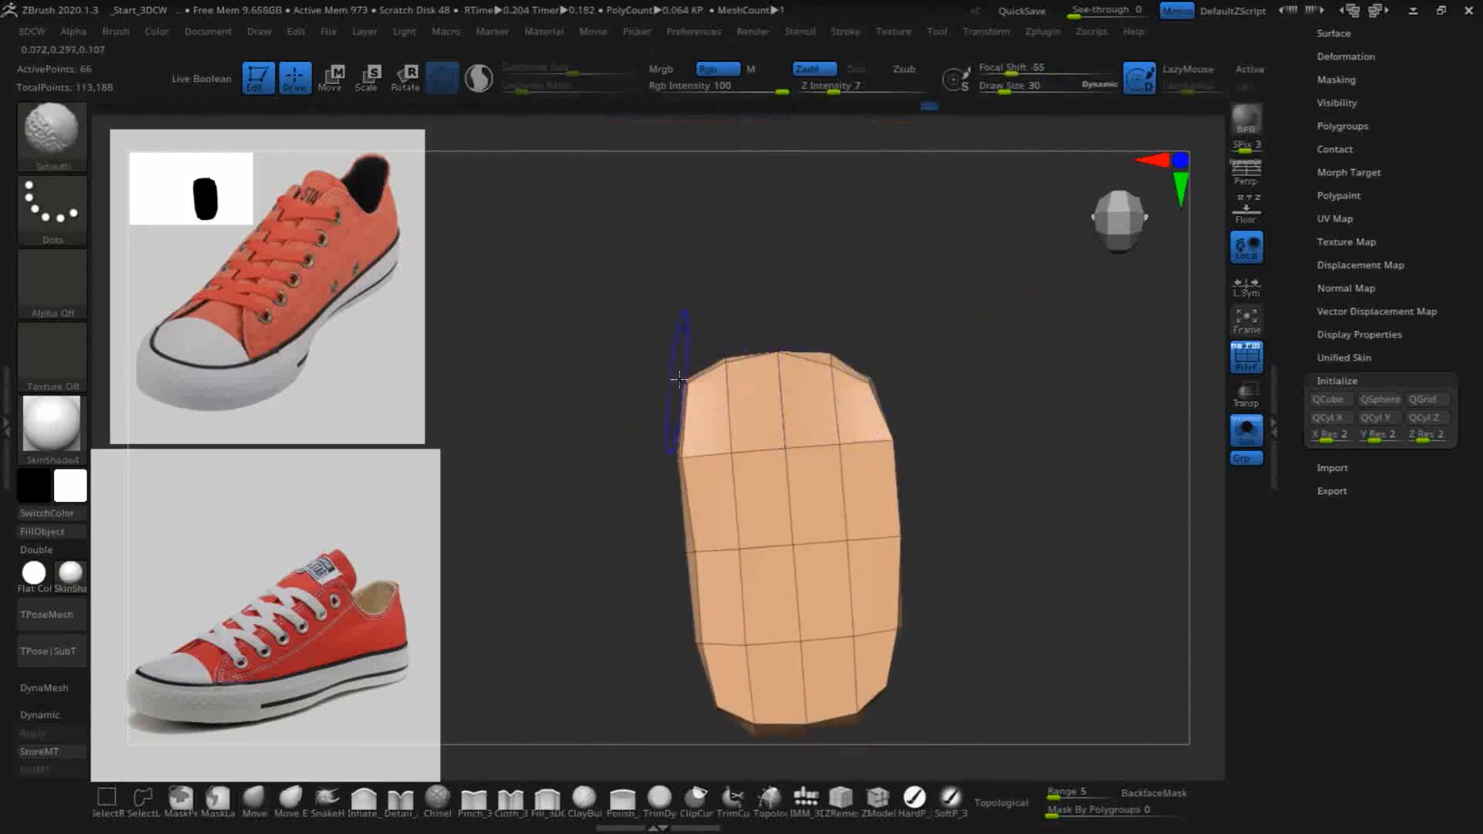
- Leave Solo mode with the polyframe shown and smooth the sole's rim around the character's heel
left_click(1254, 369)
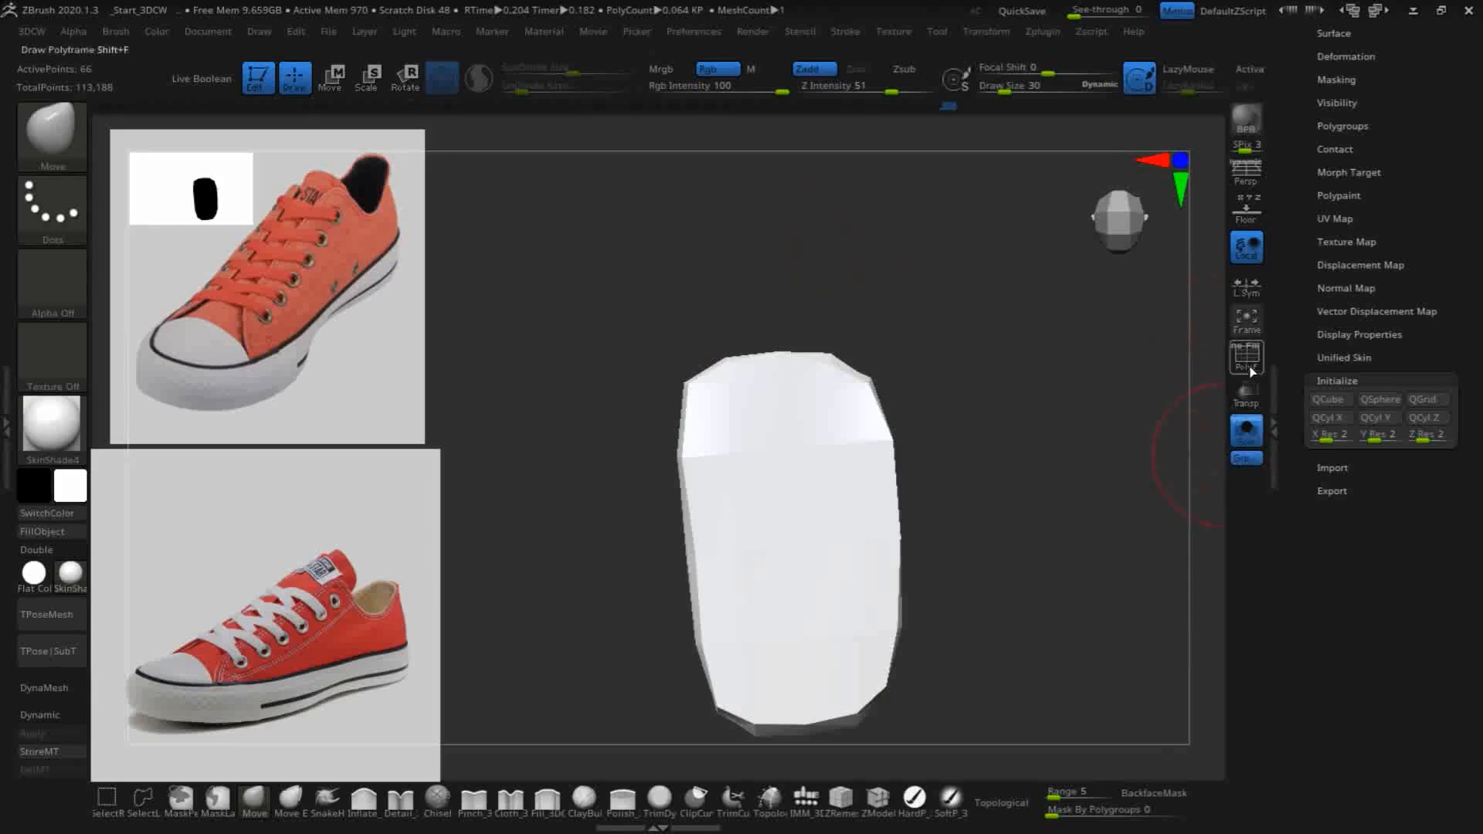
left_click(1255, 370)
left_click(1246, 431)
left_click_drag(1017, 532, 993, 332)
left_click_drag(981, 455, 886, 544)
key("shift")
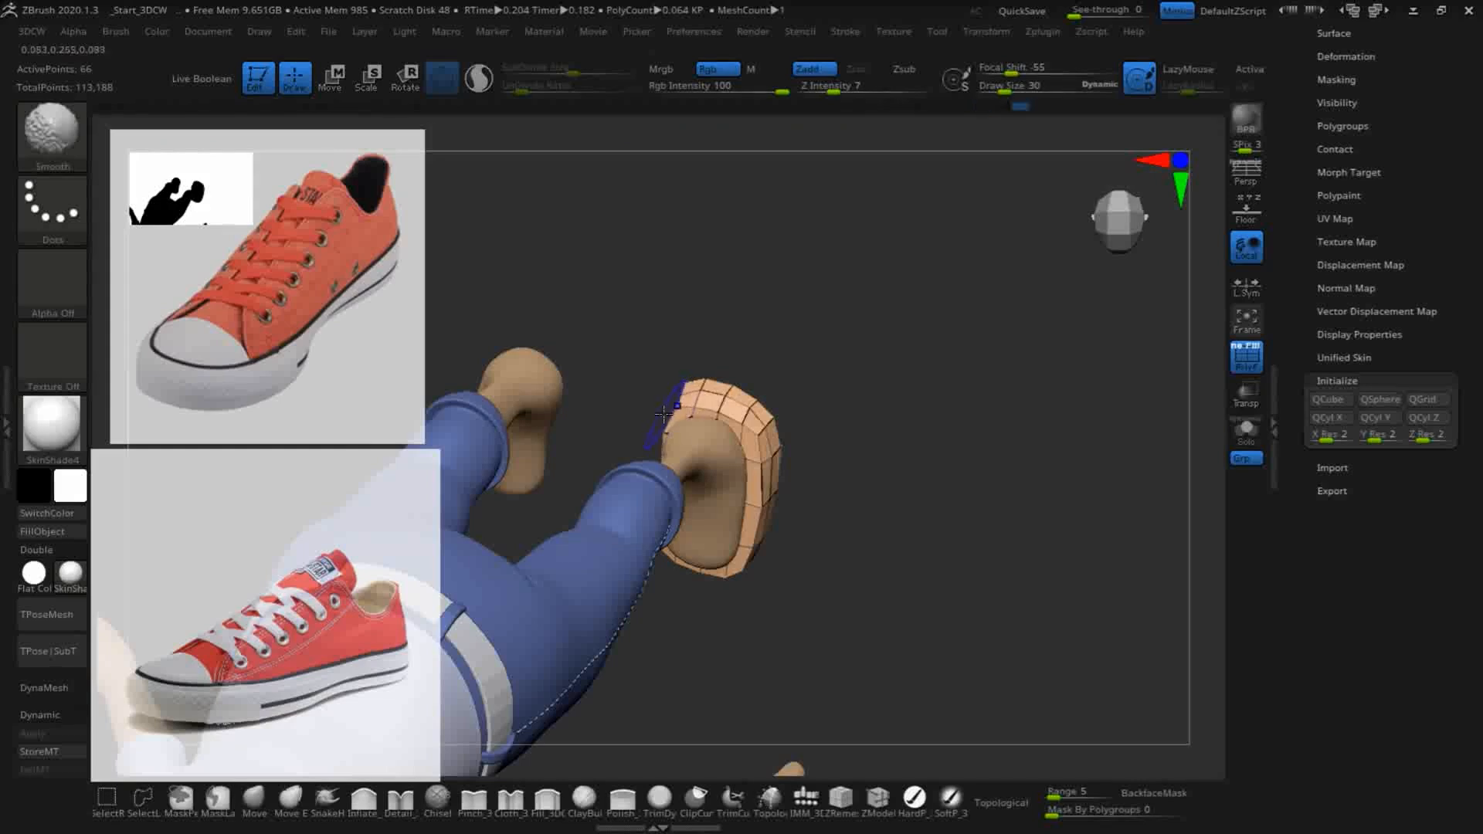
left_click_drag(920, 371, 682, 399)
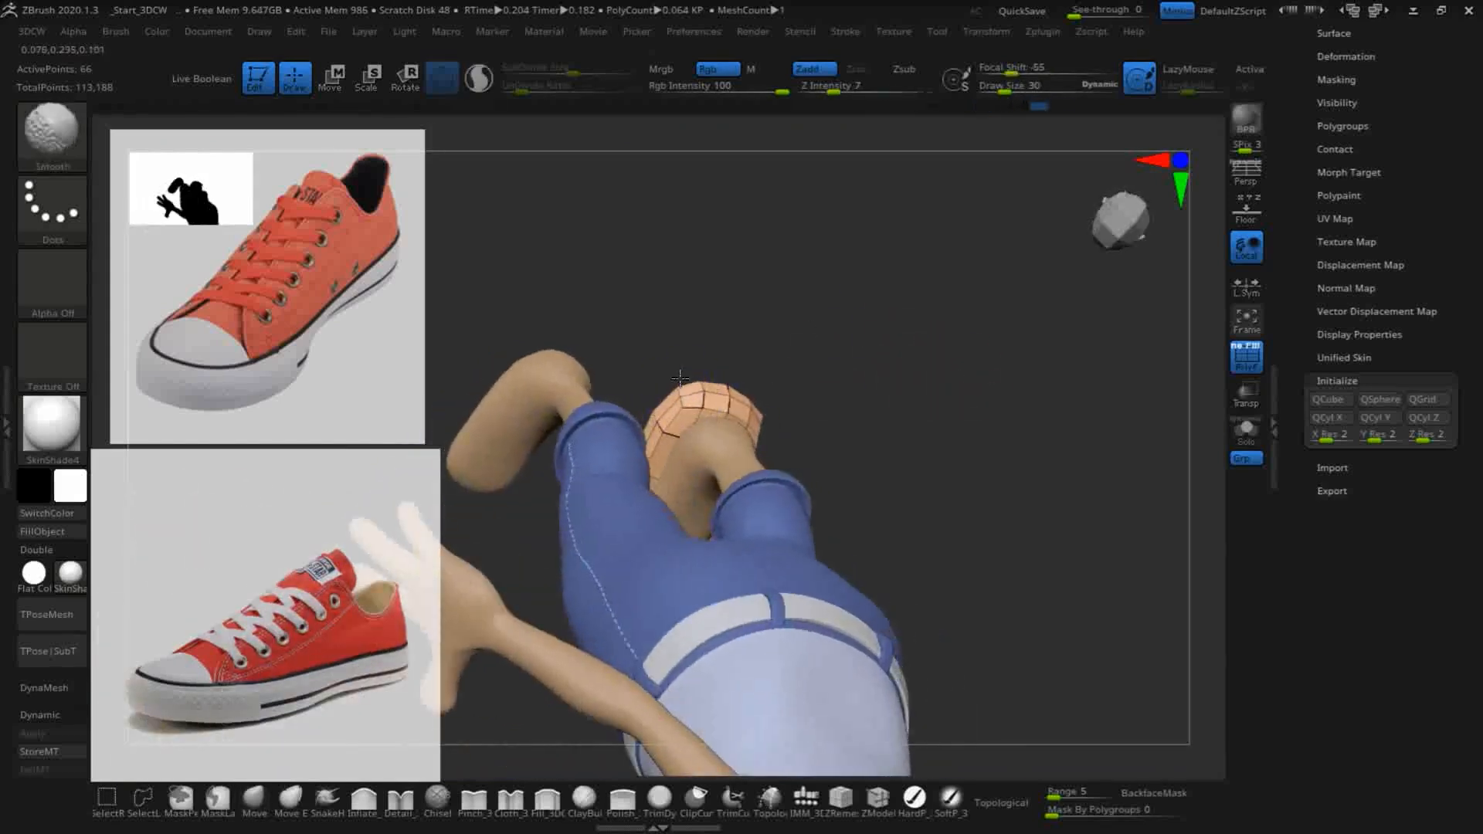
left_click_drag(872, 438, 908, 304)
left_click_drag(979, 424, 720, 393)
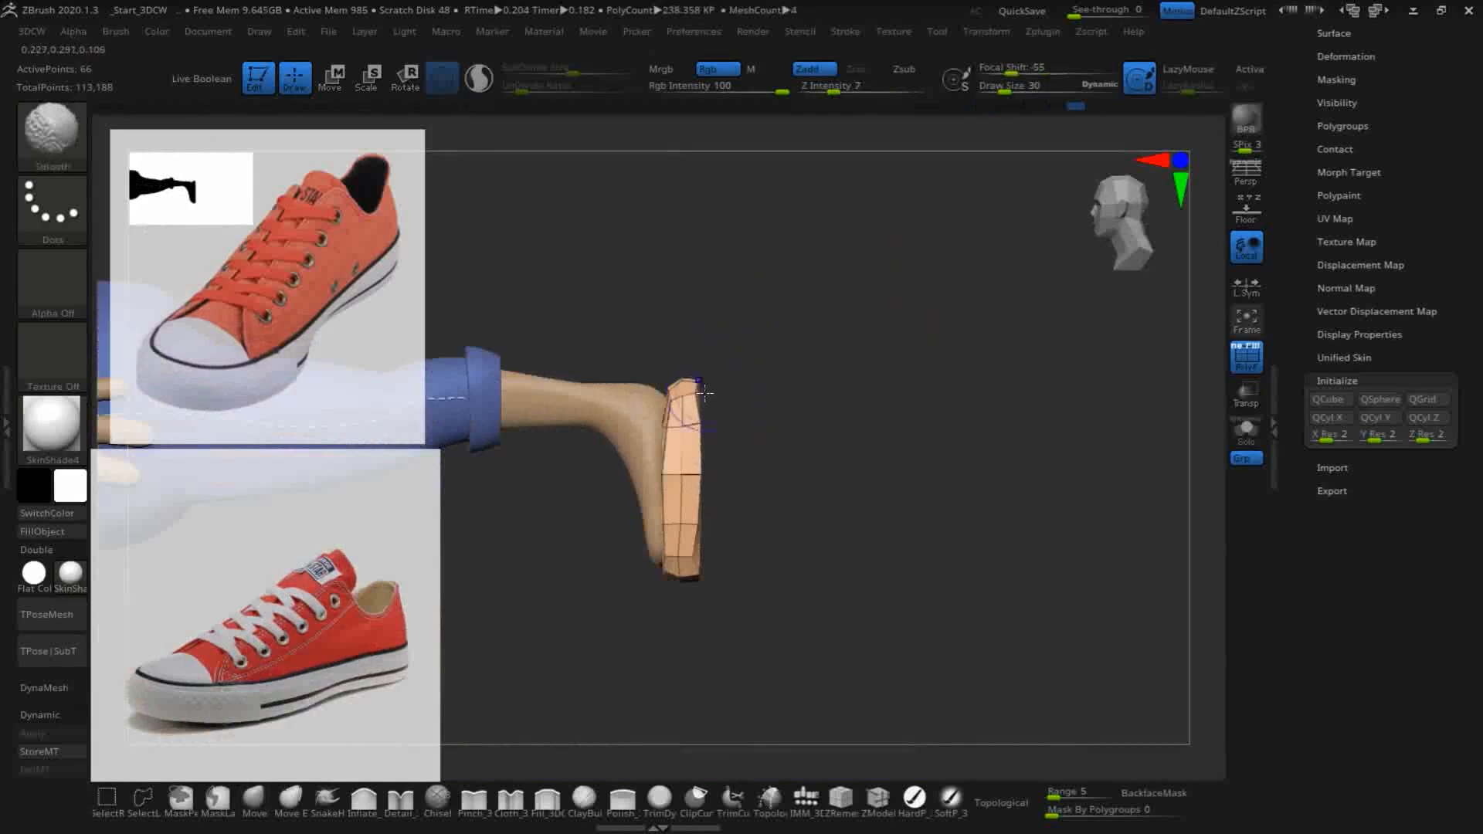
- Even out the sole's heel rim further with light Move and Smooth strokes, working around the foot
left_click_drag(834, 424, 874, 553)
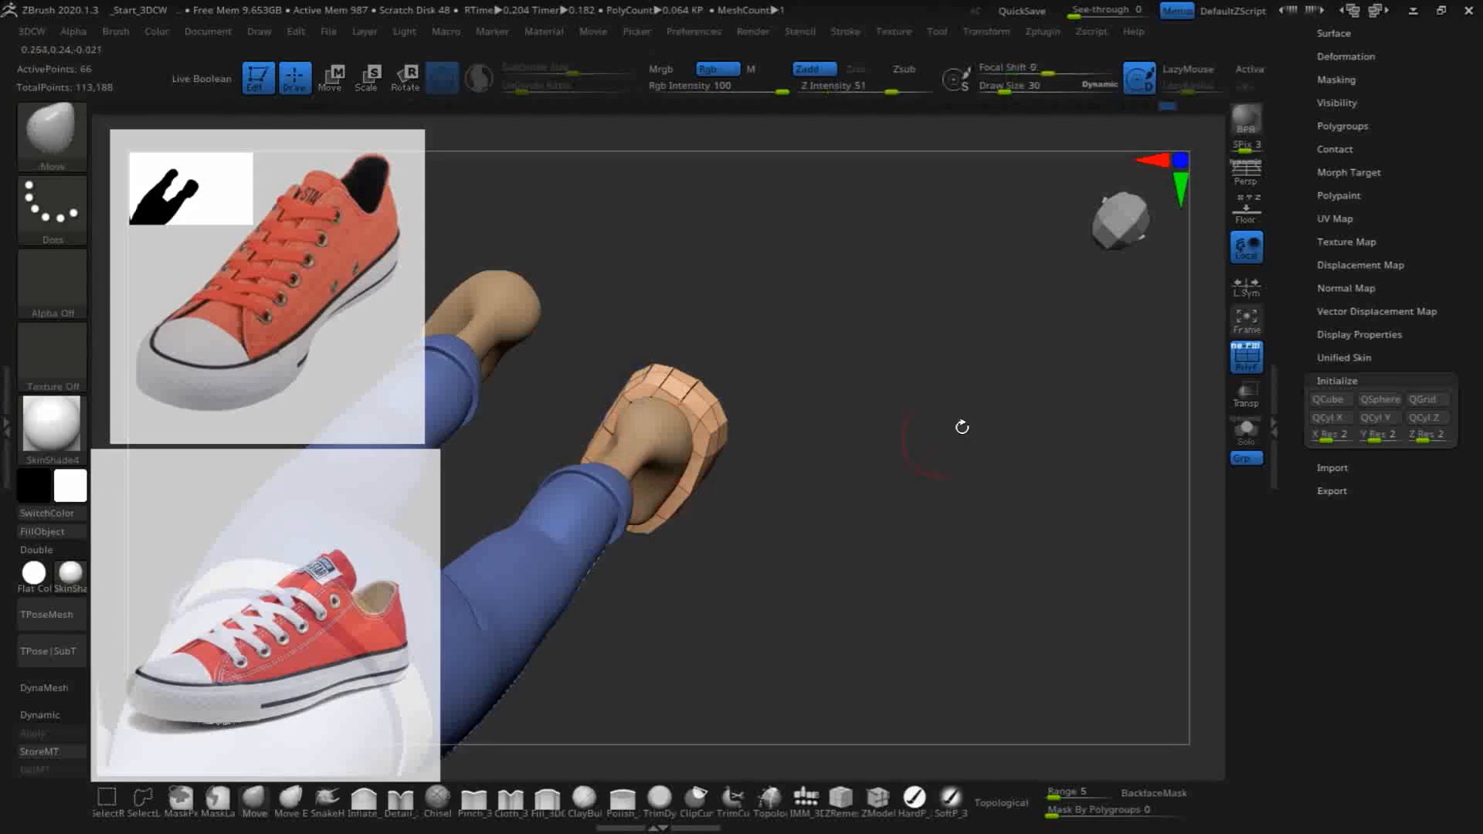
left_click_drag(891, 532, 808, 427)
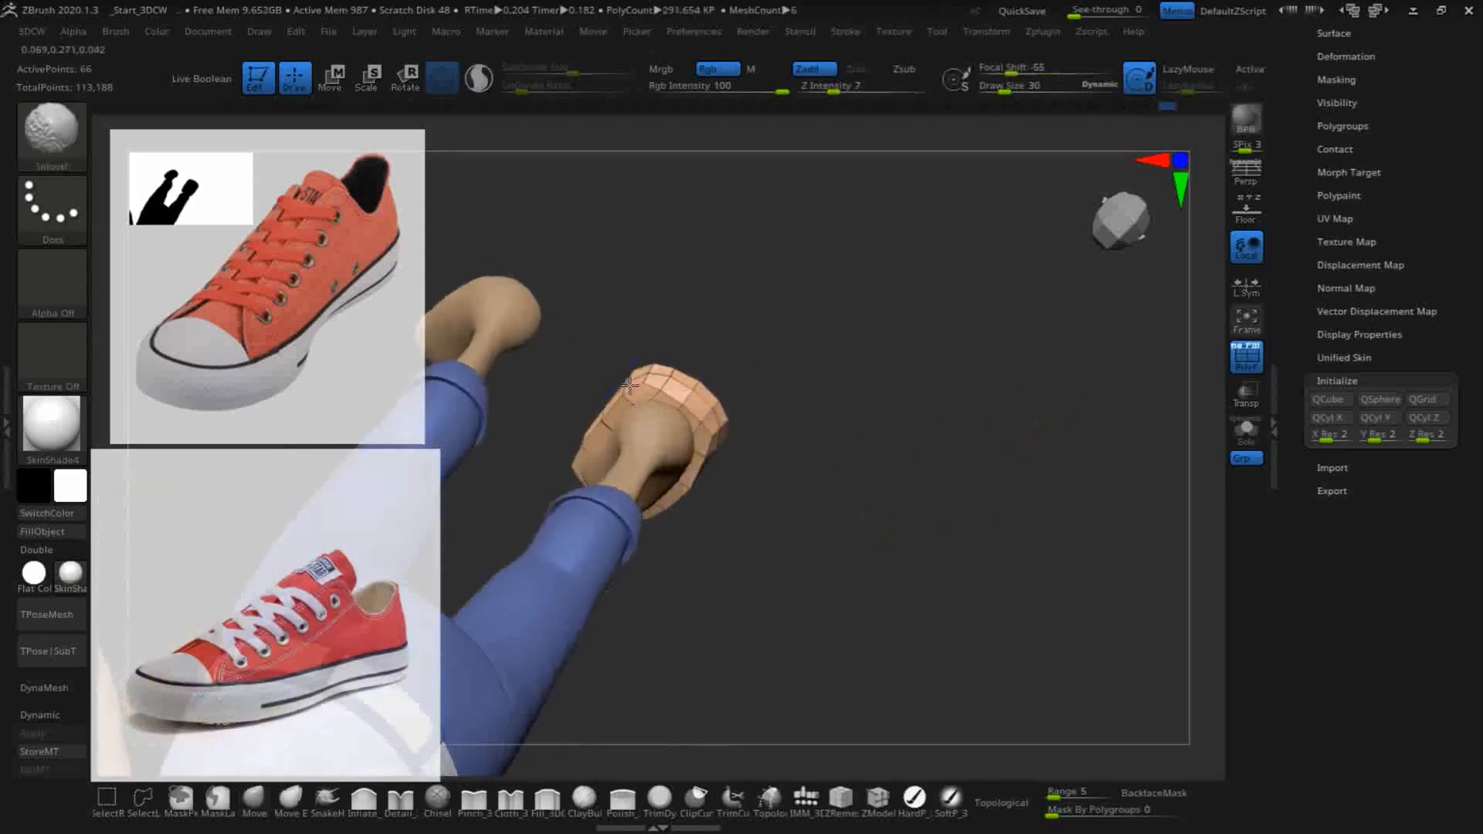
left_click_drag(730, 378, 748, 427, "shift")
mouse_move(923, 473)
left_mouse_down()
mouse_move(901, 362)
mouse_move(947, 367)
mouse_move(950, 410)
mouse_move(940, 354)
mouse_move(888, 453)
mouse_move(795, 433)
left_mouse_up()
left_click_drag(888, 498, 862, 564)
mouse_move(761, 423)
left_mouse_down("shift")
mouse_move(768, 447)
mouse_move(730, 488)
mouse_move(785, 458)
mouse_move(795, 489)
left_mouse_up("shift")
- Smooth the toe's lower edge in side view and pull the middle edge of the heel end outward
mouse_move(875, 585)
left_mouse_down()
mouse_move(775, 488)
mouse_move(692, 502)
mouse_move(679, 463)
left_mouse_up()
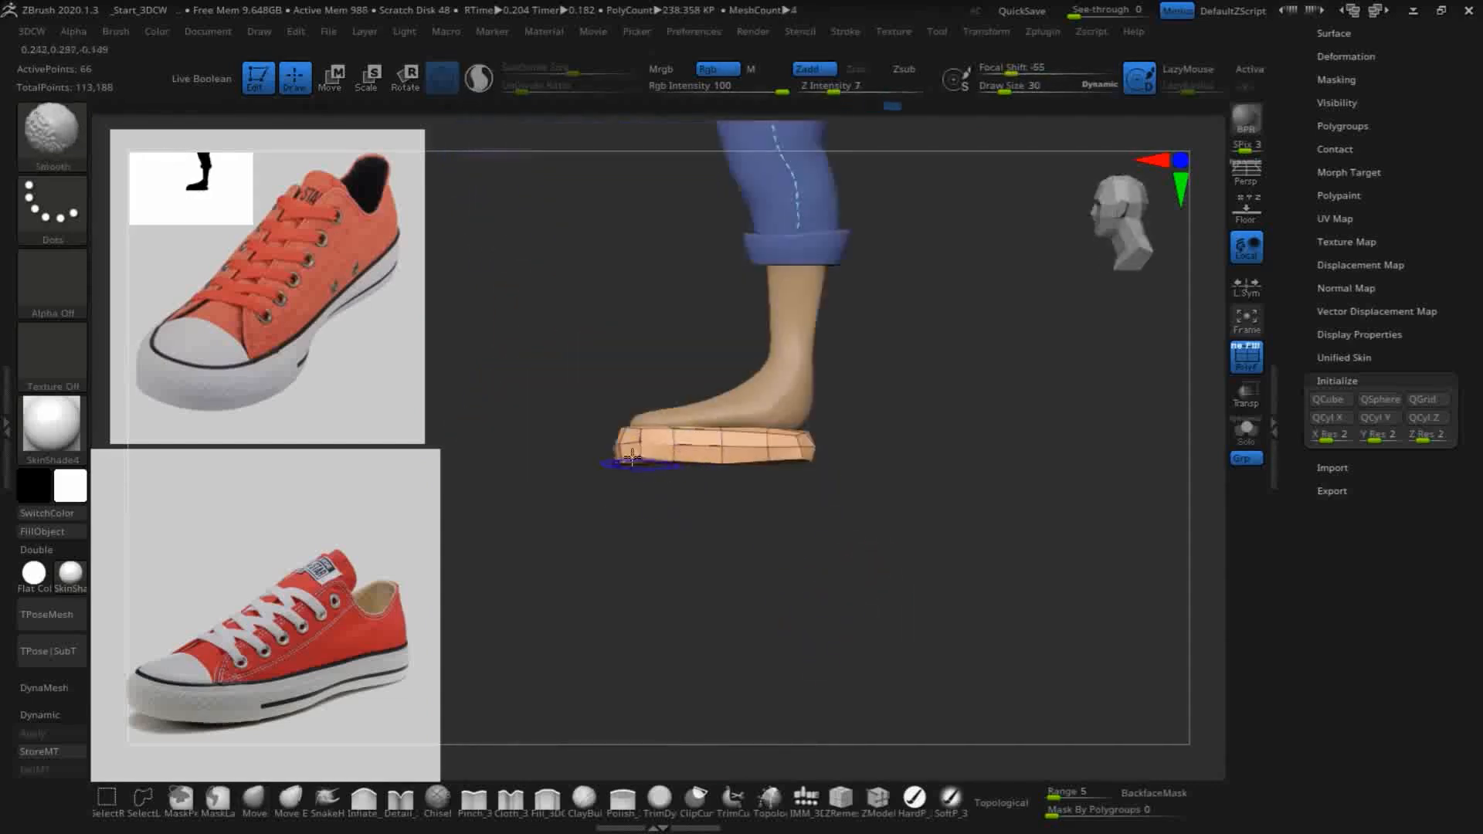
mouse_move(887, 410)
left_mouse_down()
mouse_move(950, 536)
mouse_move(924, 599)
mouse_move(887, 534)
mouse_move(926, 471)
left_mouse_up()
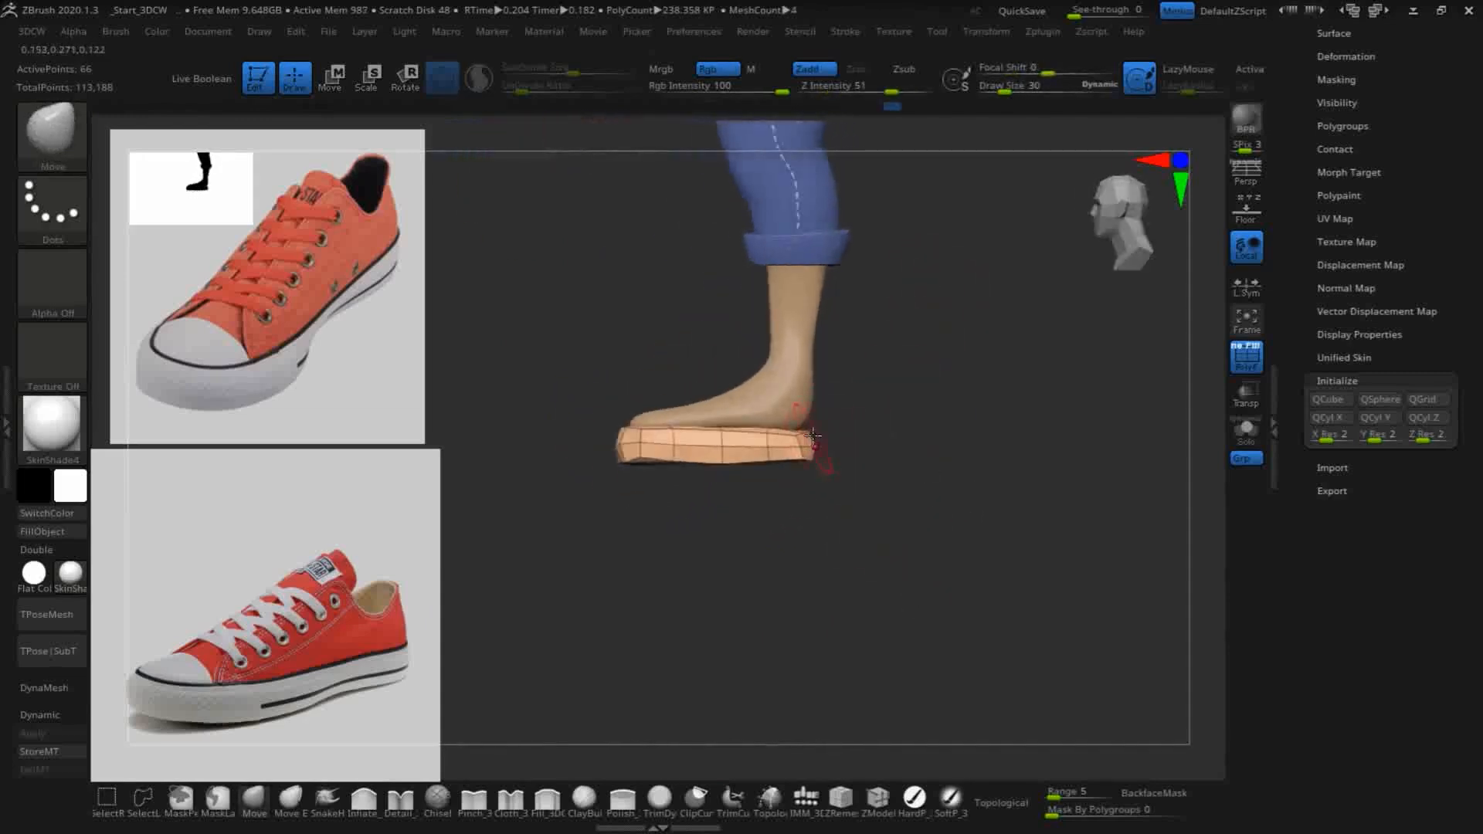
left_click_drag(815, 424, 817, 422)
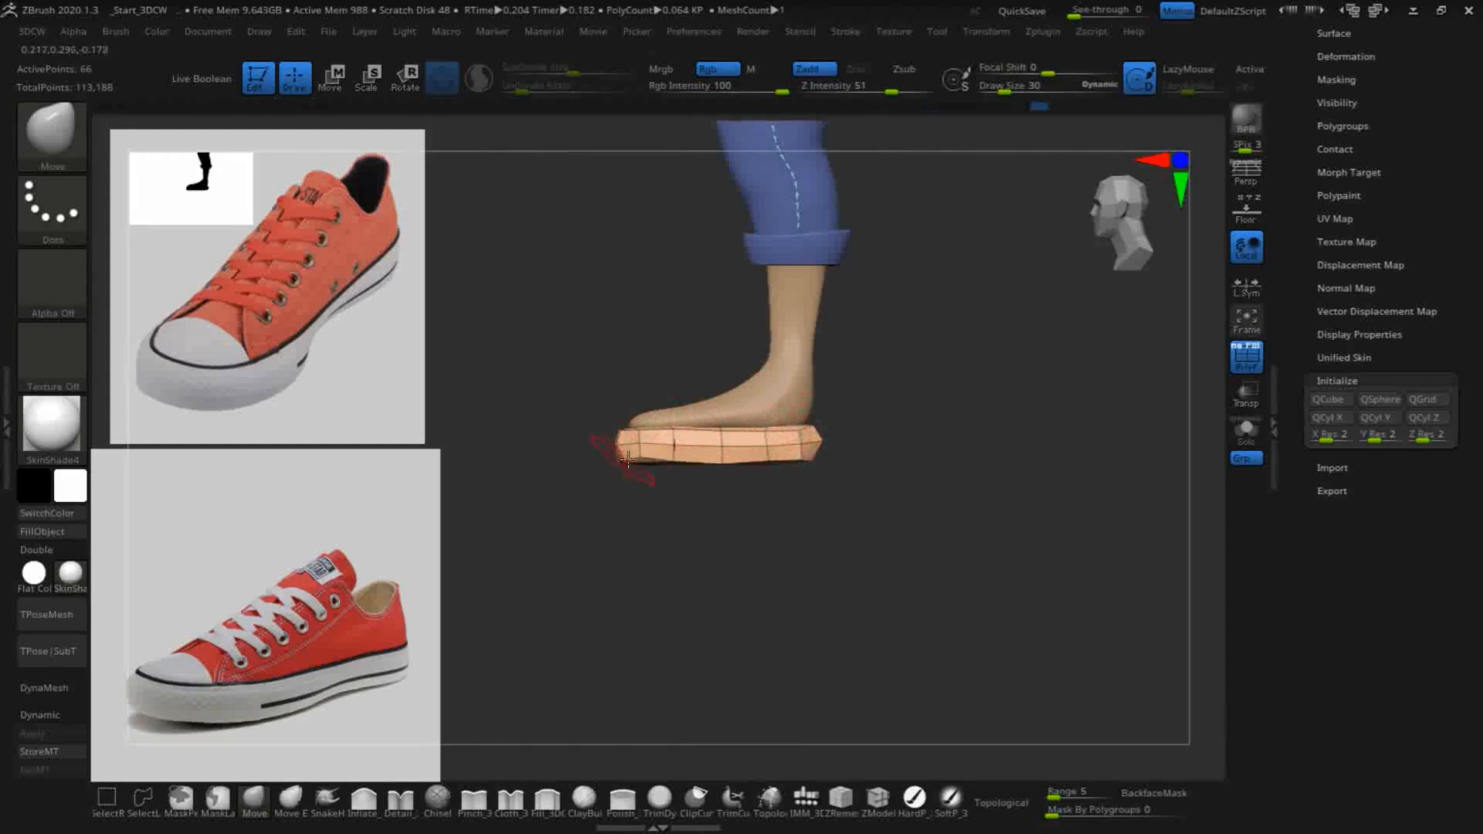
- Reshape the sole's toe outline with the Move brush into a rounded tip, drawing the toe corners inward around the foot
left_click_drag(917, 503, 922, 601)
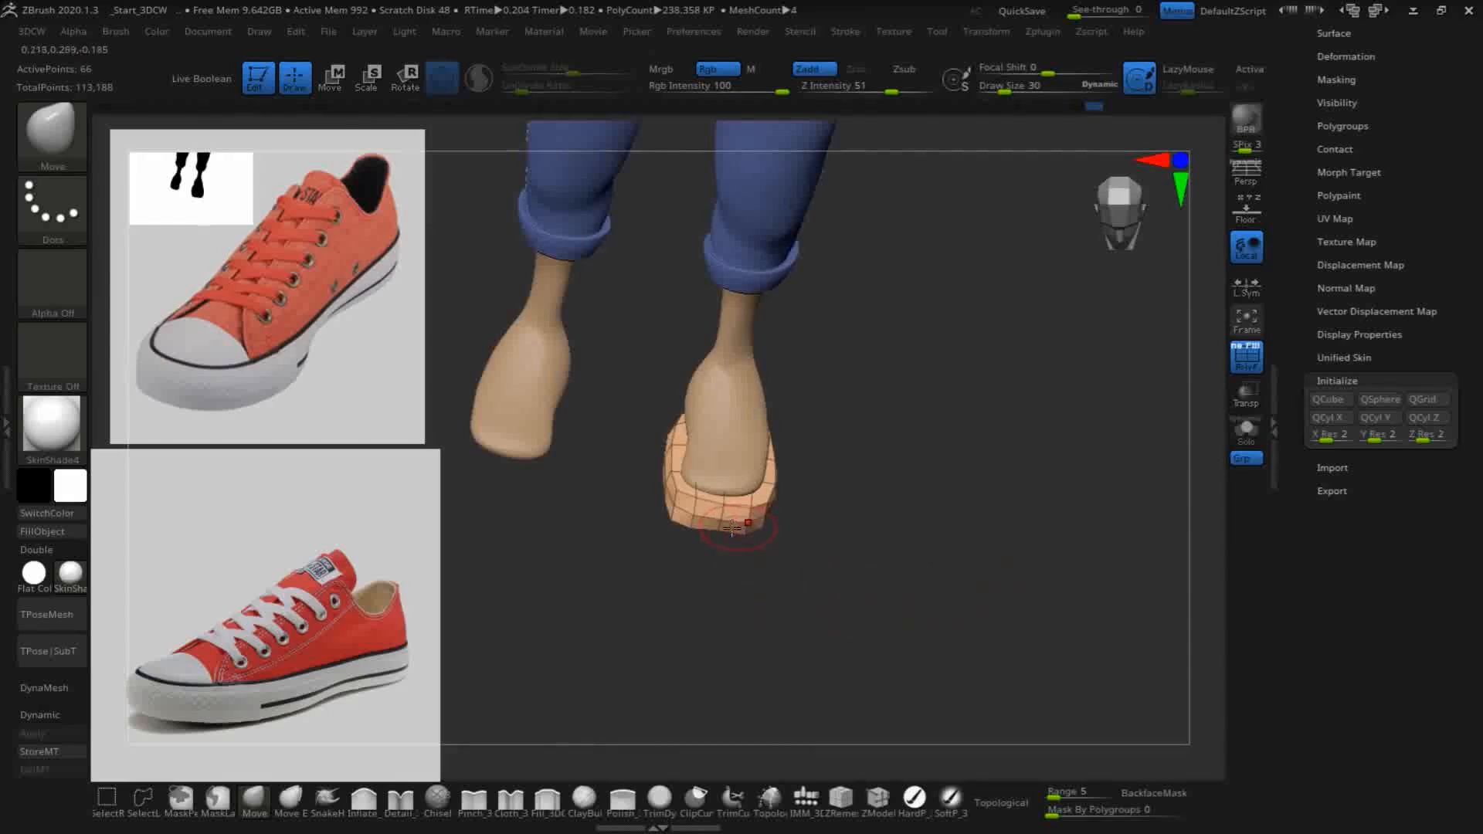
left_click_drag(727, 588, 722, 610)
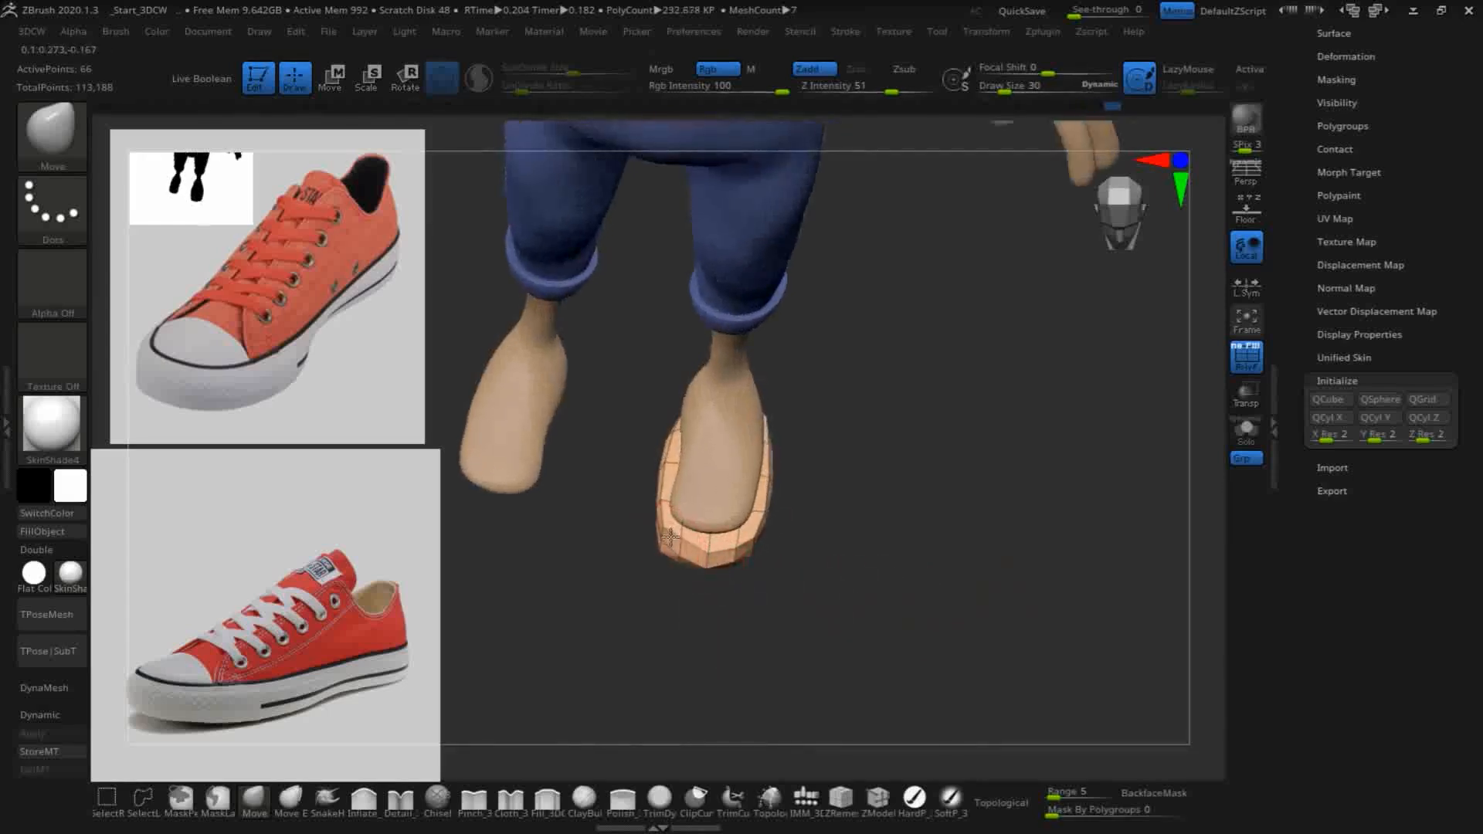
left_click_drag(661, 531, 666, 530)
left_click_drag(638, 559, 659, 546)
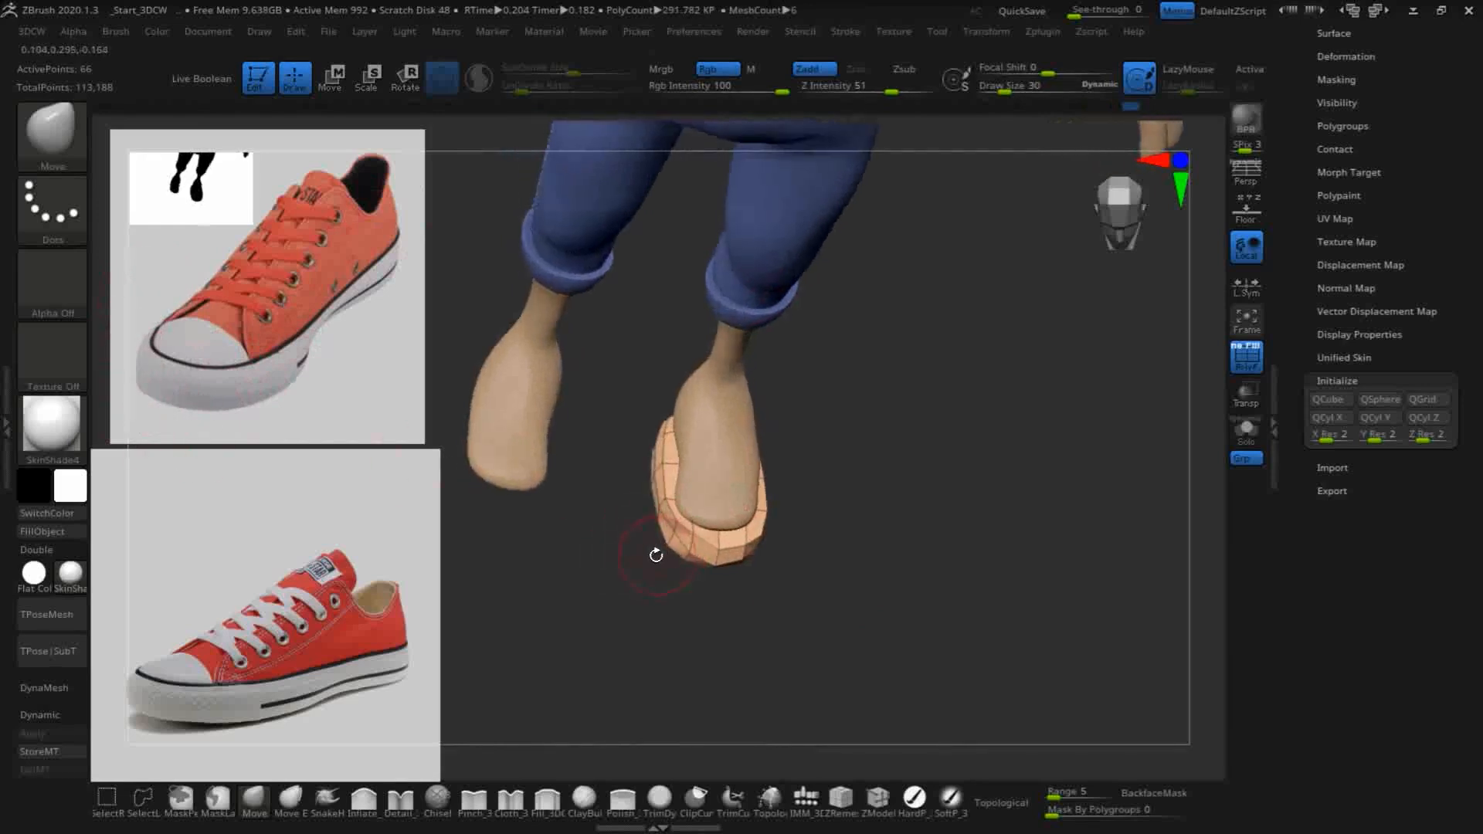
left_click_drag(876, 573, 887, 619, "shift")
left_click_drag(825, 536, 831, 644)
left_click_drag(657, 568, 672, 553)
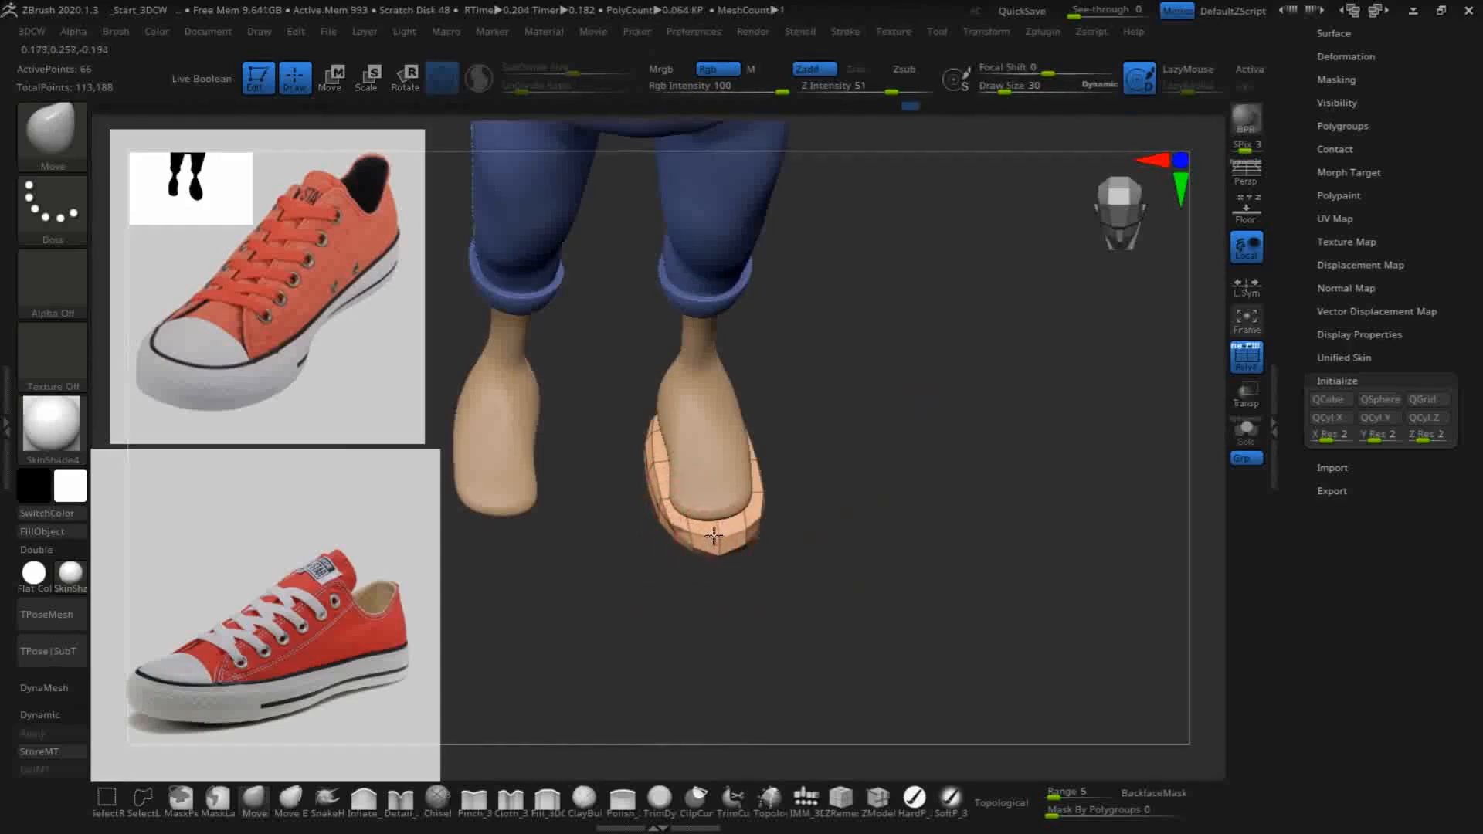
left_click_drag(844, 556, 772, 526)
- Adjust the sole's upper and lower edges at the toe with the Move brush
left_click_drag(786, 452, 896, 472)
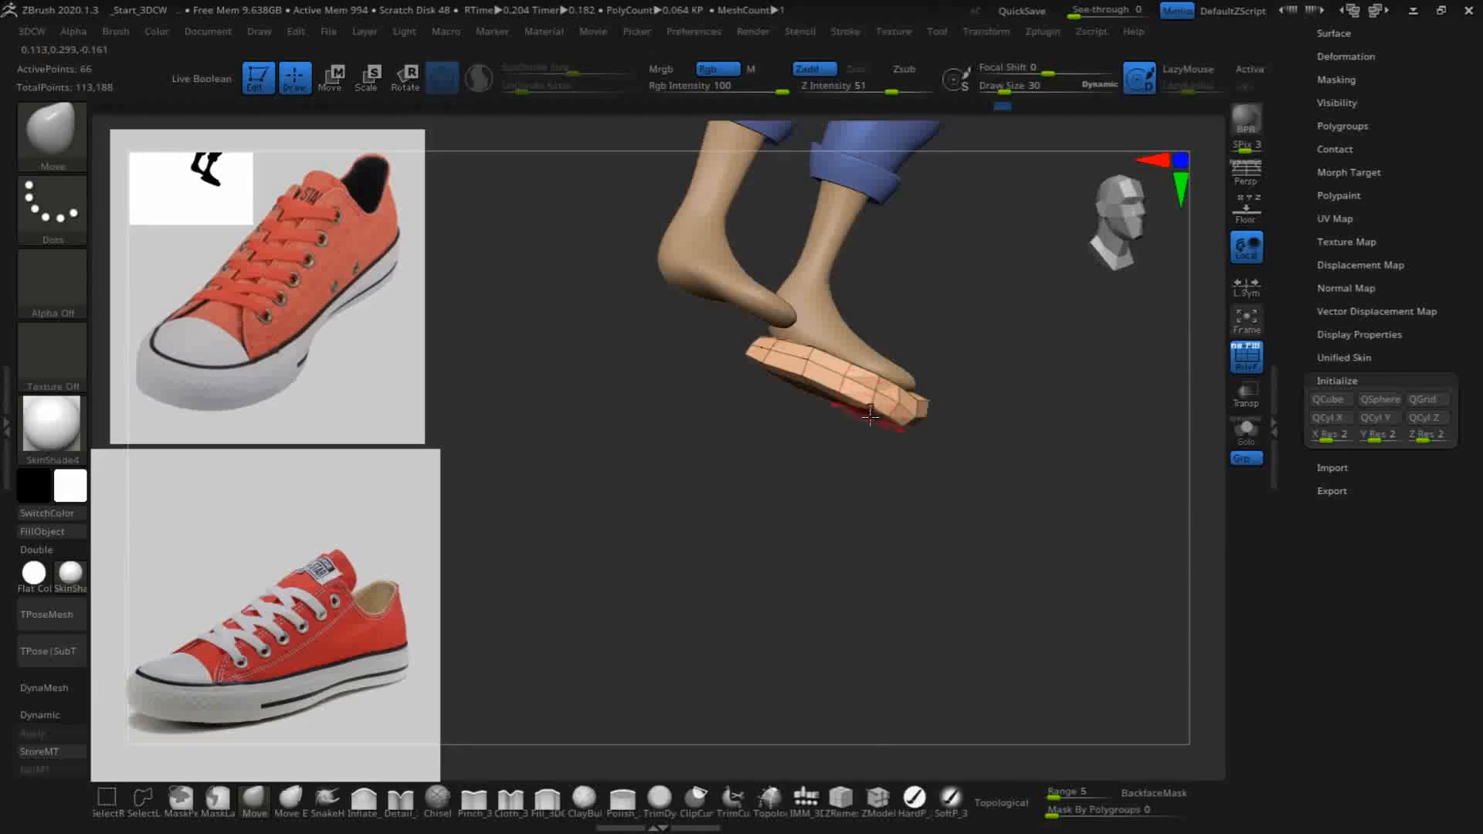
left_click_drag(874, 412, 868, 355)
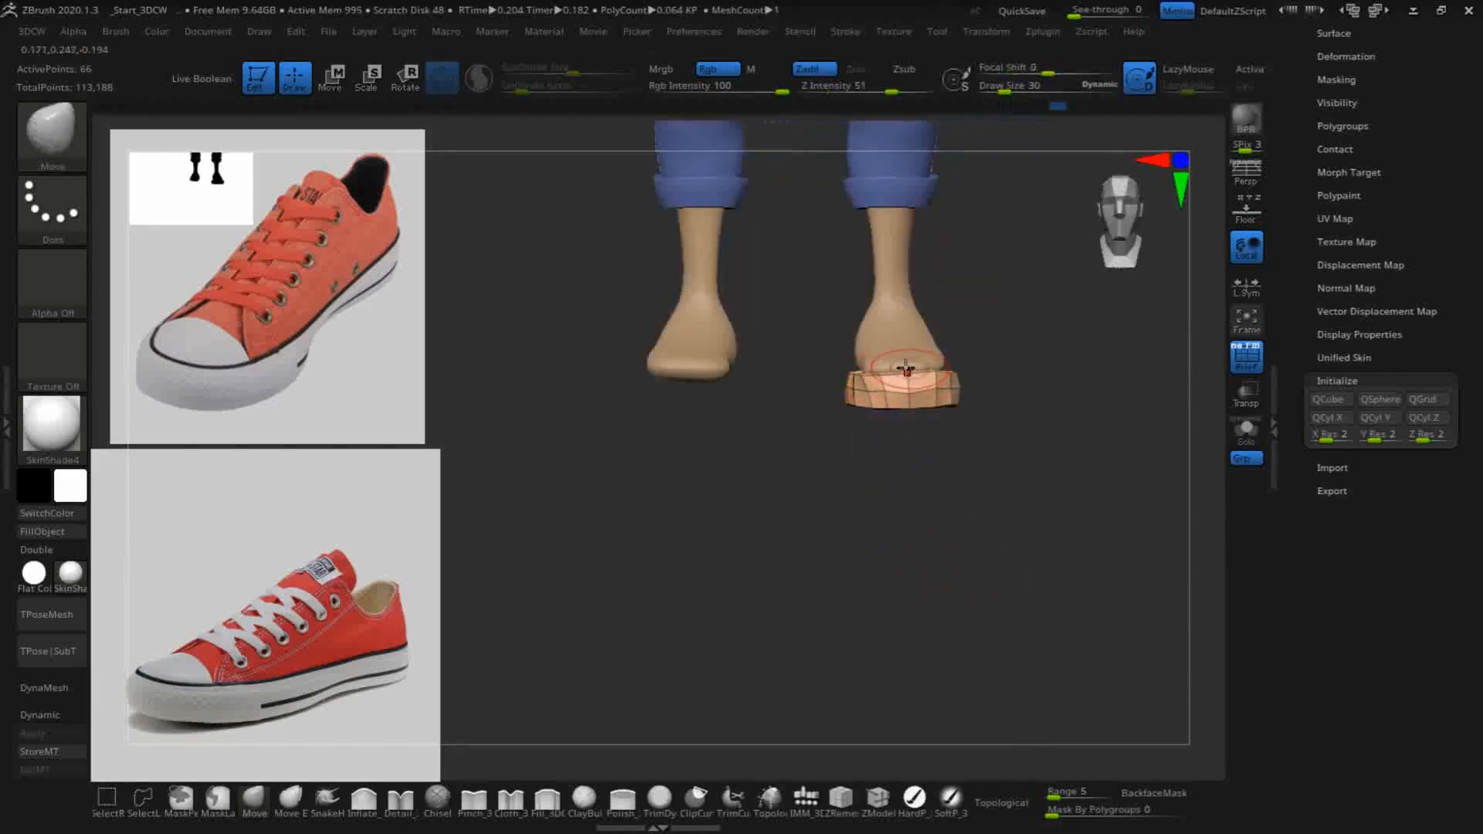
left_click_drag(1063, 473, 827, 579)
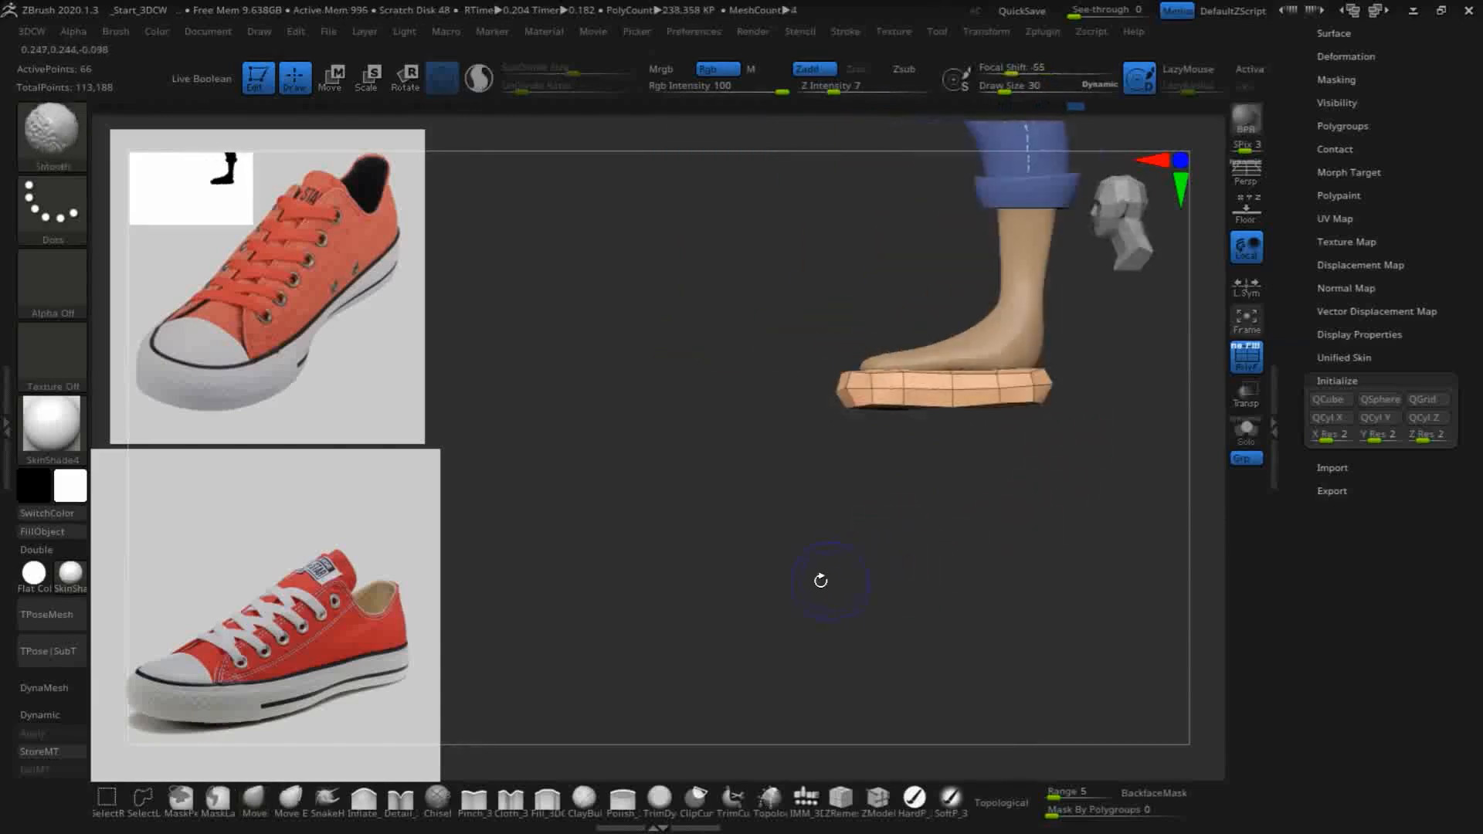
- Flatten the underside of the sole with a straight horizontal ClipCurve cut in side view
left_click_drag(940, 523, 775, 590)
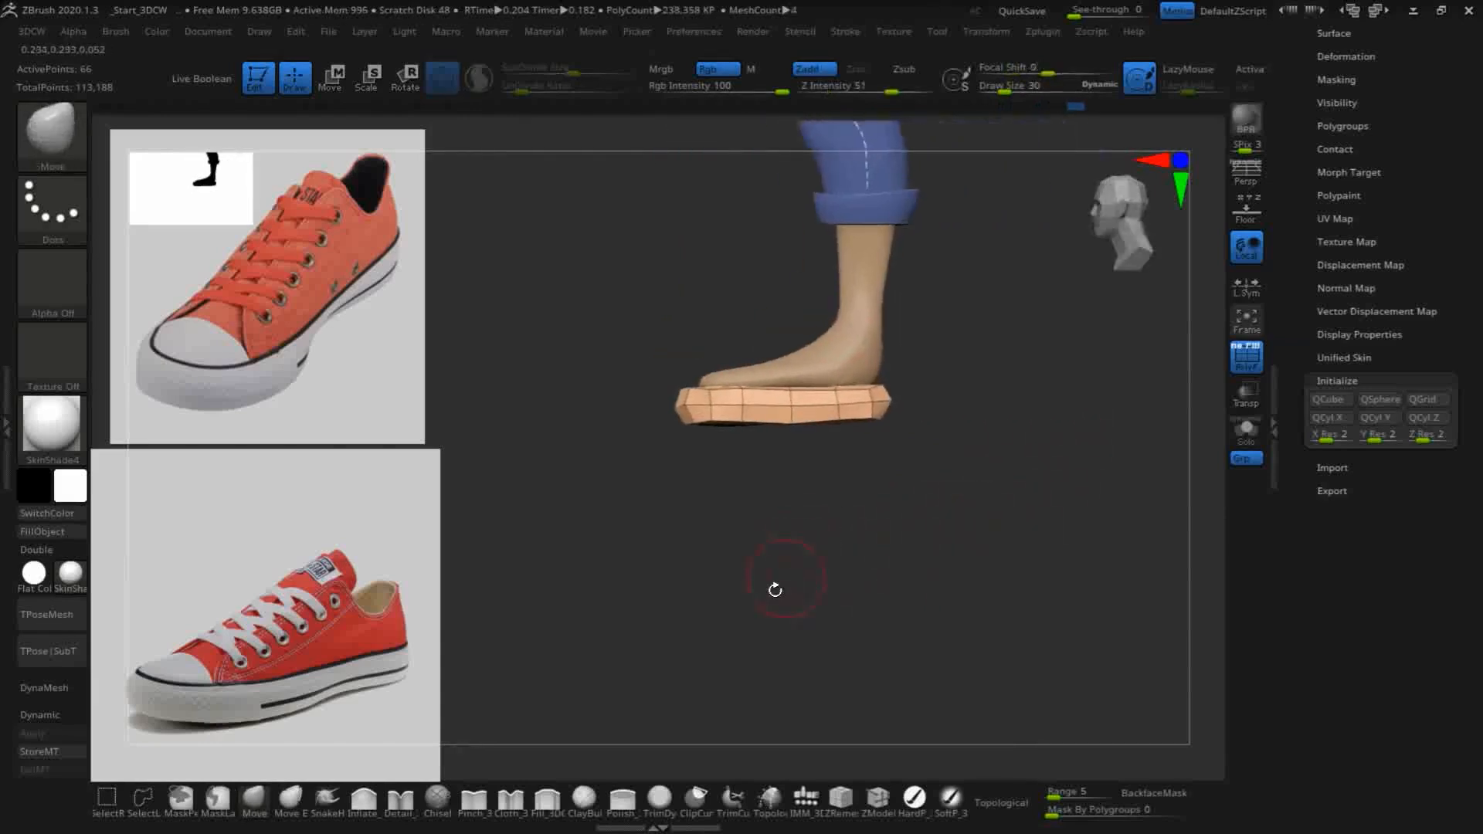
left_click(694, 796)
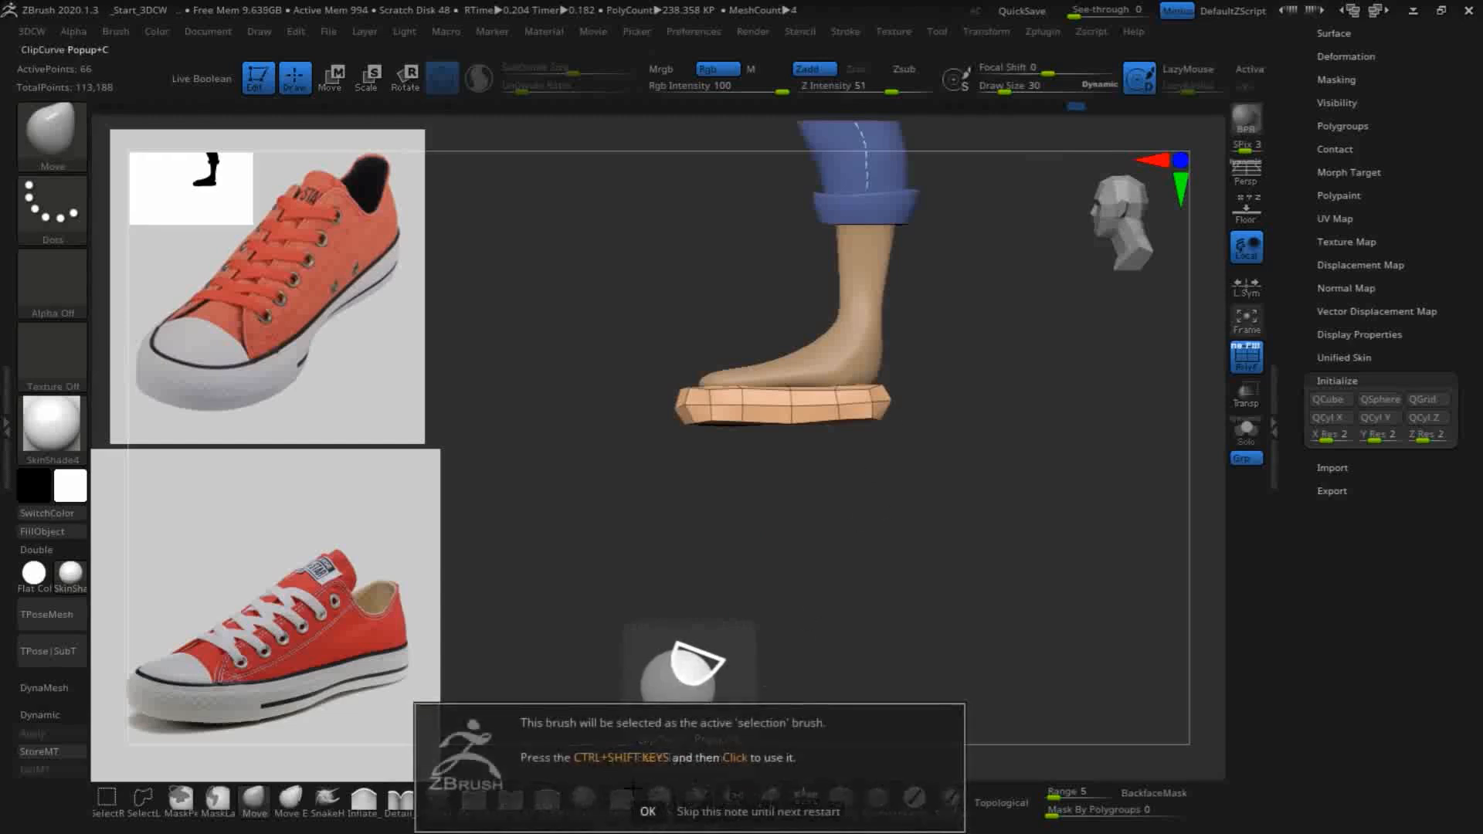
left_click(647, 811)
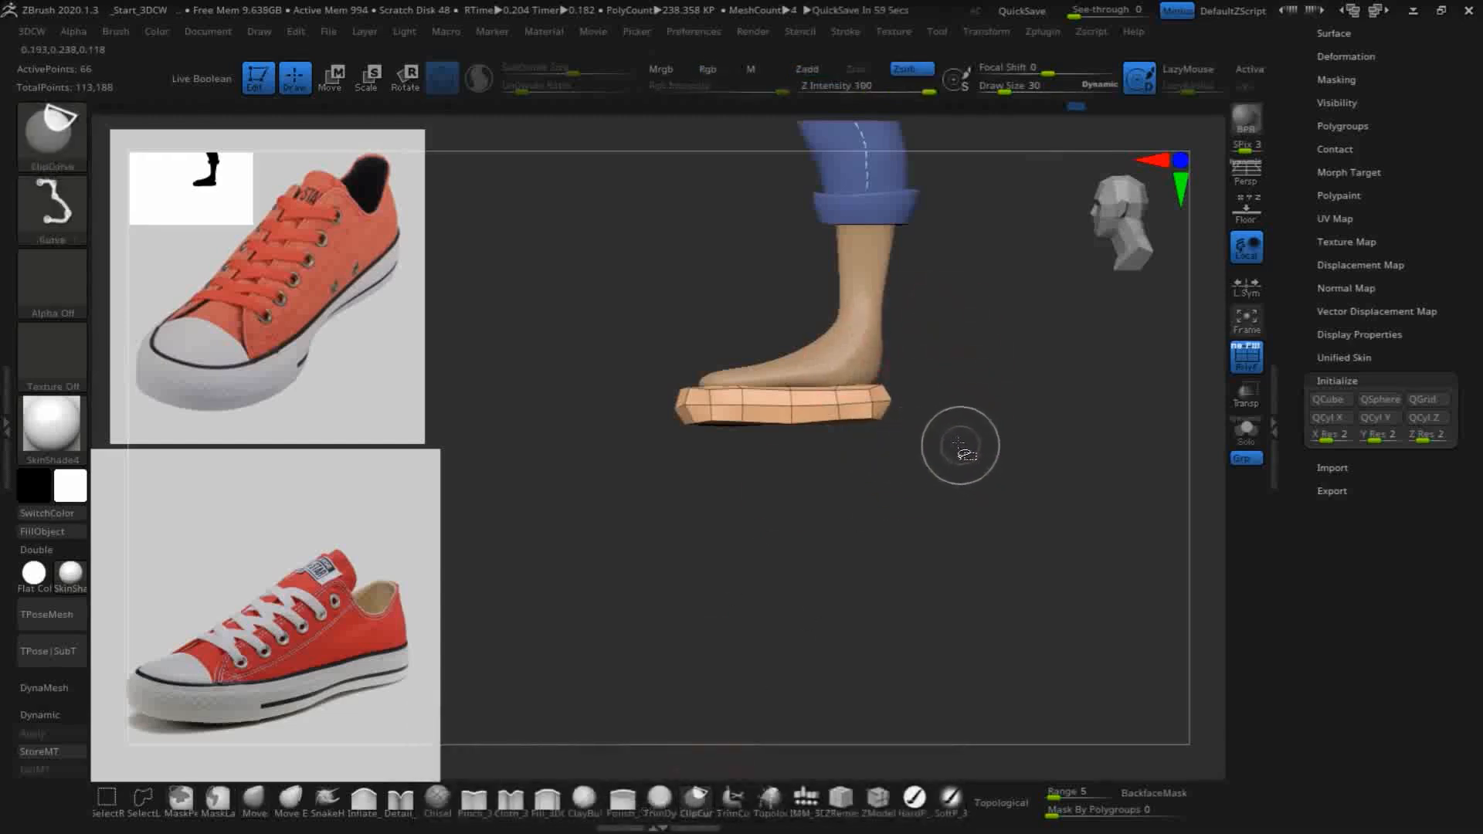
key("ctrl")
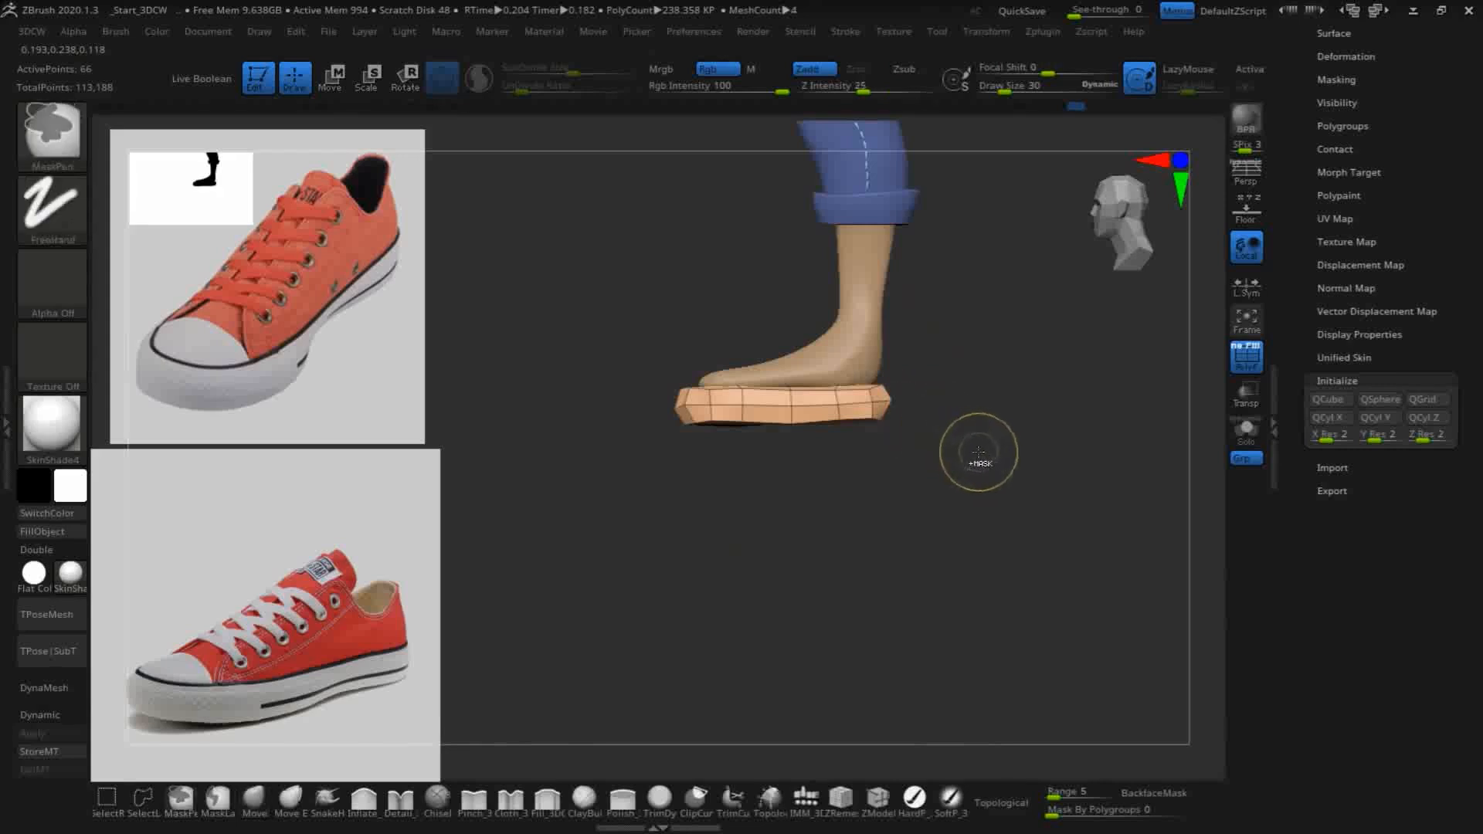
left_click_drag(962, 425, 491, 418, "ctrl+shift")
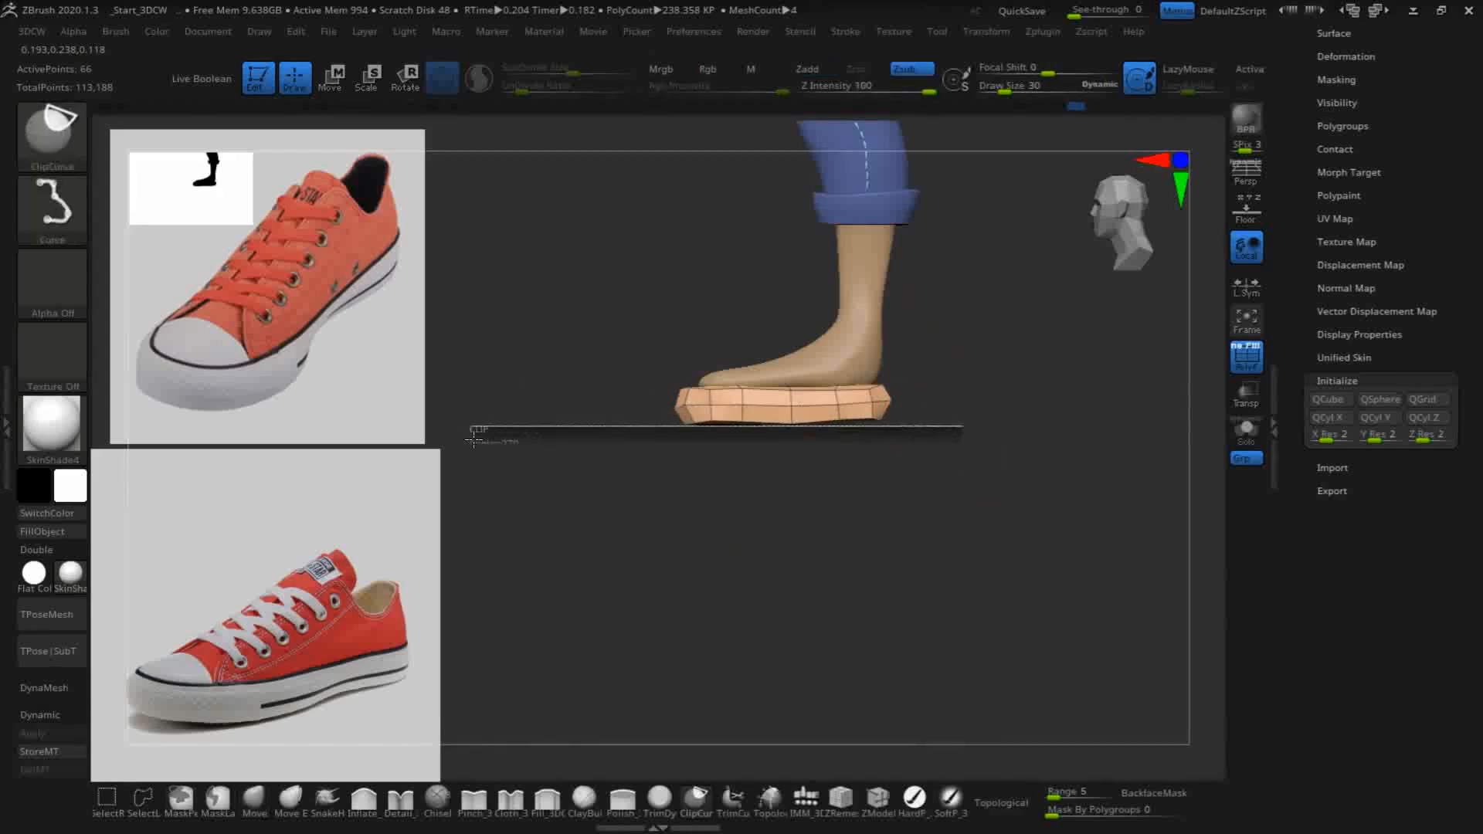
mouse_move(474, 438)
left_mouse_down("ctrl+shift")
mouse_move(573, 497)
mouse_move(498, 429)
mouse_move(514, 421)
left_mouse_up("ctrl+shift")
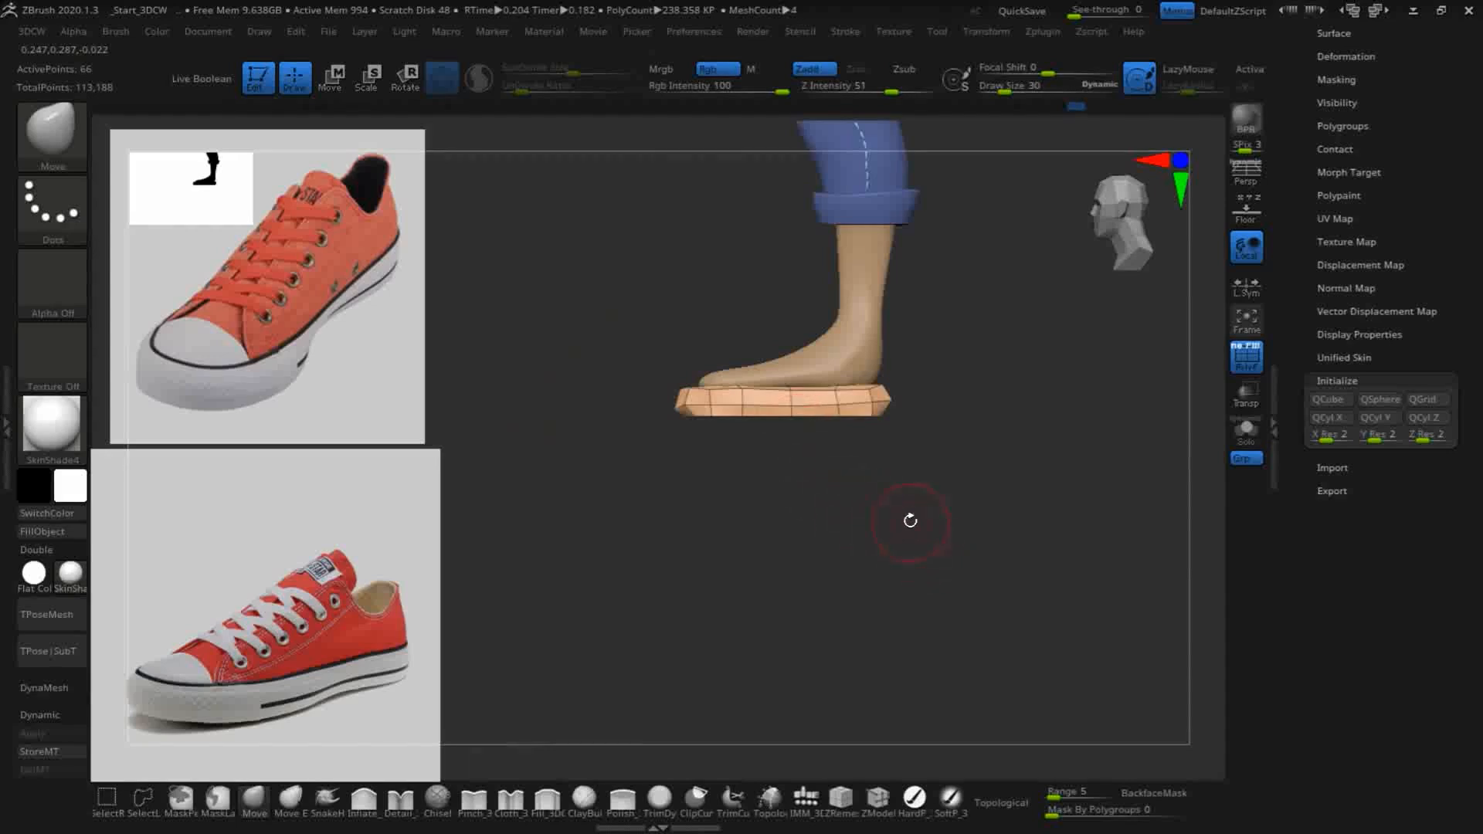
- Clip the sole's upper side straight with ClipCurve in side view, and adjust its inner side and heel edge with the Move brush
key("ctrl+shift")
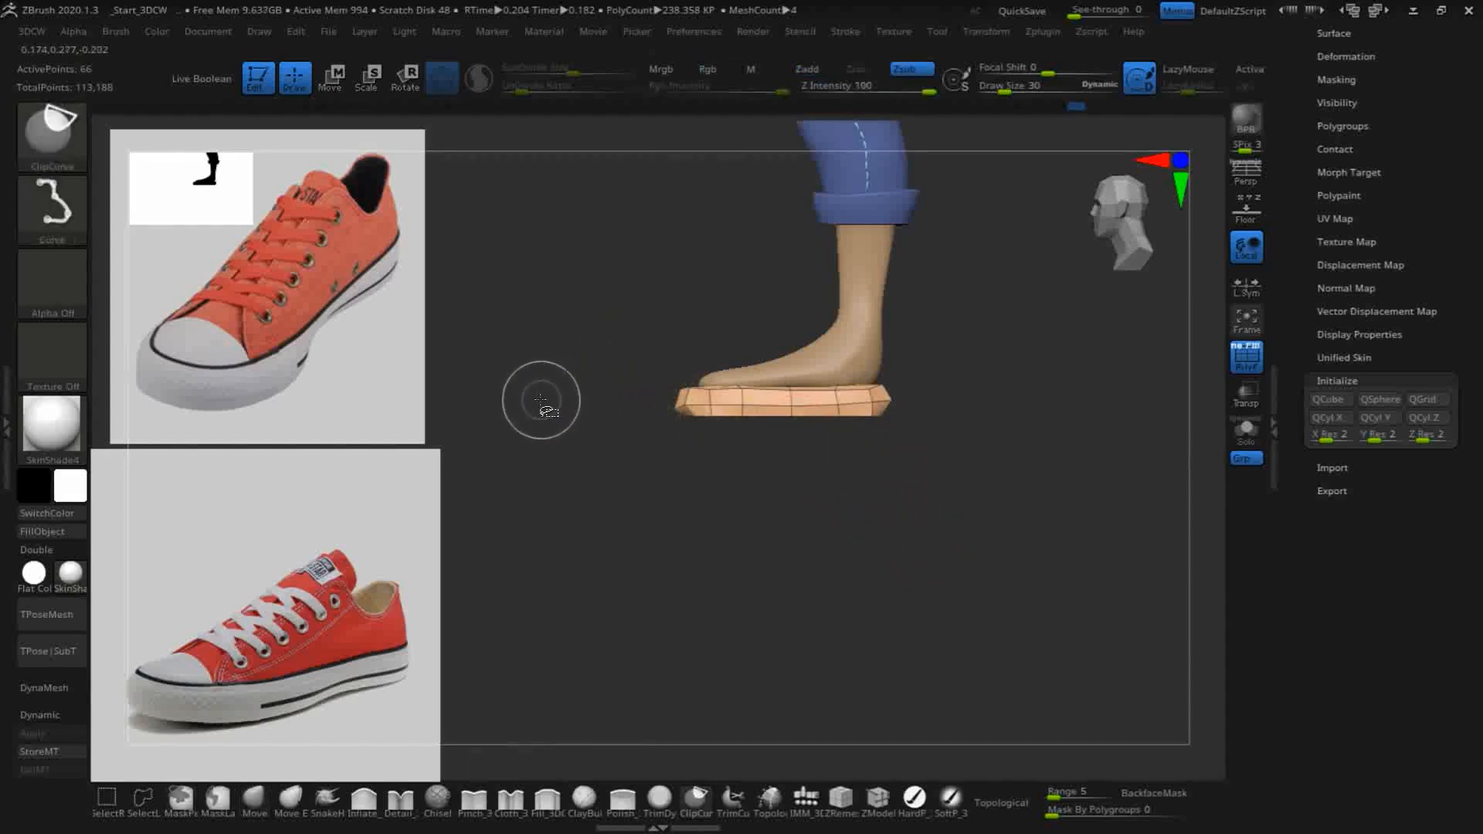
mouse_move(554, 386)
left_mouse_down("ctrl+shift")
mouse_move(1030, 400)
mouse_move(1077, 520)
mouse_move(1043, 523)
mouse_move(1099, 474)
mouse_move(1113, 435)
mouse_move(1069, 490)
mouse_move(1125, 570)
mouse_move(1036, 530)
mouse_move(978, 552)
mouse_move(855, 467)
left_mouse_up("ctrl+shift")
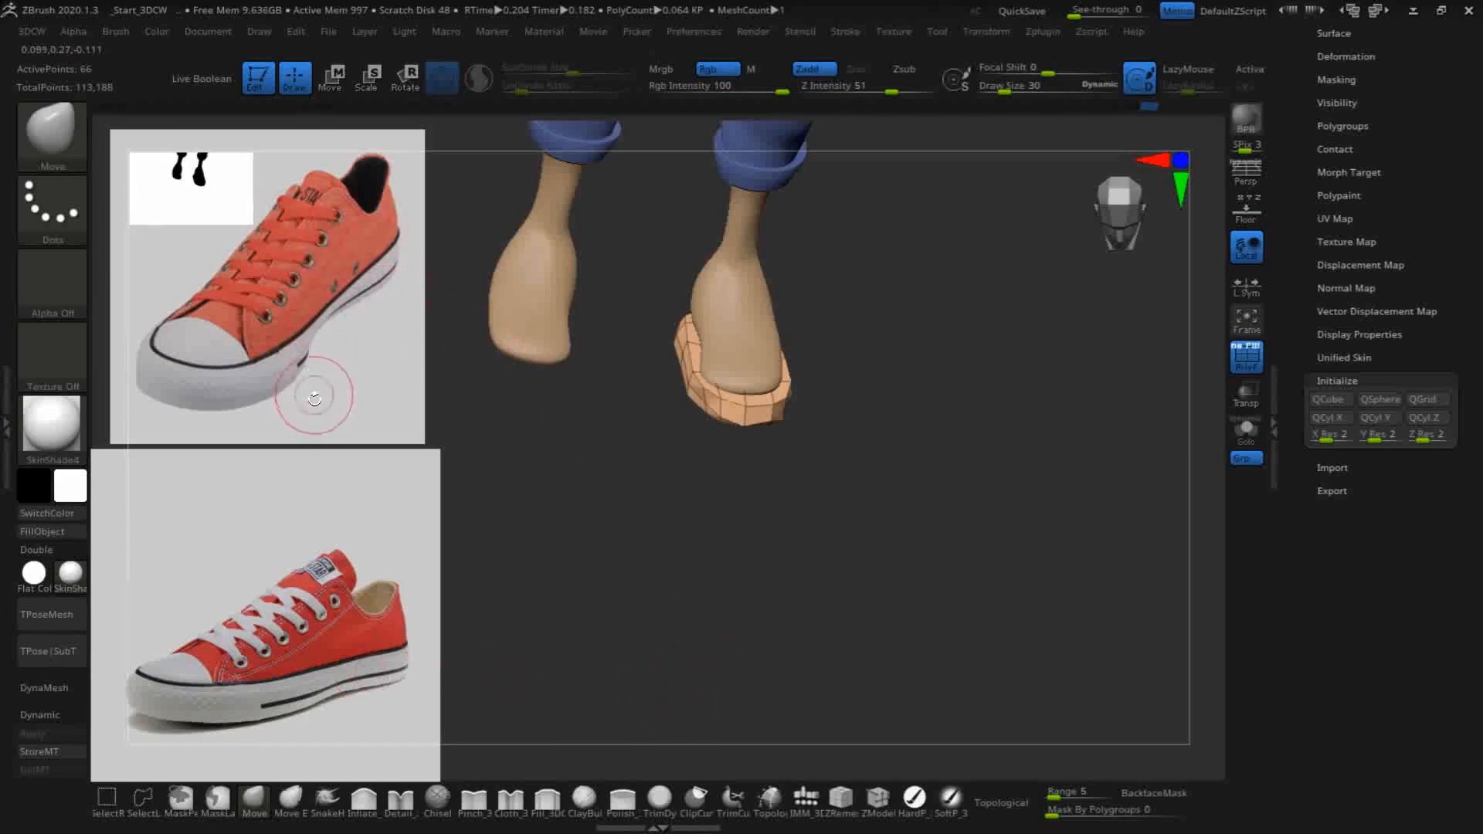
left_click_drag(622, 512, 665, 374)
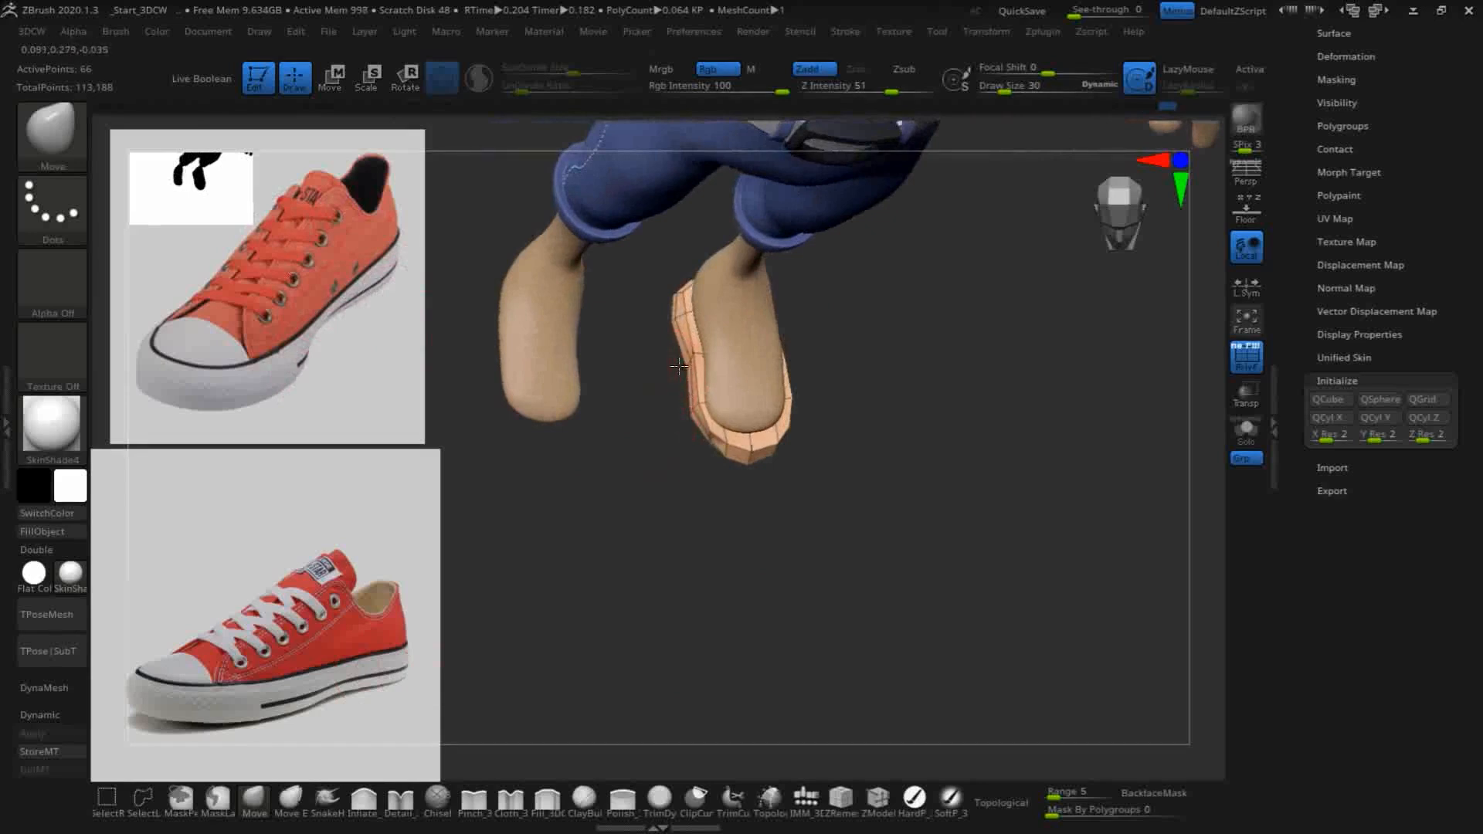
left_click_drag(912, 483, 994, 477)
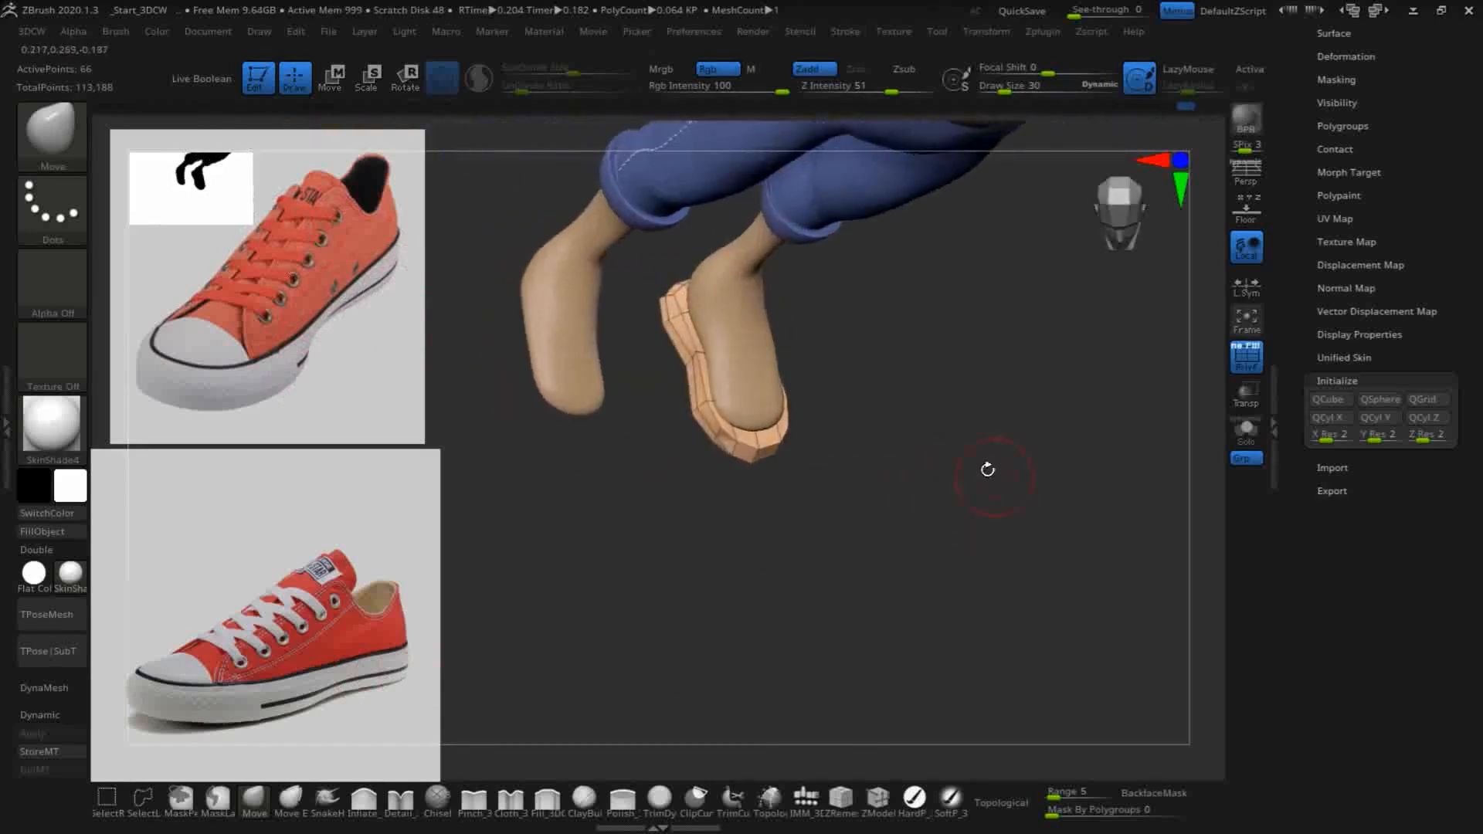
left_click_drag(656, 316, 661, 303)
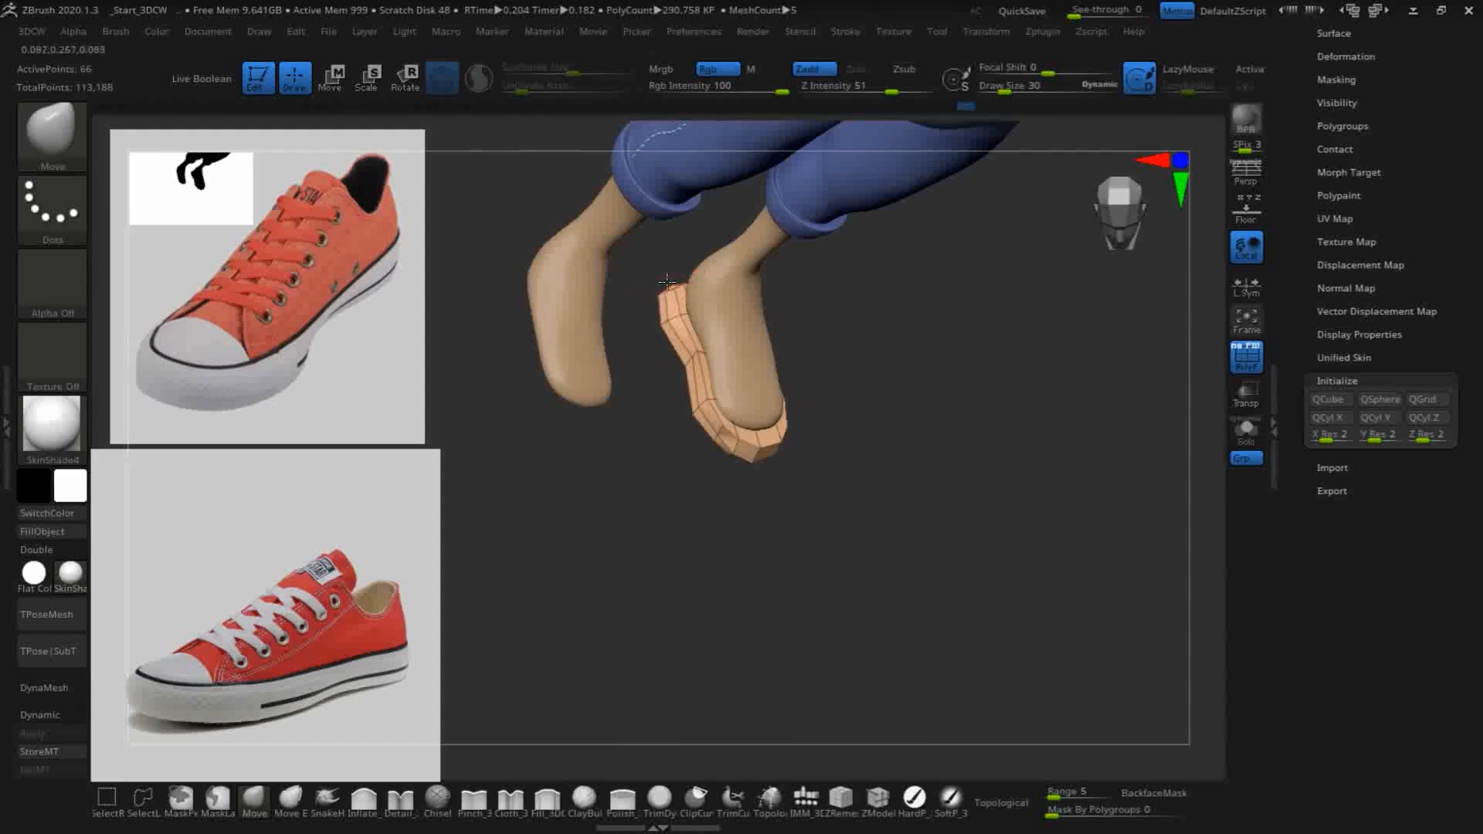
- Reshape the sole's heel end from behind with the Move brush, drawing the heel corner in toward the foot
left_click_drag(993, 513, 870, 399)
key("shift")
left_click_drag(780, 270, 743, 245)
left_click_drag(954, 348, 978, 468)
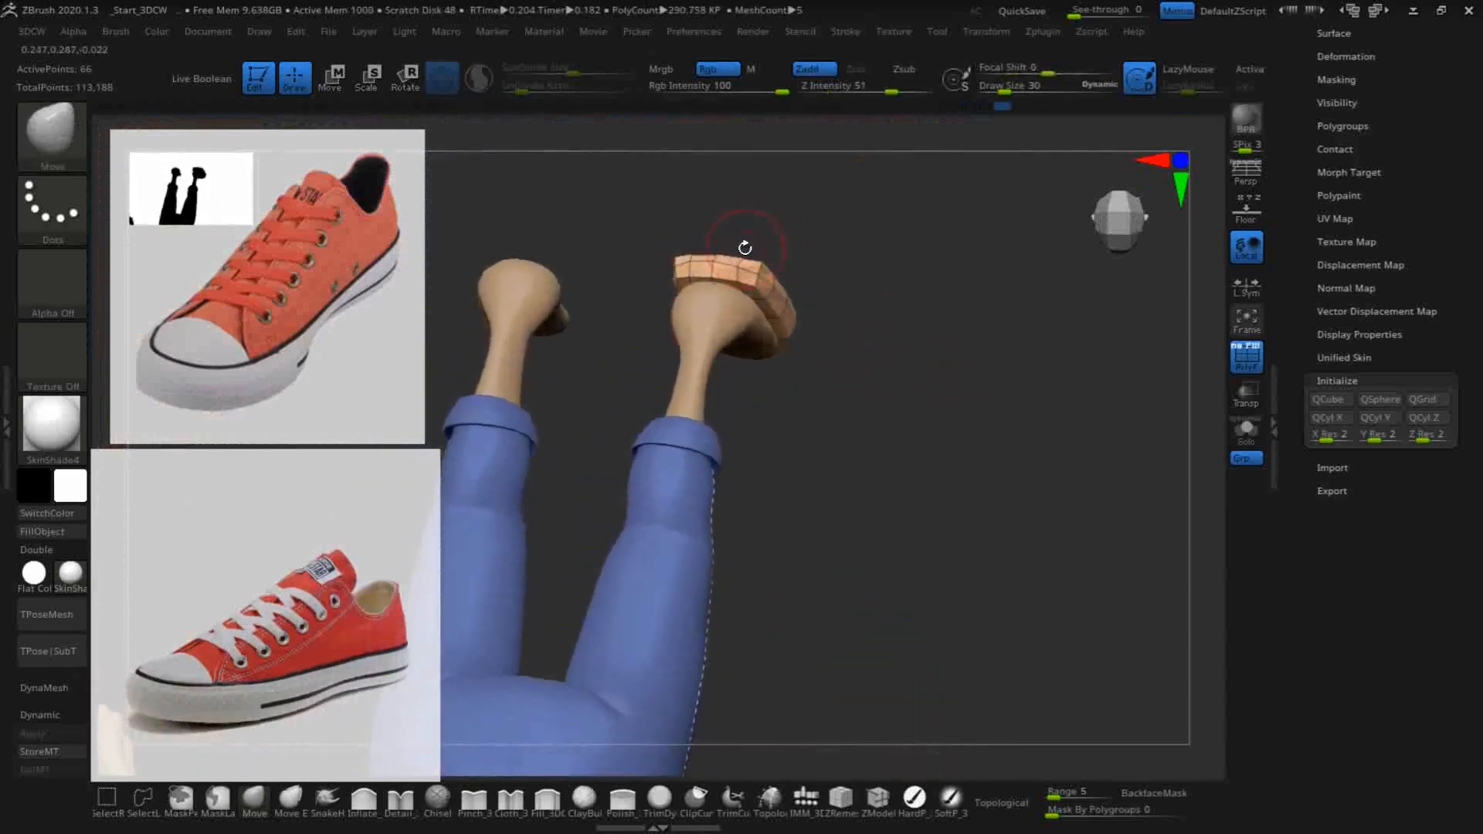
left_click_drag(1027, 381, 939, 374)
left_click_drag(989, 487, 888, 433)
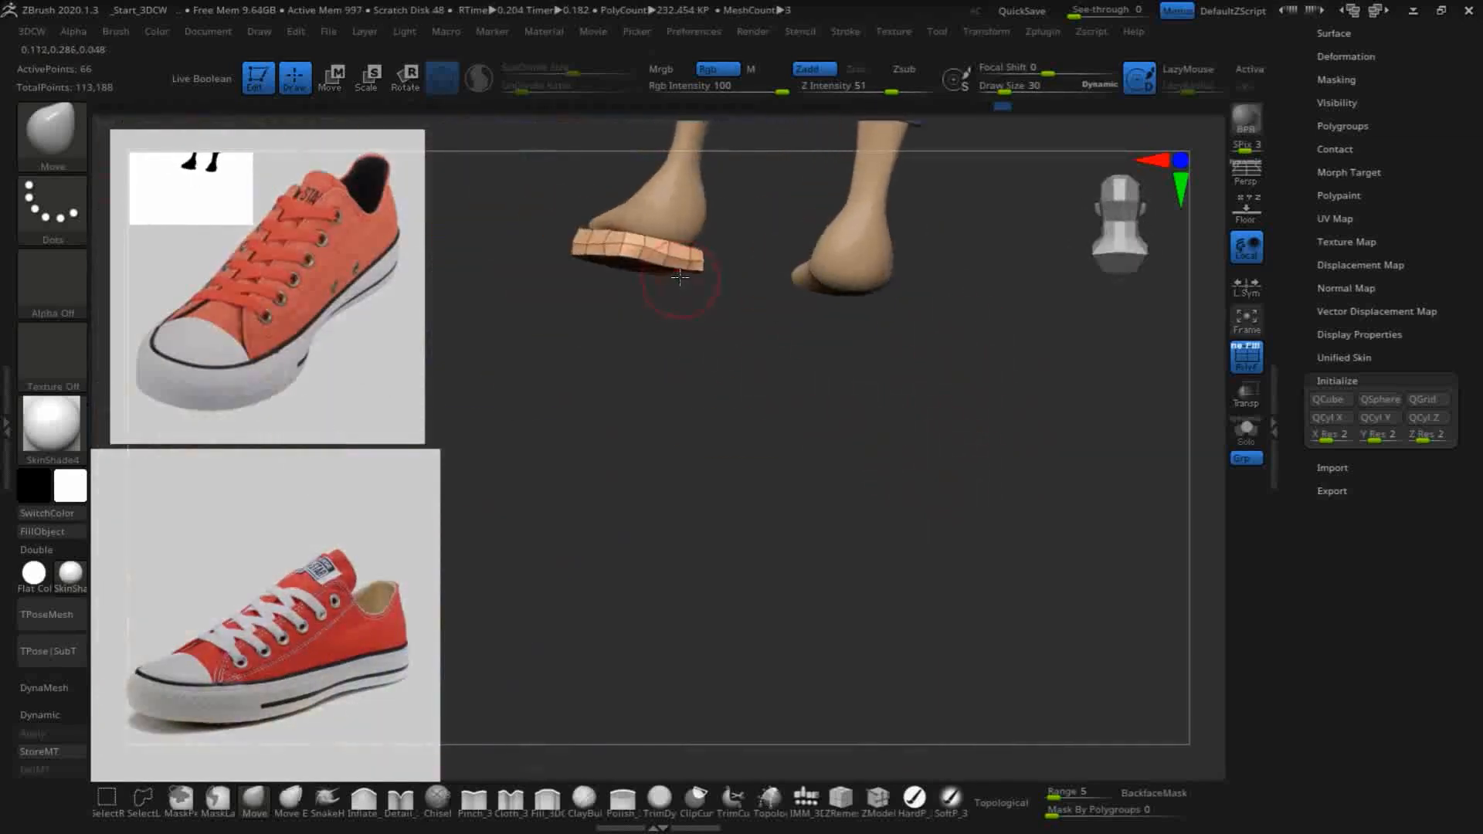
left_click_drag(760, 417, 728, 400)
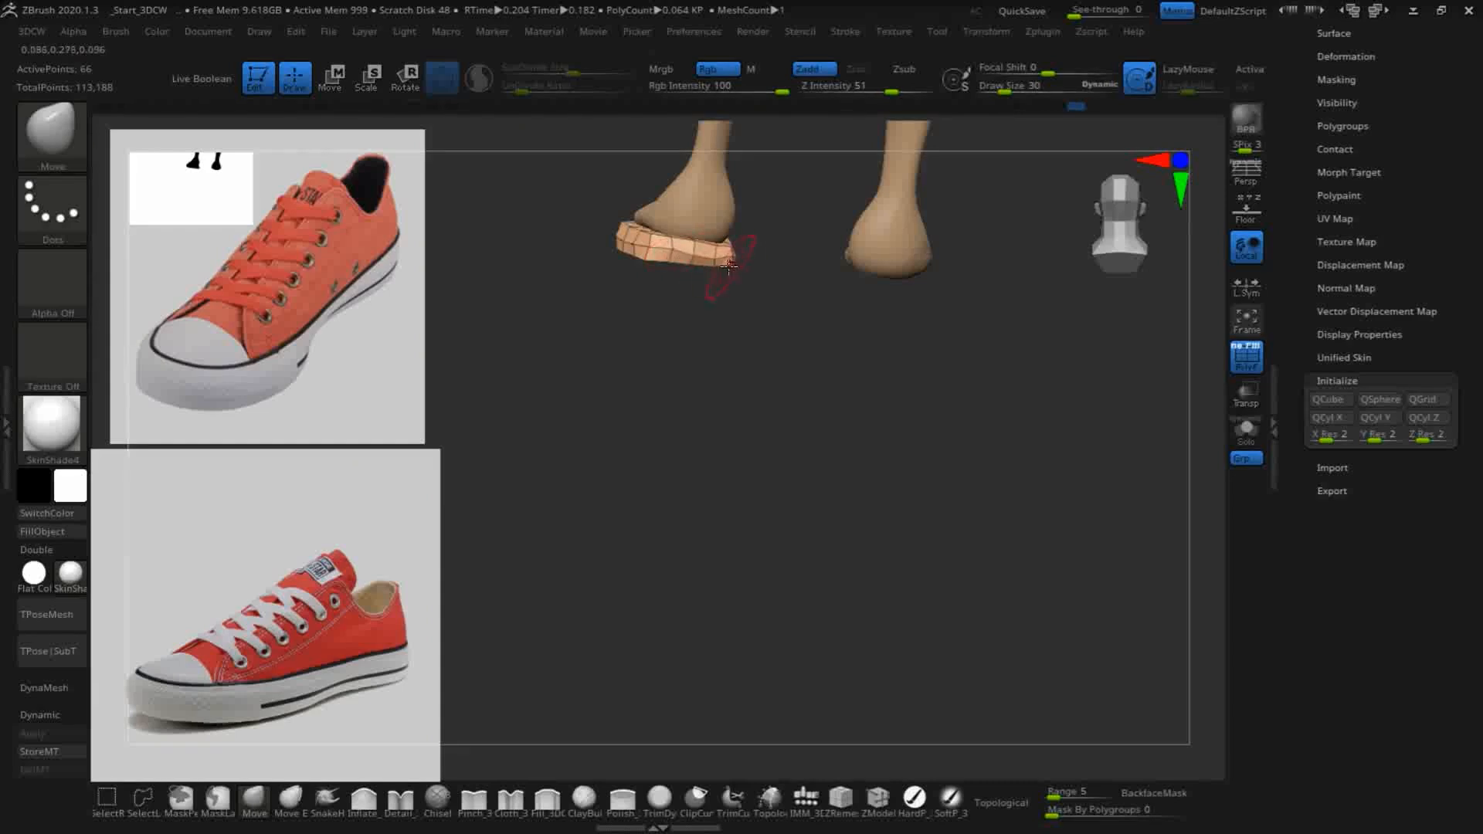
mouse_move(749, 285)
left_mouse_down()
mouse_move(728, 364)
mouse_move(729, 248)
mouse_move(718, 255)
left_mouse_up()
left_click_drag(753, 332, 720, 332)
left_click_drag(718, 253, 713, 258, "shift")
- Turn on Dynamic Subdiv for the sole and round its toe outline around the foot with the Move brush
left_click(48, 716)
mouse_move(699, 393)
left_mouse_down()
mouse_move(706, 564)
mouse_move(685, 523)
mouse_move(686, 441)
mouse_move(667, 421)
mouse_move(652, 490)
mouse_move(612, 405)
mouse_move(626, 384)
mouse_move(870, 489)
mouse_move(937, 434)
mouse_move(812, 530)
mouse_move(755, 503)
mouse_move(735, 590)
mouse_move(758, 569)
mouse_move(715, 569)
mouse_move(721, 324)
mouse_move(752, 304)
left_mouse_up()
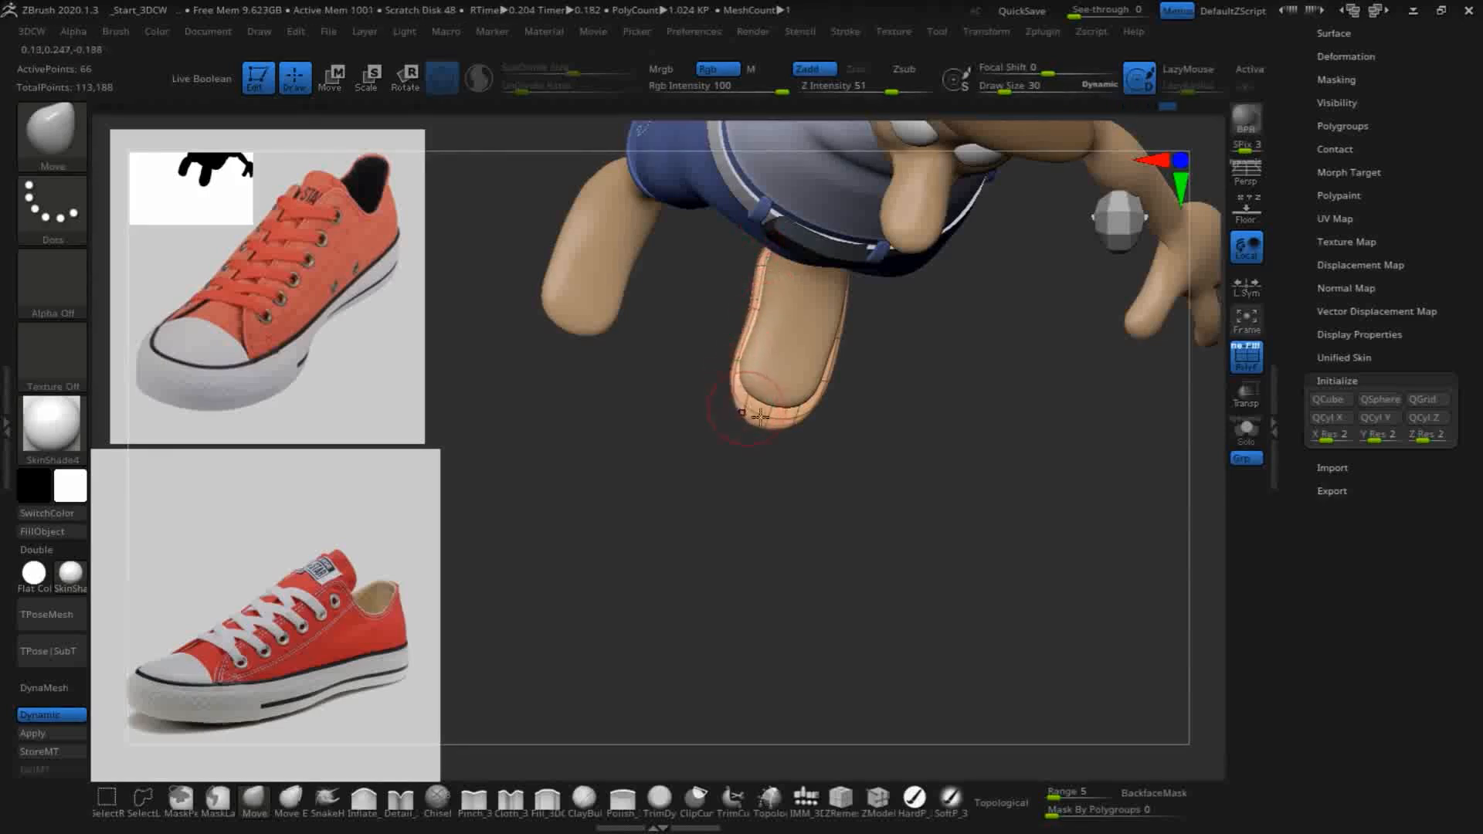
left_click_drag(817, 500, 818, 480)
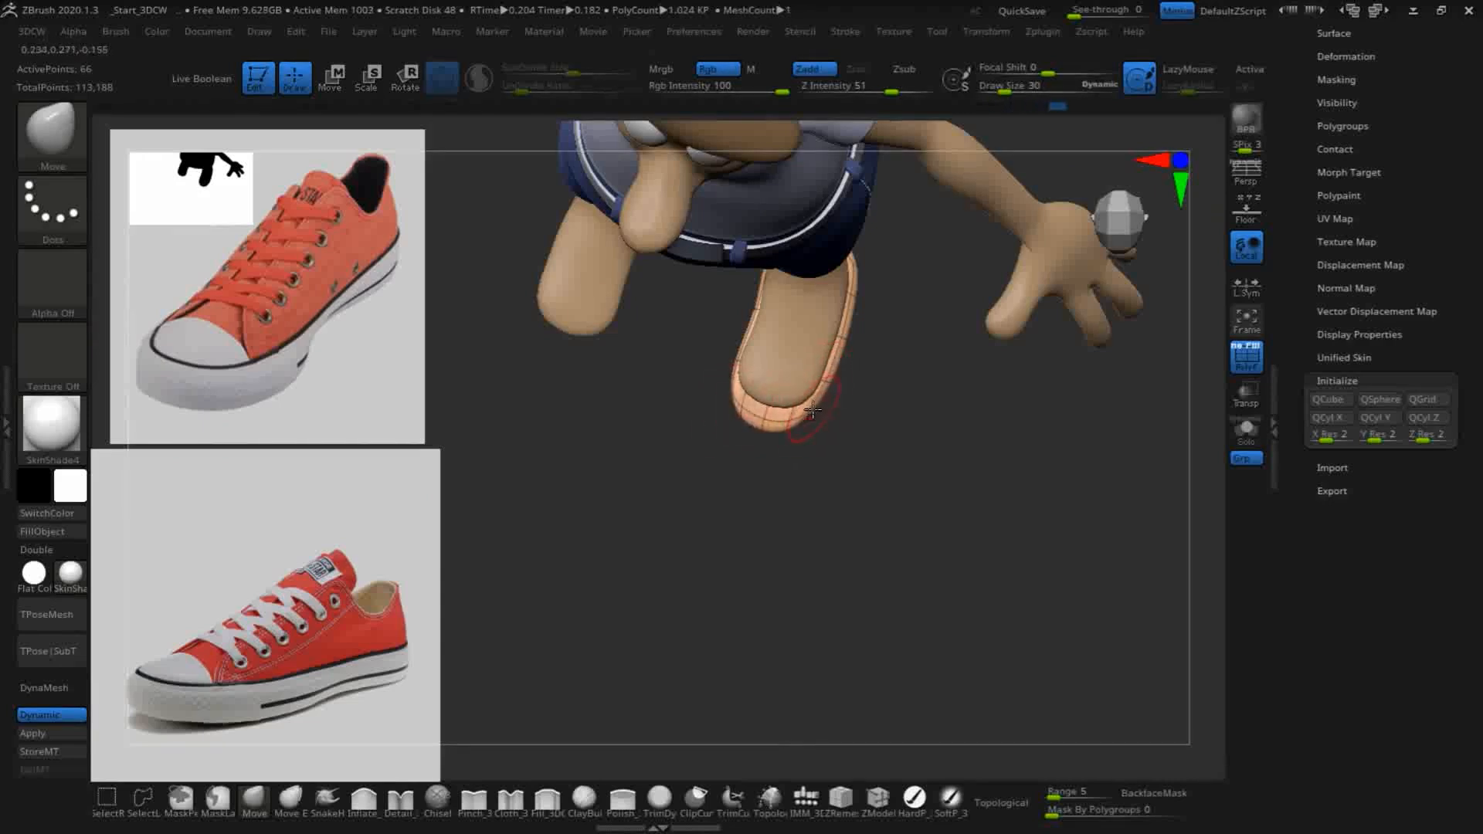
mouse_move(987, 292)
left_mouse_down()
mouse_move(824, 490)
mouse_move(837, 410)
mouse_move(887, 448)
mouse_move(857, 465)
mouse_move(874, 496)
mouse_move(935, 522)
left_mouse_up()
- Even out the smoothed sole's heel and long side edges with the Move brush, following the underside of the foot
left_click_drag(994, 474, 995, 452, "shift")
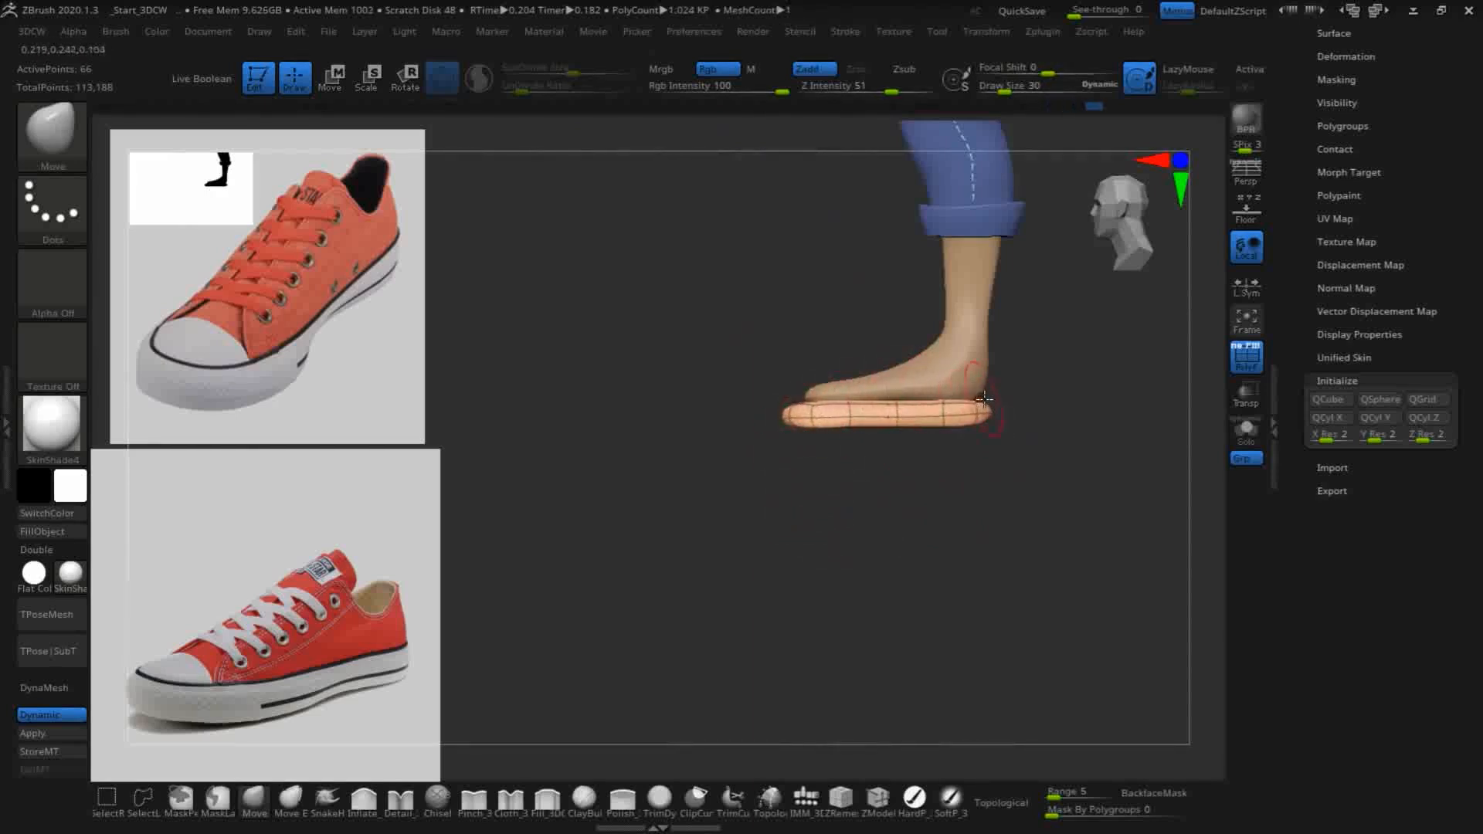
mouse_move(904, 530)
left_mouse_down()
mouse_move(818, 550)
mouse_move(970, 454)
left_mouse_up()
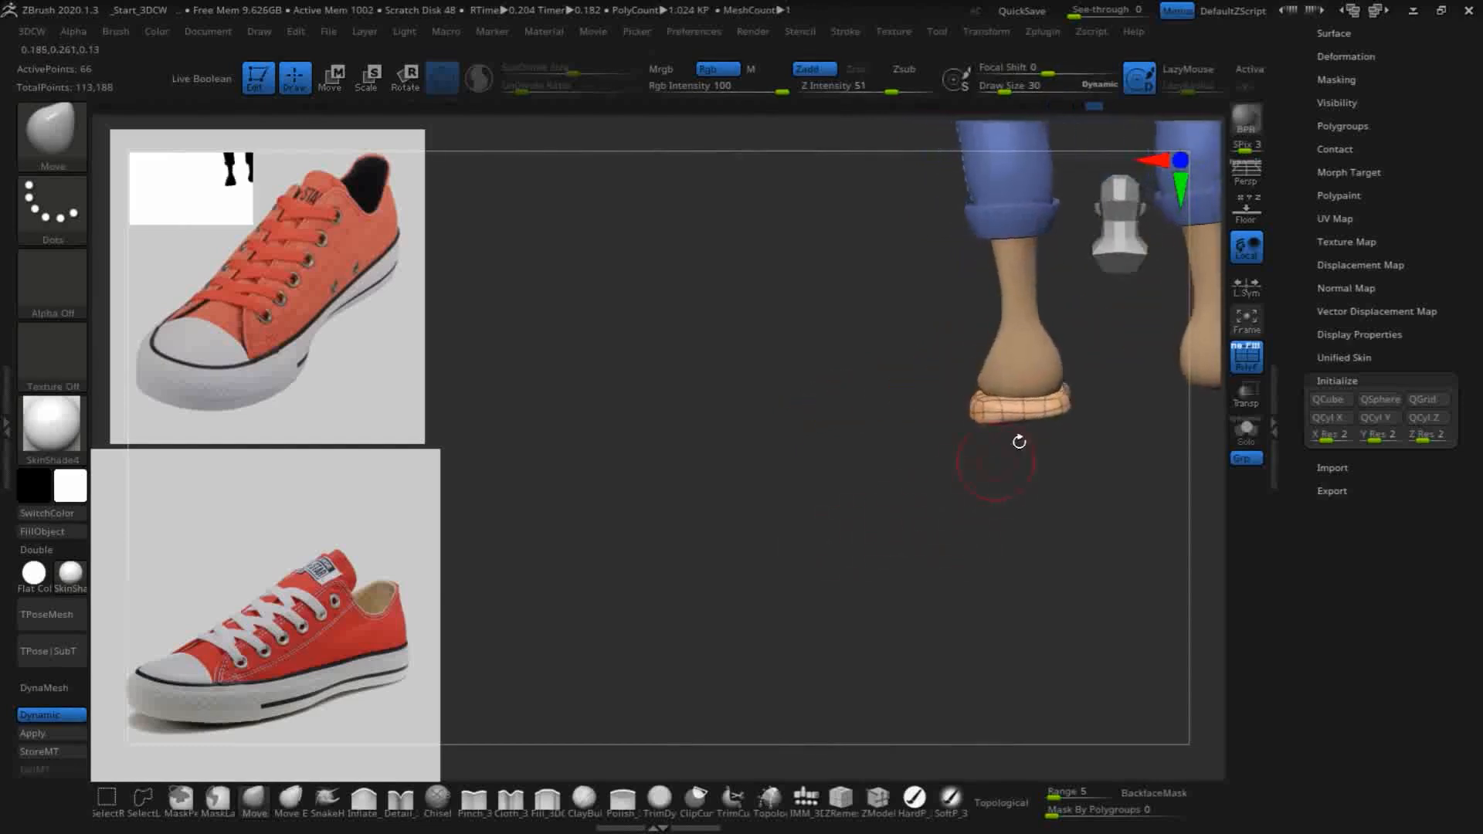
mouse_move(825, 496)
left_mouse_down()
mouse_move(821, 414)
mouse_move(821, 484)
left_mouse_up()
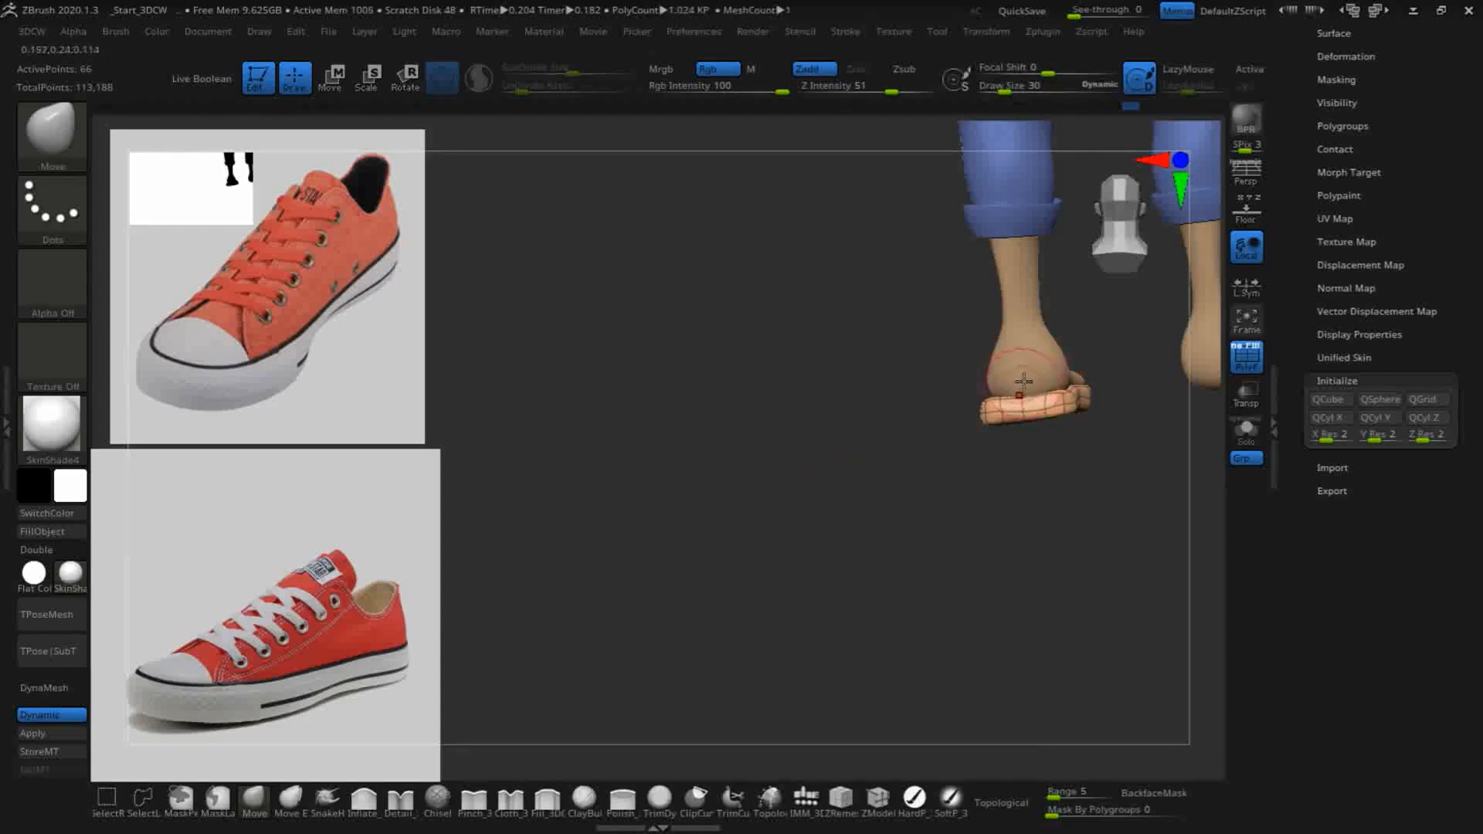
left_click_drag(1054, 550, 1023, 424)
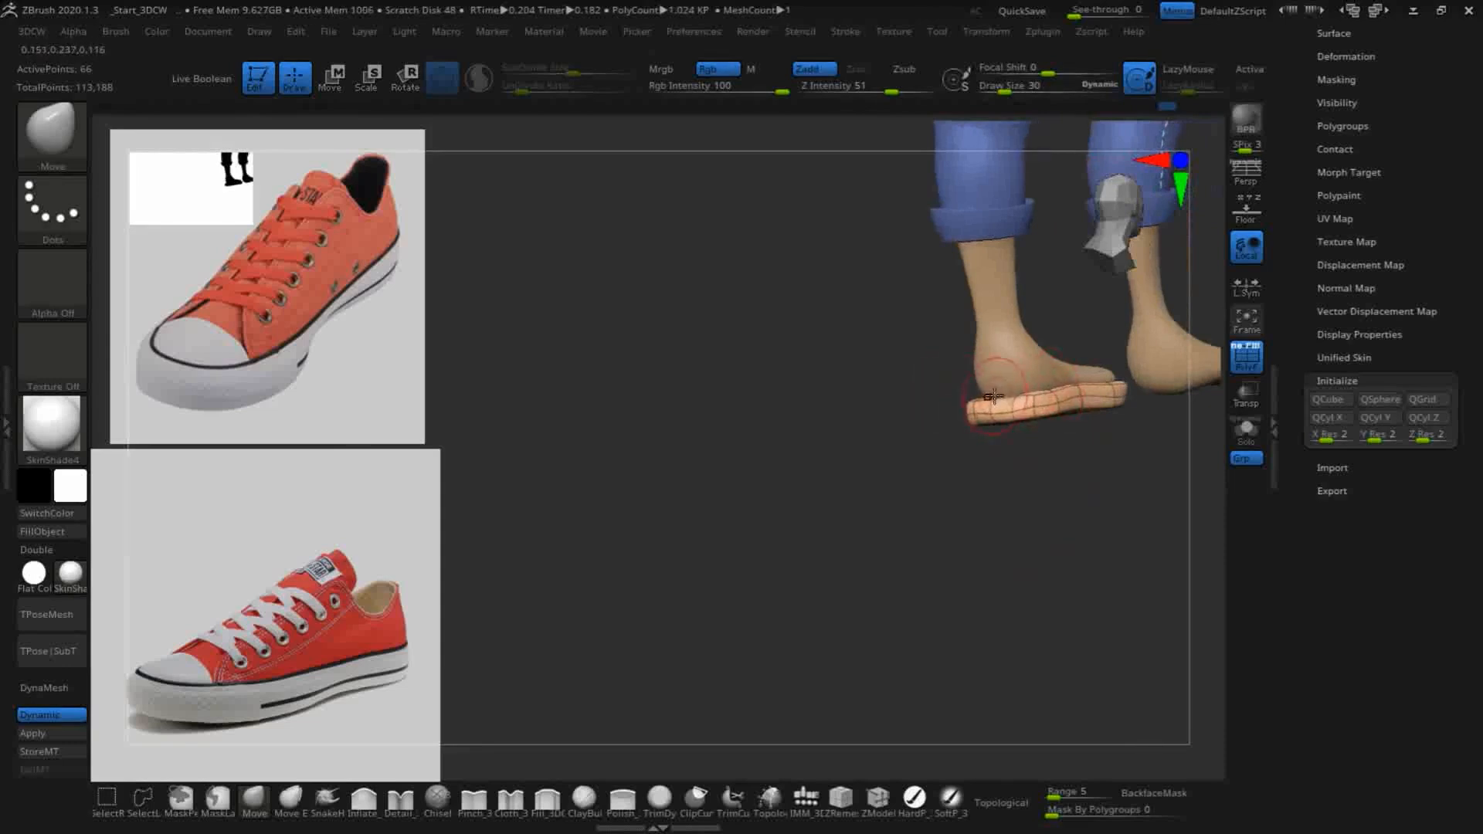
left_click_drag(973, 522, 973, 490)
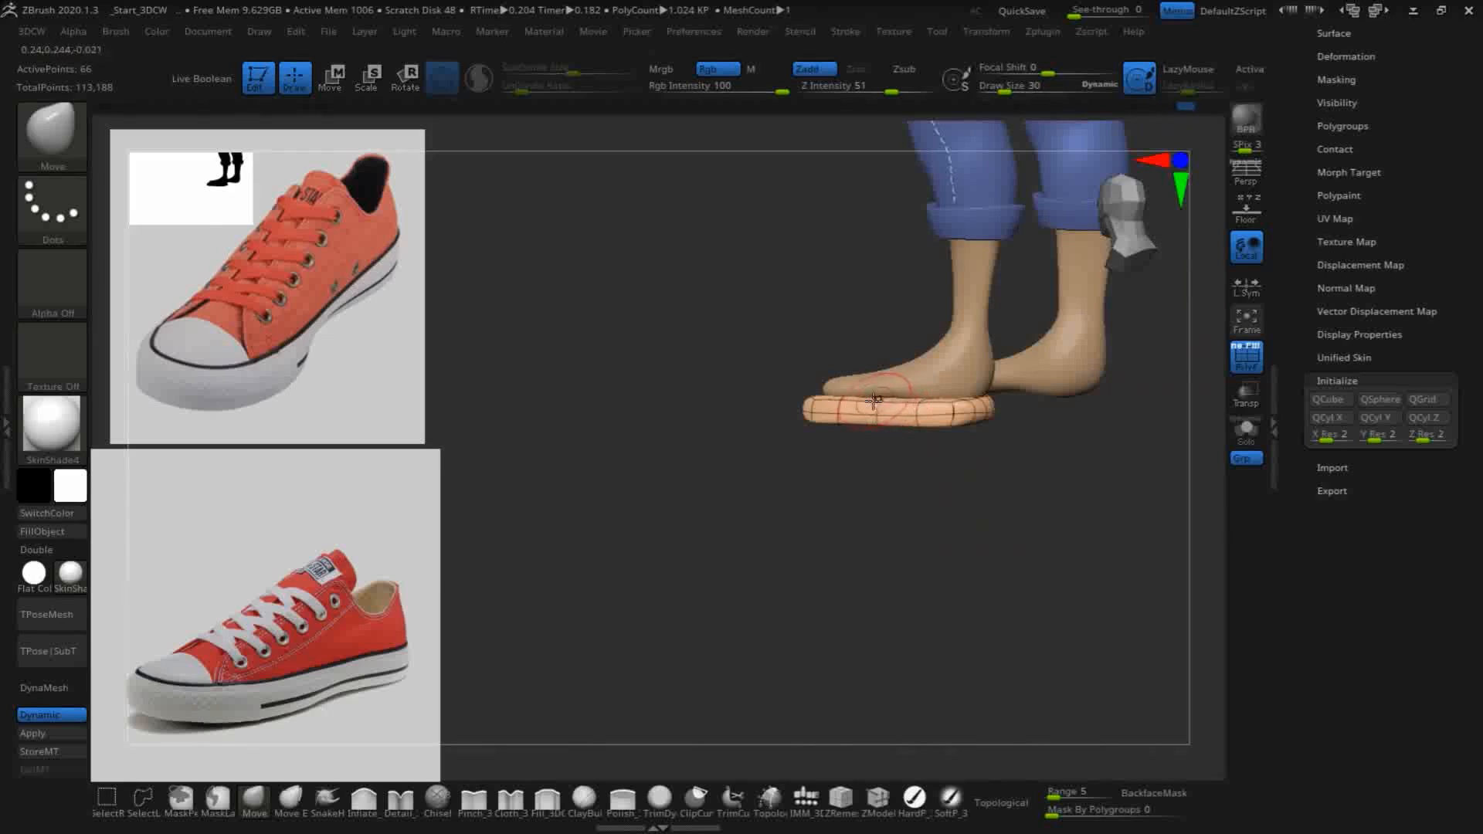
left_click_drag(910, 554, 877, 536)
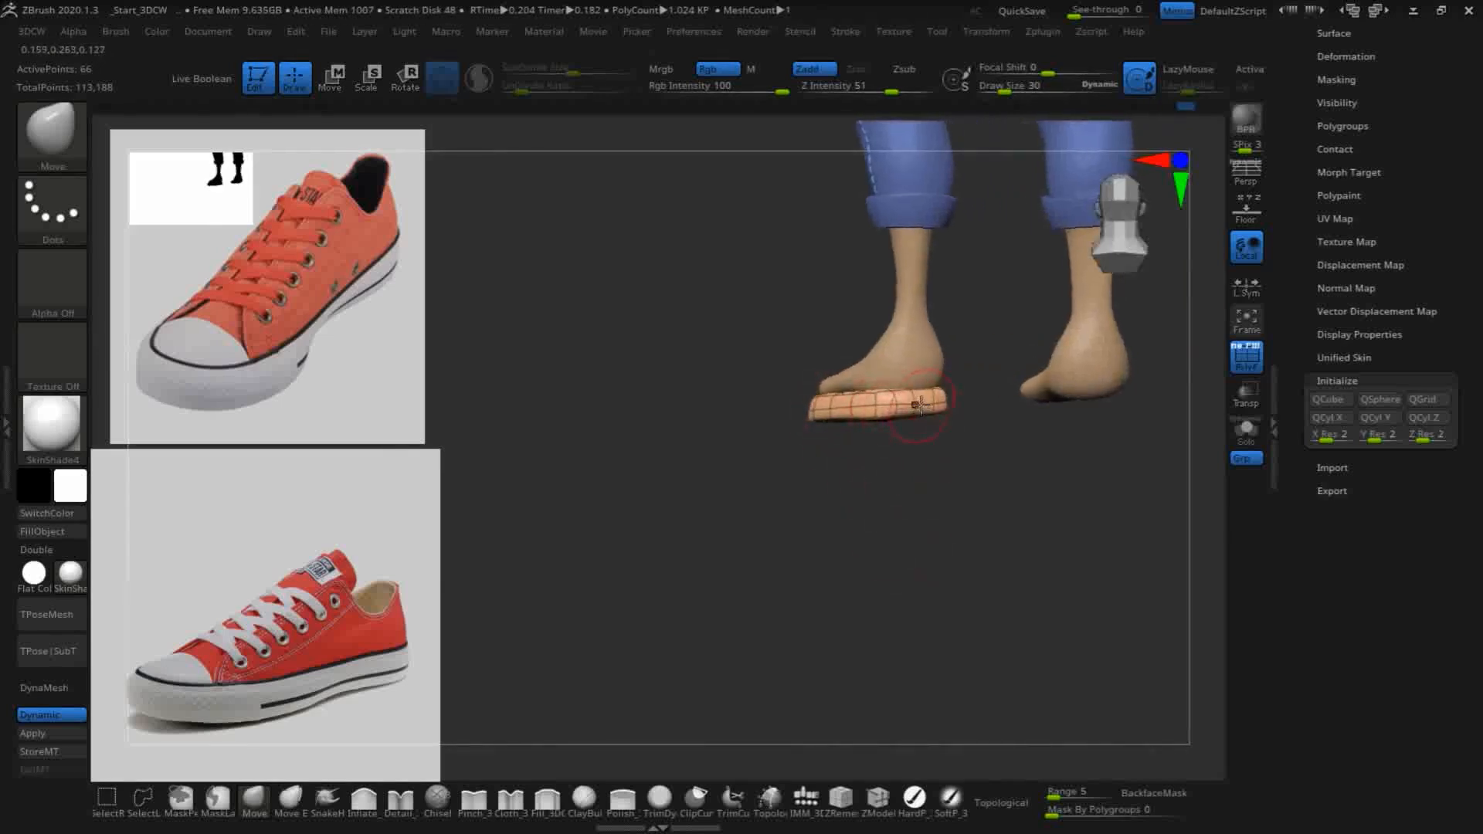
left_click_drag(783, 519, 960, 471)
left_click_drag(827, 563, 879, 397, "shift")
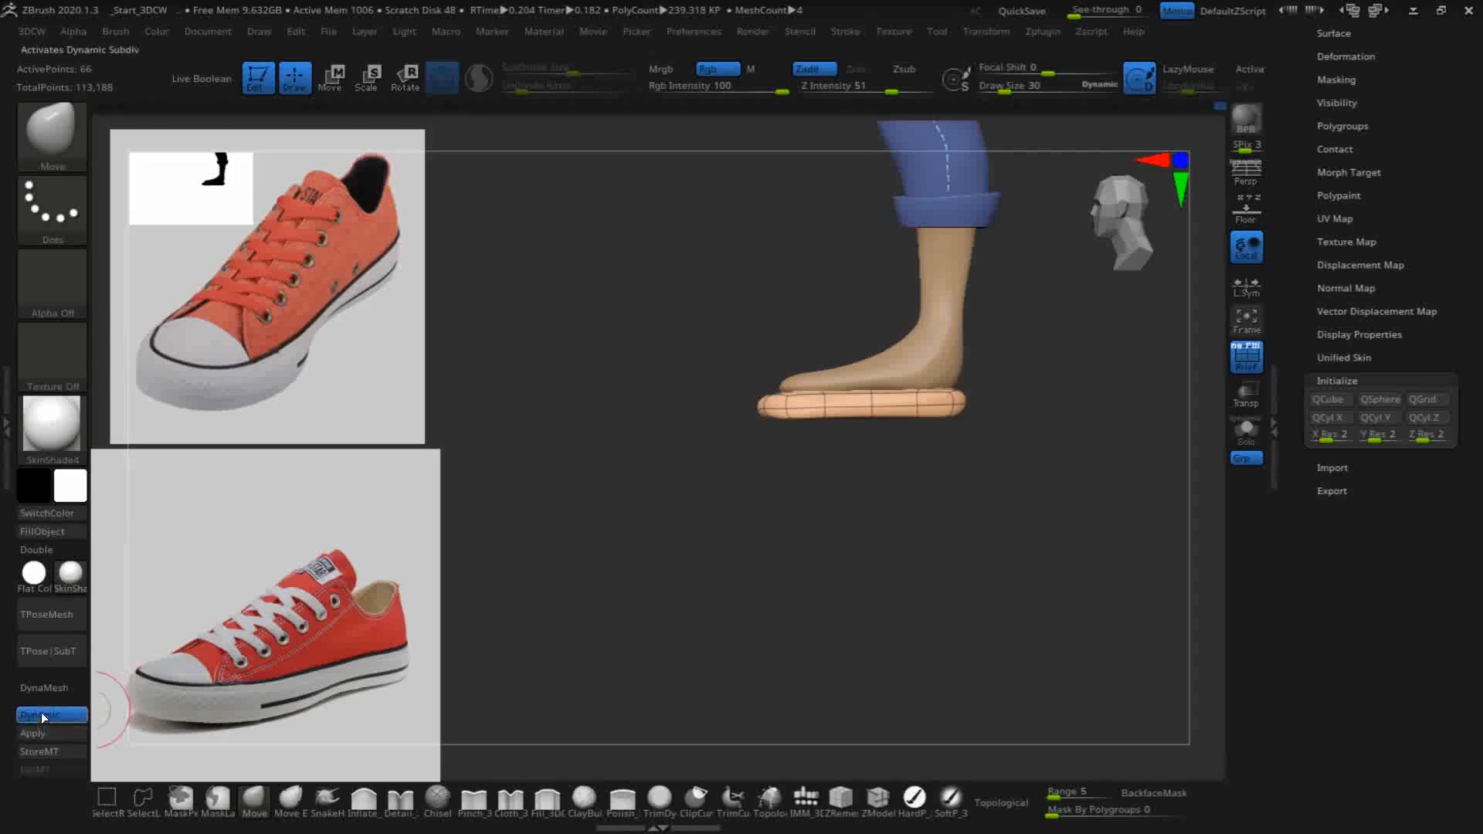
- Turn off Dynamic Subdiv and crease the complete edge loops around the sole's upper and lower rims with ZModeler's Crease EdgeLoop Complete
key("shift+d")
left_click_drag(751, 560, 897, 719)
left_click_drag(980, 585, 1021, 548, "alt")
left_click_drag(917, 630, 921, 670, "alt")
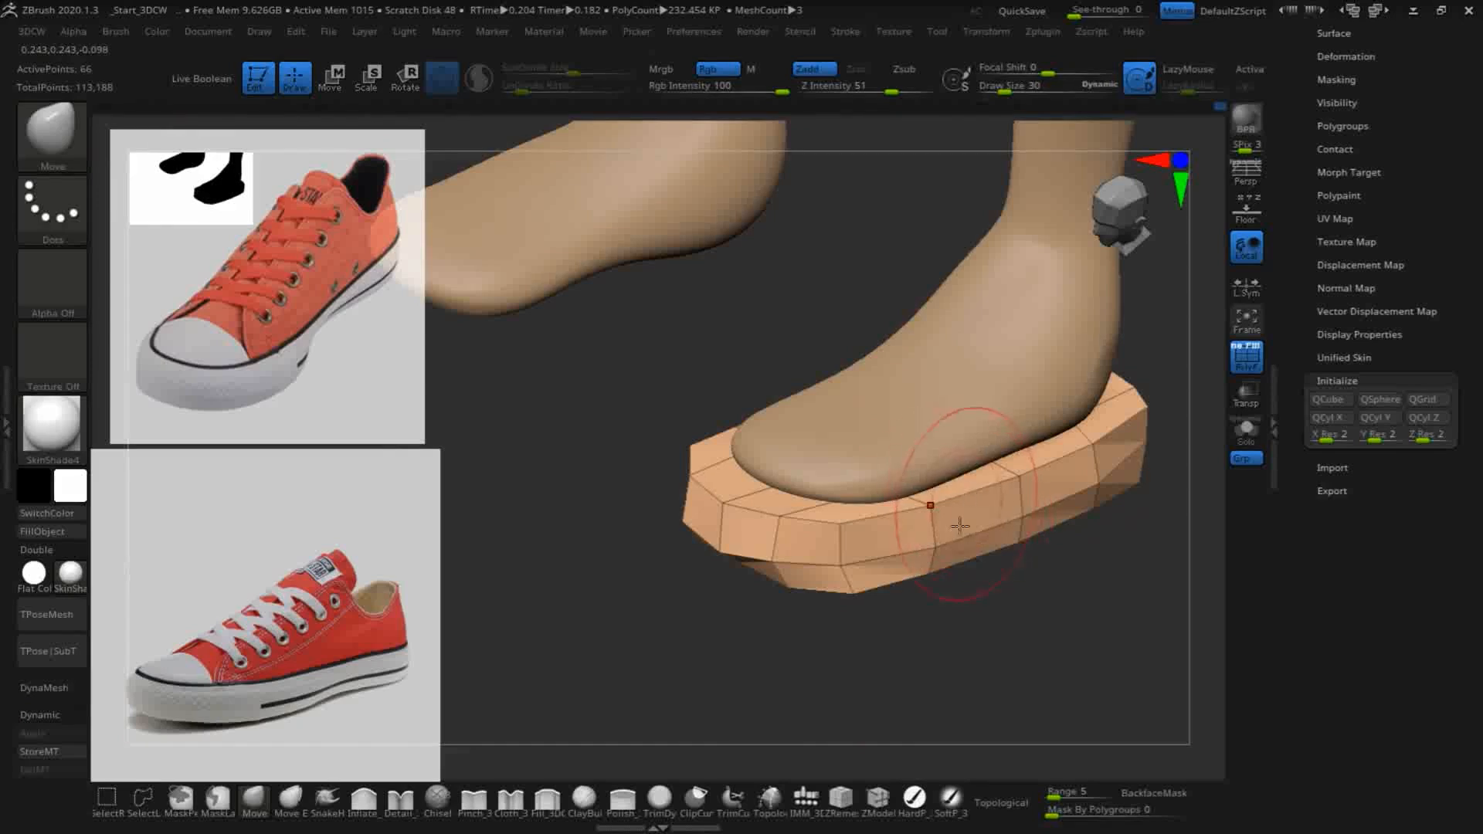
left_click(877, 800)
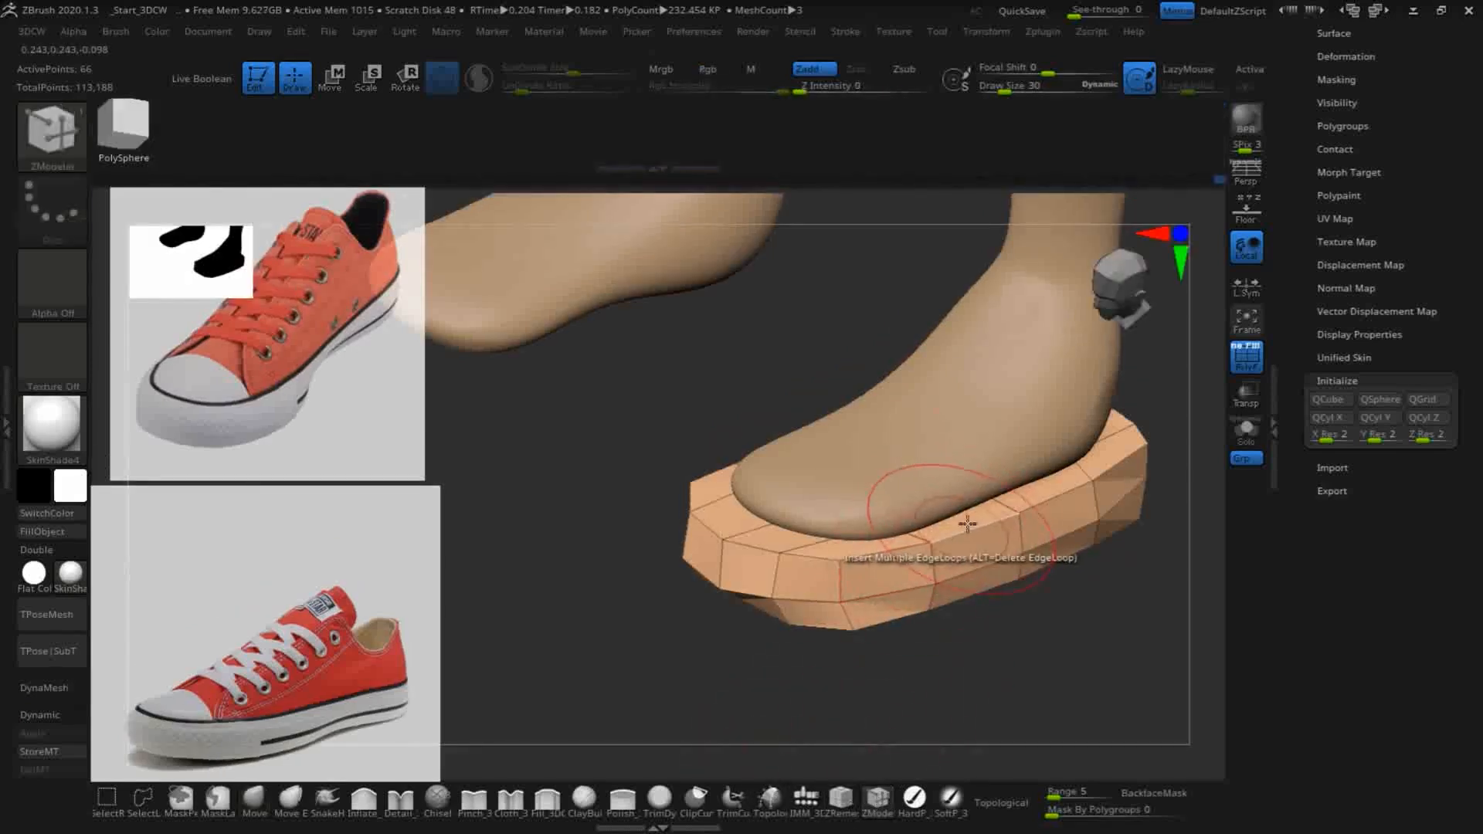
key("space")
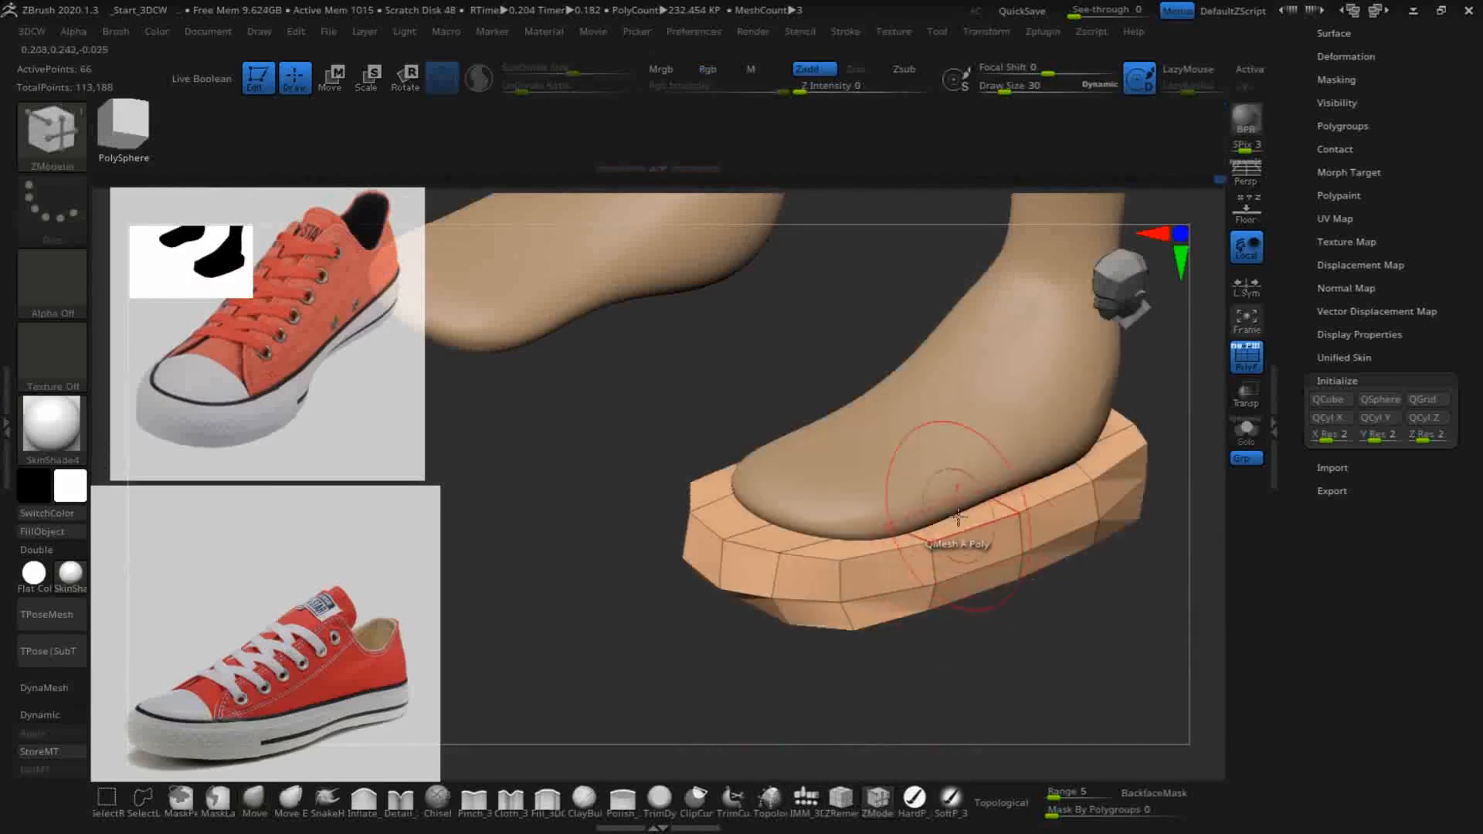
key("space")
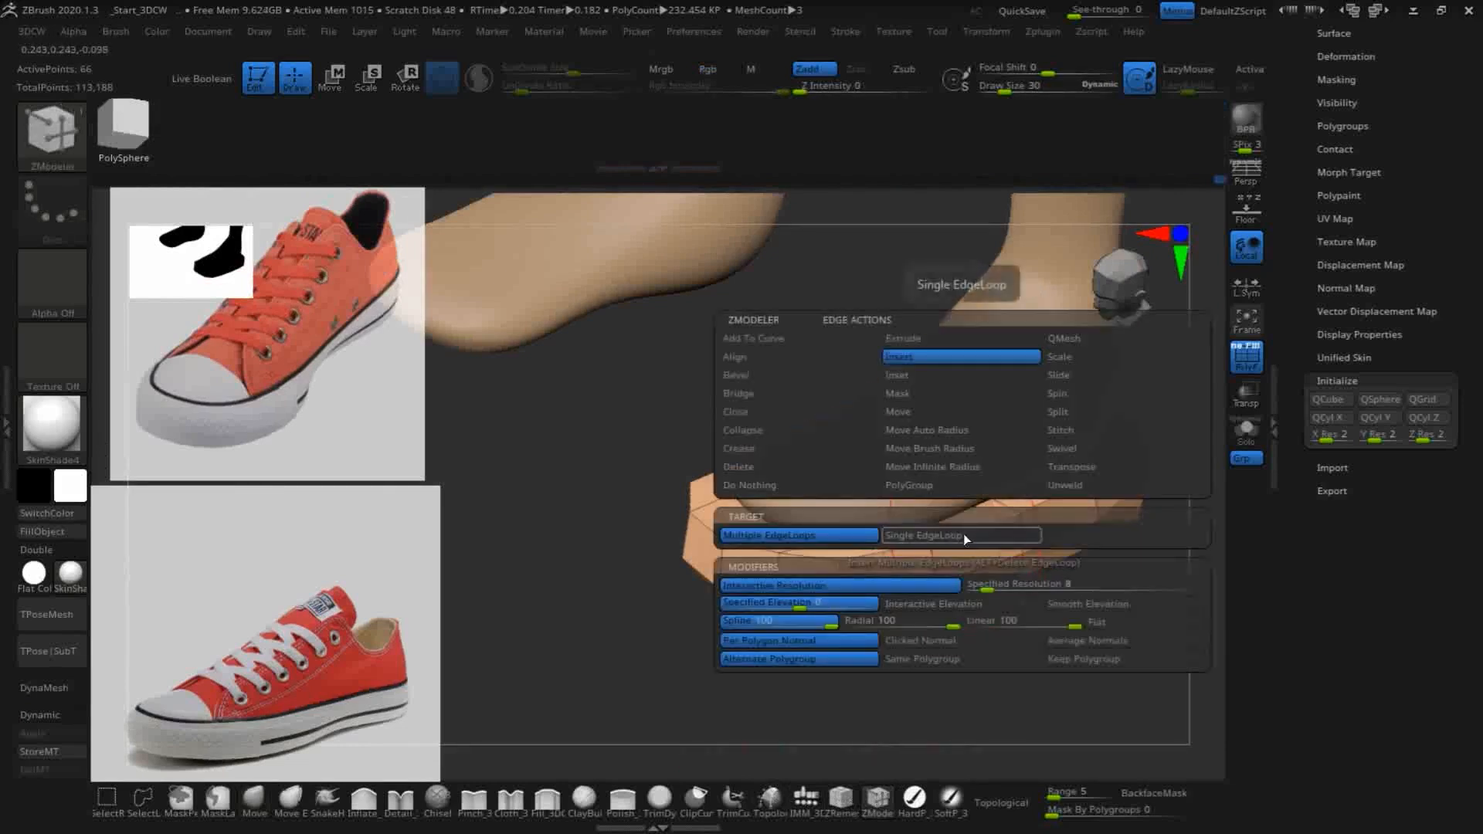
left_click(747, 447)
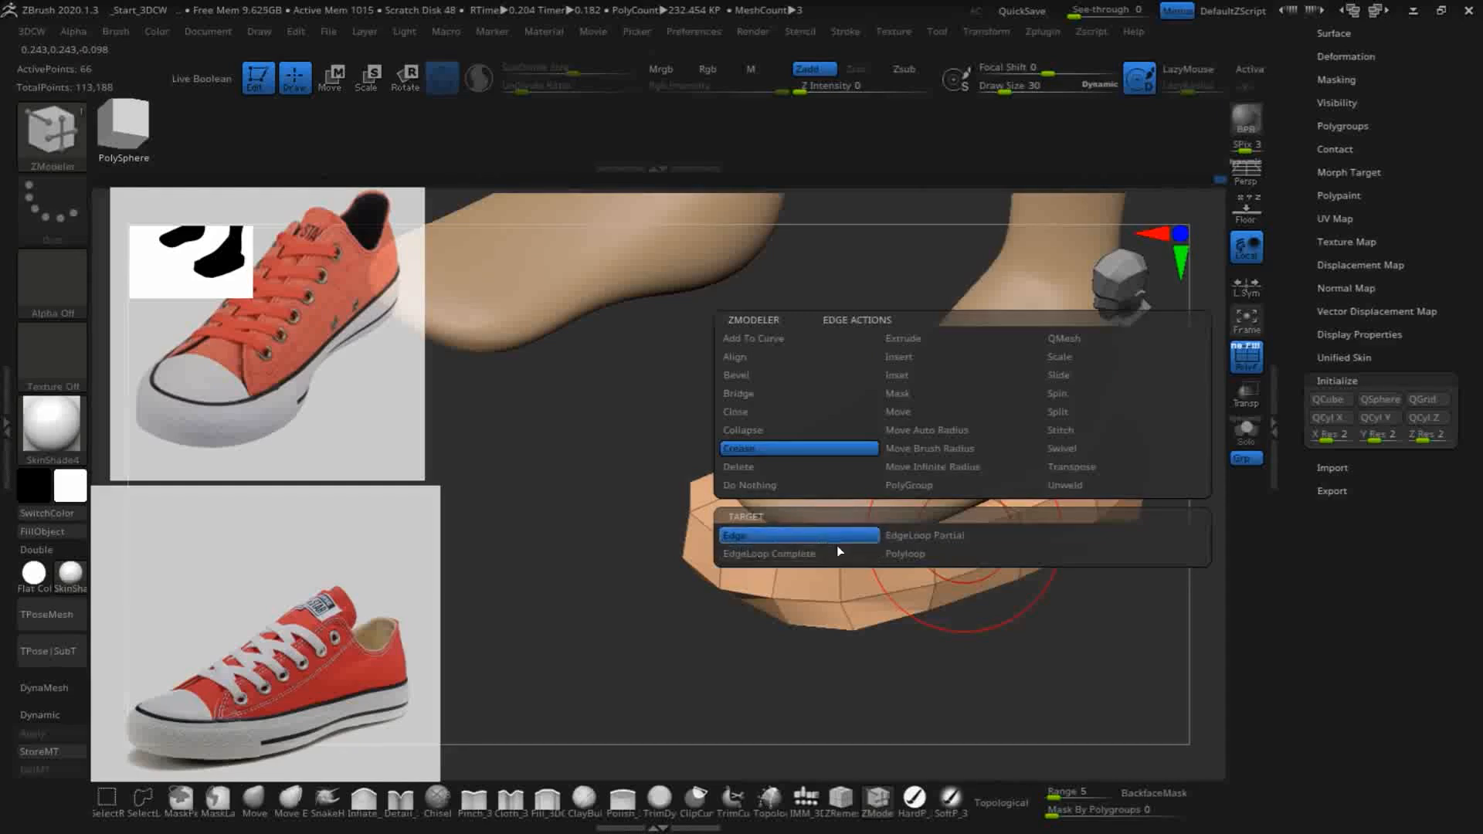
left_click(765, 553)
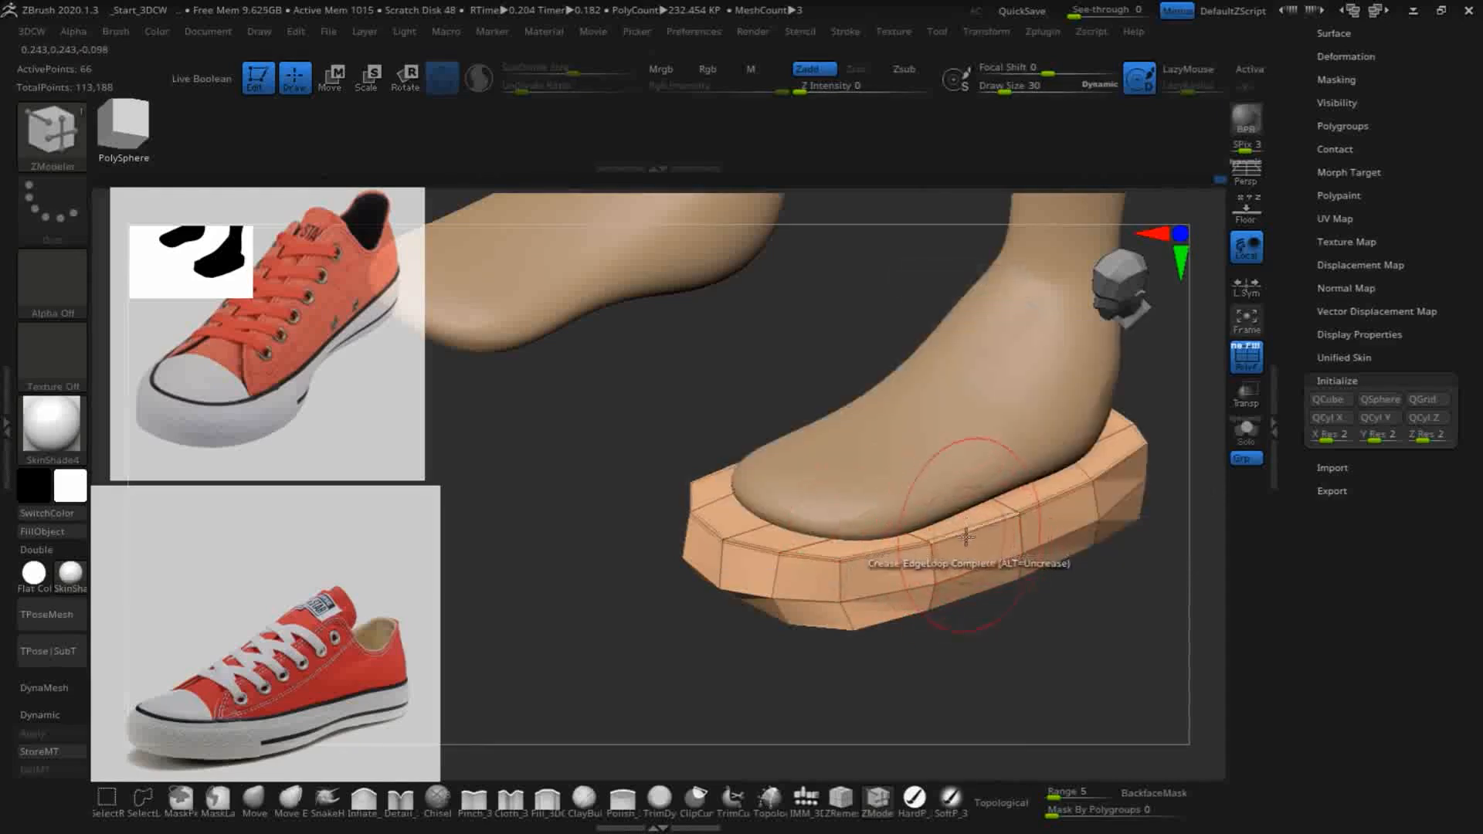
left_click(909, 615)
- Try subdividing the sole mesh once to check how the creased rims hold
left_click_drag(924, 675, 1040, 531)
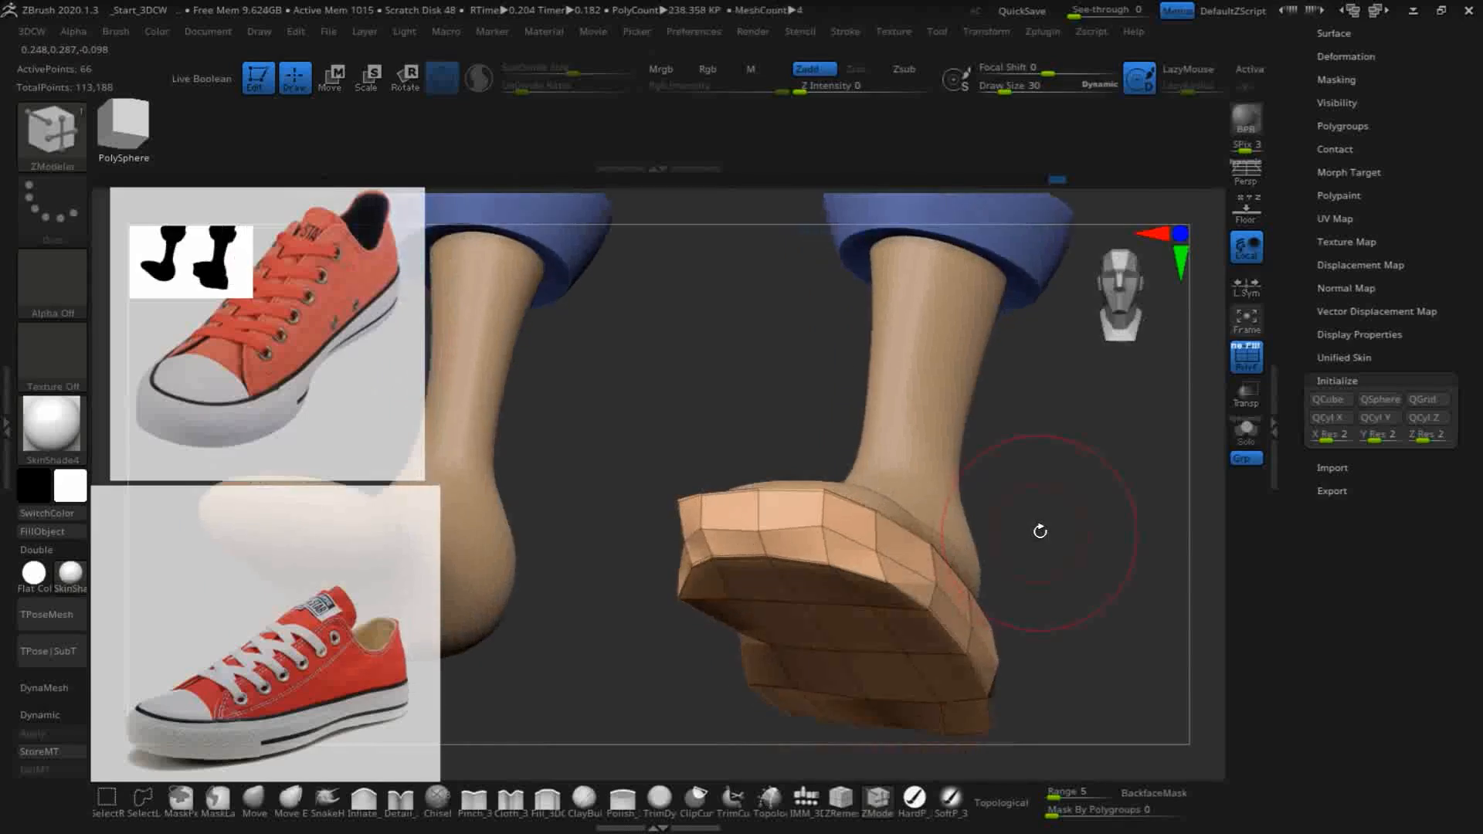
key("ctrl+d")
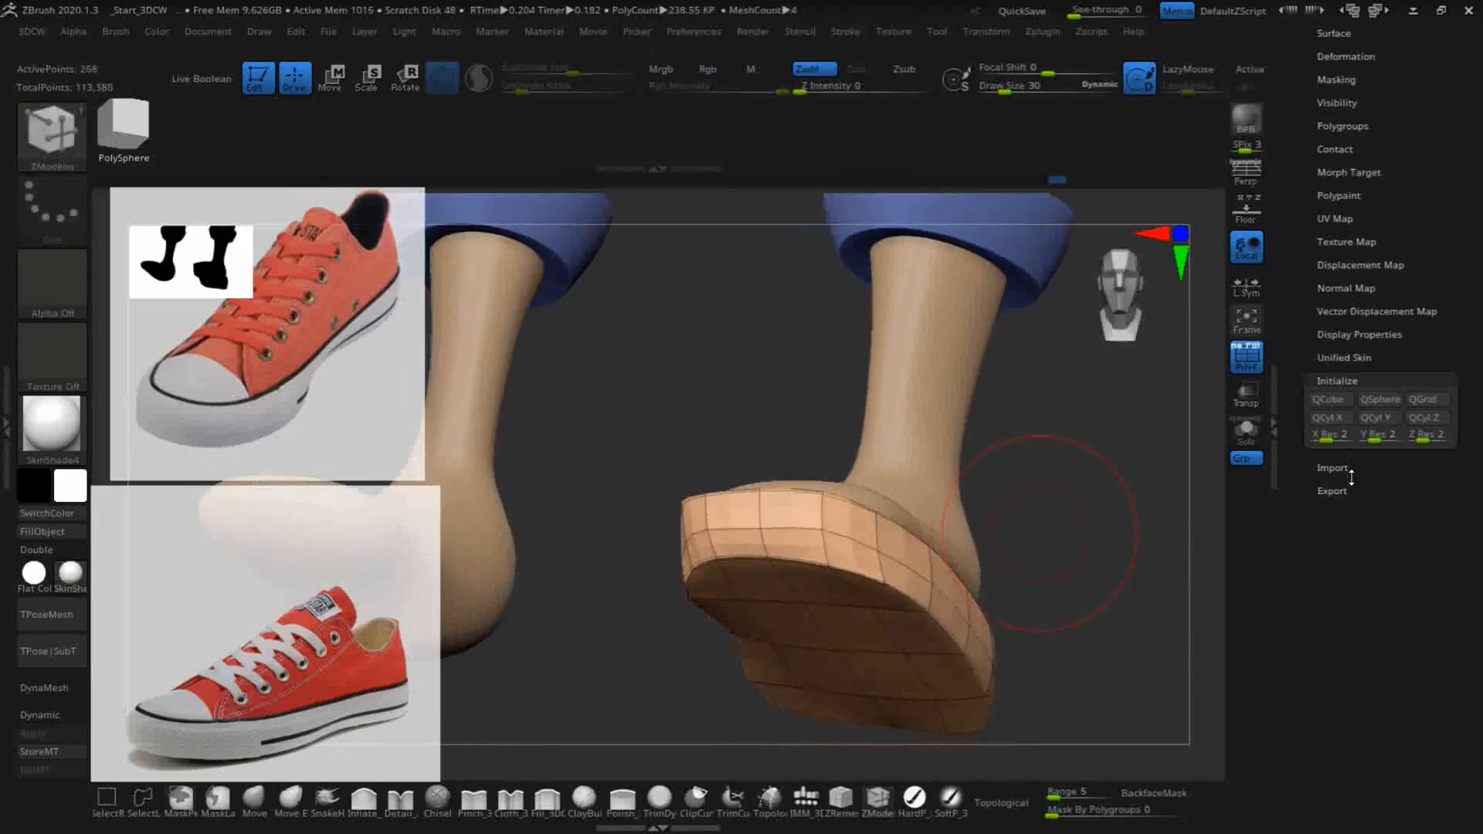
left_click_drag(1098, 505, 648, 680)
left_click(792, 506)
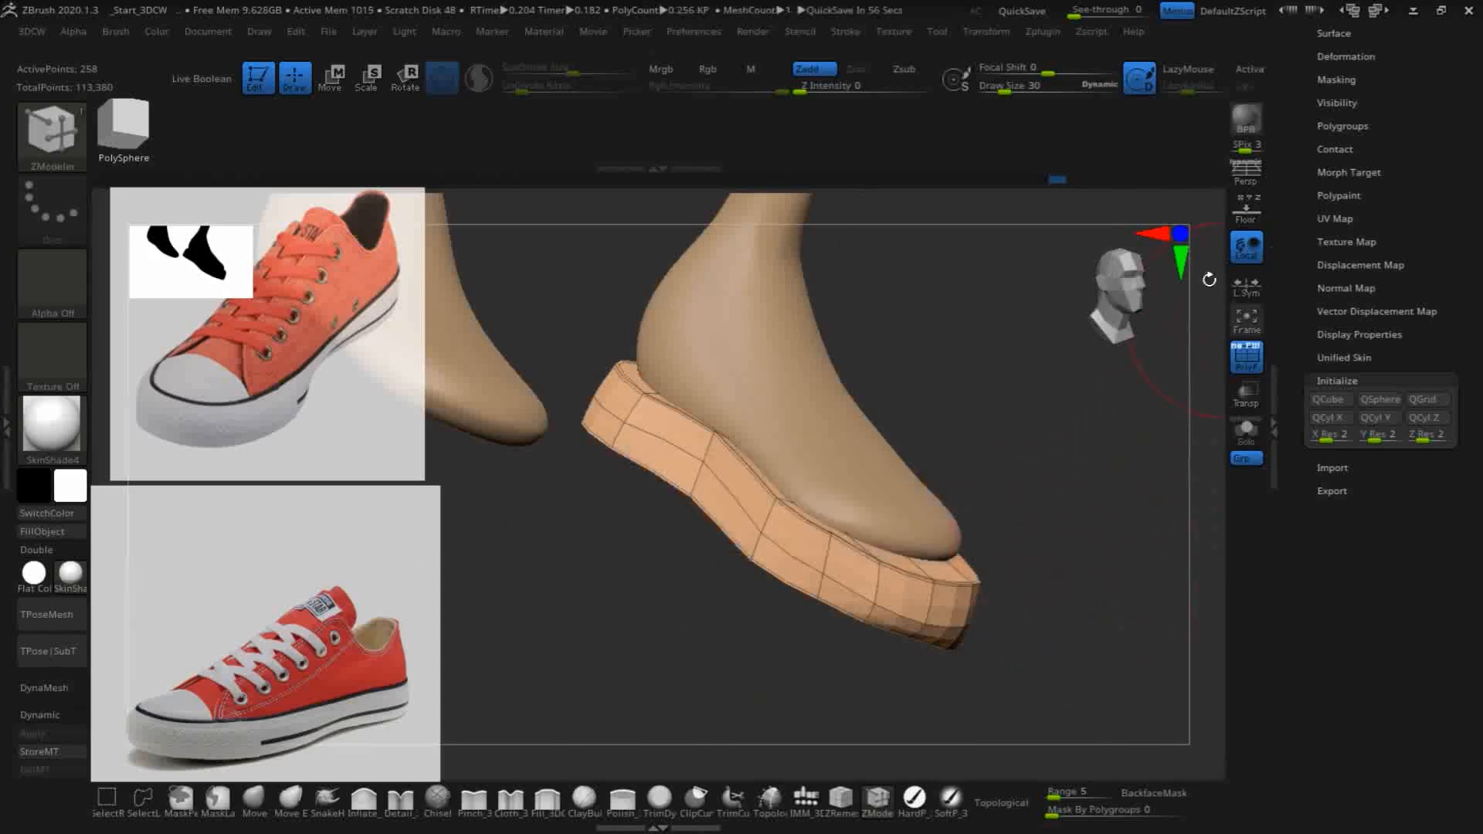
key("ctrl")
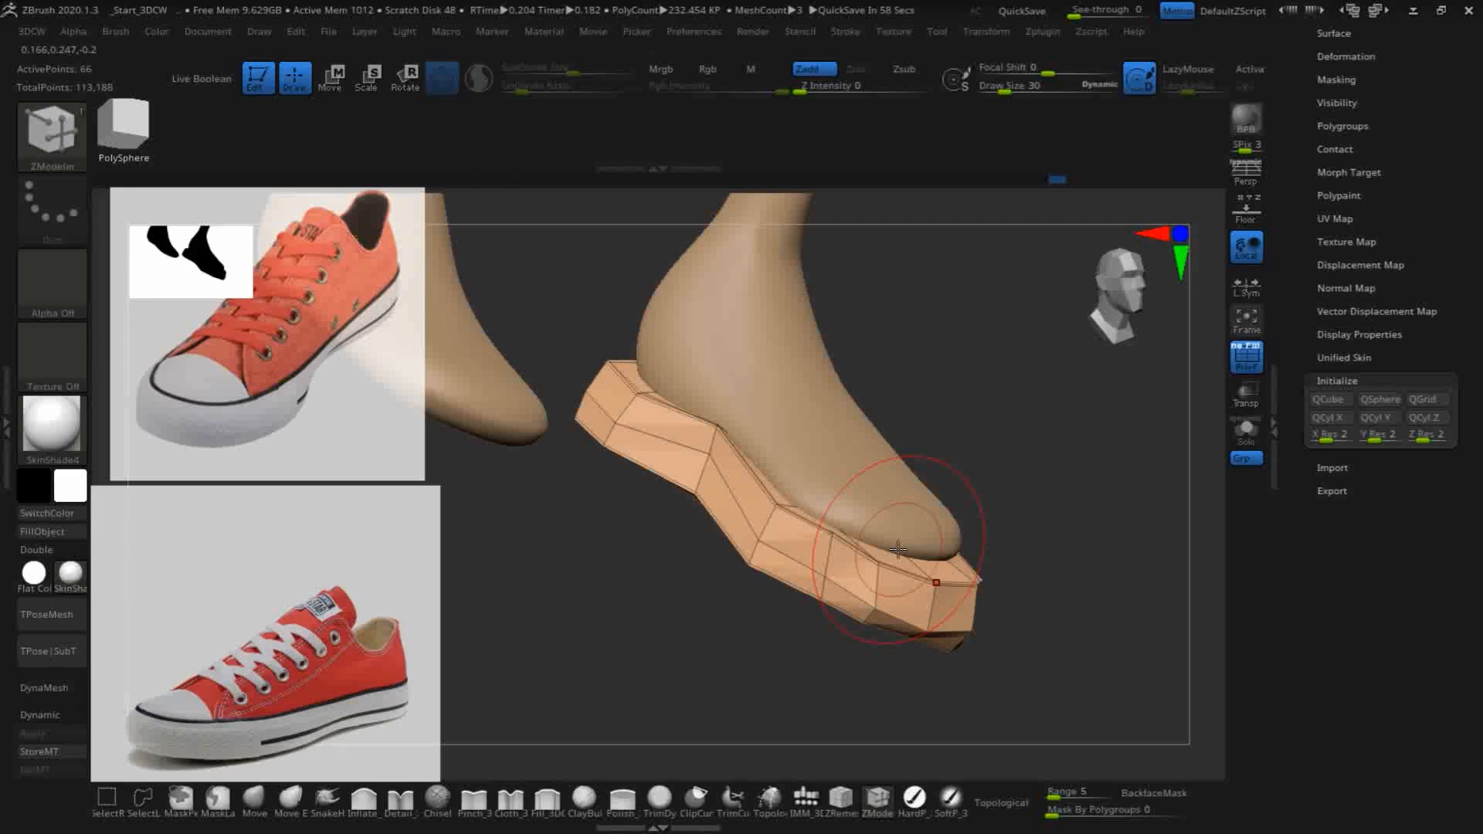
- Compare the creased sole with and without Dynamic Subdiv from the front and underneath
key("d")
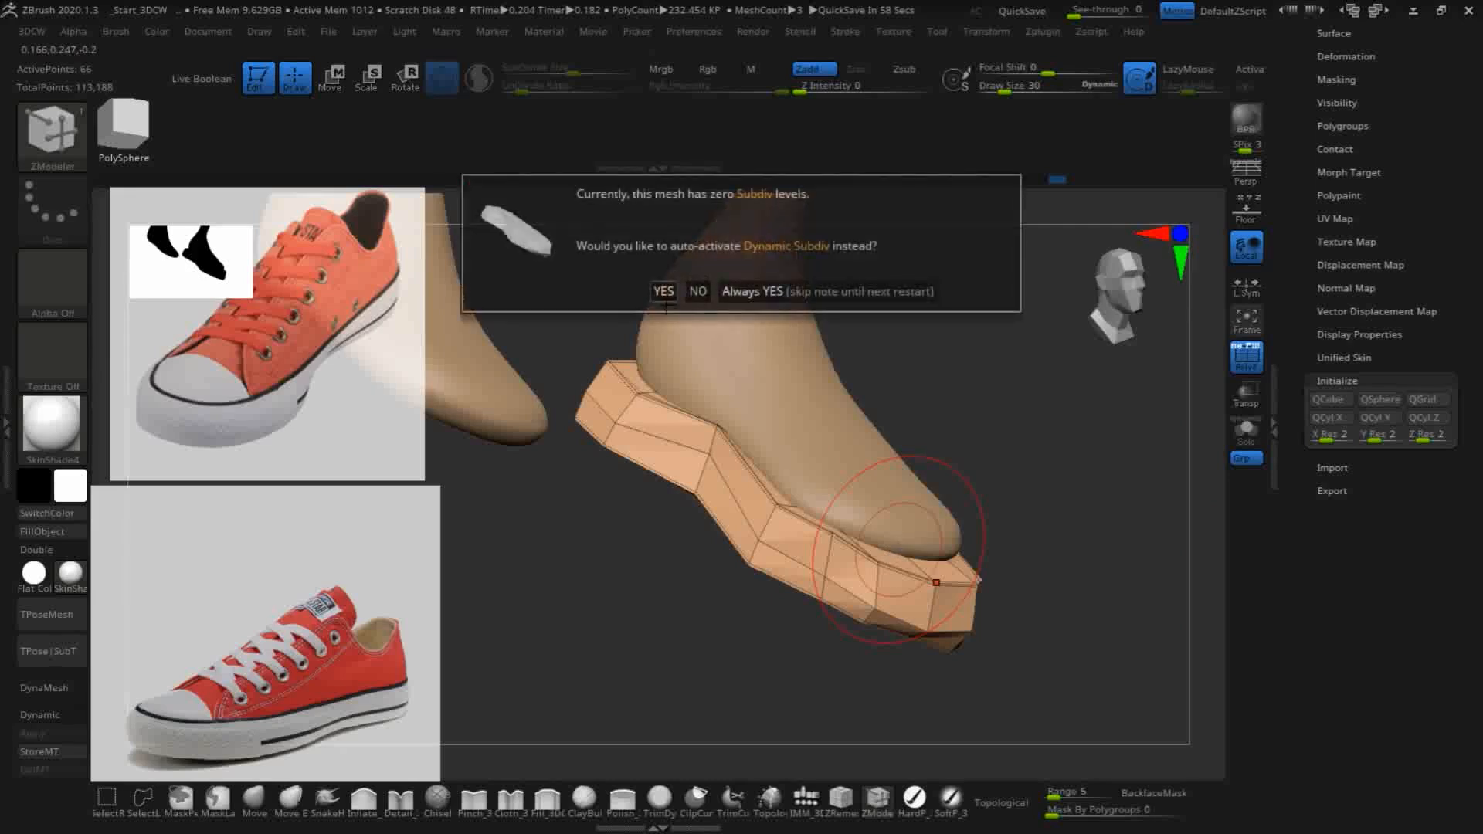
left_click(666, 292)
left_click_drag(1060, 495, 1079, 420)
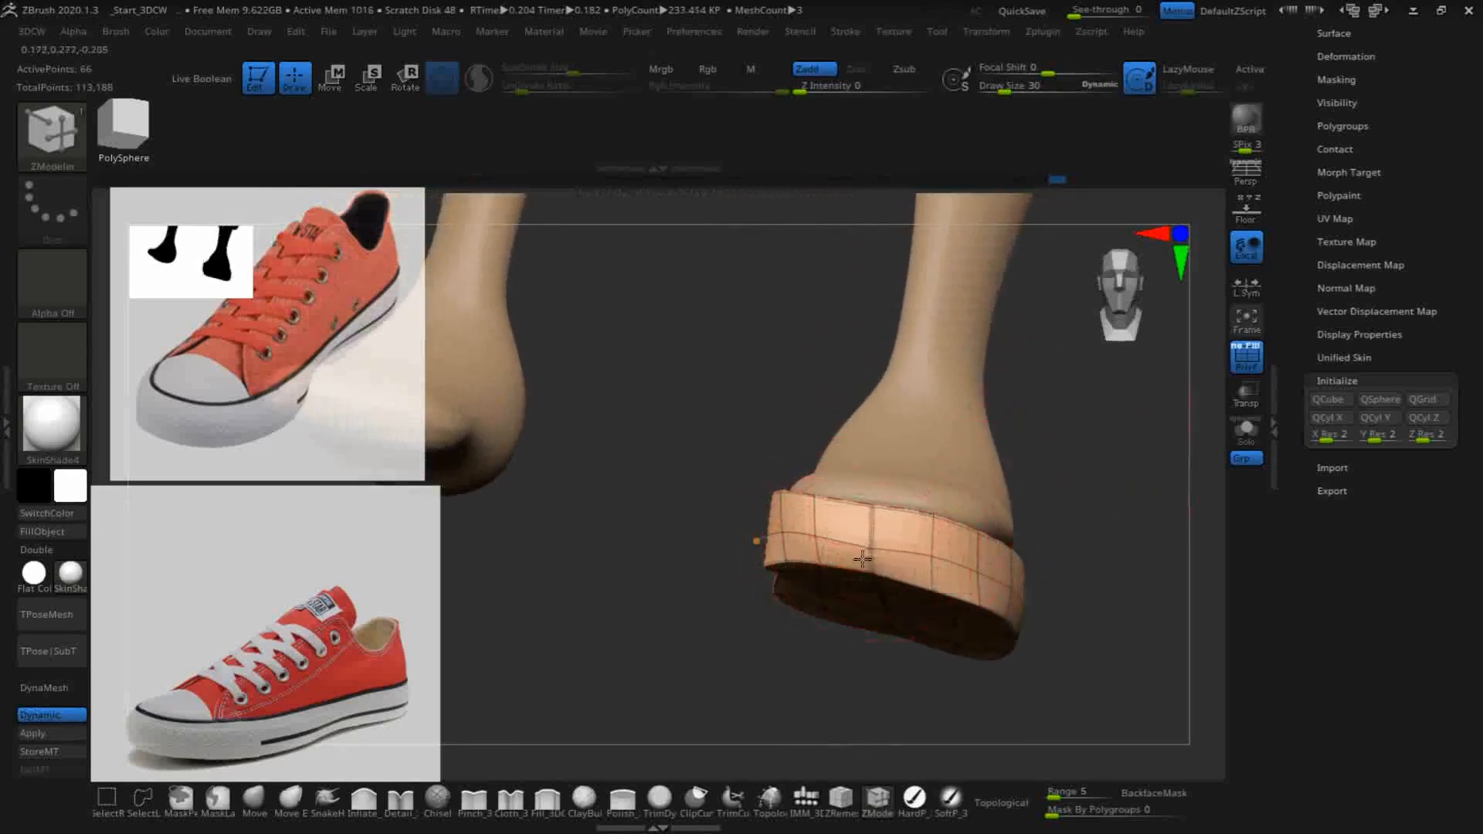
key("shift+d")
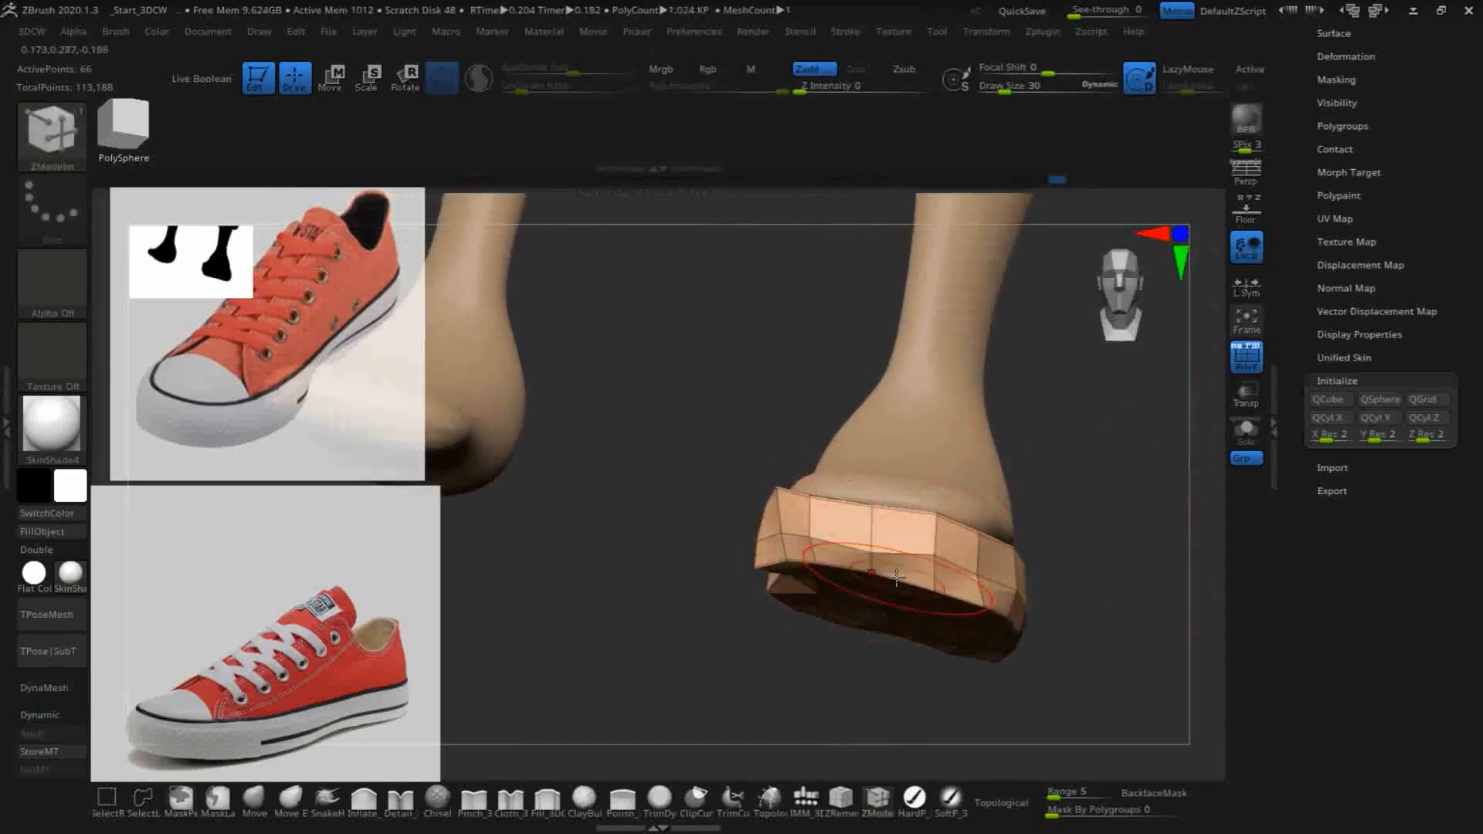
- Refine the creased sole's toe and side outline around the foot with the Move brush while Dynamic Subdiv is on
left_click(255, 801)
left_click(36, 714)
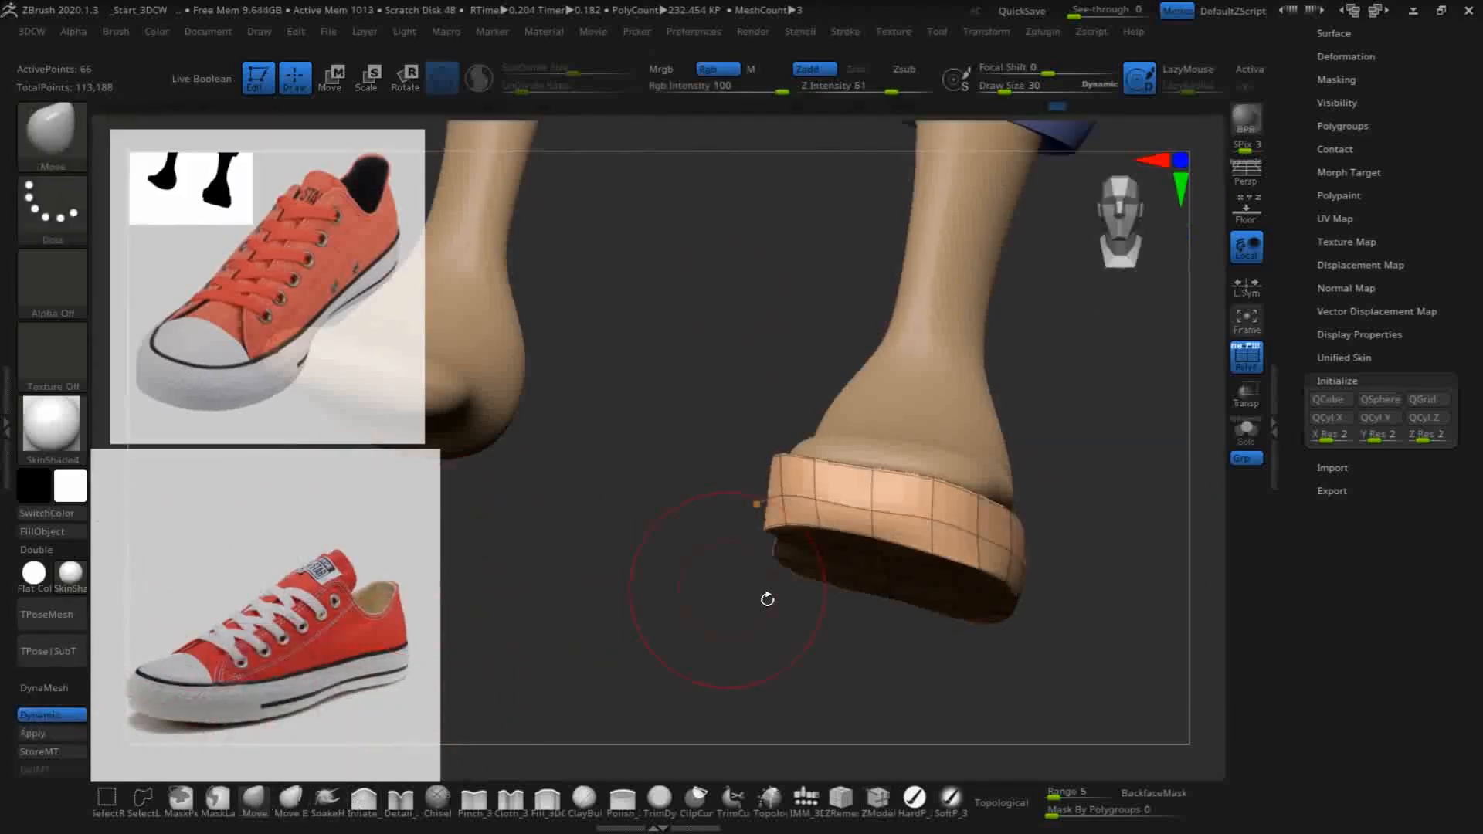
left_click_drag(659, 615, 832, 604)
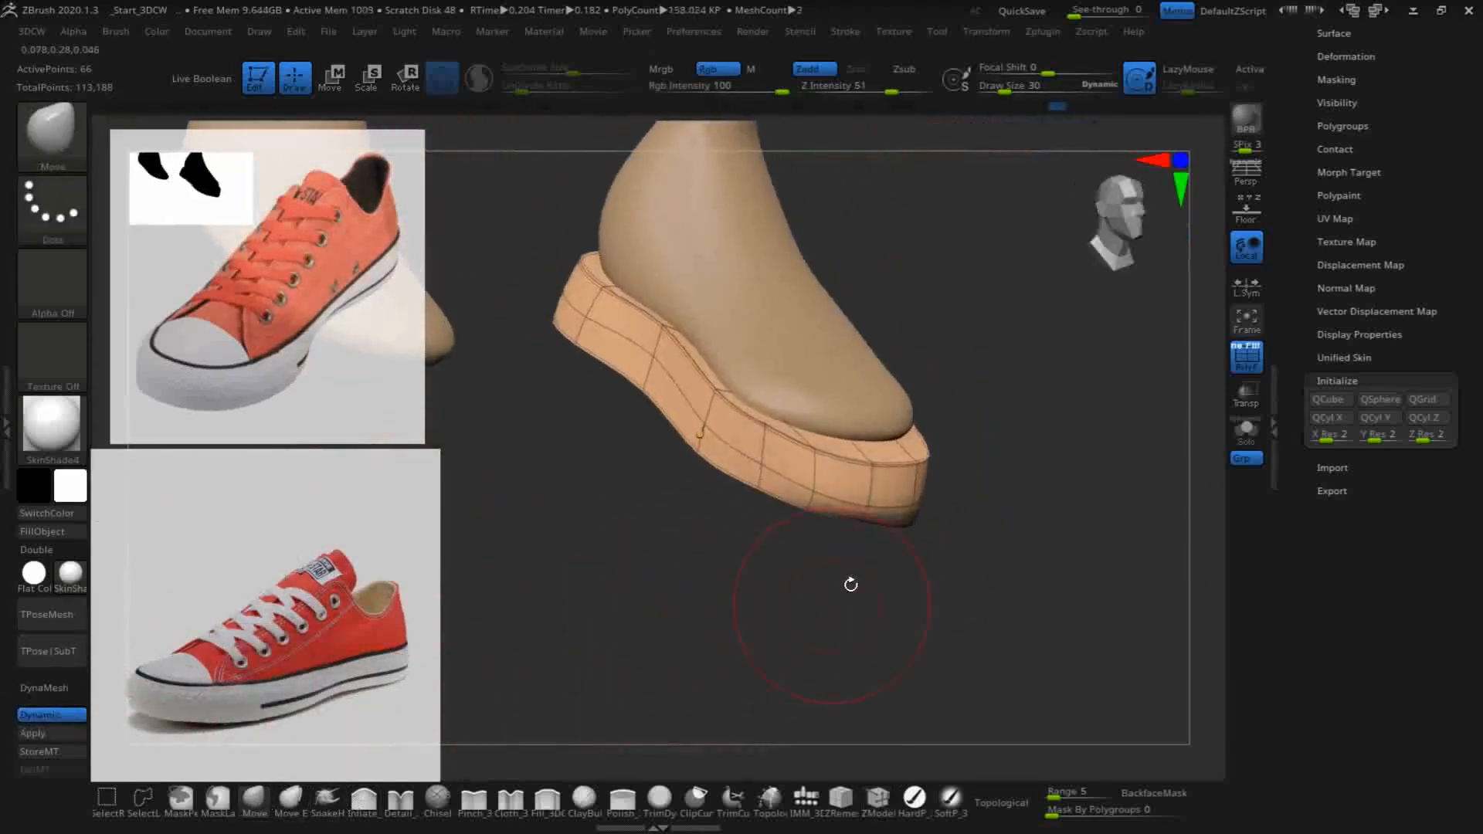
mouse_move(812, 529)
left_mouse_down()
mouse_move(795, 513)
mouse_move(859, 515)
mouse_move(865, 467)
mouse_move(843, 498)
left_mouse_up()
mouse_move(855, 583)
left_mouse_down()
mouse_move(919, 568)
mouse_move(879, 554)
mouse_move(811, 685)
mouse_move(863, 541)
left_mouse_up()
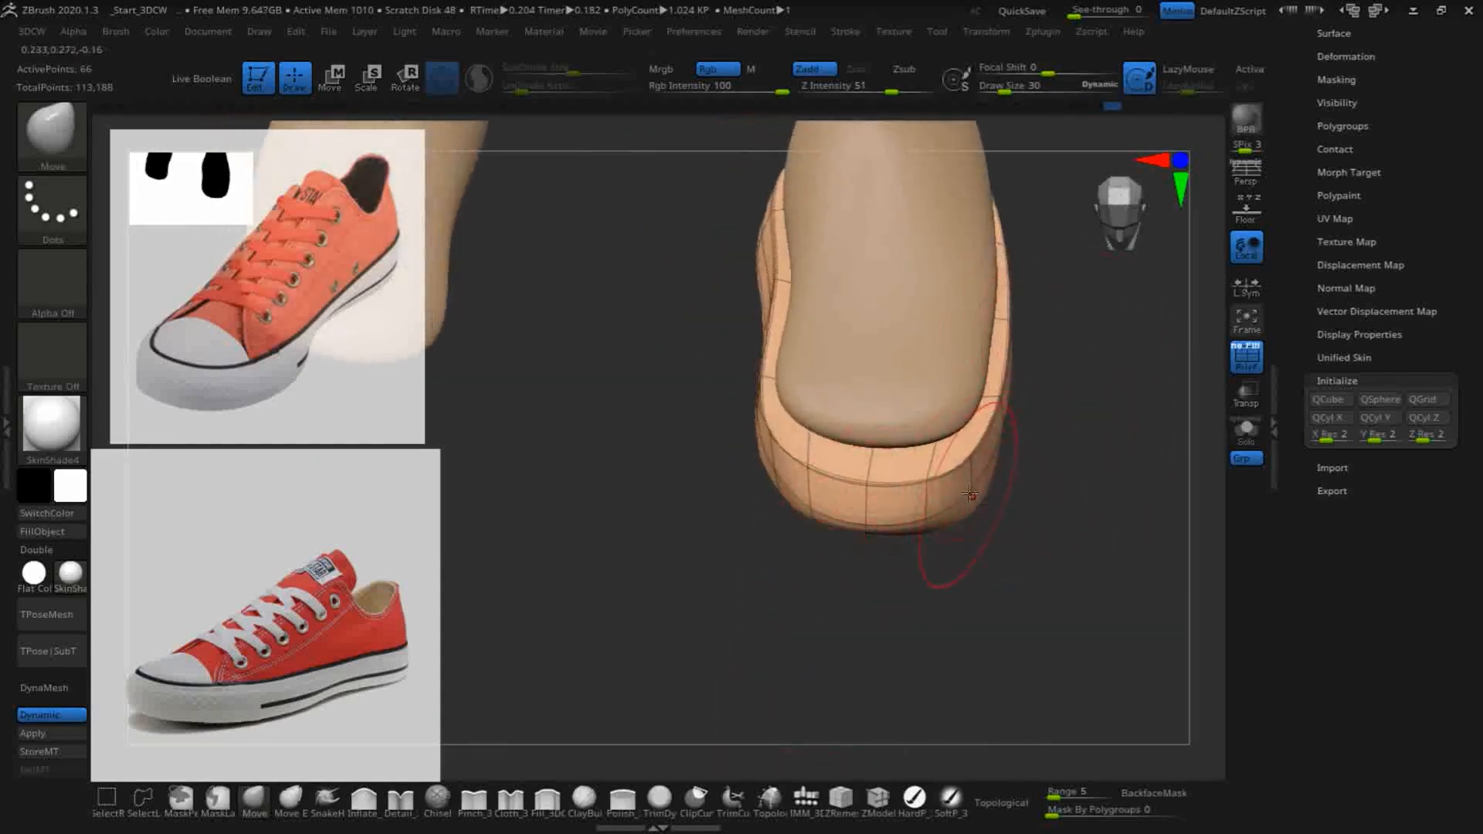
left_click_drag(881, 569, 748, 490)
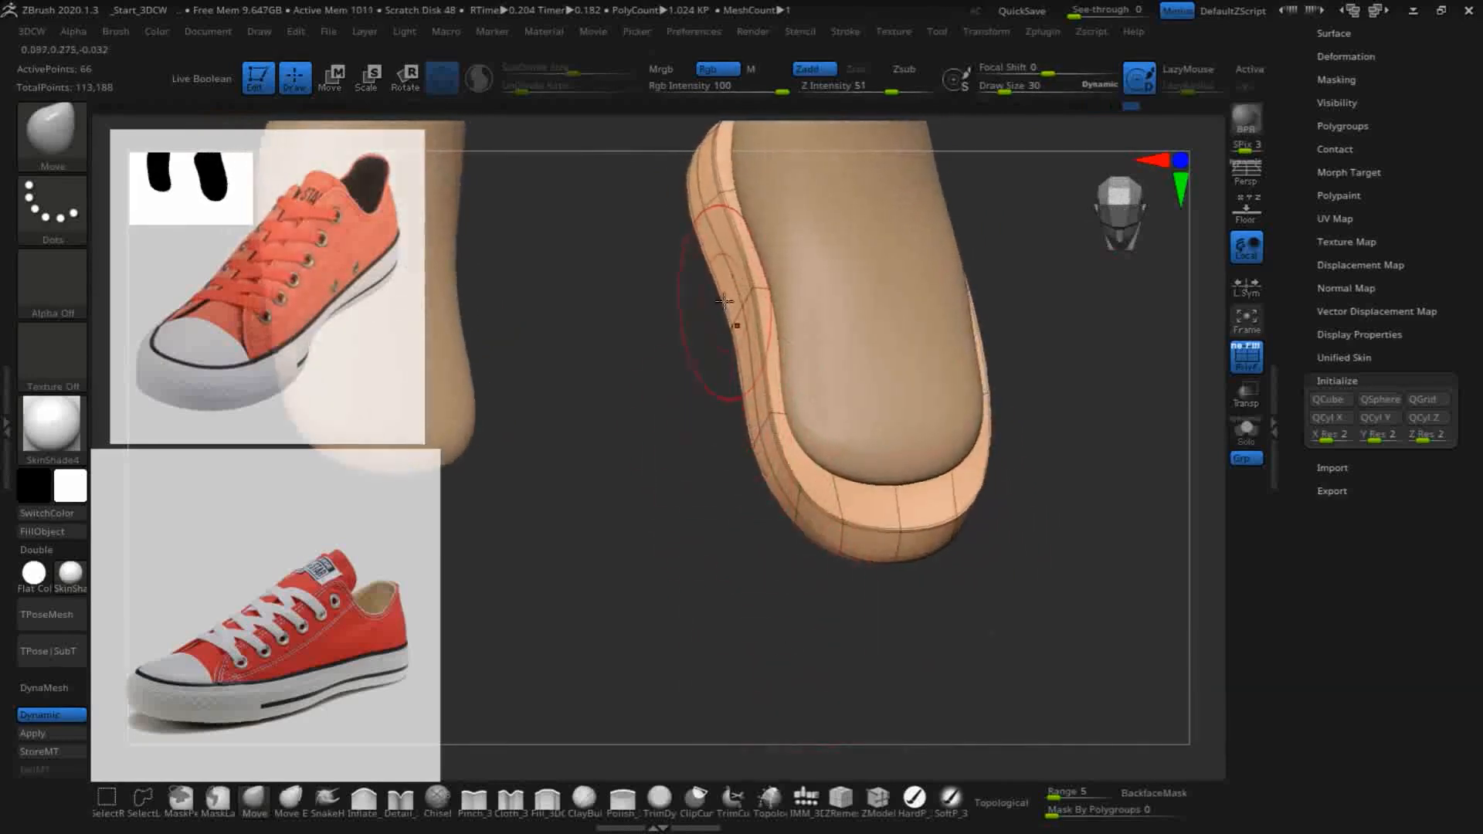
left_click_drag(1103, 443, 1039, 293)
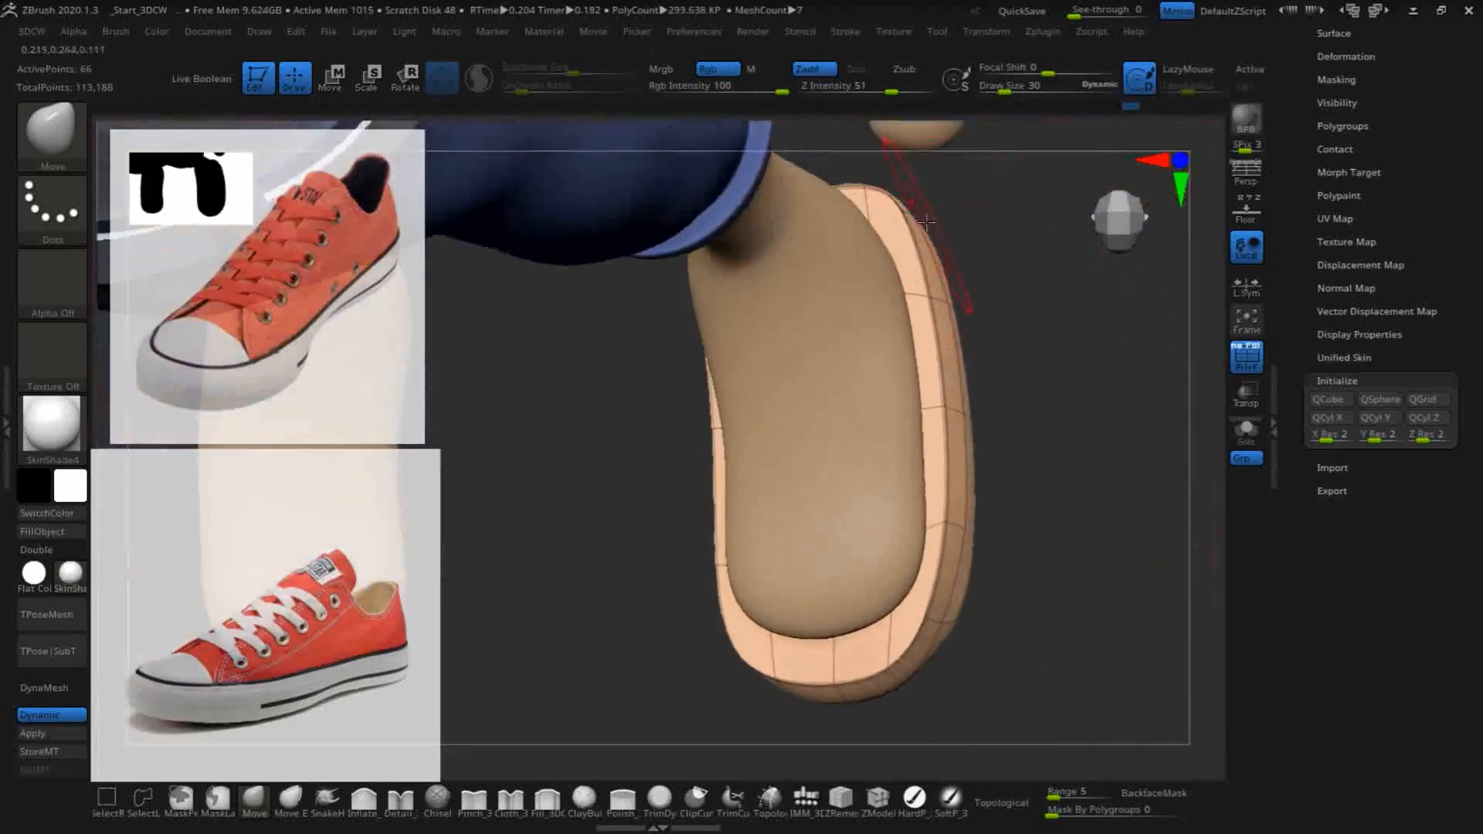
- Smooth the low-poly sole lightly and level its lower rim along the inner side, from arch to heel, with the Move brush
left_click_drag(1063, 447, 992, 427)
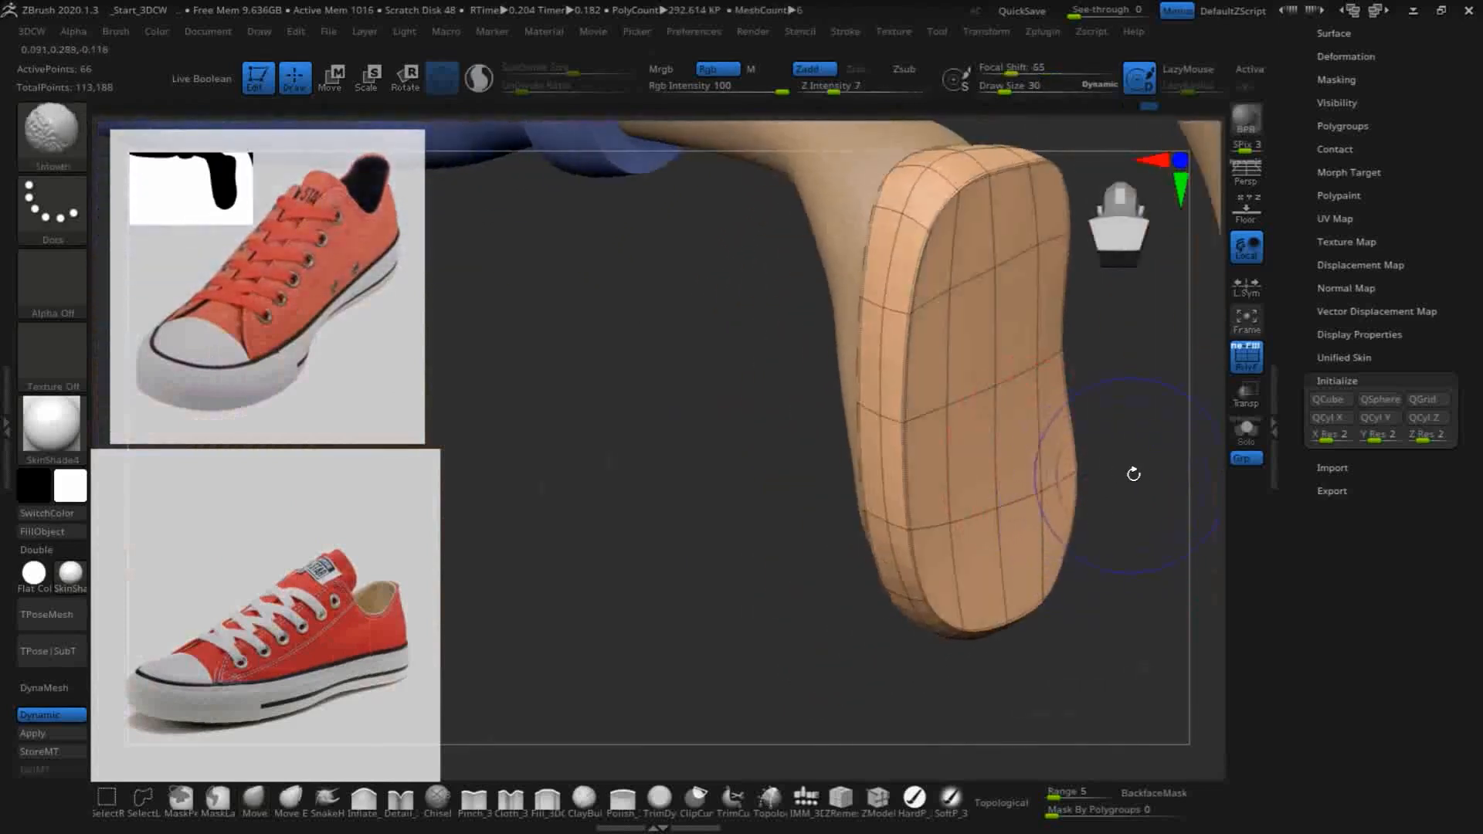
left_click_drag(828, 489, 667, 588)
left_click_drag(1152, 457, 1082, 570)
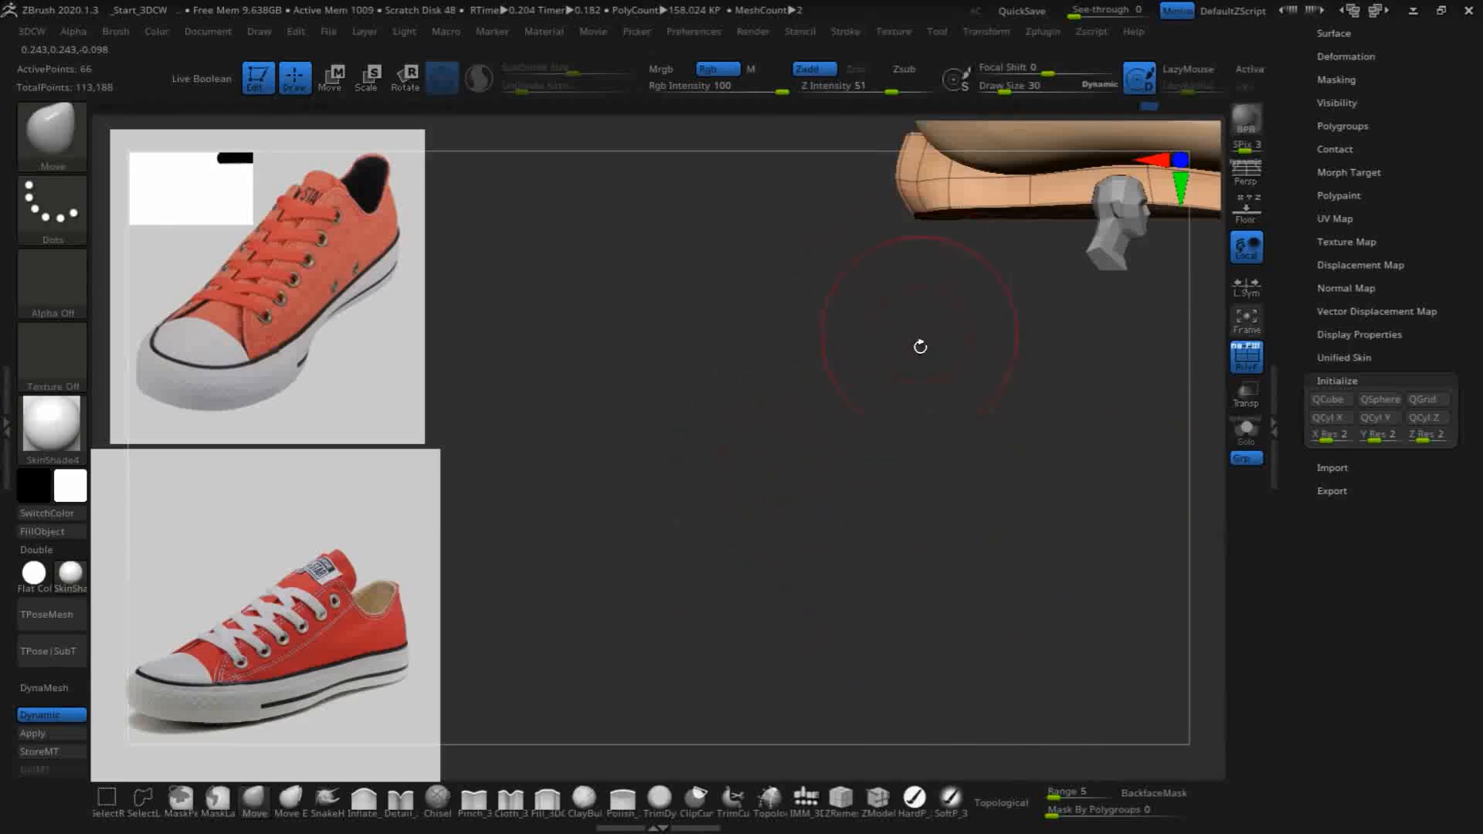
left_click_drag(763, 471, 686, 597, "alt")
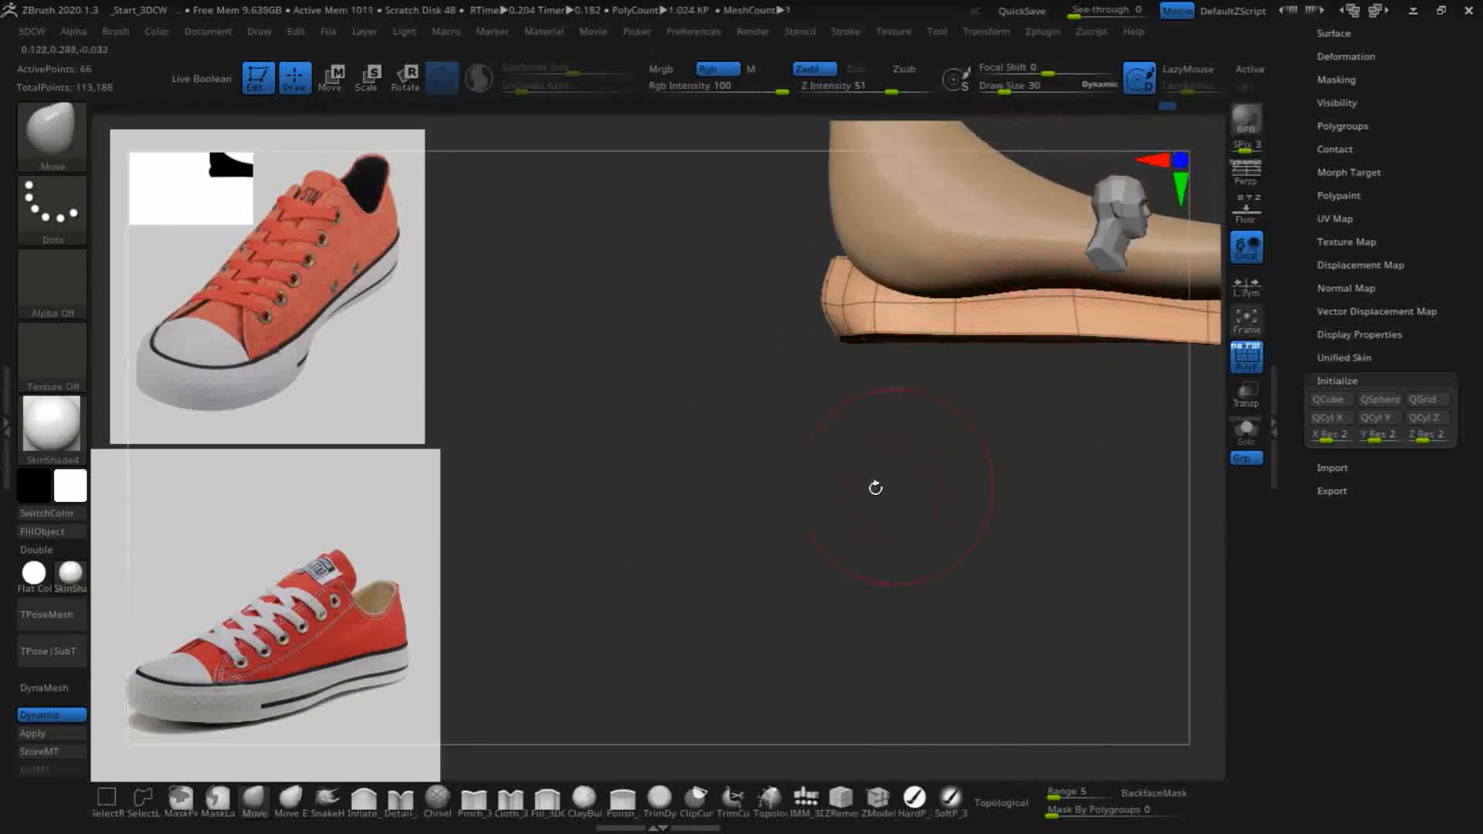
left_click_drag(800, 524, 639, 608, "alt")
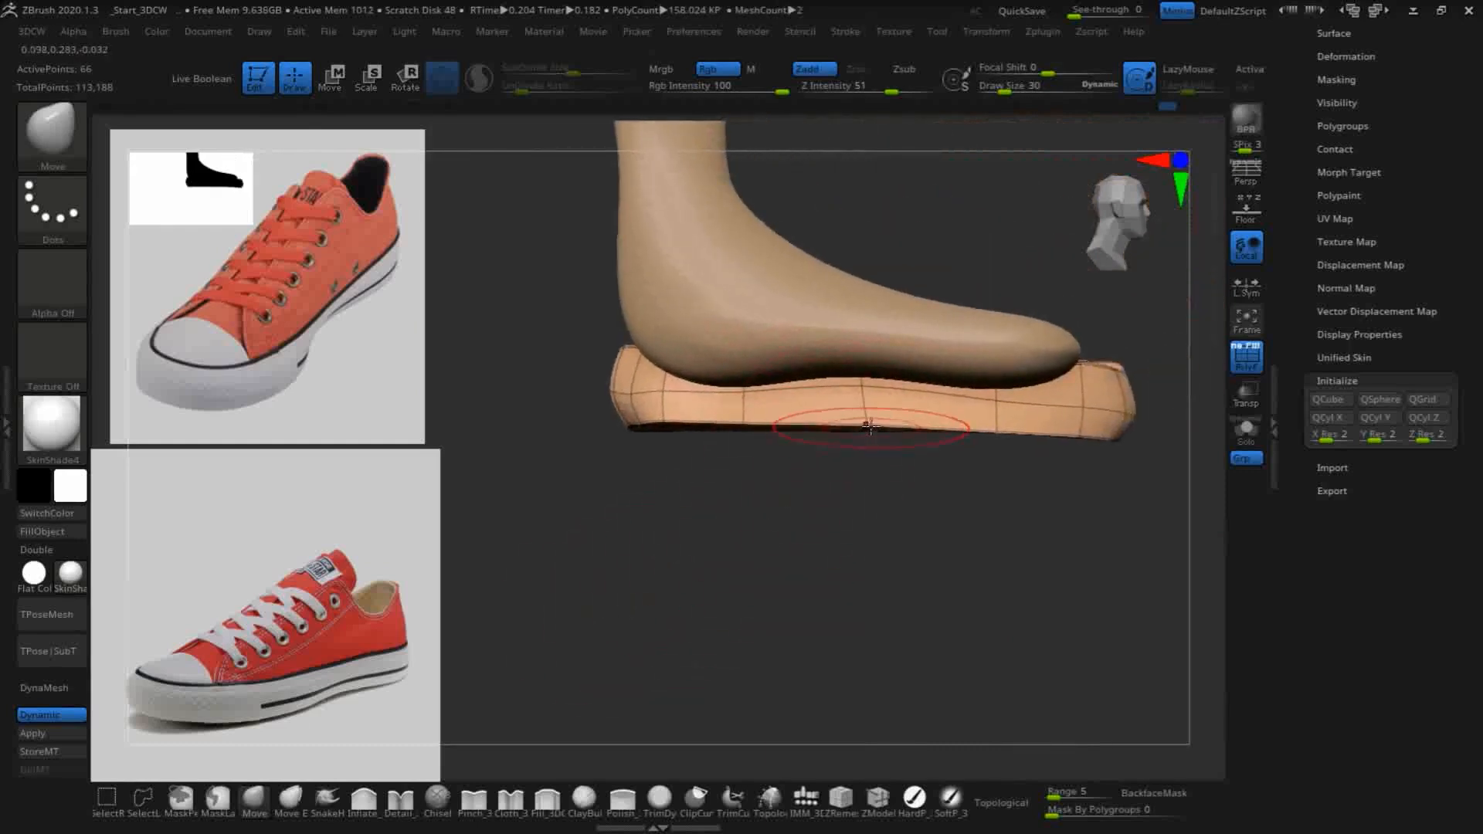
left_click_drag(870, 437, 868, 446)
left_click_drag(742, 429, 742, 443)
mouse_move(737, 489)
left_mouse_down()
mouse_move(725, 438)
mouse_move(666, 438)
left_mouse_up()
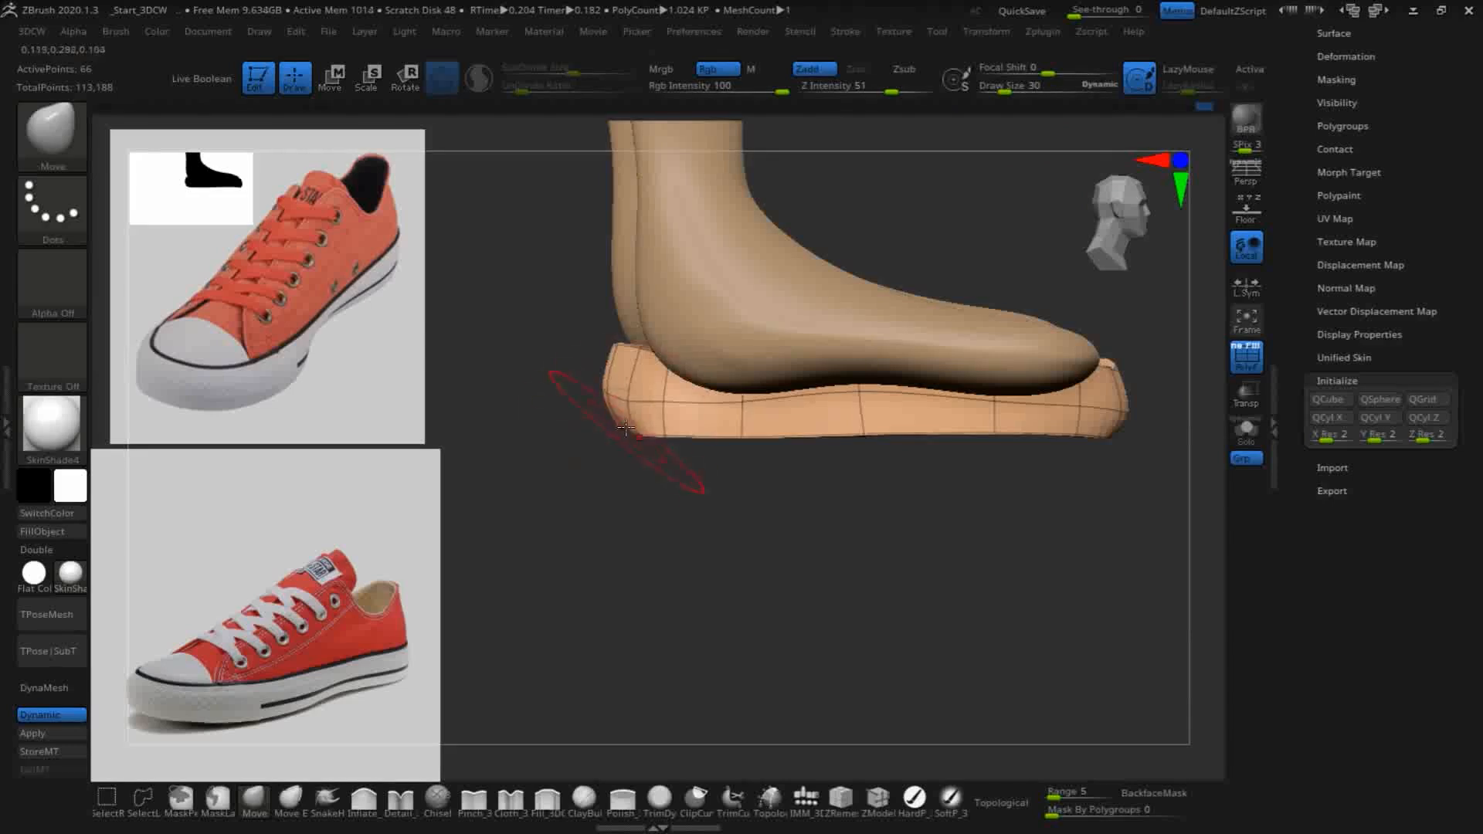
left_click_drag(824, 555, 887, 451)
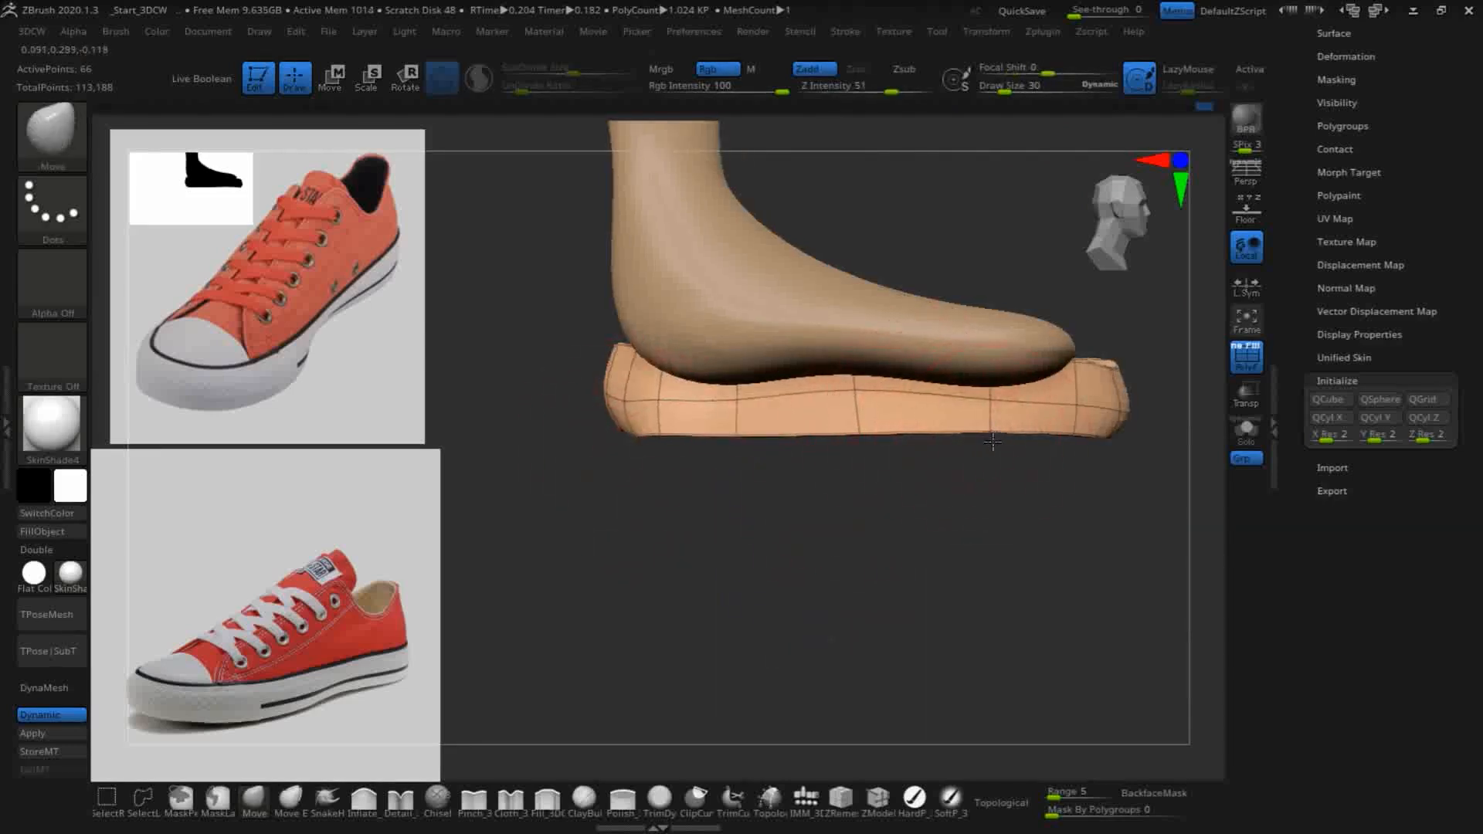
left_click_drag(739, 435, 734, 440)
mouse_move(614, 429)
left_mouse_down()
mouse_move(722, 619)
mouse_move(711, 591)
mouse_move(657, 641)
mouse_move(616, 404)
mouse_move(660, 381)
mouse_move(636, 374)
left_mouse_up()
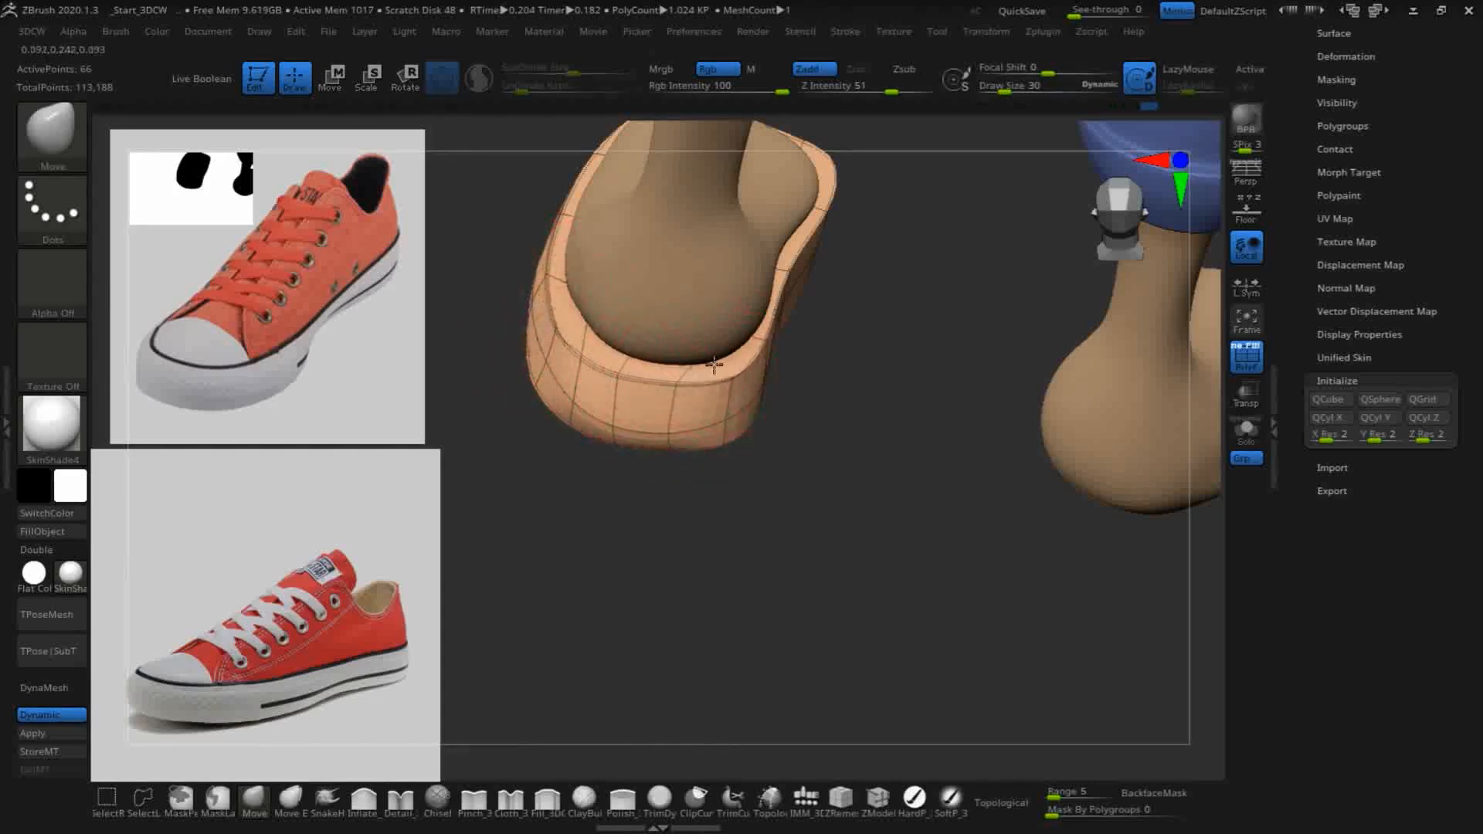
- Even out the sole's lower rim around the heel and outer midfoot with the Move brush
left_click_drag(729, 570, 735, 492)
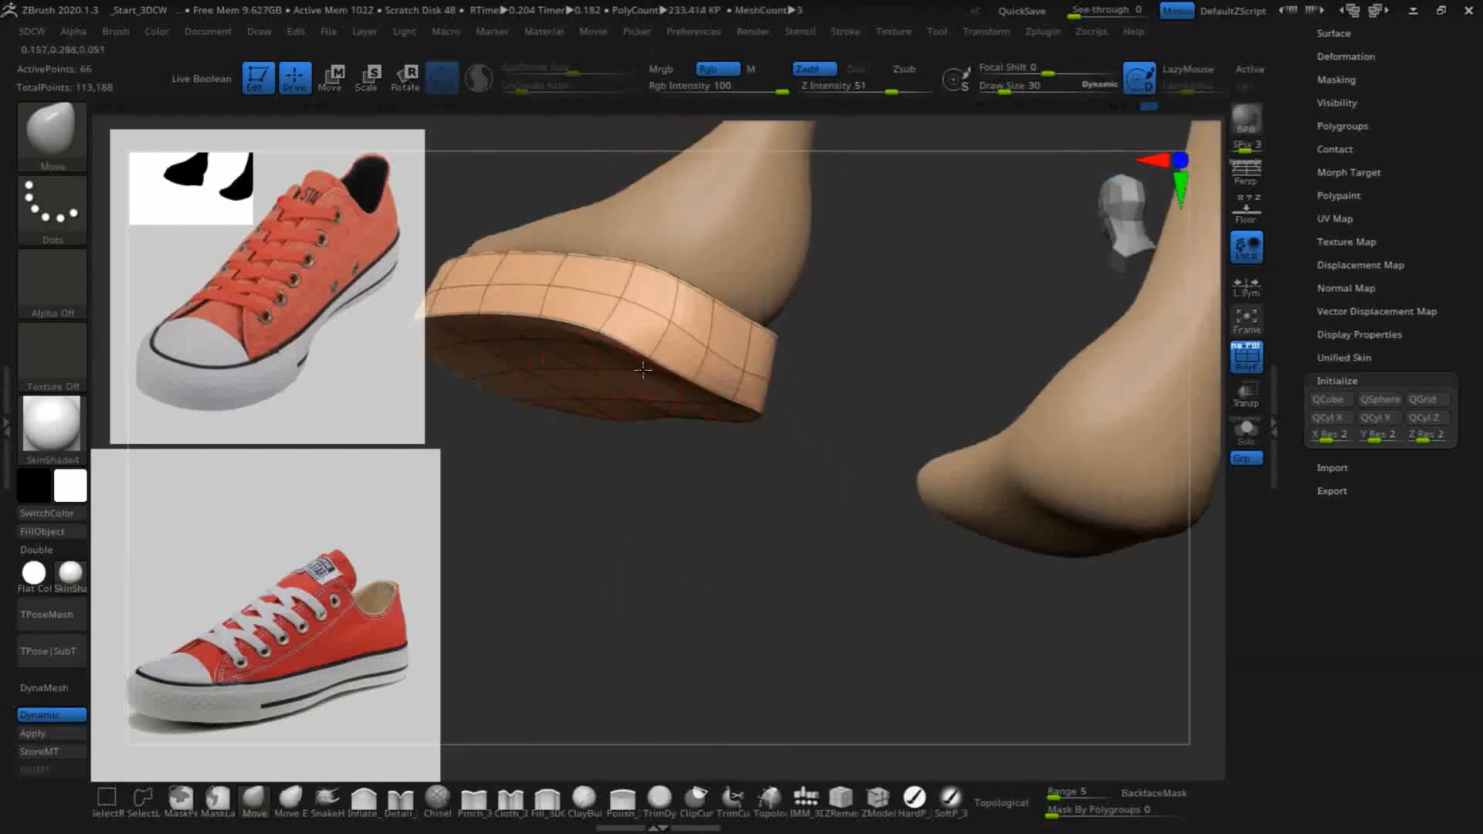
left_click_drag(763, 446, 683, 478)
mouse_move(589, 337)
left_mouse_down()
mouse_move(593, 349)
mouse_move(601, 328)
left_mouse_up()
mouse_move(656, 564)
left_mouse_down()
mouse_move(692, 592)
mouse_move(776, 587)
left_mouse_up()
left_click_drag(619, 311, 602, 296)
- Pull the sole's lower rim into a straight line along the outer side, from heel to toe
mouse_move(894, 438)
left_mouse_down("shift")
mouse_move(926, 484)
mouse_move(1106, 528)
left_mouse_up("shift")
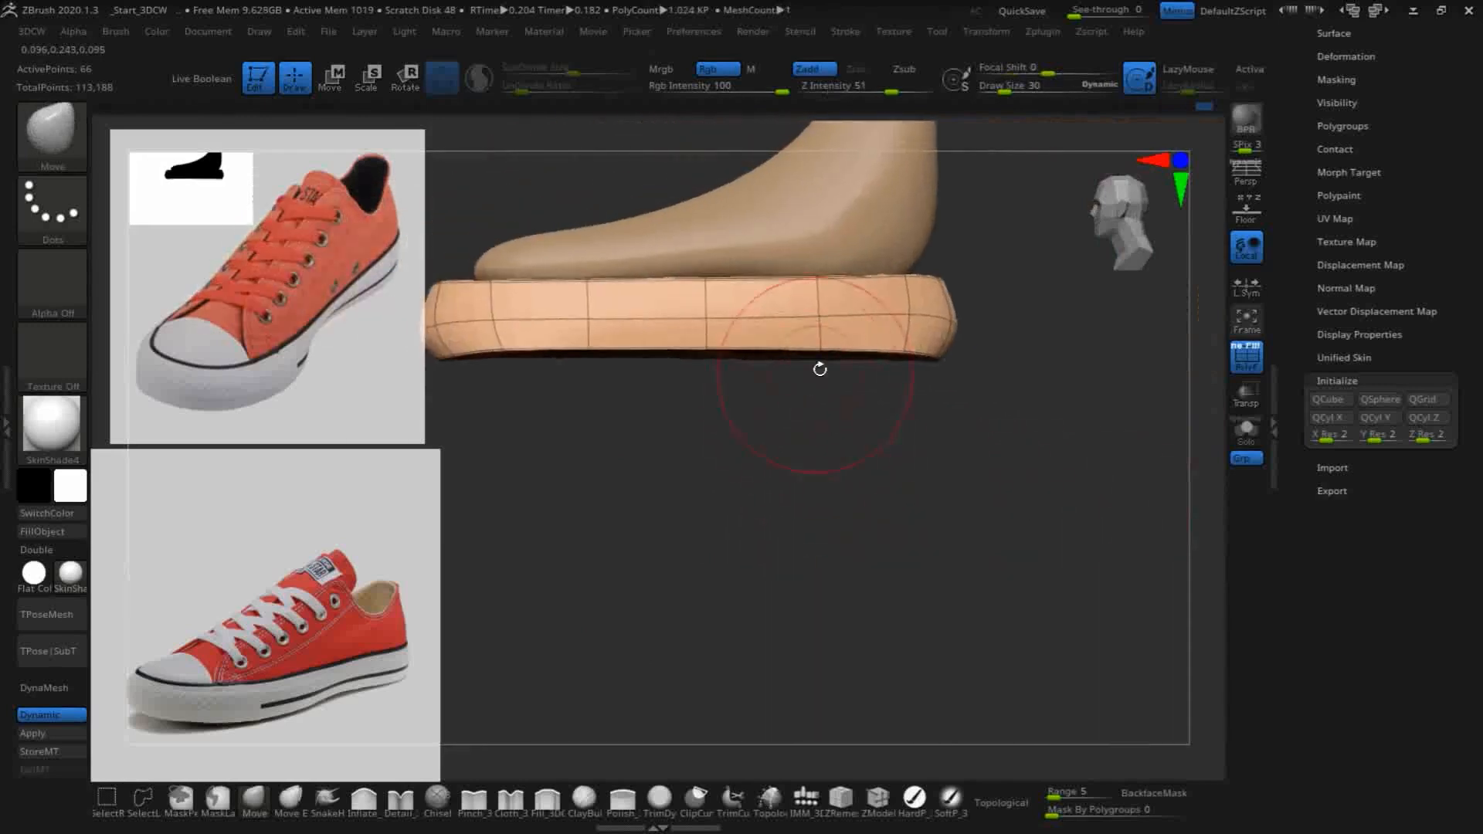
left_click_drag(911, 351, 822, 354)
left_click_drag(707, 347, 706, 355)
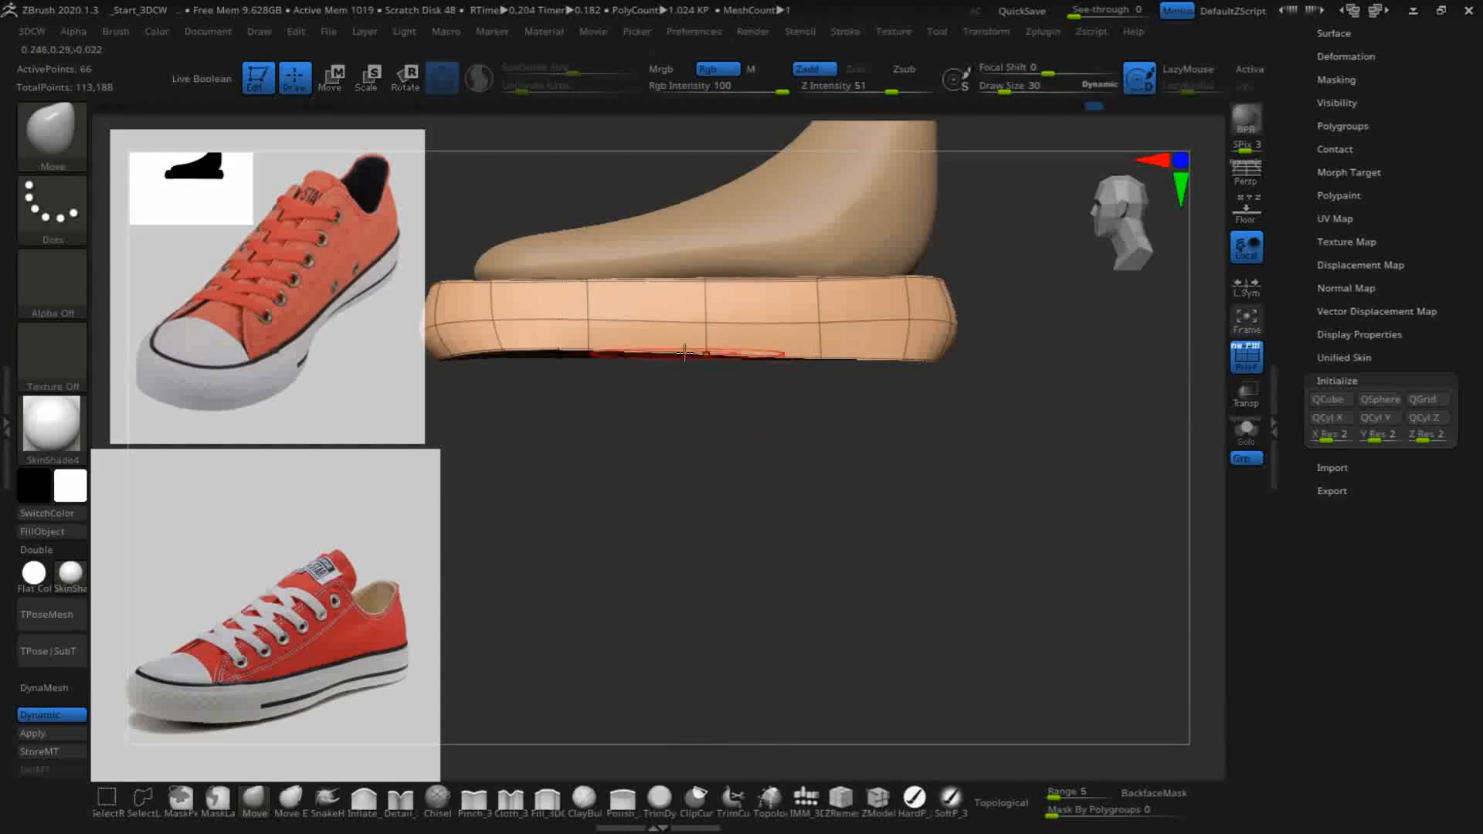
left_click_drag(588, 348, 501, 359)
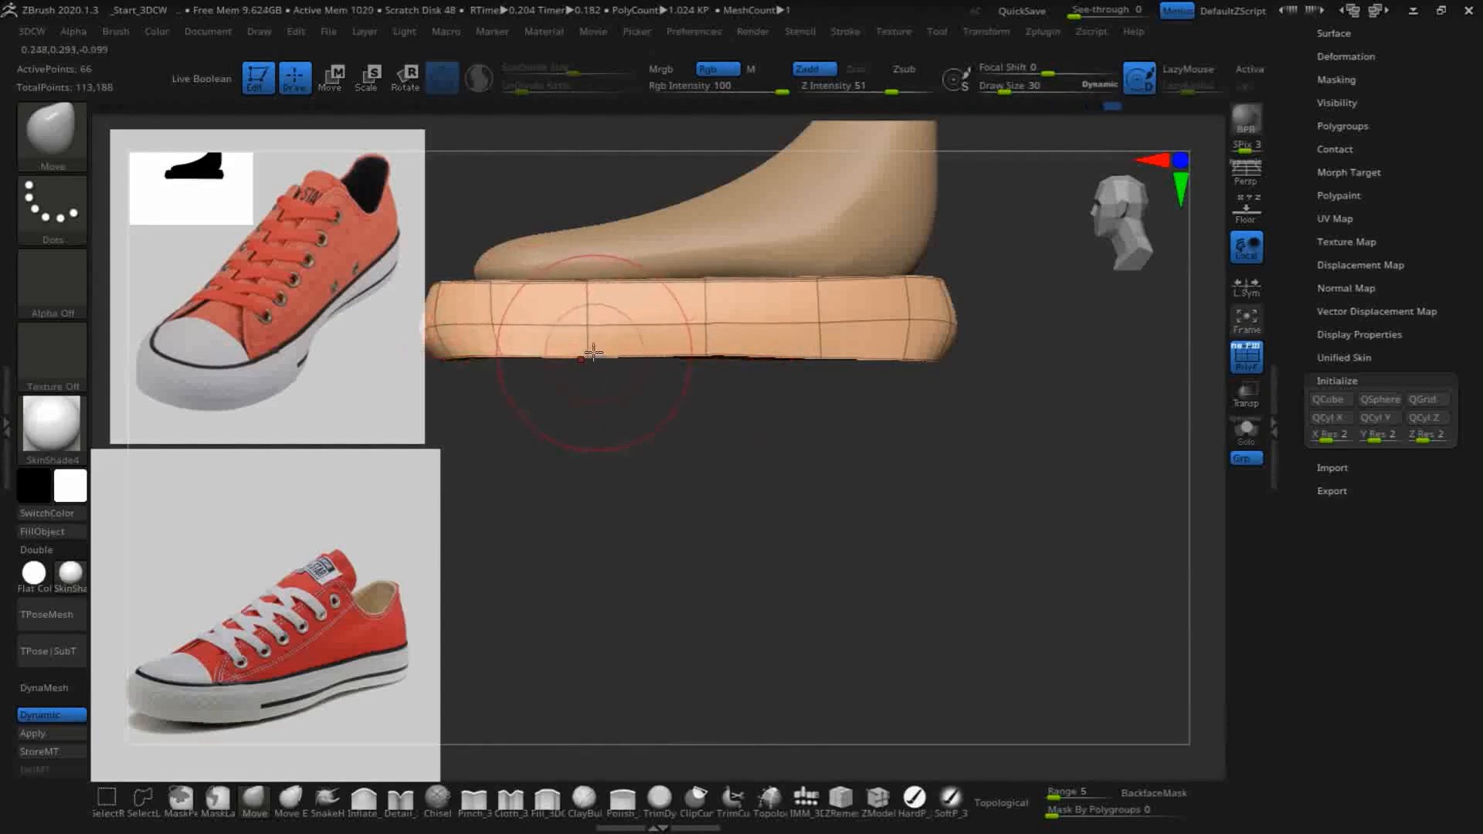
left_click_drag(706, 357, 704, 360)
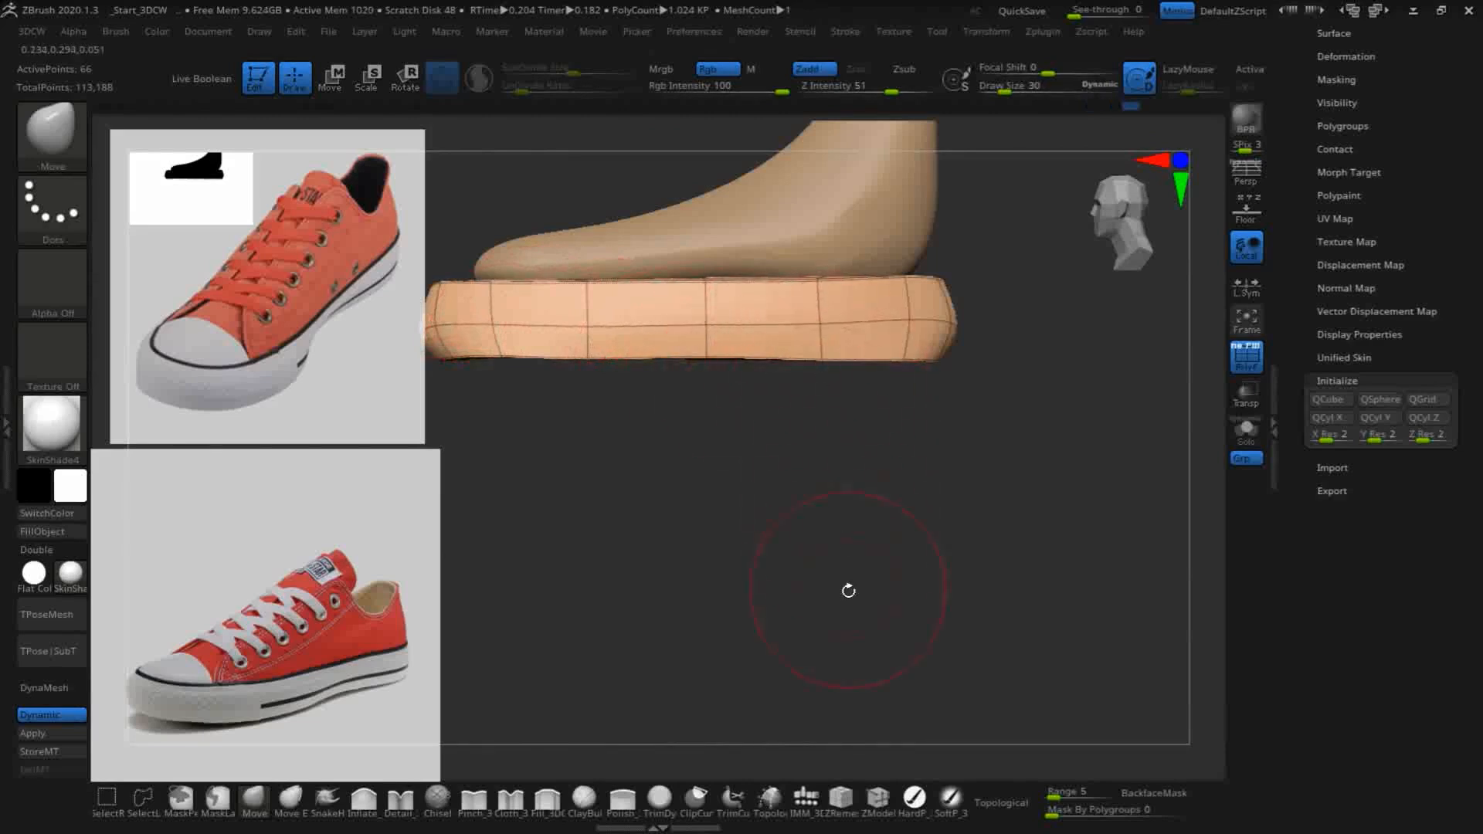
left_click_drag(899, 545, 937, 566)
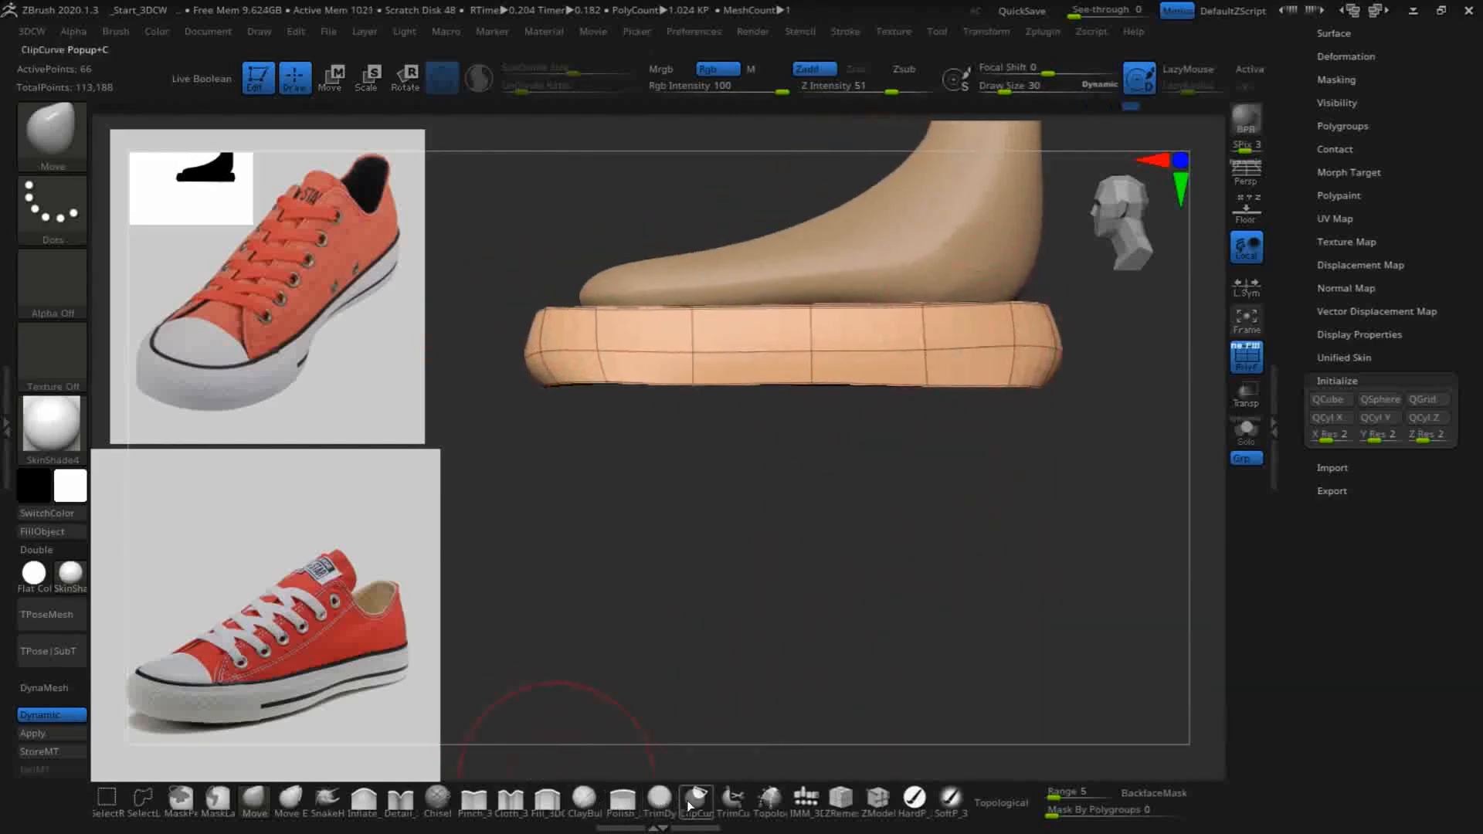
- Flatten the sole's underside with a straight horizontal ClipCurve cut along its lower rim
left_click(698, 800)
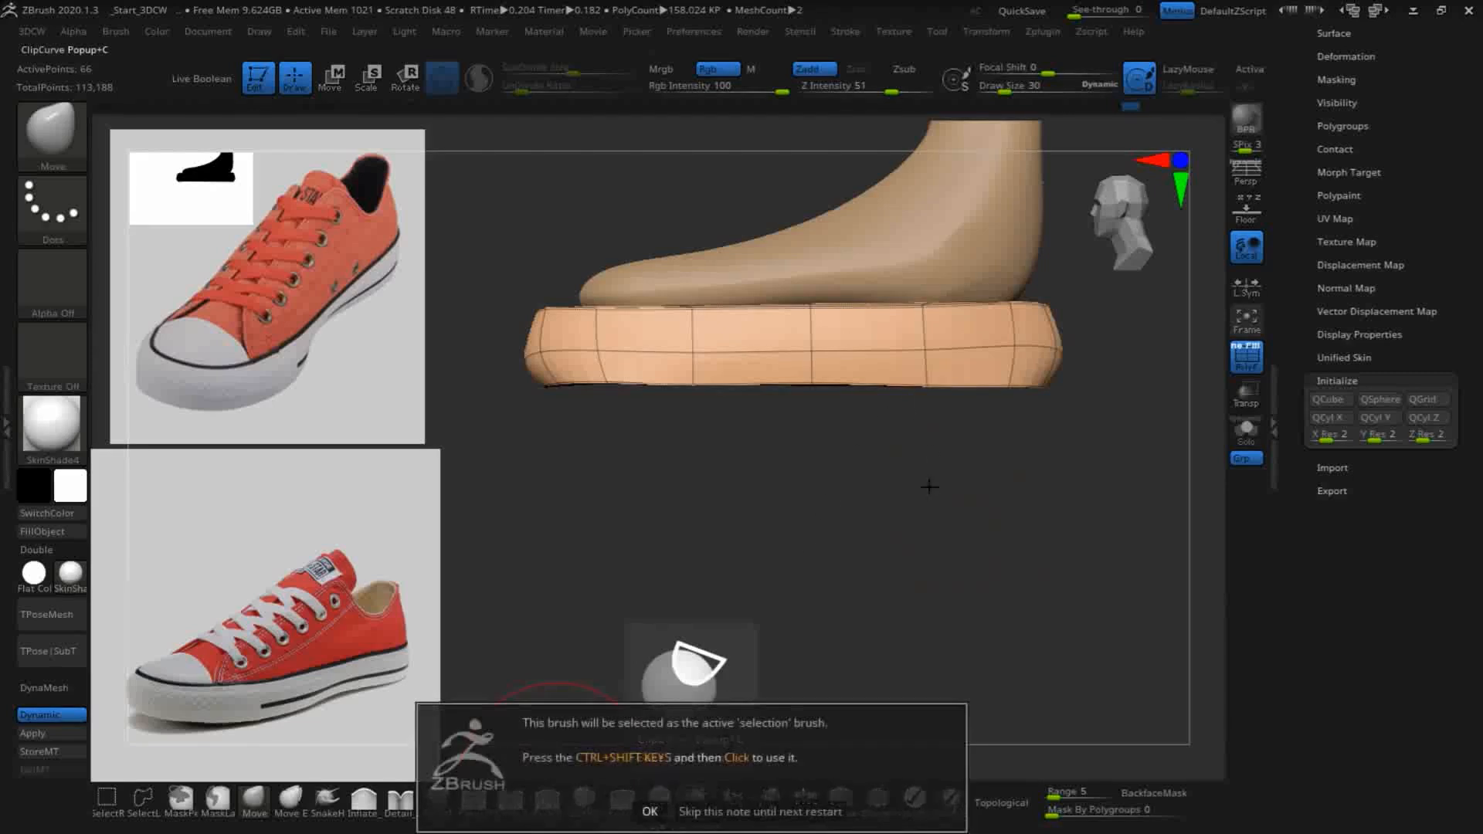
left_click(651, 811)
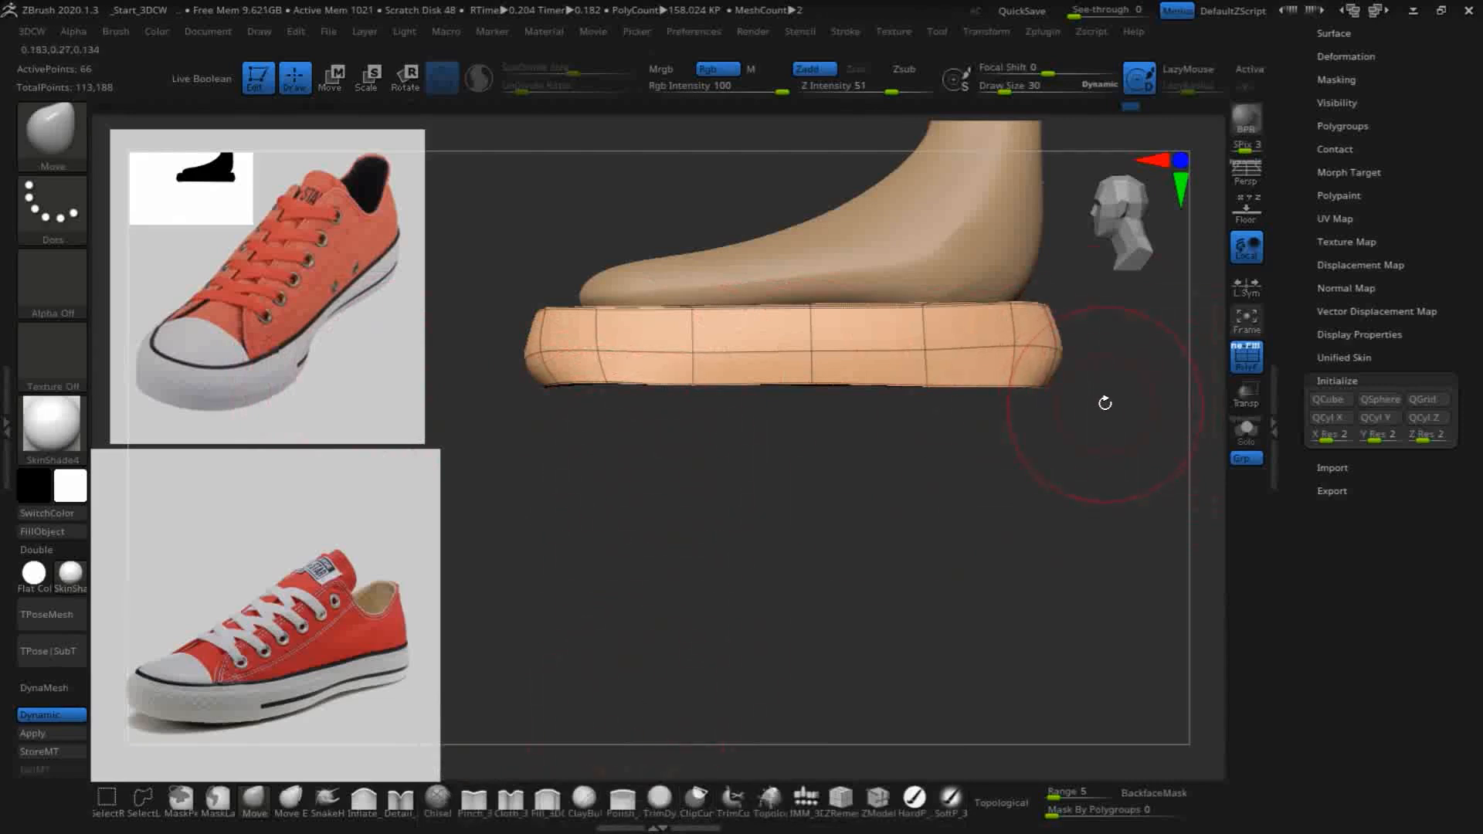
mouse_move(1115, 382)
left_mouse_down("ctrl+shift")
mouse_move(440, 368)
mouse_move(368, 390)
left_mouse_up("ctrl+shift")
mouse_move(824, 506)
left_mouse_down()
mouse_move(860, 546)
mouse_move(883, 526)
mouse_move(851, 547)
mouse_move(863, 558)
mouse_move(888, 533)
left_mouse_up()
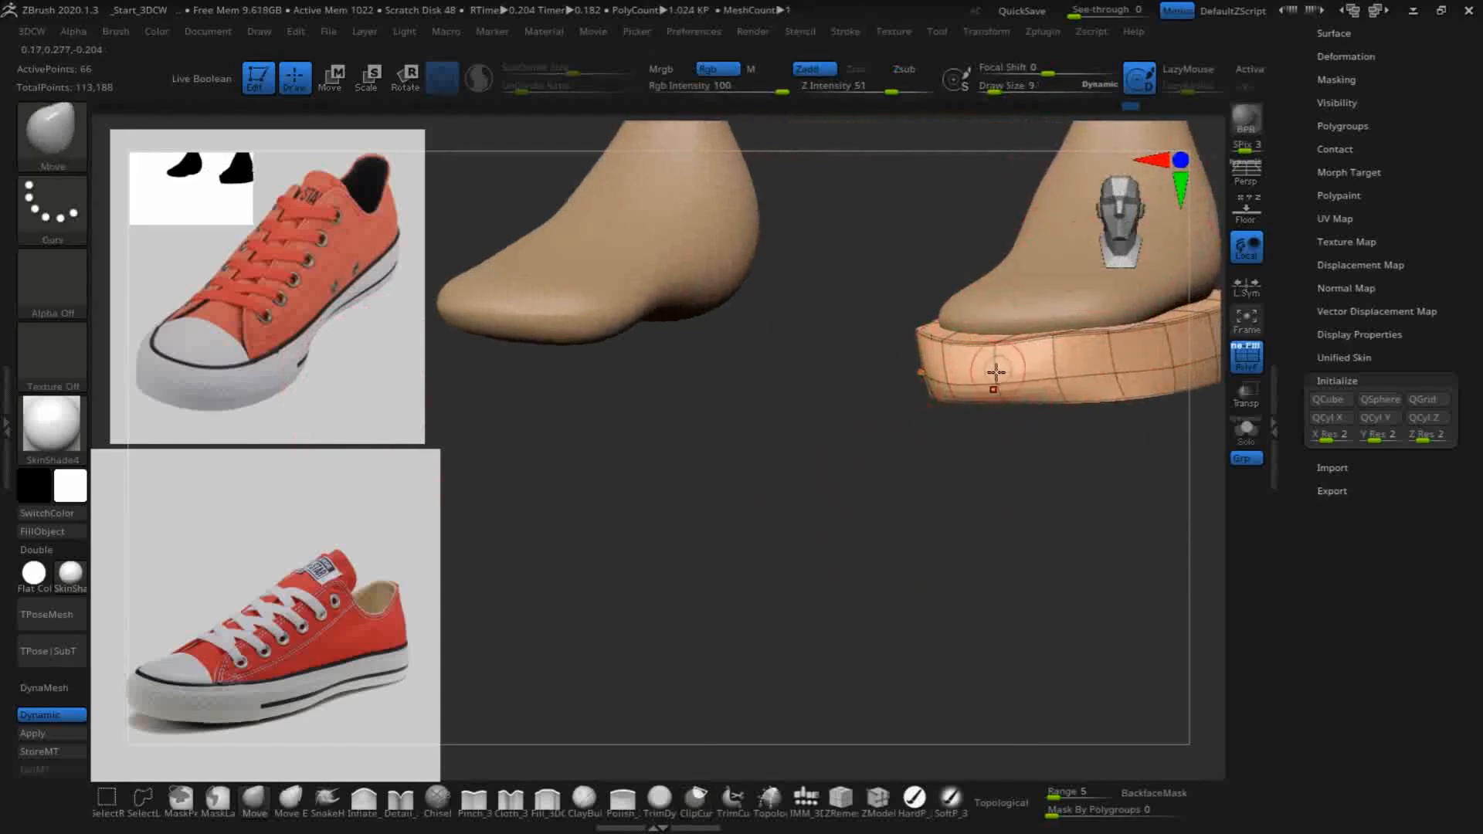
- Refine the sole's rim points around the toe and outer side using the Move brush at draw size 9
left_click(994, 380)
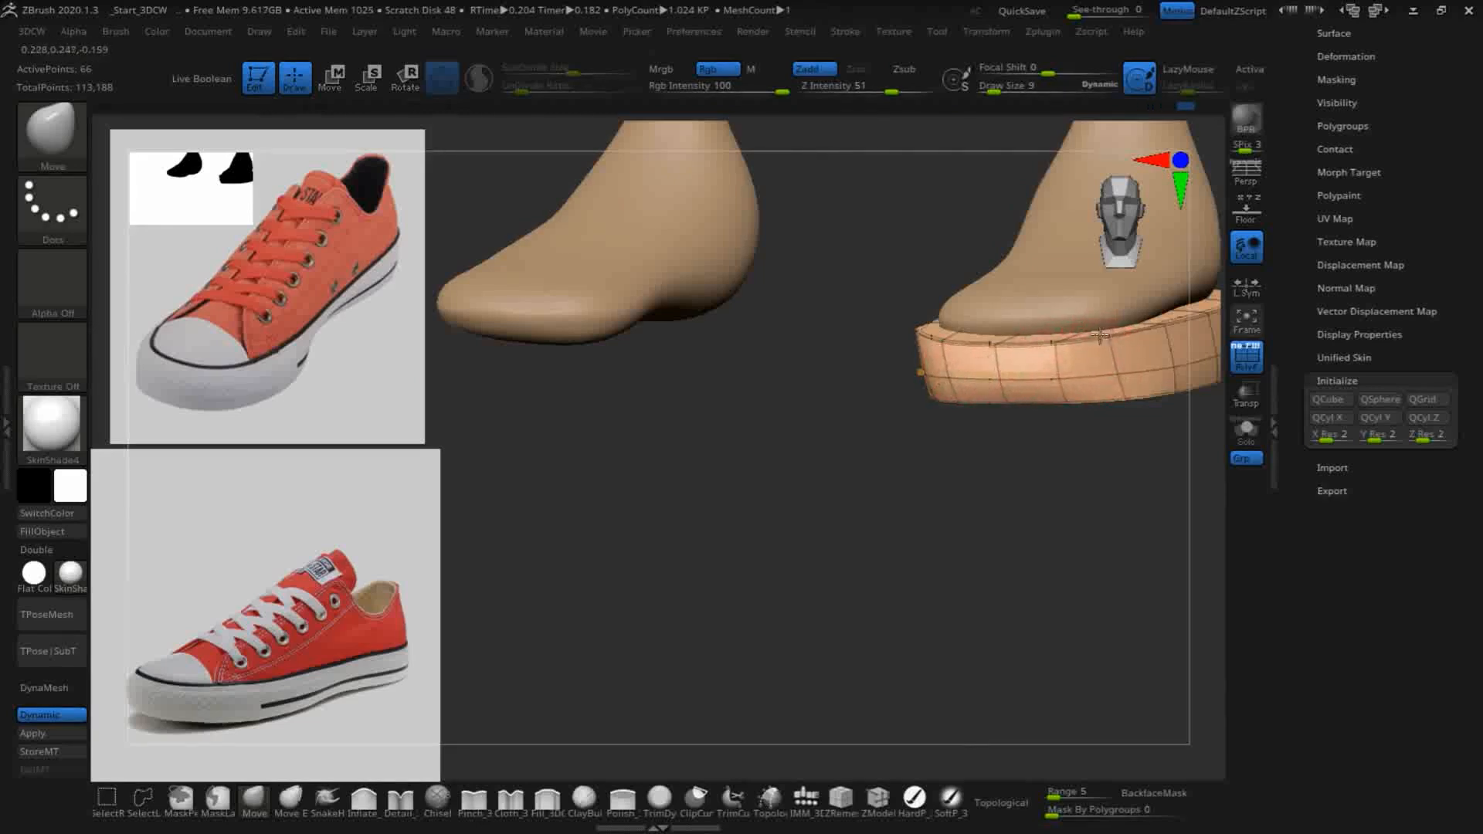
left_click_drag(874, 544, 920, 474)
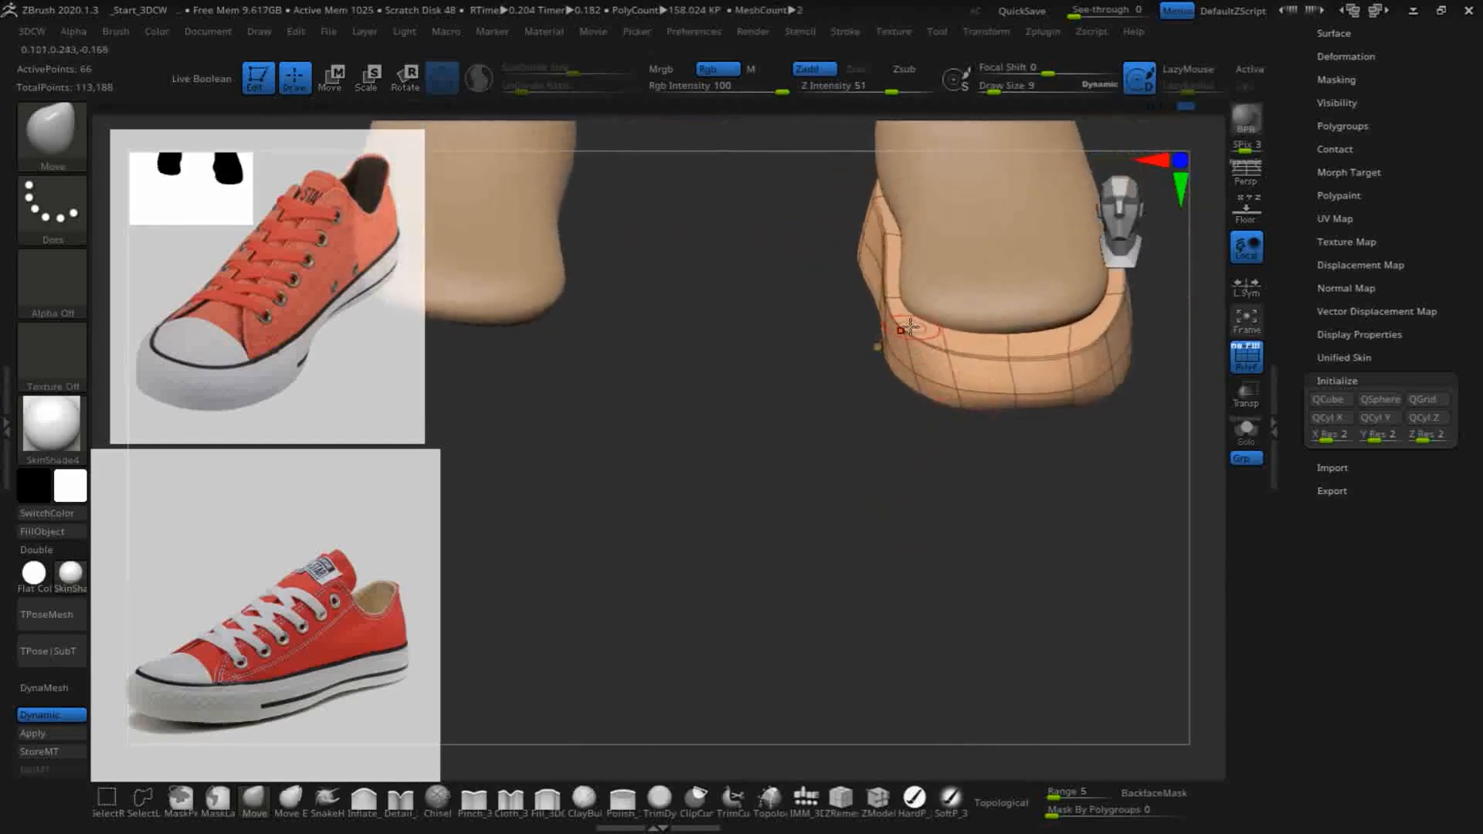
mouse_move(831, 553)
left_mouse_down()
mouse_move(881, 502)
mouse_move(819, 503)
mouse_move(821, 536)
mouse_move(893, 397)
mouse_move(916, 411)
mouse_move(887, 363)
mouse_move(781, 589)
mouse_move(797, 583)
mouse_move(775, 487)
mouse_move(713, 424)
left_mouse_up()
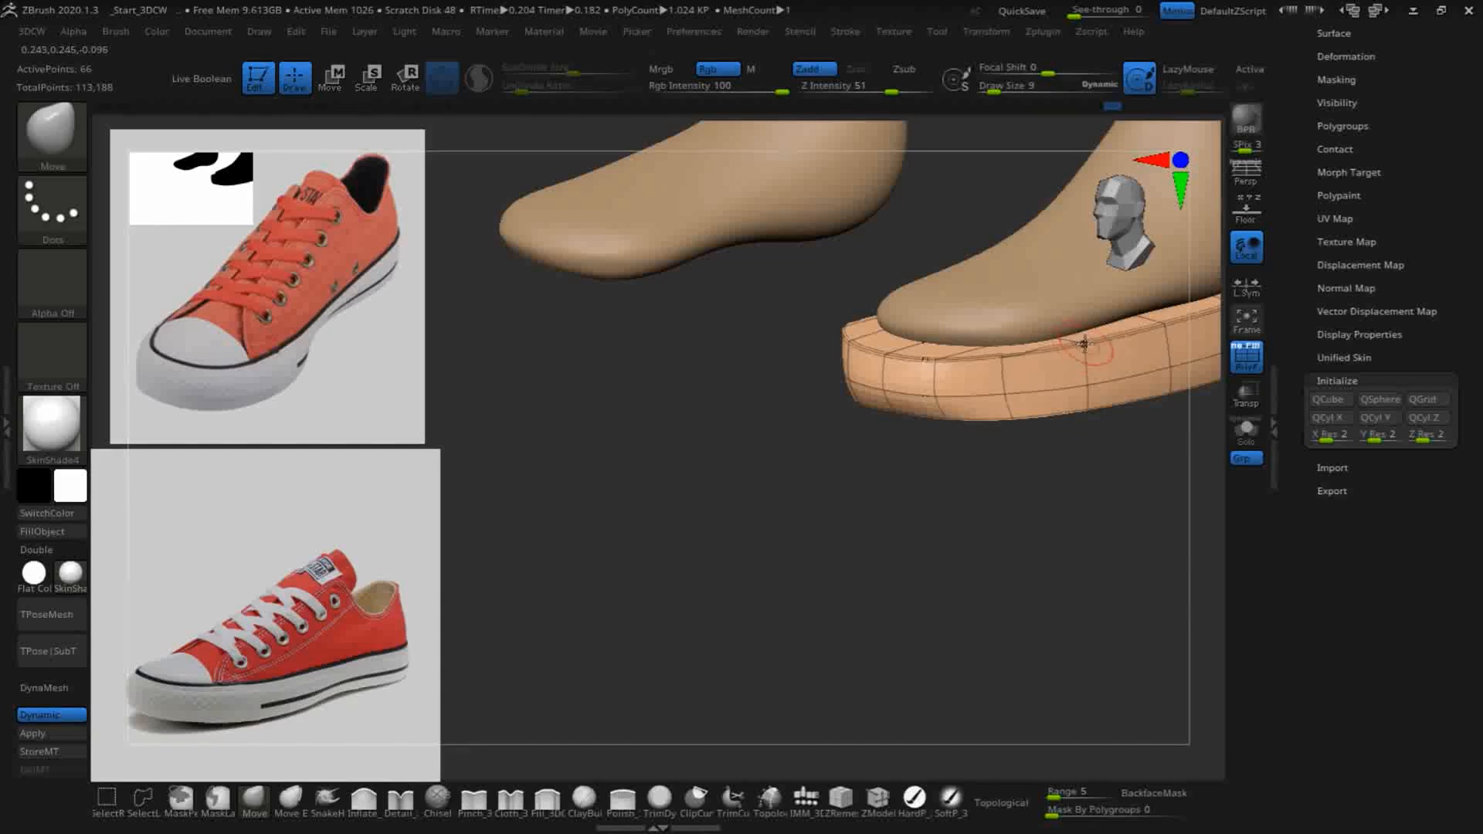
left_click_drag(975, 591, 1000, 418)
left_click_drag(1066, 562, 1000, 435)
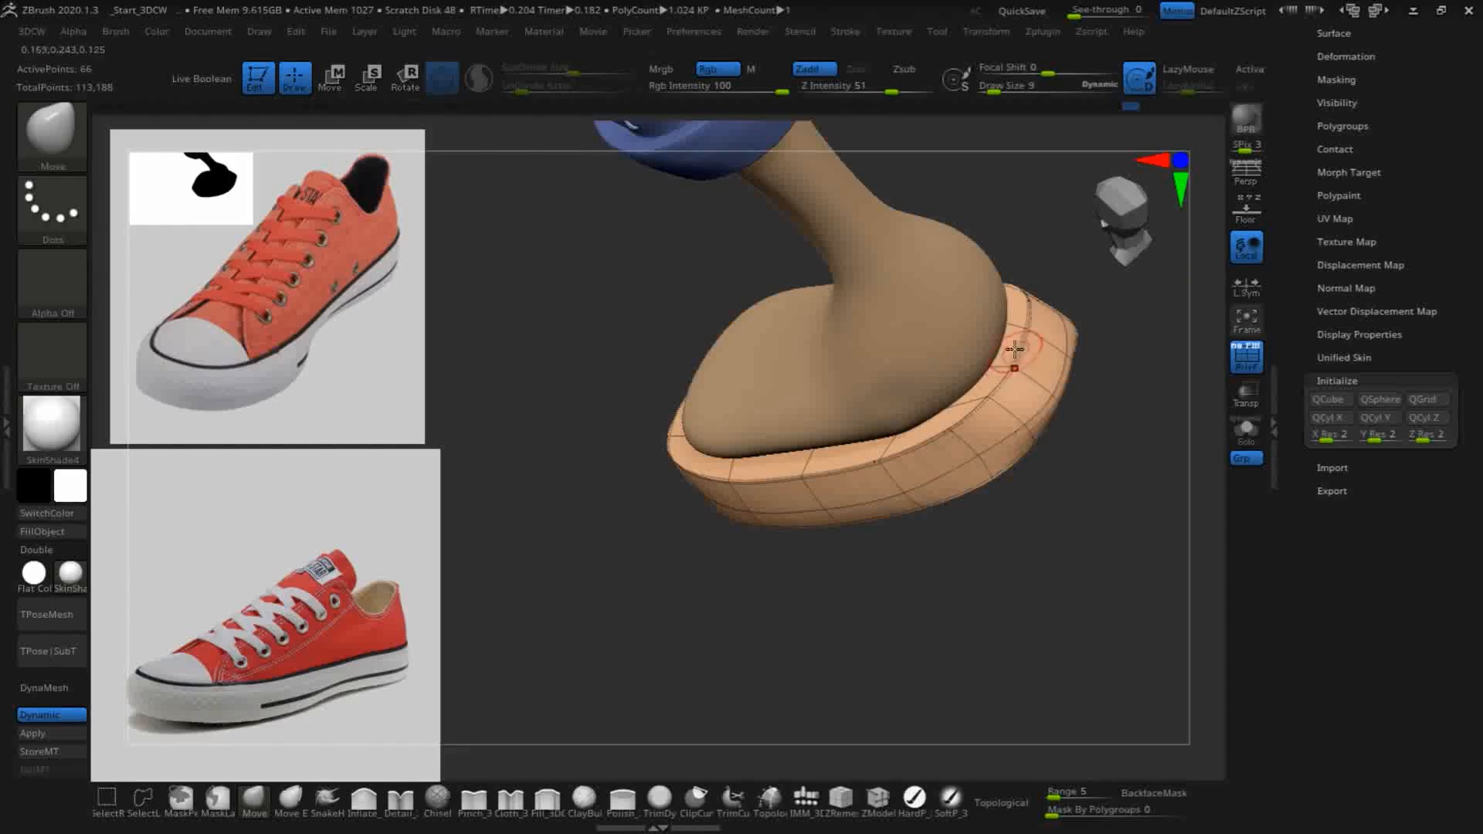
left_click_drag(1106, 572, 1035, 382)
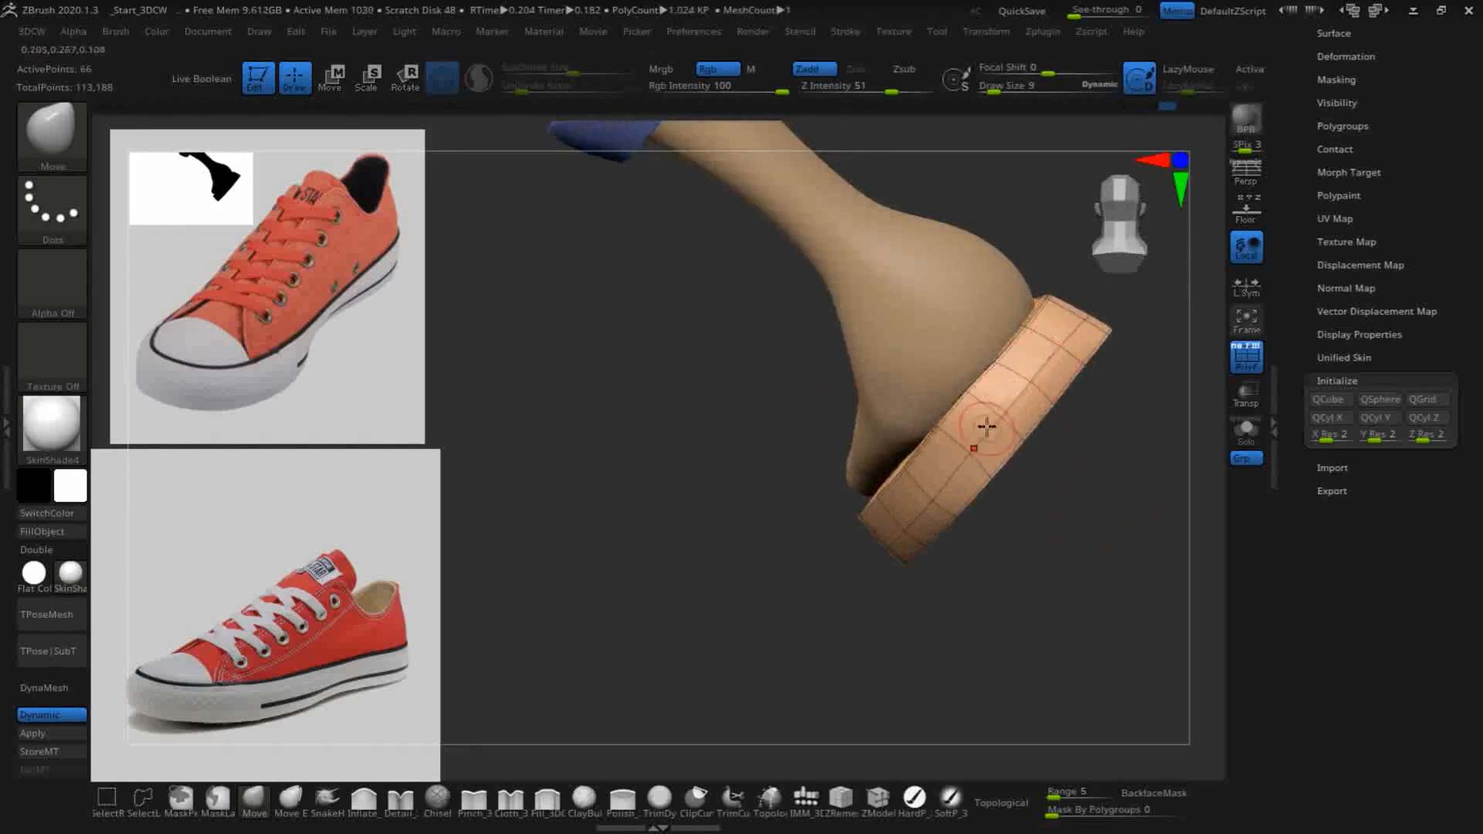
- Adjust the sole's upper rim at the heel, along the inner arch and around the toe to follow the foot
left_click_drag(1132, 497, 1175, 440)
left_click_drag(962, 513, 883, 424)
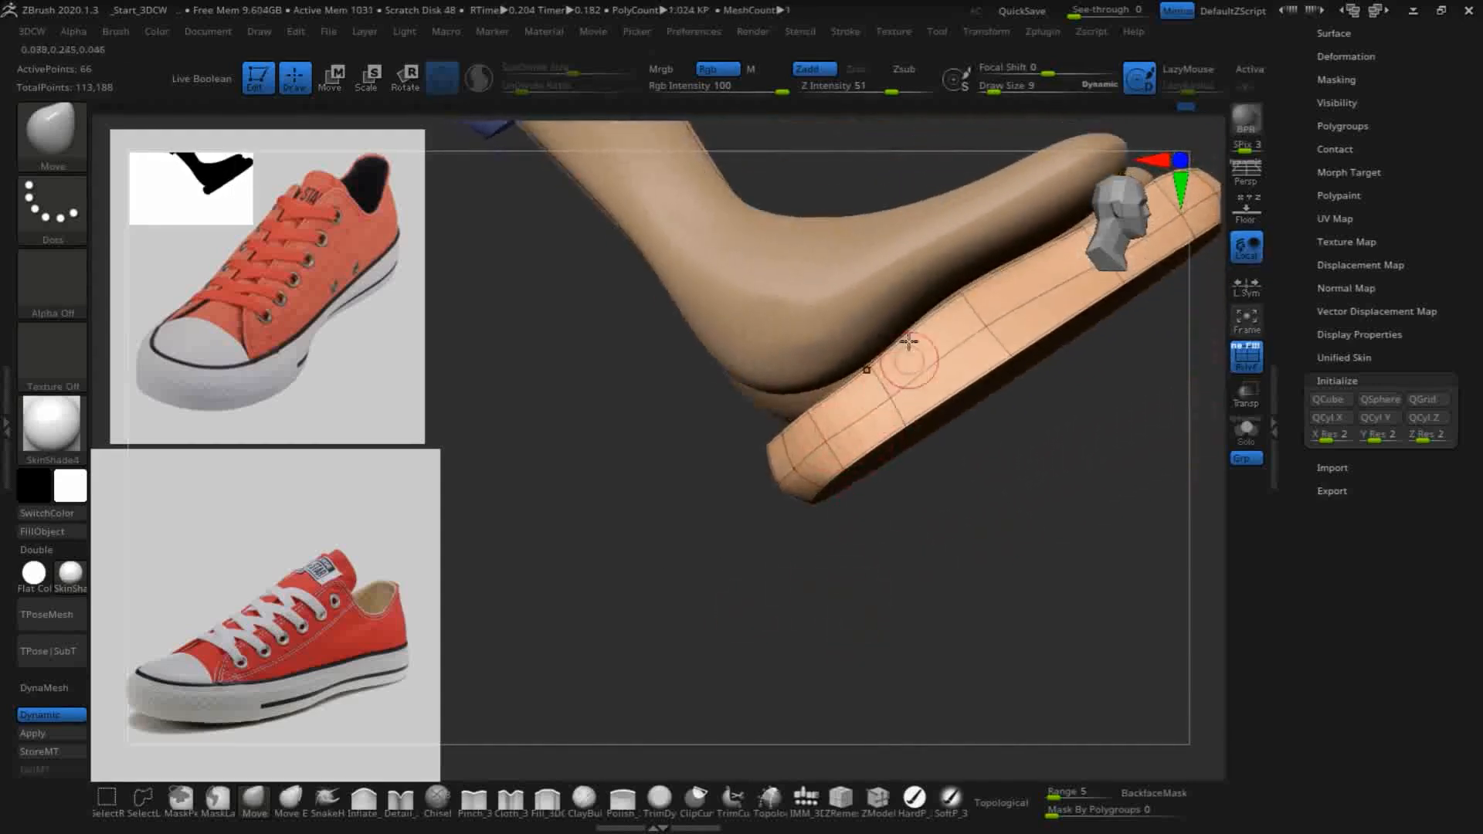
left_click_drag(999, 527, 984, 636)
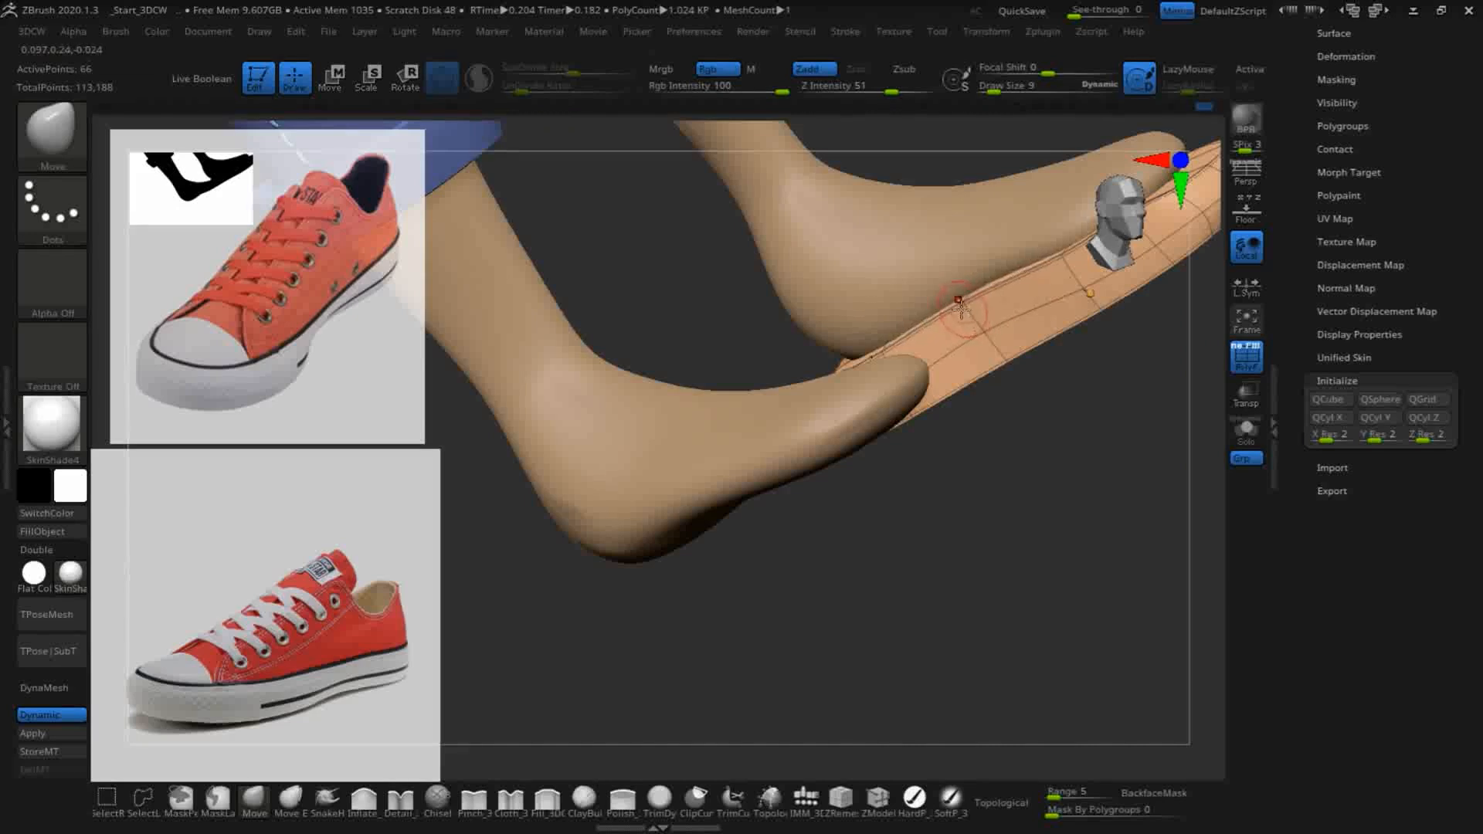
left_click_drag(1032, 543, 1161, 355)
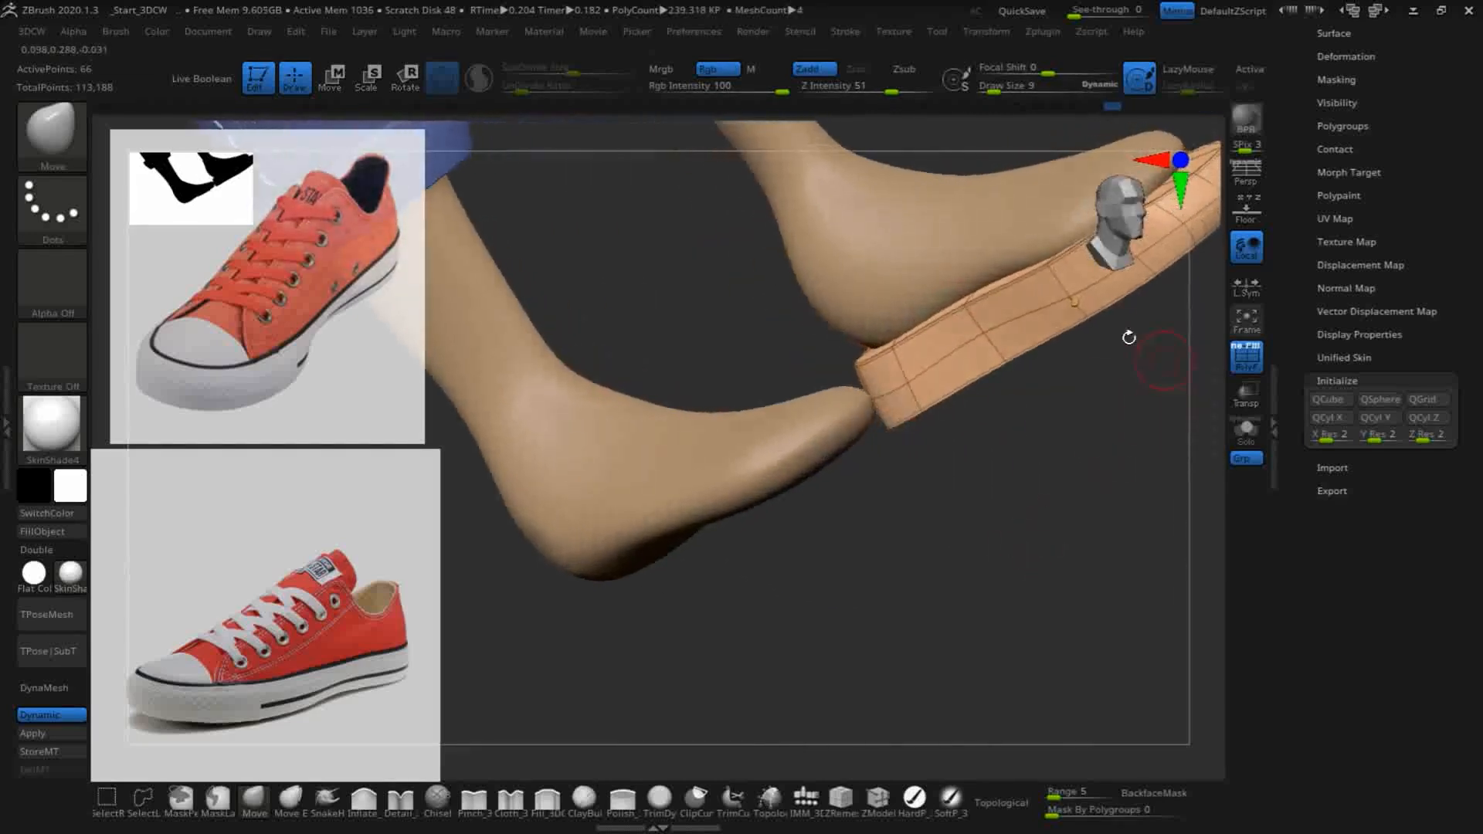
left_click_drag(1169, 535, 1177, 461)
left_click_drag(950, 514, 920, 372)
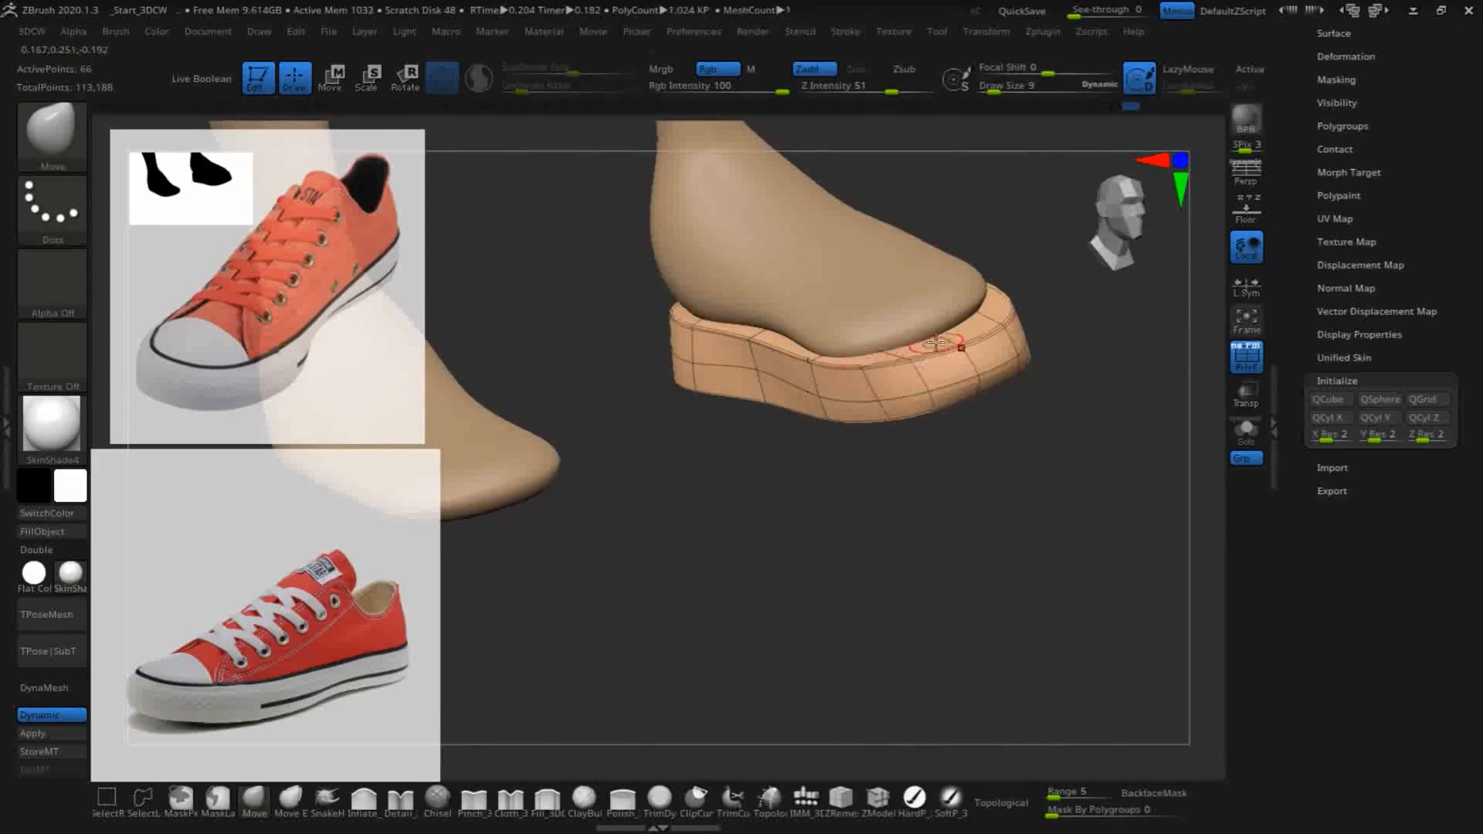
mouse_move(996, 494)
left_mouse_down()
mouse_move(957, 520)
mouse_move(1017, 503)
mouse_move(987, 573)
mouse_move(819, 615)
left_mouse_up()
left_click_drag(870, 562, 1042, 454)
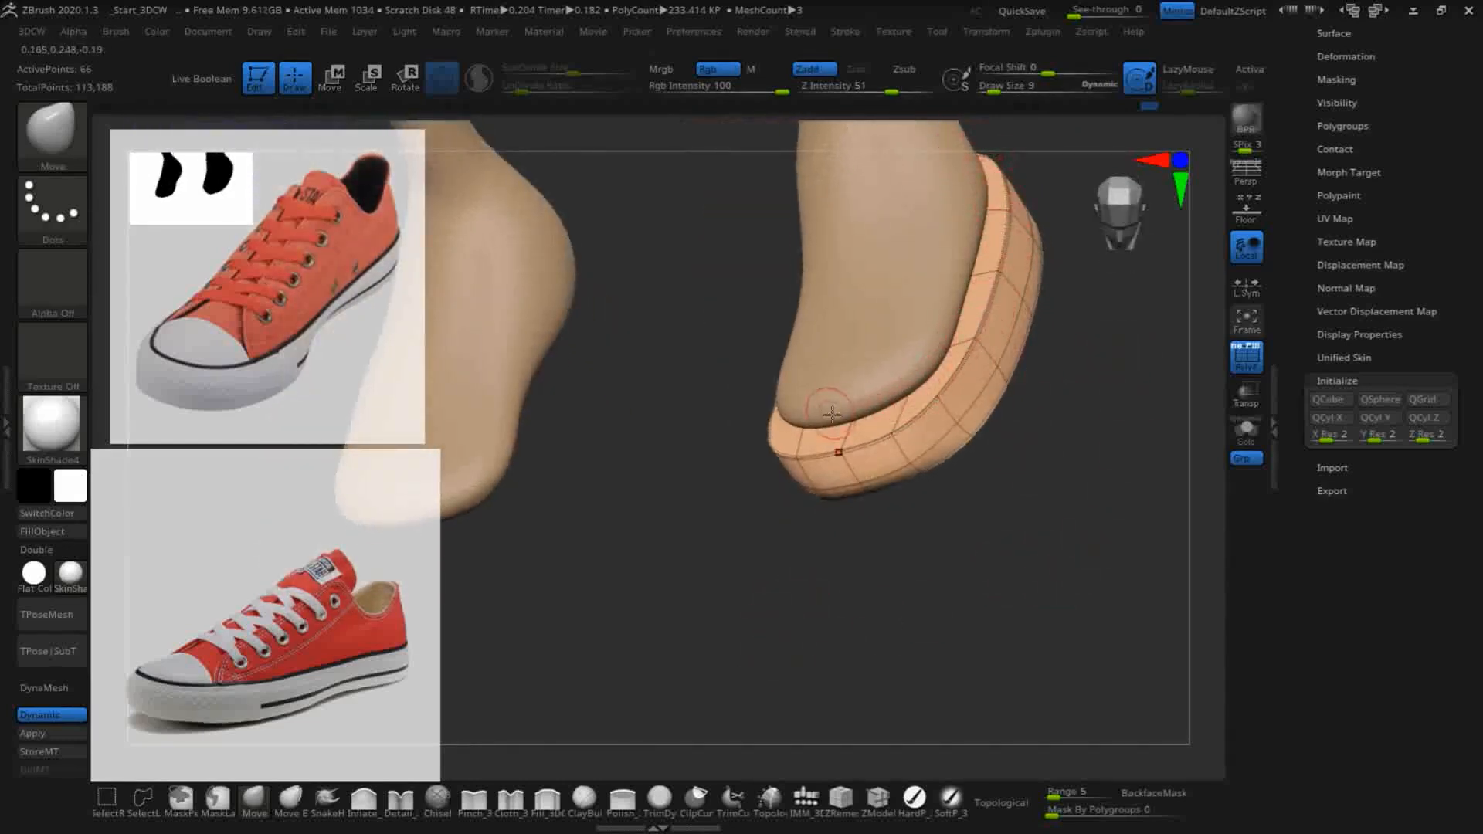
- Turn off Dynamic Subdiv and inspect the low-poly sole around the foot from the front and inner side
left_click(57, 711)
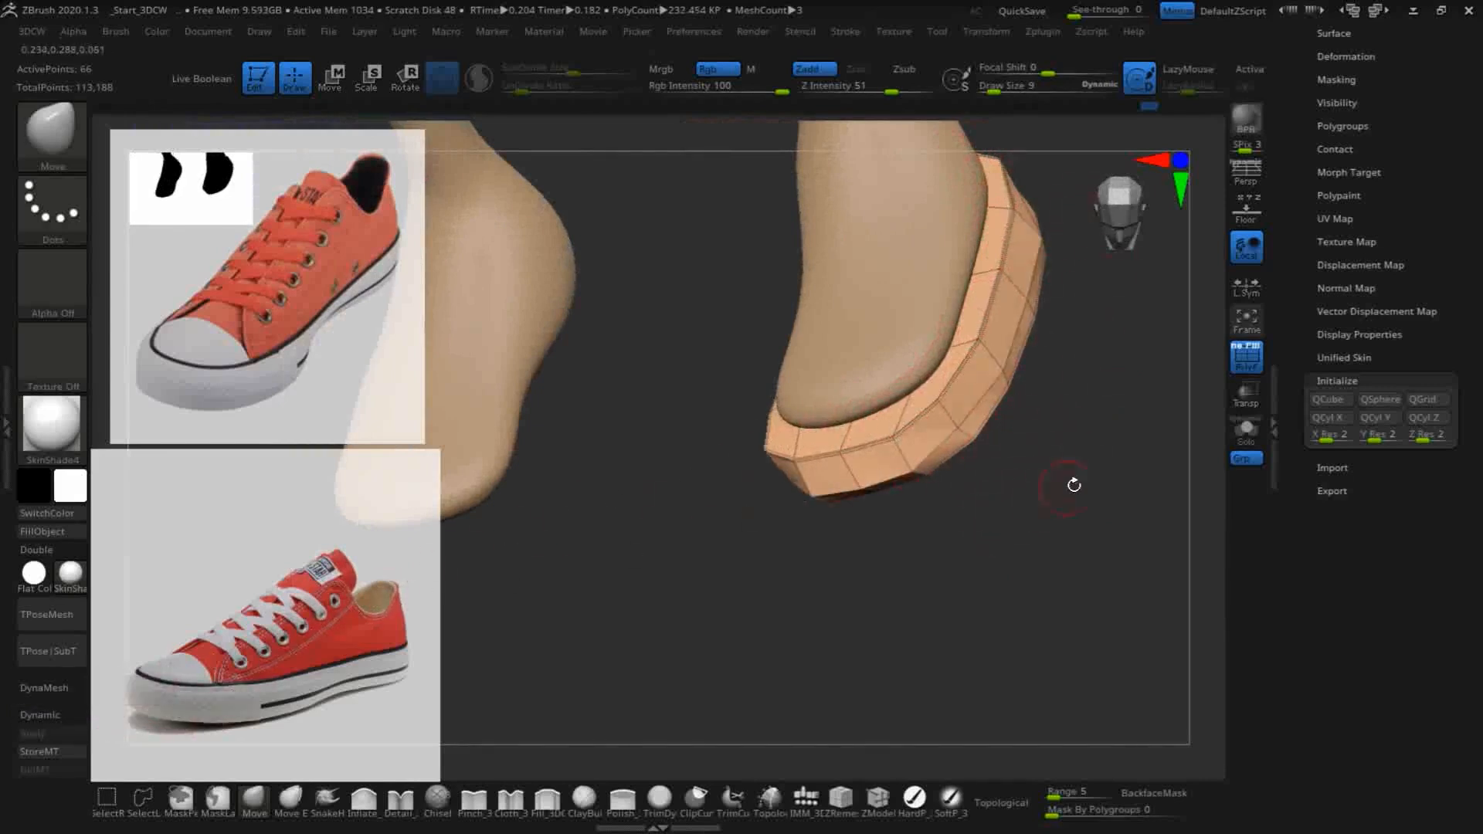
left_click_drag(1053, 493, 1044, 590)
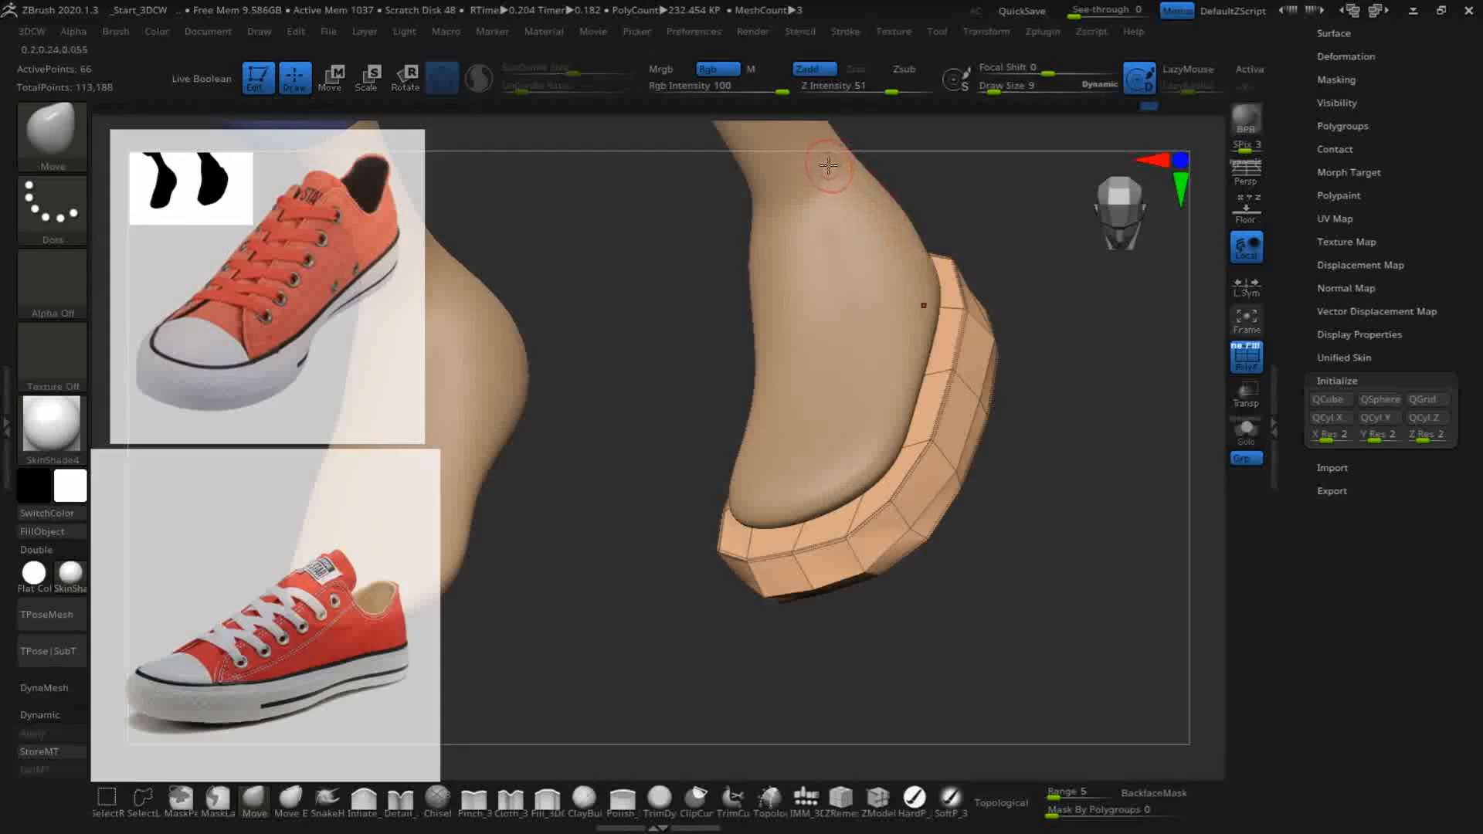
mouse_move(1026, 483)
left_mouse_down()
mouse_move(1073, 476)
mouse_move(1079, 417)
mouse_move(1109, 443)
mouse_move(1018, 474)
left_mouse_up()
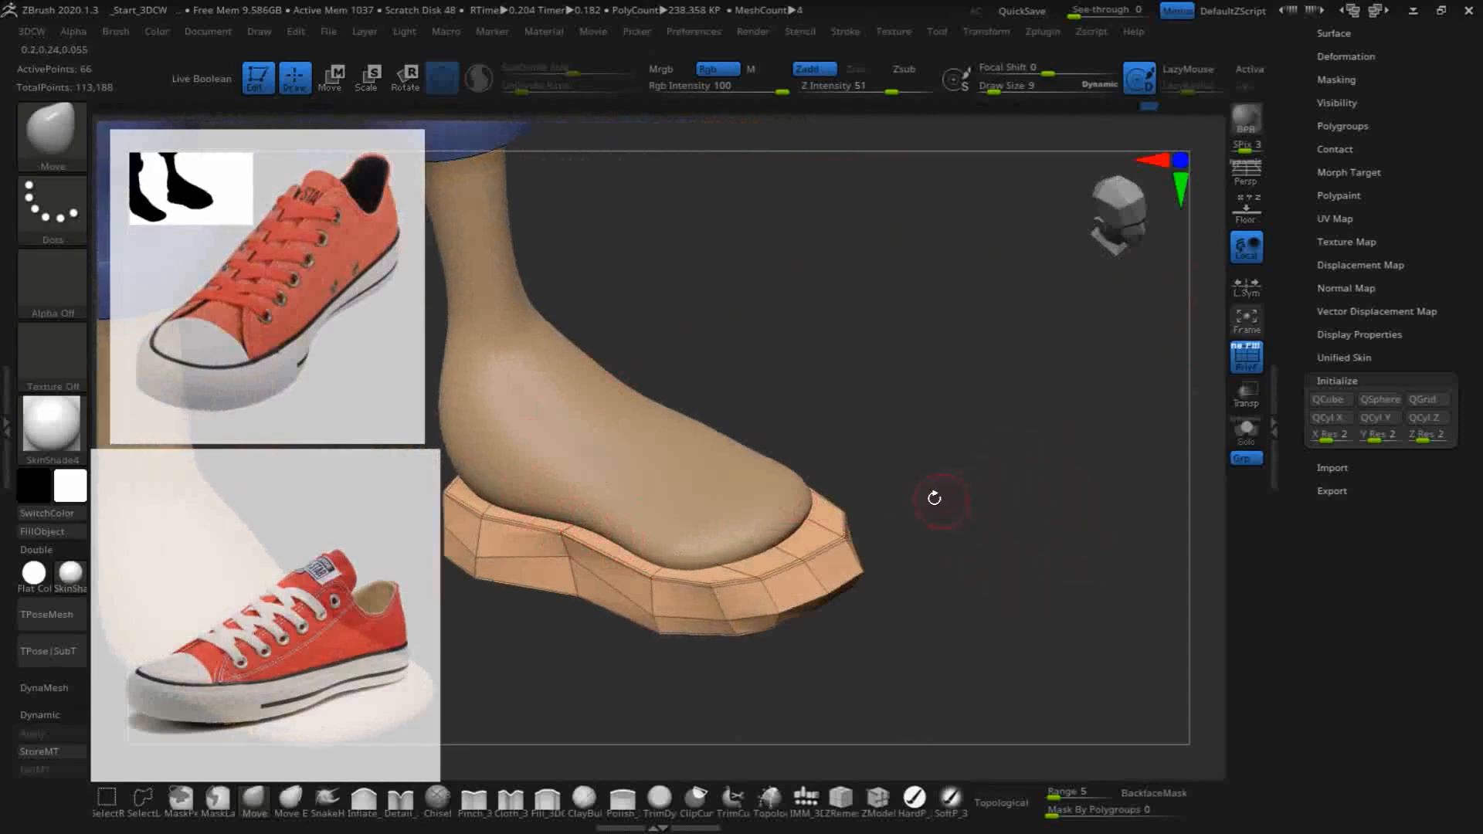
mouse_move(998, 489)
left_mouse_down()
mouse_move(1059, 437)
mouse_move(1072, 486)
left_mouse_up()
mouse_move(1082, 603)
left_mouse_down()
mouse_move(1069, 600)
mouse_move(1087, 589)
mouse_move(1162, 265)
left_mouse_up()
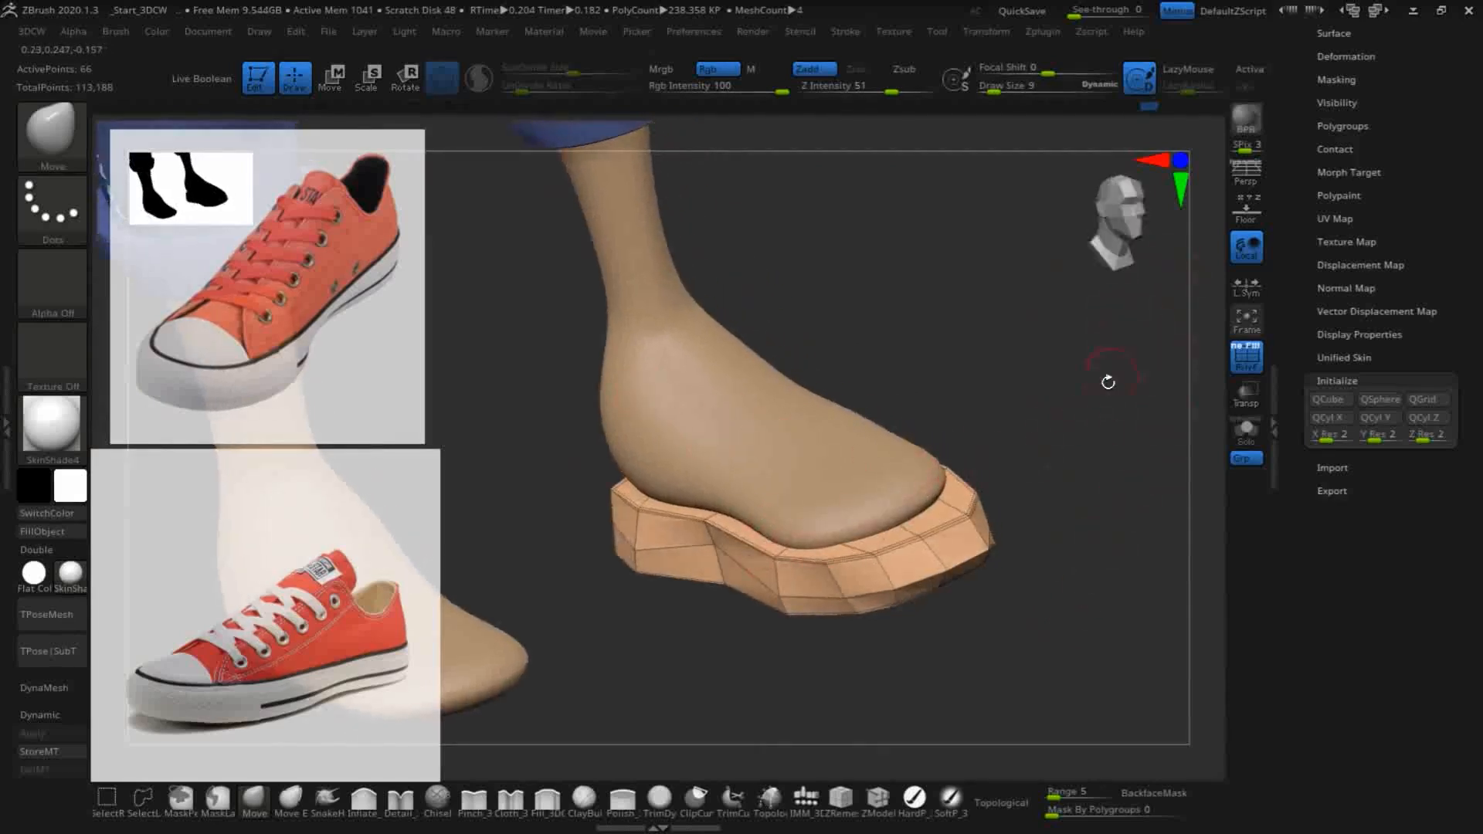
- Isolate the sole and set the ZModeler edge action to Insert with the Single EdgeLoop target
left_click(1246, 429)
left_click_drag(991, 308, 1112, 272)
left_click_drag(1131, 502, 1020, 423)
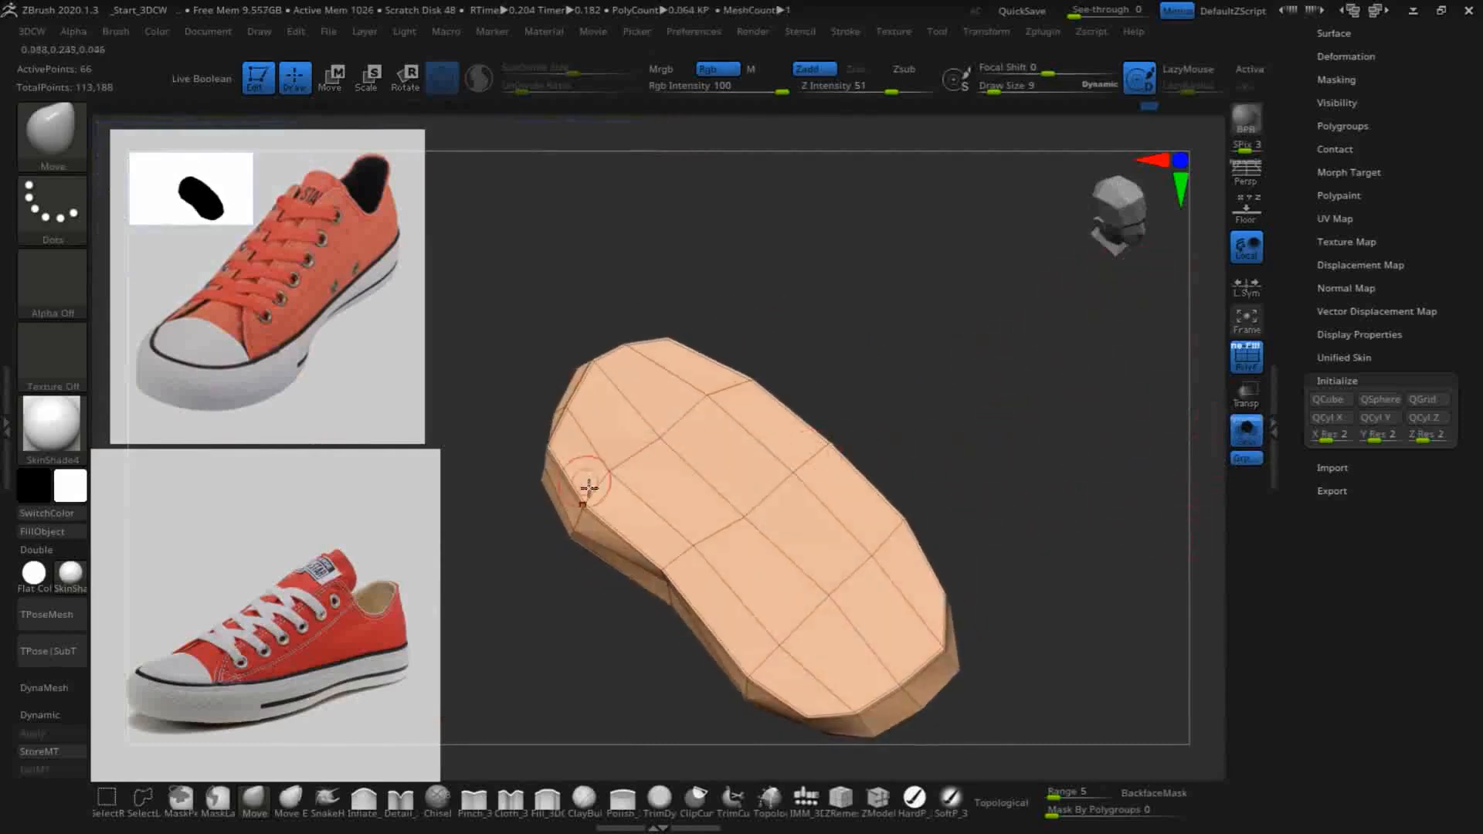
left_click(877, 800)
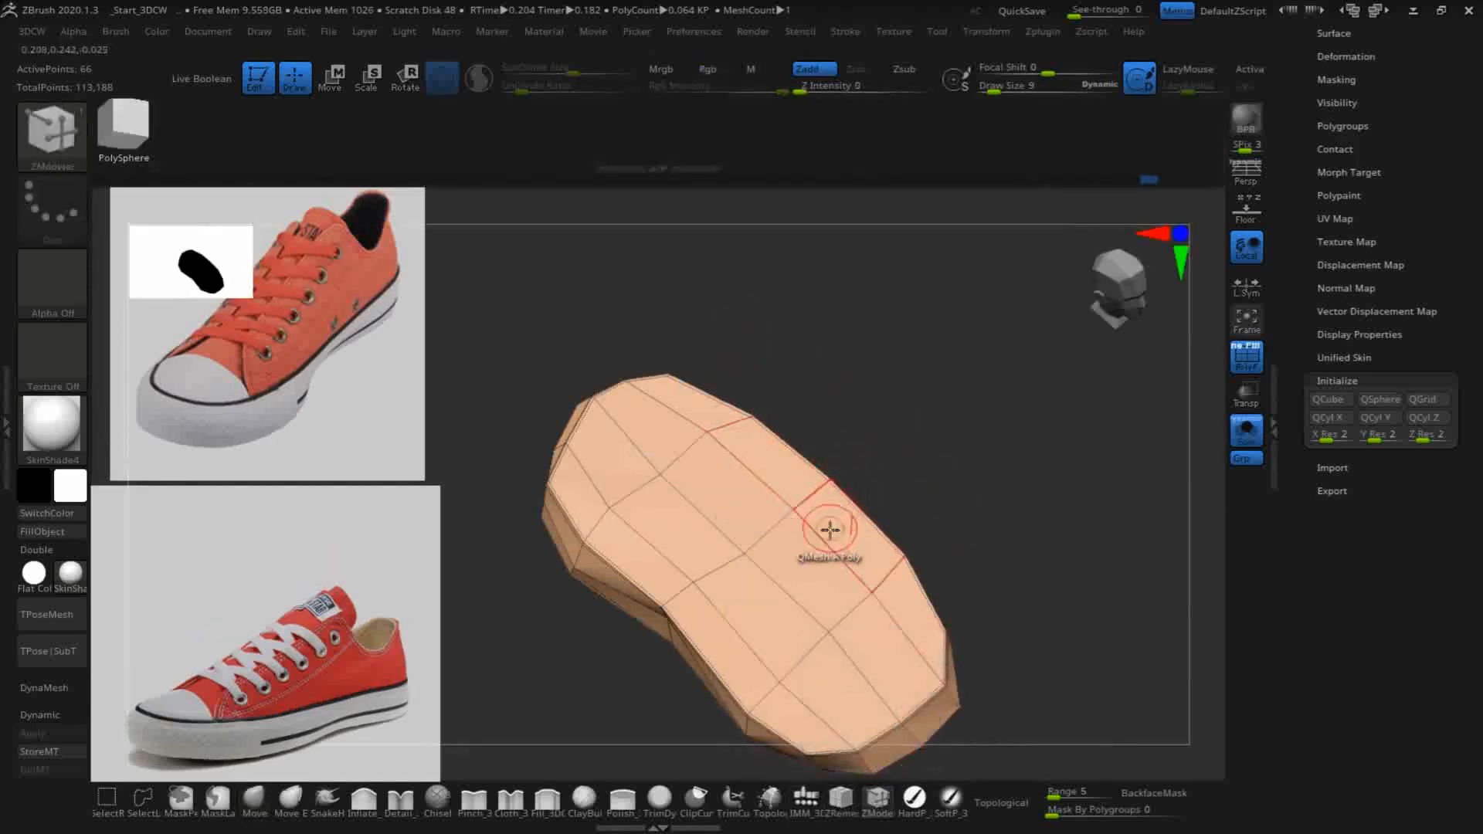
key("space")
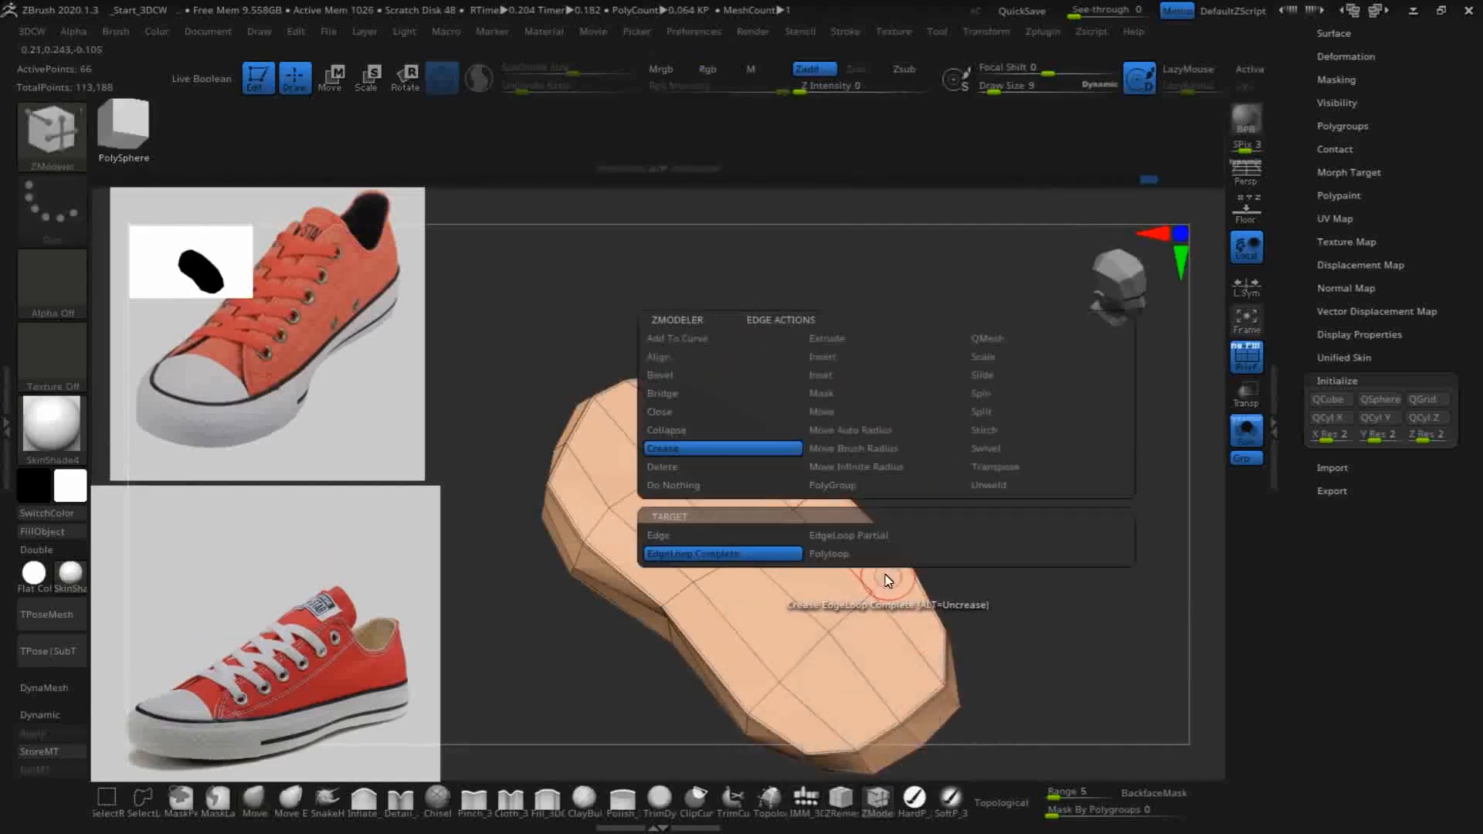
left_click(828, 360)
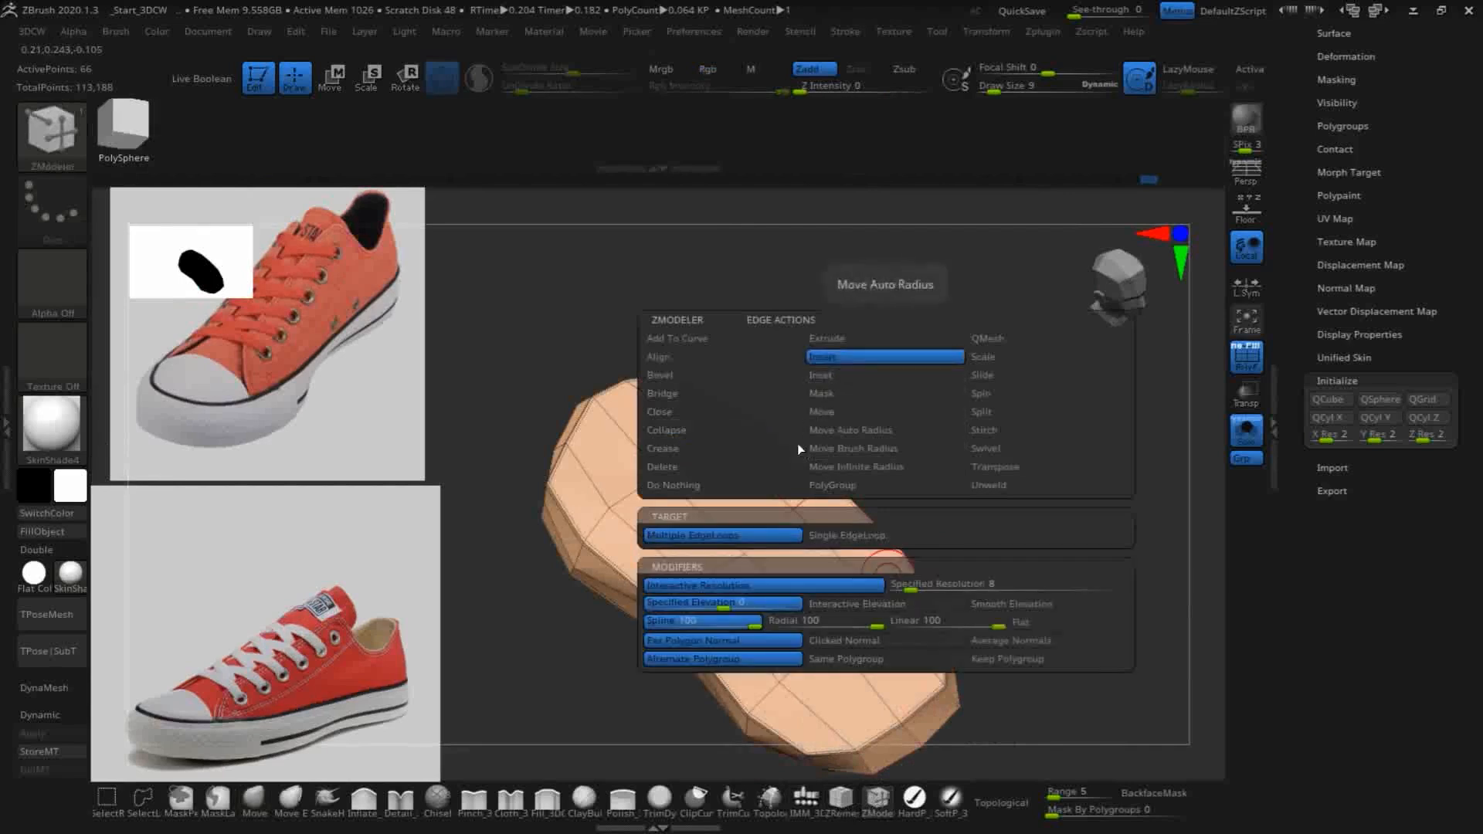
left_click(839, 537)
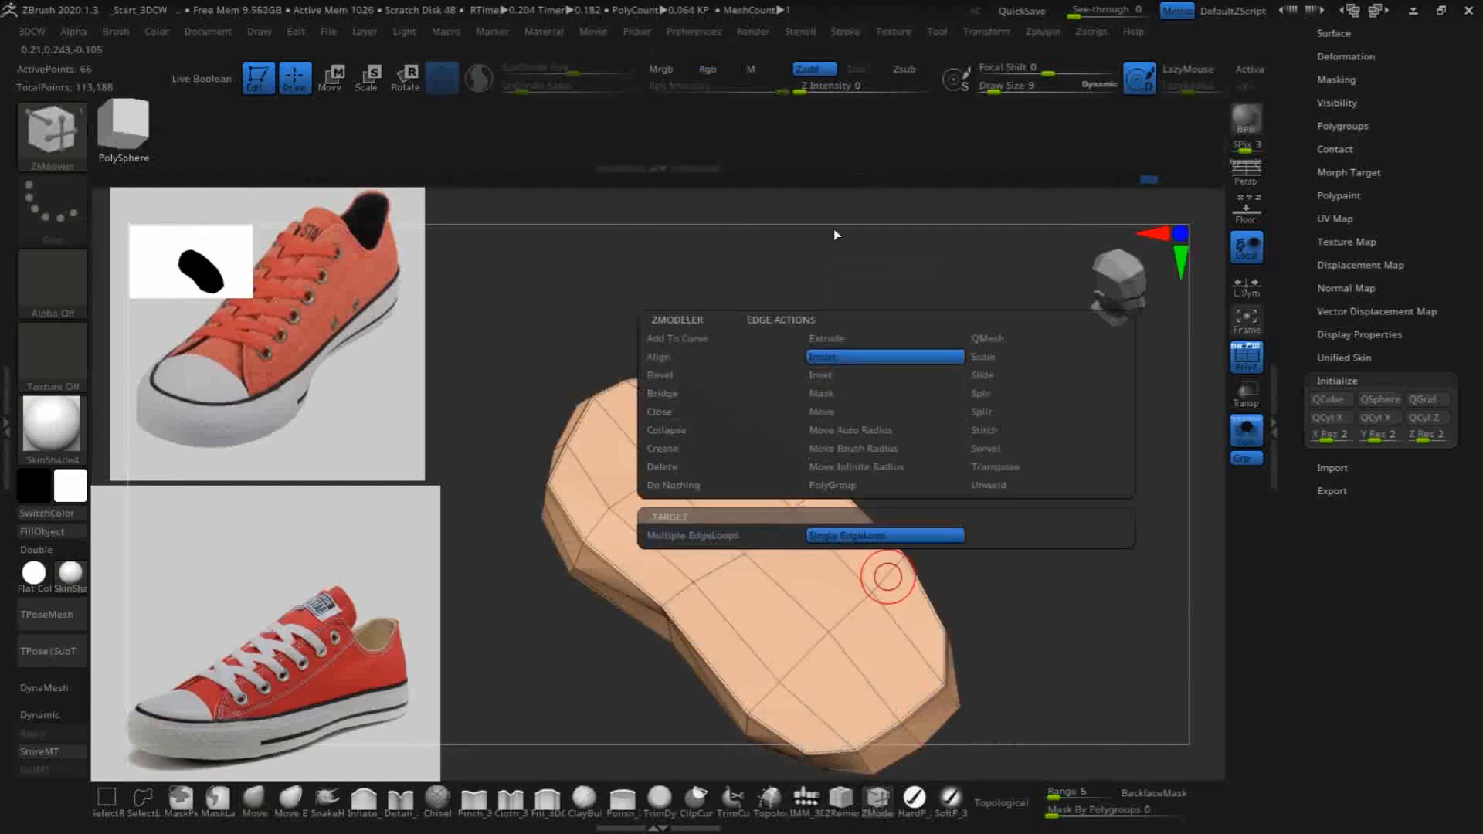
- Insert edge loops close to the rim along both sides and the heel, and one across the front of the sole
left_click(894, 566)
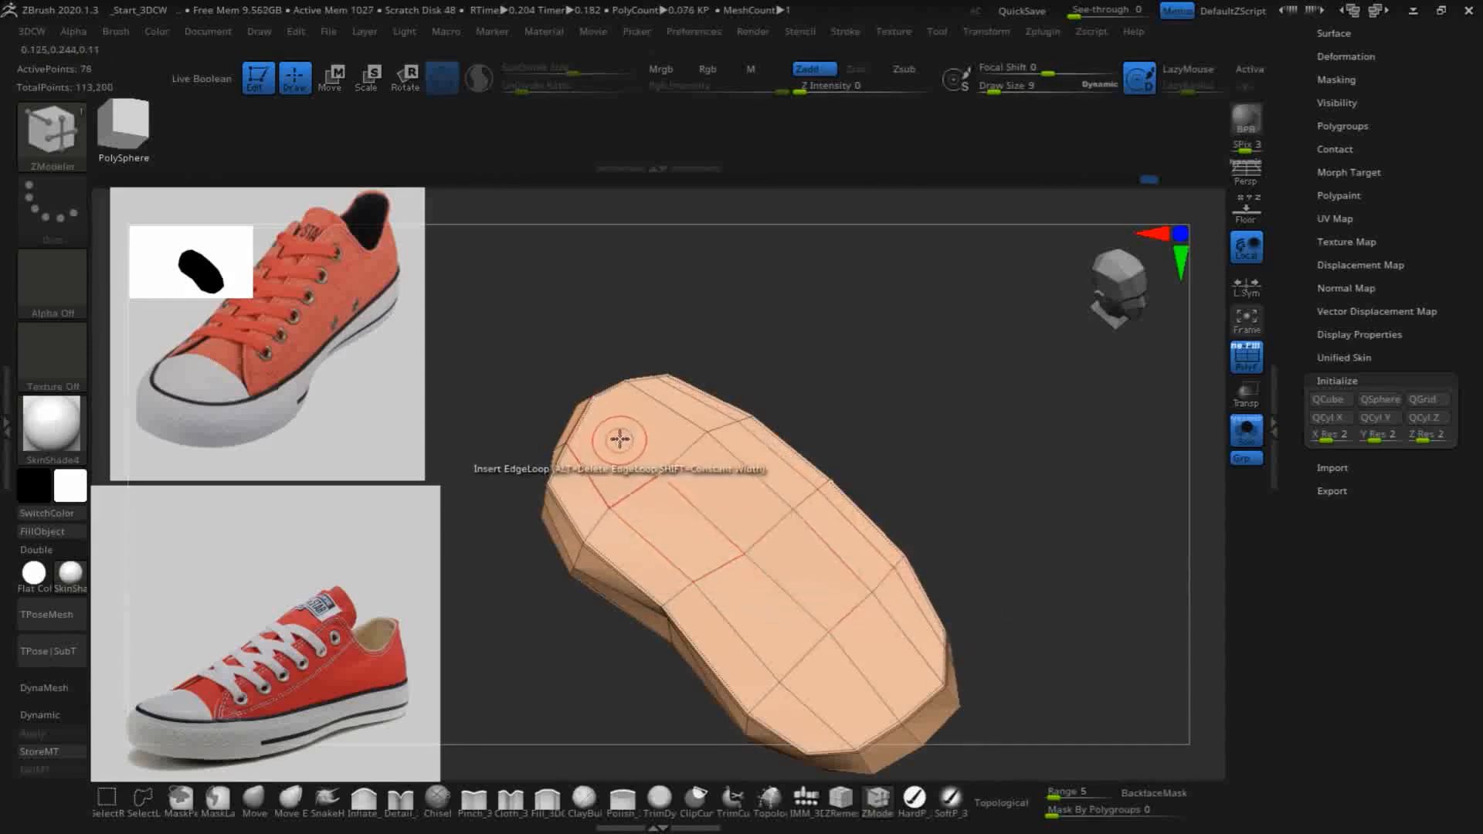
left_click(601, 413)
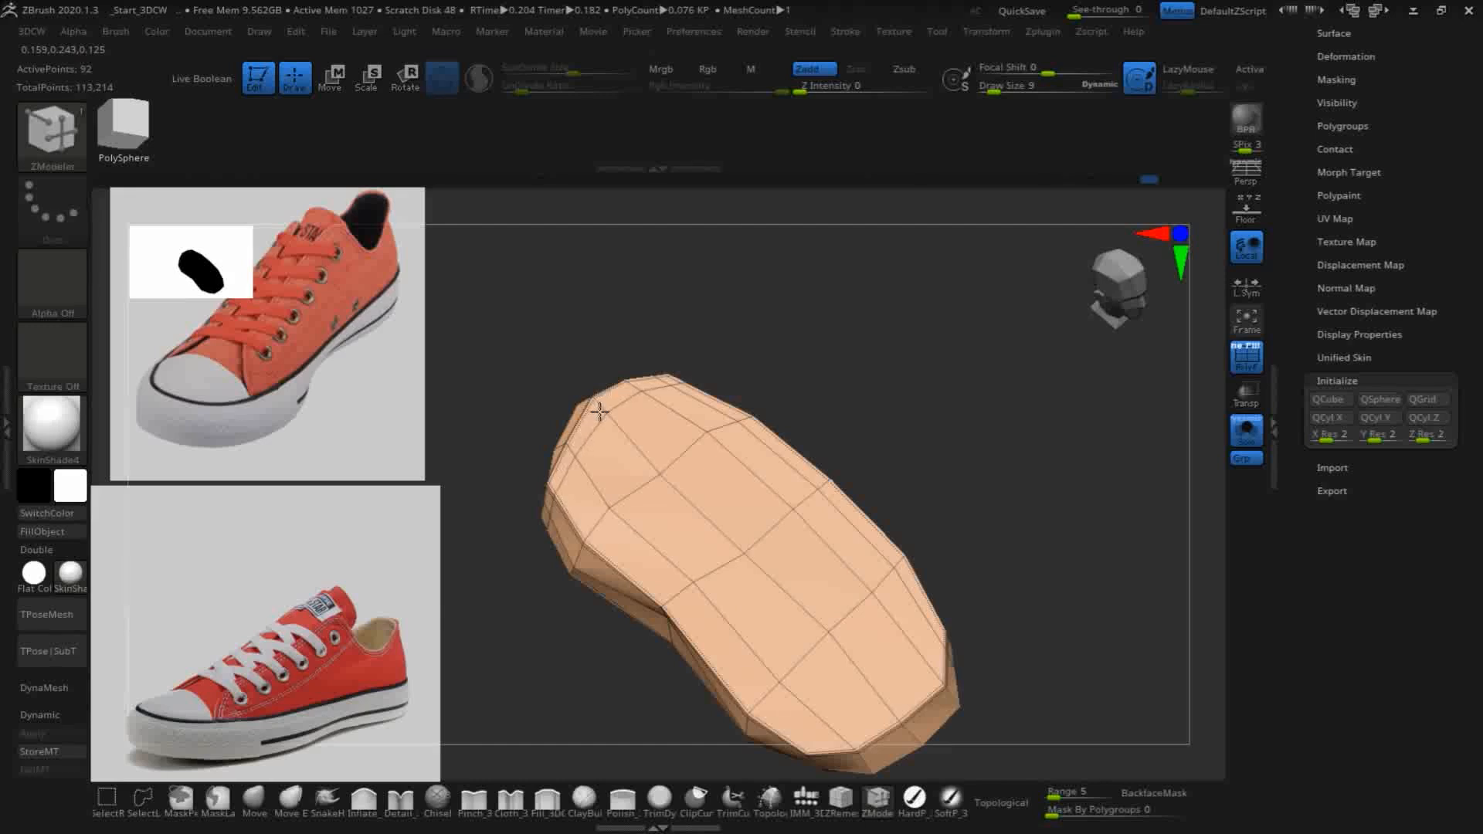
left_click(593, 532)
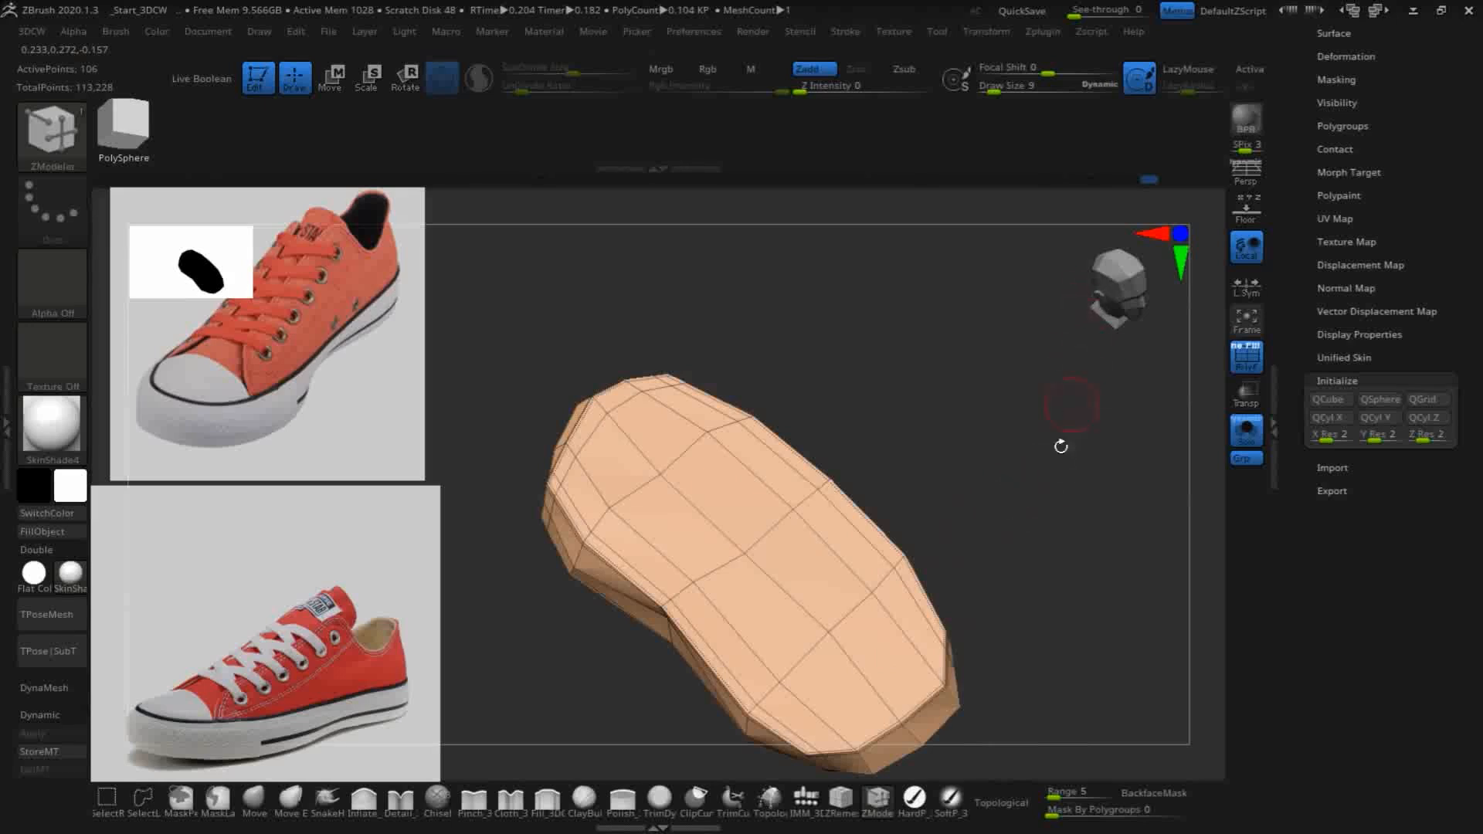
mouse_move(1033, 526)
left_mouse_down()
mouse_move(1006, 500)
mouse_move(1010, 460)
mouse_move(1027, 517)
left_mouse_up()
left_click(817, 616)
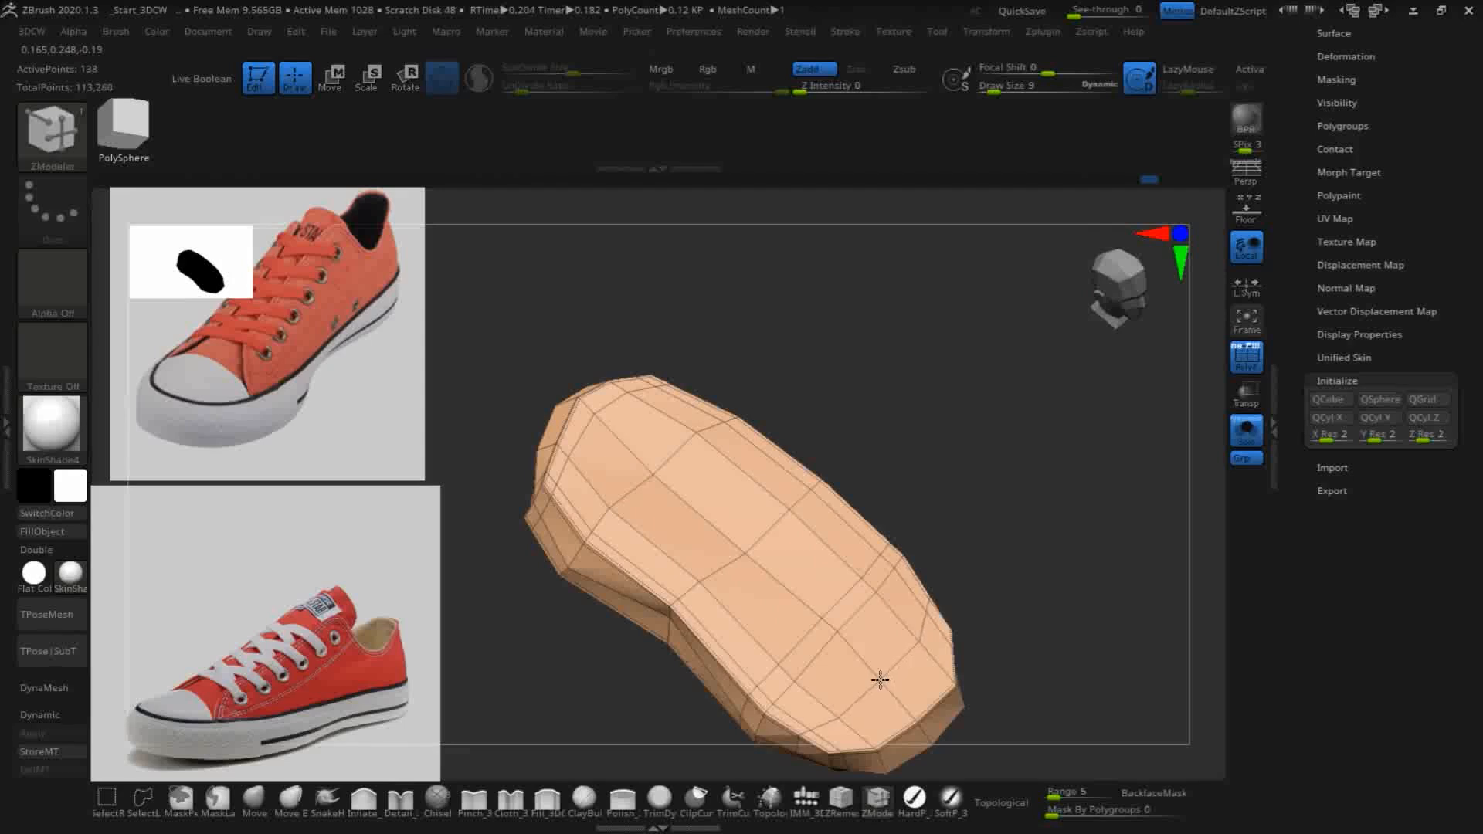
- Set the ZModeler polygon action to PolyGroup with the A Single Poly target
left_click_drag(1068, 435, 998, 374)
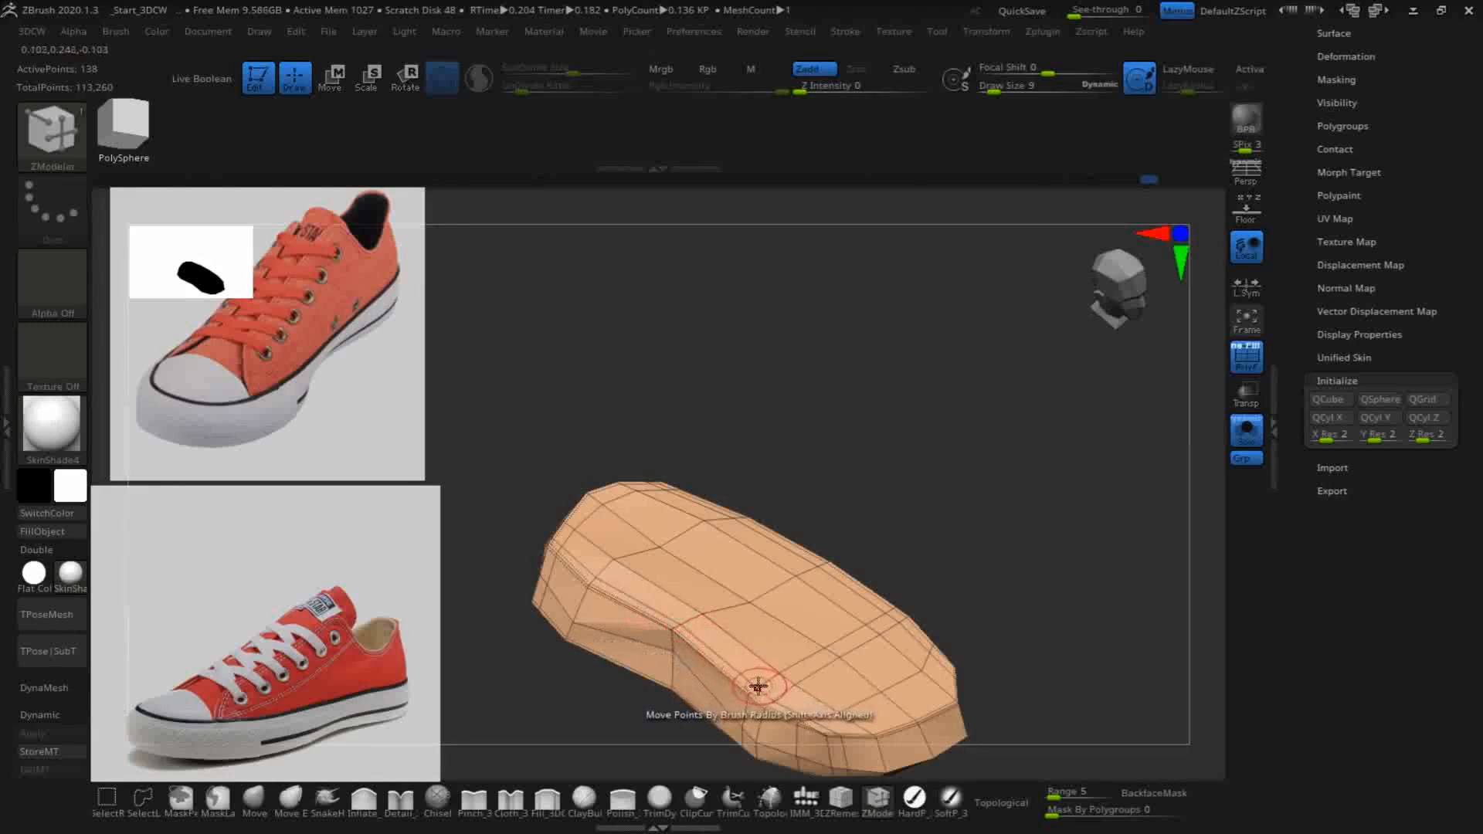
mouse_move(1014, 509)
left_mouse_down()
mouse_move(985, 524)
mouse_move(1016, 507)
left_mouse_up()
left_click_drag(1020, 587, 1104, 539)
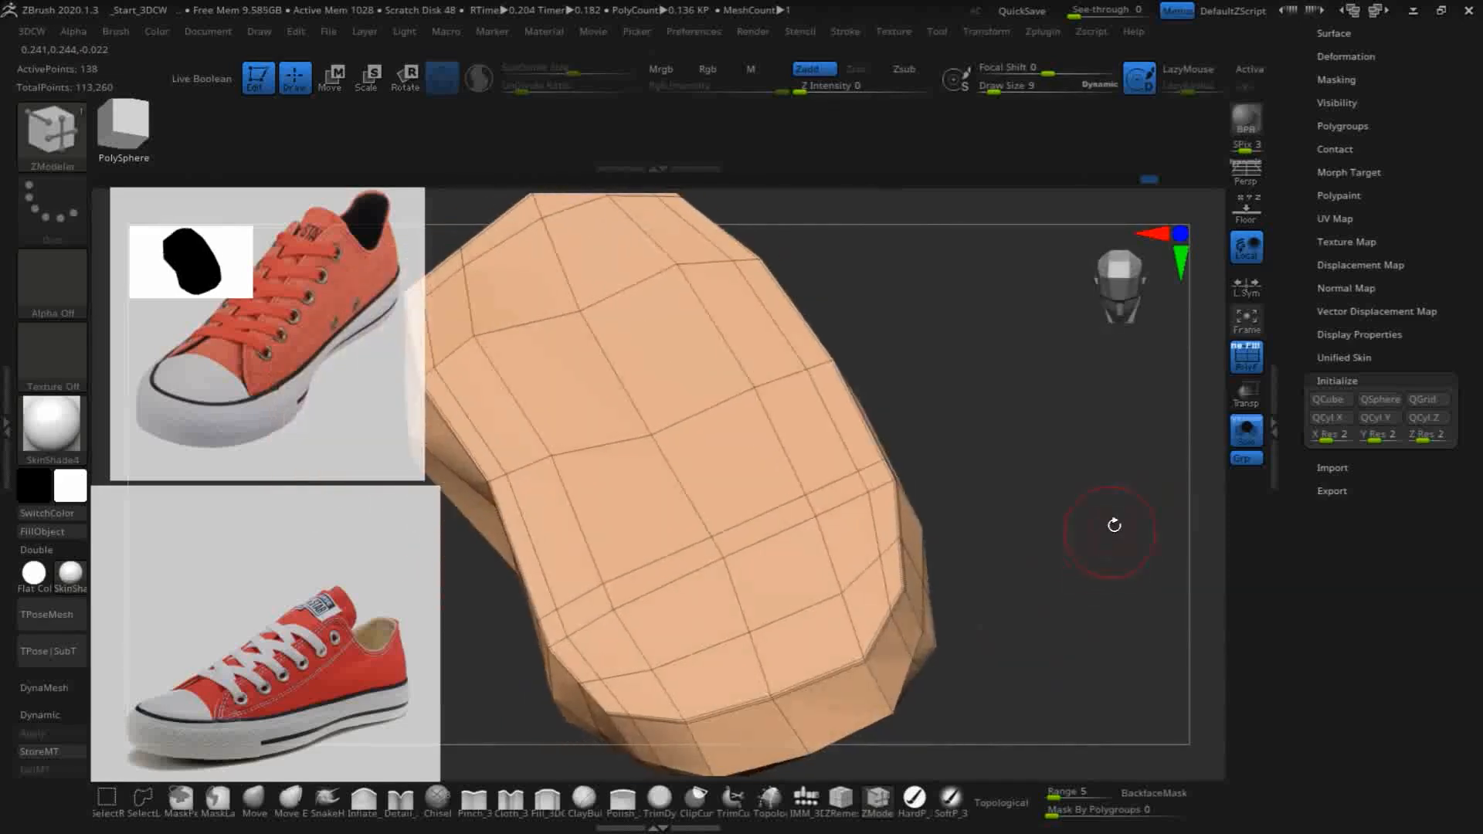
left_click_drag(1064, 587, 1004, 347)
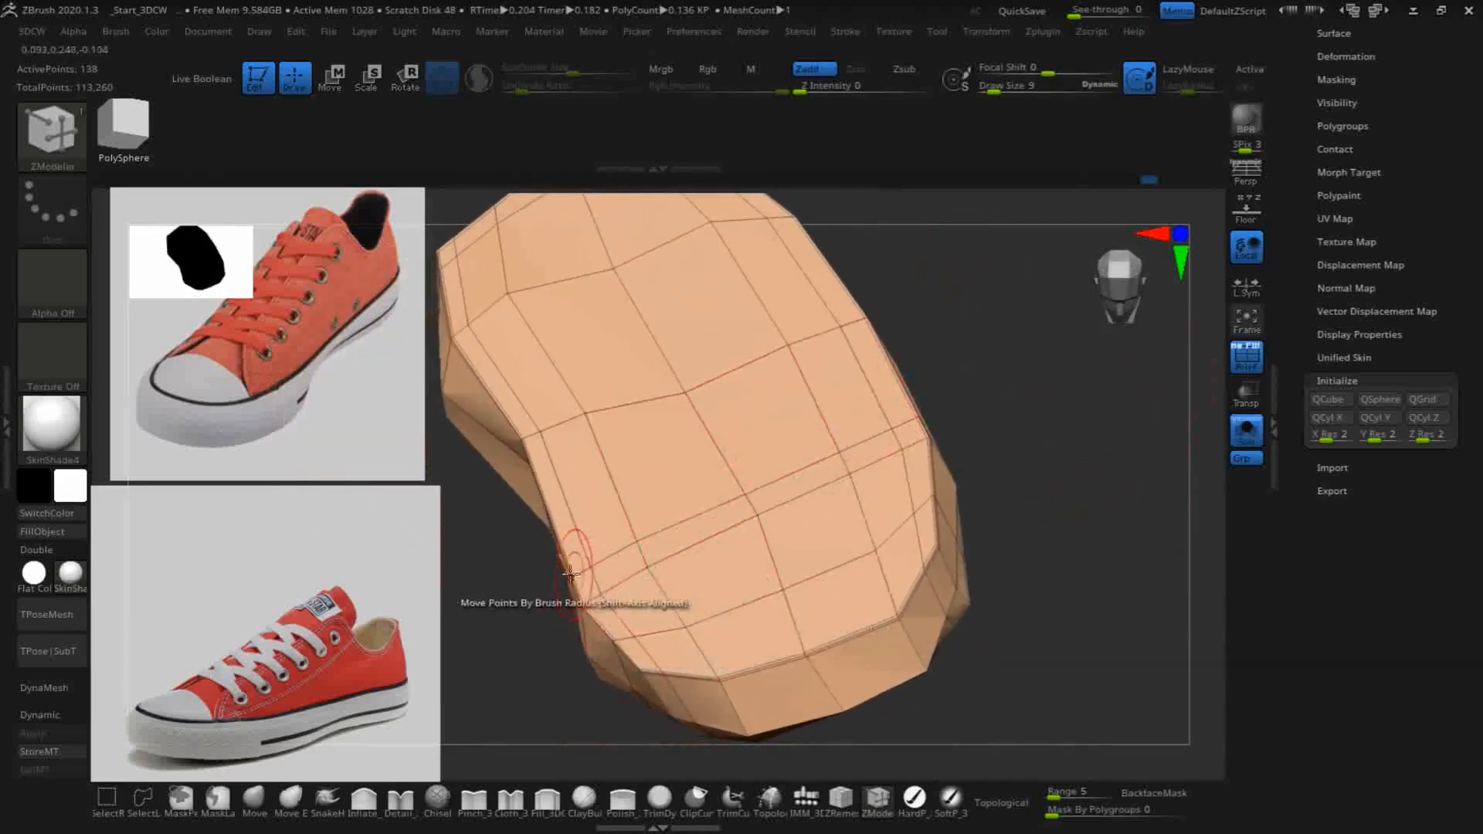
key("space")
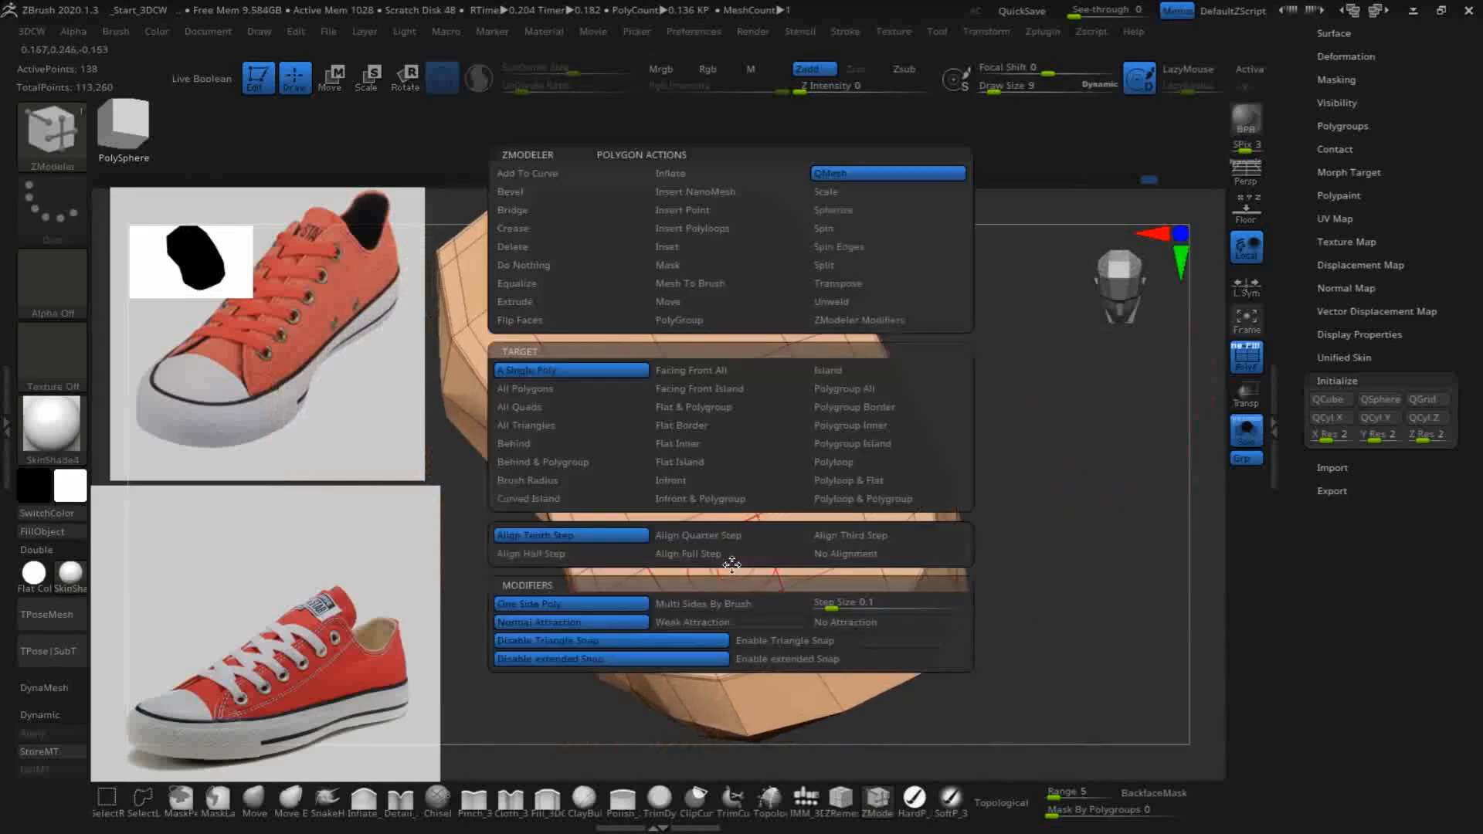
left_click(674, 320)
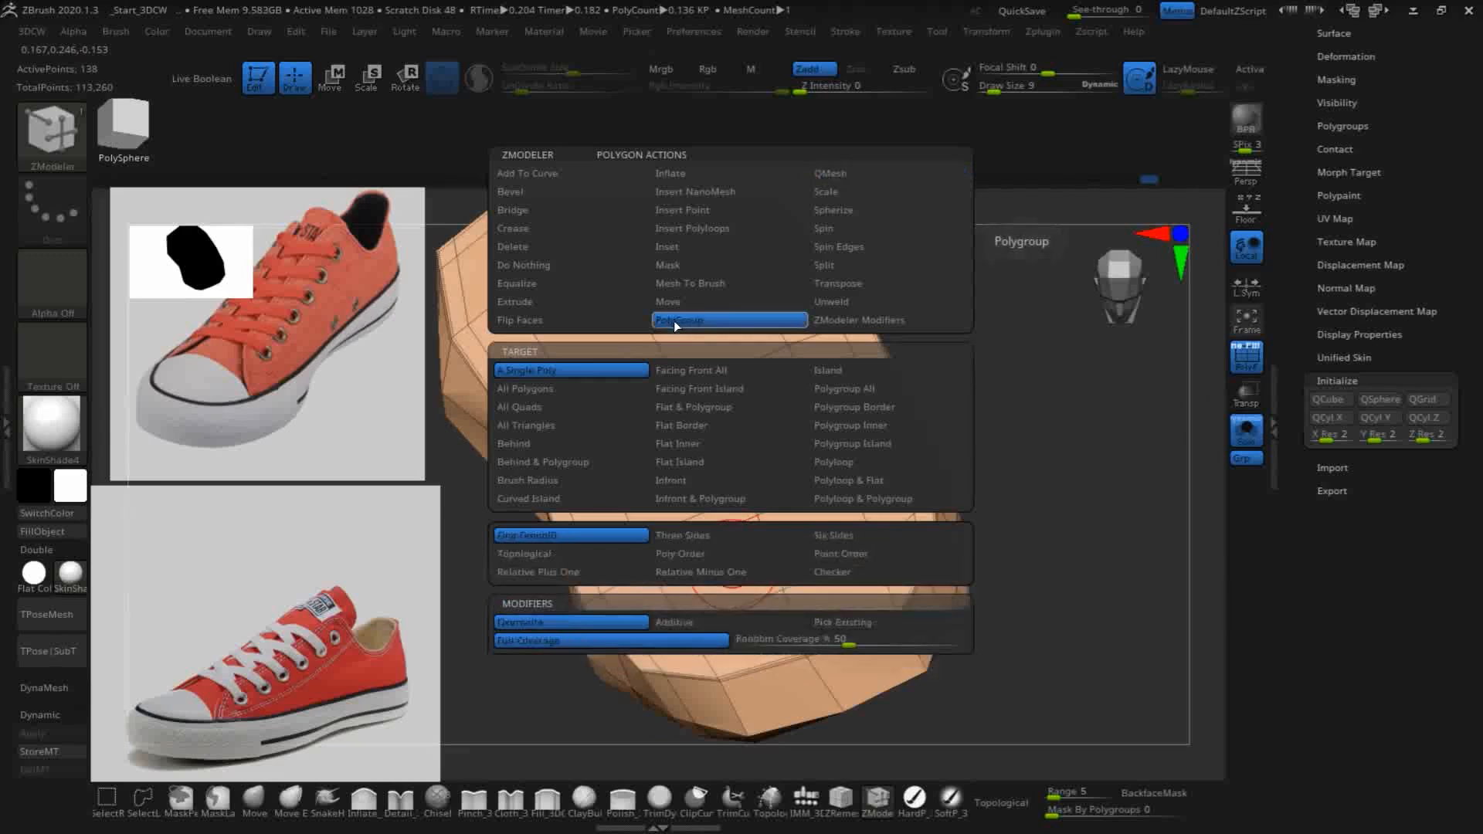
left_click(528, 371)
- Assign all the toe-cap polygons on the sole's upper face, up to its front rim, to one new polygroup
mouse_move(588, 585)
left_mouse_down()
mouse_move(629, 650)
mouse_move(681, 654)
mouse_move(652, 606)
mouse_move(683, 530)
mouse_move(734, 621)
mouse_move(828, 605)
mouse_move(810, 547)
left_mouse_up()
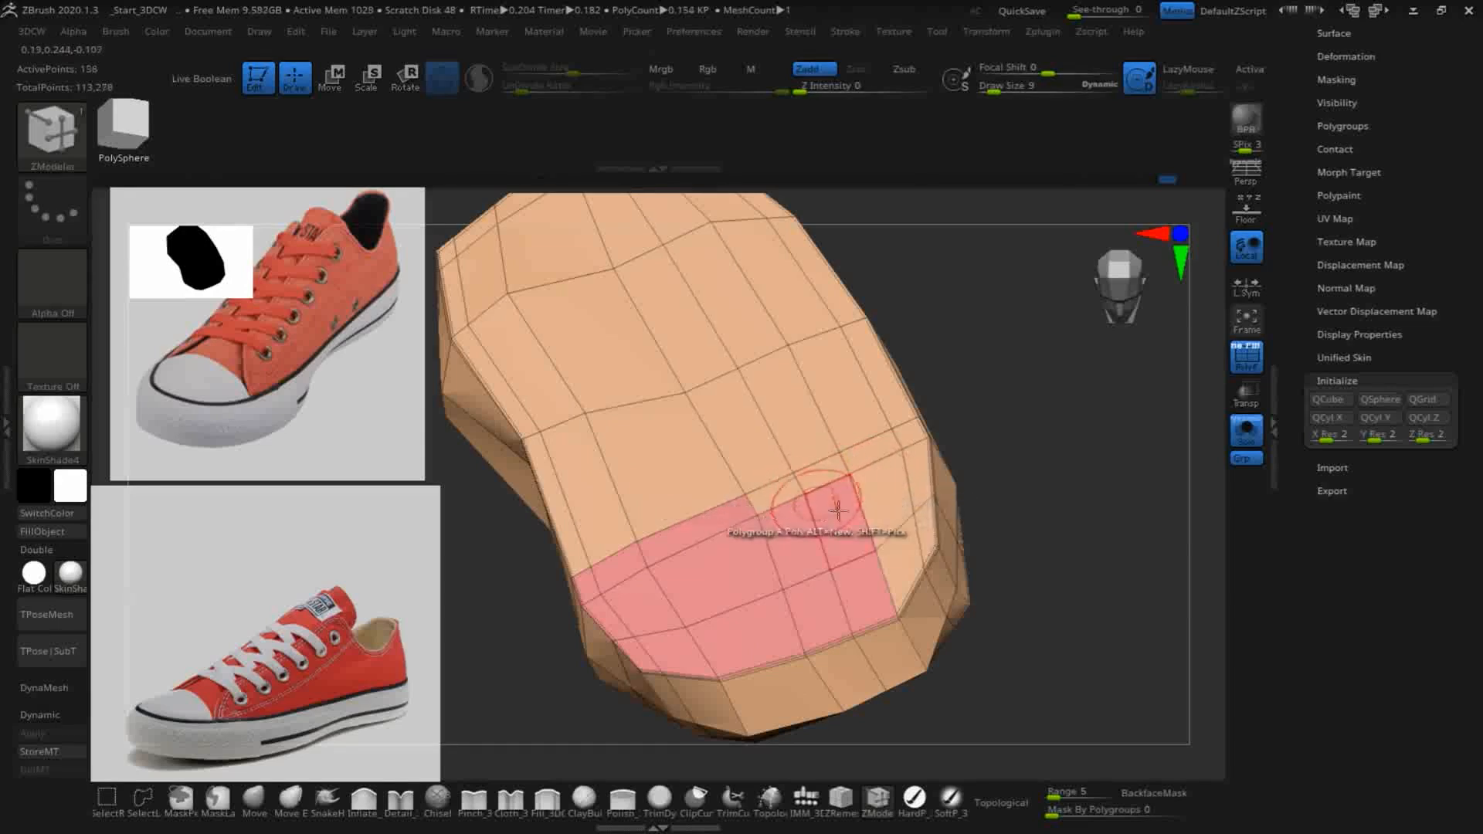
left_click(902, 519)
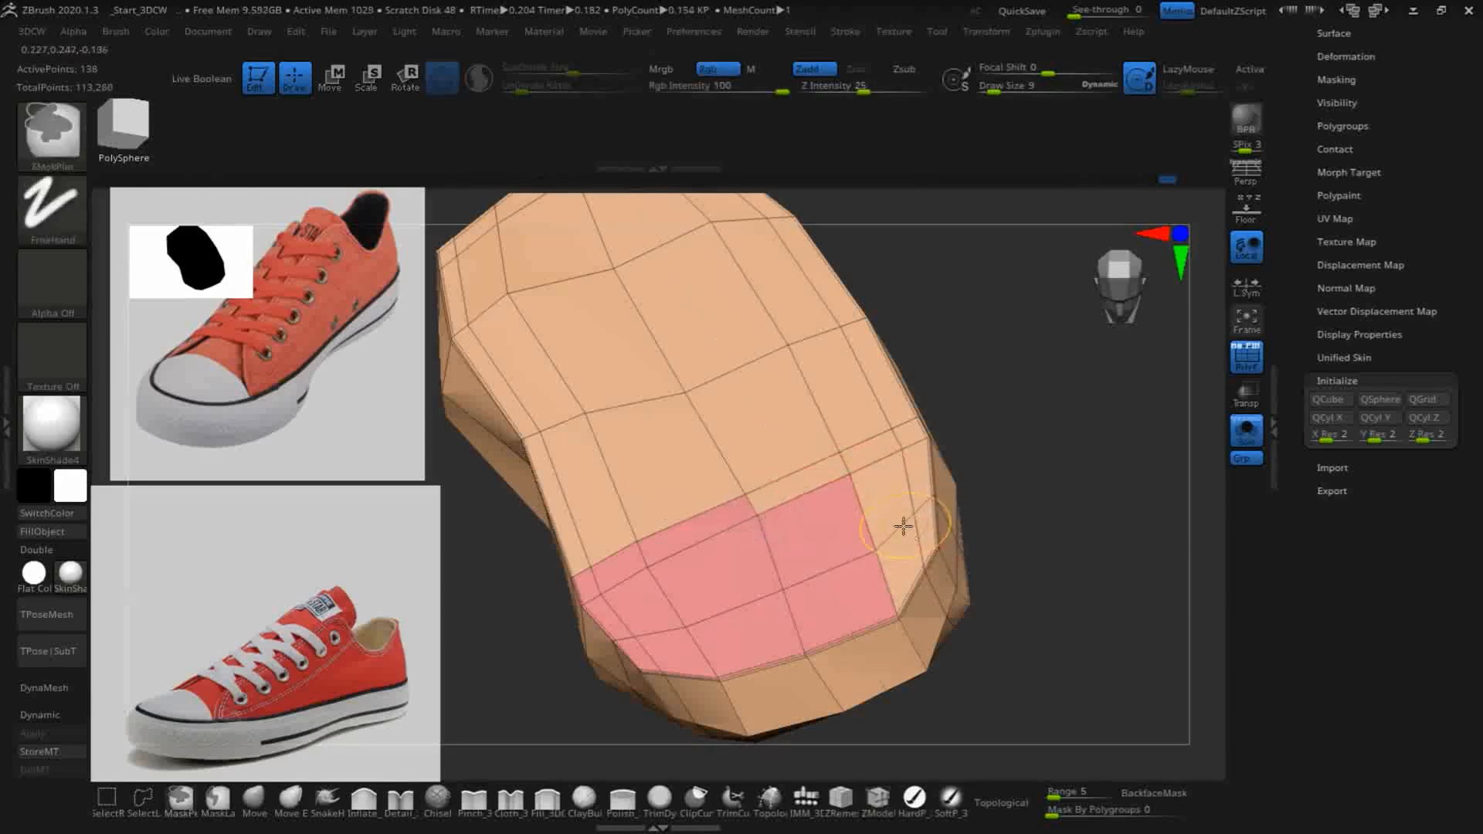
left_click(793, 483)
left_click(872, 450)
left_click(914, 429)
left_click(918, 469)
left_click(923, 527)
left_click(902, 545)
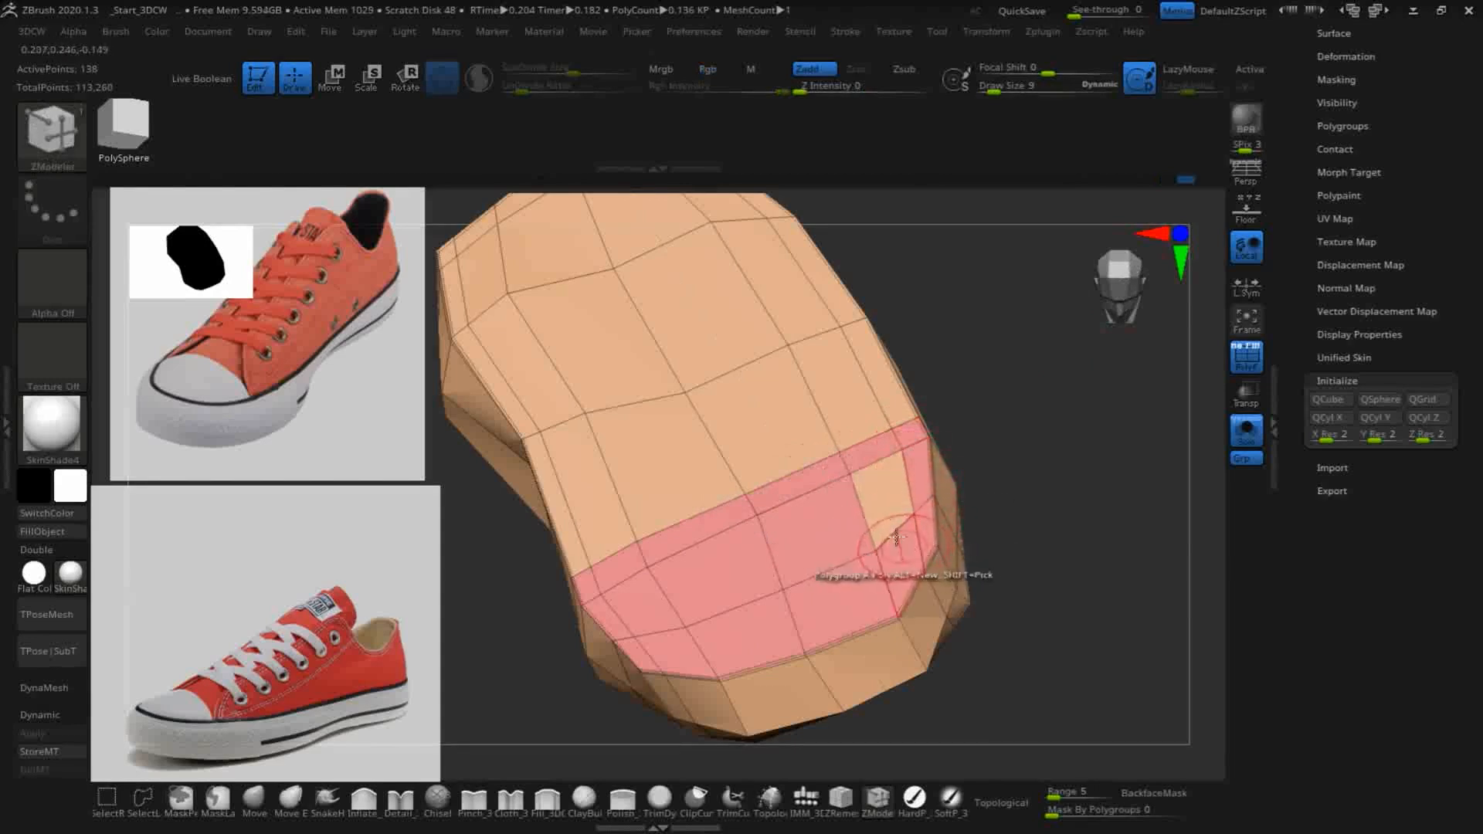
left_click(885, 501)
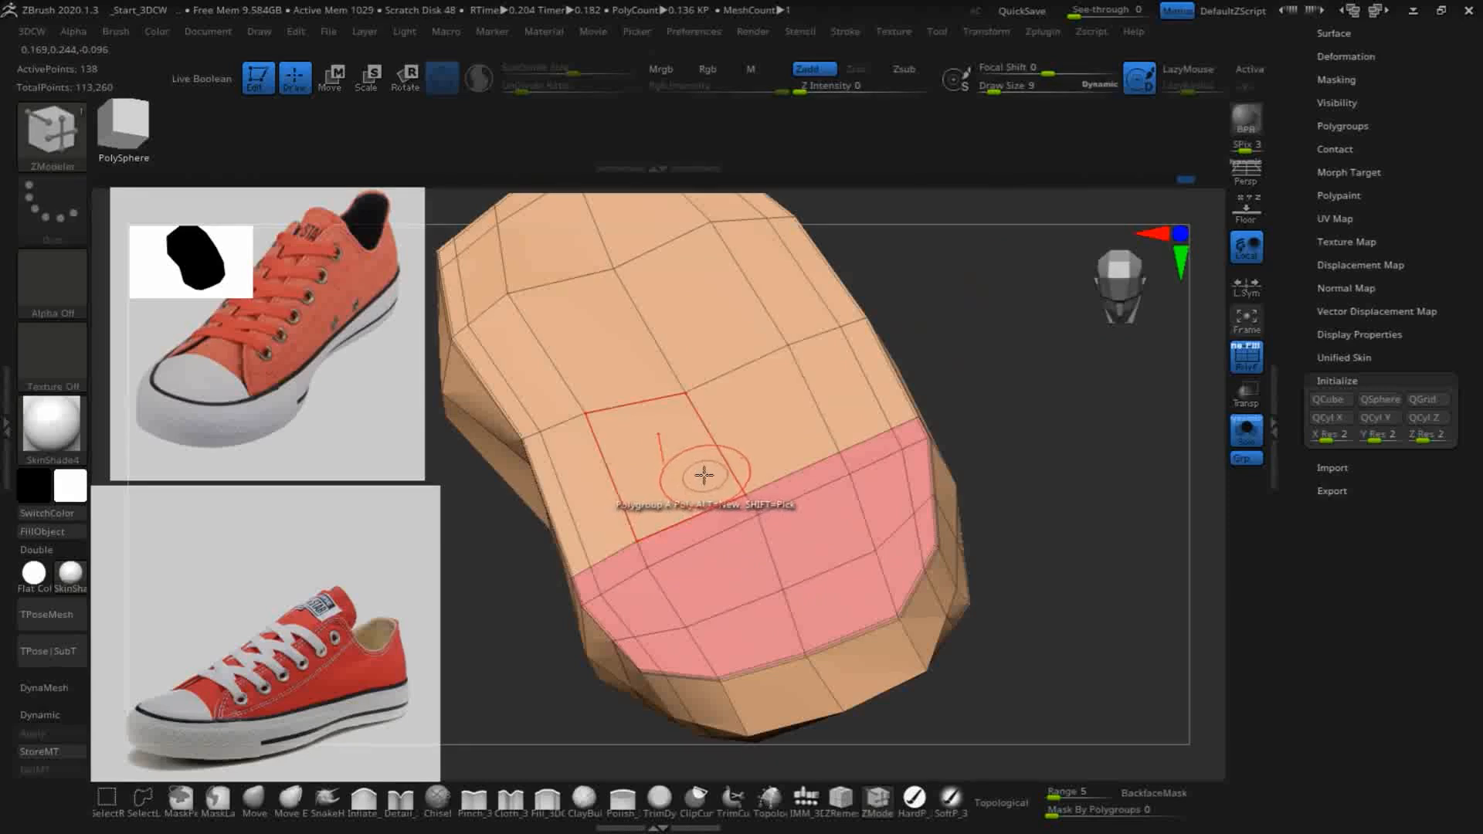
- Isolate the toe-cap polygroup, regroup it until it has a clearly distinct blue colour, and unhide the whole sole
key("ctrl+shift")
left_click(803, 541, "ctrl+shift")
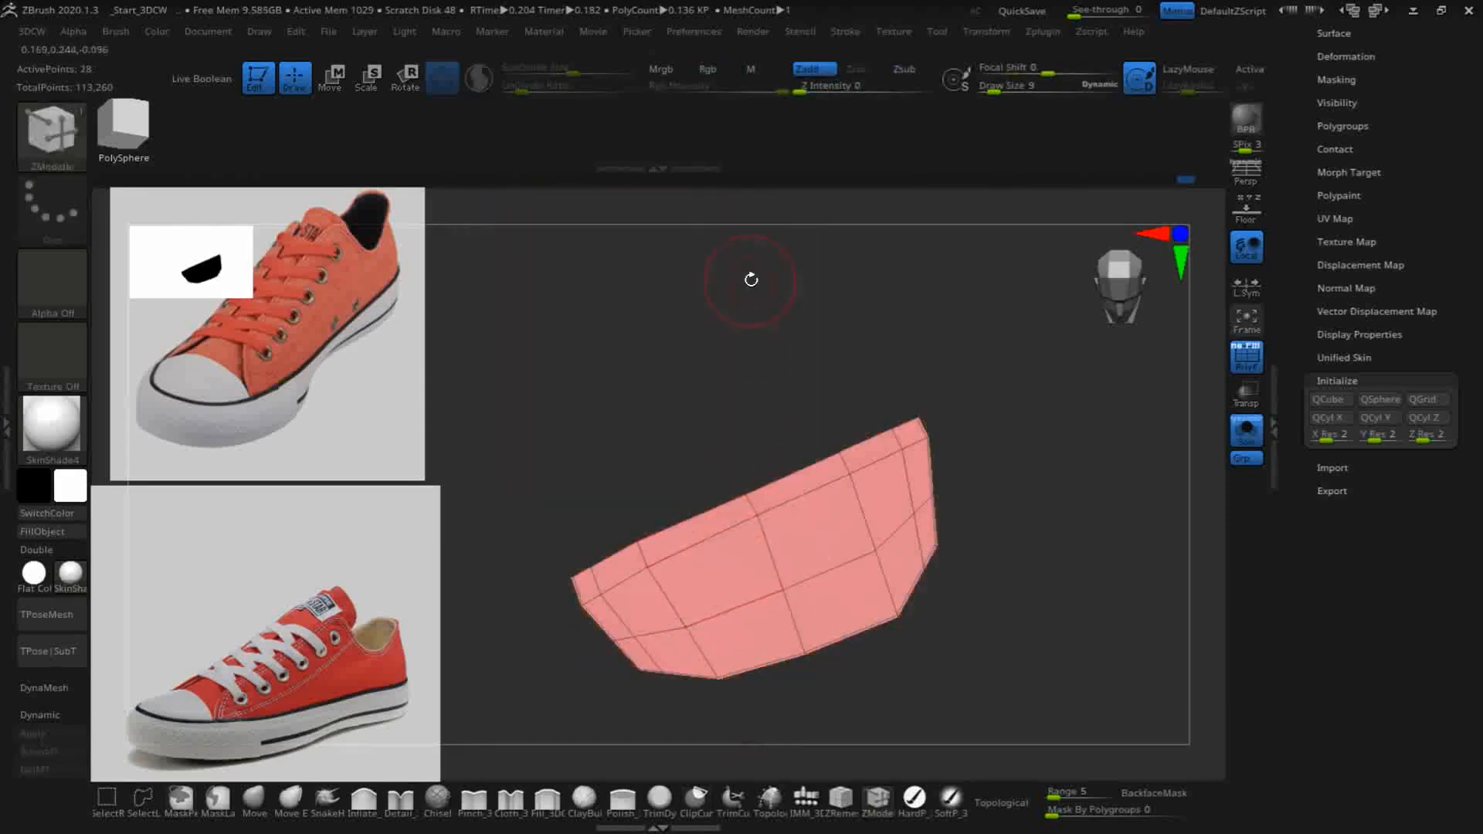
key("ctrl+w")
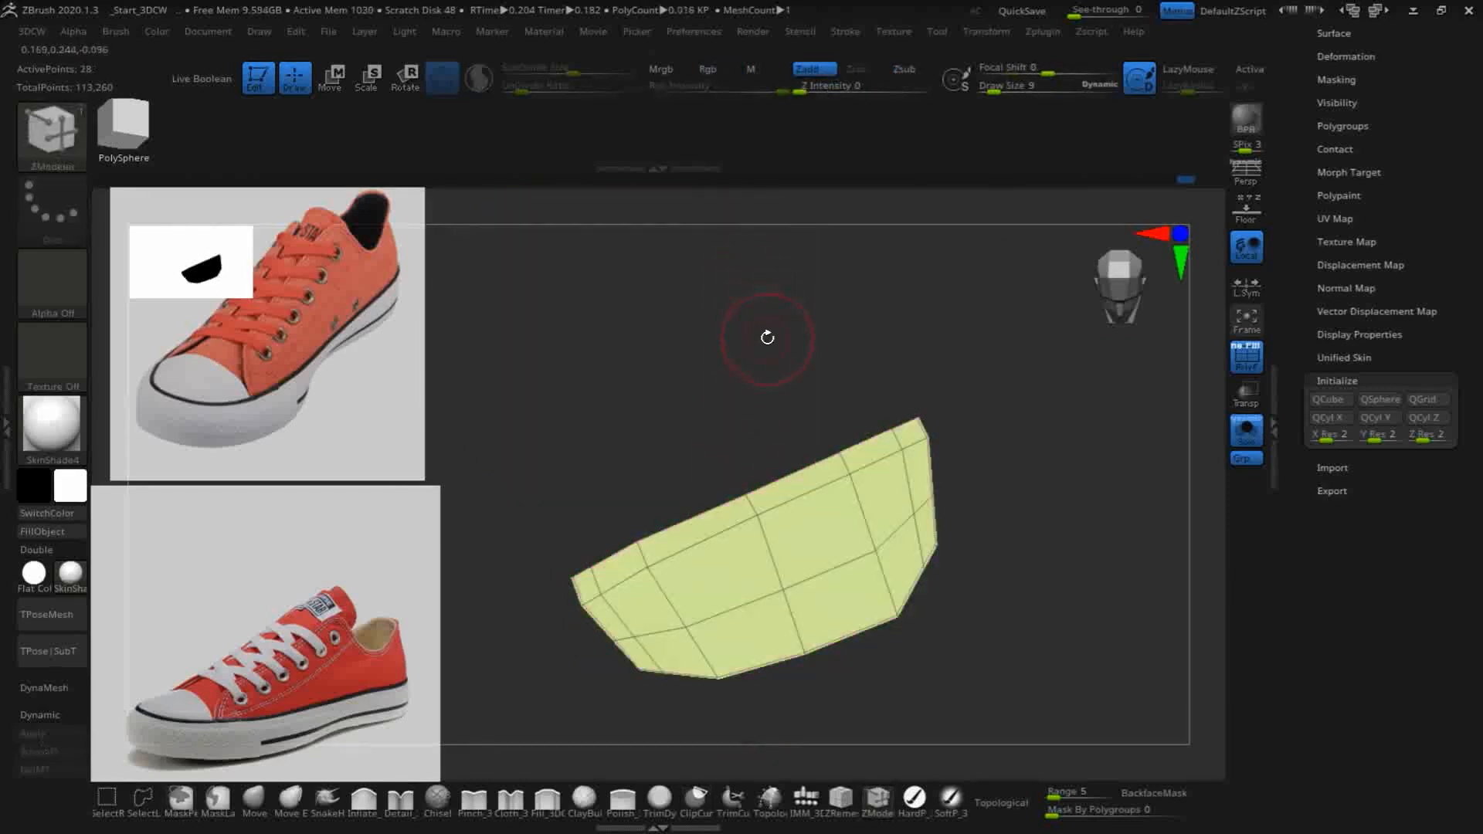
key("ctrl+w")
key("ctrl+w")
key("ctrl+w")
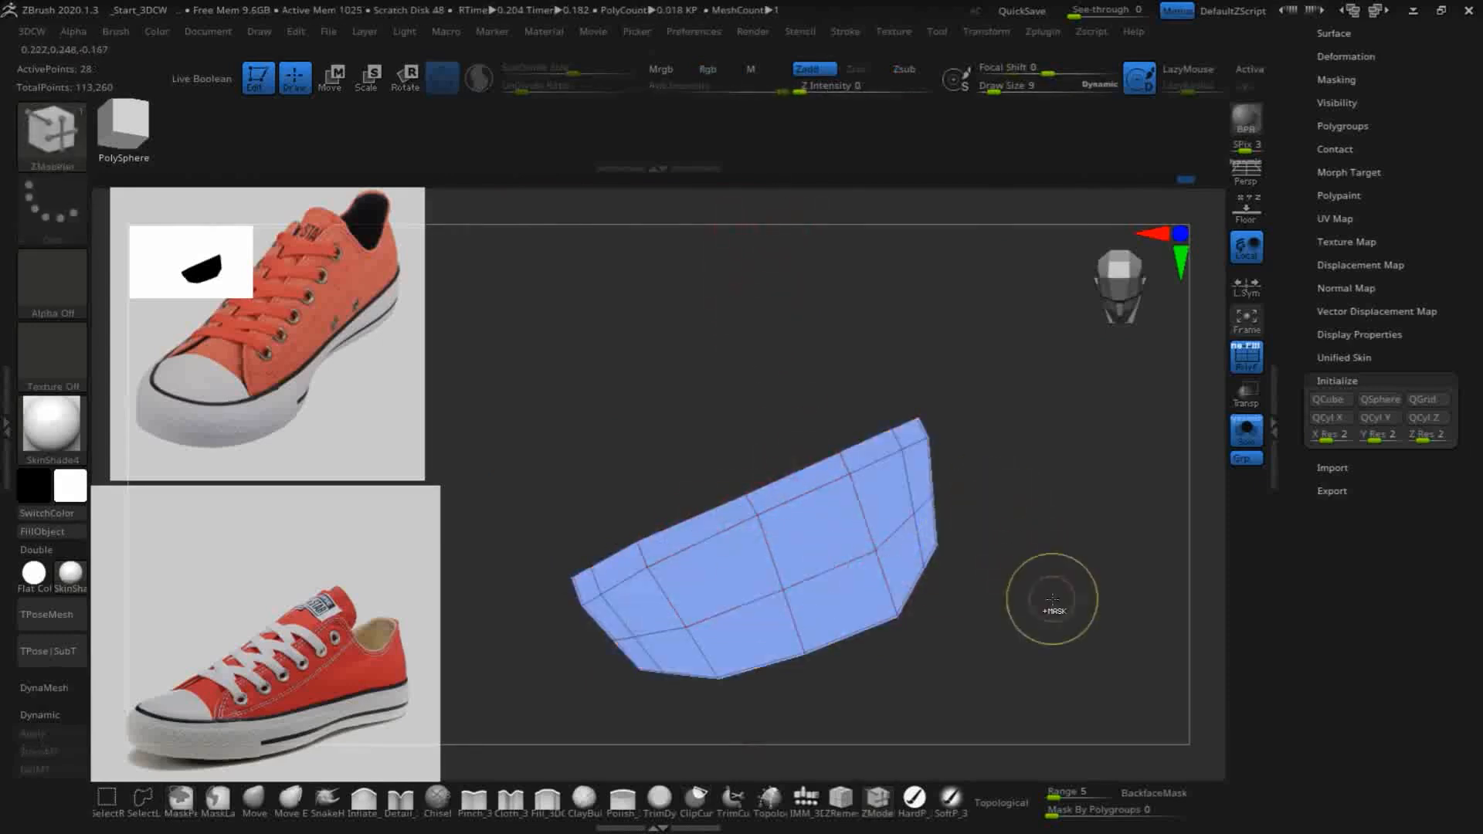
left_click(1079, 535, "ctrl+shift")
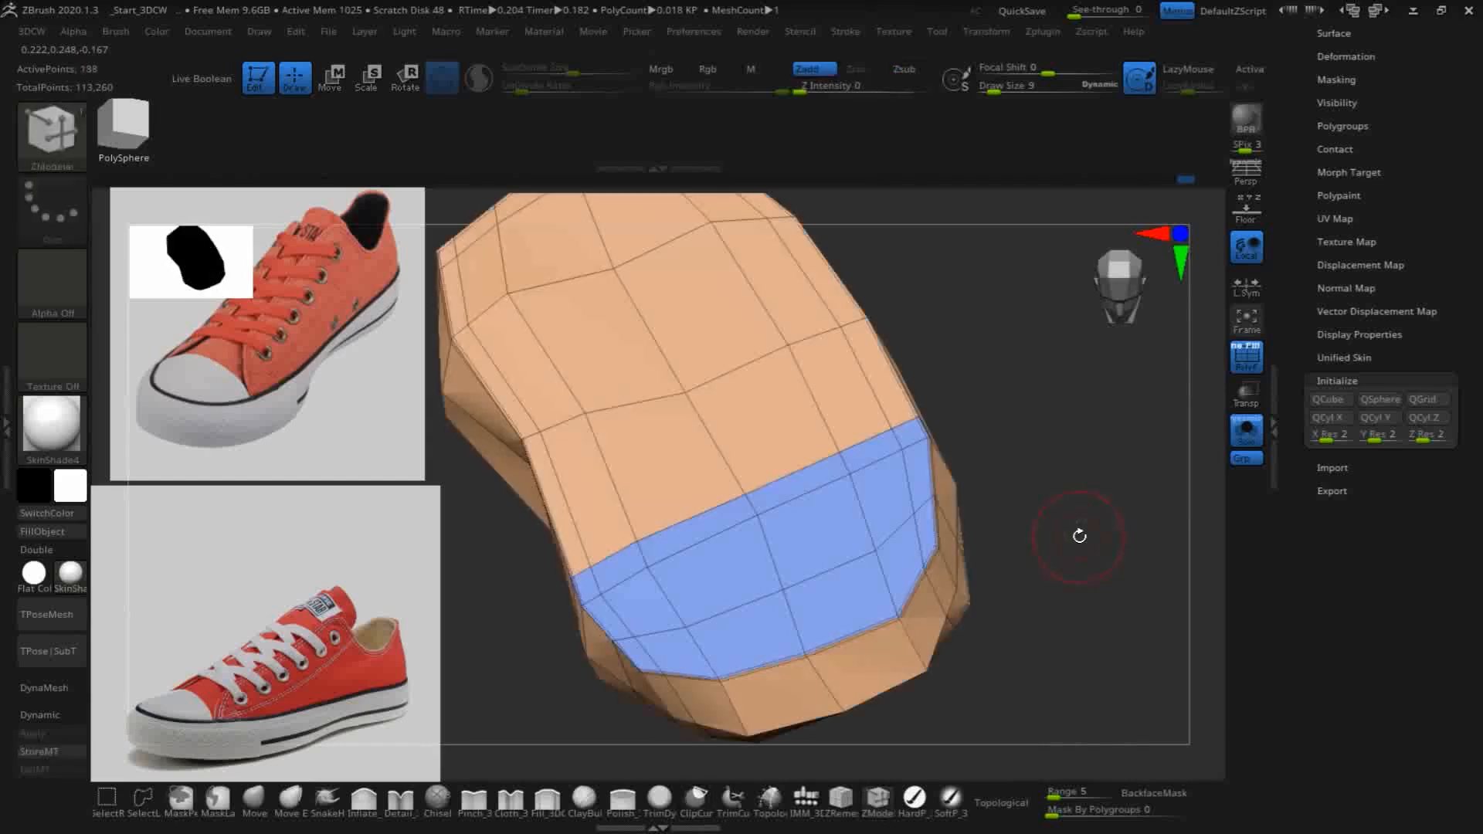
- Assign the narrow rim strip around the heel and along both sides, up to the toe cap, to a separate polygroup
left_click_drag(1111, 558, 930, 200)
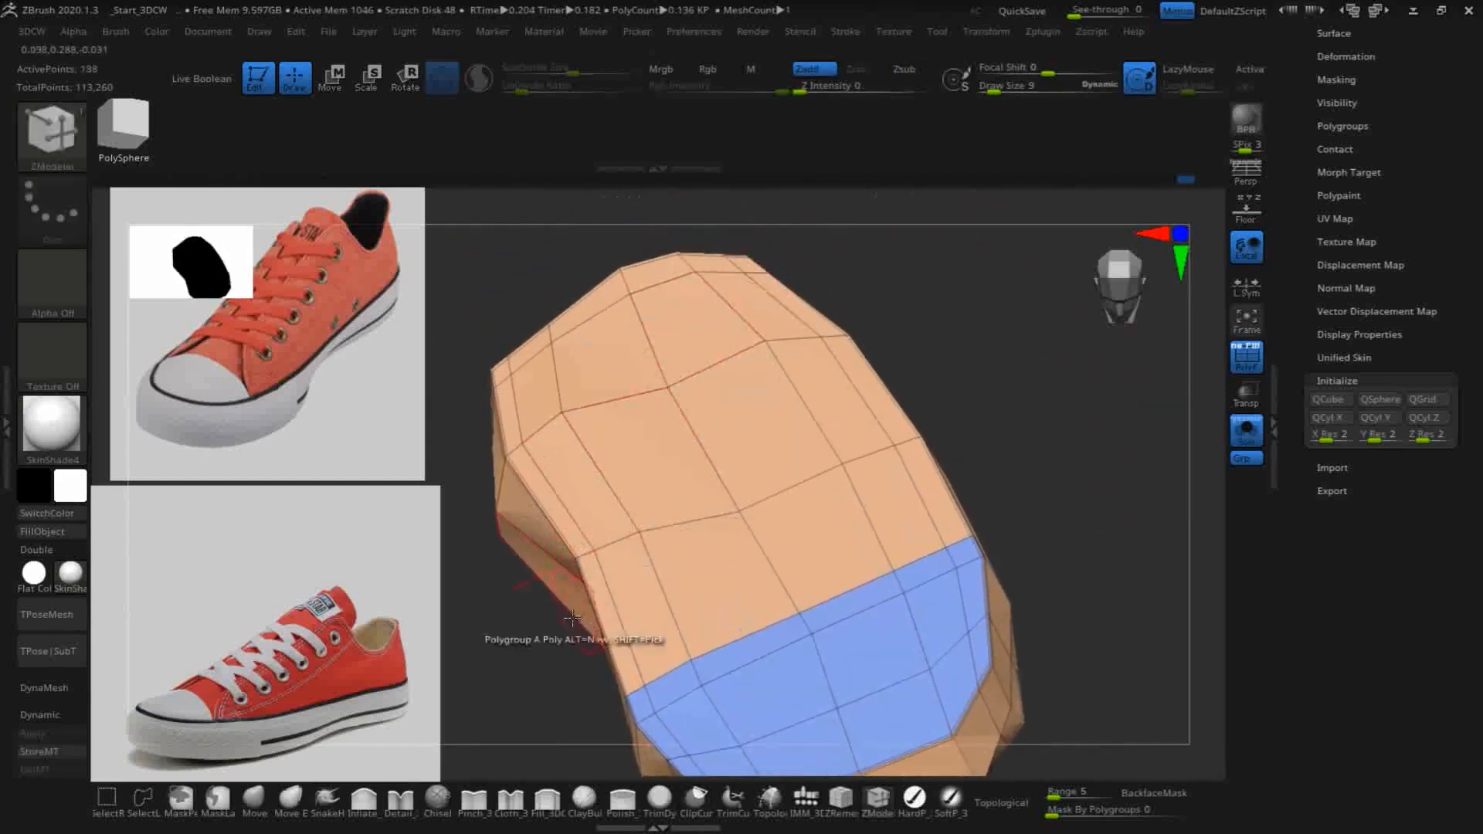
left_click(614, 630)
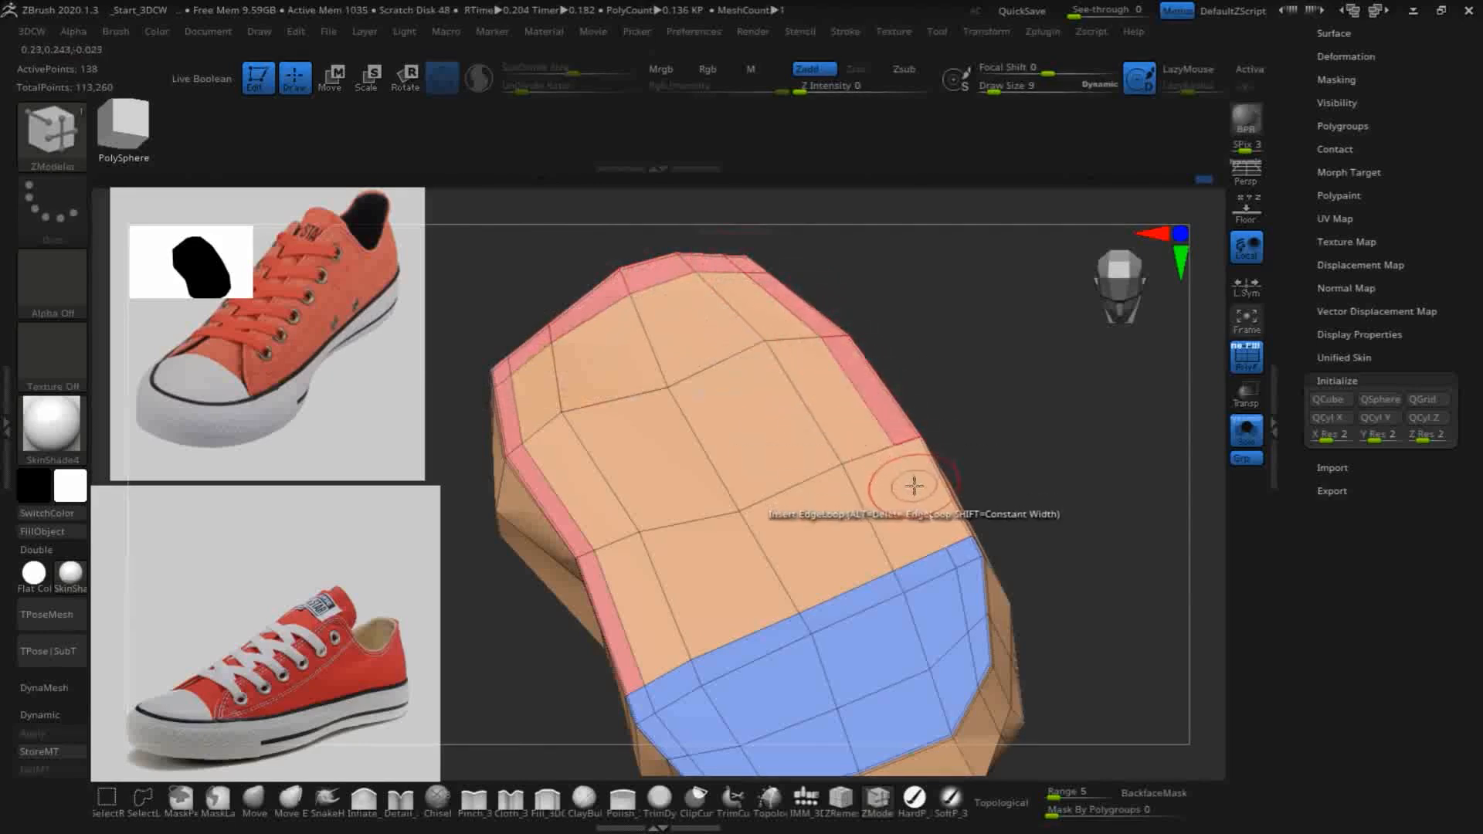
left_click_drag(1079, 496, 1020, 425)
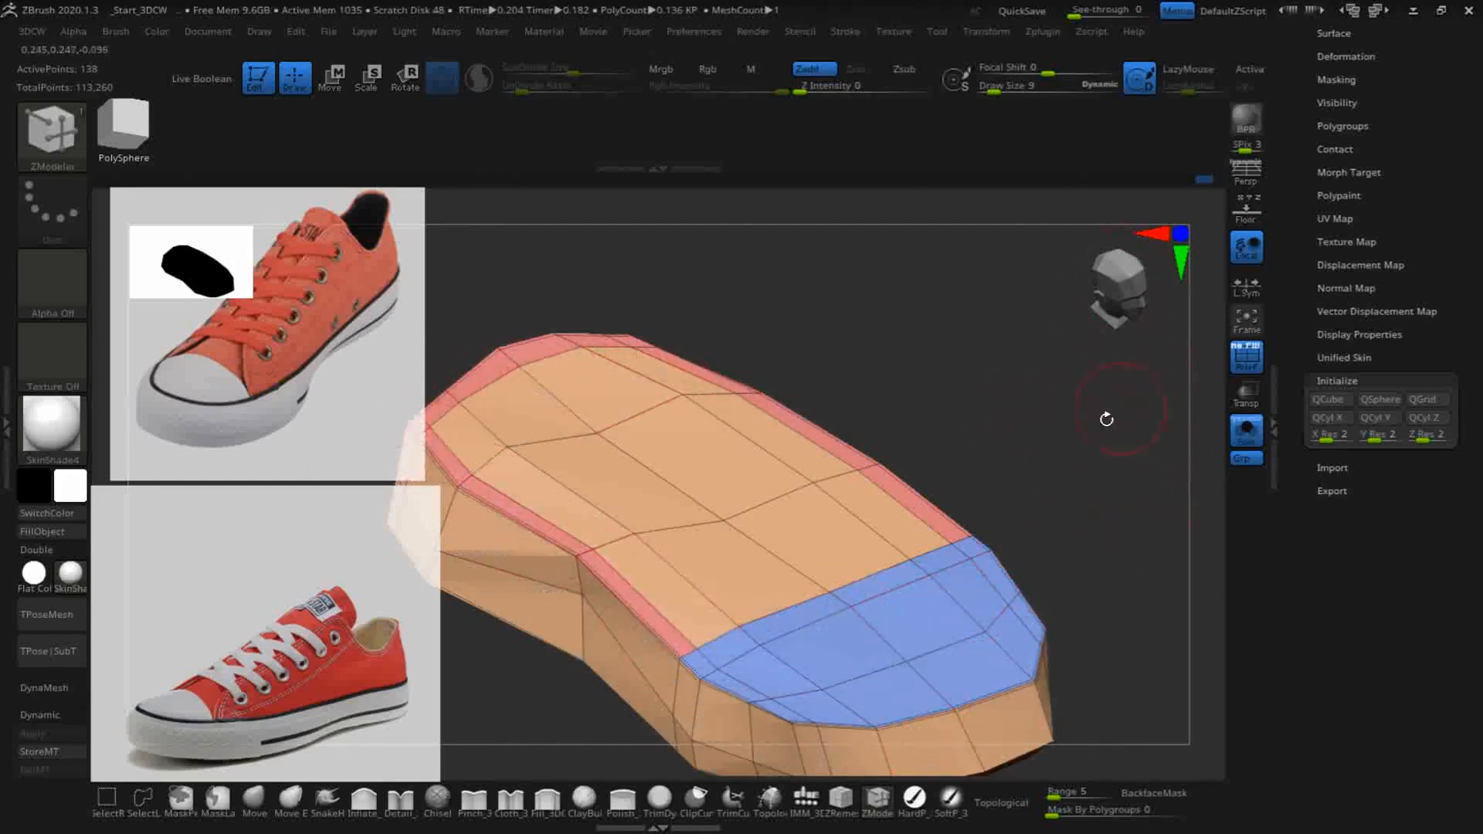
left_click_drag(1061, 422, 1050, 279)
left_click_drag(1045, 422, 1079, 459)
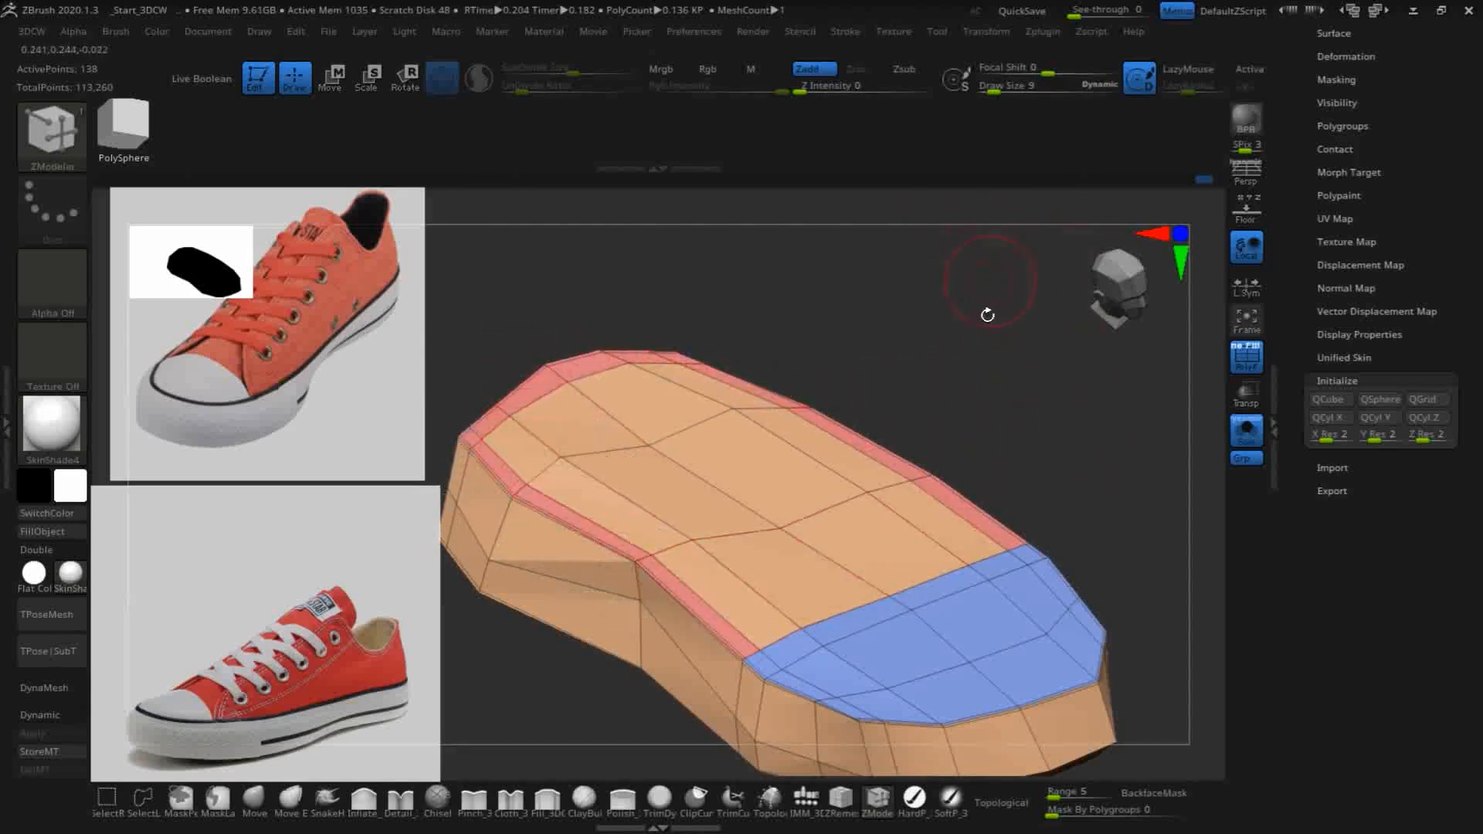
- Try to extrude the toe-cap polygroup upward using Extrude with the Polygroup All target, and undo the extrusion
key("space")
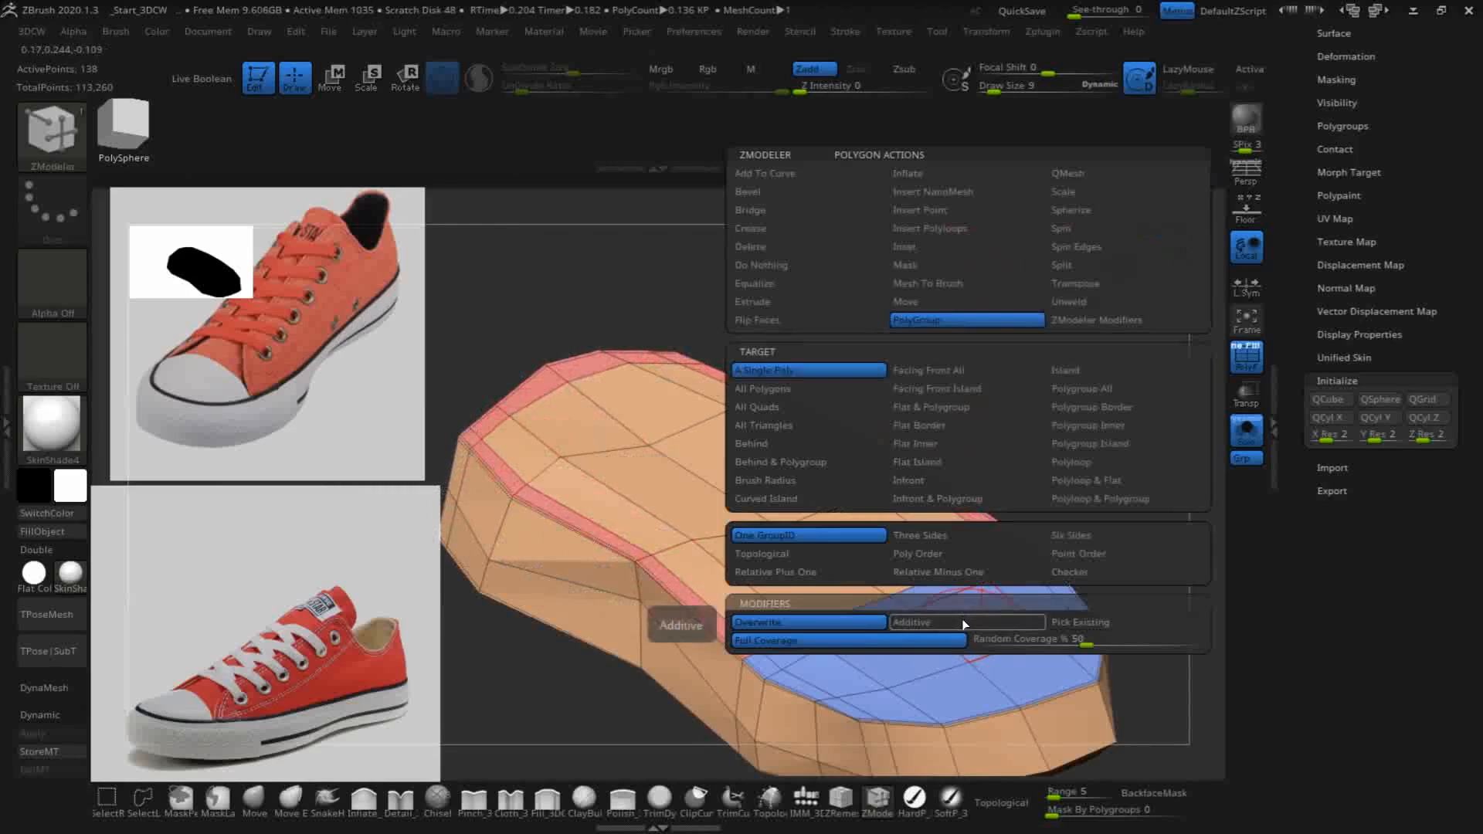
left_click(747, 302)
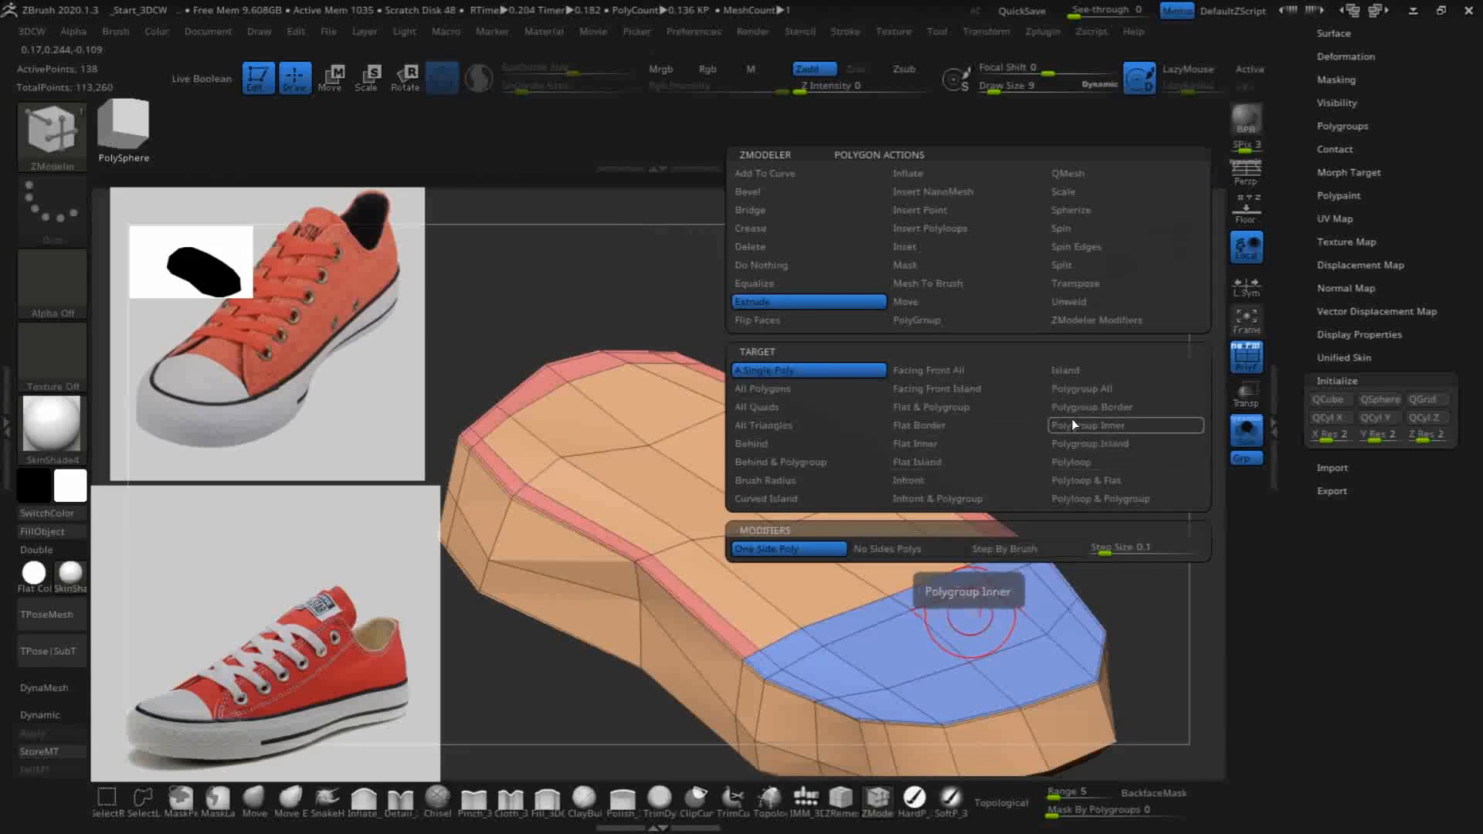
left_click(1072, 390)
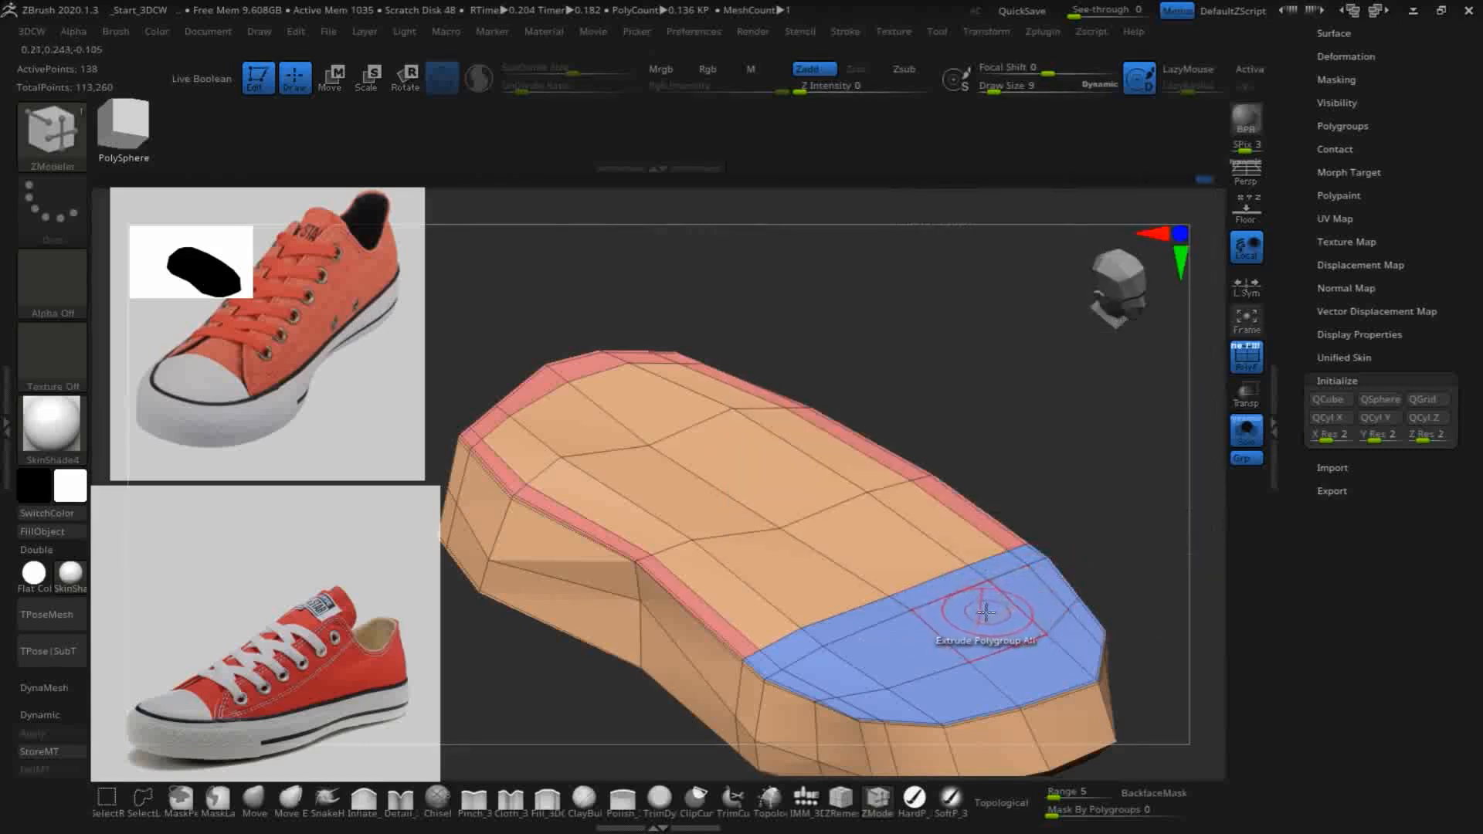
left_click_drag(981, 625, 914, 560)
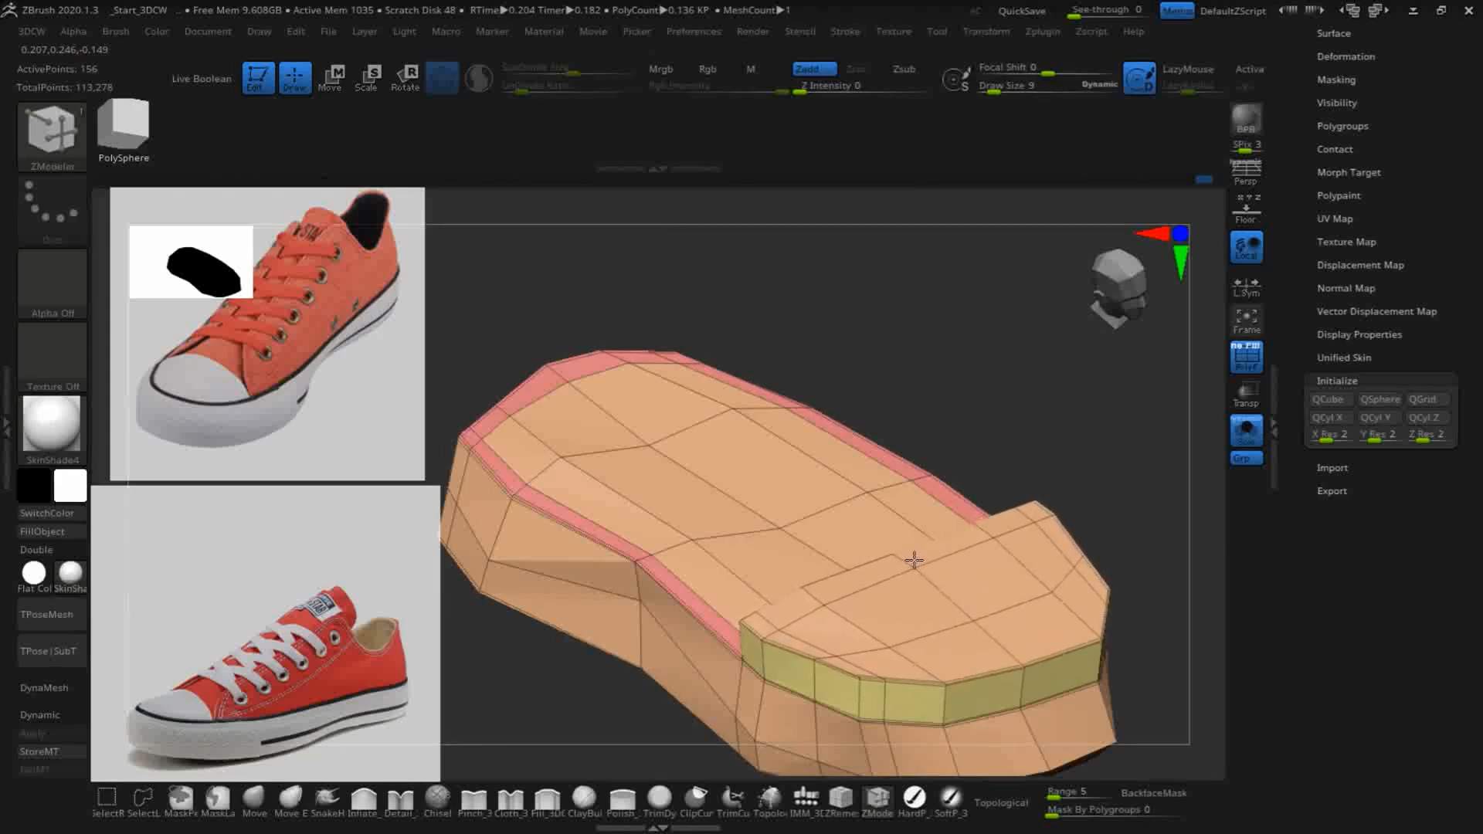
key("ctrl+z")
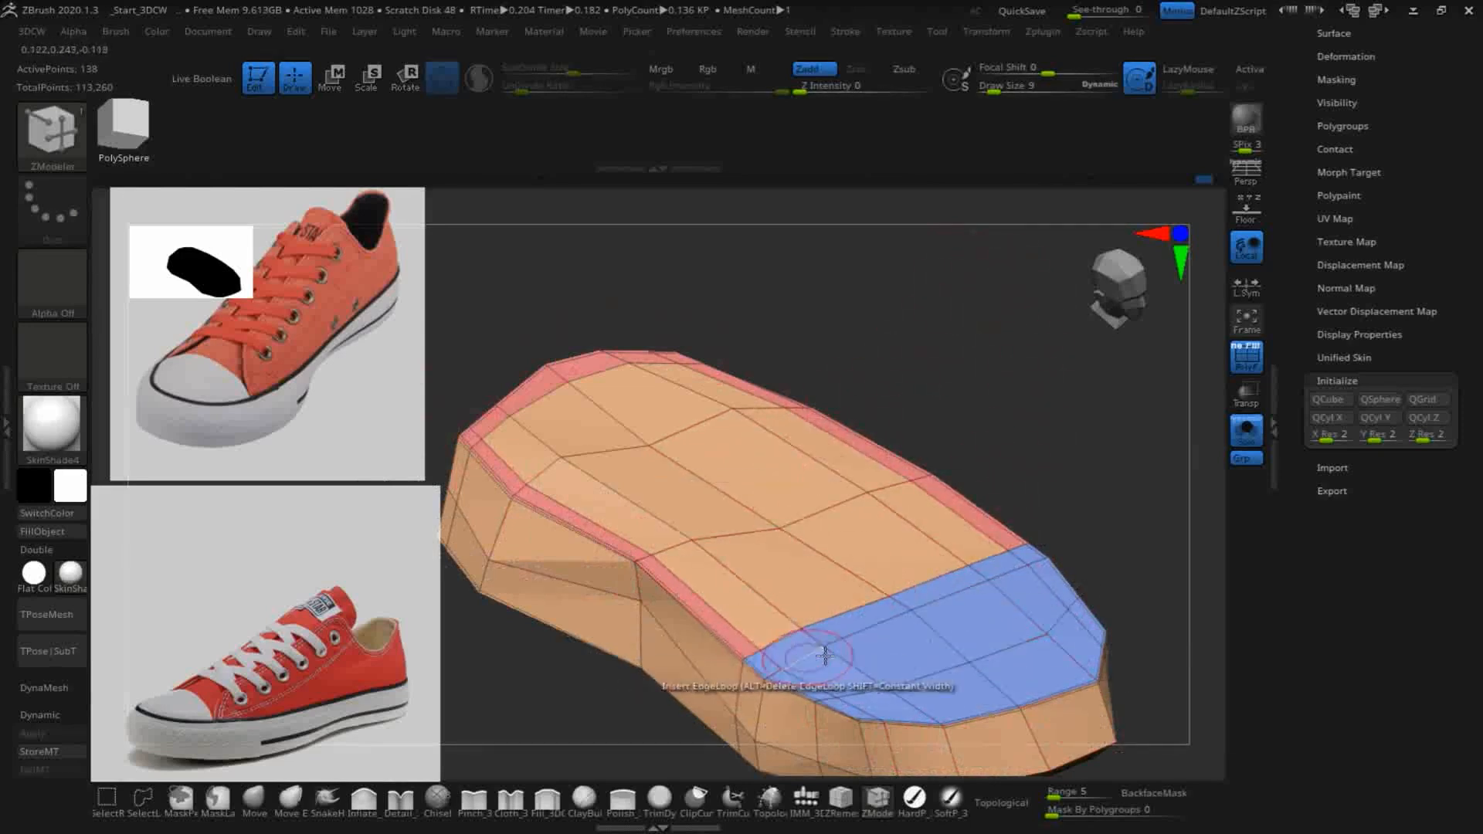
- Merge the toe cap into the rim strip's polygroup using PolyGroup with the Polygroup All target
key("space")
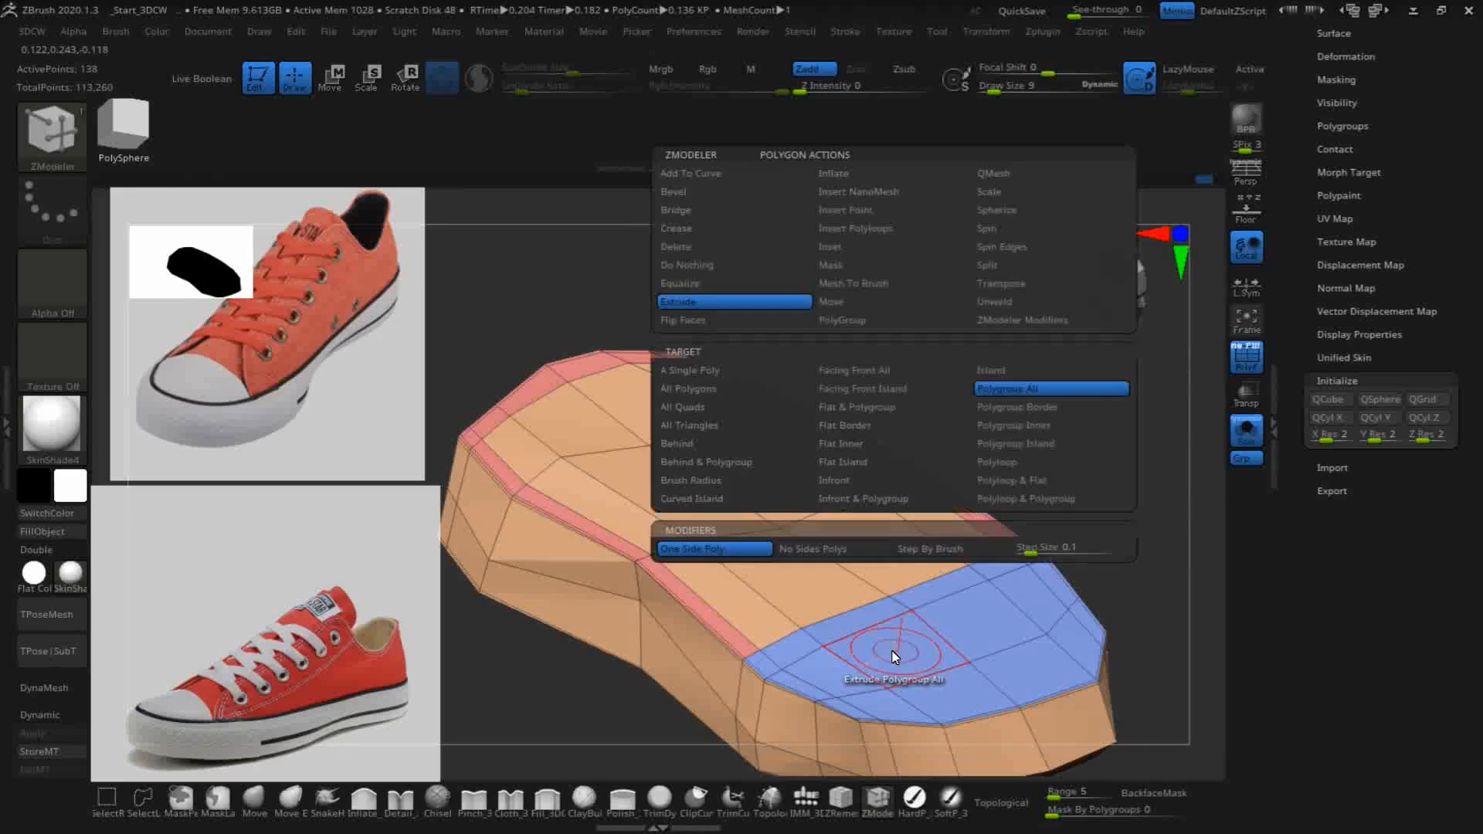
left_click(847, 318)
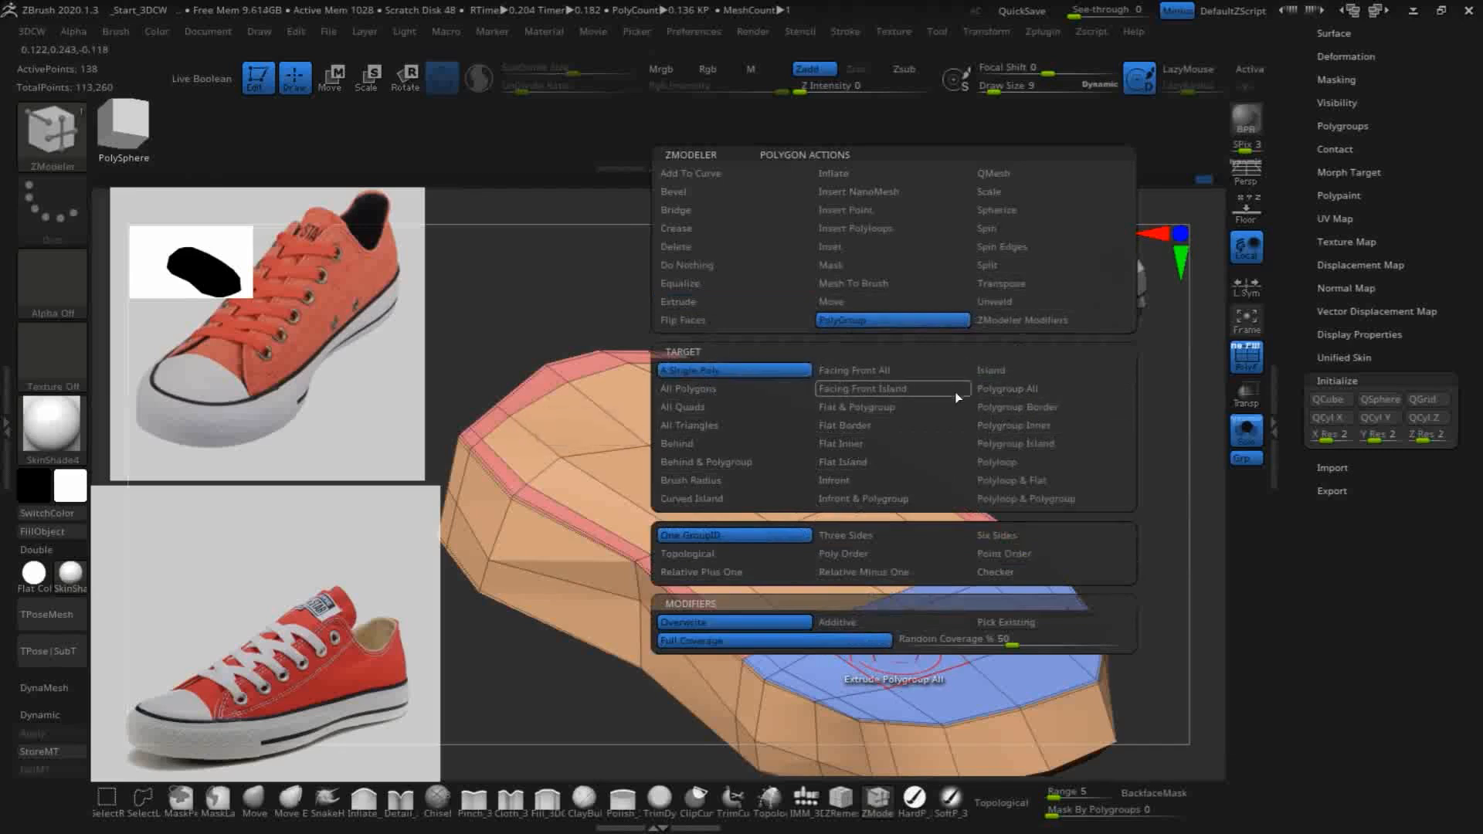
left_click(999, 387)
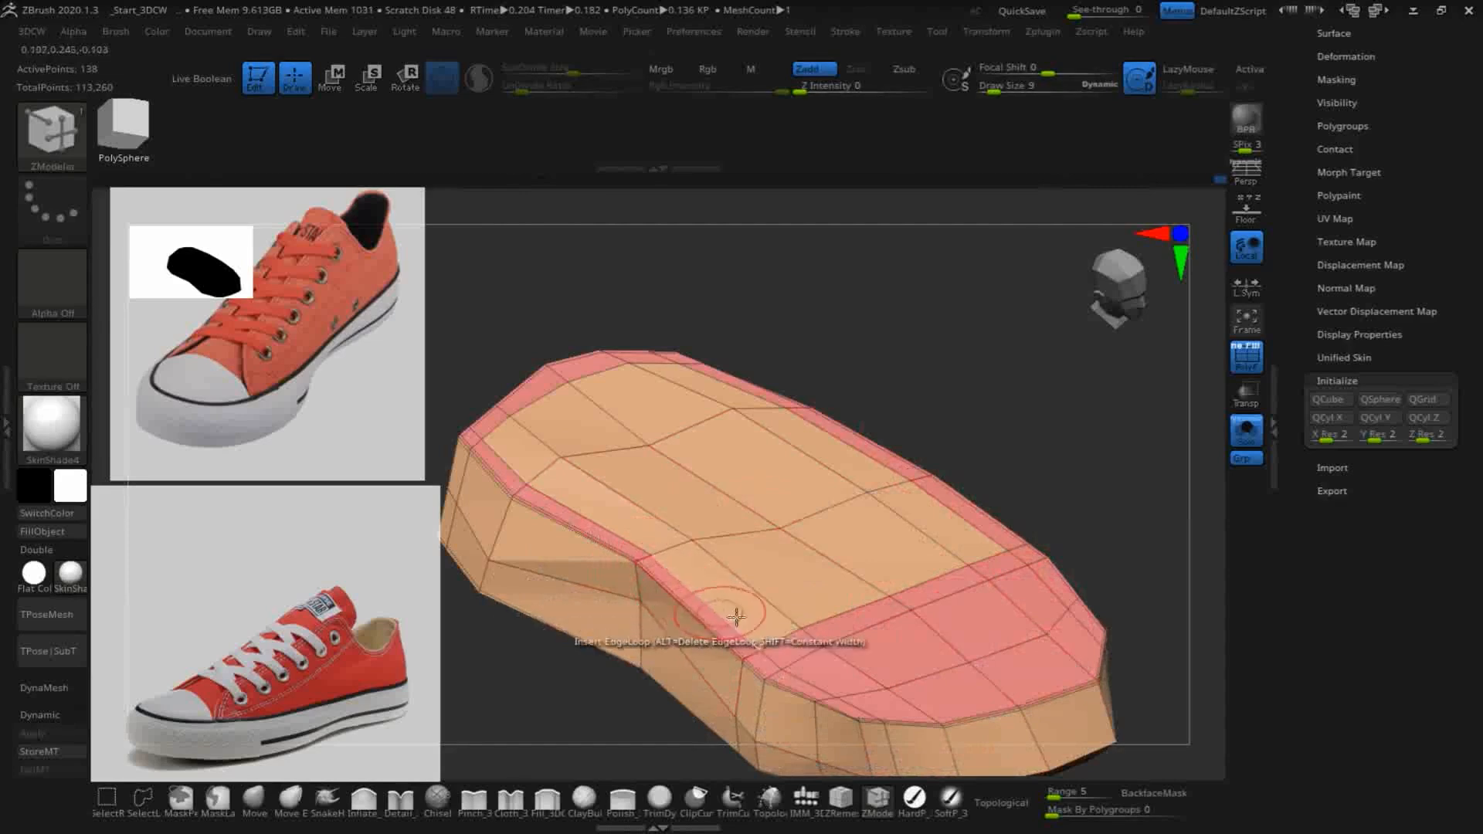
key("space")
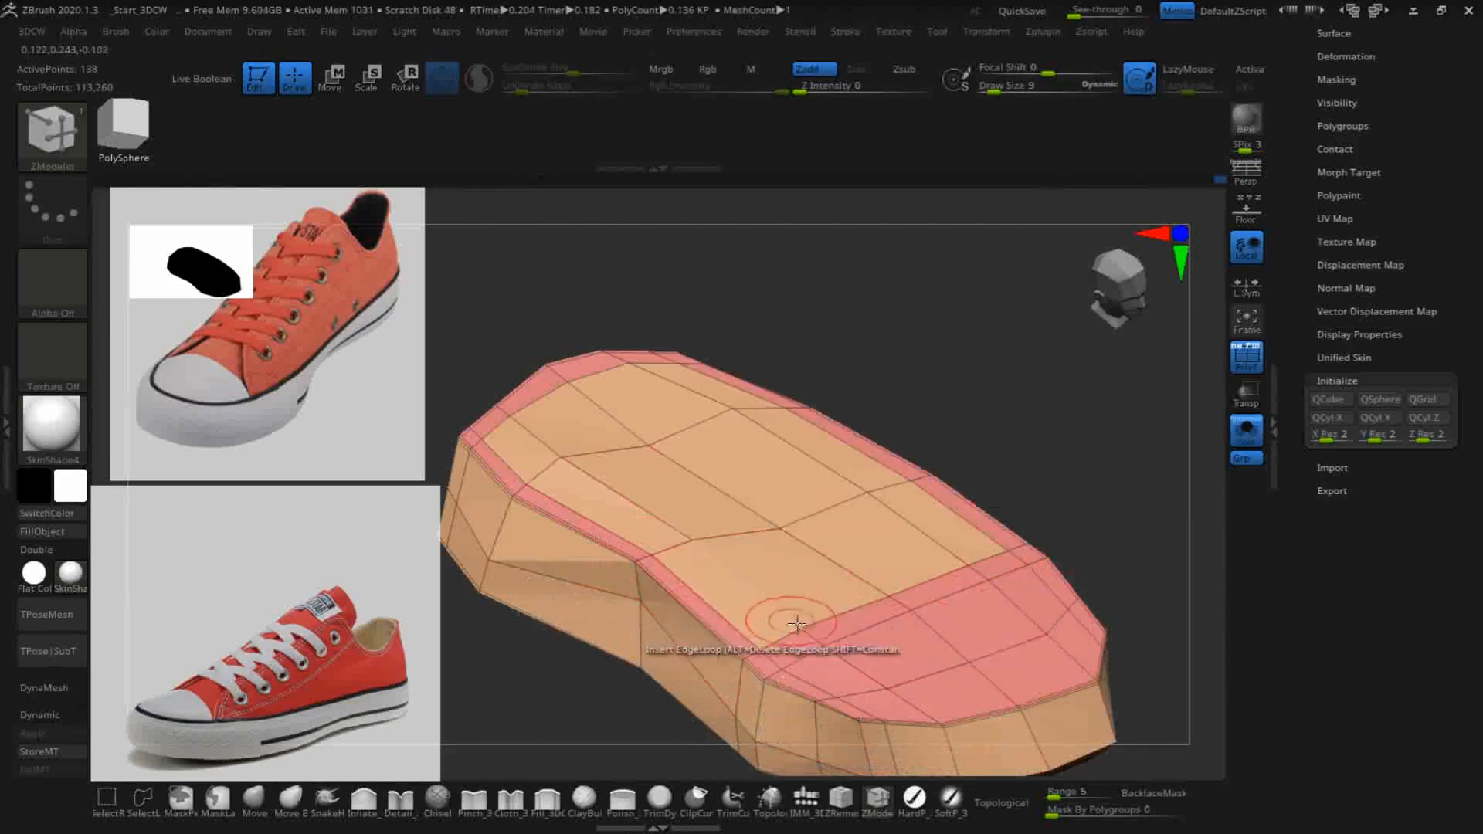
- Extrude the merged rim and toe-cap polygroup upward using Extrude with the Polygroup All target, forming a raised wall around the sole
key("space")
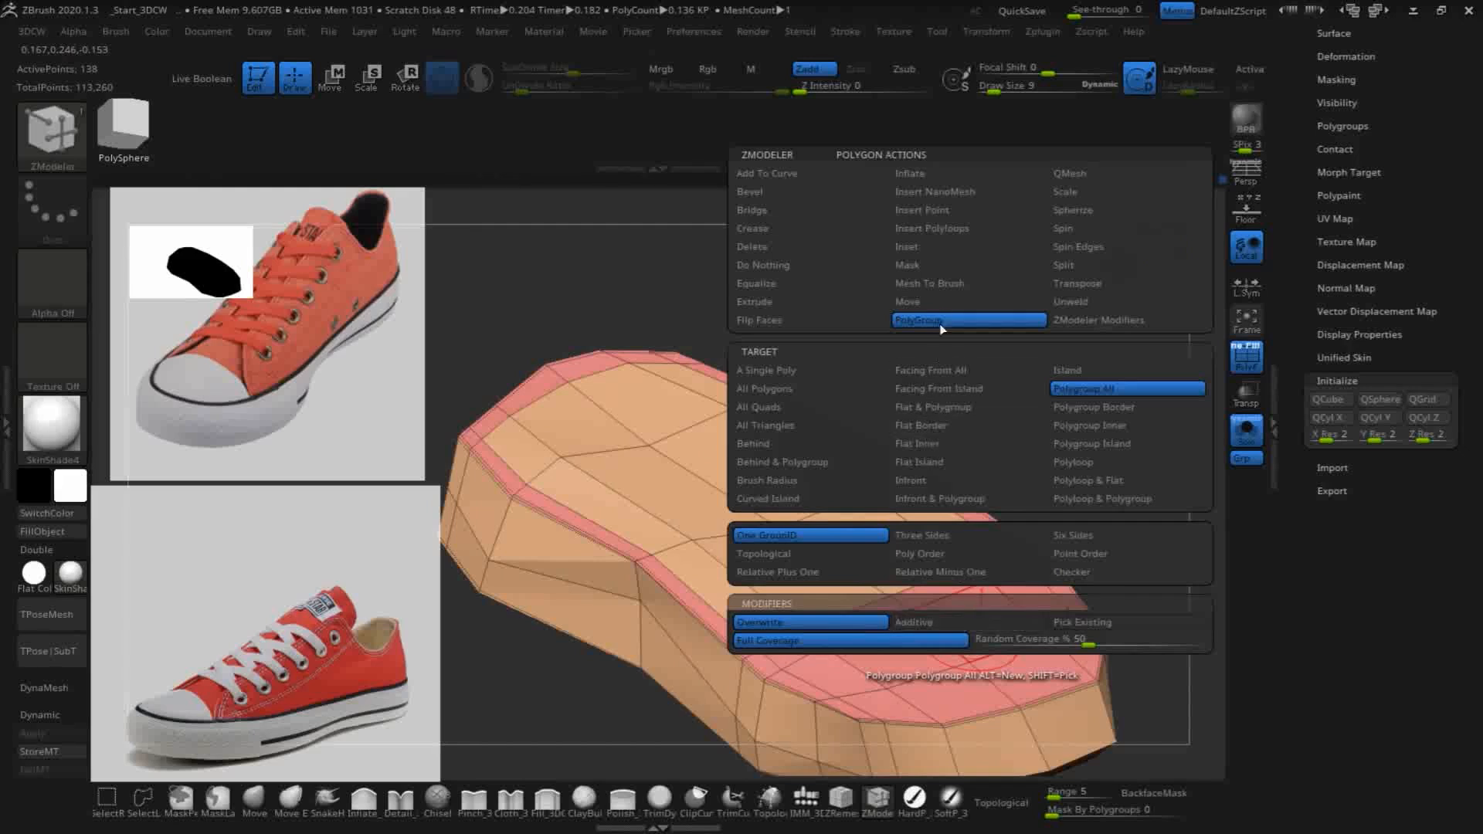
left_click(757, 301)
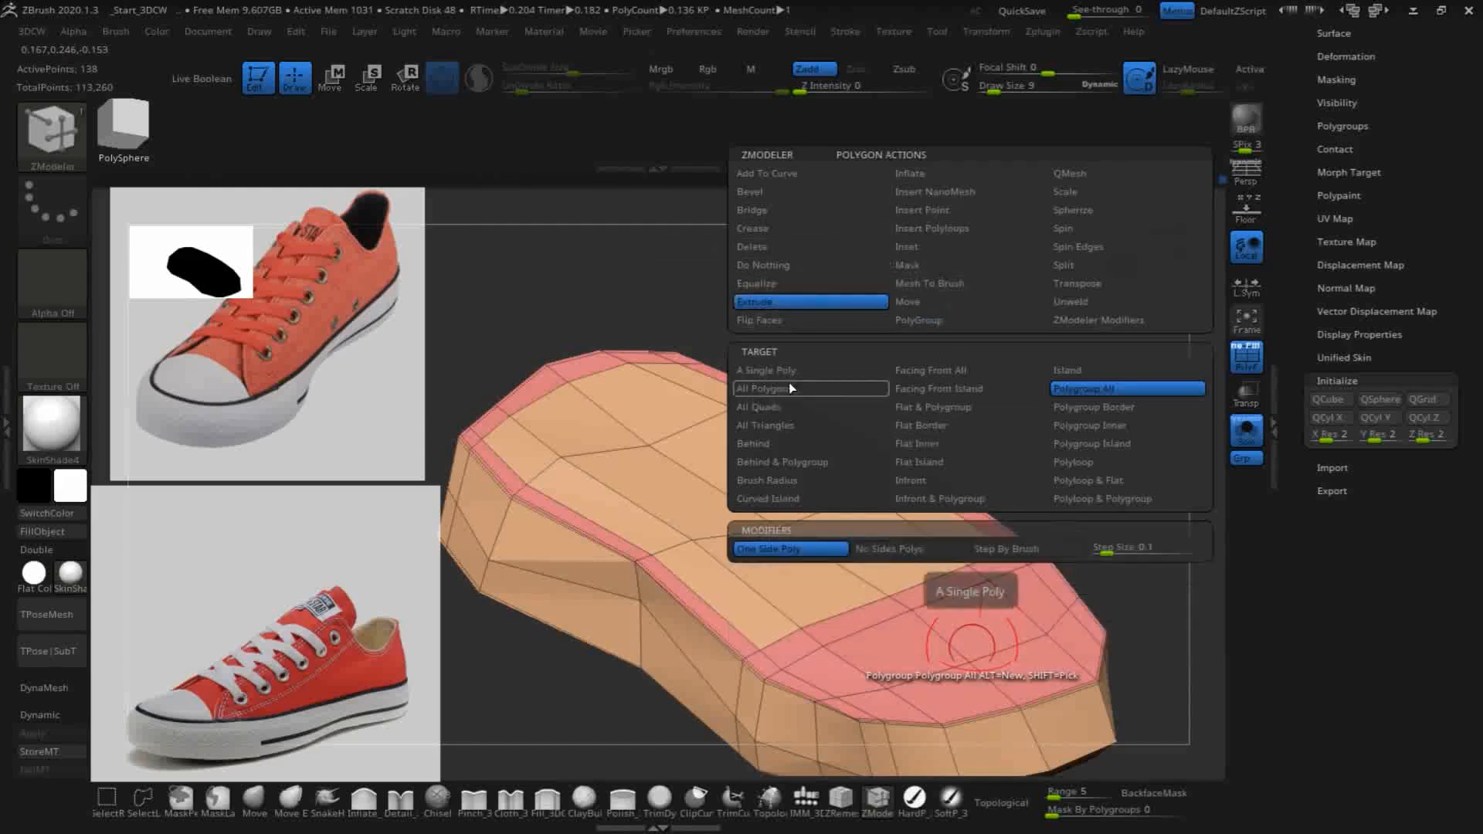
left_click_drag(903, 644, 880, 512)
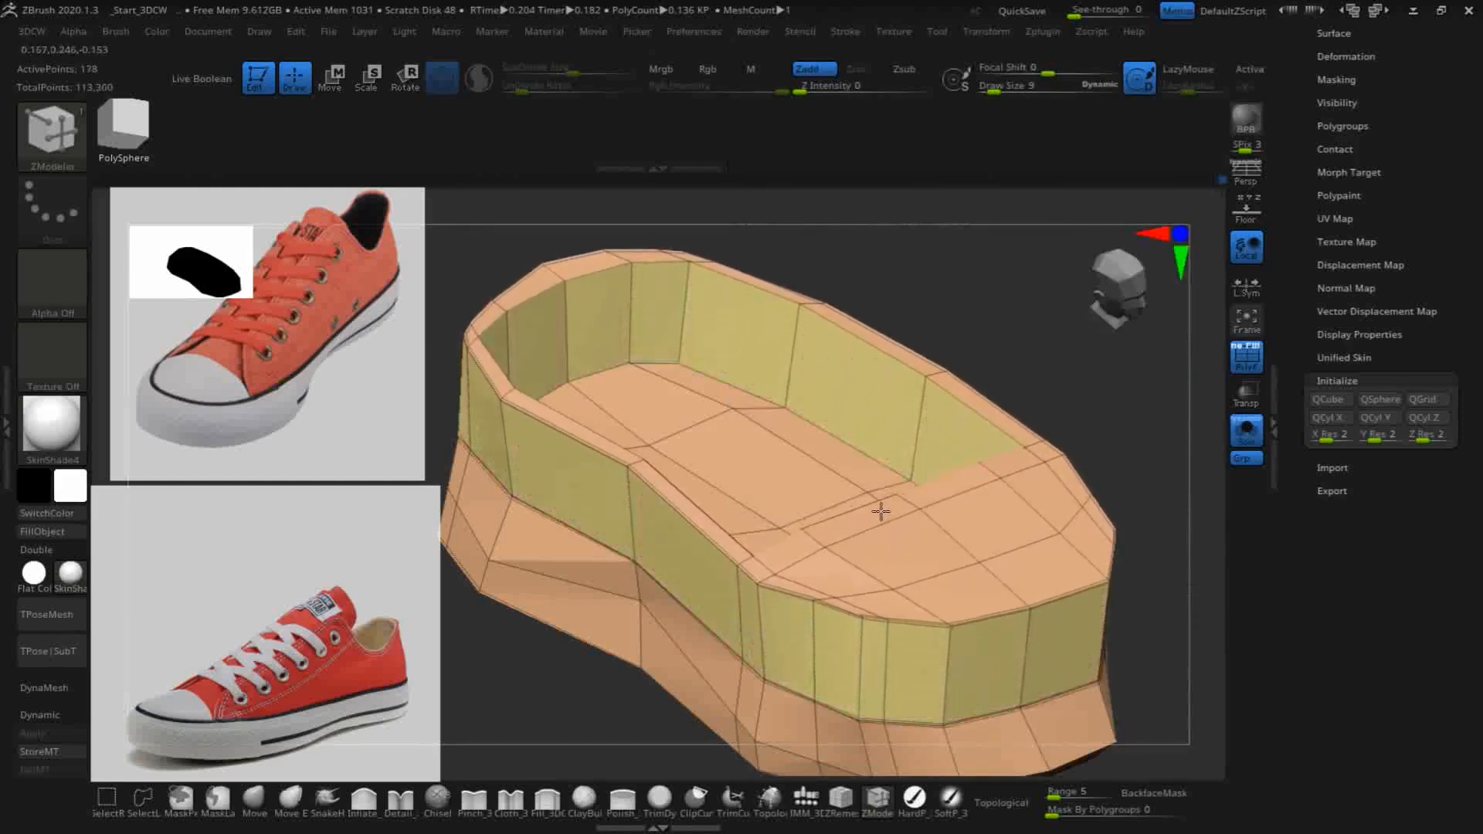
left_click_drag(1125, 507, 964, 263)
left_click_drag(726, 491, 994, 485)
left_click_drag(1127, 724, 1037, 628, "alt")
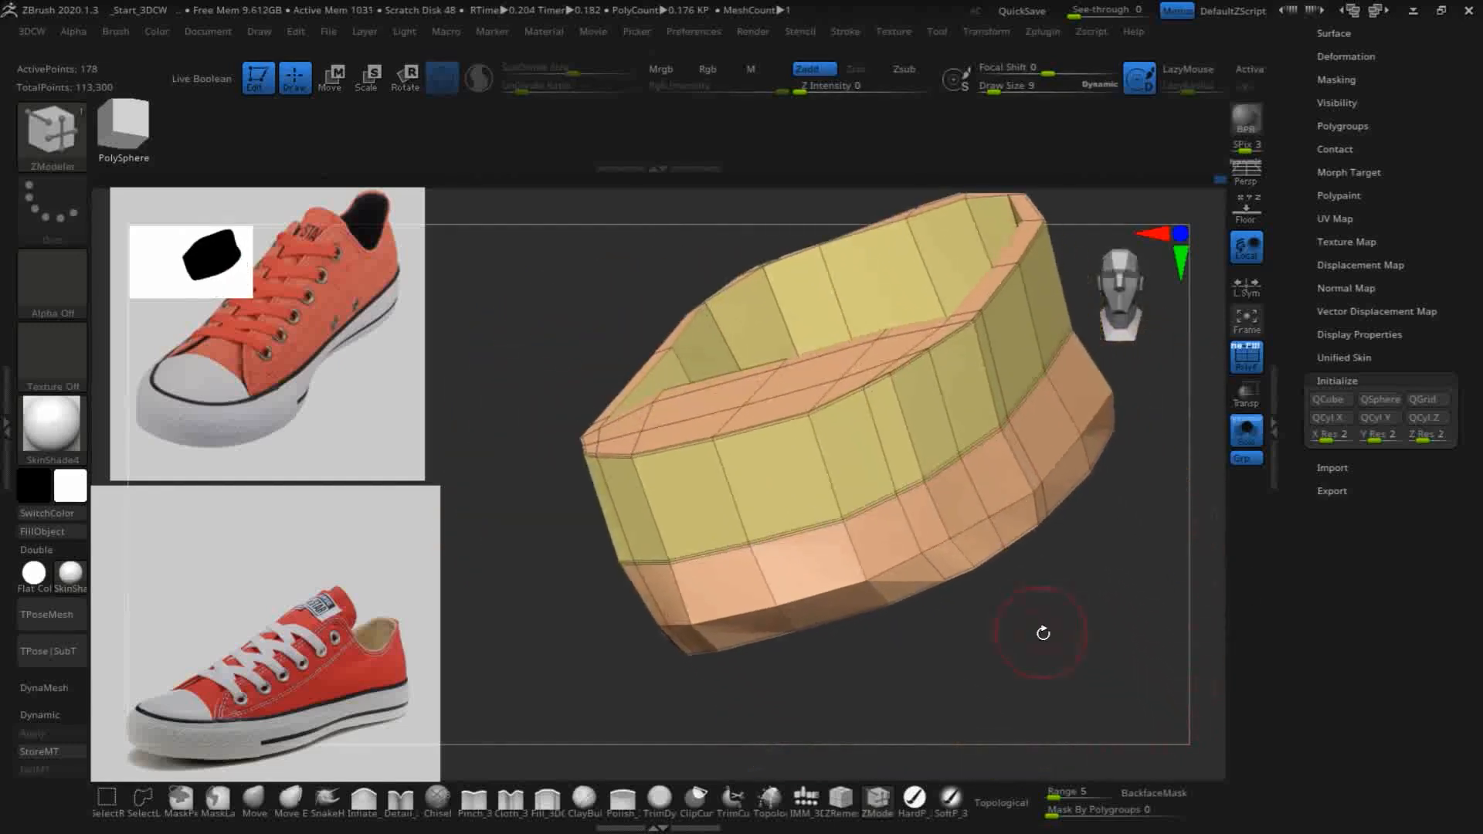
left_click_drag(1115, 659, 1144, 607, "shift")
left_click_drag(1141, 680, 1088, 720)
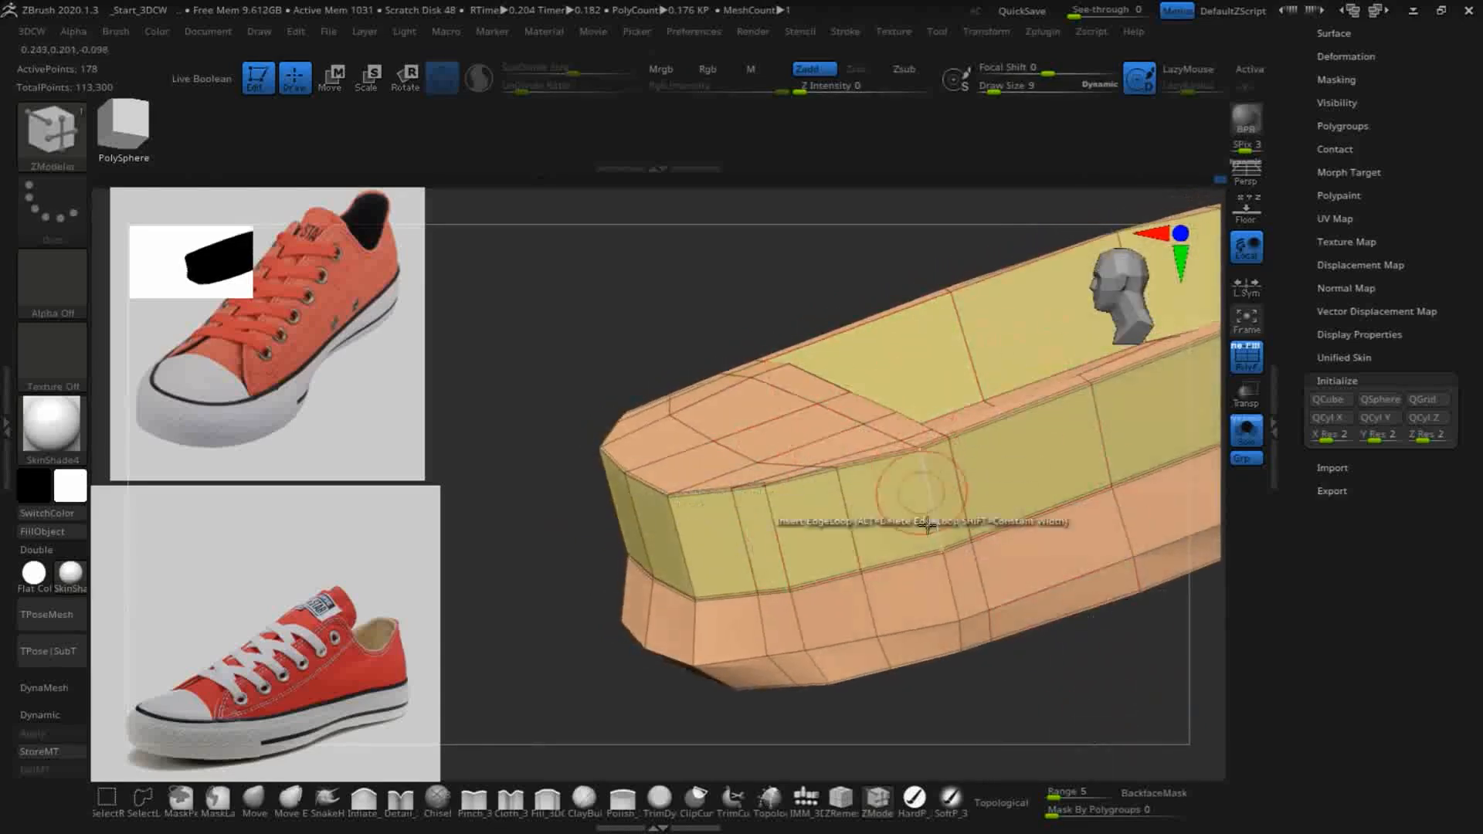
left_click_drag(1115, 710, 1139, 675)
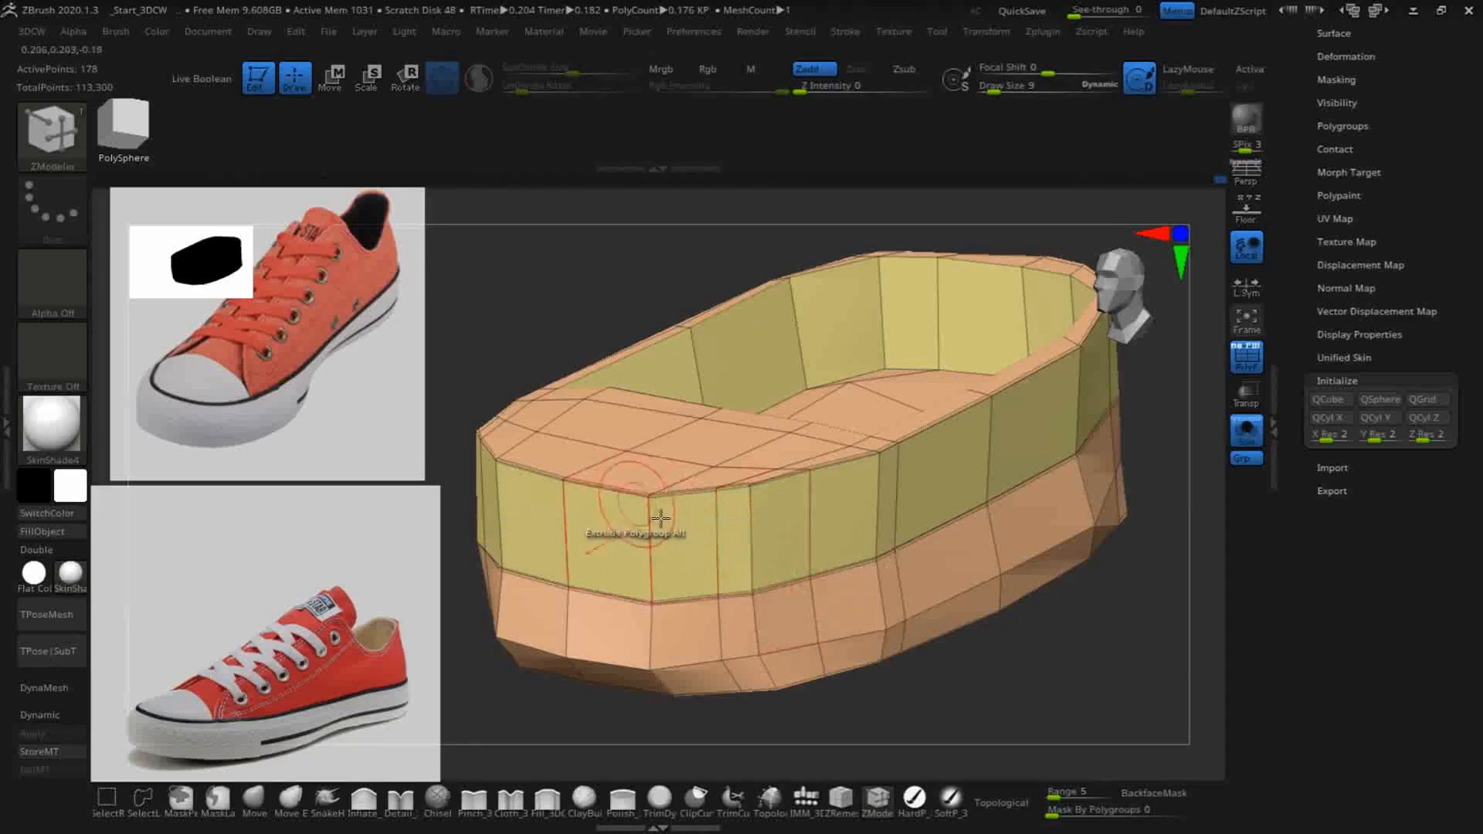
- Smooth the corners of the raised toe cap into a rounded slope and lower its front edge
key("shift")
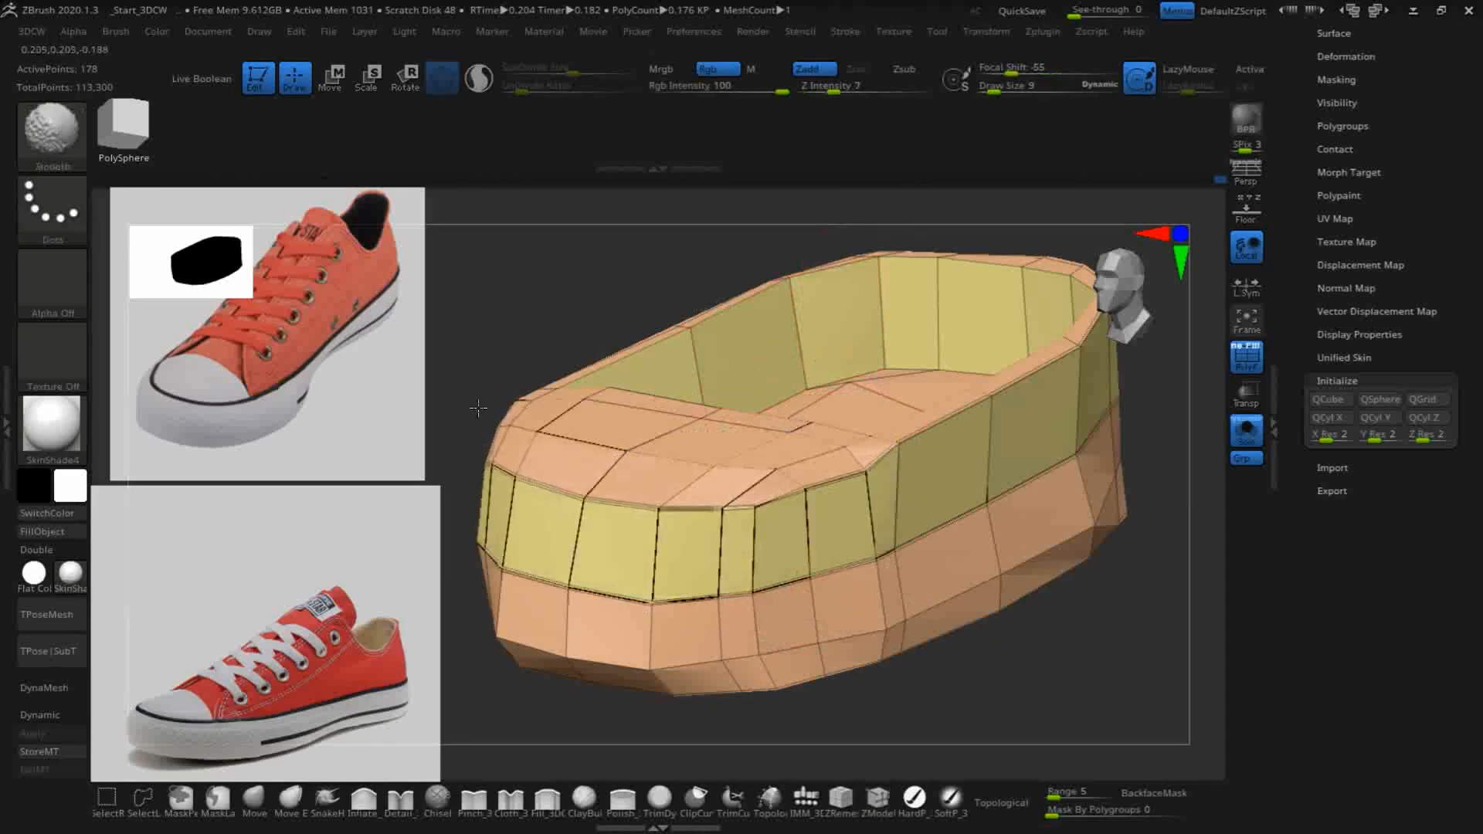
left_click_drag(474, 403, 513, 453, "shift")
mouse_move(1012, 520)
left_mouse_down("alt")
mouse_move(1097, 483)
mouse_move(1142, 487)
left_mouse_up("alt")
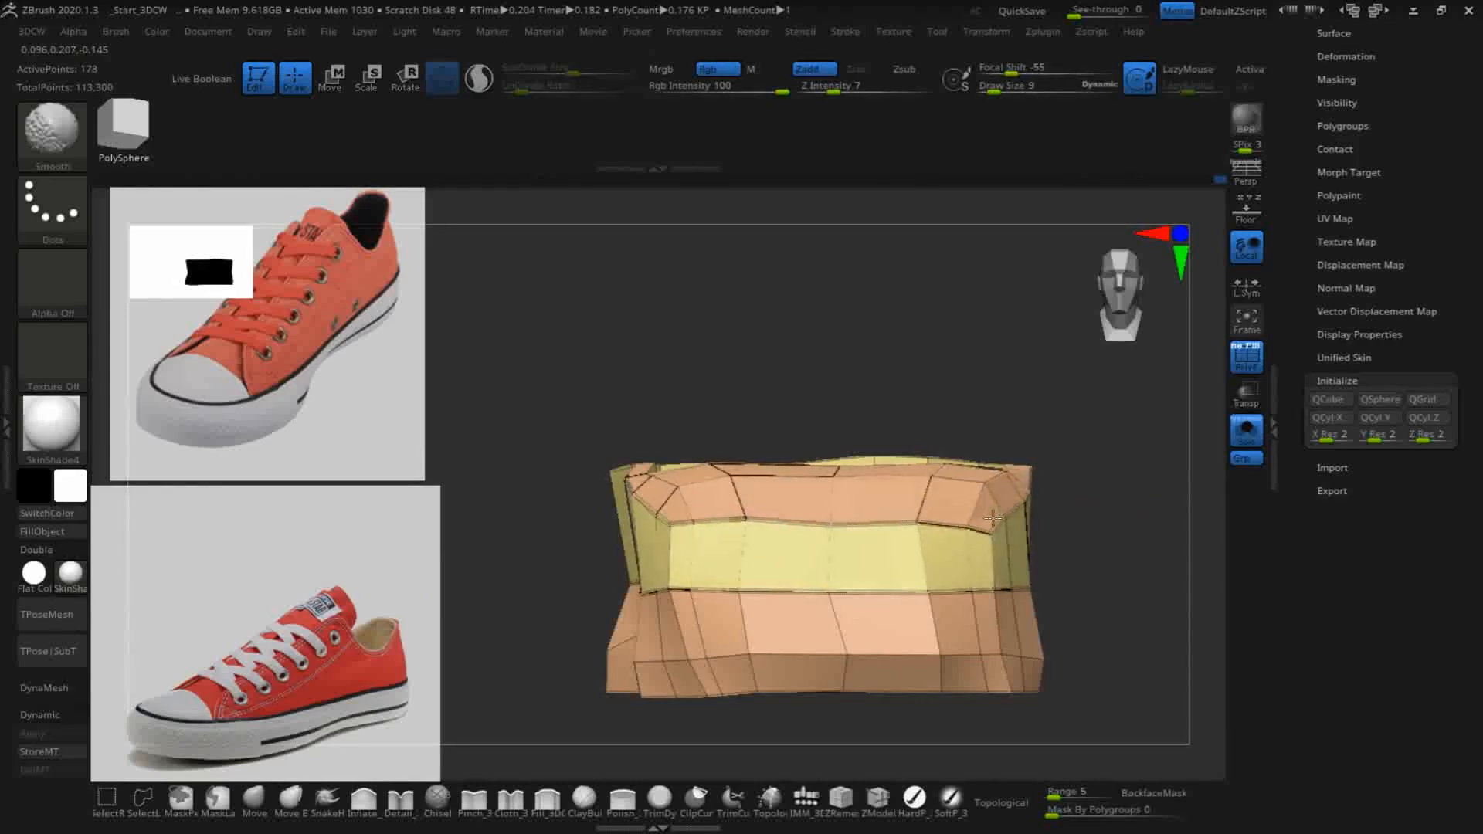
mouse_move(788, 328)
left_mouse_down()
mouse_move(834, 335)
mouse_move(958, 421)
left_mouse_up()
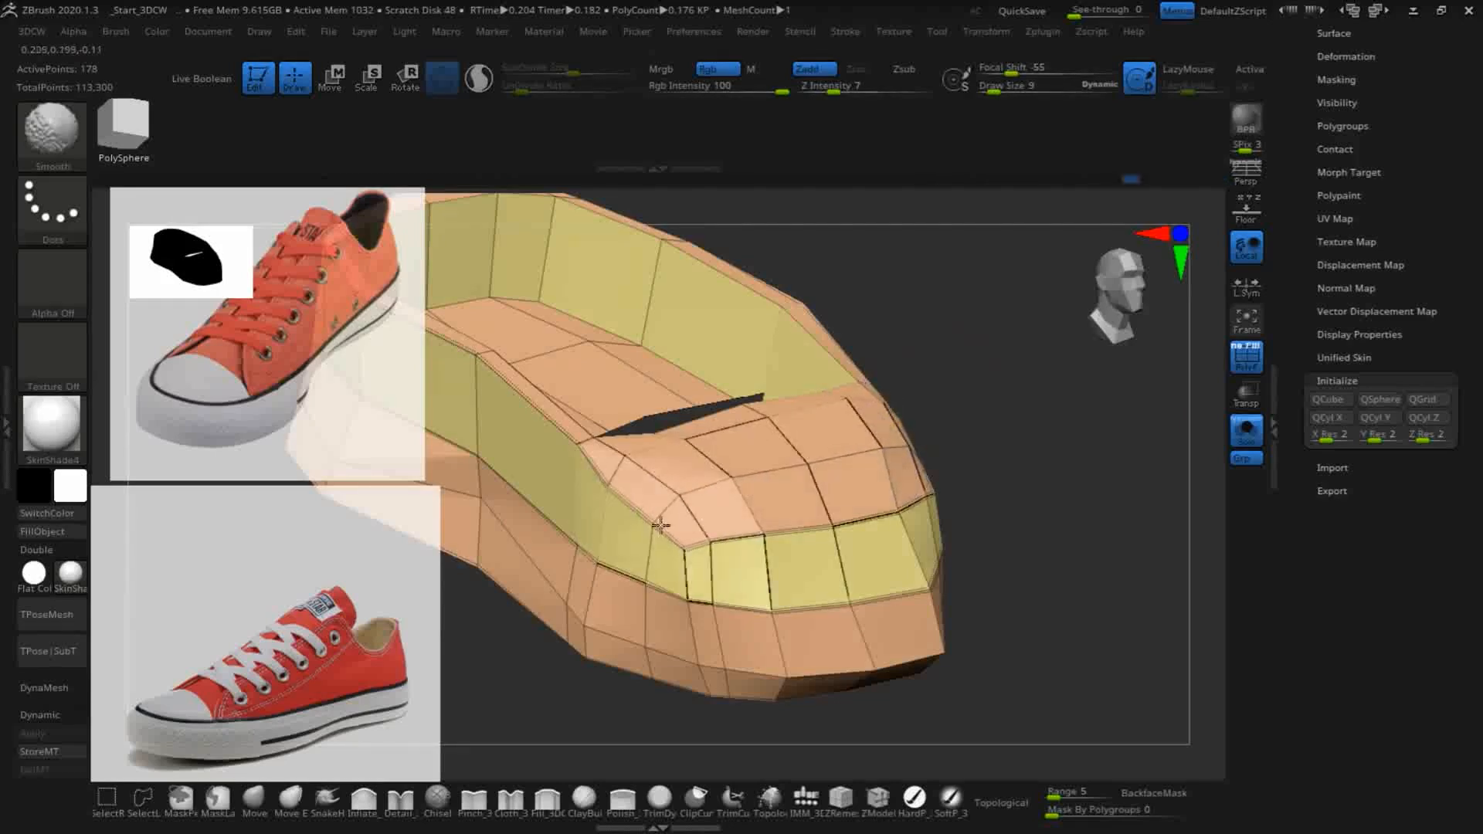
left_click(846, 548, "shift")
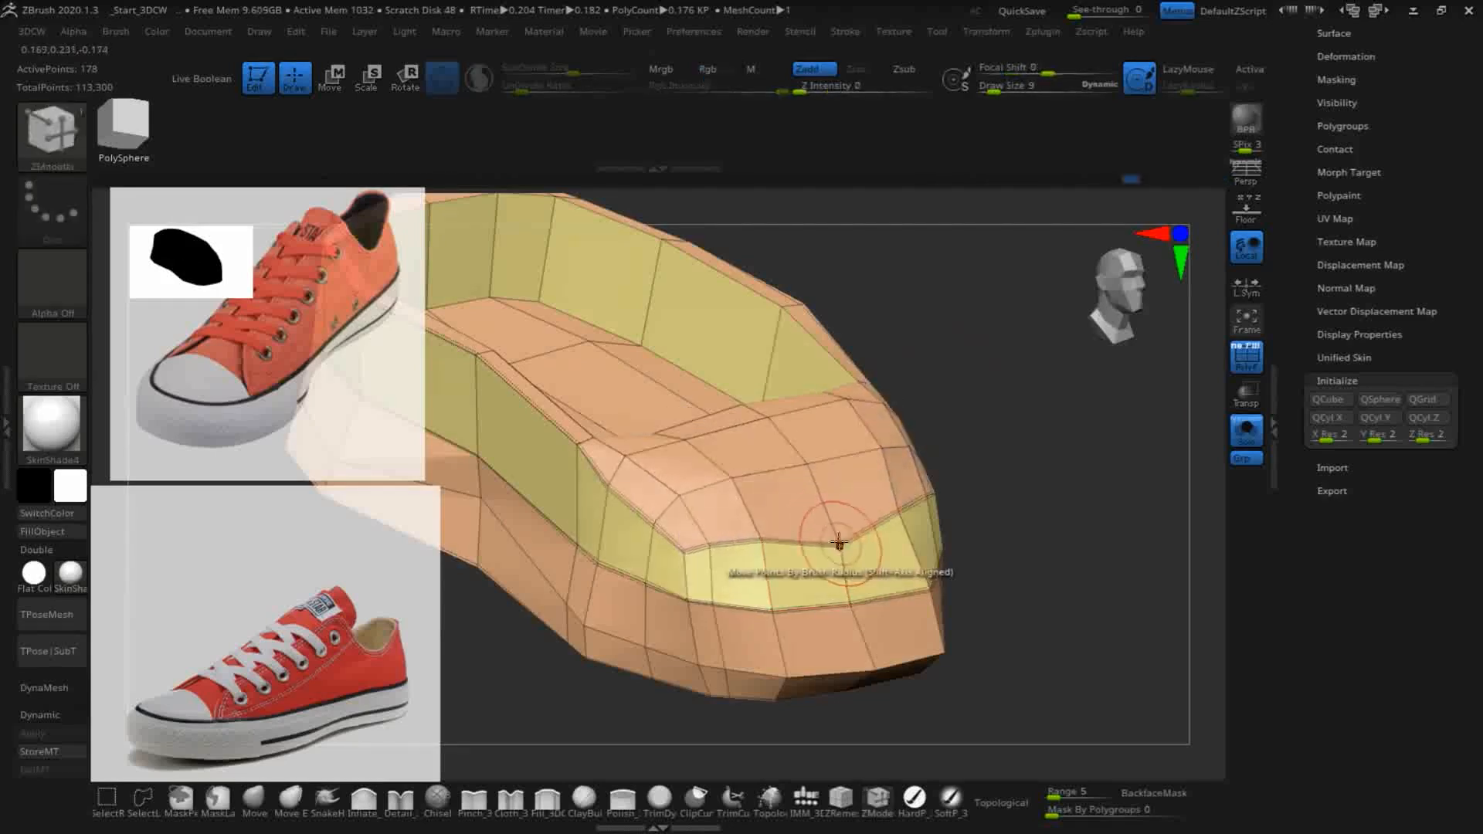
left_click(695, 542)
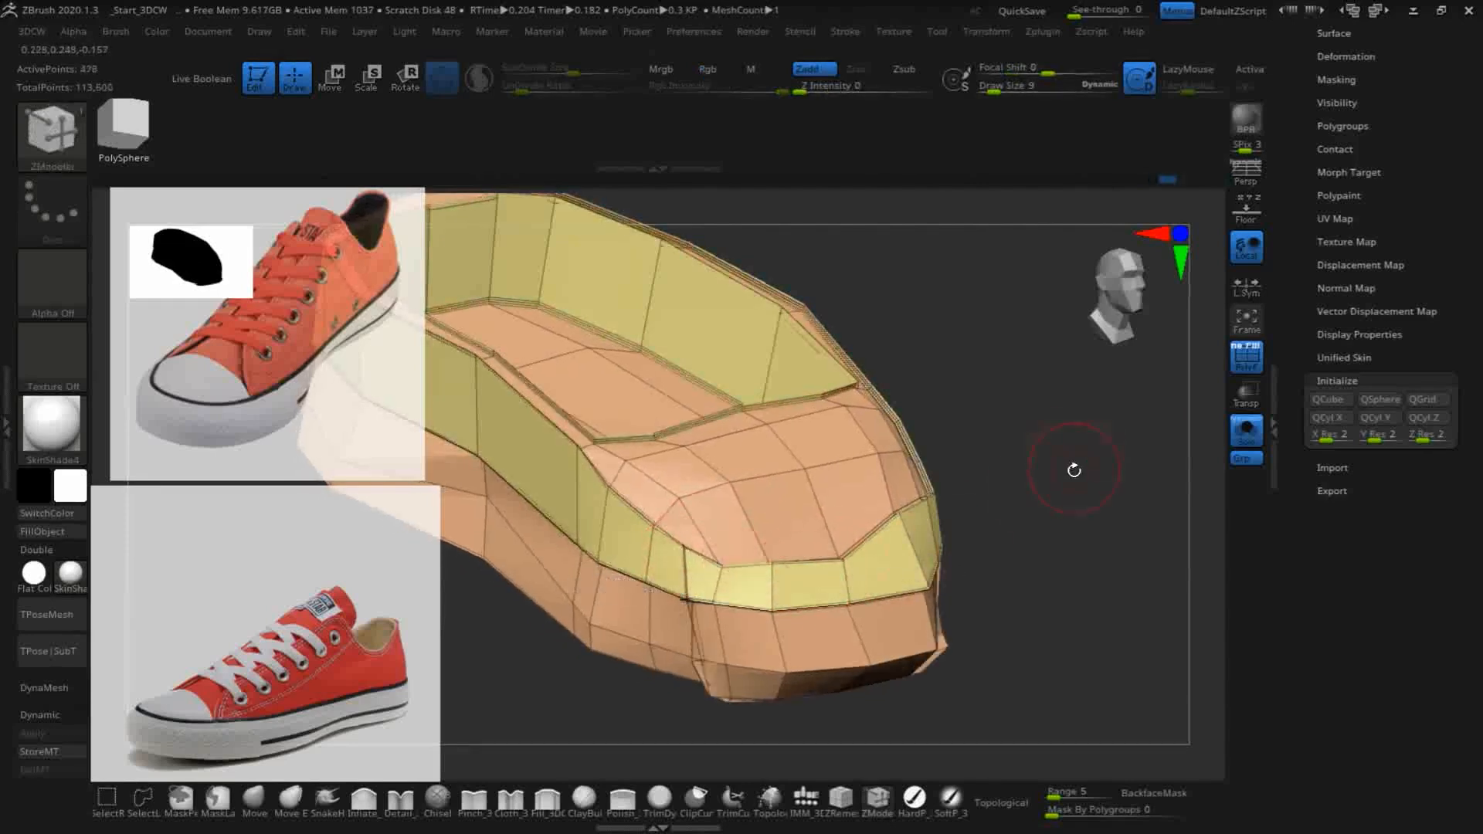
left_click_drag(1076, 453, 1143, 401)
key("shift")
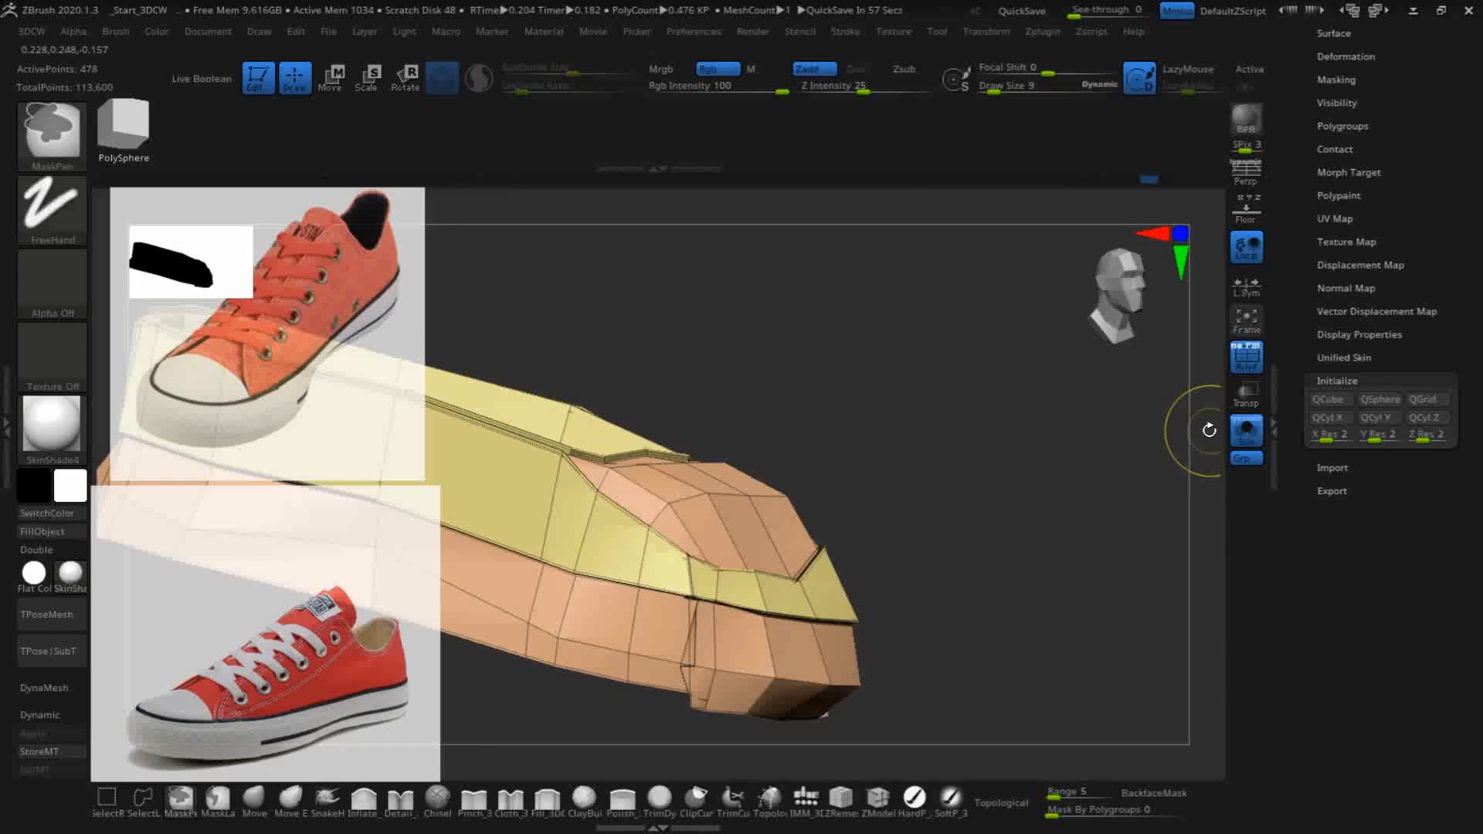
key("ctrl+z")
key("ctrl+z")
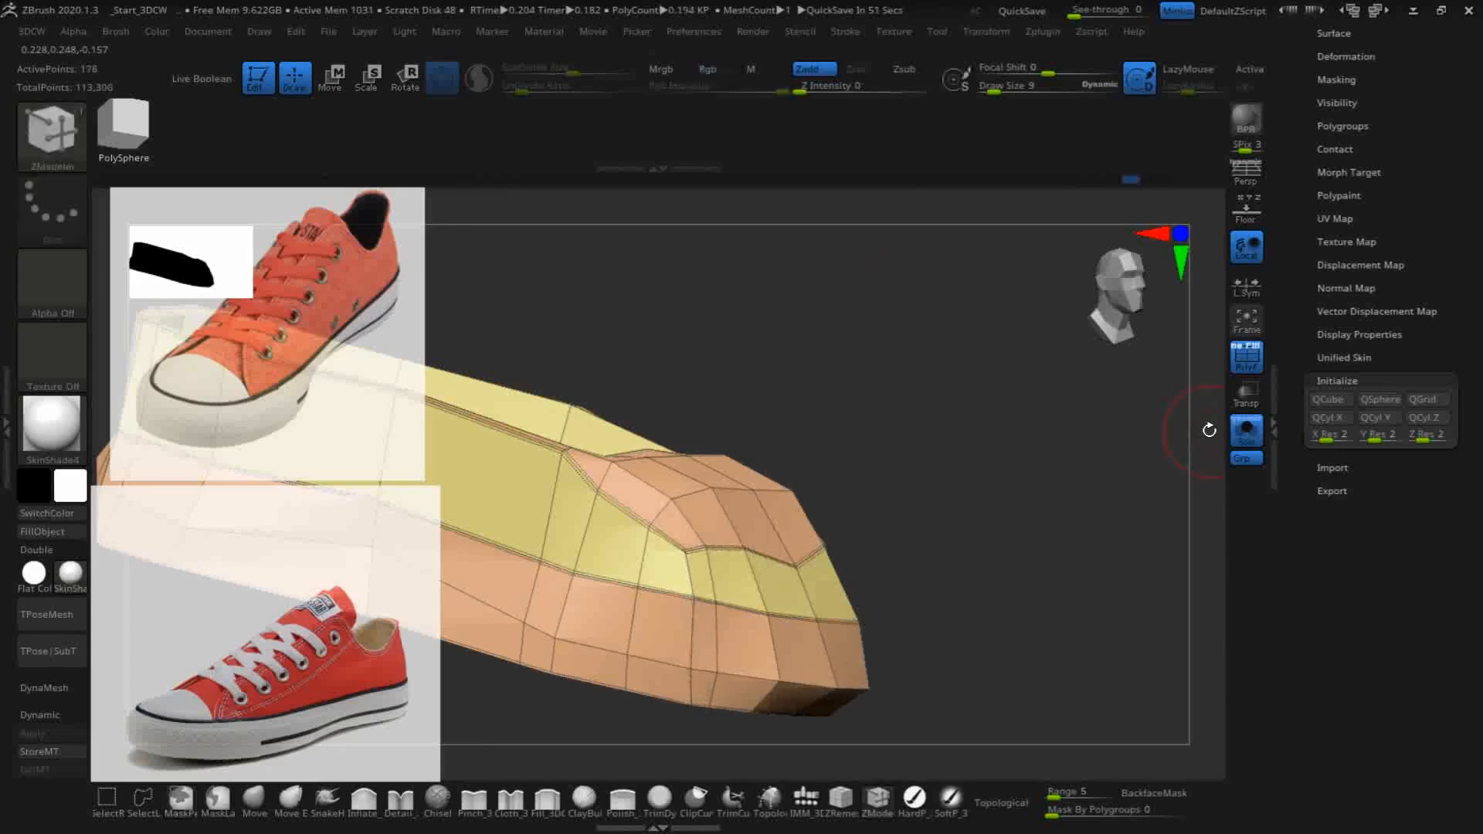
- Try to delete edge loops around the toe cap with the Insert EdgeLoop action, and undo the deletions
mouse_move(950, 530)
left_mouse_down()
mouse_move(1020, 570)
mouse_move(1006, 533)
mouse_move(1033, 525)
mouse_move(1005, 512)
mouse_move(1028, 519)
mouse_move(1030, 544)
mouse_move(1036, 498)
mouse_move(1102, 504)
mouse_move(1178, 557)
left_mouse_up()
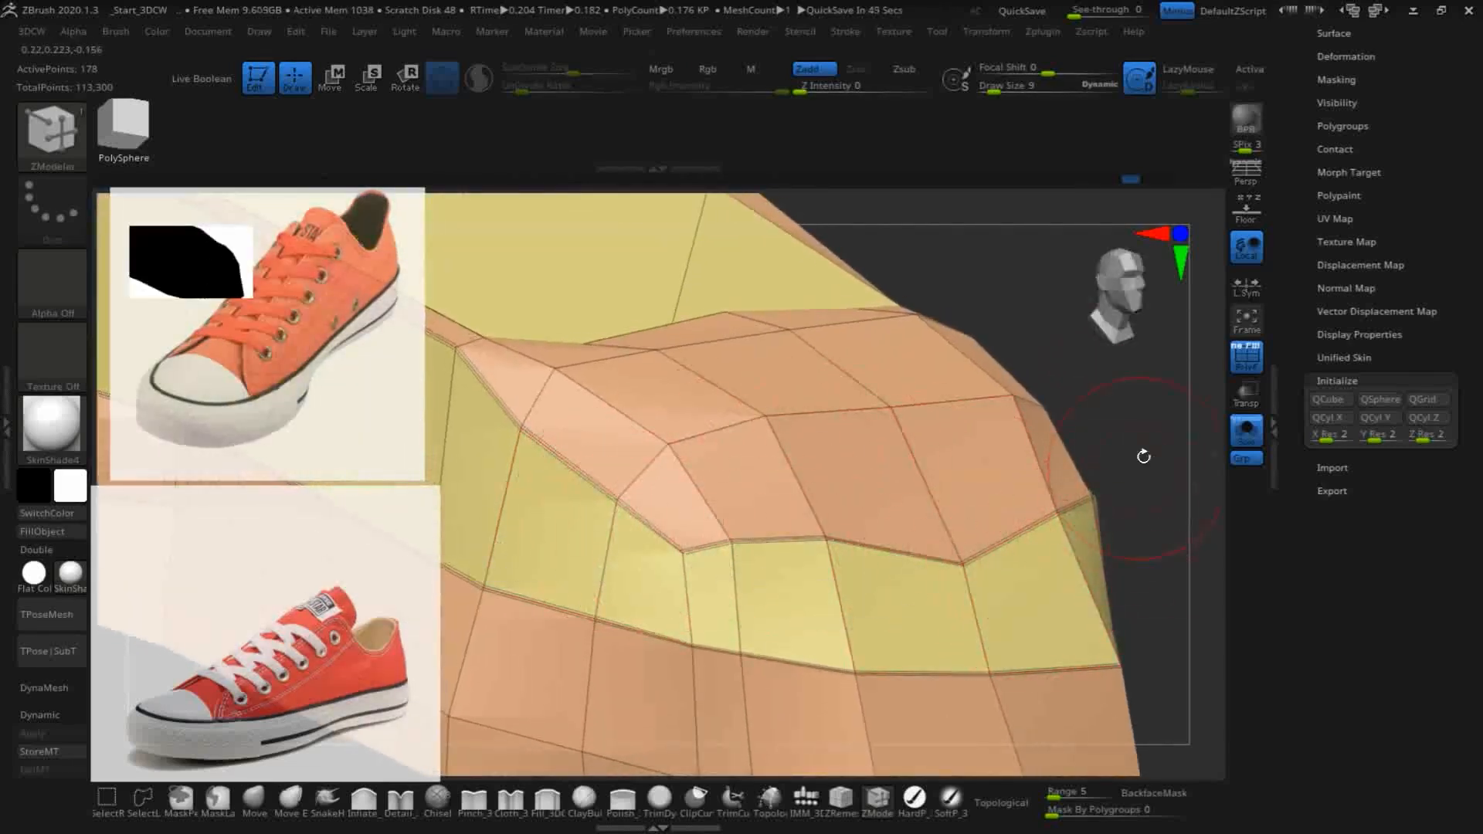
key("space")
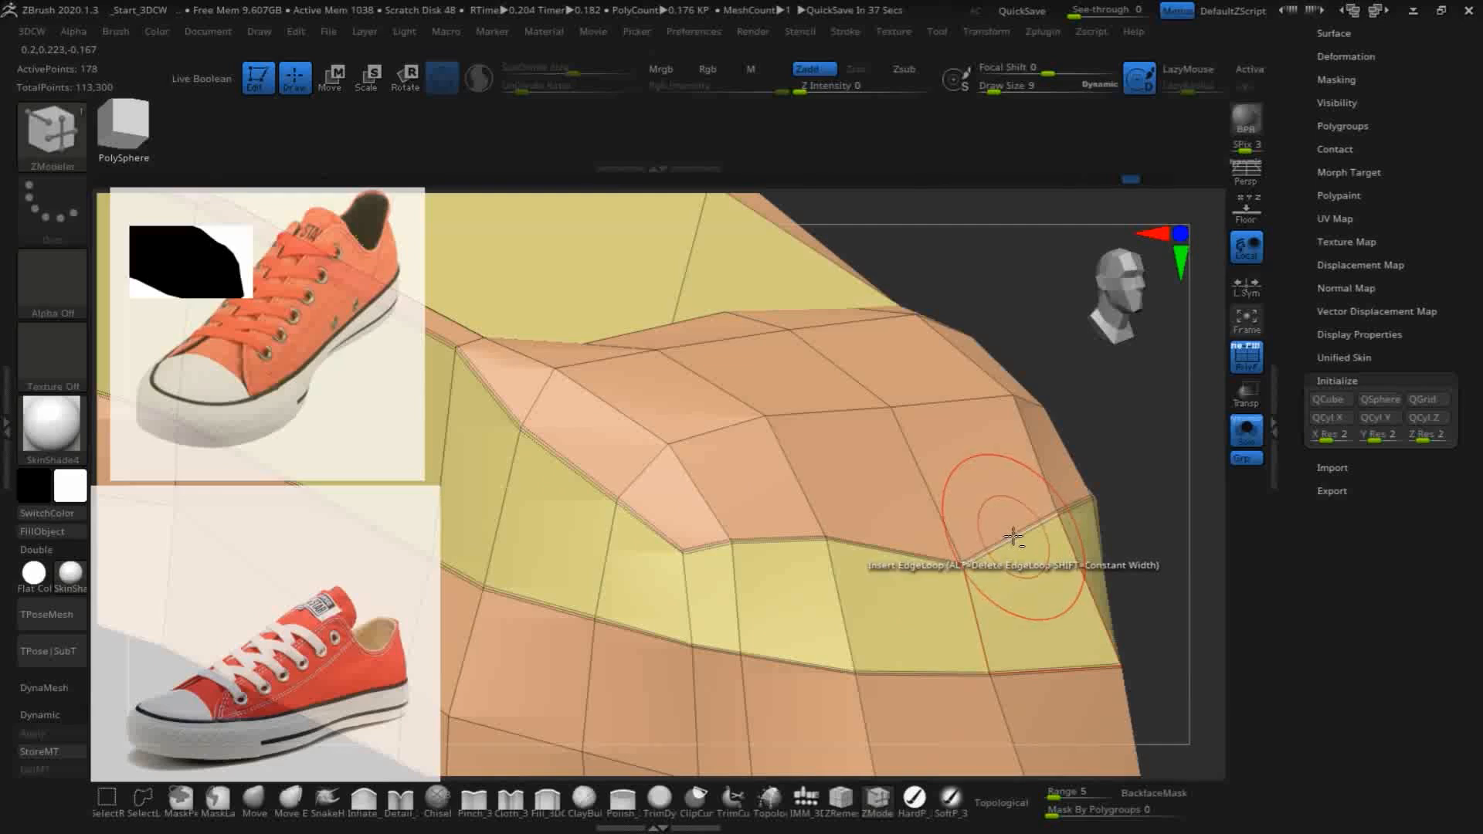
left_click(1013, 541, "alt")
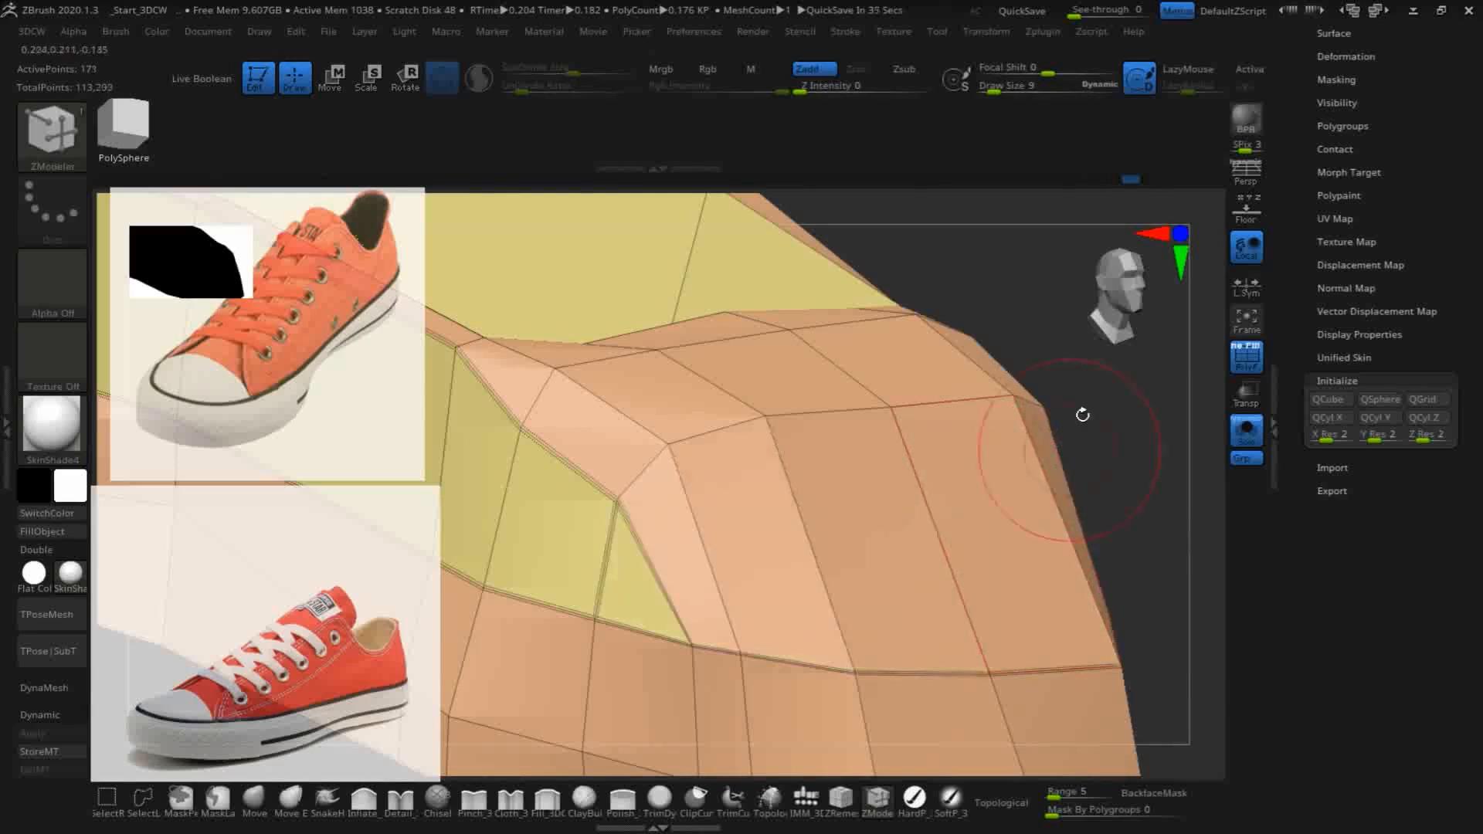
left_click(587, 479, "alt")
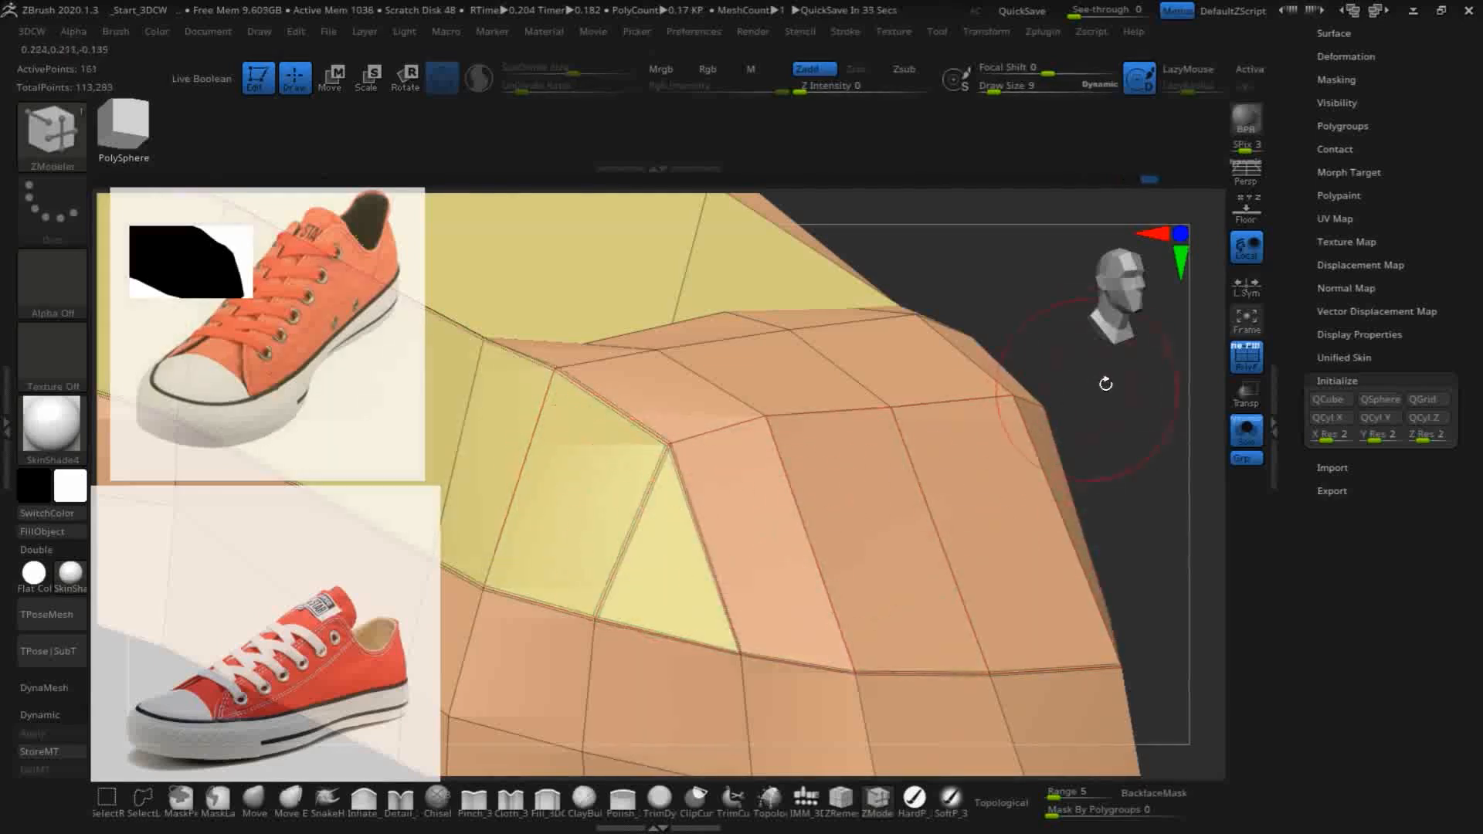
left_click(635, 430)
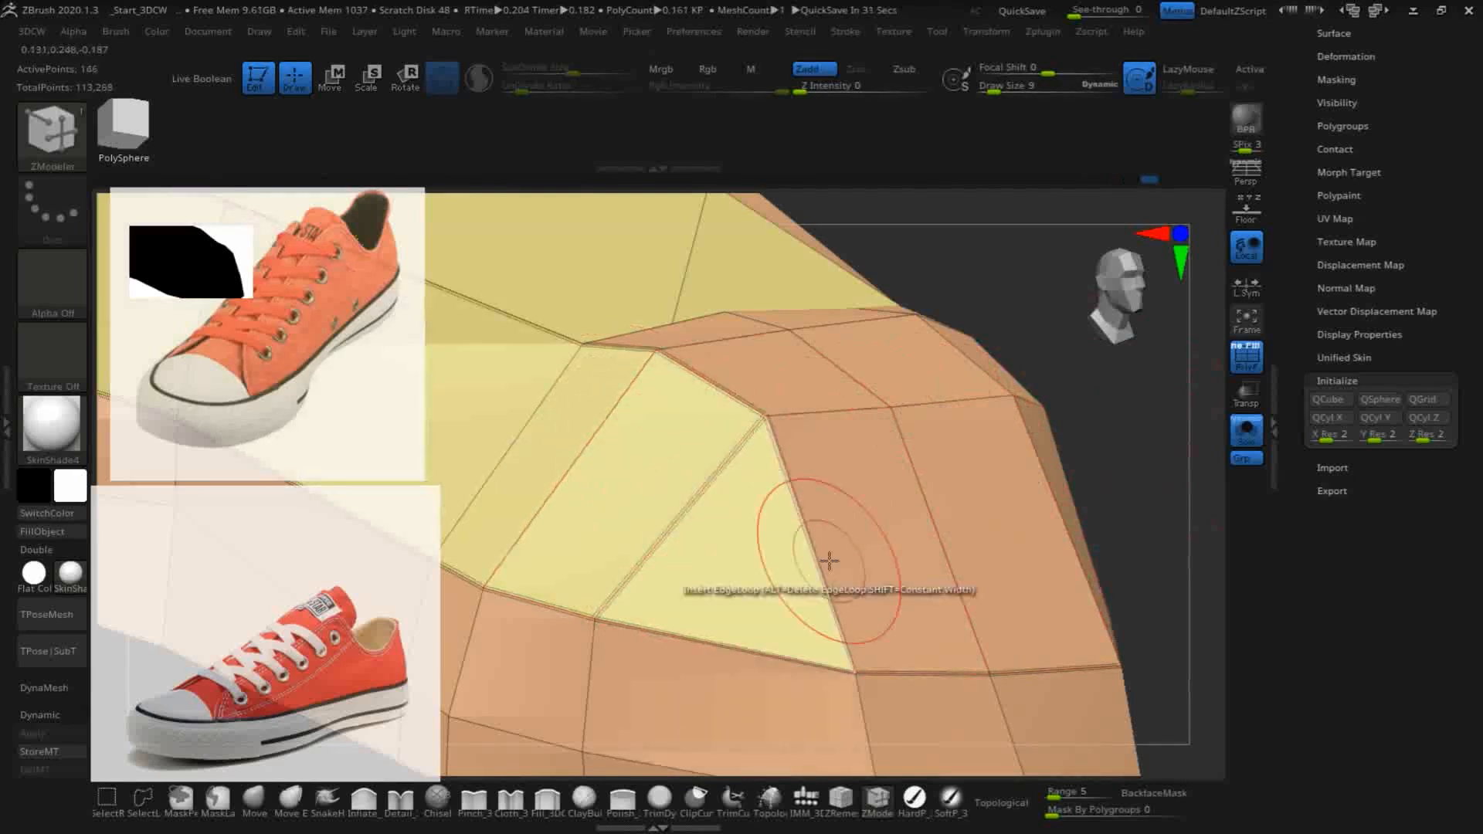
left_click(829, 562, "alt")
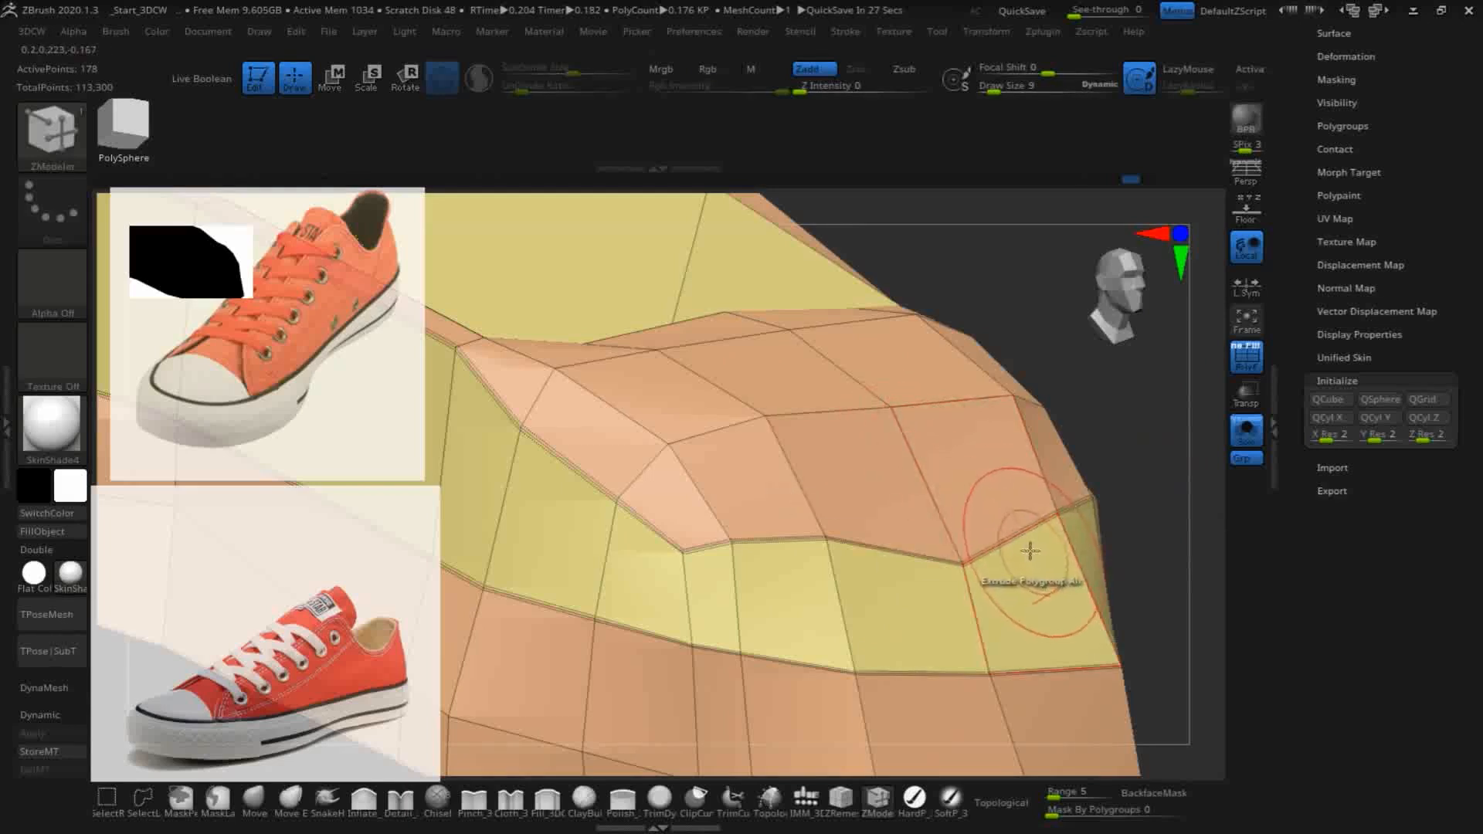
- Remove the crease along the toe cap's upper edge using the edge Crease action with the EdgeLoop Complete target
key("space")
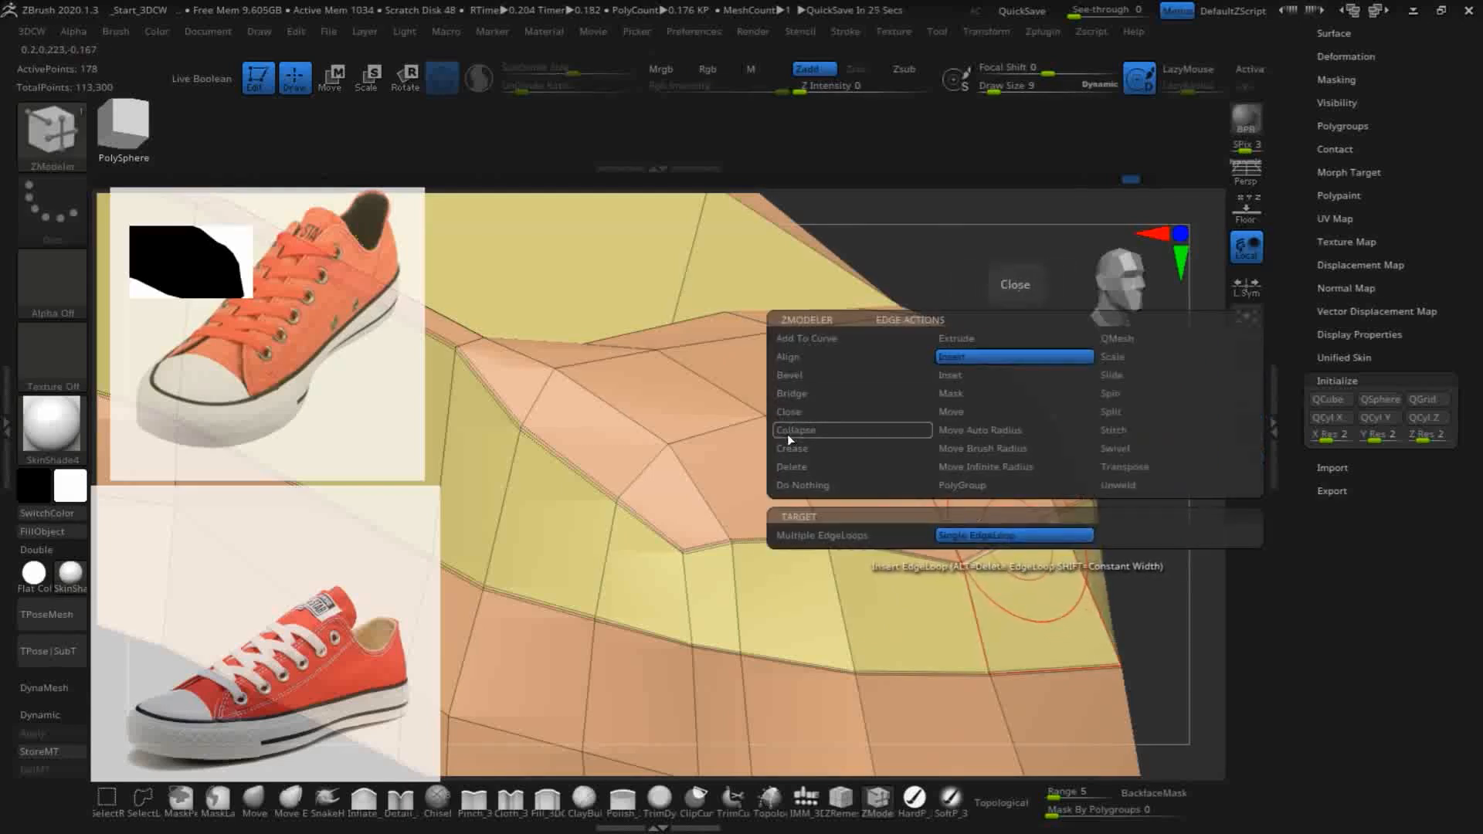
left_click(803, 449)
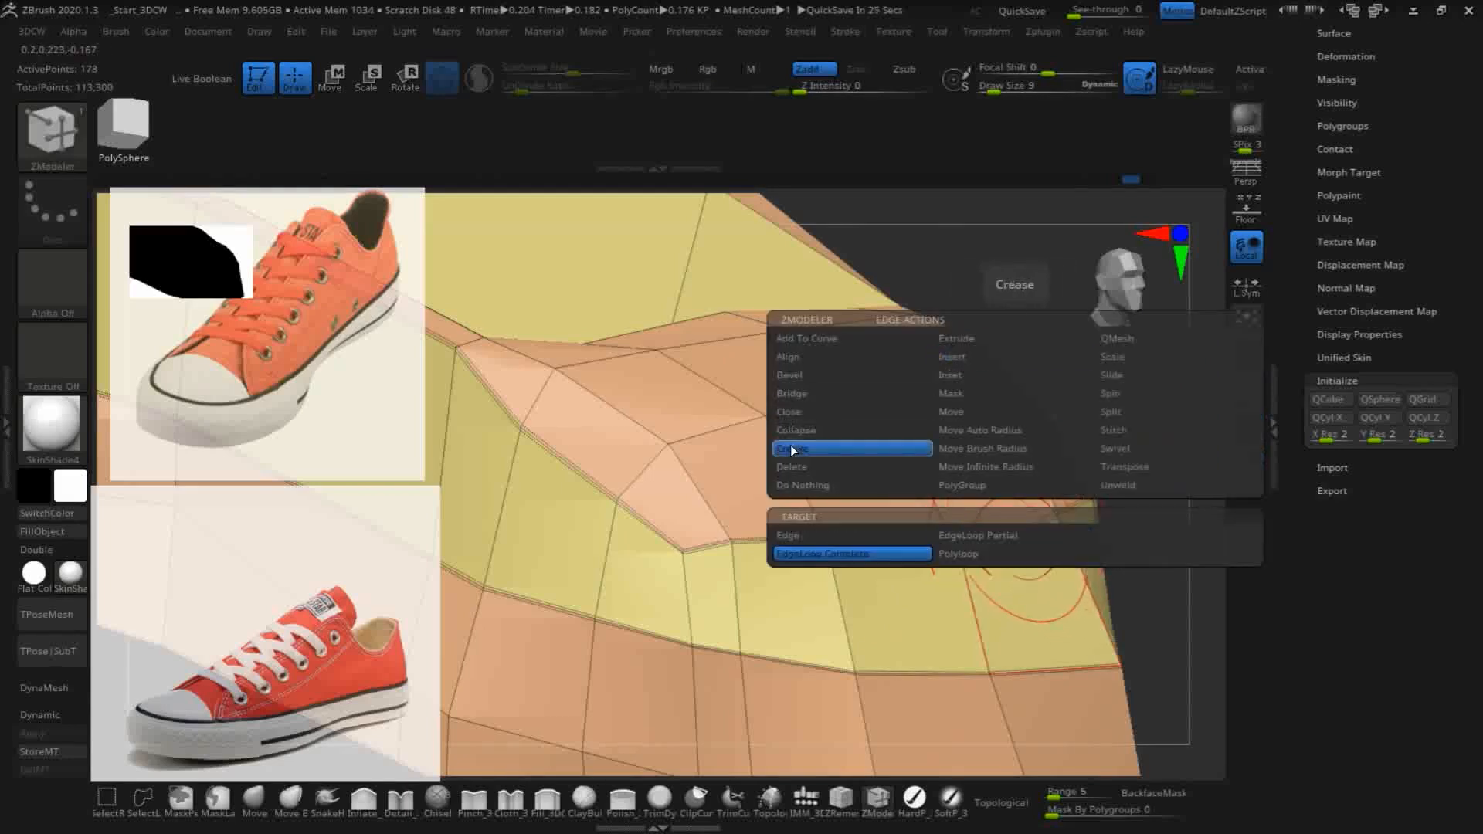
left_click(817, 564)
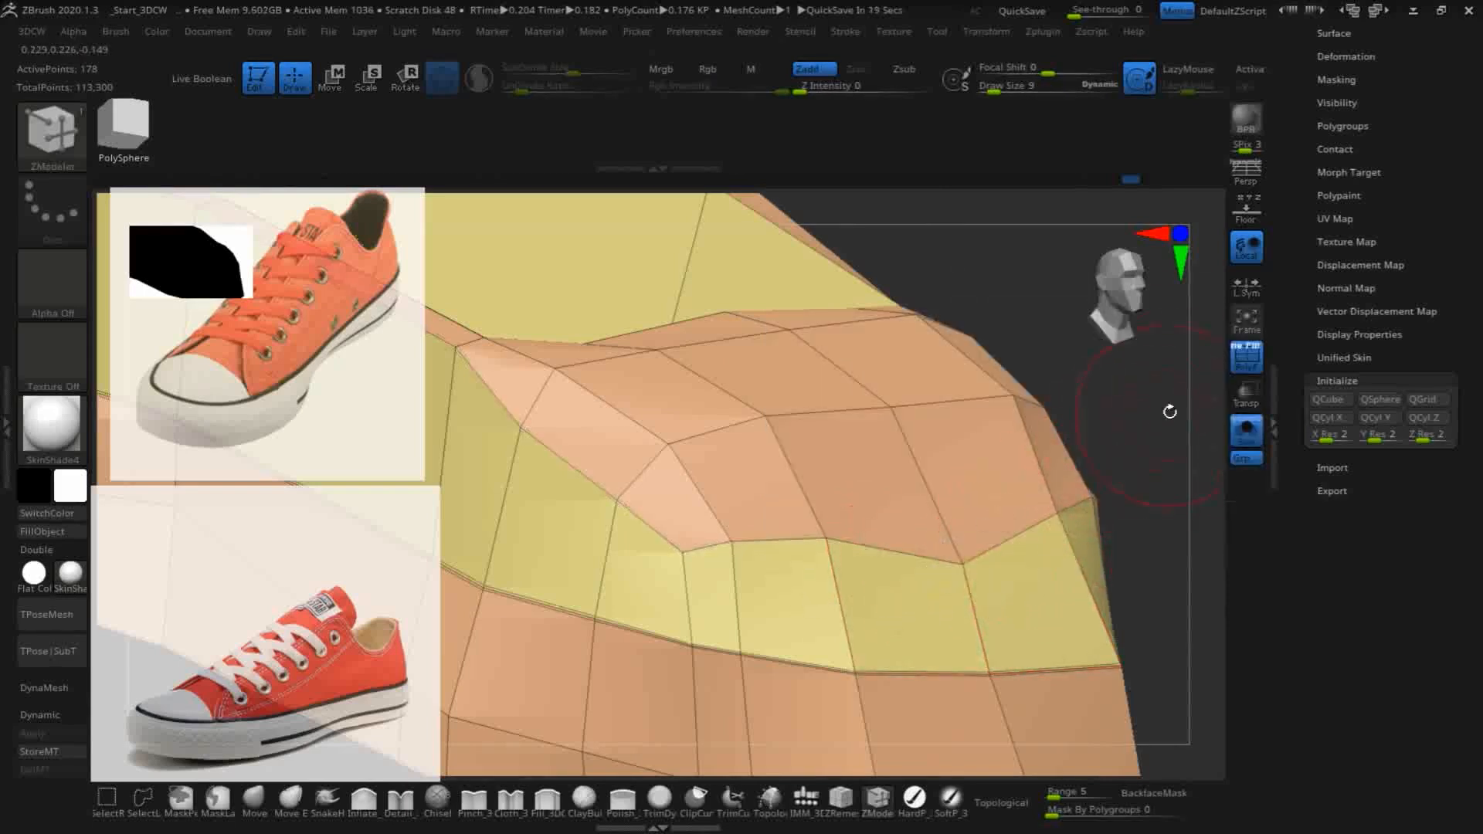
left_click_drag(1151, 420, 1066, 407)
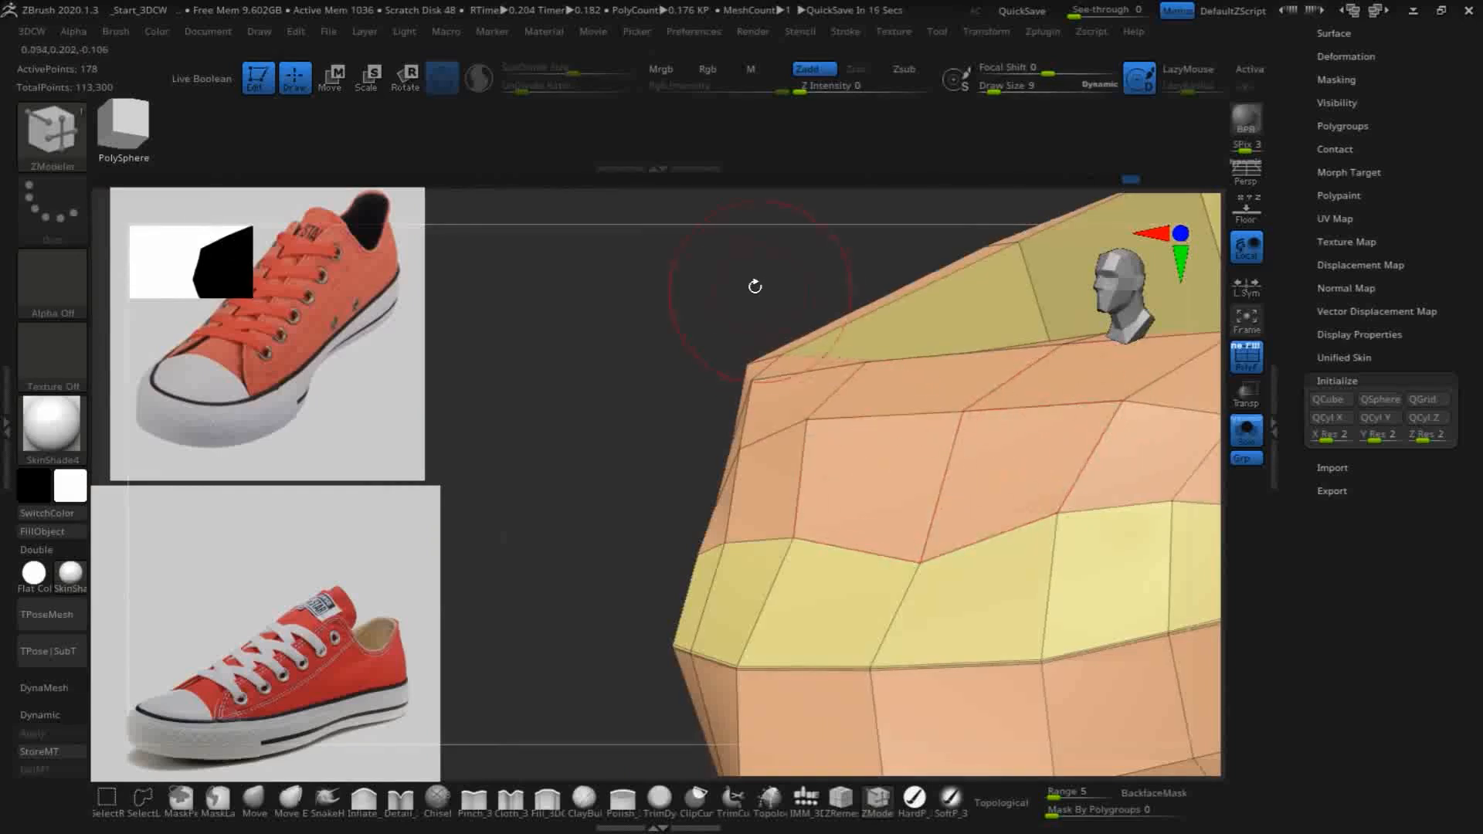
left_click_drag(632, 369, 615, 285)
left_click_drag(784, 421, 587, 471)
left_click_drag(933, 559, 986, 552, "shift")
left_click_drag(896, 589, 823, 601, "shift")
mouse_move(908, 550)
left_mouse_down("shift")
mouse_move(854, 537)
mouse_move(984, 517)
mouse_move(1006, 533)
left_mouse_up("shift")
left_click(1022, 543)
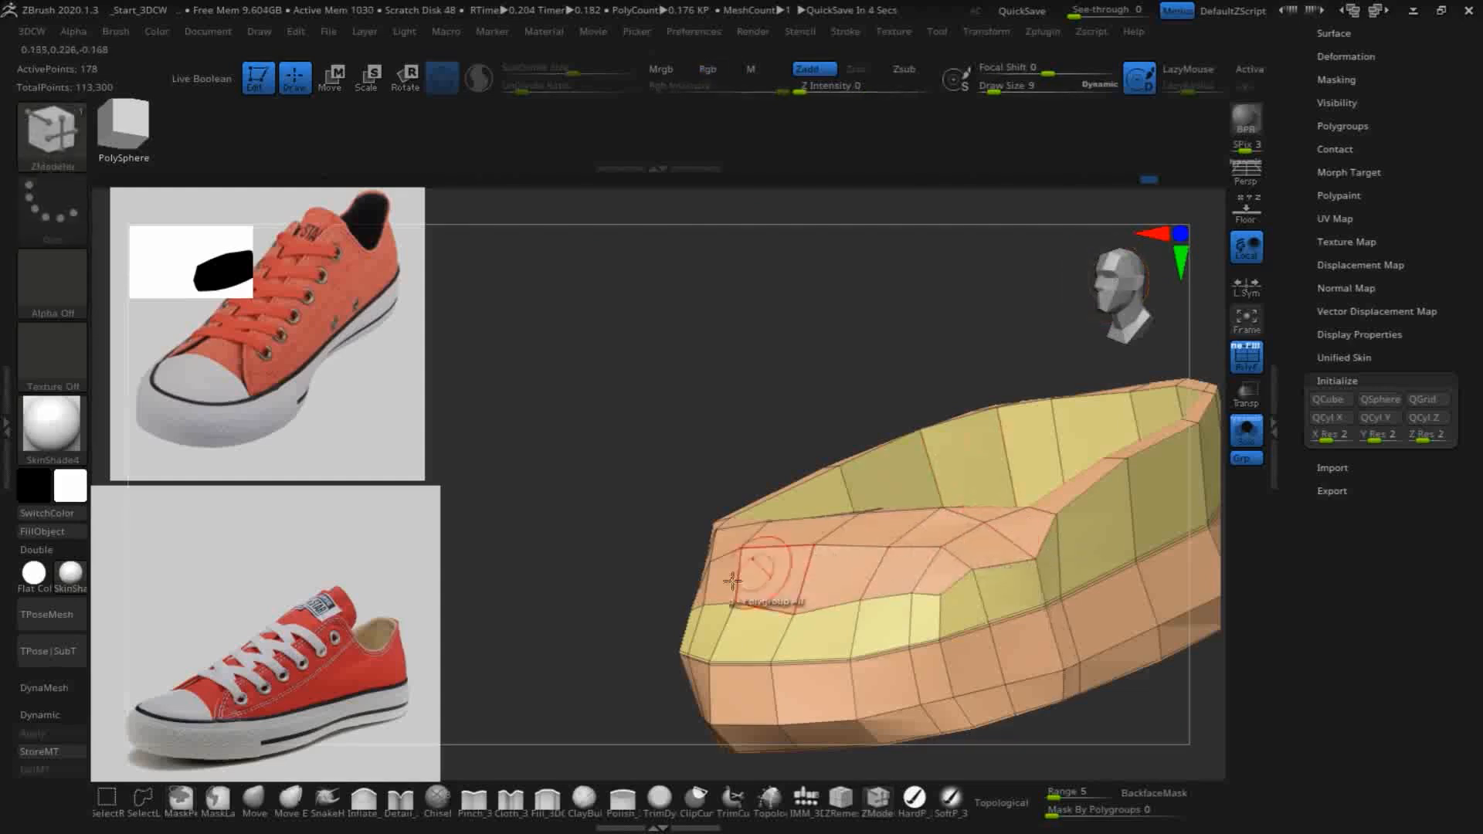
- Reposition the vertices at the toe cap's side corner with the Move brush to make its edge slope down along the side wall
left_click(262, 798)
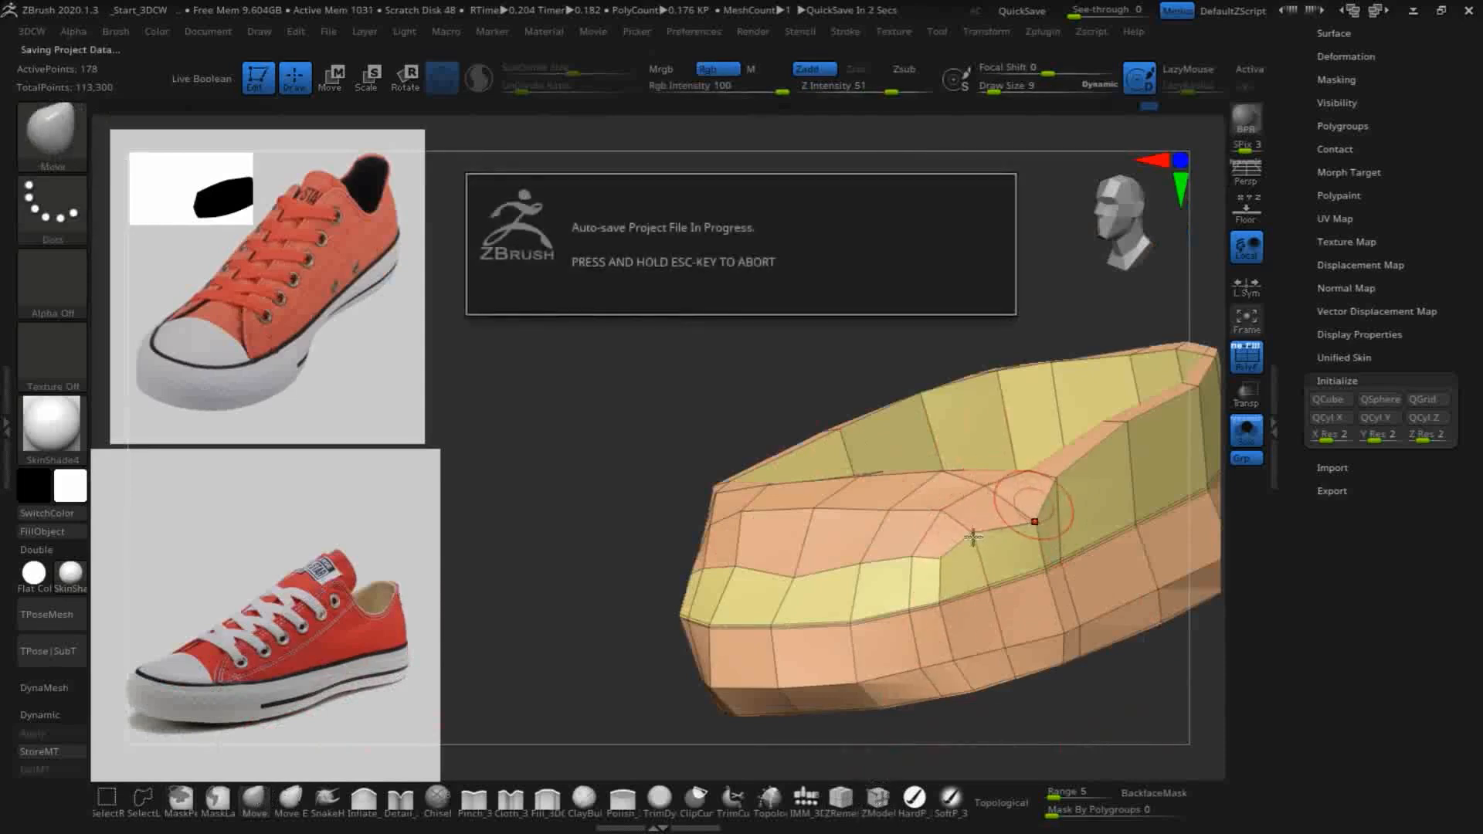
mouse_move(1021, 510)
left_mouse_down()
mouse_move(964, 536)
mouse_move(943, 569)
mouse_move(920, 566)
left_mouse_up()
left_click_drag(947, 516, 990, 492)
mouse_move(890, 513)
left_mouse_down()
mouse_move(882, 530)
mouse_move(894, 517)
left_mouse_up()
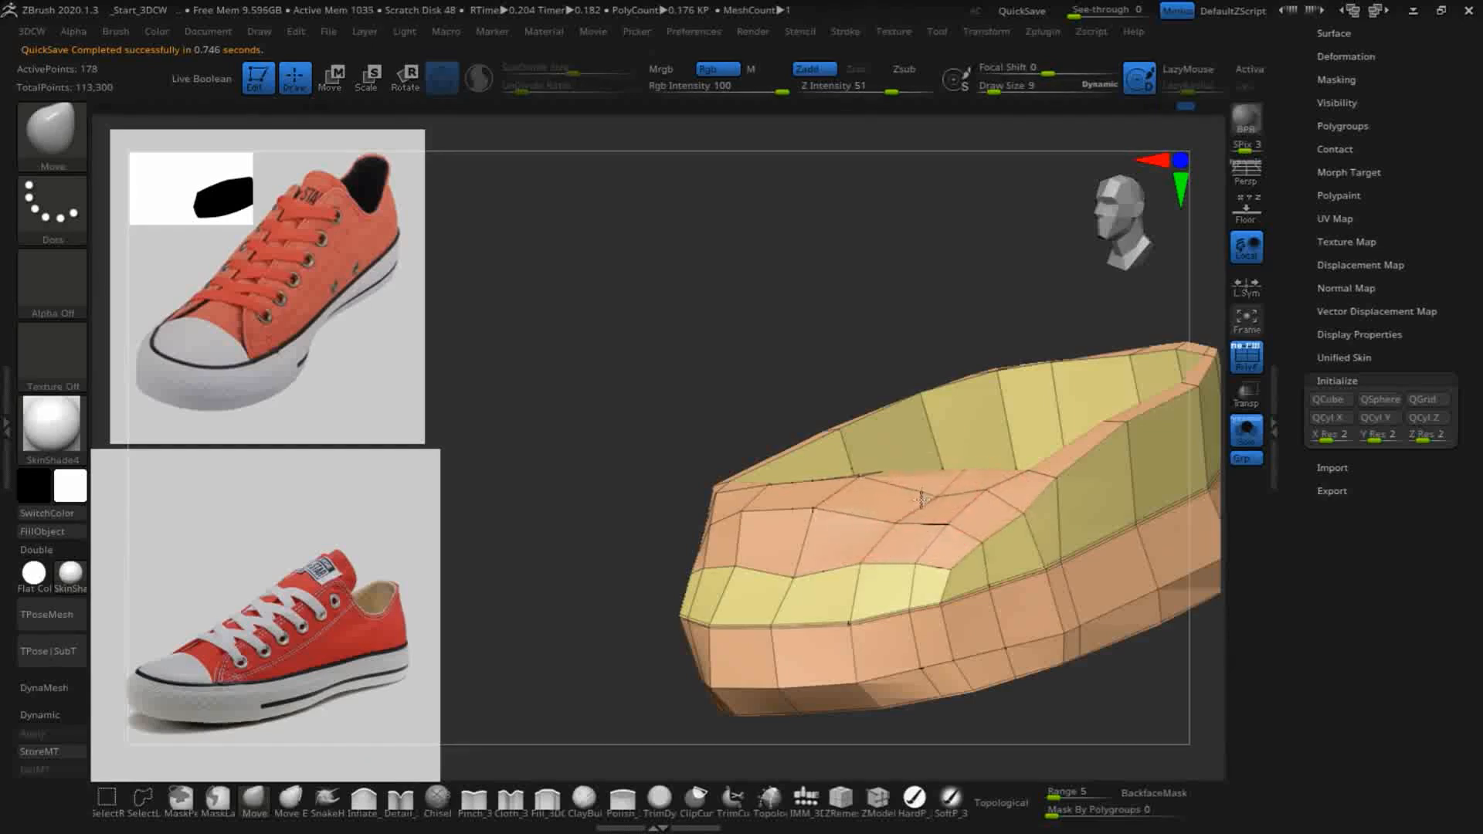
left_click_drag(988, 494, 910, 581)
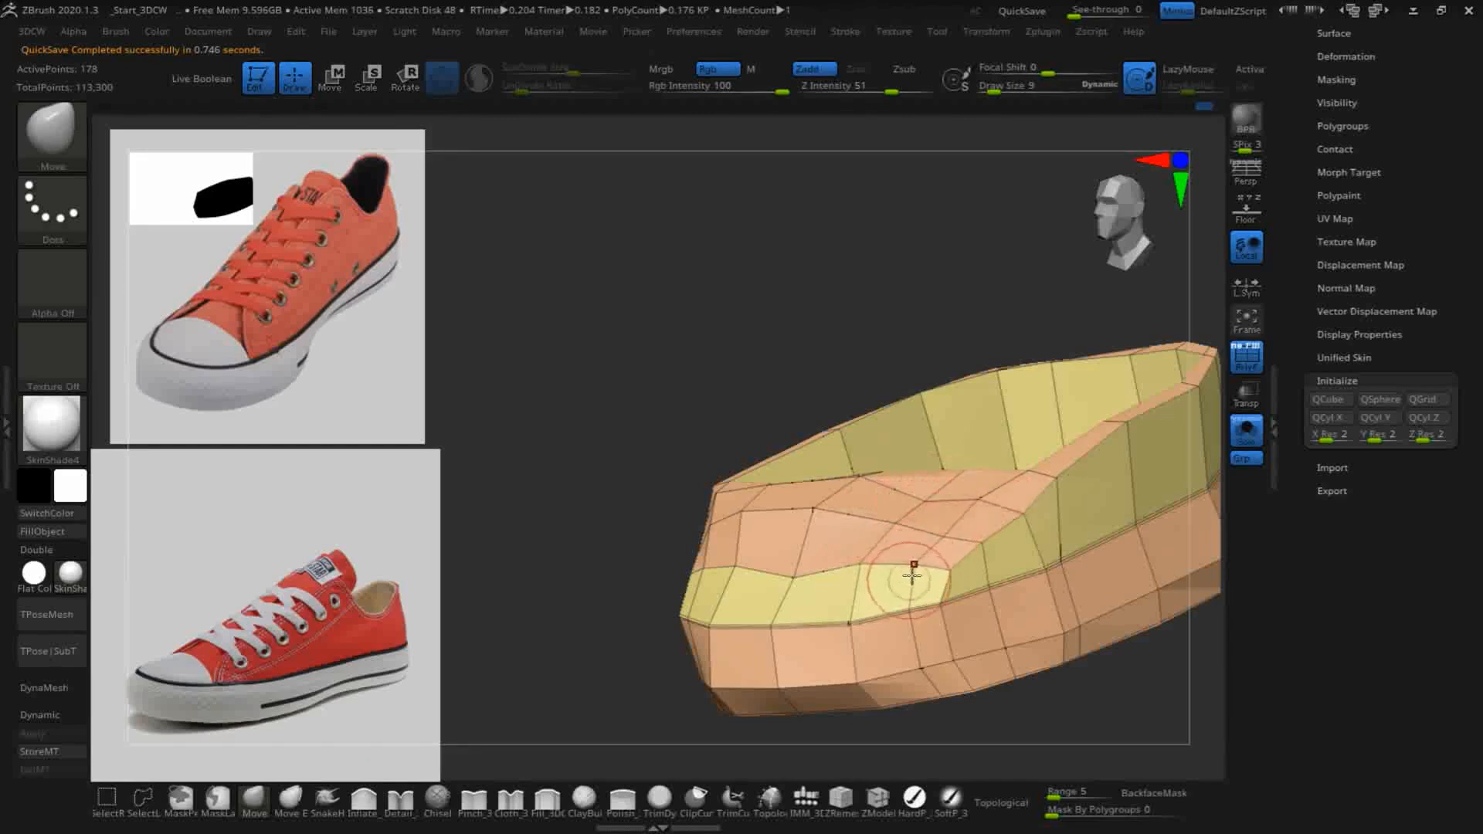
- Smooth the top of the toe cap to even out the spacing of its polygons
left_click_drag(577, 526, 873, 473)
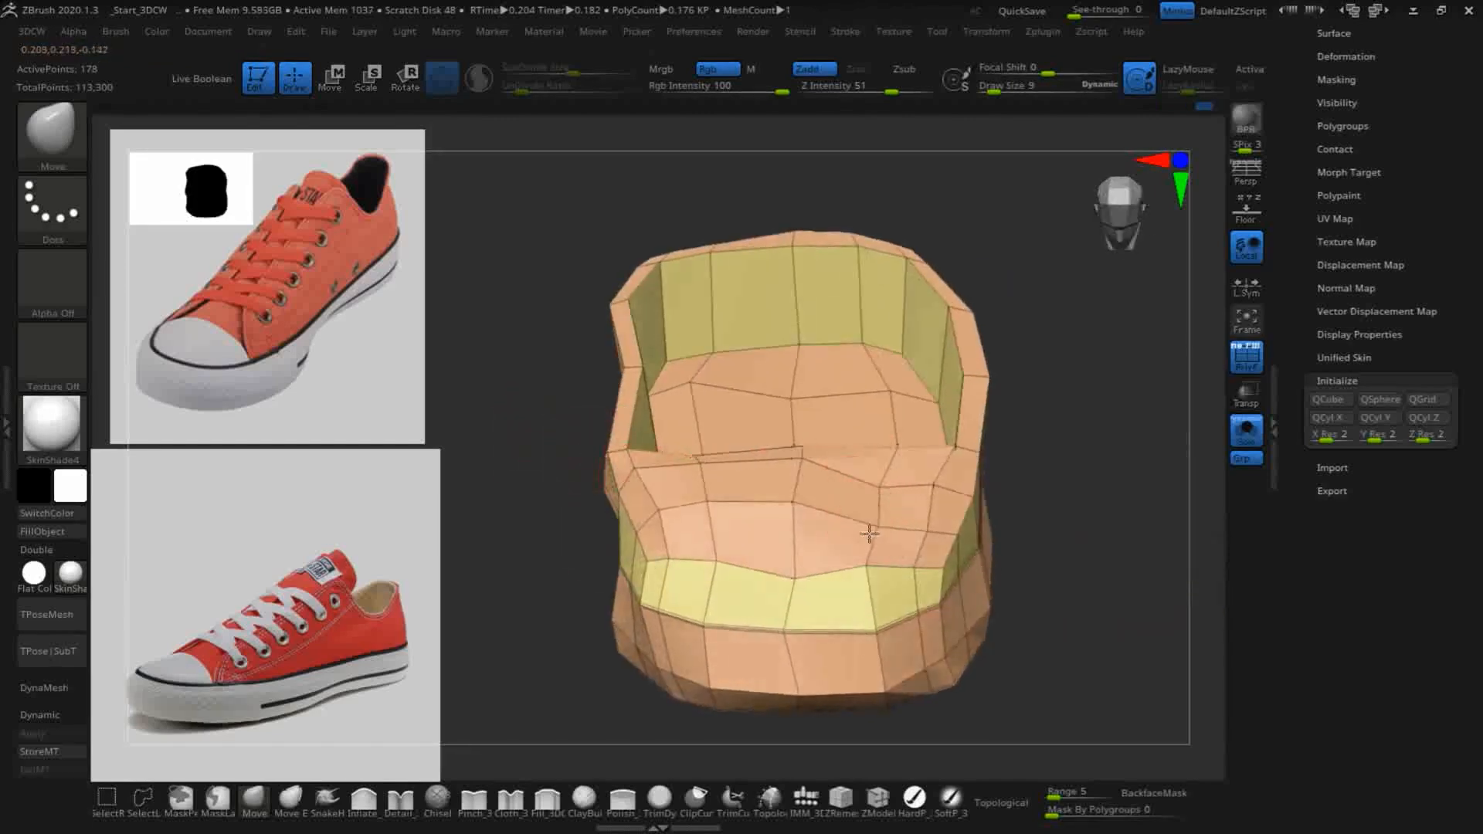
mouse_move(790, 532)
left_mouse_down("shift")
mouse_move(802, 480)
mouse_move(775, 513)
mouse_move(630, 473)
left_mouse_up("shift")
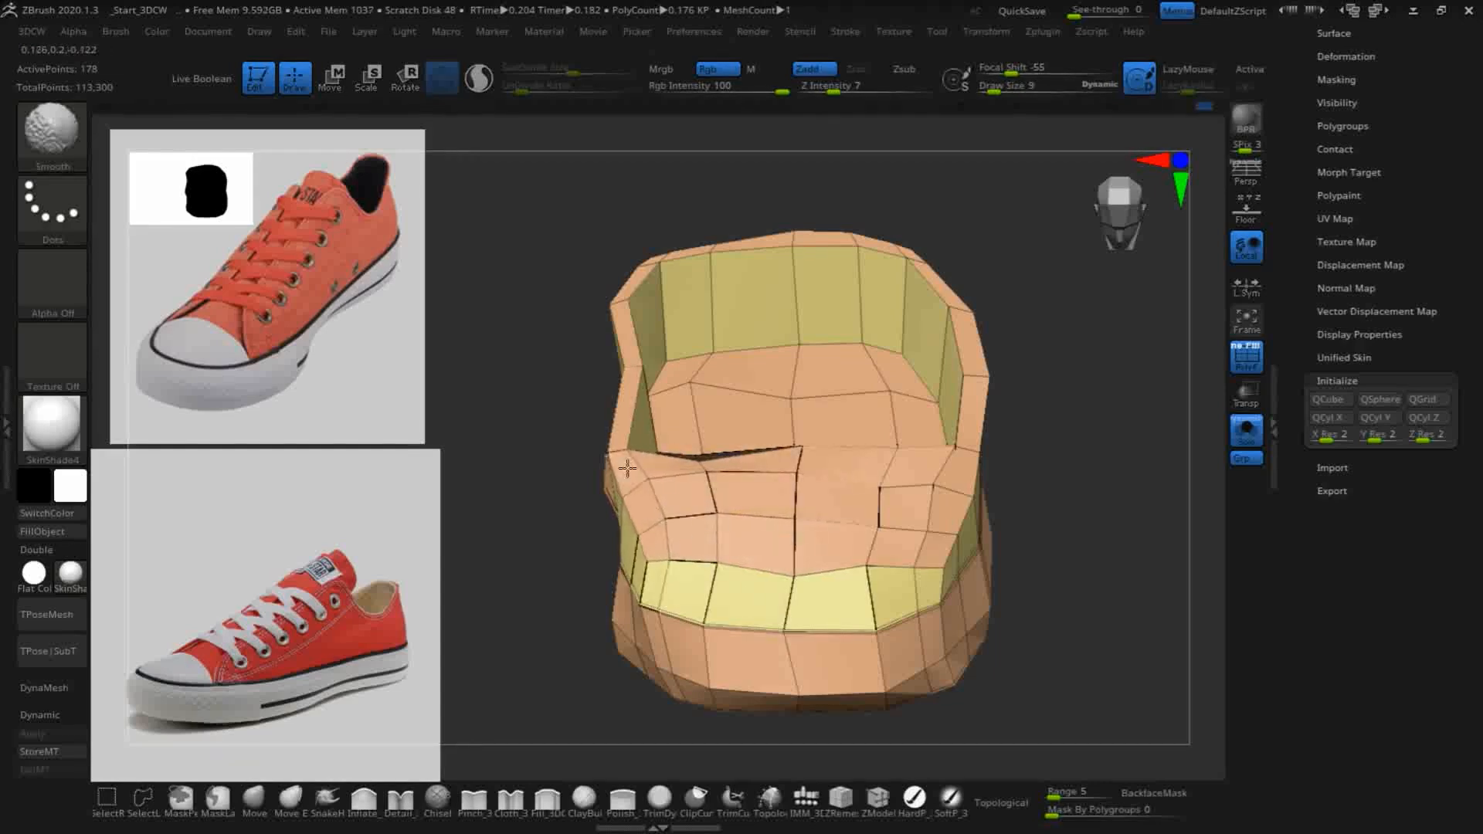
mouse_move(415, 412)
left_mouse_down()
mouse_move(474, 410)
mouse_move(572, 500)
mouse_move(595, 497)
mouse_move(745, 594)
mouse_move(818, 616)
mouse_move(904, 577)
mouse_move(881, 624)
left_mouse_up()
- Pull the lower front edge of the toe wall outward with the Move brush to follow the rounded front of the sole
mouse_move(1012, 641)
left_mouse_down()
mouse_move(1112, 663)
mouse_move(876, 685)
left_mouse_up()
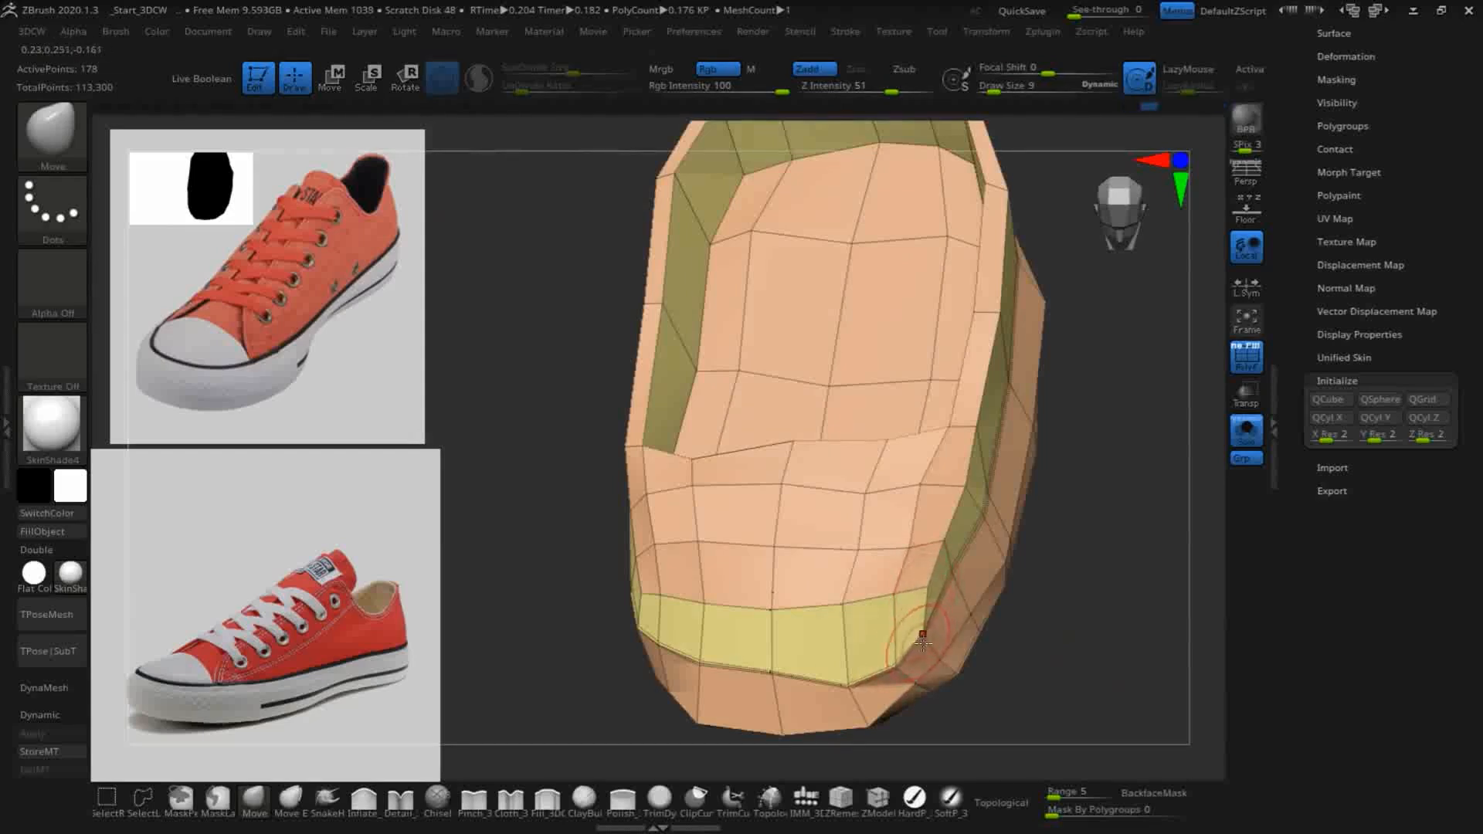
left_click_drag(773, 675, 776, 699)
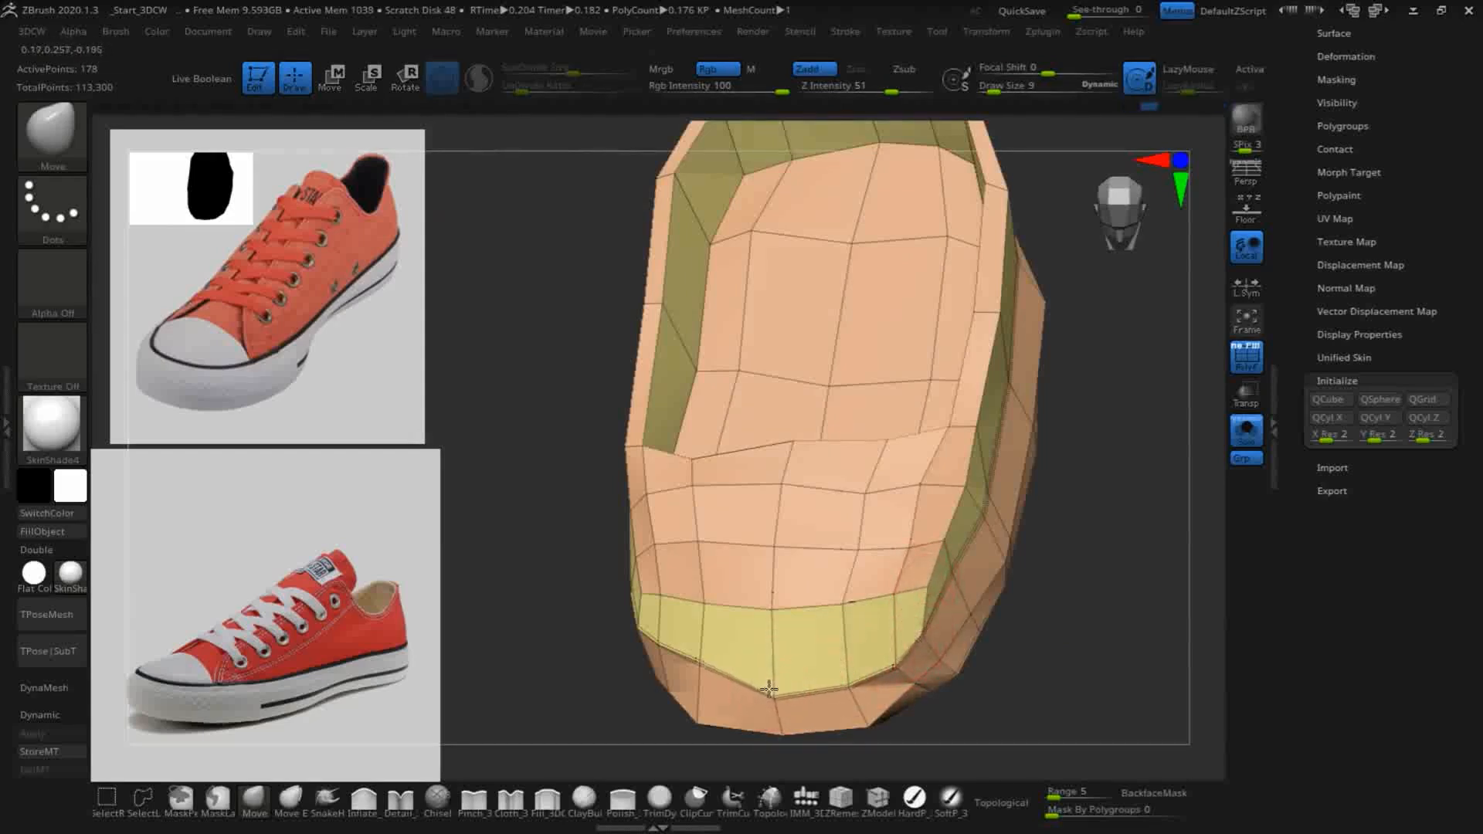
left_click_drag(689, 655, 692, 674)
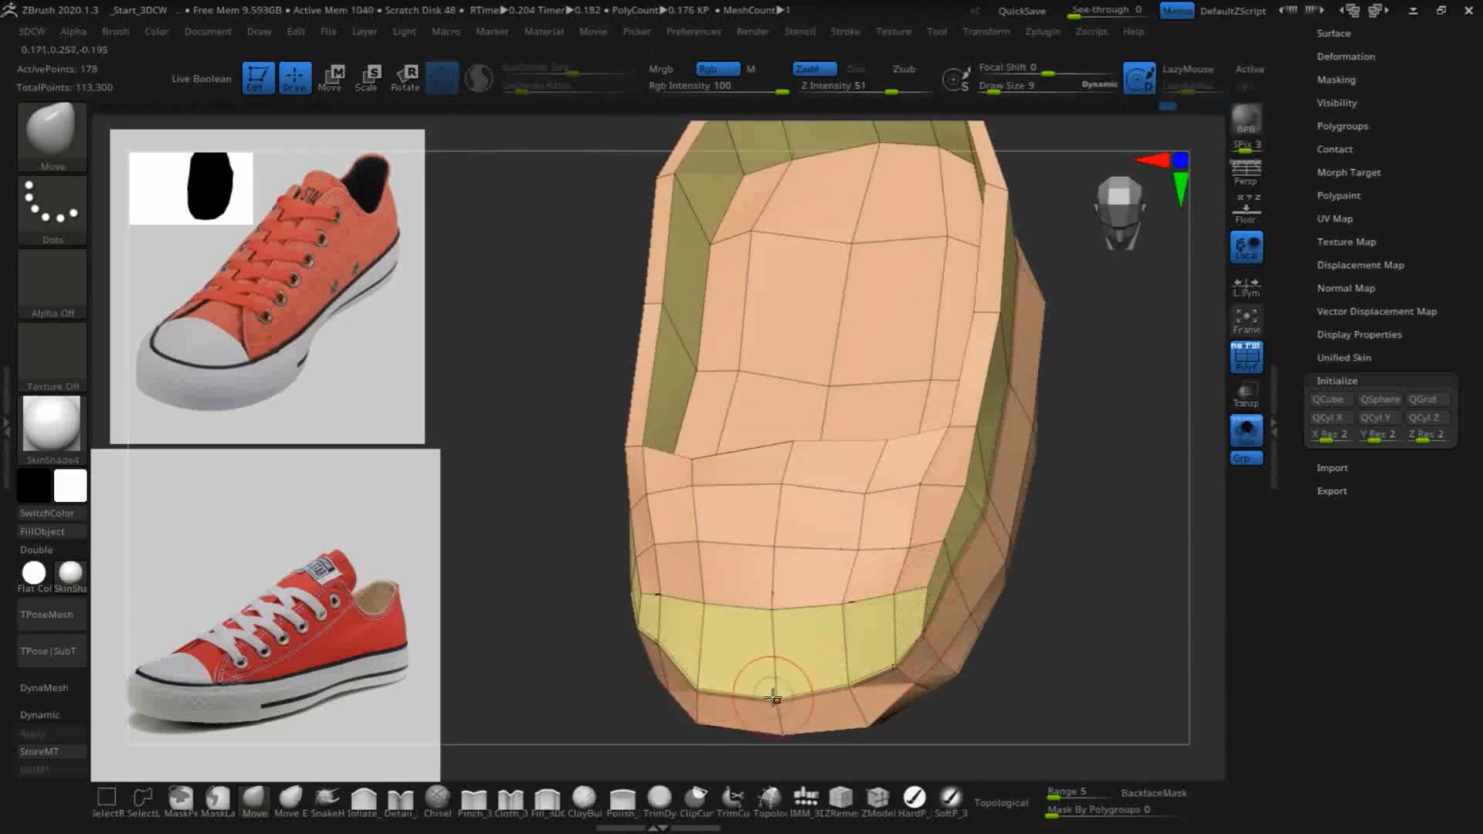
- Pull the toe cap's lower side edge down toward the sole with the Move brush, narrowing the band beneath it
left_click_drag(532, 534, 844, 503)
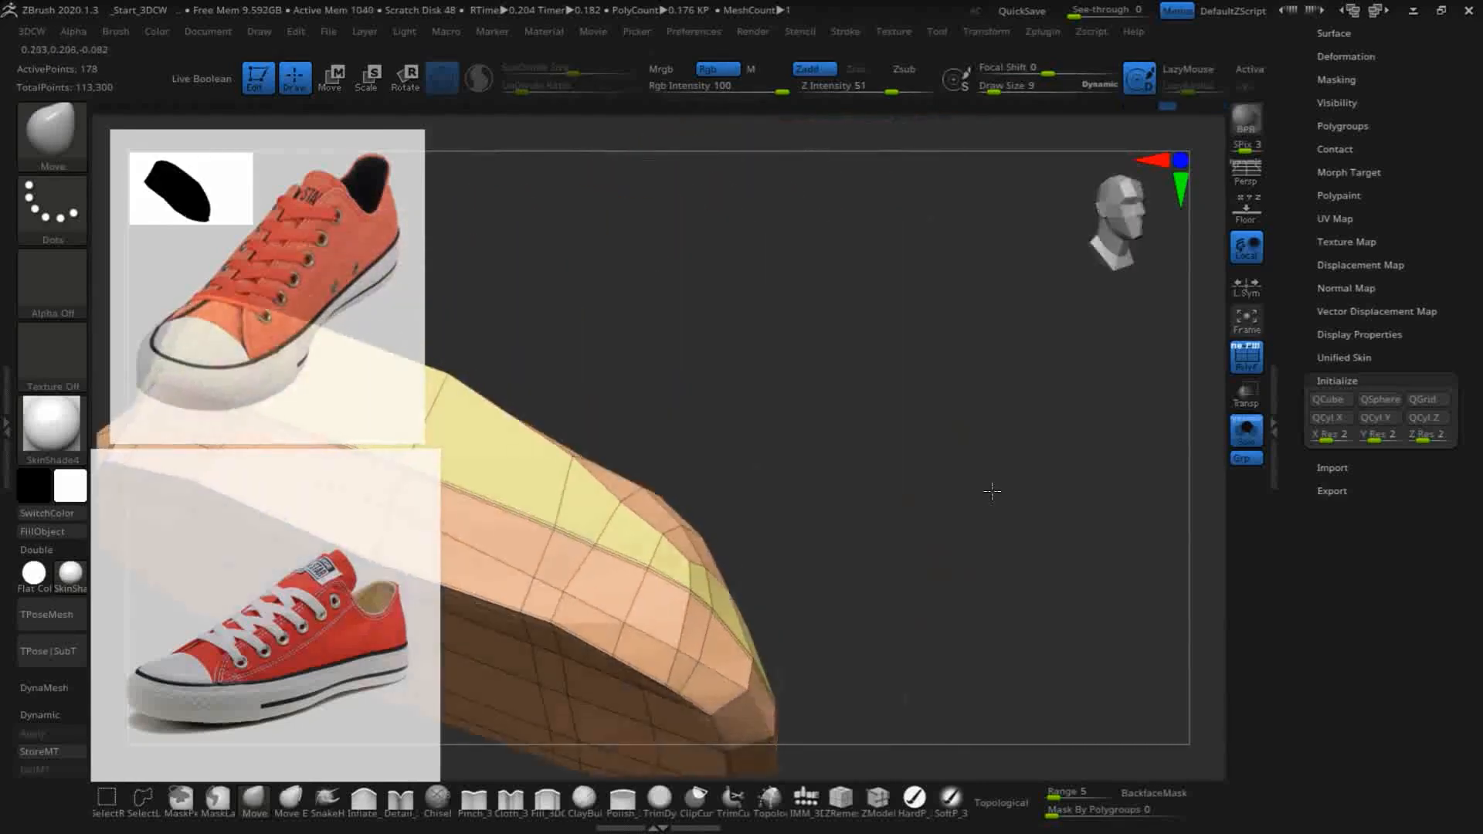
left_click_drag(994, 490, 755, 591)
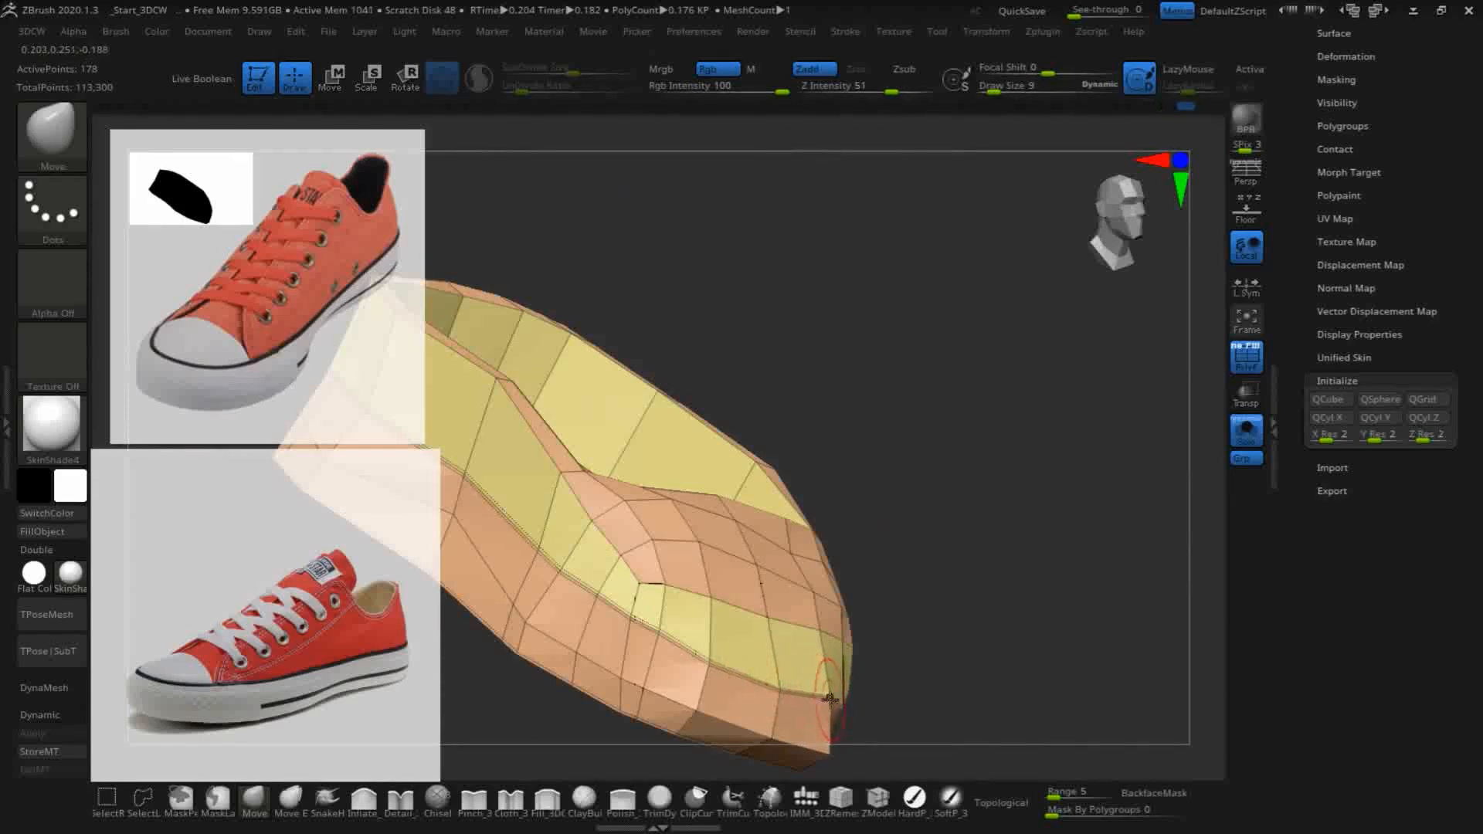
mouse_move(708, 658)
left_mouse_down()
mouse_move(625, 618)
mouse_move(648, 588)
left_mouse_up()
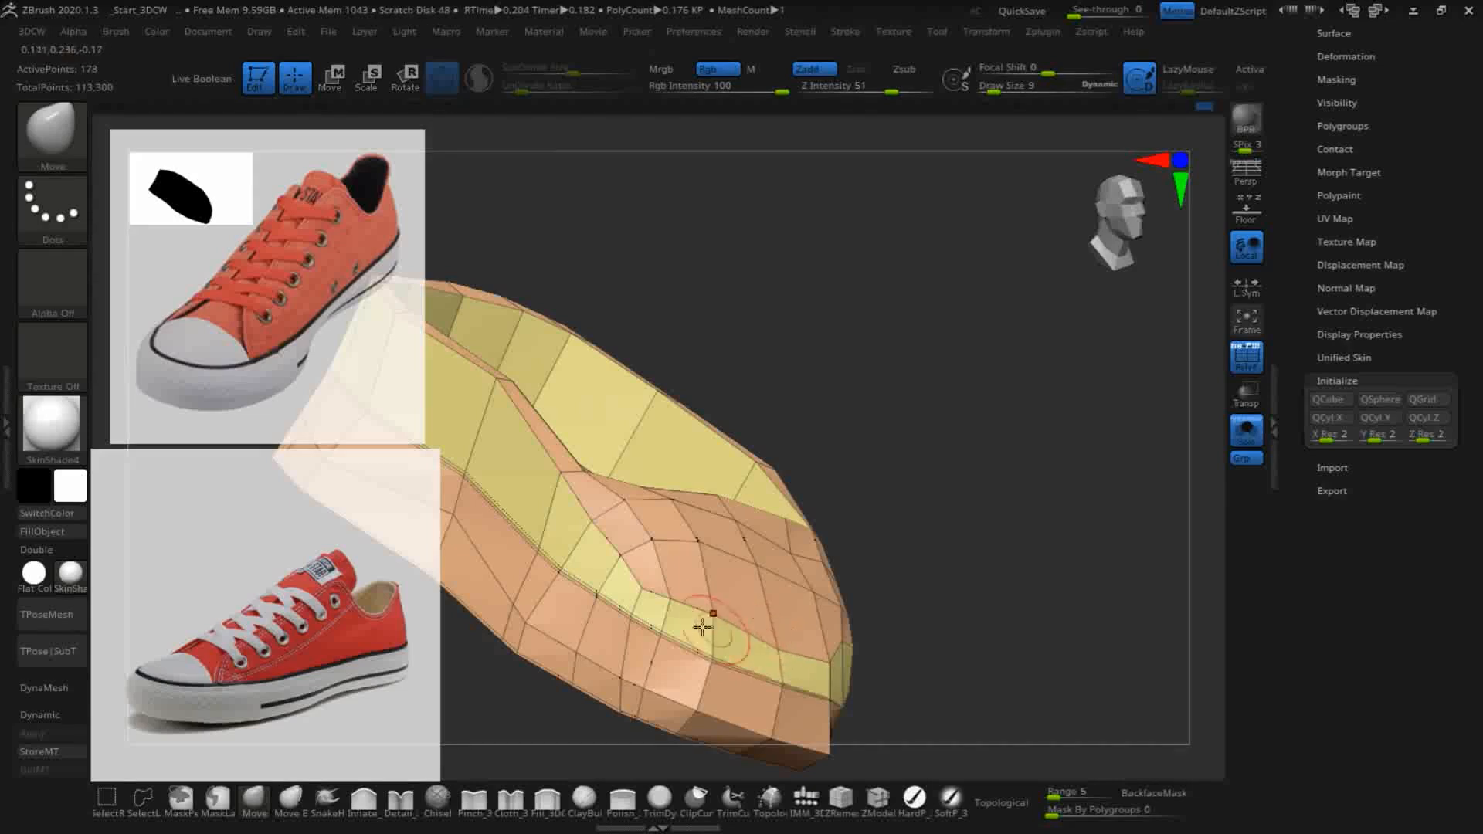
- Adjust the vertices where the side wall's rim meets the toe cap with the Move brush, refining the transition between them
left_click_drag(589, 530, 590, 533)
mouse_move(1027, 541)
left_mouse_down()
mouse_move(1000, 549)
mouse_move(880, 517)
left_mouse_up()
left_click_drag(549, 470, 546, 487)
mouse_move(889, 434)
left_mouse_down()
mouse_move(836, 486)
mouse_move(953, 286)
left_mouse_up()
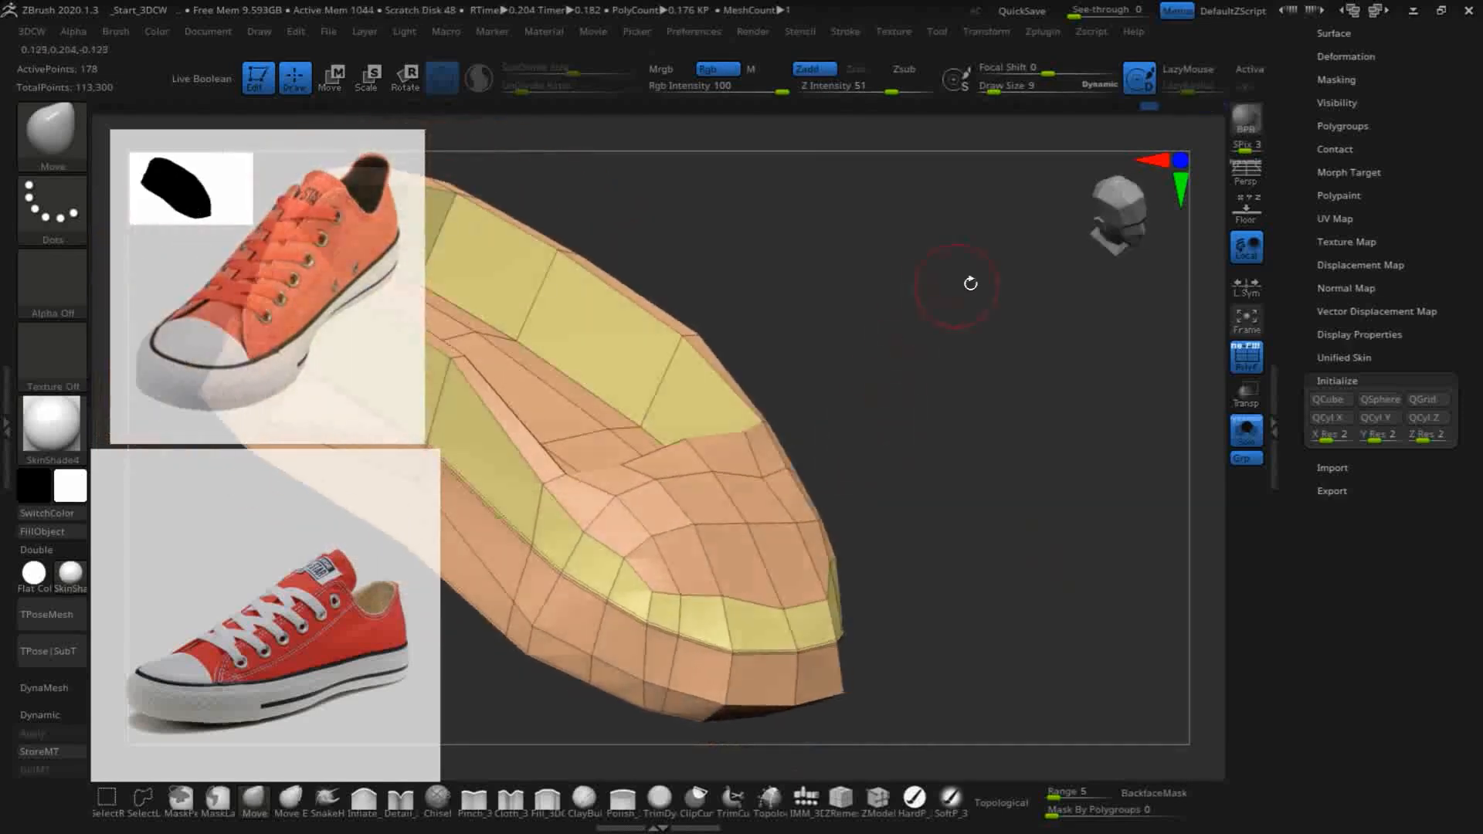
left_click_drag(957, 494, 1079, 388)
mouse_move(685, 531)
left_mouse_down()
mouse_move(732, 596)
mouse_move(845, 589)
left_mouse_up()
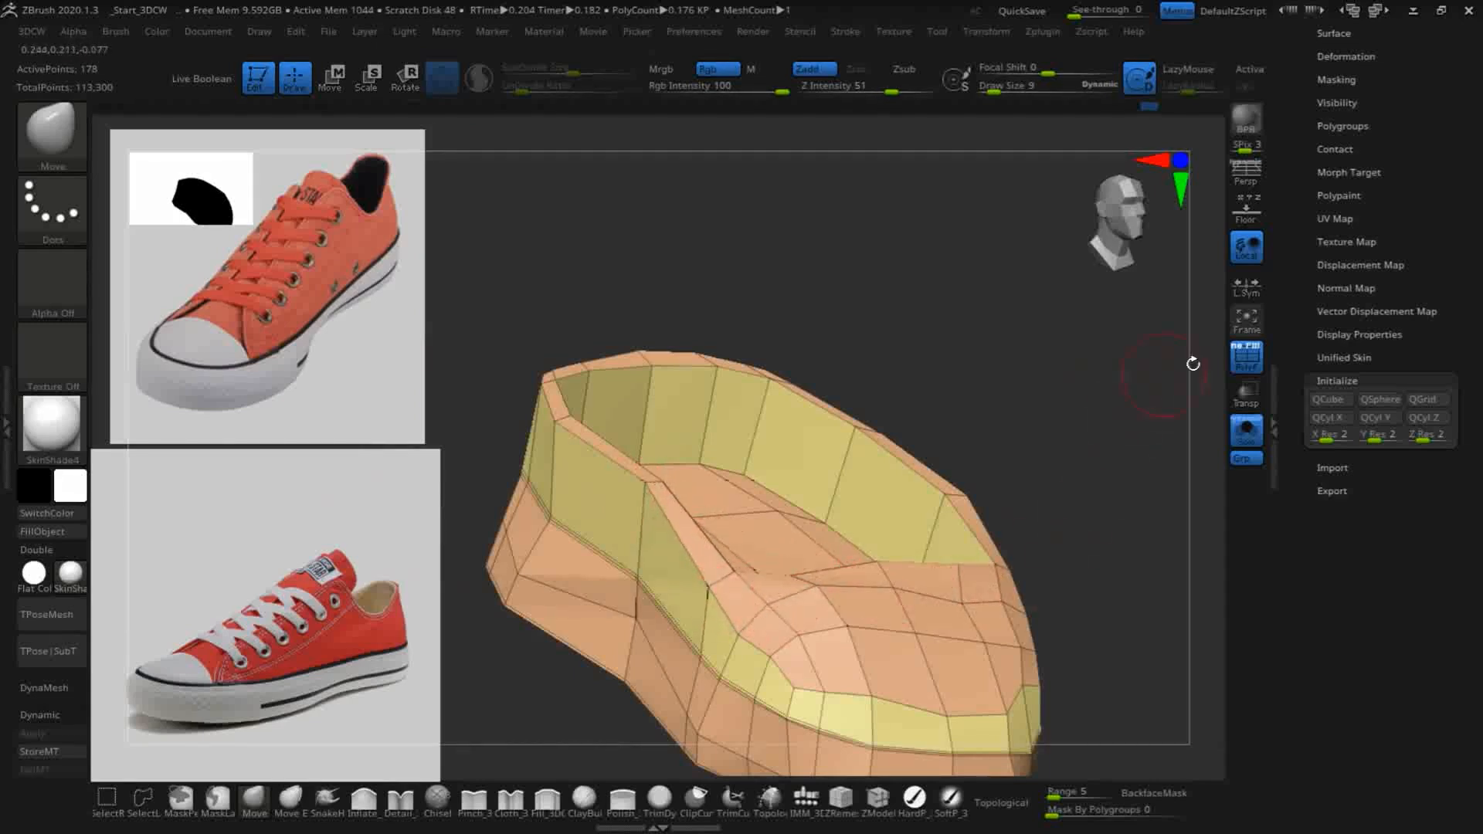
left_click_drag(1116, 501, 1044, 535)
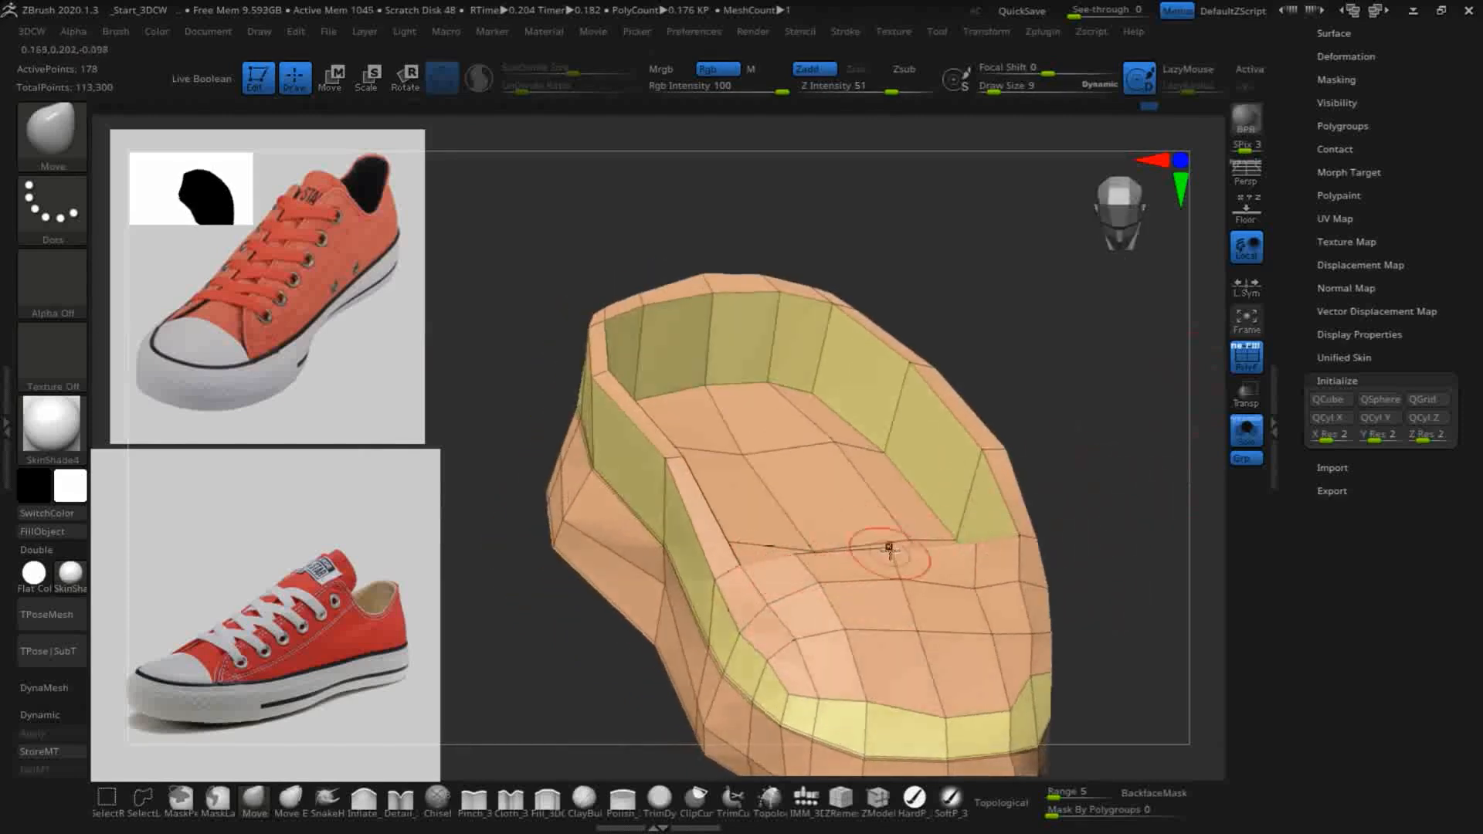
left_click_drag(1151, 558, 1052, 533)
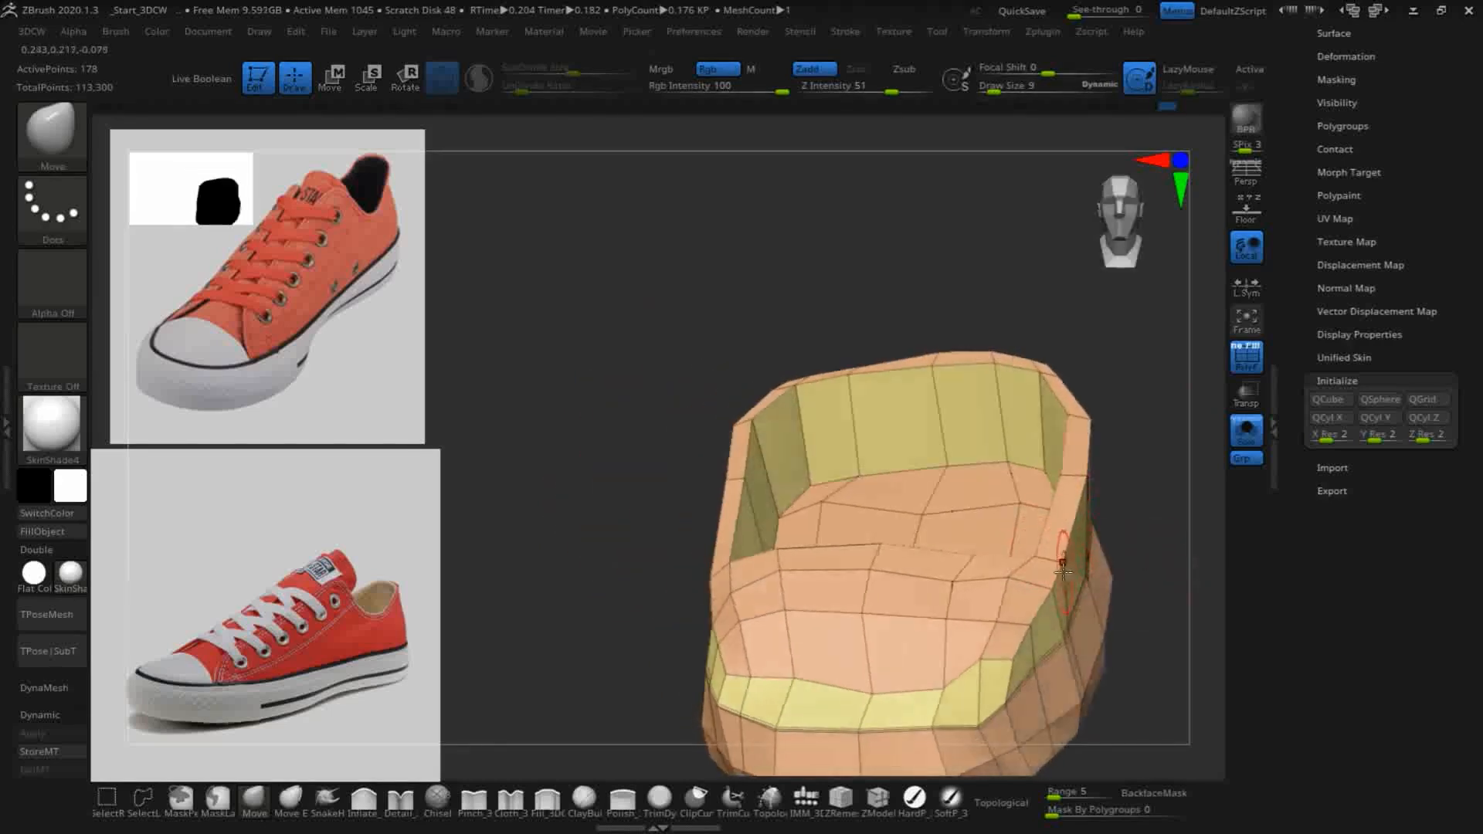
- Pull the vertices at the toe cap's side corner down toward the front with the Move brush, narrowing the band there
mouse_move(1000, 593)
left_mouse_down("shift")
mouse_move(950, 581)
mouse_move(1026, 609)
mouse_move(1011, 649)
mouse_move(975, 666)
mouse_move(991, 686)
left_mouse_up("shift")
left_click_drag(1035, 619, 995, 685, "shift")
left_click_drag(580, 448, 707, 442)
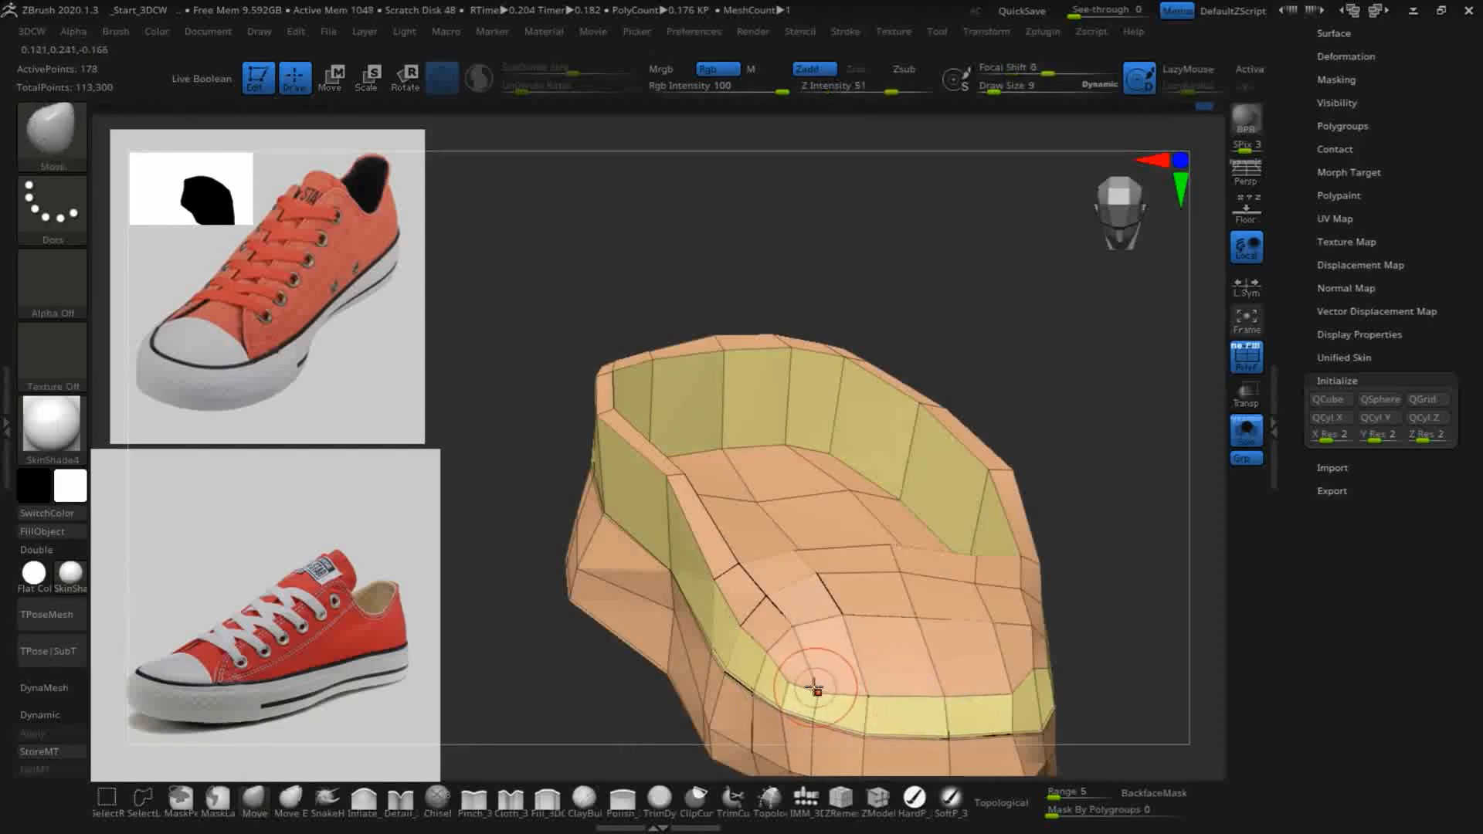
left_click_drag(1175, 646, 1086, 719)
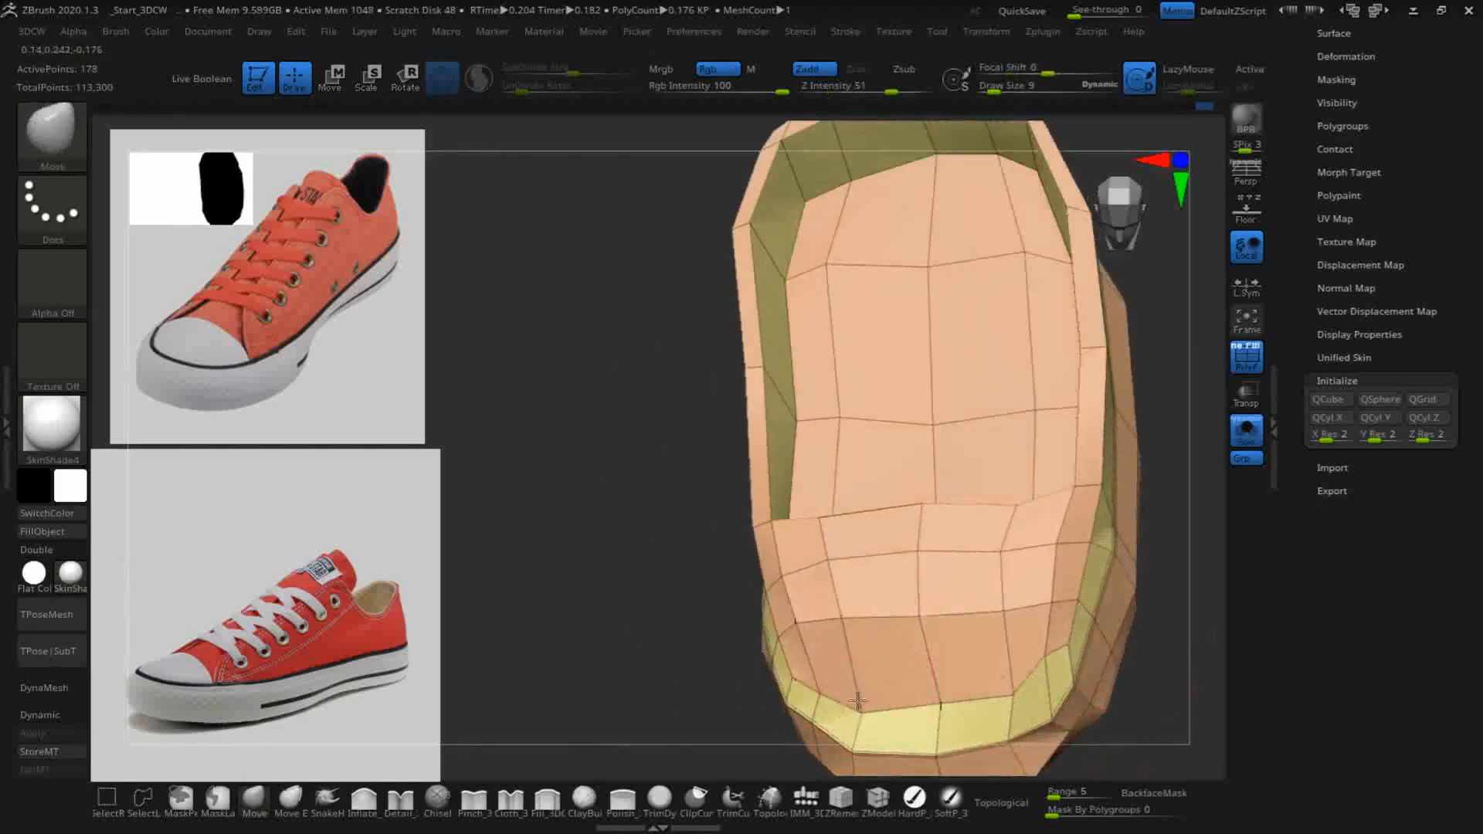
- Pull the toe cap's front edge and the vertex row behind it forward and outward with the Move brush, following the sole's curve
left_click_drag(937, 684, 927, 710)
mouse_move(1010, 682)
left_mouse_down()
mouse_move(1008, 695)
mouse_move(1051, 677)
left_mouse_up()
mouse_move(1051, 593)
left_mouse_down()
mouse_move(1049, 616)
mouse_move(1002, 653)
left_mouse_up()
left_click_drag(914, 605, 916, 655)
mouse_move(837, 612)
left_mouse_down()
mouse_move(837, 662)
mouse_move(795, 635)
left_mouse_up()
- Shift the next vertex row across the middle of the toe cap forward and outward to even out the polygon spacing
left_click_drag(827, 557, 825, 576)
left_click_drag(917, 557, 920, 587)
mouse_move(998, 553)
left_mouse_down()
mouse_move(1006, 575)
mouse_move(1064, 561)
left_mouse_up()
mouse_move(1182, 618)
left_mouse_down()
mouse_move(1147, 564)
mouse_move(1053, 685)
mouse_move(977, 712)
mouse_move(920, 699)
mouse_move(803, 712)
left_mouse_up()
mouse_move(618, 647)
left_mouse_down()
mouse_move(666, 623)
mouse_move(741, 663)
left_mouse_up()
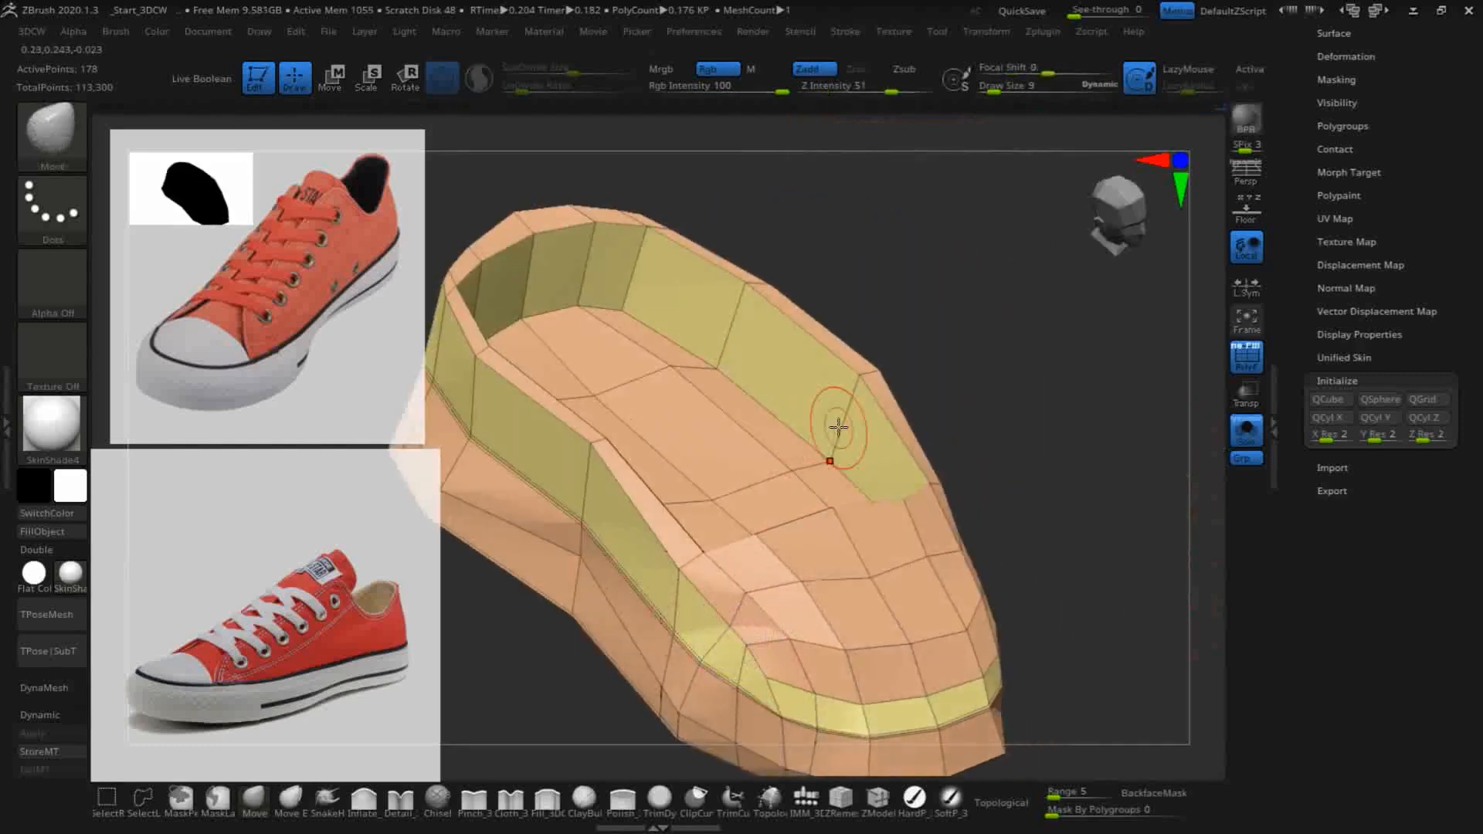
key("ctrl")
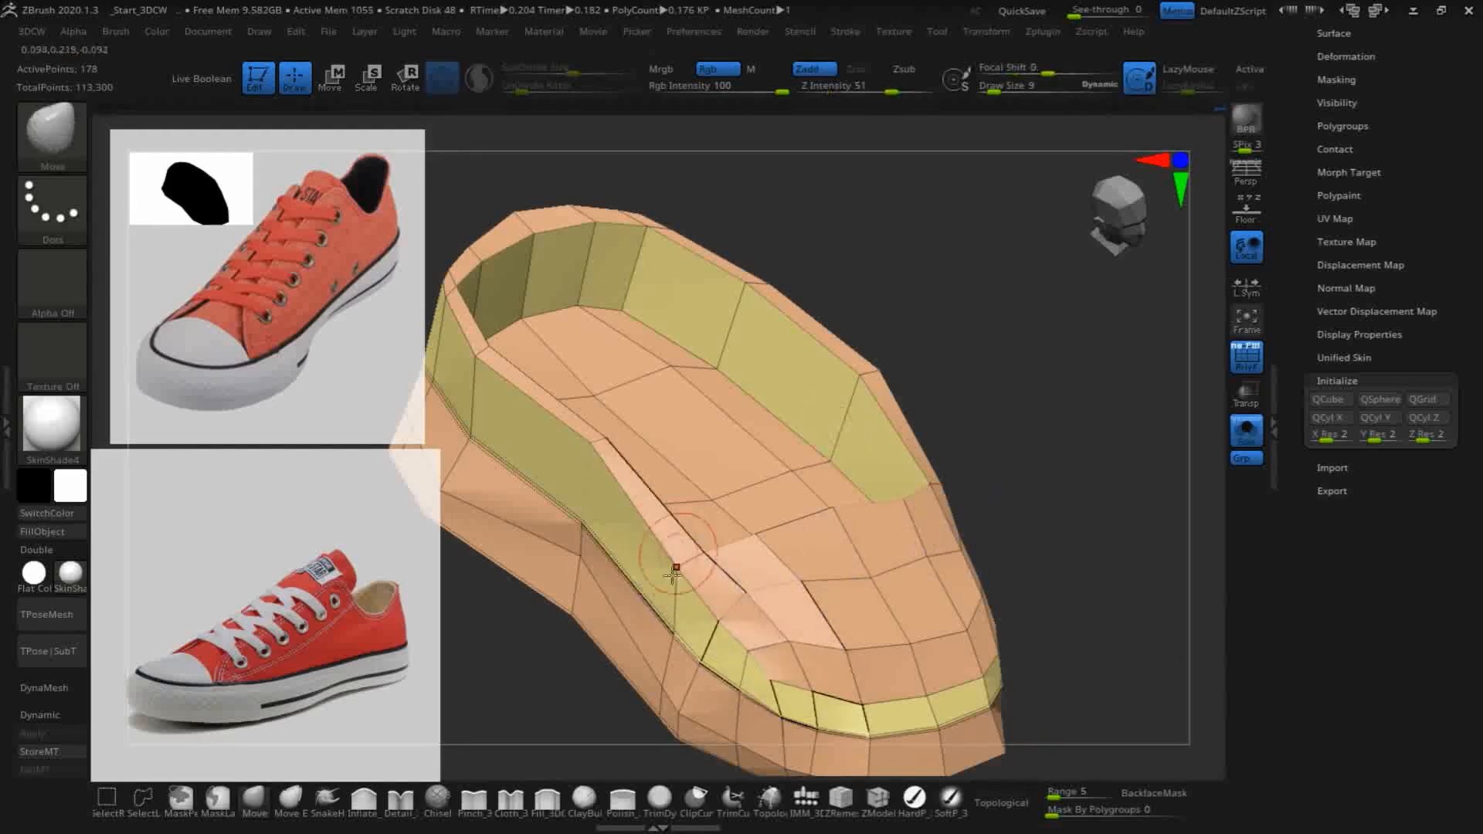
left_click_drag(1053, 466, 1108, 548)
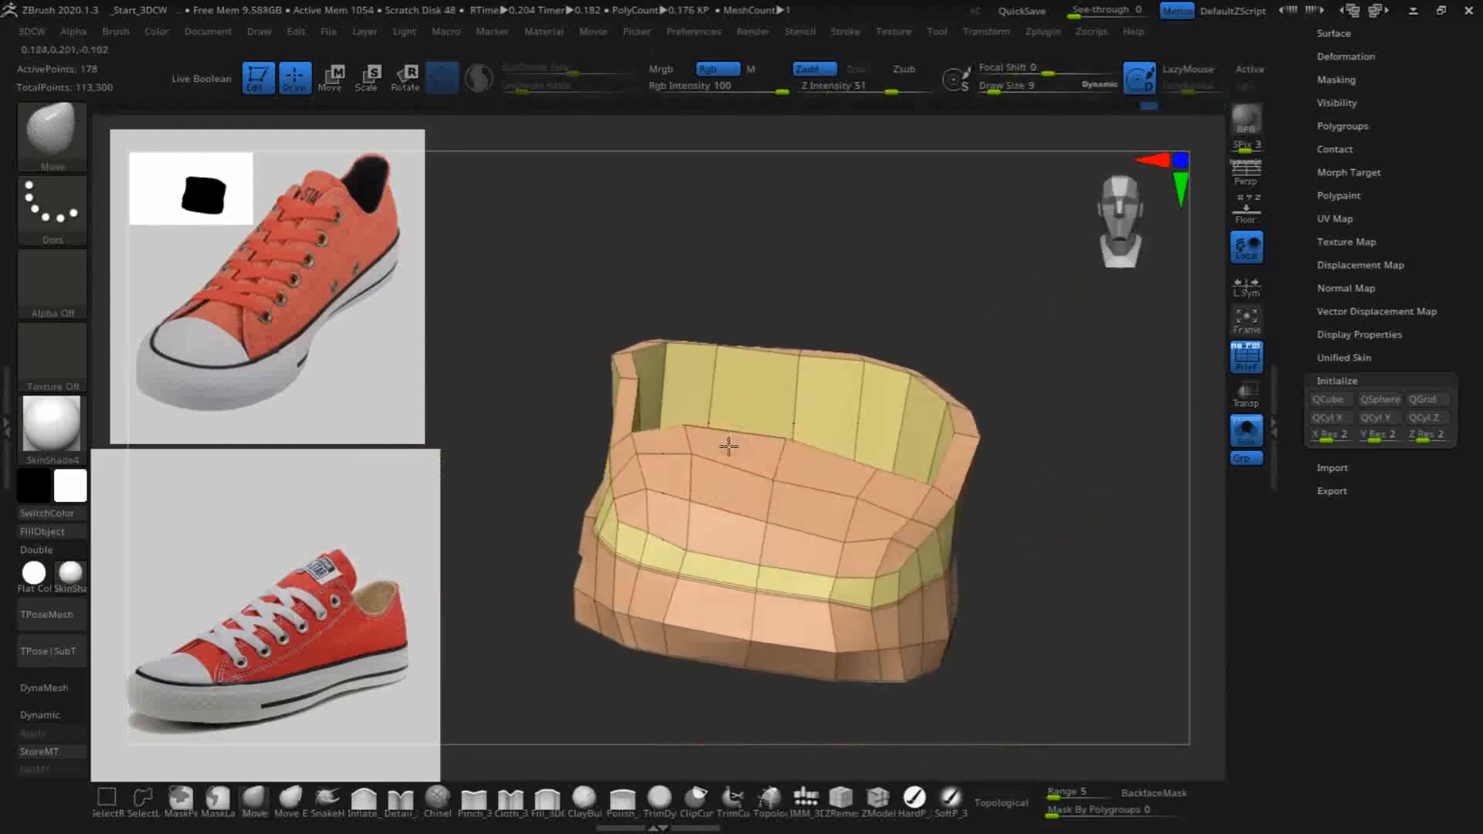
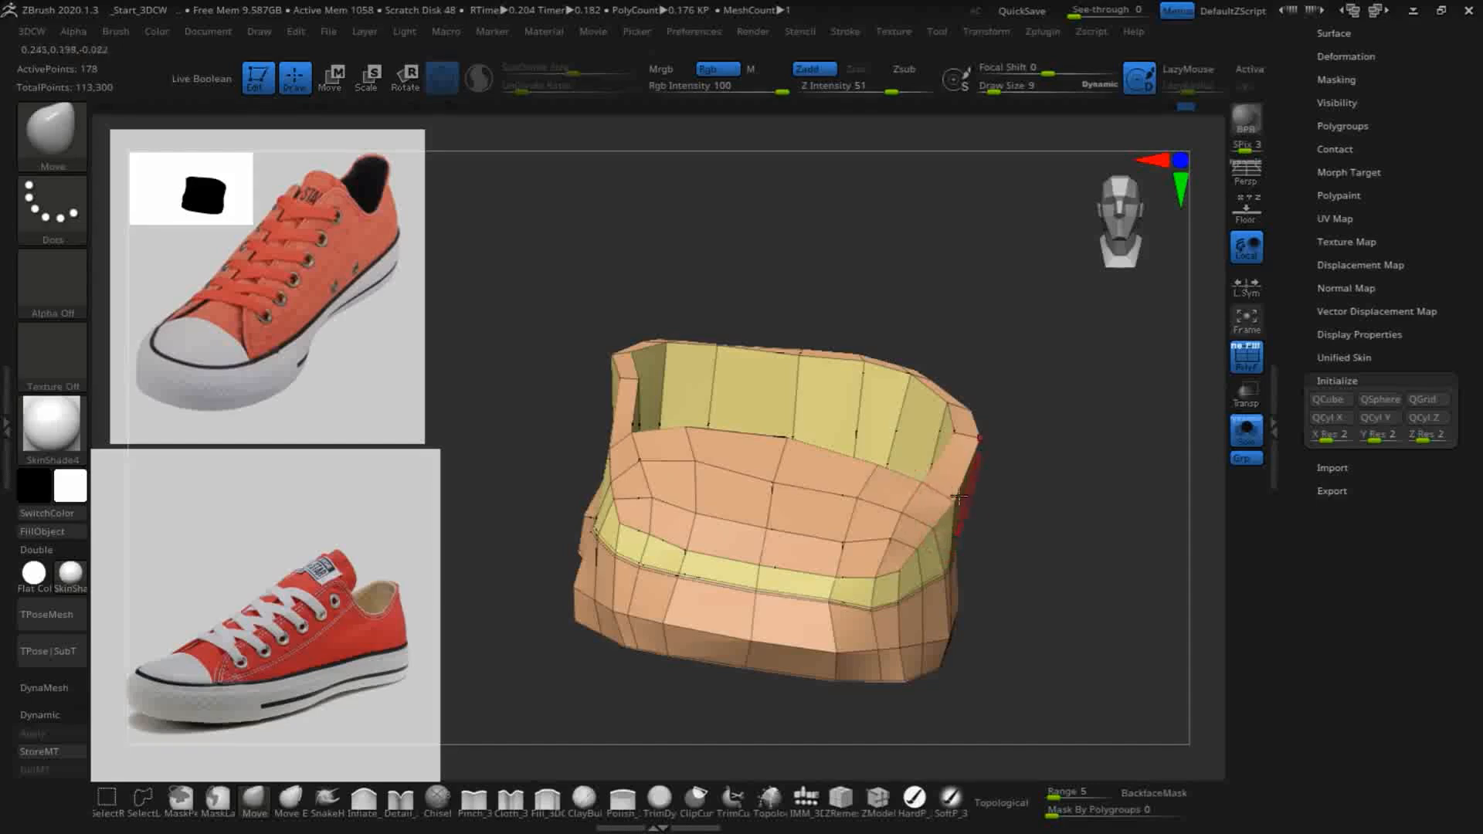
- Pull the outer rim vertices along the middle of the side wall down with the Move brush, narrowing the band above the sole
mouse_move(1055, 520)
left_mouse_down()
mouse_move(954, 513)
mouse_move(997, 499)
left_mouse_up()
left_click_drag(1136, 478, 1084, 458)
mouse_move(763, 272)
left_mouse_down()
mouse_move(625, 275)
mouse_move(737, 379)
left_mouse_up()
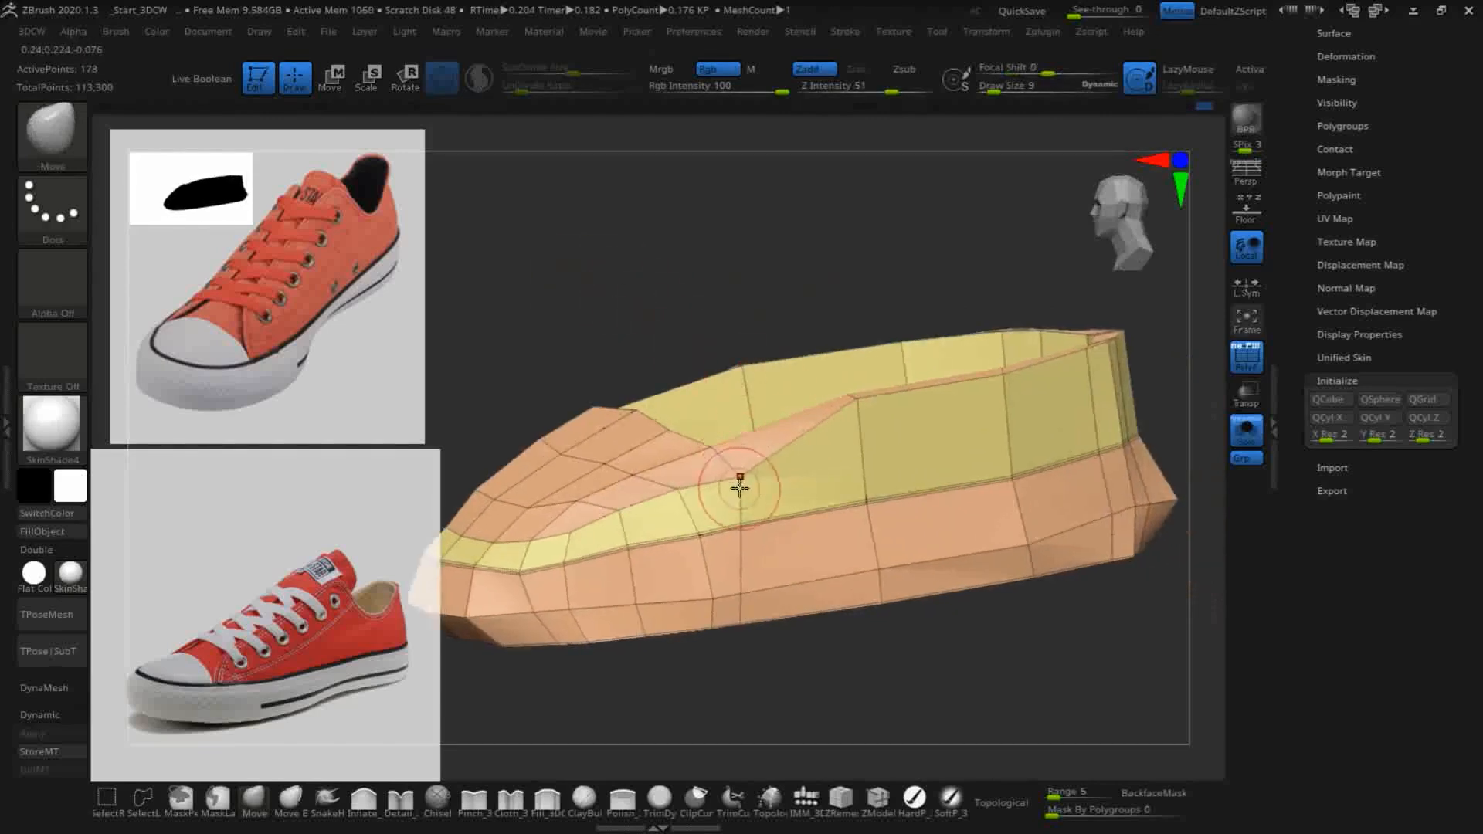
left_click_drag(853, 405, 876, 465)
left_click_drag(1009, 381, 1013, 435)
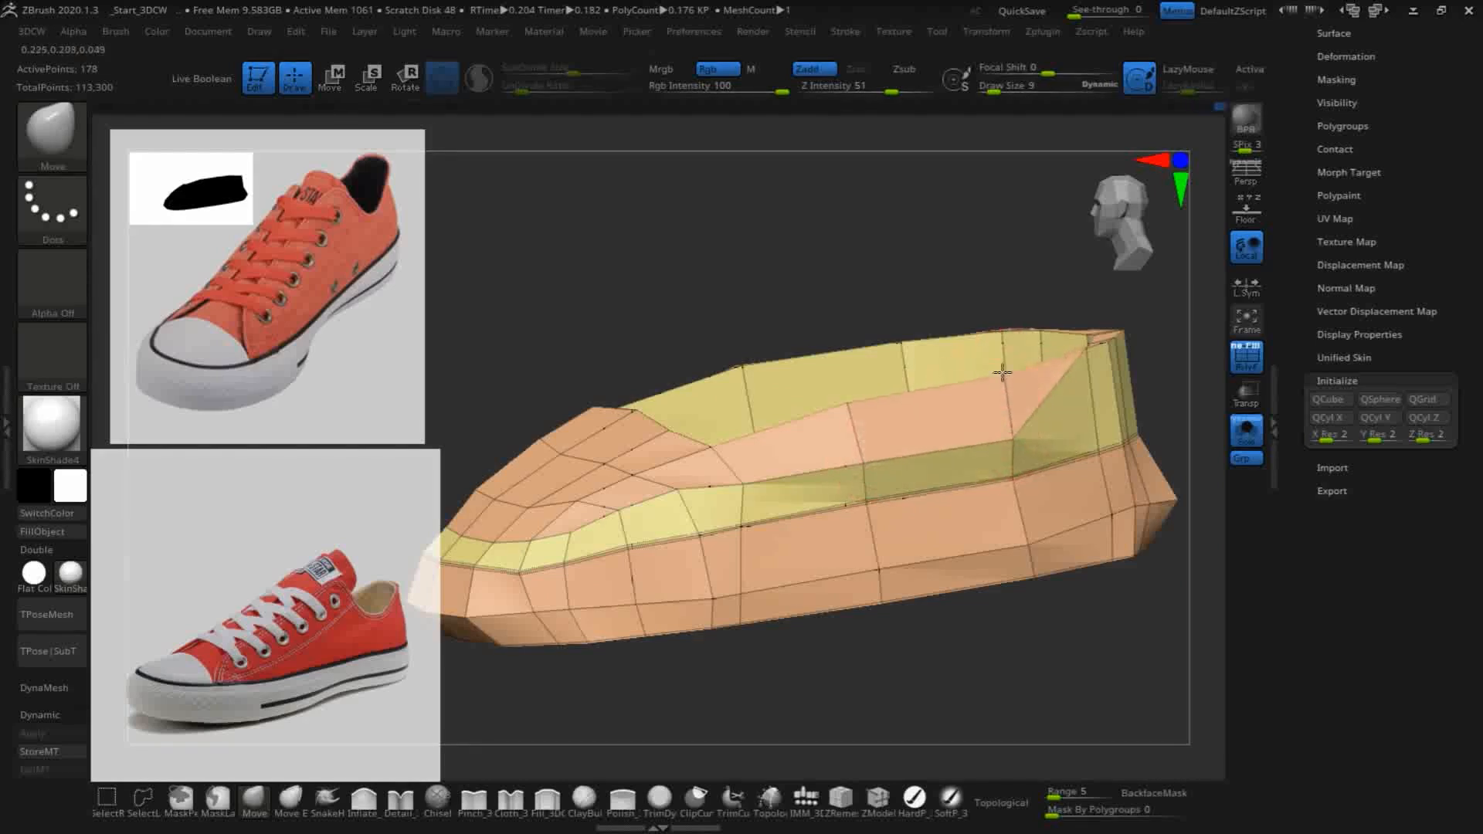
left_click_drag(718, 258, 786, 297)
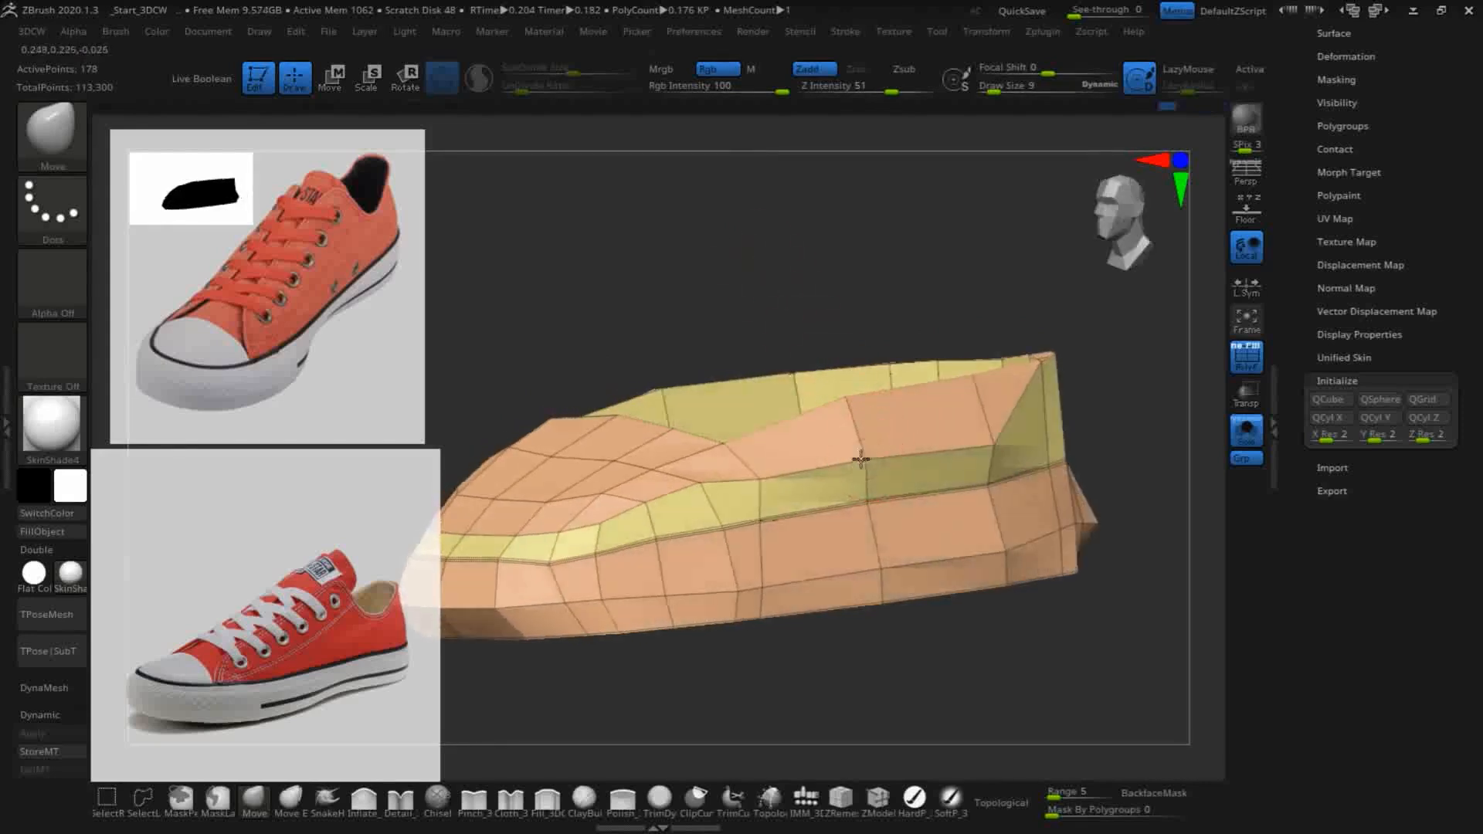
- Lower the outer rim vertices near the heel on the same side, continuing the narrow band backward
left_click_drag(1148, 439, 1088, 435)
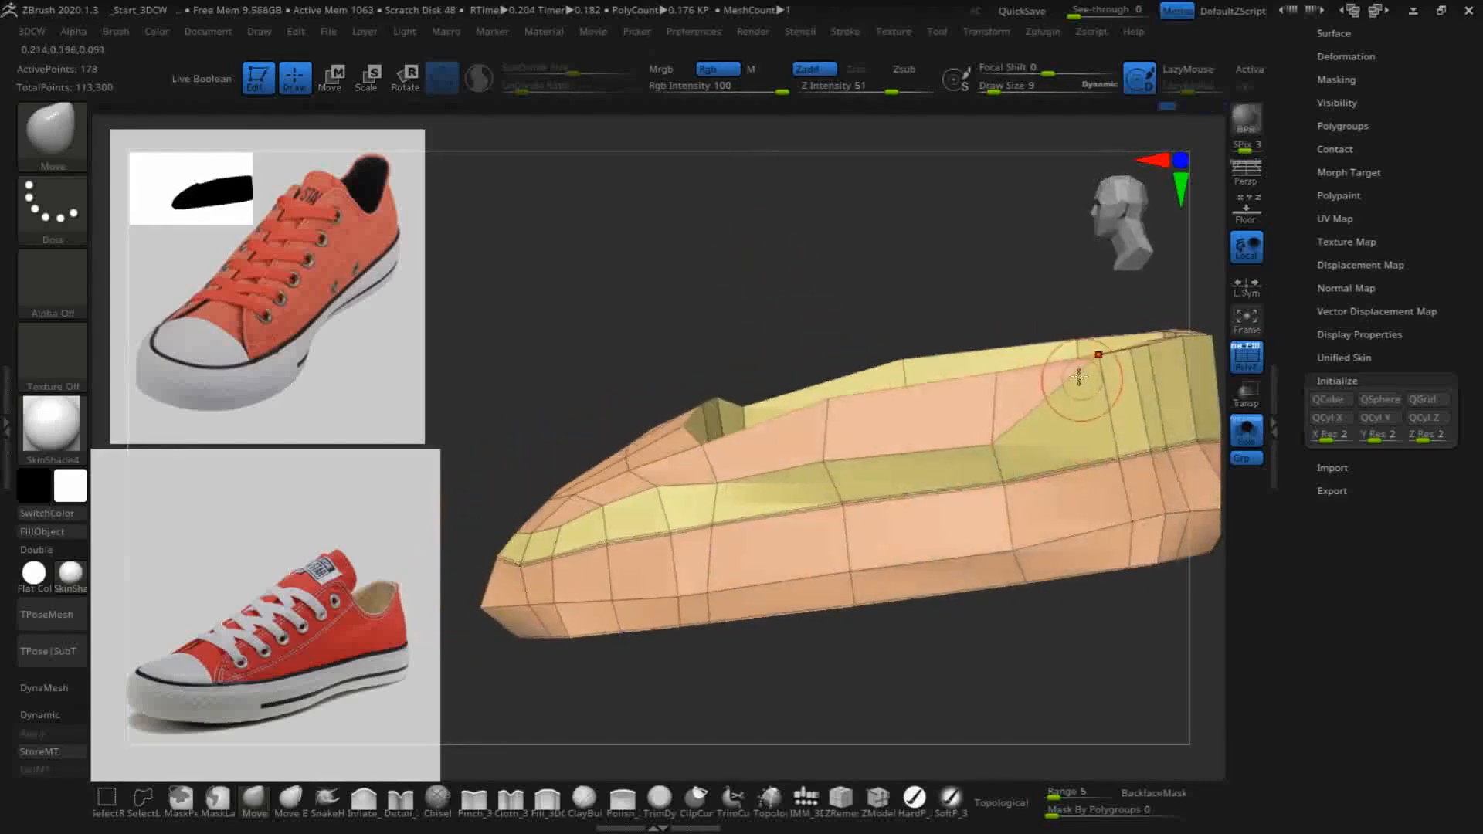
mouse_move(1096, 360)
left_mouse_down()
mouse_move(1114, 431)
mouse_move(1100, 399)
left_mouse_up()
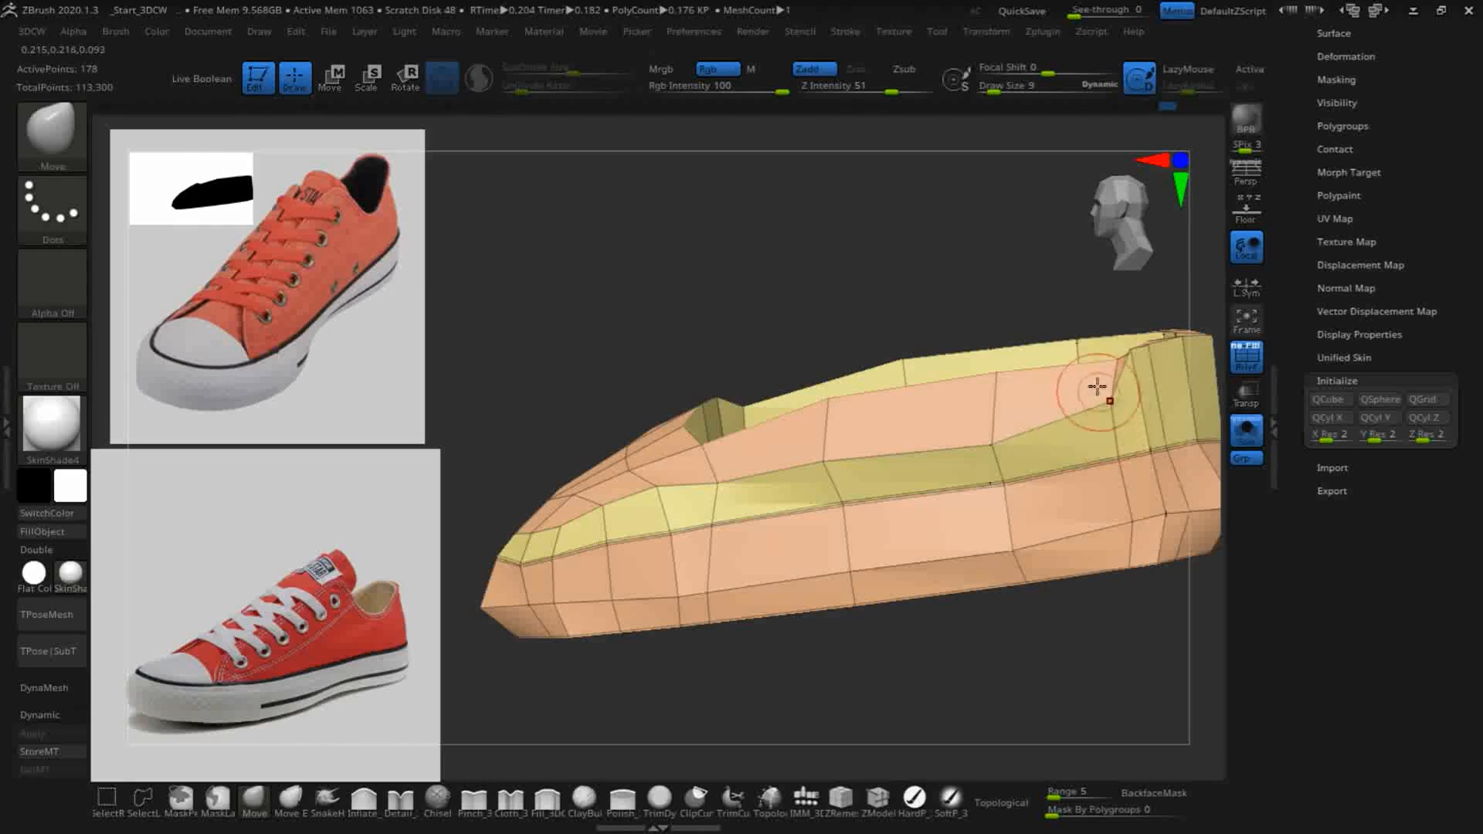
left_click_drag(961, 257, 768, 261)
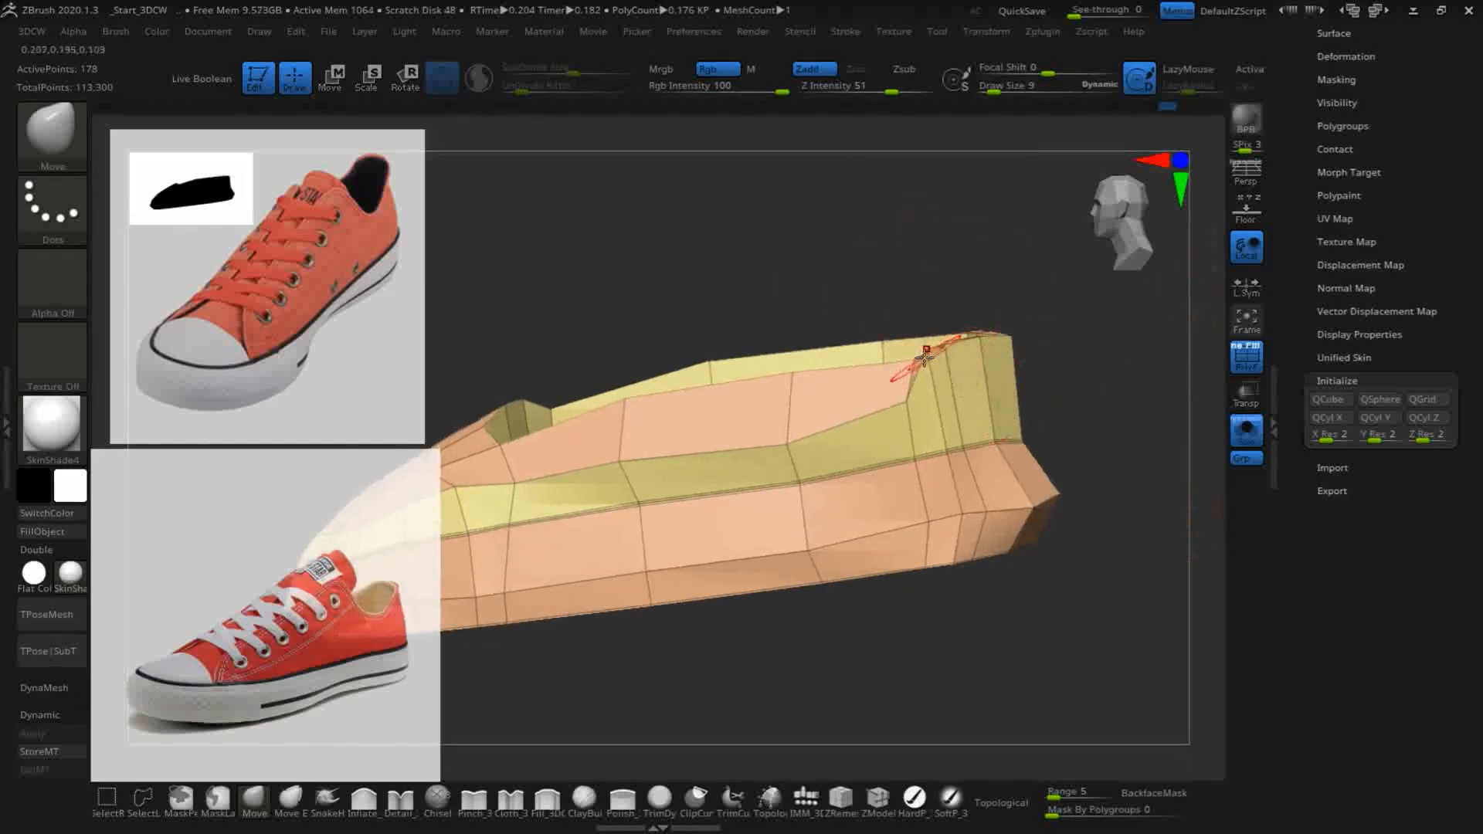
left_click_drag(933, 396, 913, 383)
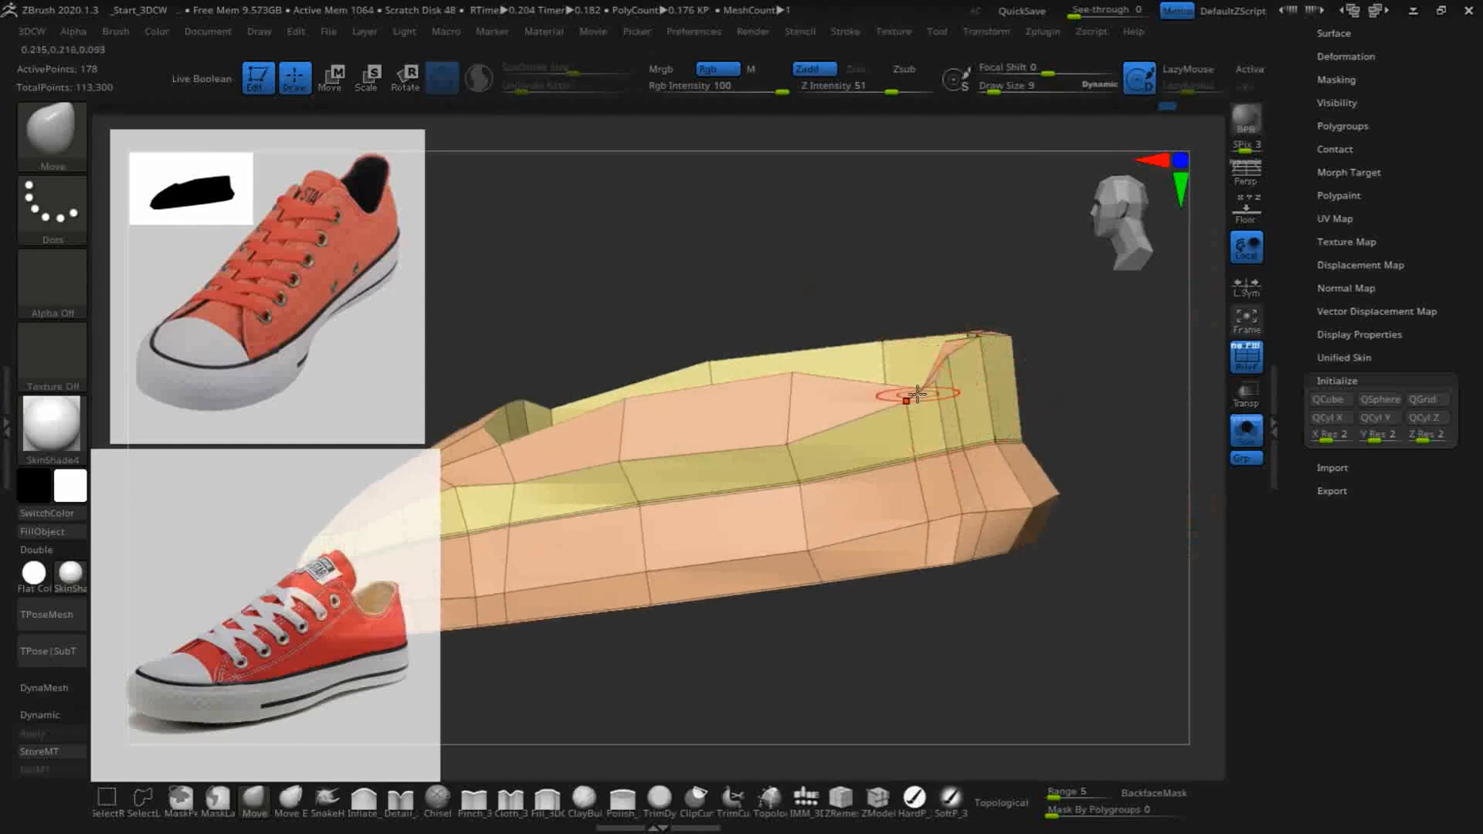
left_click_drag(803, 198, 855, 287)
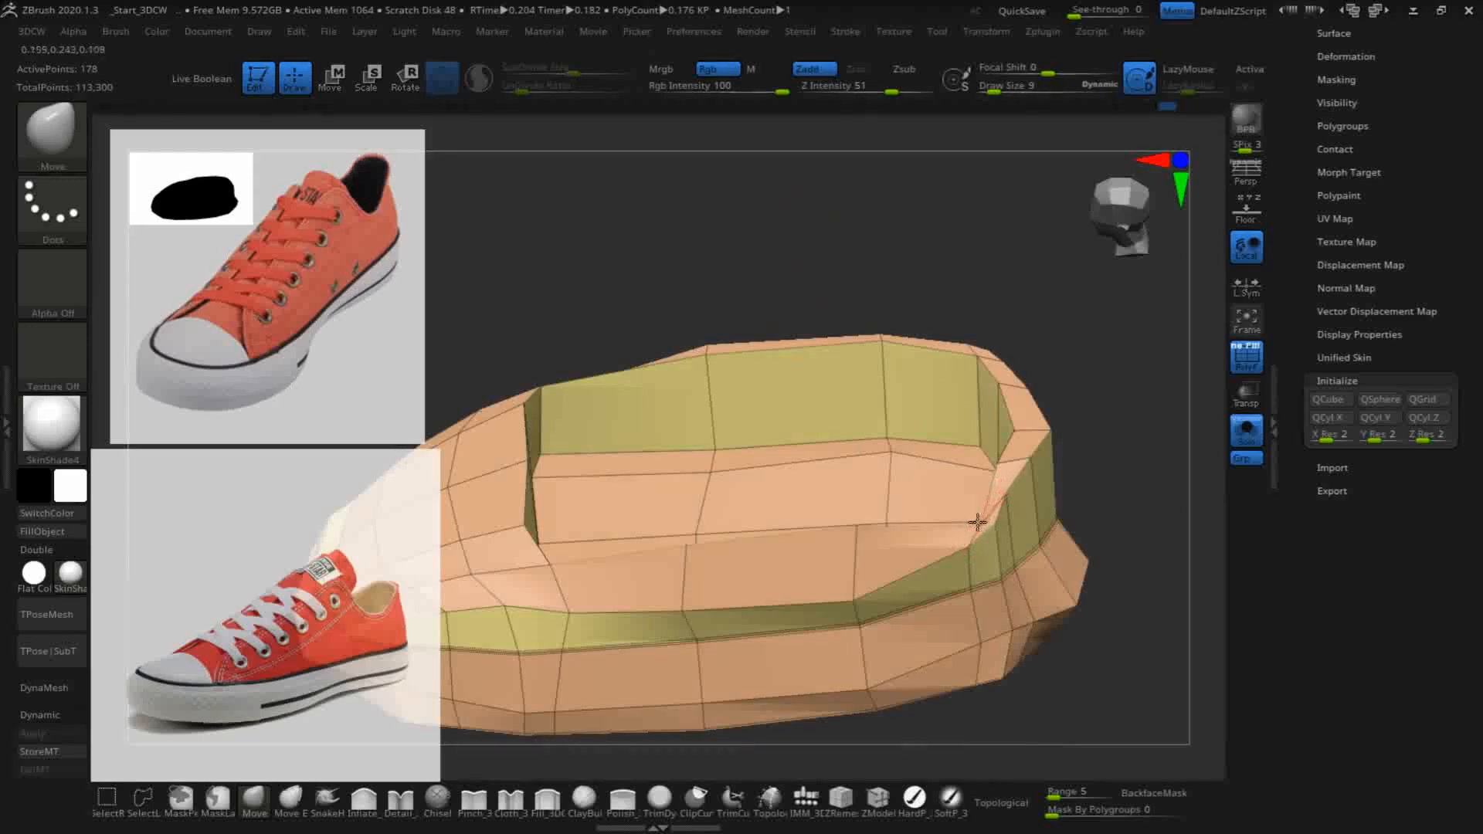
- Shift the rim and band vertices at the rear corner of that side to separate them and even out the polygons
mouse_move(972, 529)
left_mouse_down()
mouse_move(946, 498)
mouse_move(959, 488)
left_mouse_up()
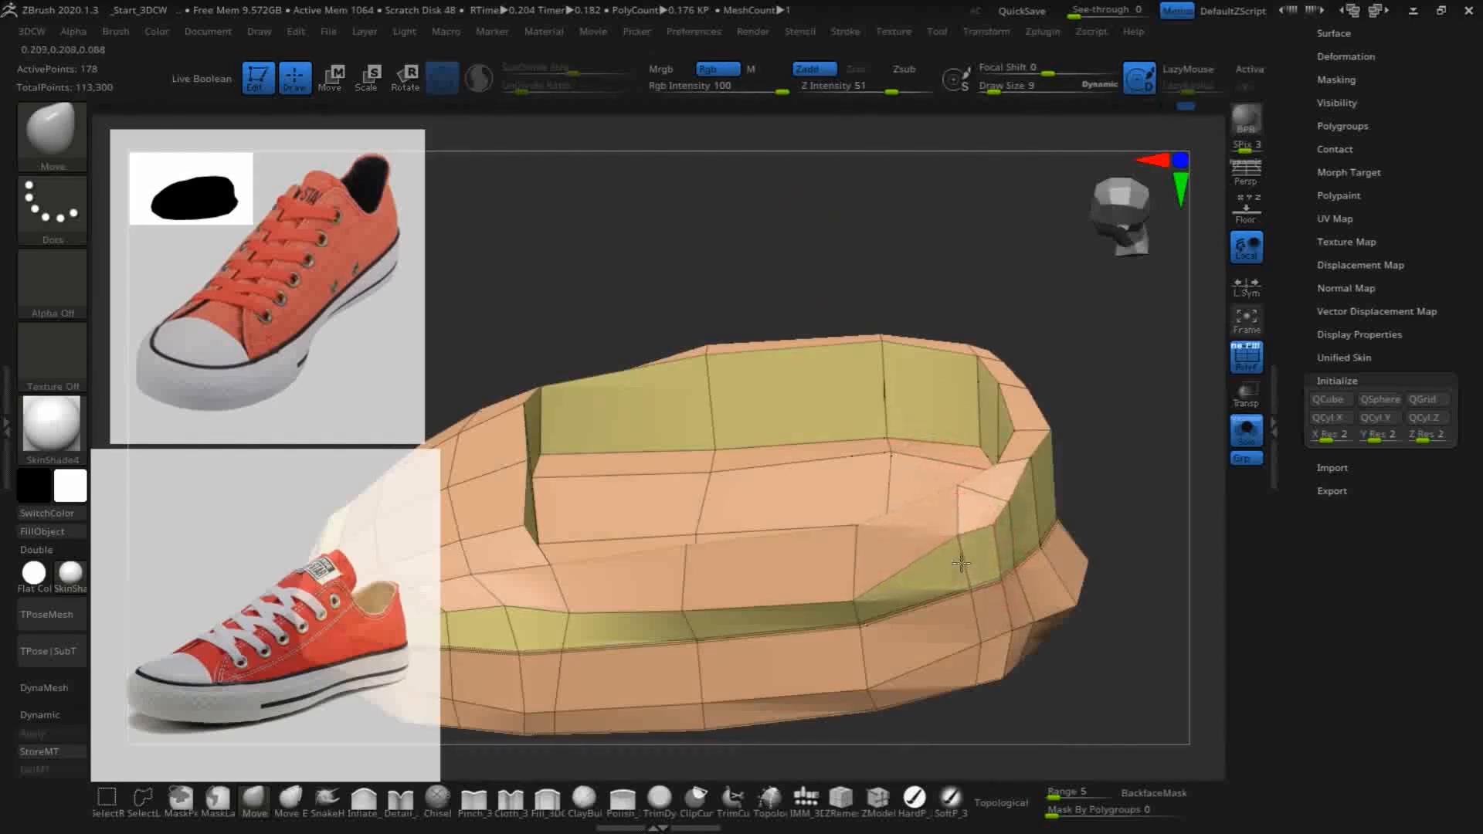
left_click_drag(961, 552, 962, 562)
mouse_move(1144, 444)
left_mouse_down()
mouse_move(1099, 381)
mouse_move(1010, 523)
mouse_move(1040, 526)
left_mouse_up()
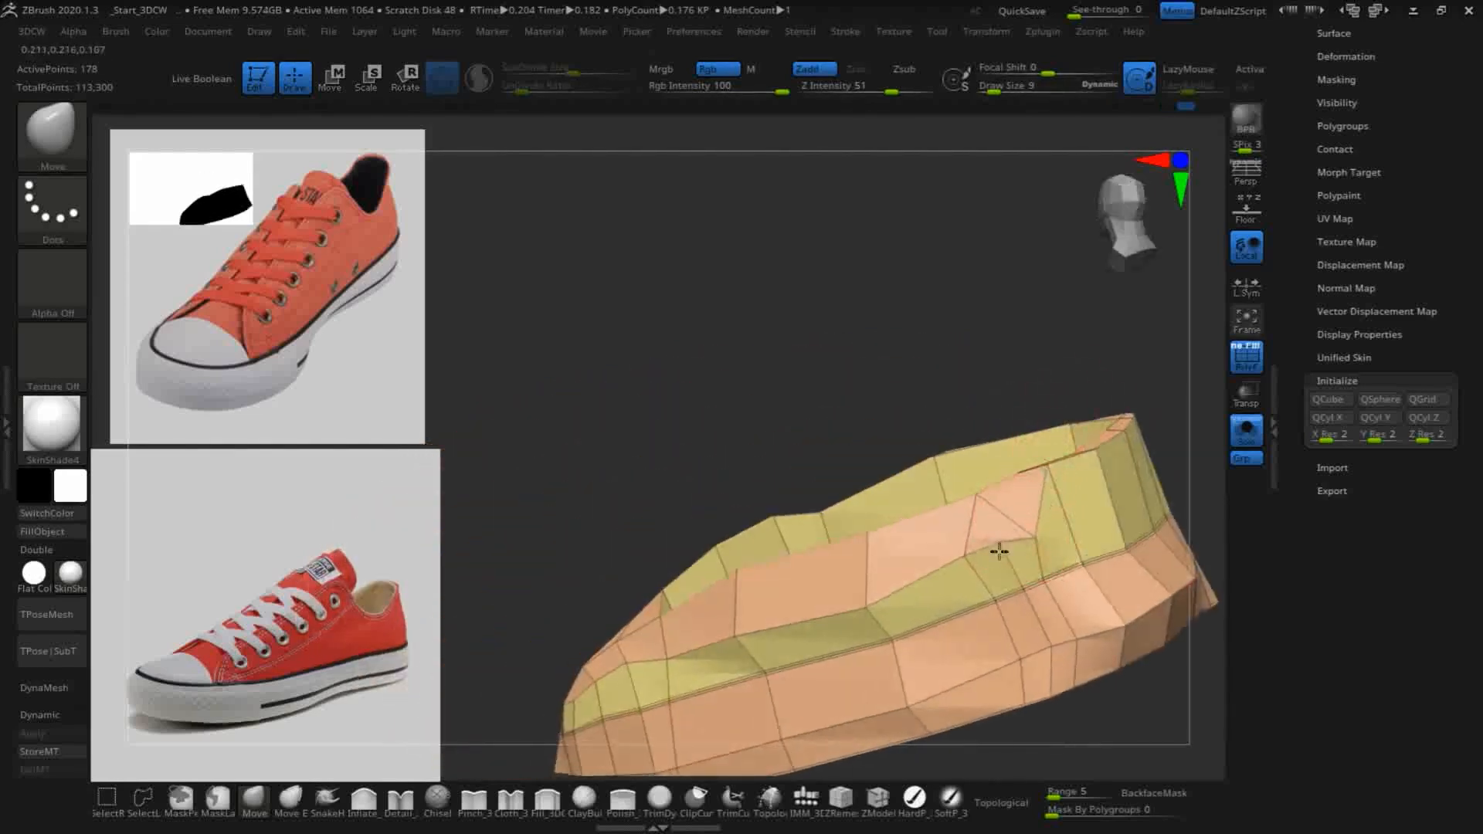
mouse_move(864, 364)
left_mouse_down()
mouse_move(804, 265)
mouse_move(958, 507)
mouse_move(1008, 548)
left_mouse_up()
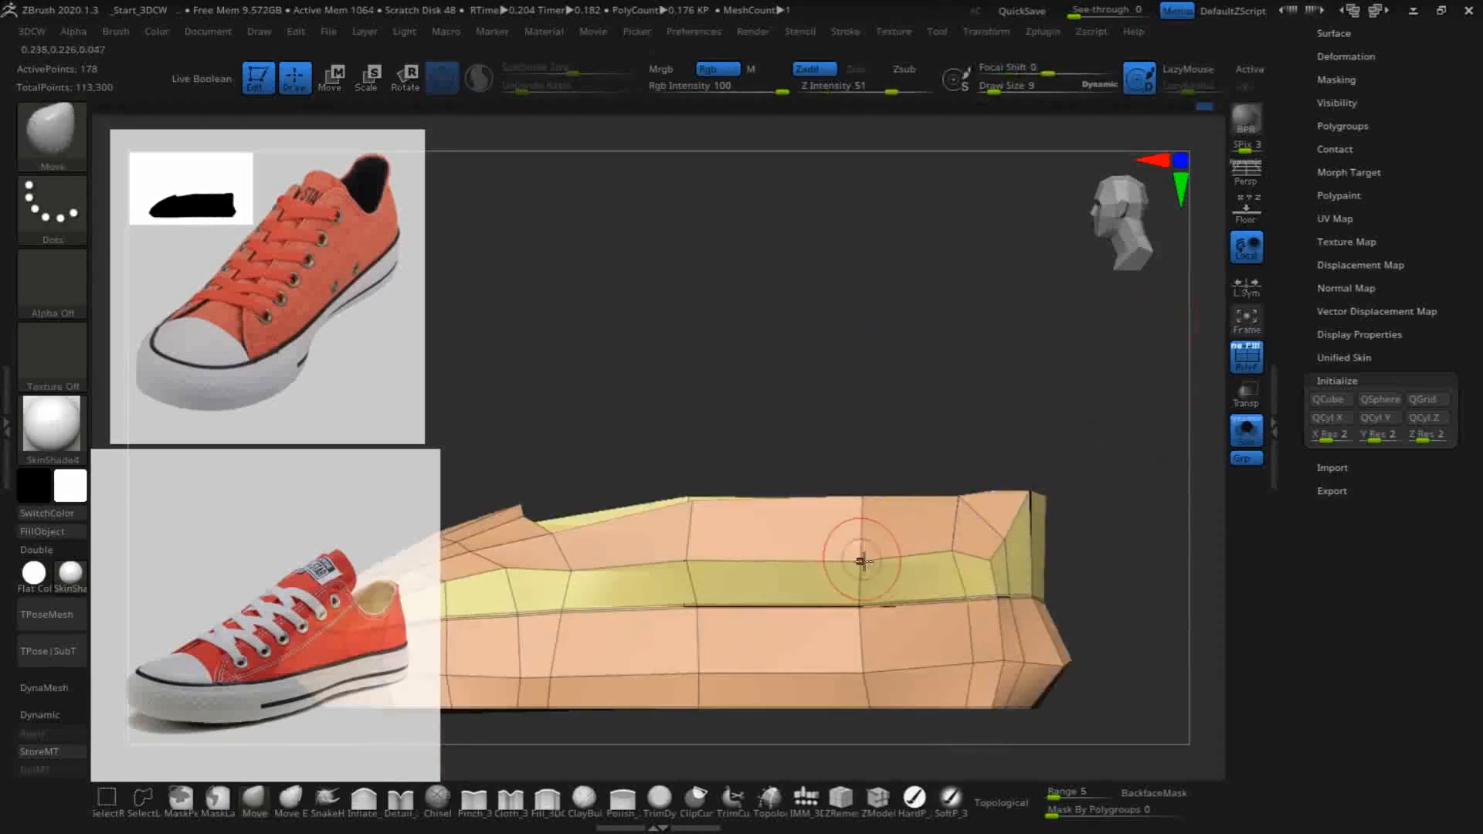
- Lower the outer rim vertices along the opposite side wall with the Move brush, forming a matching narrow band above the sole
left_click_drag(1138, 373, 1100, 392)
left_click_drag(1061, 459, 1124, 416)
left_click_drag(1164, 415, 1179, 400)
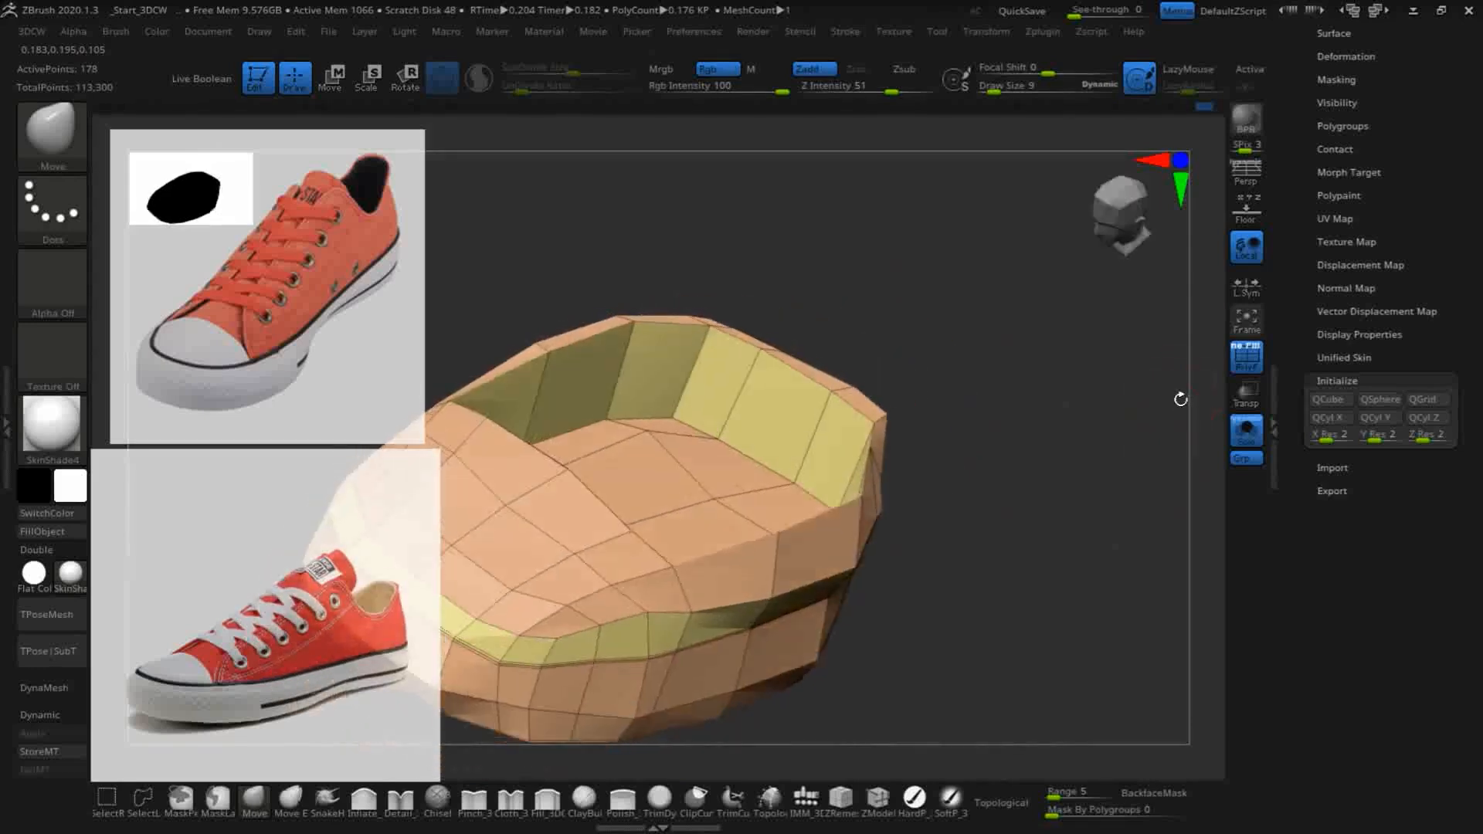
left_click_drag(1149, 467, 1135, 394, "alt")
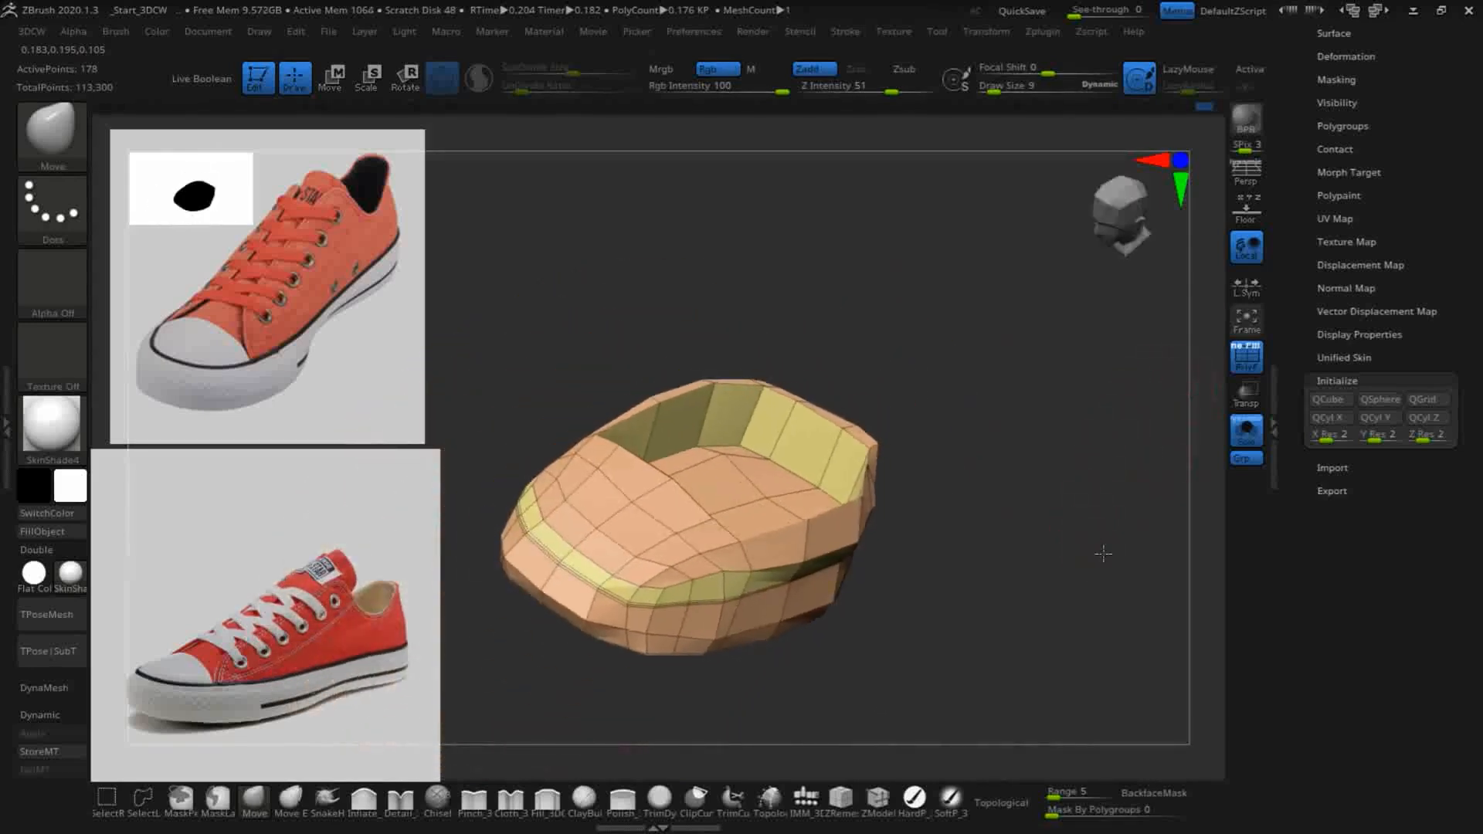
left_click_drag(1097, 549, 1099, 516, "shift")
left_click_drag(1081, 457, 1113, 516, "alt")
left_click_drag(1113, 515, 1156, 526)
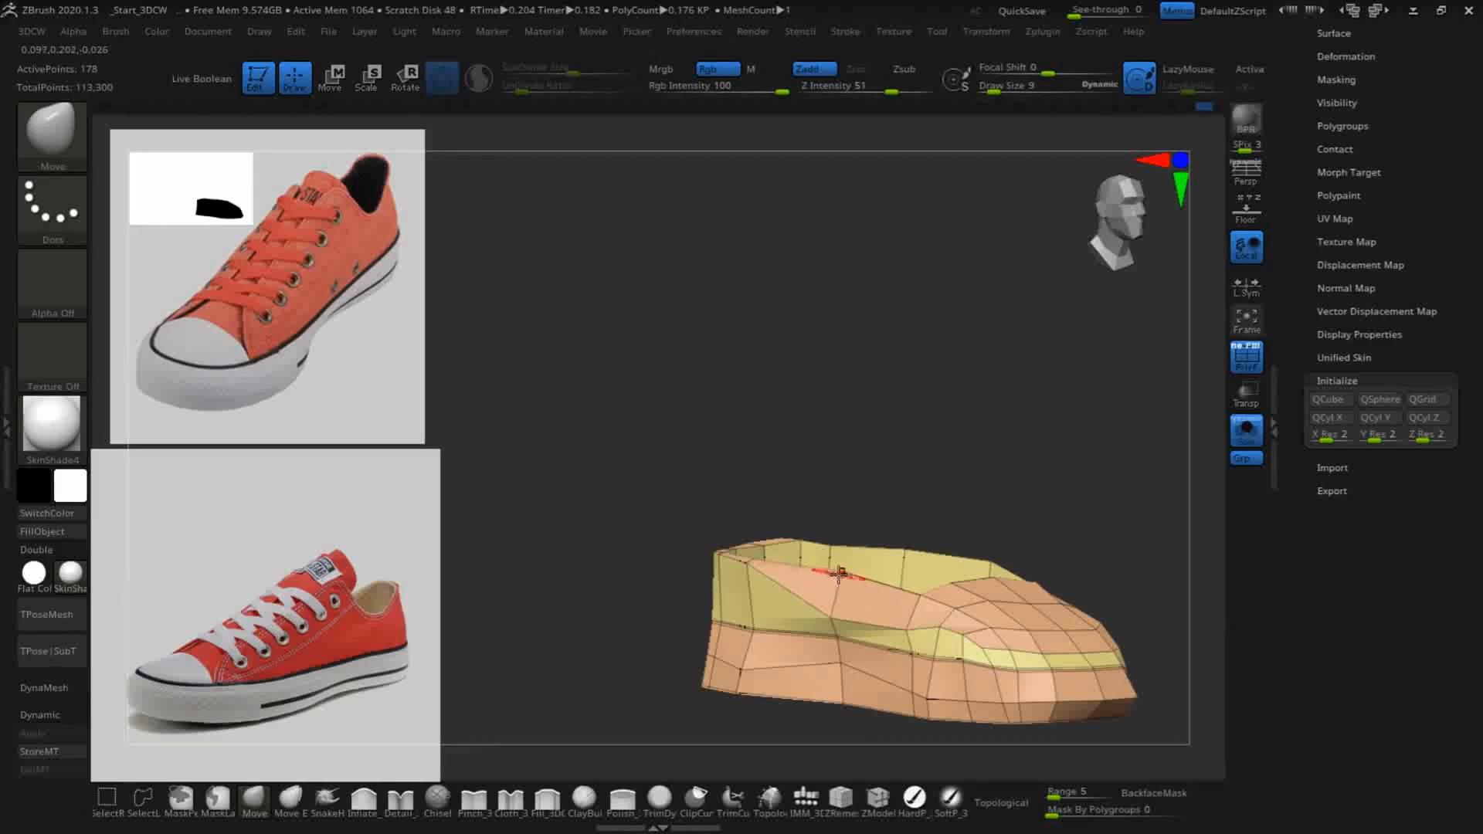
left_click_drag(810, 366, 829, 402)
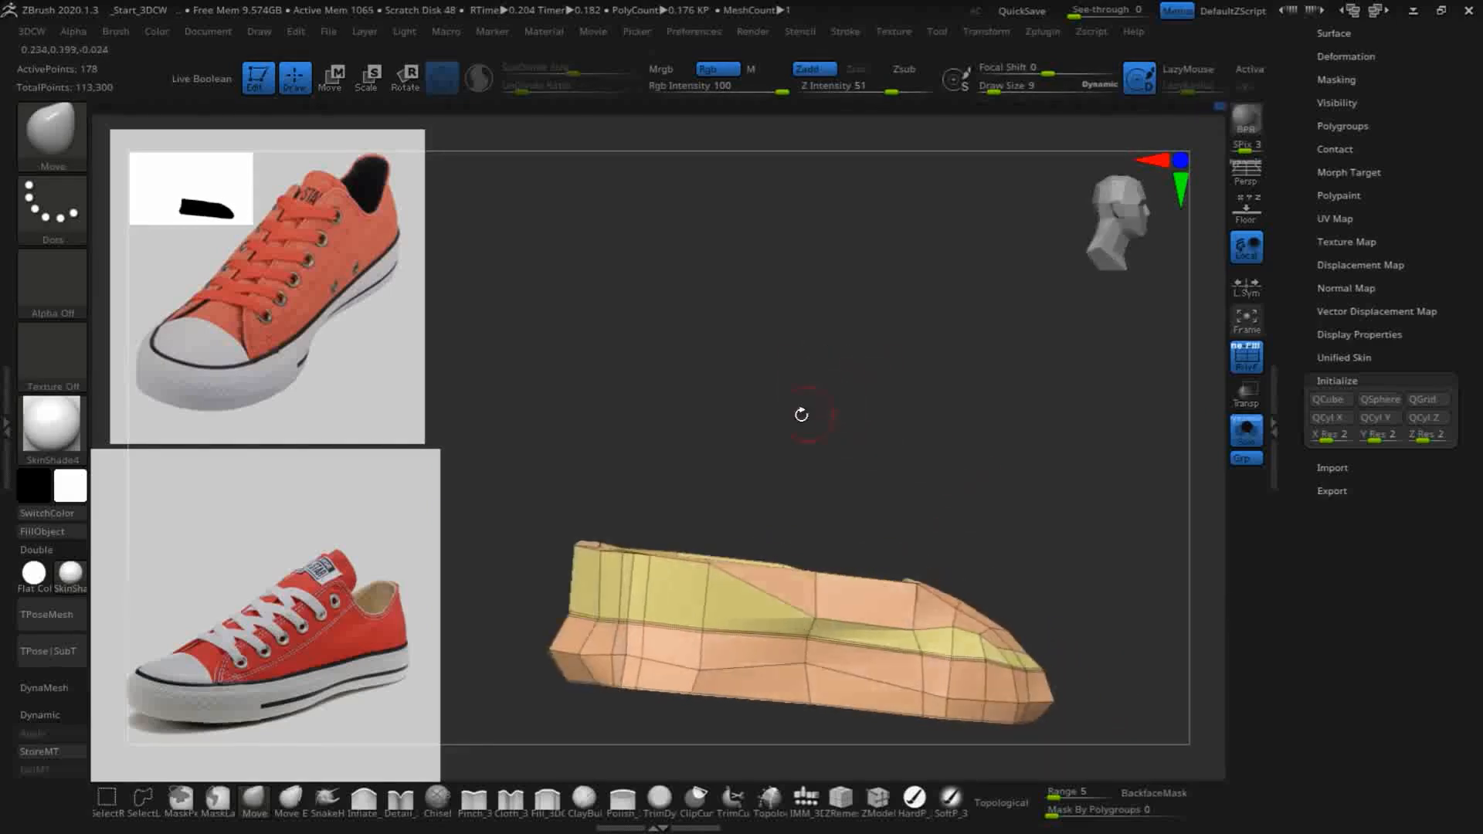
left_click_drag(716, 575, 693, 615)
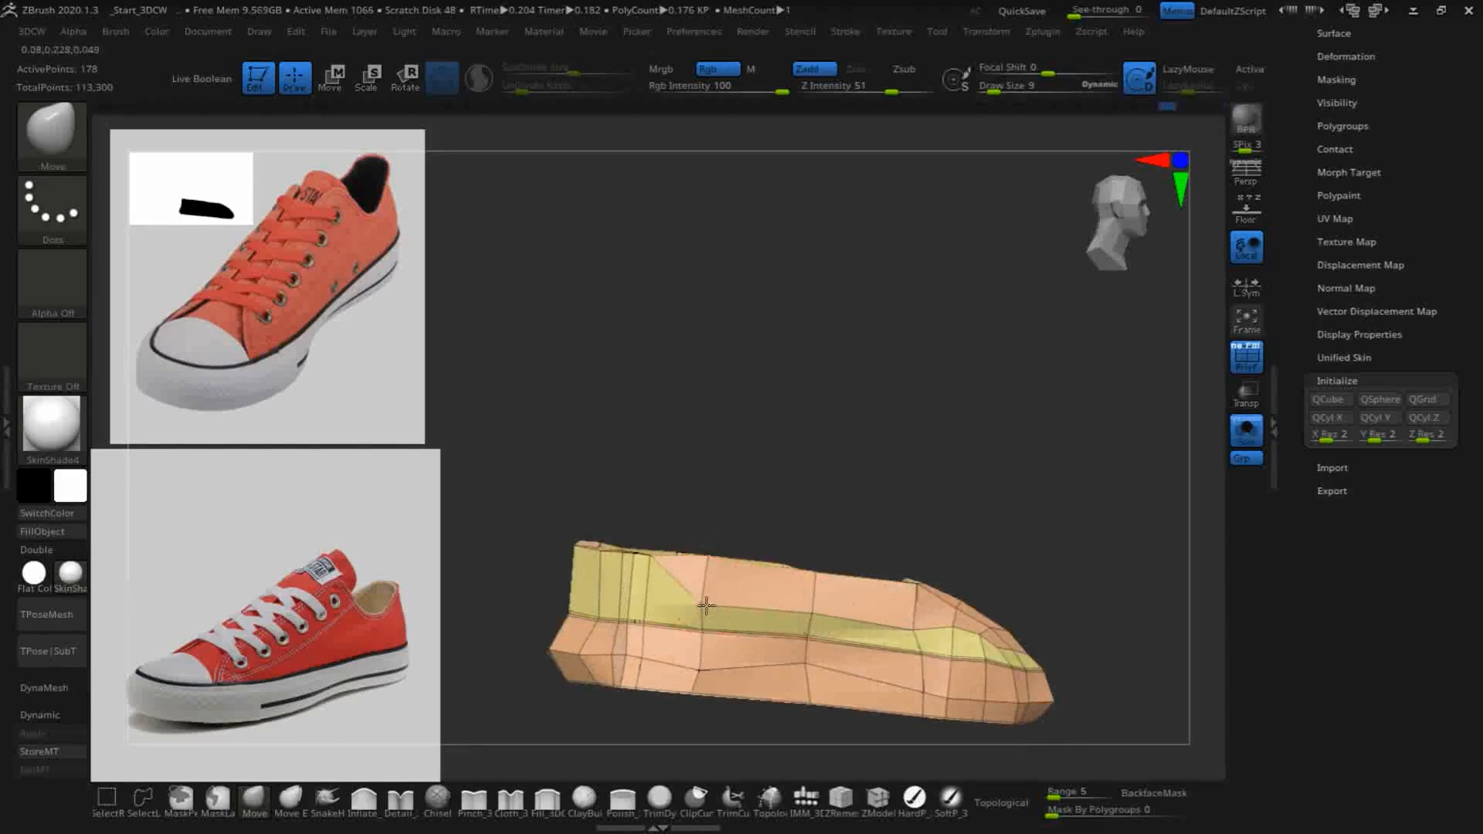
- Pull the rearmost outer rim vertices of the opposite side wall down to extend its band toward the heel
left_click_drag(862, 514, 819, 486)
key("shift")
left_click_drag(884, 642, 898, 646, "shift")
mouse_move(884, 424)
left_mouse_down()
mouse_move(778, 434)
mouse_move(752, 345)
mouse_move(808, 467)
left_mouse_up()
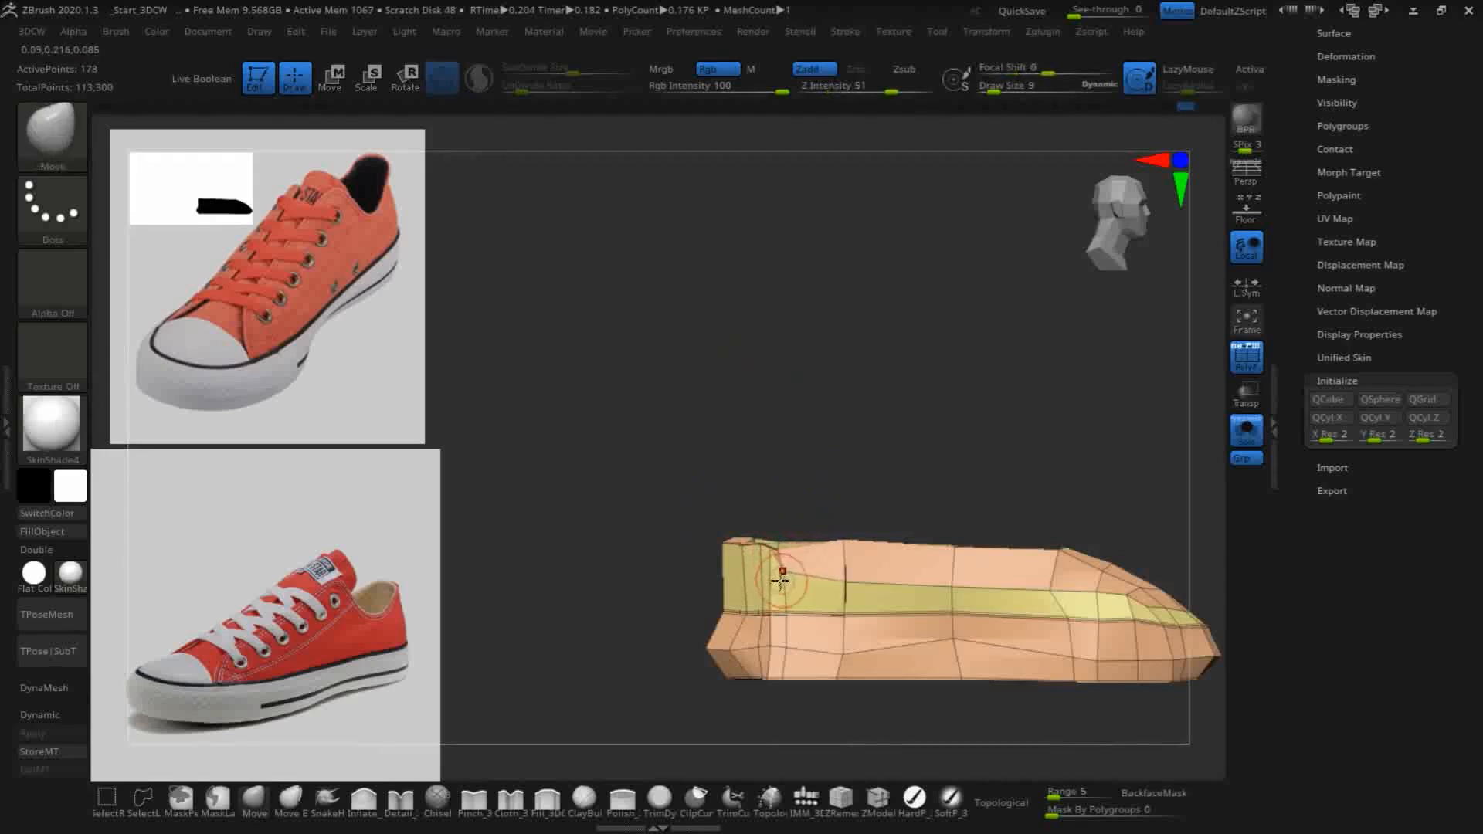
- Reposition the outer rim vertices around the heel's corner with the Move brush so the narrow band wraps toward the back
left_click_drag(701, 329, 700, 485)
mouse_move(752, 255)
left_mouse_down("alt")
mouse_move(746, 222)
mouse_move(792, 519)
left_mouse_up("alt")
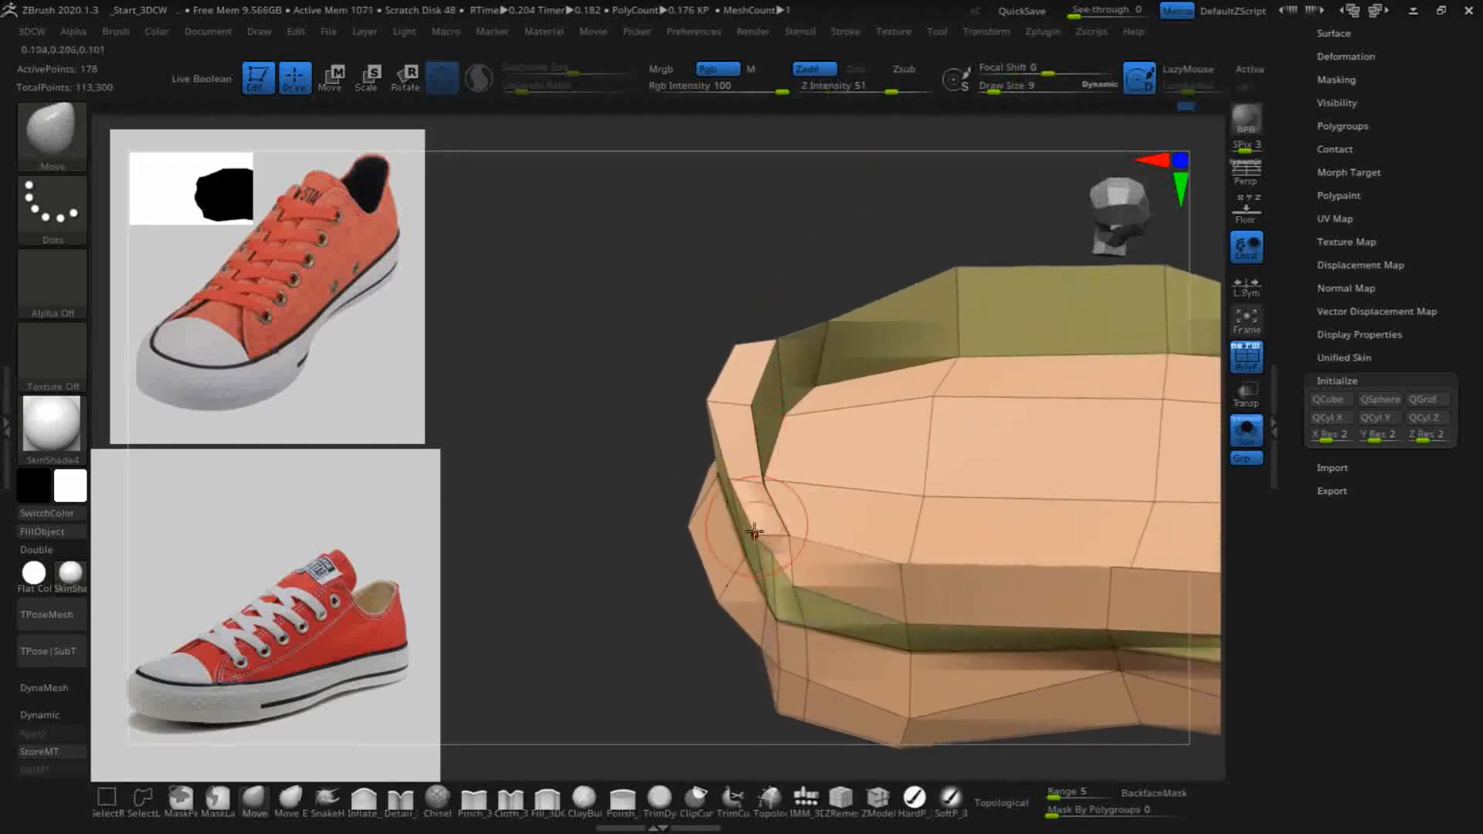
left_click_drag(704, 362, 648, 224)
mouse_move(754, 536)
left_mouse_down()
mouse_move(740, 565)
mouse_move(801, 616)
left_mouse_up()
left_click_drag(902, 638, 897, 644)
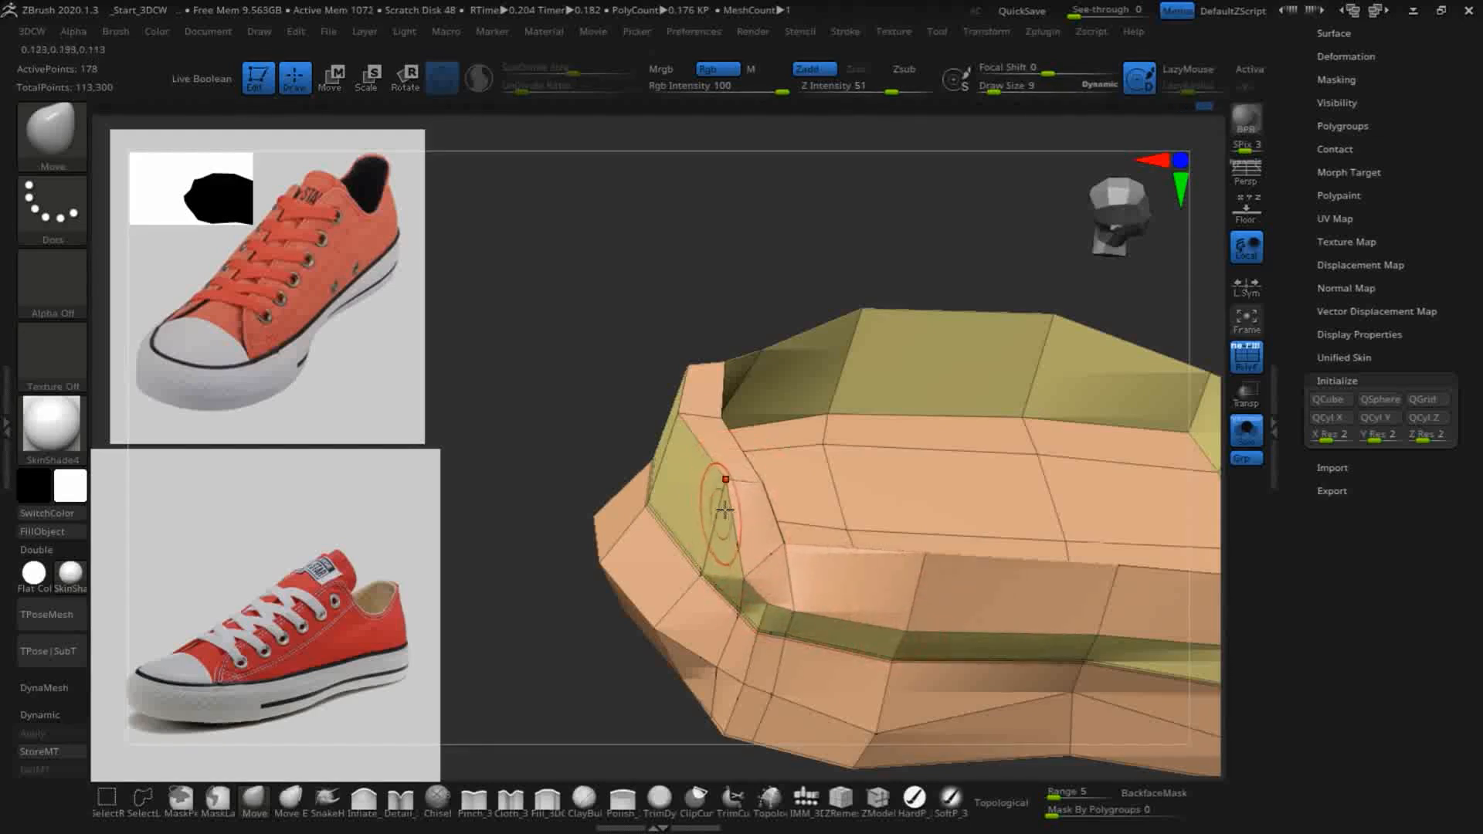
left_click_drag(719, 488, 704, 536)
left_click_drag(690, 422, 680, 423)
- Move the vertices across the back of the heel to continue the band there and clean up the rim above it
mouse_move(580, 314)
left_mouse_down()
mouse_move(653, 341)
mouse_move(582, 404)
mouse_move(546, 387)
mouse_move(560, 380)
mouse_move(599, 411)
mouse_move(662, 511)
mouse_move(658, 499)
left_mouse_up()
mouse_move(561, 362)
left_mouse_down()
mouse_move(523, 365)
mouse_move(493, 319)
mouse_move(529, 368)
left_mouse_up()
left_click_drag(479, 304, 457, 264, "shift")
mouse_move(776, 309)
left_mouse_down()
mouse_move(870, 401)
mouse_move(833, 380)
left_mouse_up()
left_click_drag(473, 307, 479, 312, "shift")
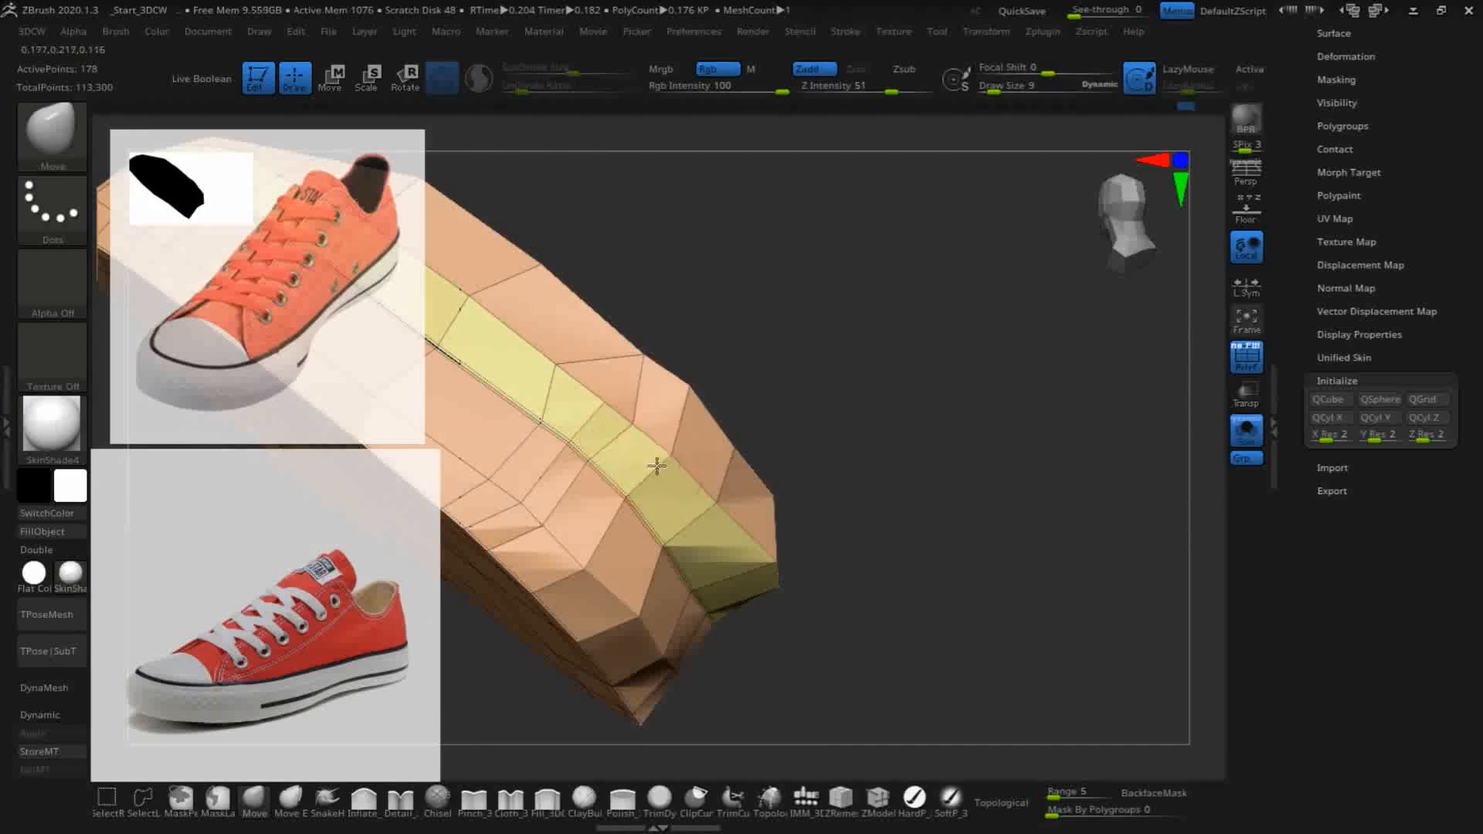
left_click_drag(689, 401, 689, 385)
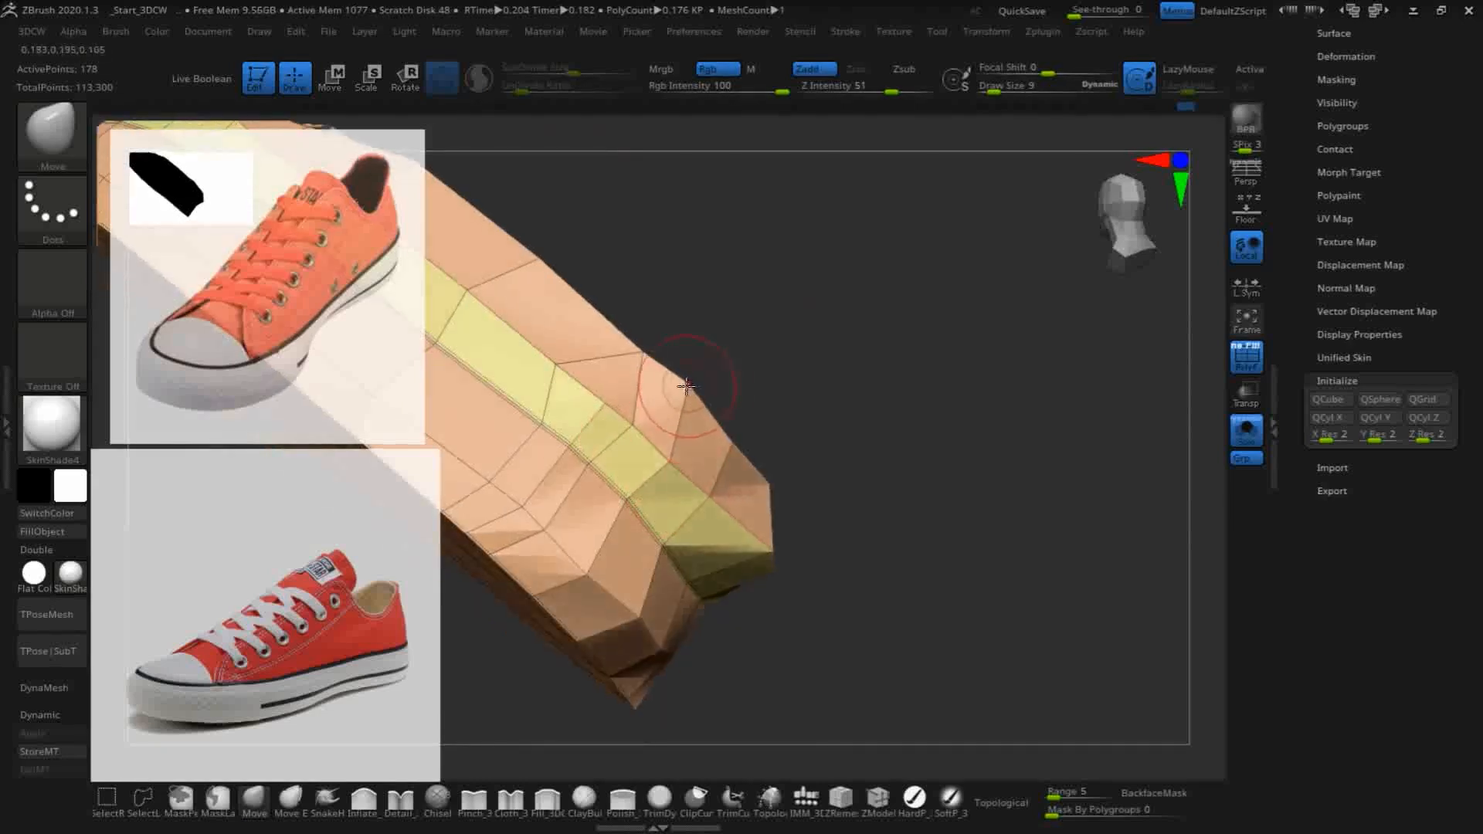
mouse_move(951, 384)
left_mouse_down()
mouse_move(887, 477)
mouse_move(734, 391)
mouse_move(729, 363)
left_mouse_up()
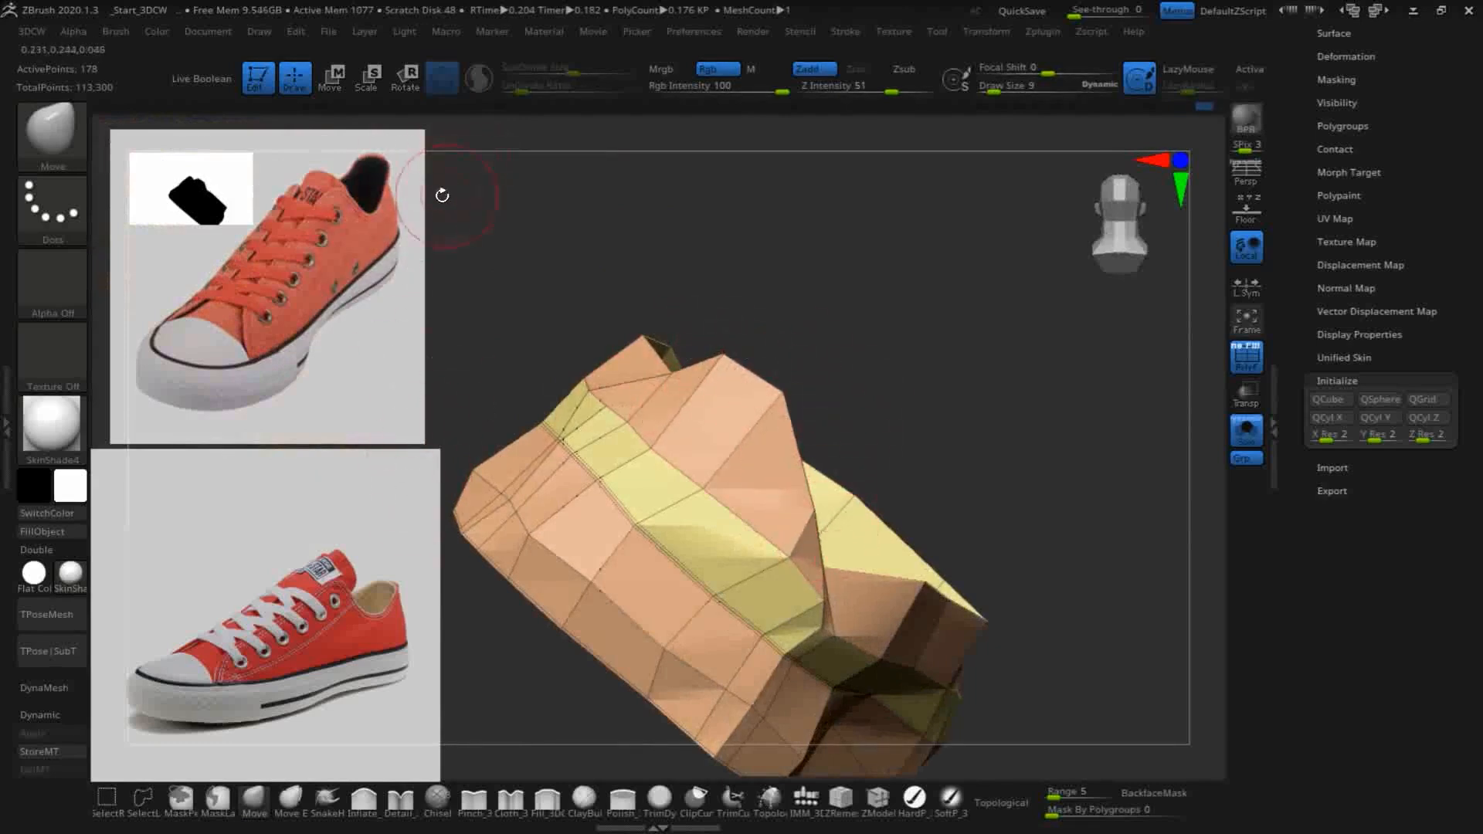
mouse_move(1007, 410)
left_mouse_down()
mouse_move(914, 321)
mouse_move(795, 490)
left_mouse_up()
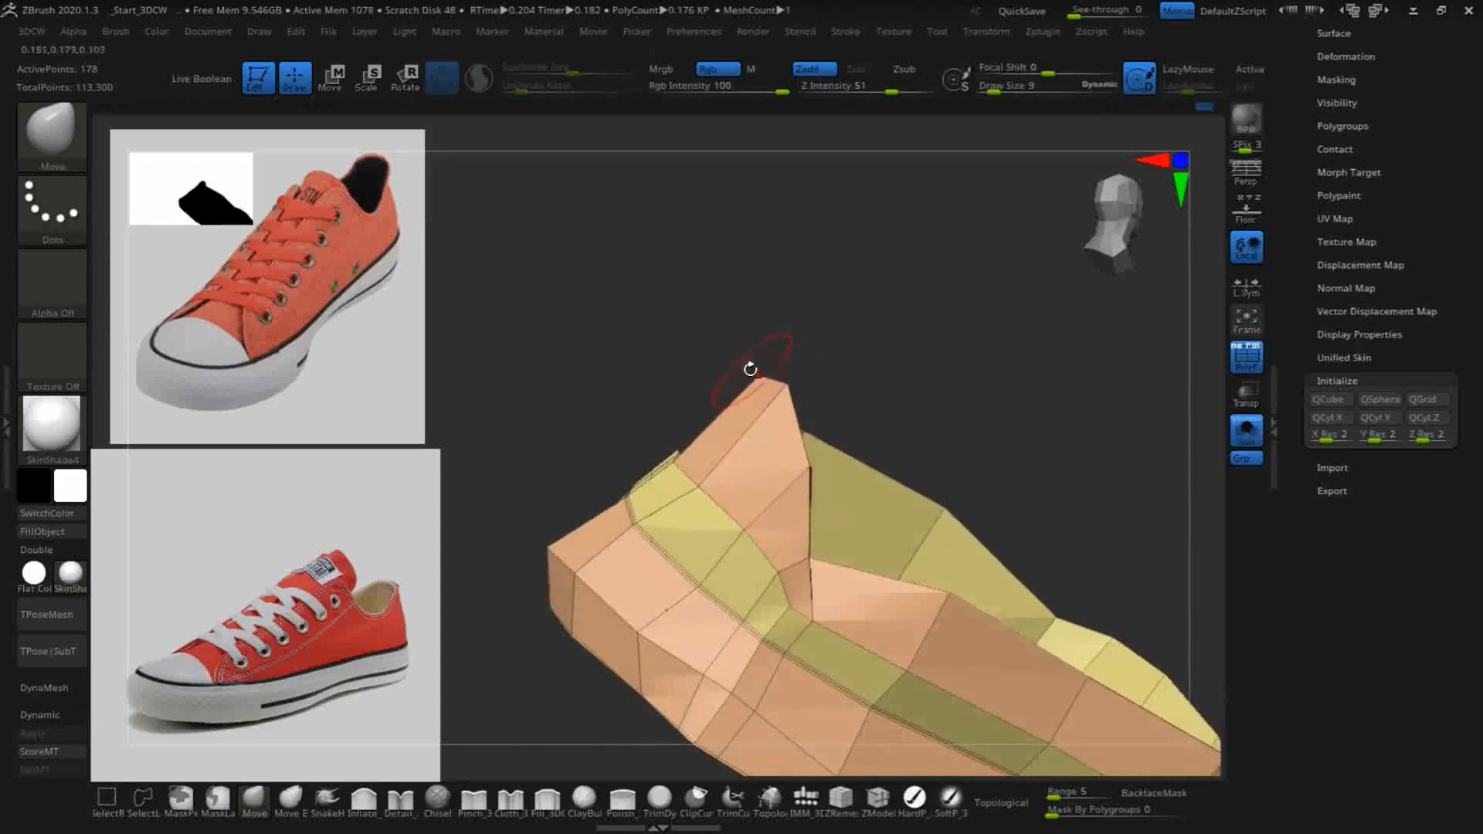
- Adjust the heel's upper rim vertices from behind and above, smoothing the curve of the opening at its rear corners
left_click_drag(665, 265, 668, 342)
mouse_move(649, 437)
left_mouse_down()
mouse_move(638, 408)
mouse_move(699, 339)
mouse_move(741, 320)
left_mouse_up()
mouse_move(563, 217)
left_mouse_down()
mouse_move(645, 405)
mouse_move(637, 429)
left_mouse_up()
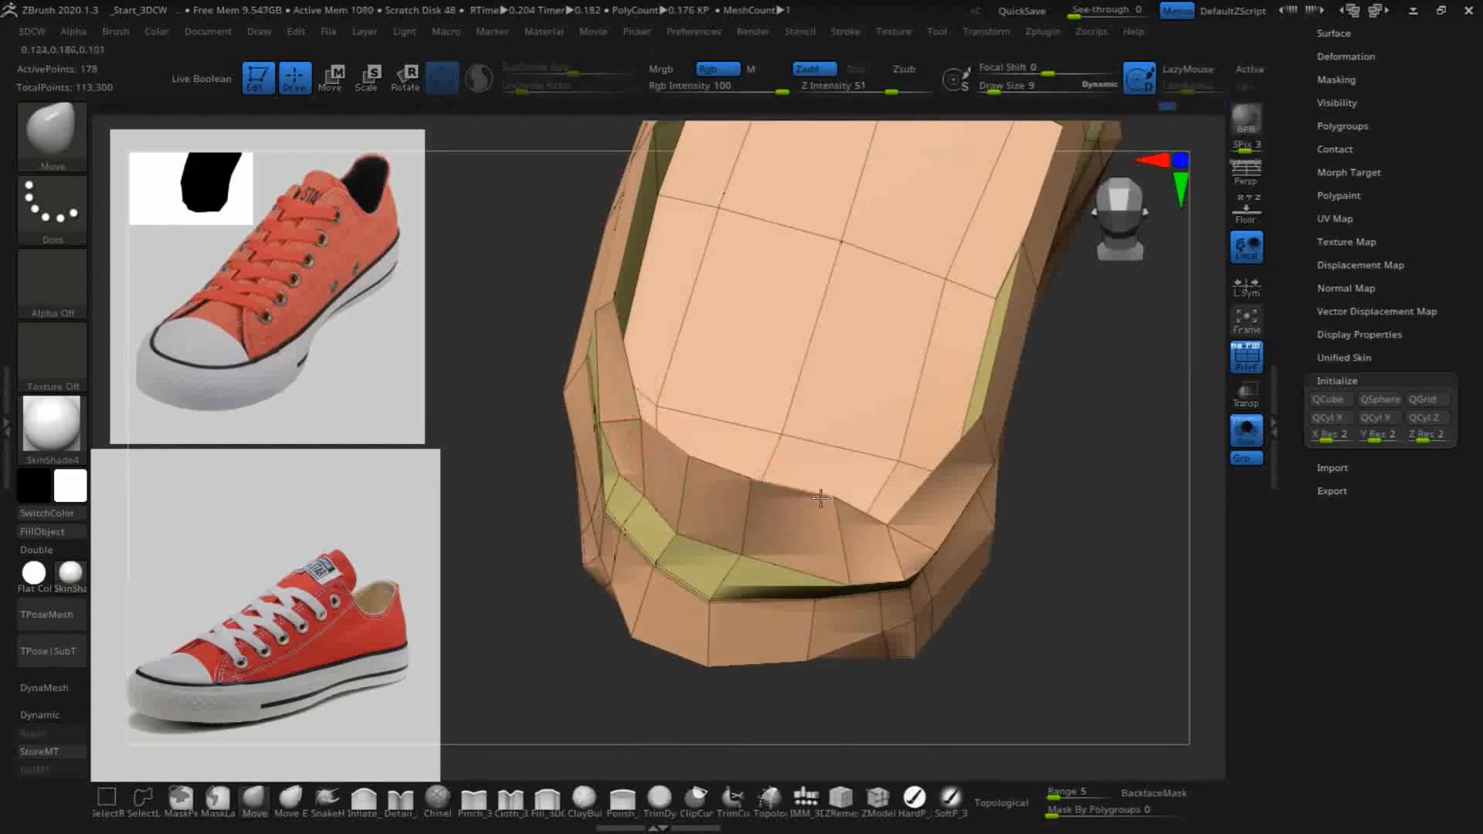
left_click_drag(888, 522, 891, 492)
left_click_drag(1066, 555, 894, 489)
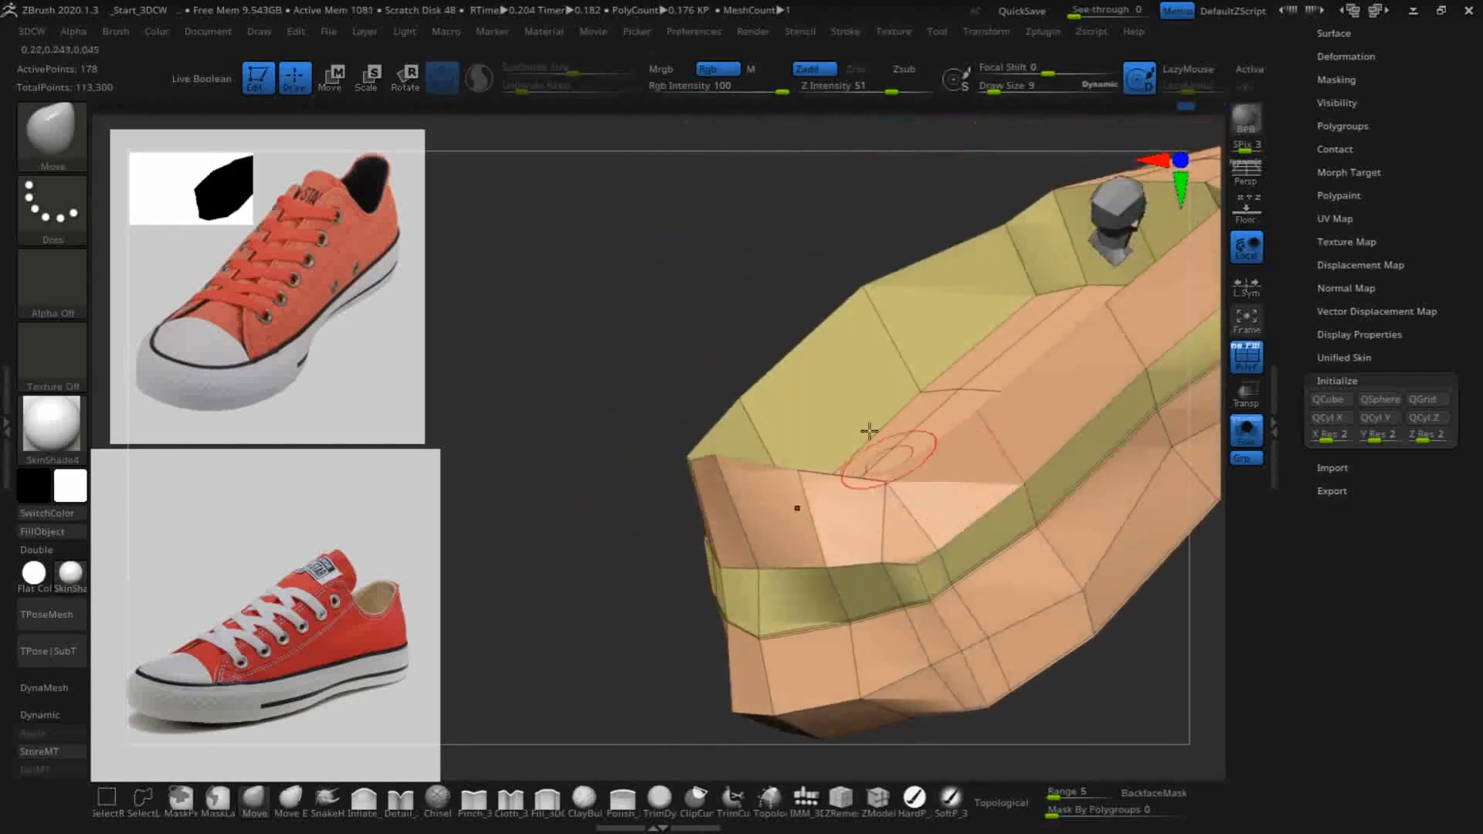
- Raise the rim vertices at the heel and the middle of the side walls to give the upper a higher collar
mouse_move(614, 351)
left_mouse_down()
mouse_move(917, 527)
mouse_move(916, 496)
mouse_move(907, 510)
left_mouse_up()
left_click_drag(1075, 608, 970, 415)
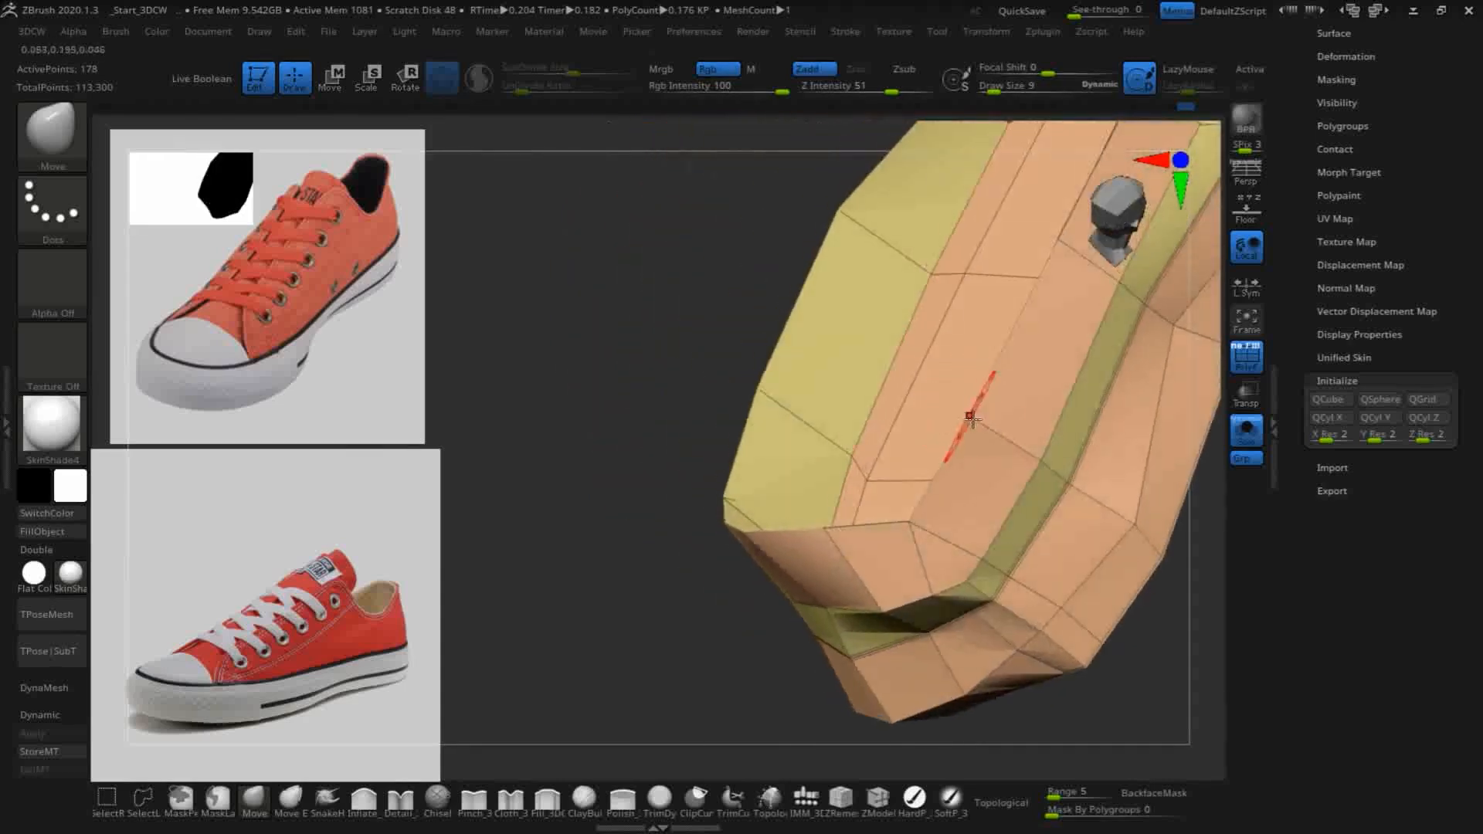
mouse_move(854, 358)
left_mouse_down()
mouse_move(582, 255)
mouse_move(738, 325)
mouse_move(649, 317)
mouse_move(656, 523)
mouse_move(646, 427)
mouse_move(706, 242)
left_mouse_up()
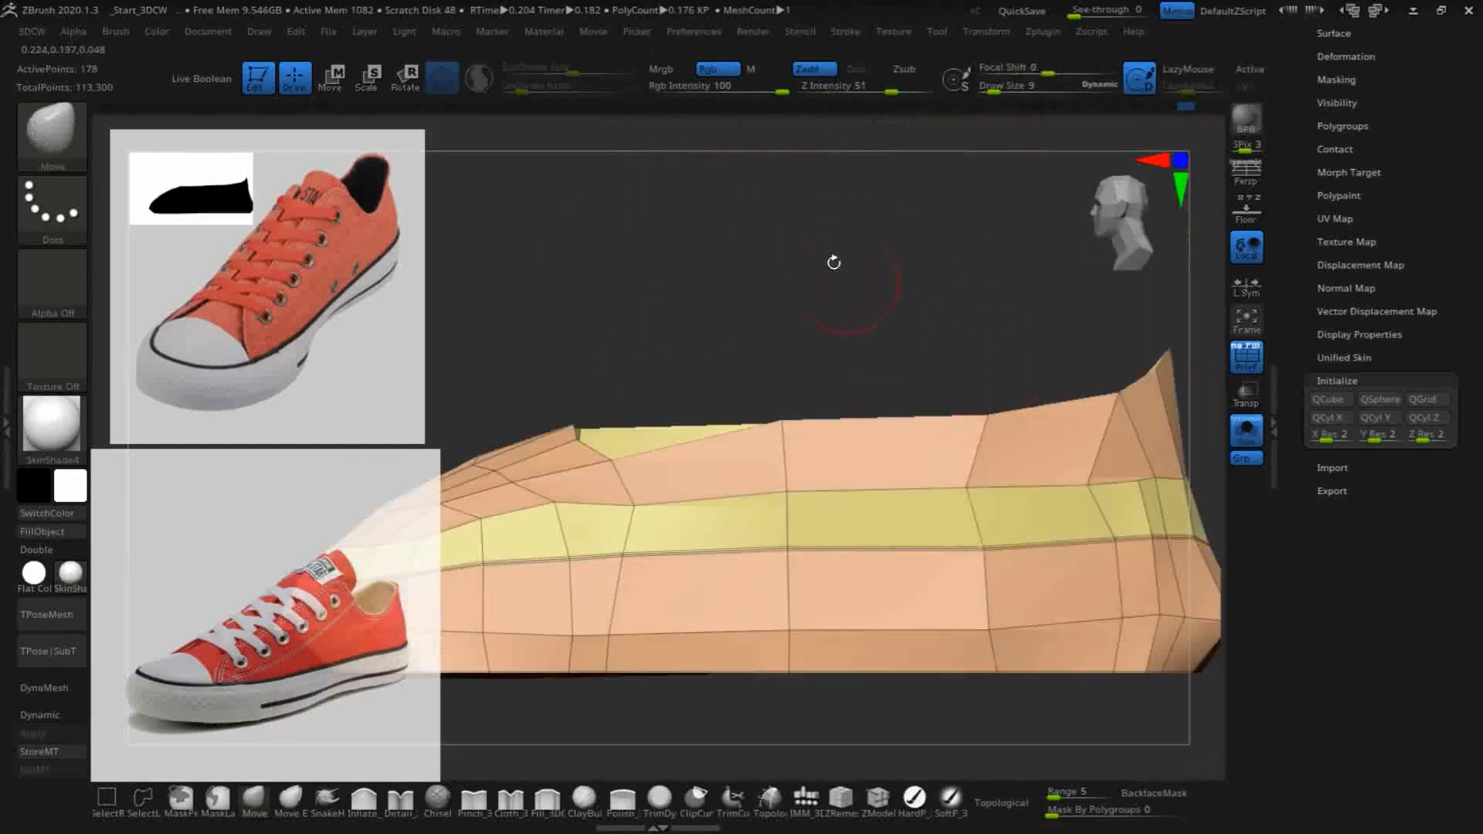
mouse_move(891, 159)
left_mouse_down()
mouse_move(916, 407)
mouse_move(910, 392)
mouse_move(894, 411)
left_mouse_up()
left_click_drag(860, 297, 991, 303)
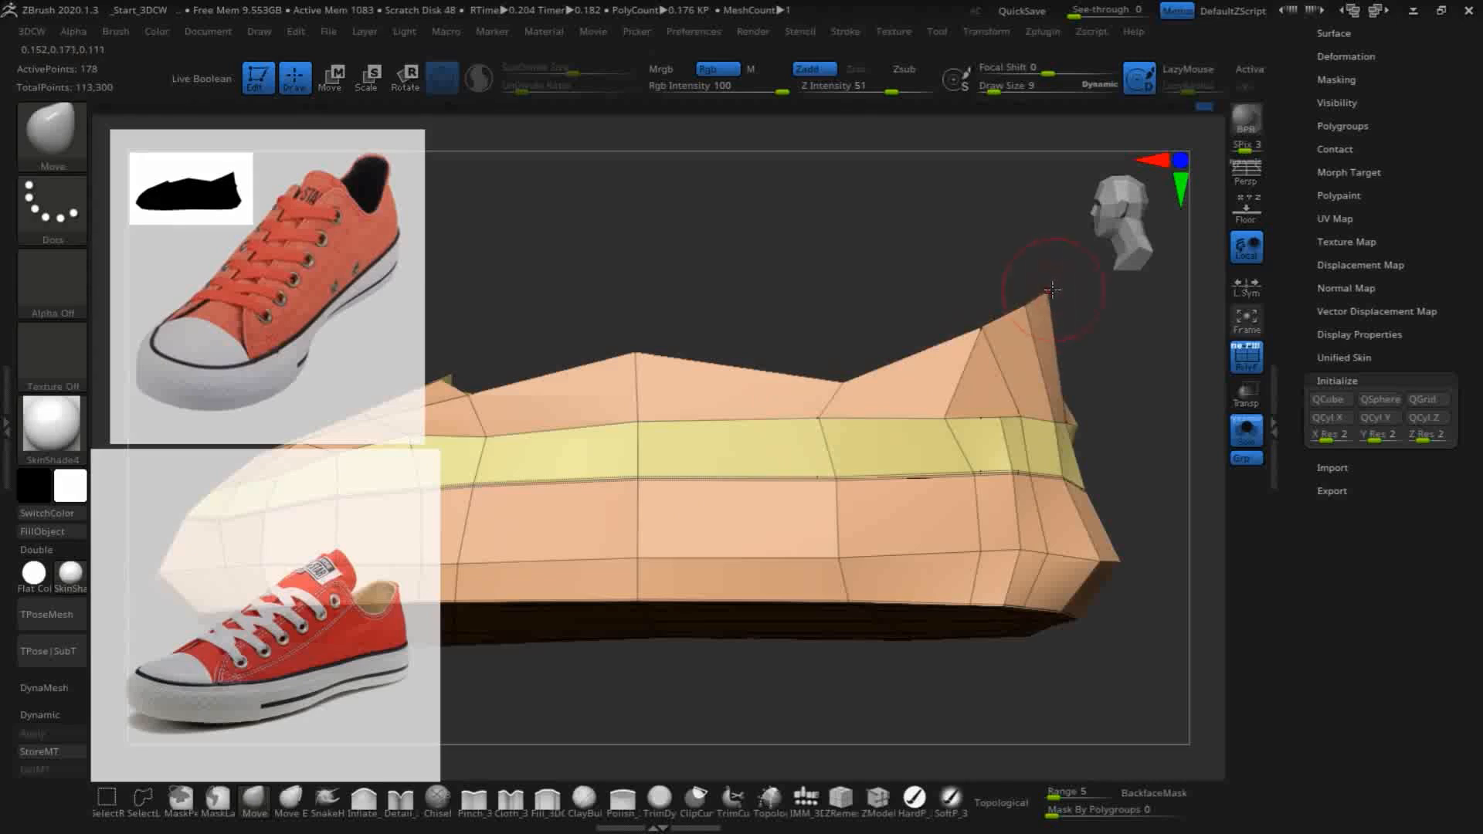
- Shift the sole's lower vertices around the heel with the Move brush to even out their spacing
mouse_move(1173, 392)
left_mouse_down()
mouse_move(1097, 464)
mouse_move(1136, 437)
mouse_move(1143, 464)
left_mouse_up()
key("shift")
left_click_drag(1178, 573, 963, 636)
left_click_drag(917, 563, 630, 507, "alt")
mouse_move(940, 407)
left_mouse_down("shift")
mouse_move(969, 427)
mouse_move(960, 407)
mouse_move(839, 387)
mouse_move(993, 434)
mouse_move(819, 496)
left_mouse_up("shift")
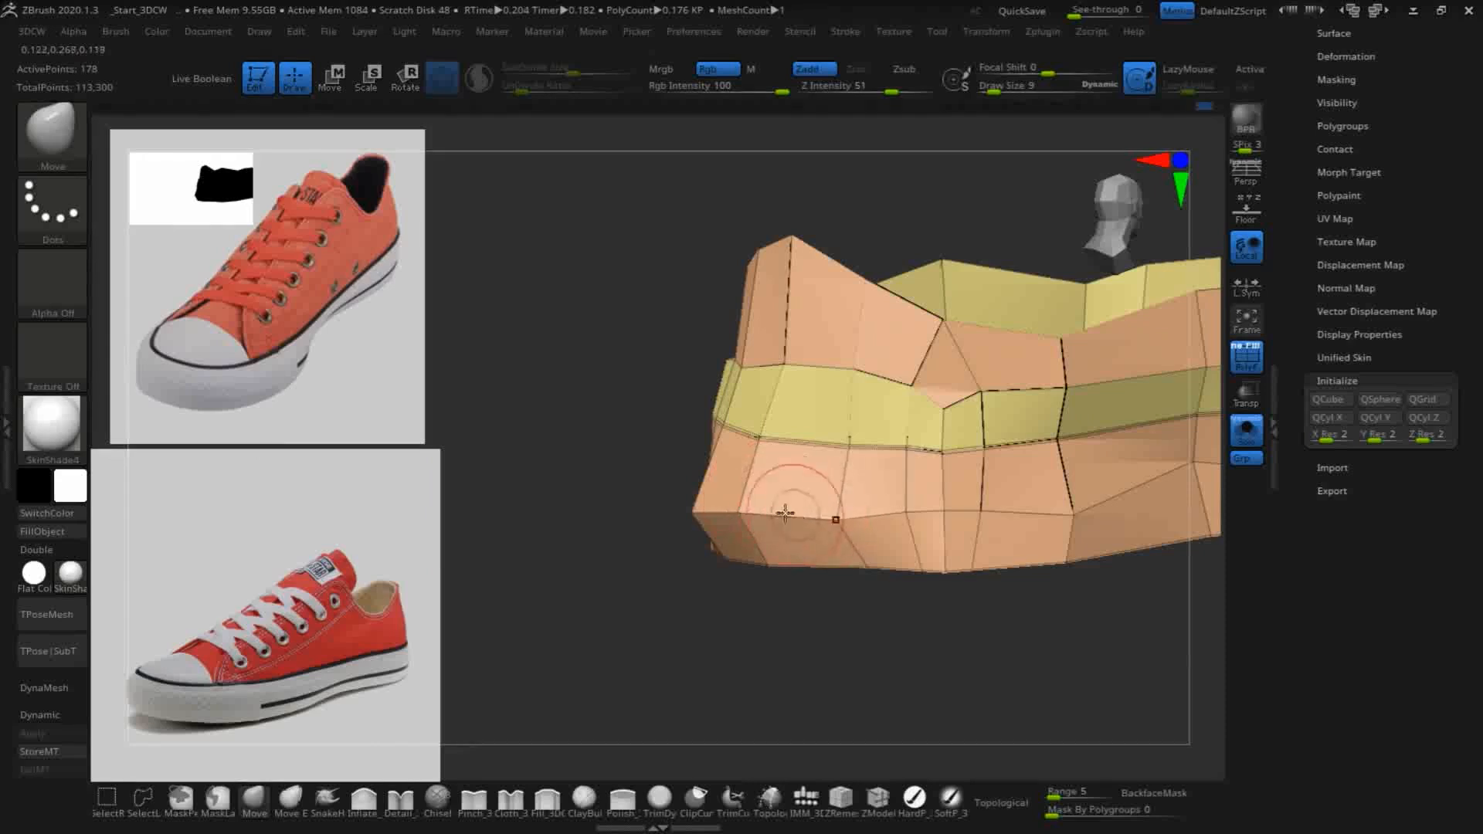
left_click_drag(860, 560, 834, 563)
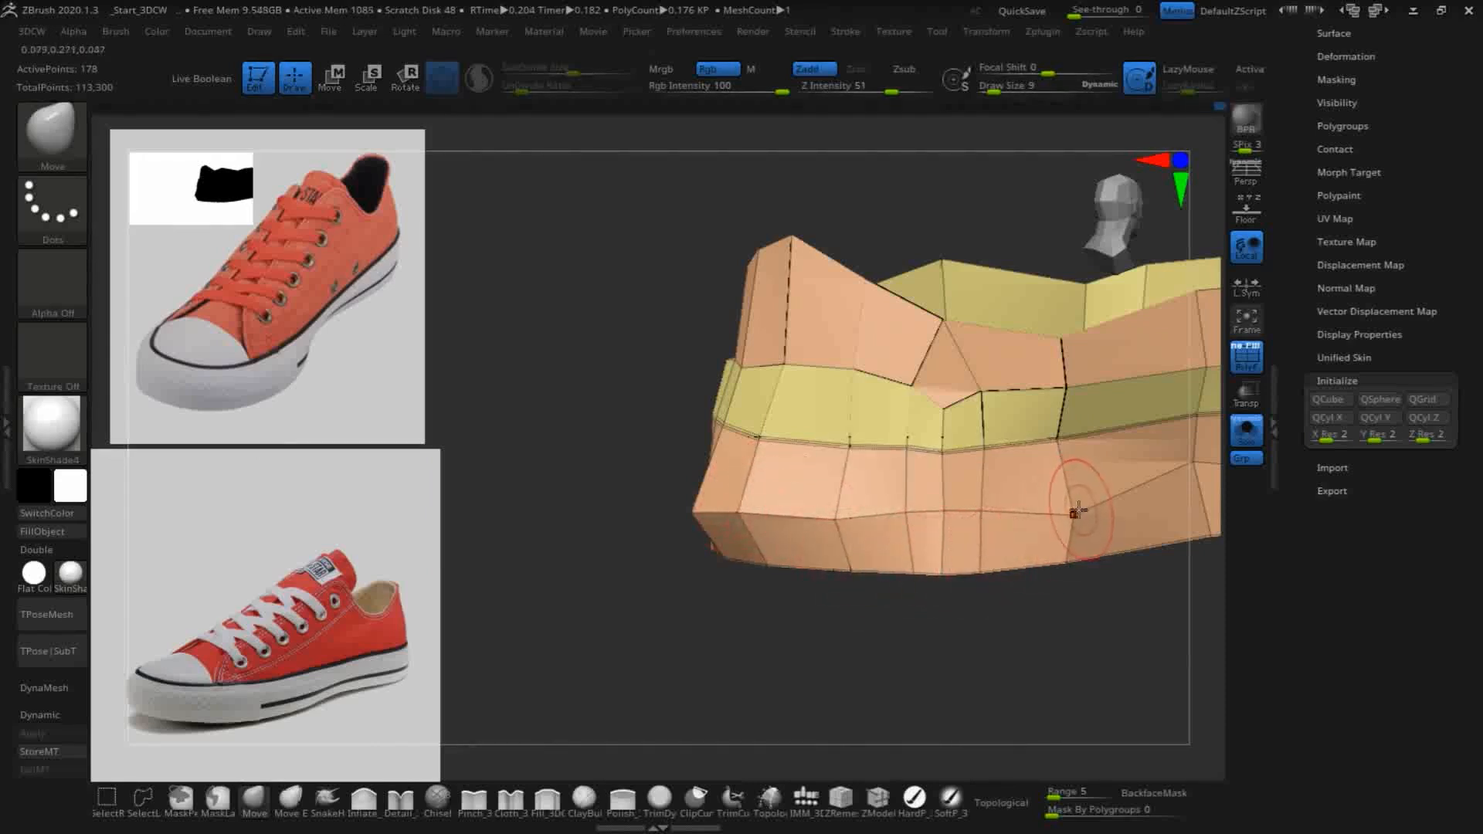
- Refine the vertices along the sole's side and the heel's rim with the Move brush, rounding the back of the shoe
mouse_move(848, 666)
left_mouse_down()
mouse_move(881, 692)
mouse_move(878, 546)
mouse_move(844, 530)
mouse_move(814, 540)
mouse_move(723, 488)
left_mouse_up()
left_click_drag(756, 422, 732, 418)
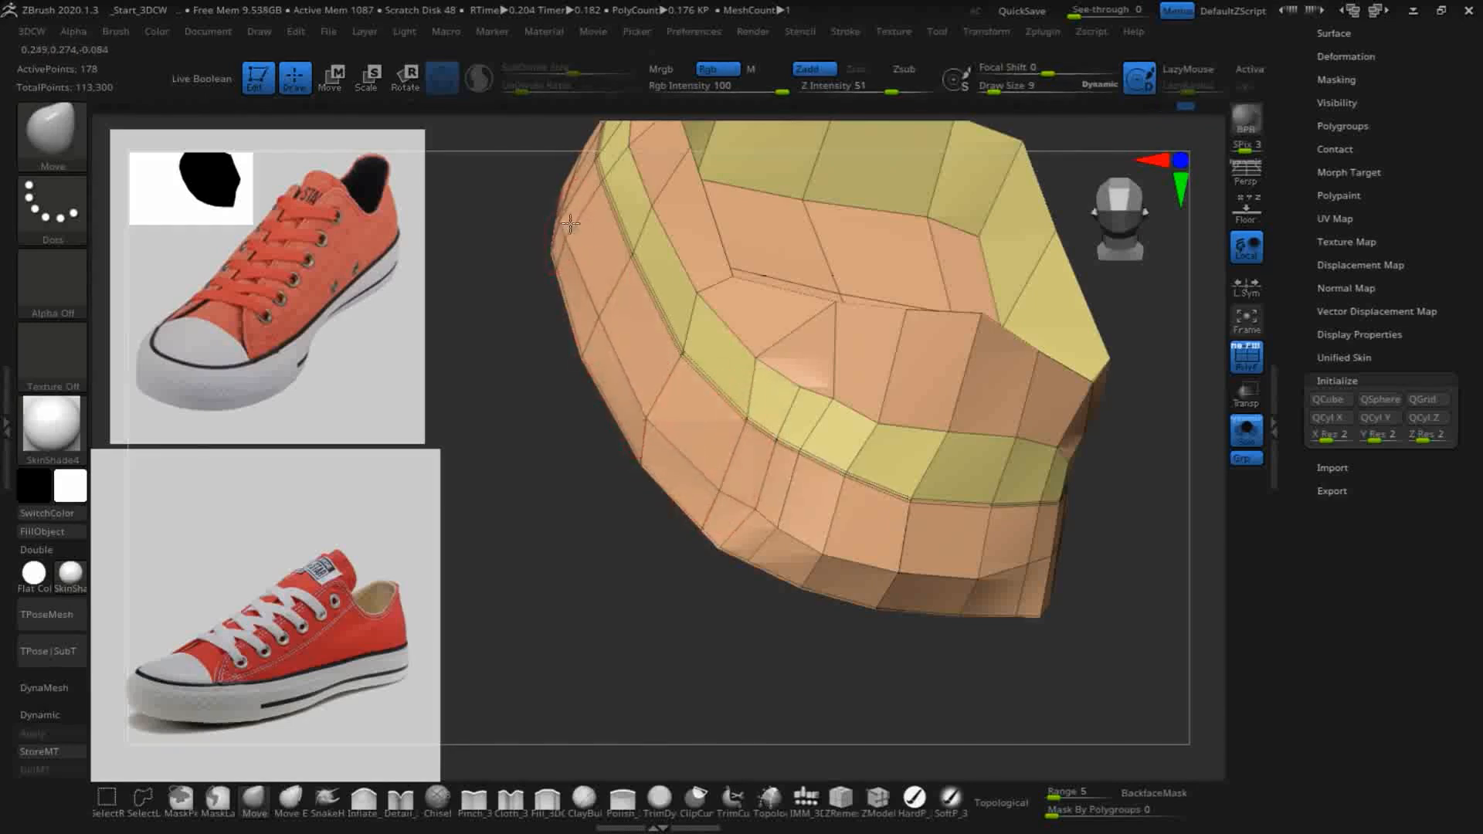
left_click_drag(550, 576, 591, 659)
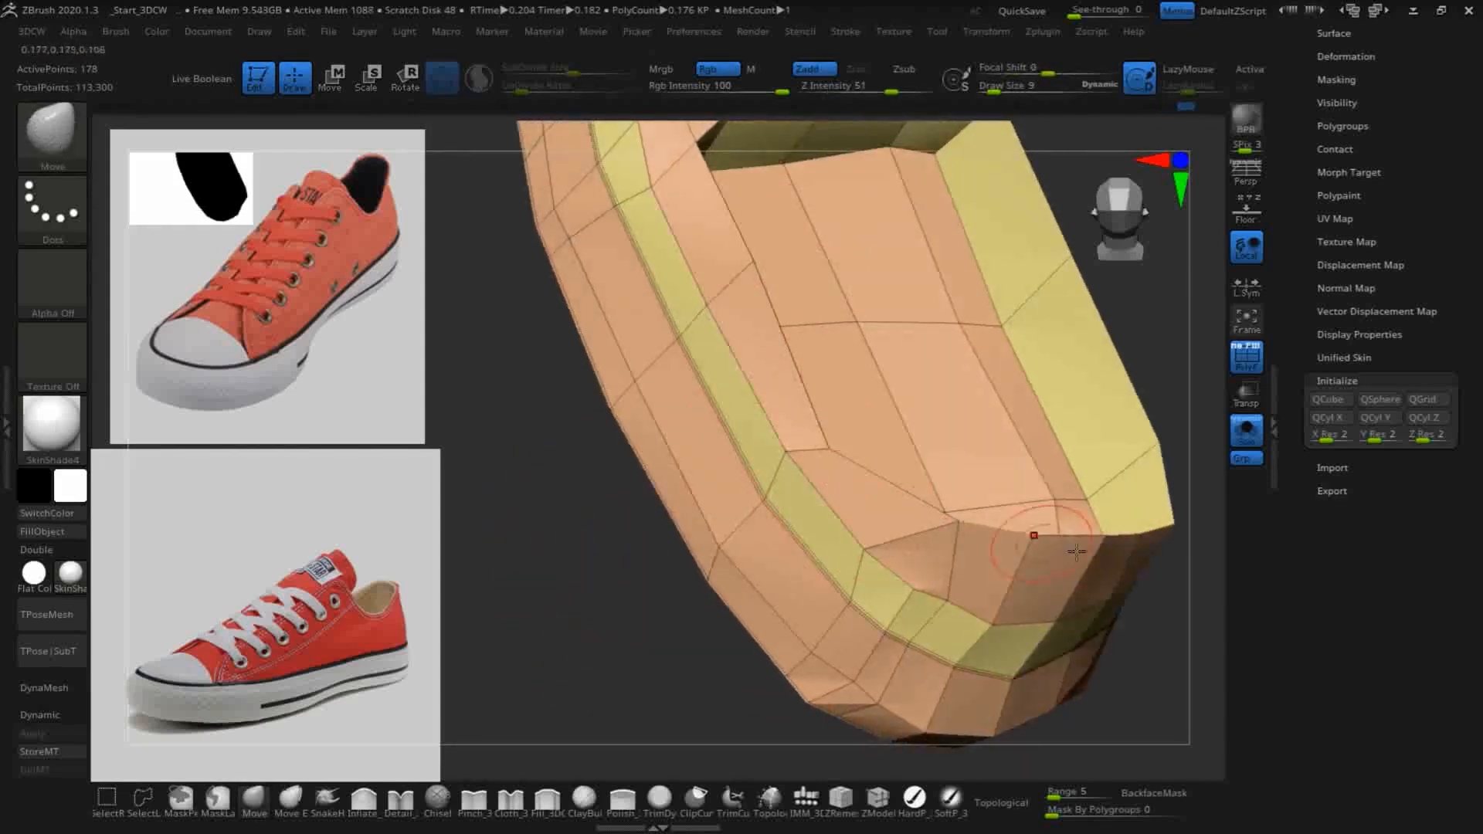
left_click_drag(1168, 678, 1230, 656, "alt")
left_click_drag(540, 504, 726, 616)
left_click_drag(838, 480, 1054, 459)
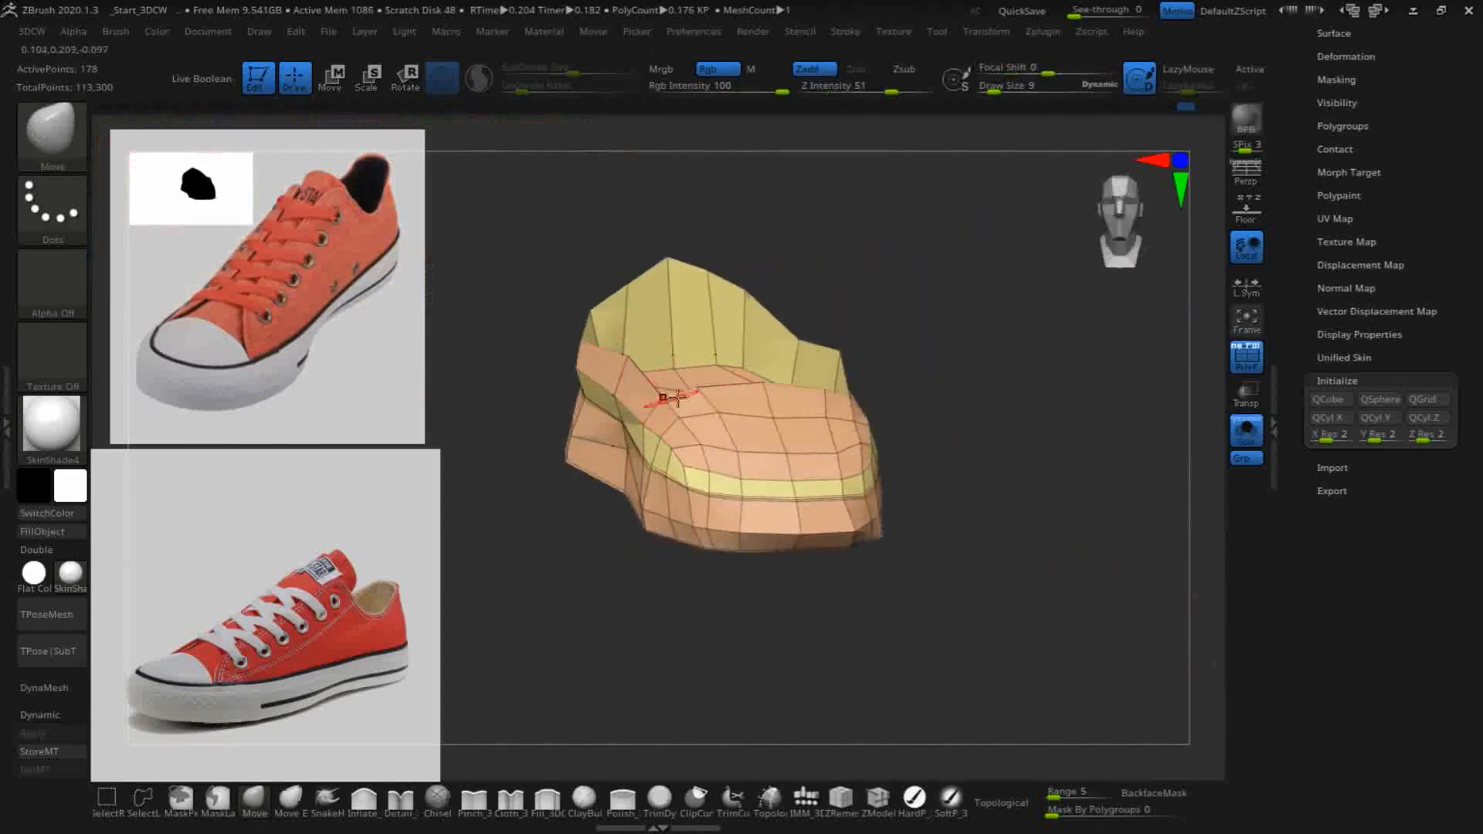
mouse_move(924, 516)
left_mouse_down()
mouse_move(986, 570)
mouse_move(978, 560)
left_mouse_up()
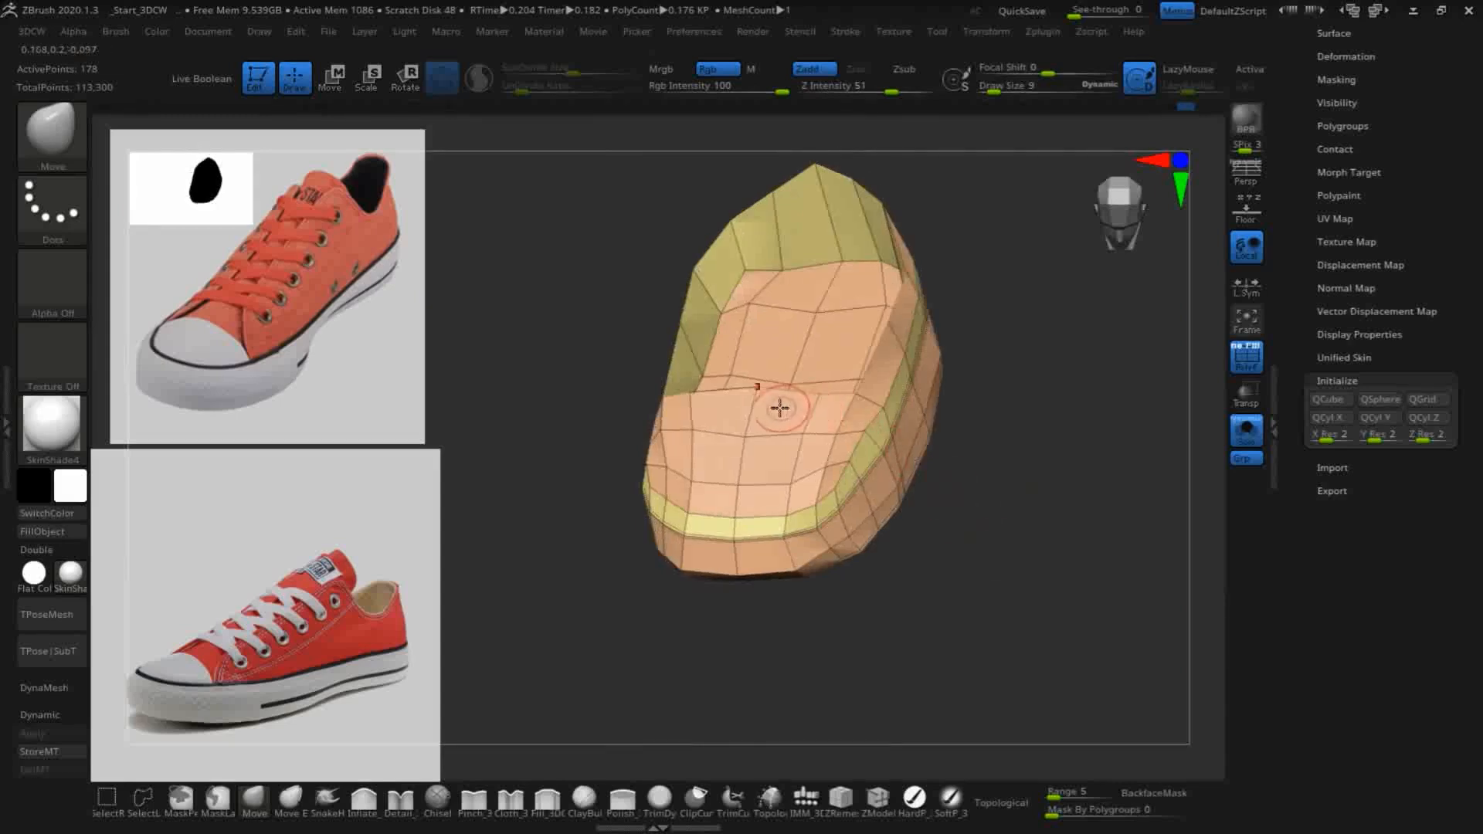
mouse_move(959, 435)
left_mouse_down()
mouse_move(1105, 447)
mouse_move(974, 341)
mouse_move(1033, 432)
mouse_move(996, 394)
left_mouse_up()
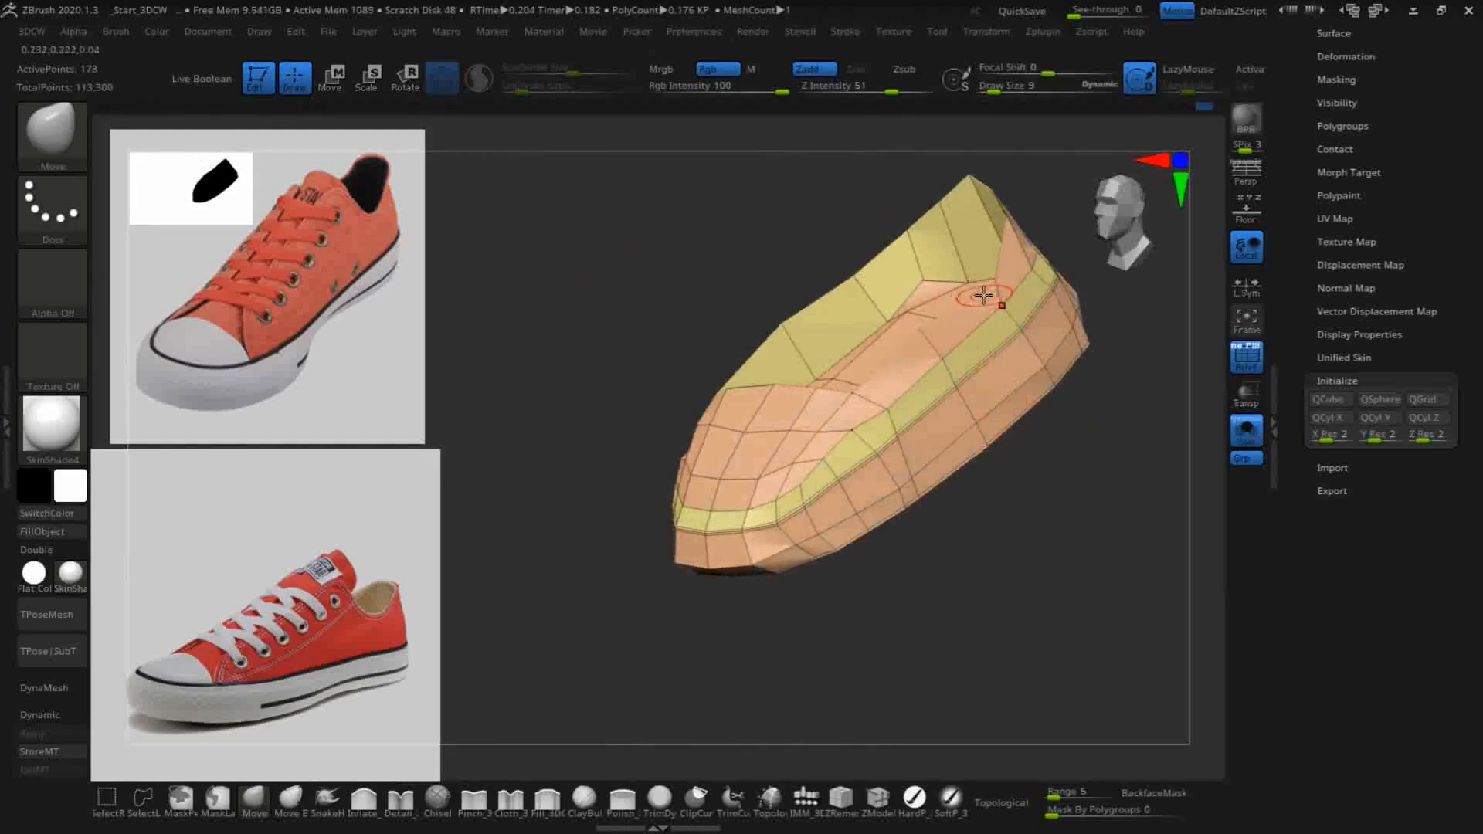
- Turn on Dynamic Subdivision for the shoe mesh to preview its smoothed form
left_click_drag(1049, 537, 937, 592)
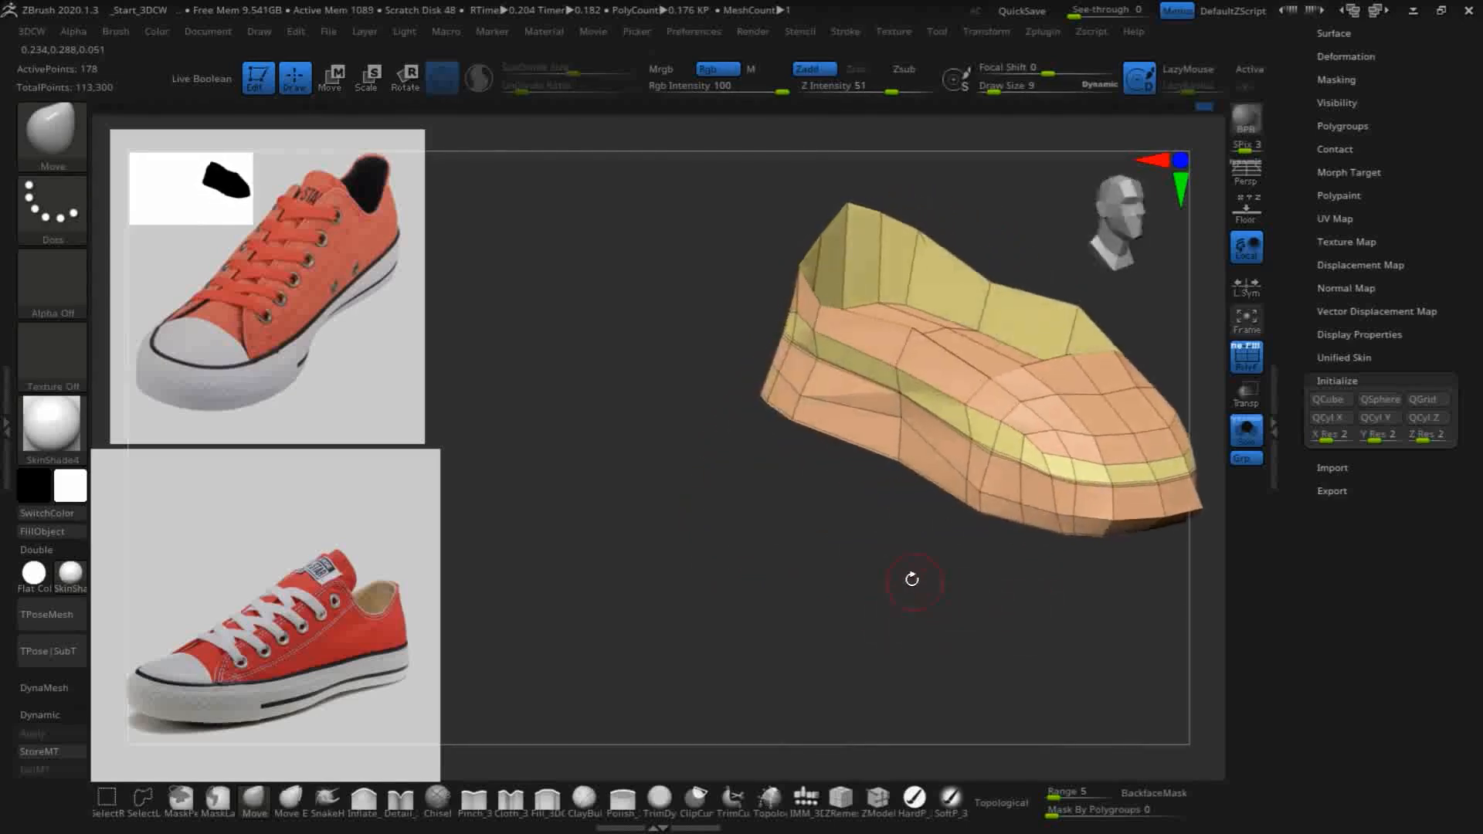
left_click_drag(851, 628, 1033, 399)
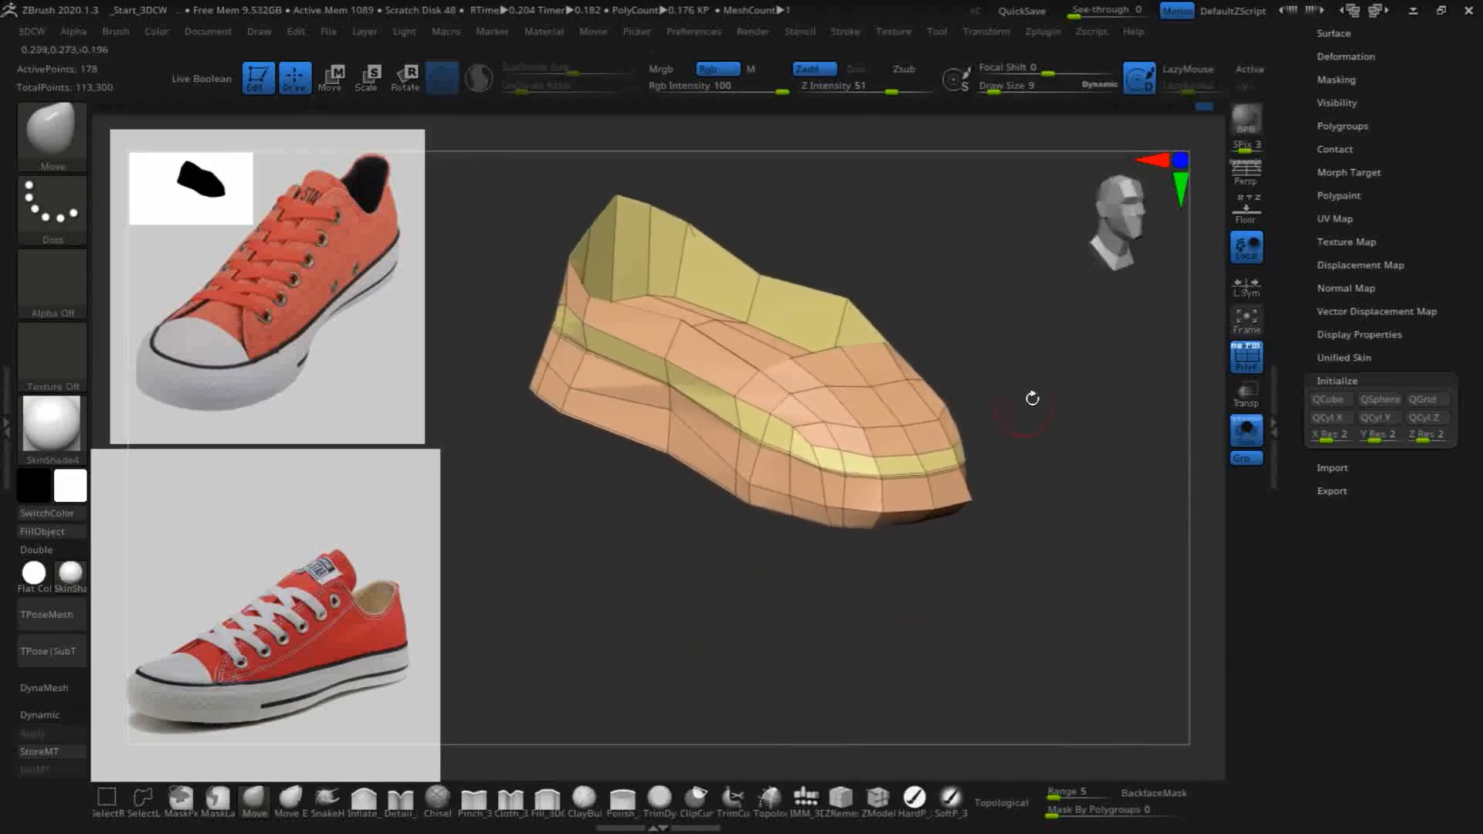
left_click(39, 715)
mouse_move(863, 603)
left_mouse_down()
mouse_move(834, 649)
mouse_move(790, 642)
mouse_move(837, 642)
mouse_move(758, 589)
mouse_move(837, 669)
mouse_move(788, 658)
left_mouse_up()
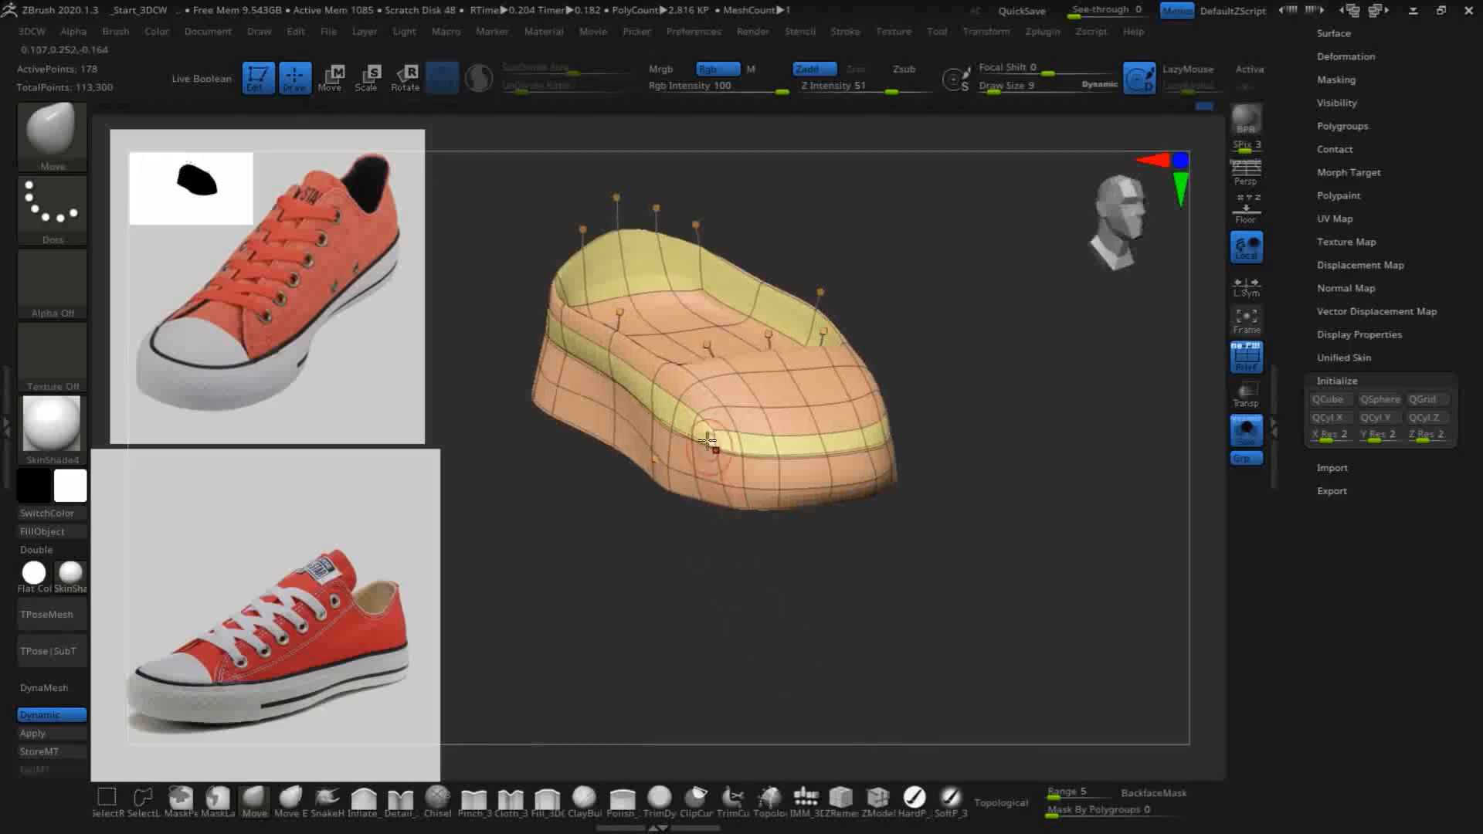
- Smooth and reposition the vertices of the yellow side band around the front corner of the toe
key("shift")
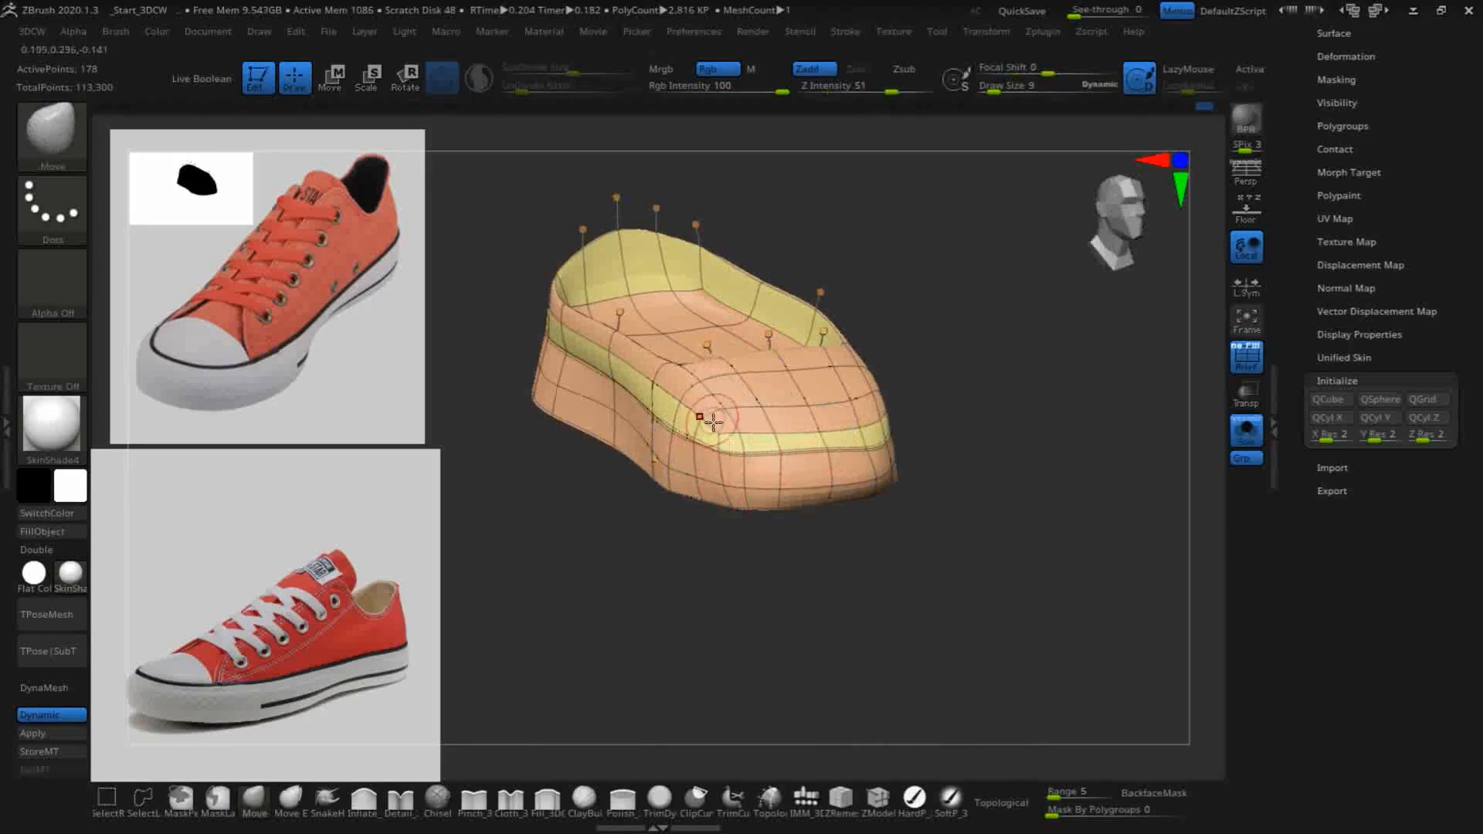
key("shift")
mouse_move(1044, 487)
left_mouse_down()
mouse_move(1049, 507)
mouse_move(958, 540)
left_mouse_up()
left_click_drag(888, 417, 874, 415, "shift")
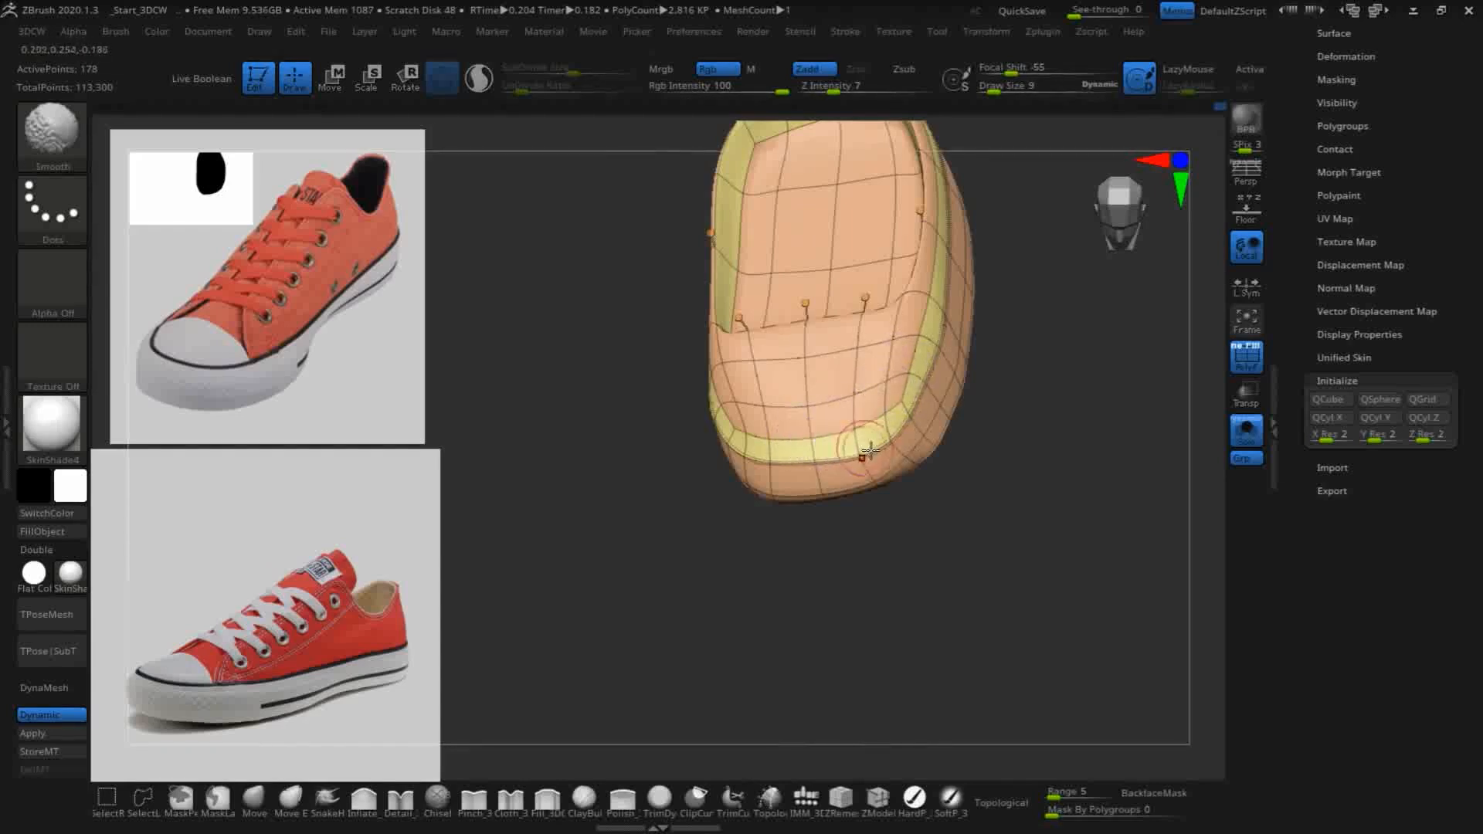
left_click_drag(866, 449, 871, 443, "shift")
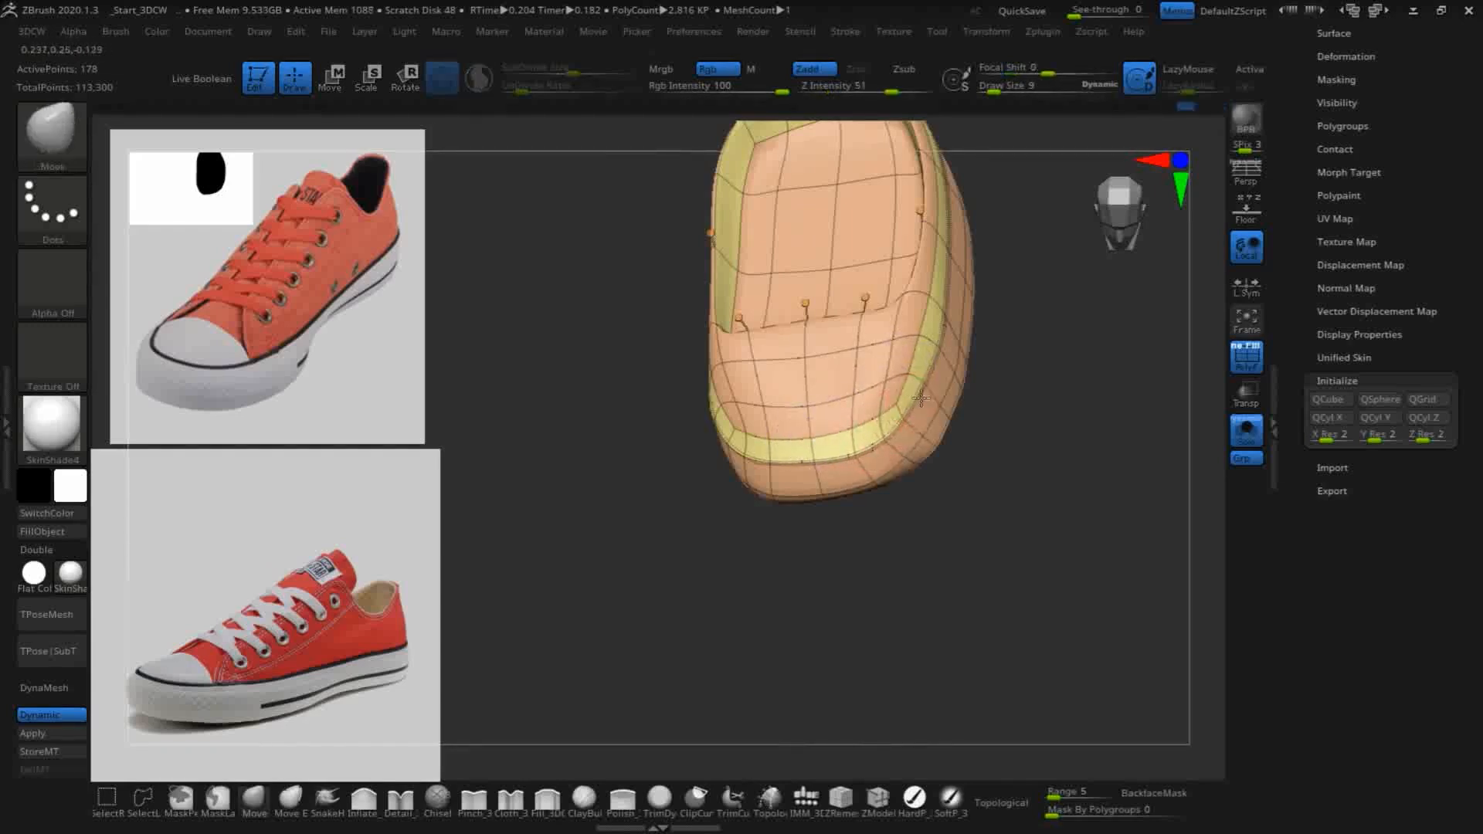
key("shift")
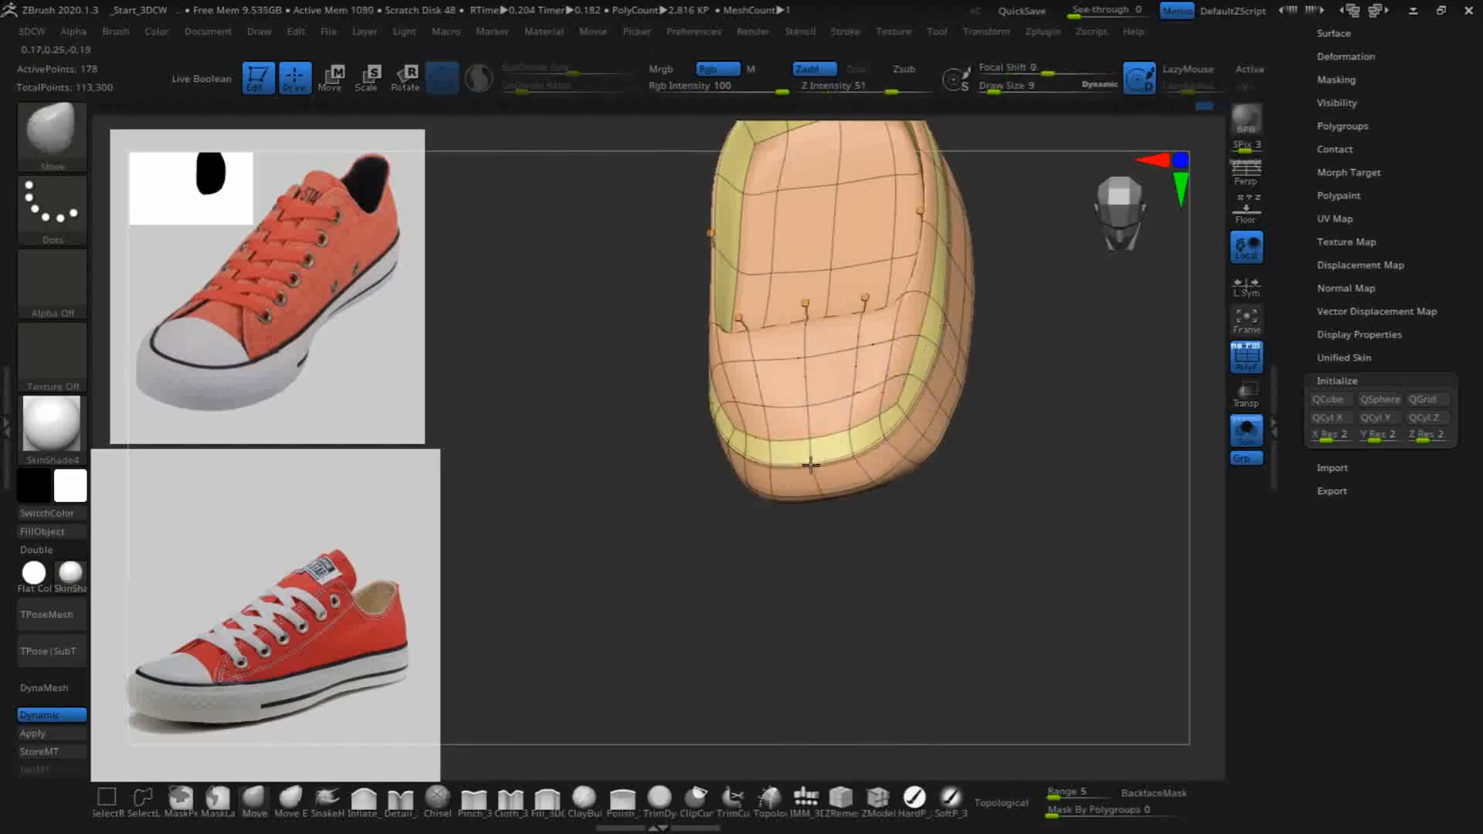
left_click_drag(803, 575, 853, 579)
key("shift")
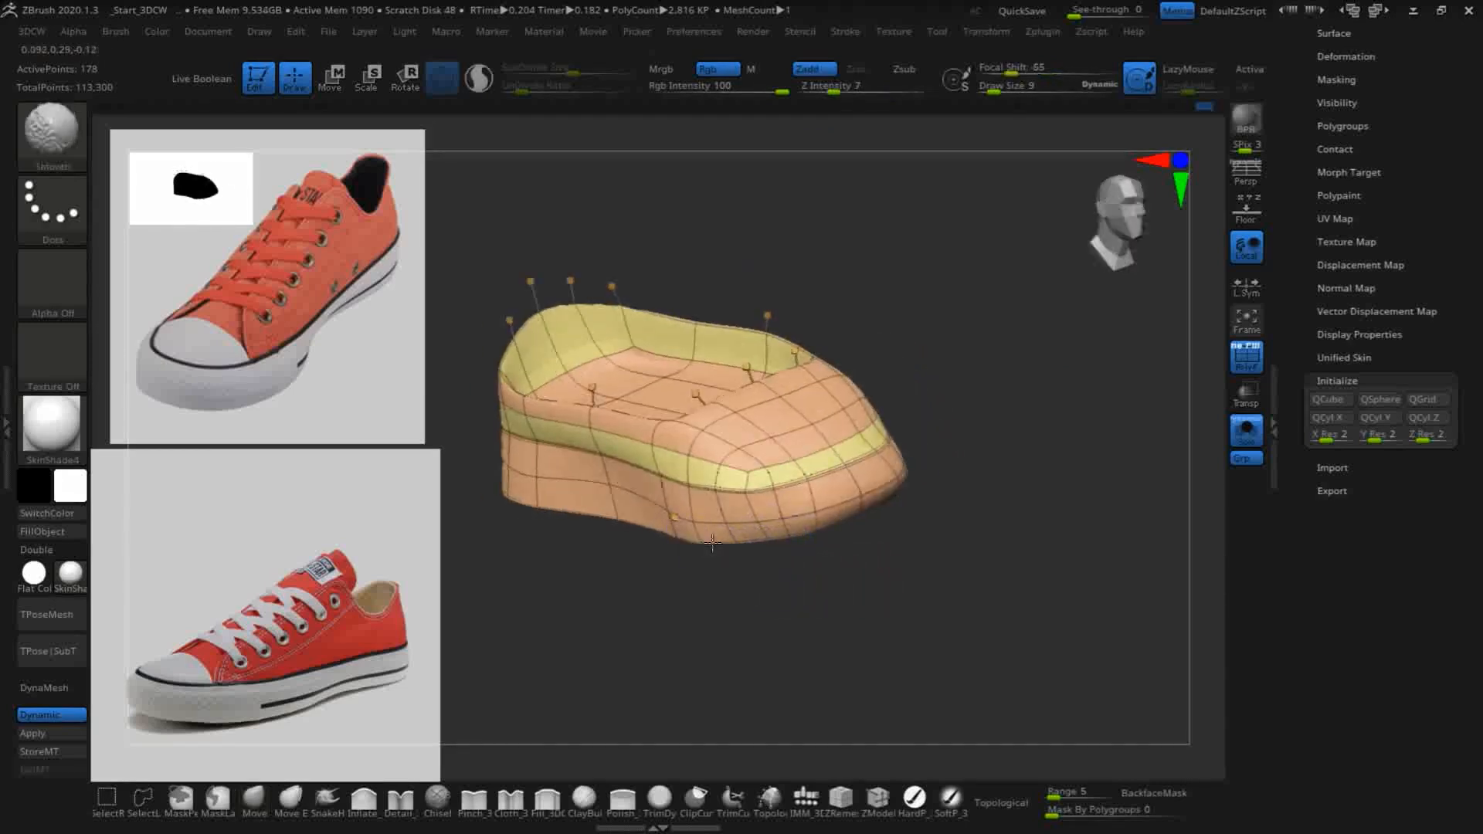
- Smooth the sole's lower edge from the toe along the side and adjust its vertices at the heel corner
mouse_move(553, 515)
left_mouse_down("shift")
mouse_move(822, 695)
mouse_move(791, 605)
mouse_move(789, 526)
mouse_move(870, 634)
mouse_move(698, 596)
mouse_move(715, 580)
mouse_move(855, 617)
mouse_move(811, 655)
mouse_move(825, 663)
mouse_move(744, 662)
left_mouse_up("shift")
key("shift")
mouse_move(724, 670)
left_mouse_down()
mouse_move(884, 640)
mouse_move(997, 587)
mouse_move(673, 574)
mouse_move(714, 542)
mouse_move(705, 530)
left_mouse_up()
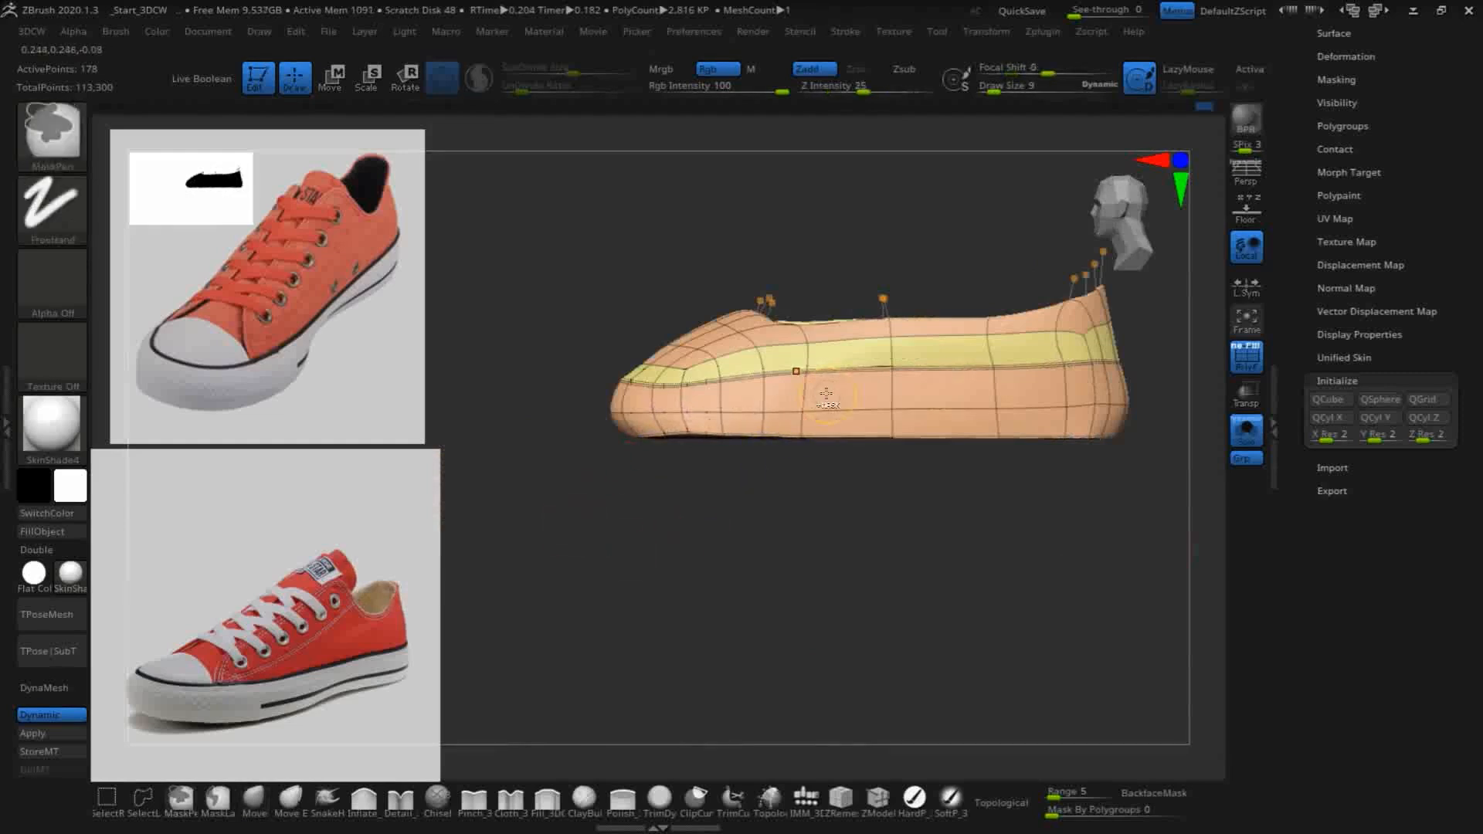
mouse_move(735, 513)
left_mouse_down()
mouse_move(729, 652)
mouse_move(665, 433)
left_mouse_up()
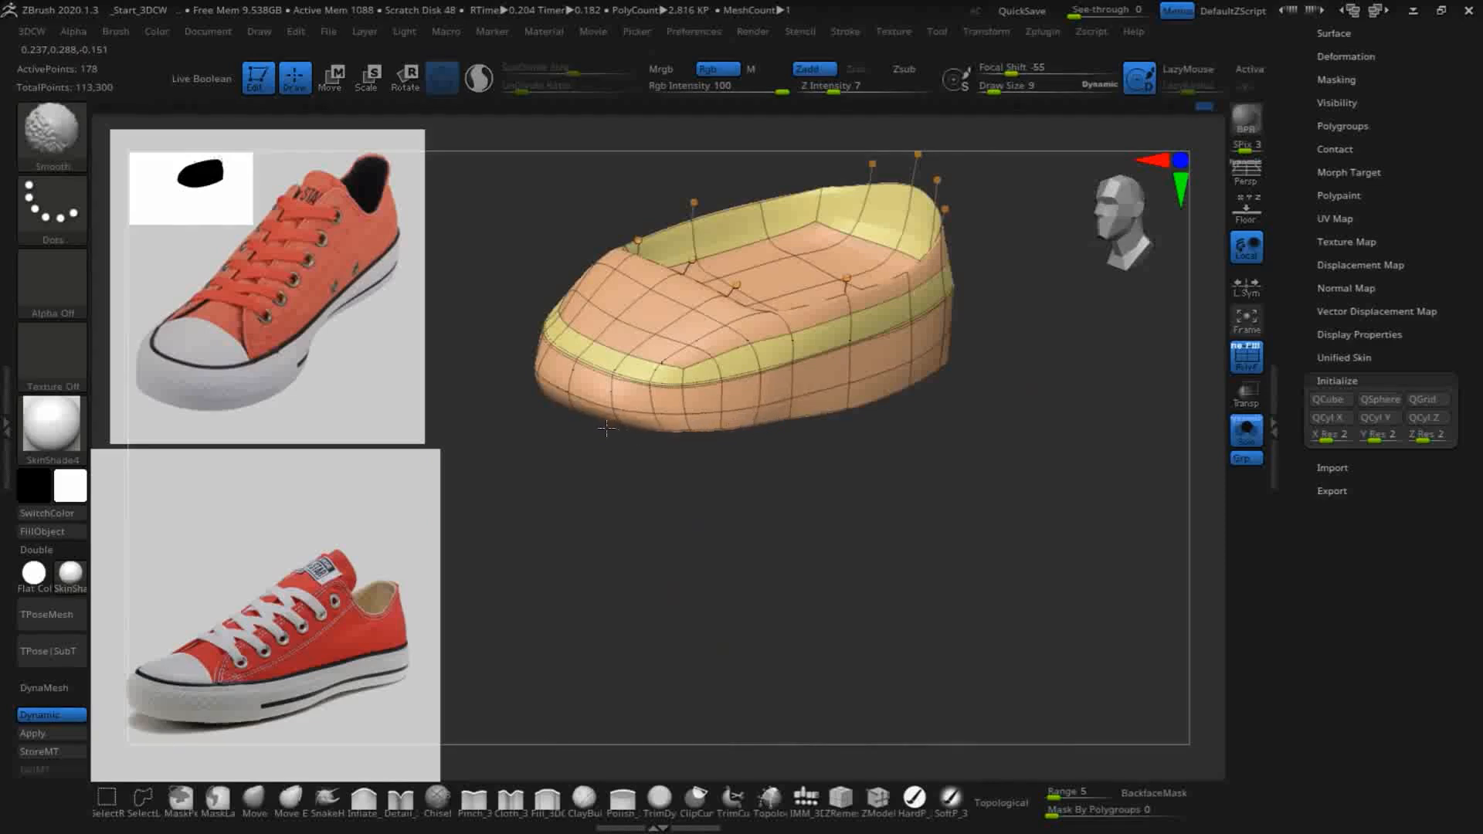
mouse_move(781, 540)
left_mouse_down()
mouse_move(813, 565)
mouse_move(768, 563)
mouse_move(735, 490)
mouse_move(771, 601)
left_mouse_up()
key("shift")
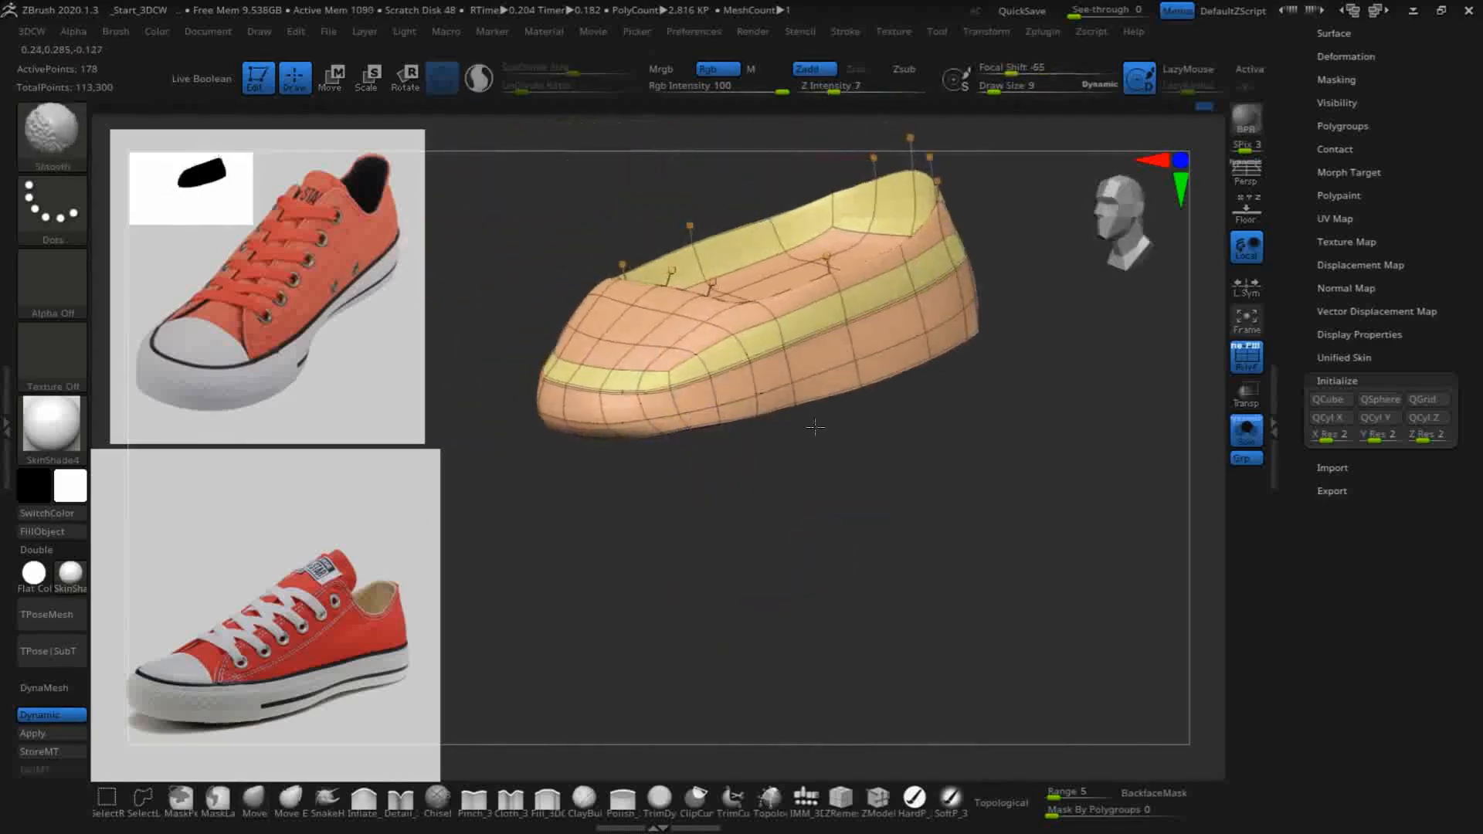
left_click_drag(861, 390, 946, 361, "shift")
left_click_drag(999, 409, 1001, 513)
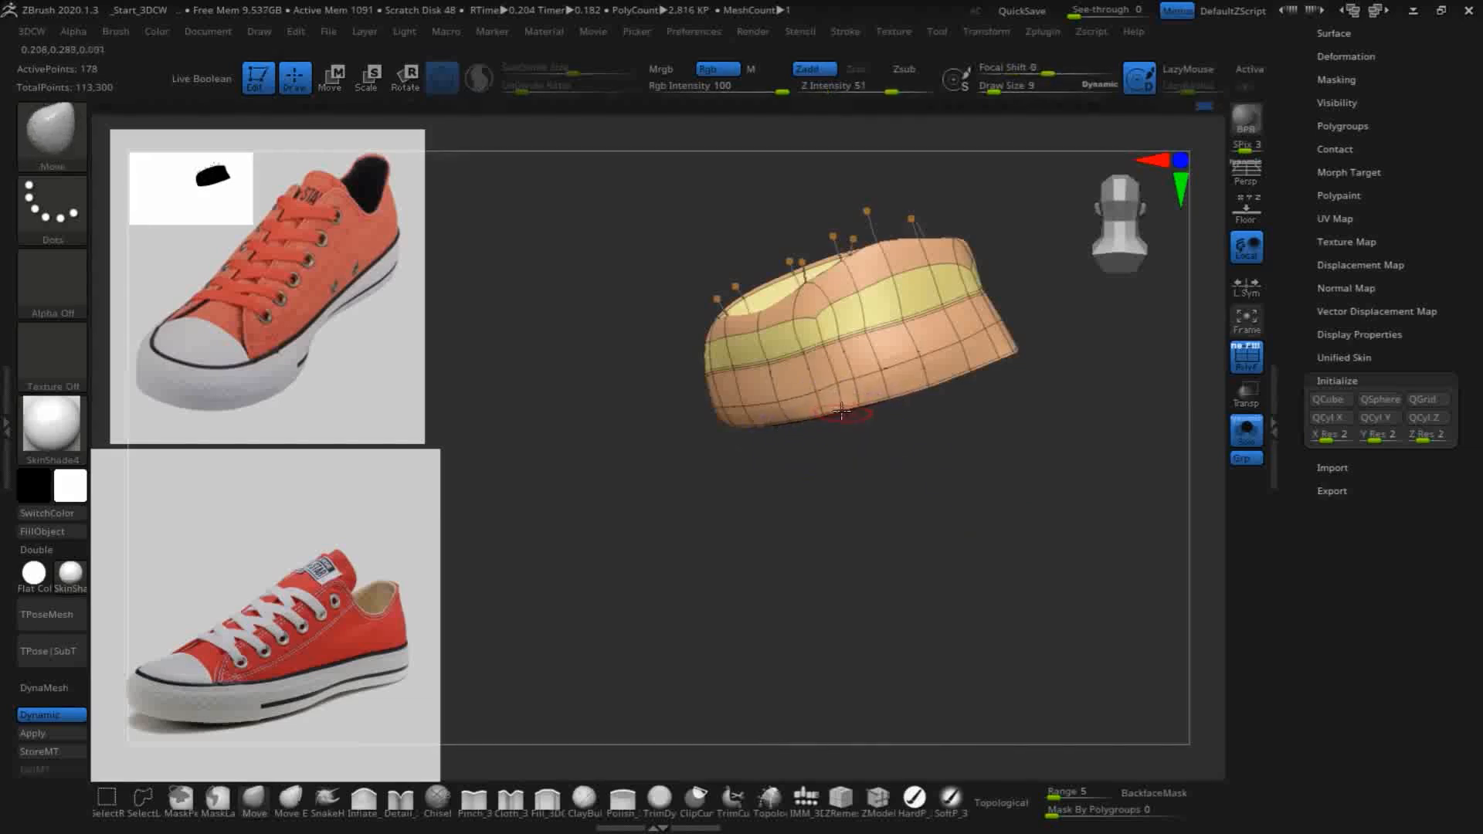
left_click_drag(875, 458, 904, 543)
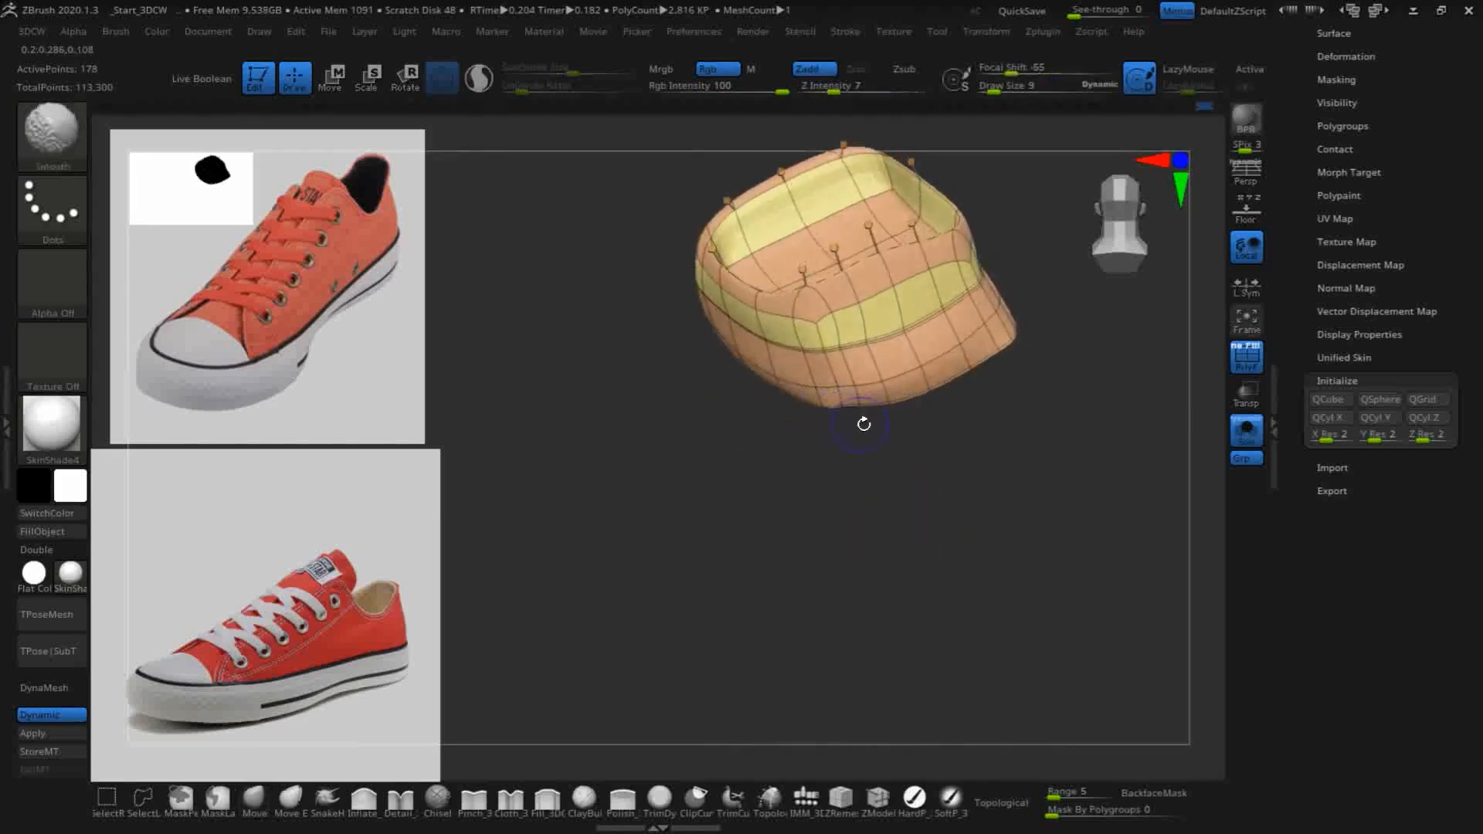
mouse_move(1014, 347)
left_mouse_down()
mouse_move(947, 549)
mouse_move(1020, 308)
mouse_move(1007, 338)
left_mouse_up()
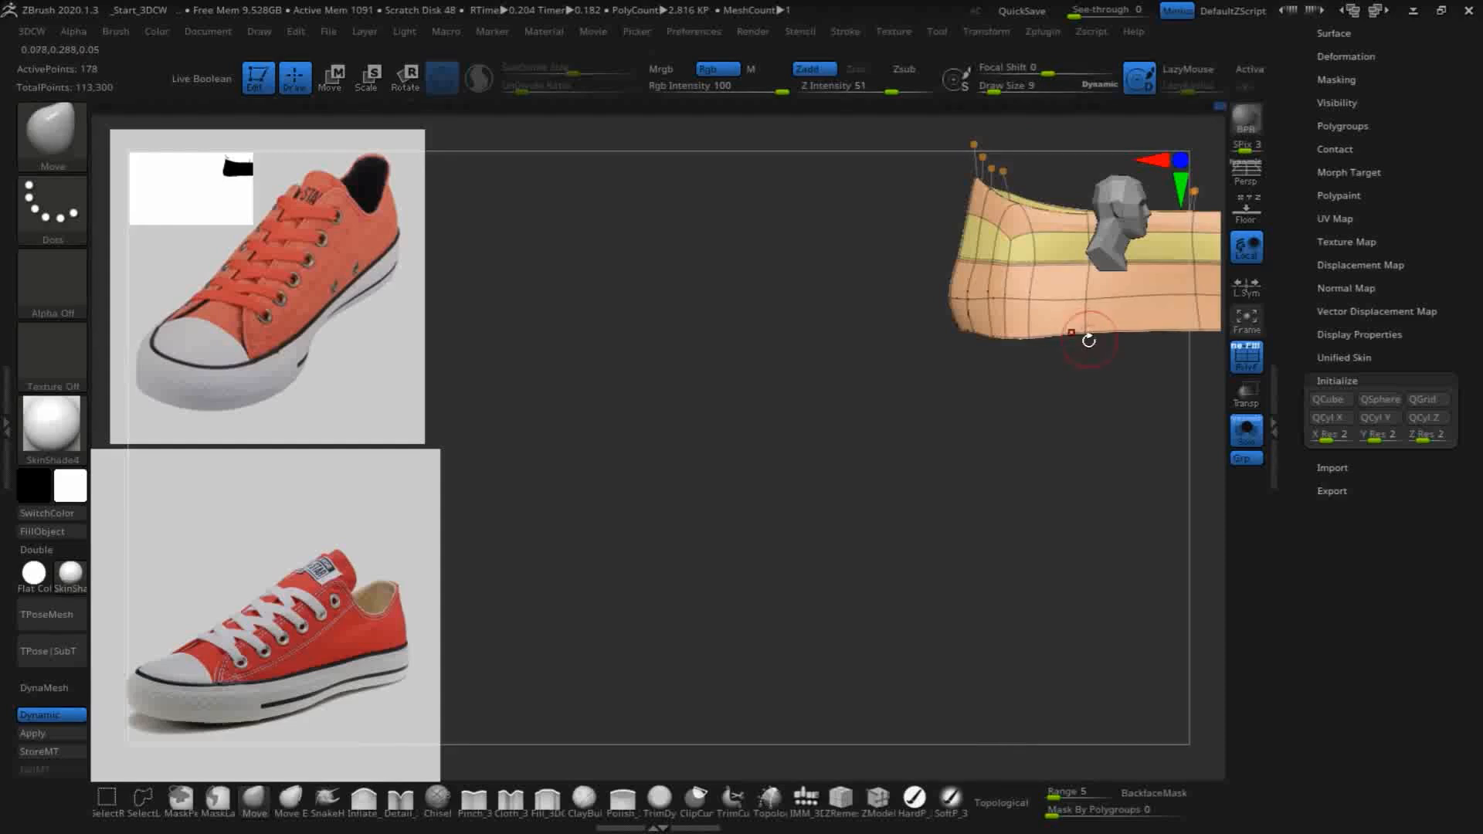
- Lower the vertices along the sole's bottom edge from heel to toe on one side with the Move brush
left_click_drag(910, 441, 750, 492, "alt")
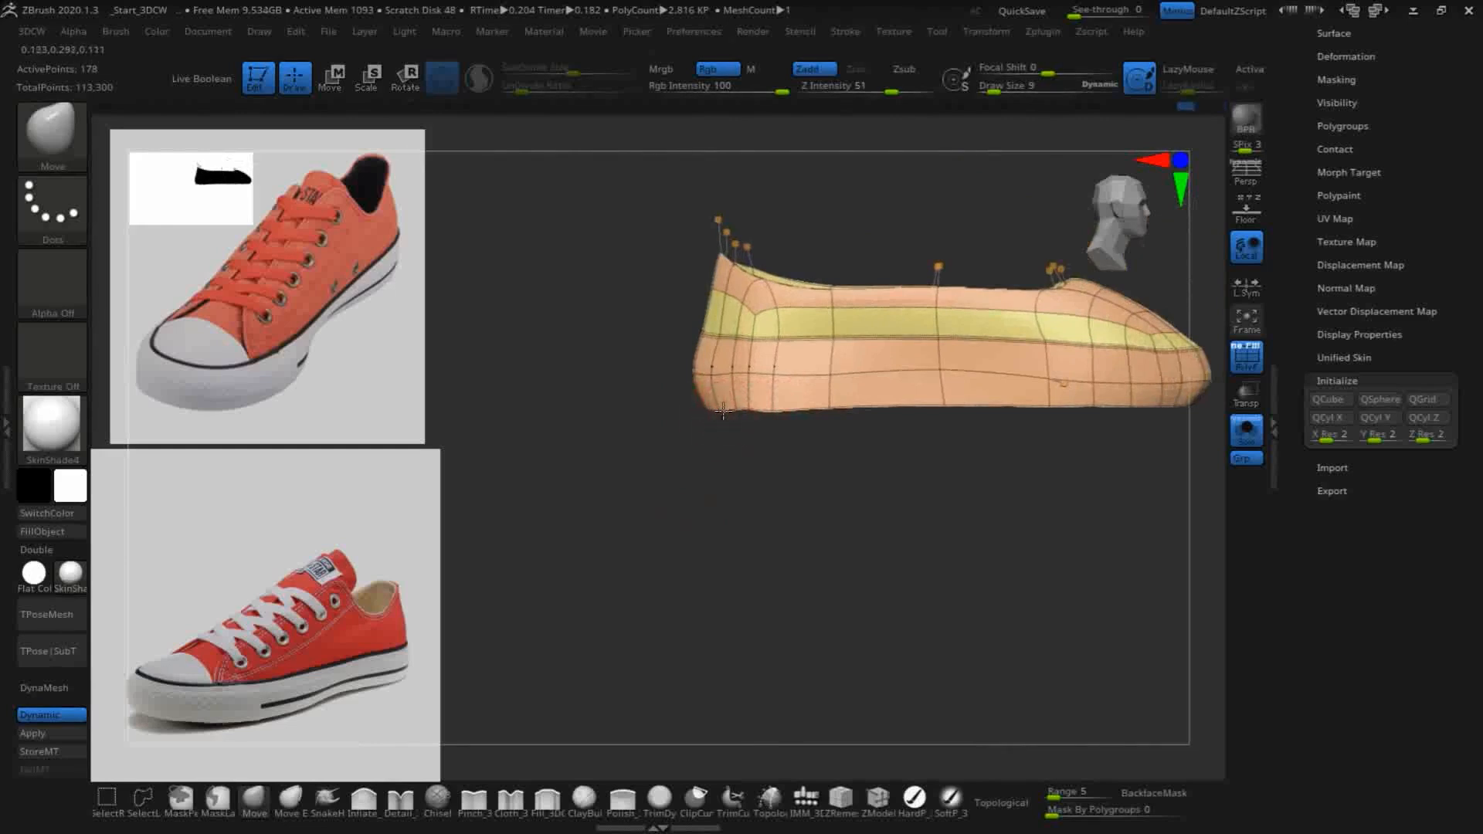
left_click_drag(827, 408, 831, 412)
left_click_drag(933, 406, 936, 414)
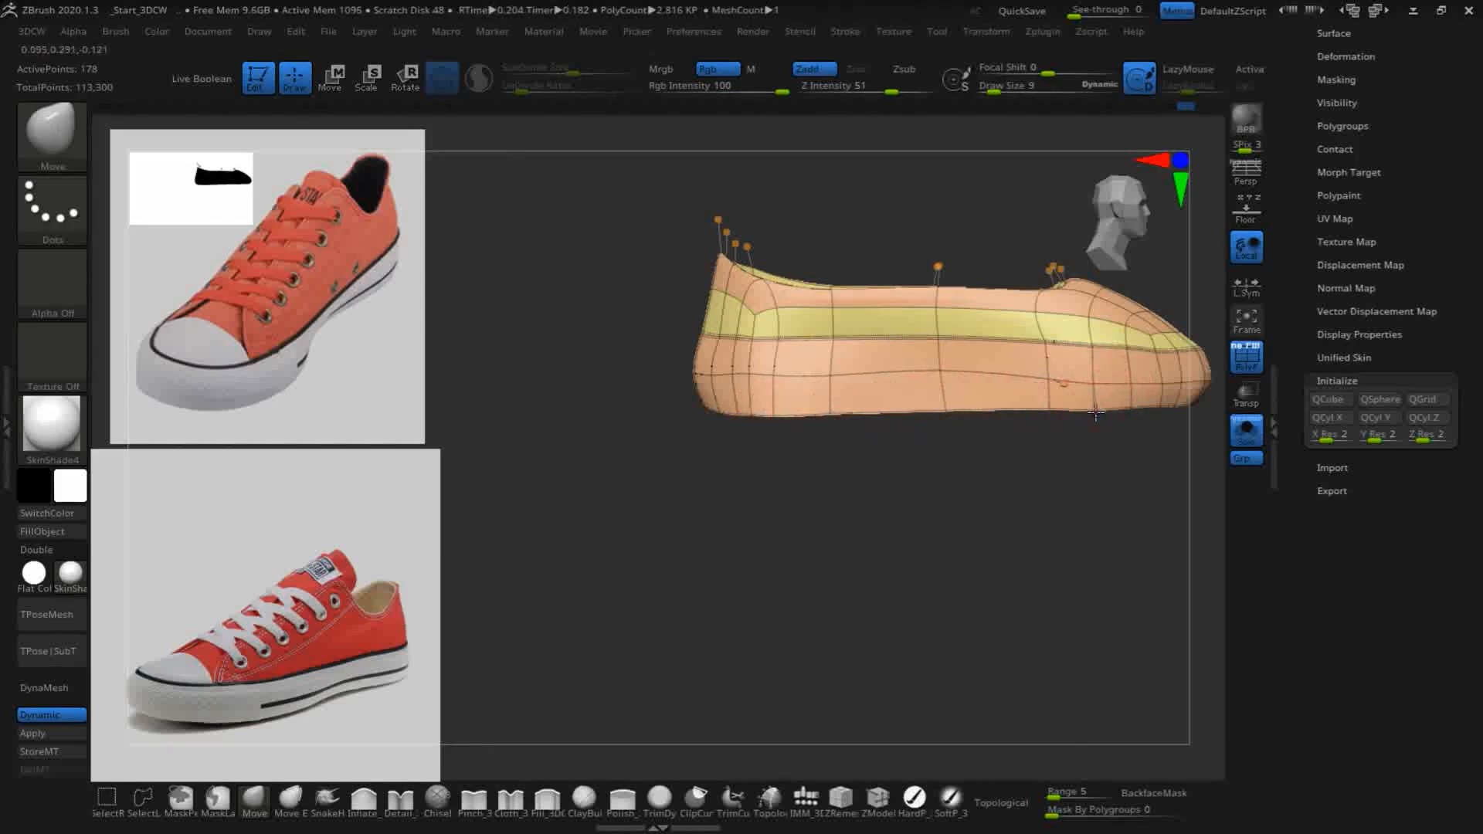
mouse_move(1198, 397)
left_mouse_down()
mouse_move(1073, 530)
mouse_move(877, 520)
mouse_move(1006, 497)
mouse_move(1012, 298)
left_mouse_up()
left_click_drag(897, 485, 564, 483, "alt")
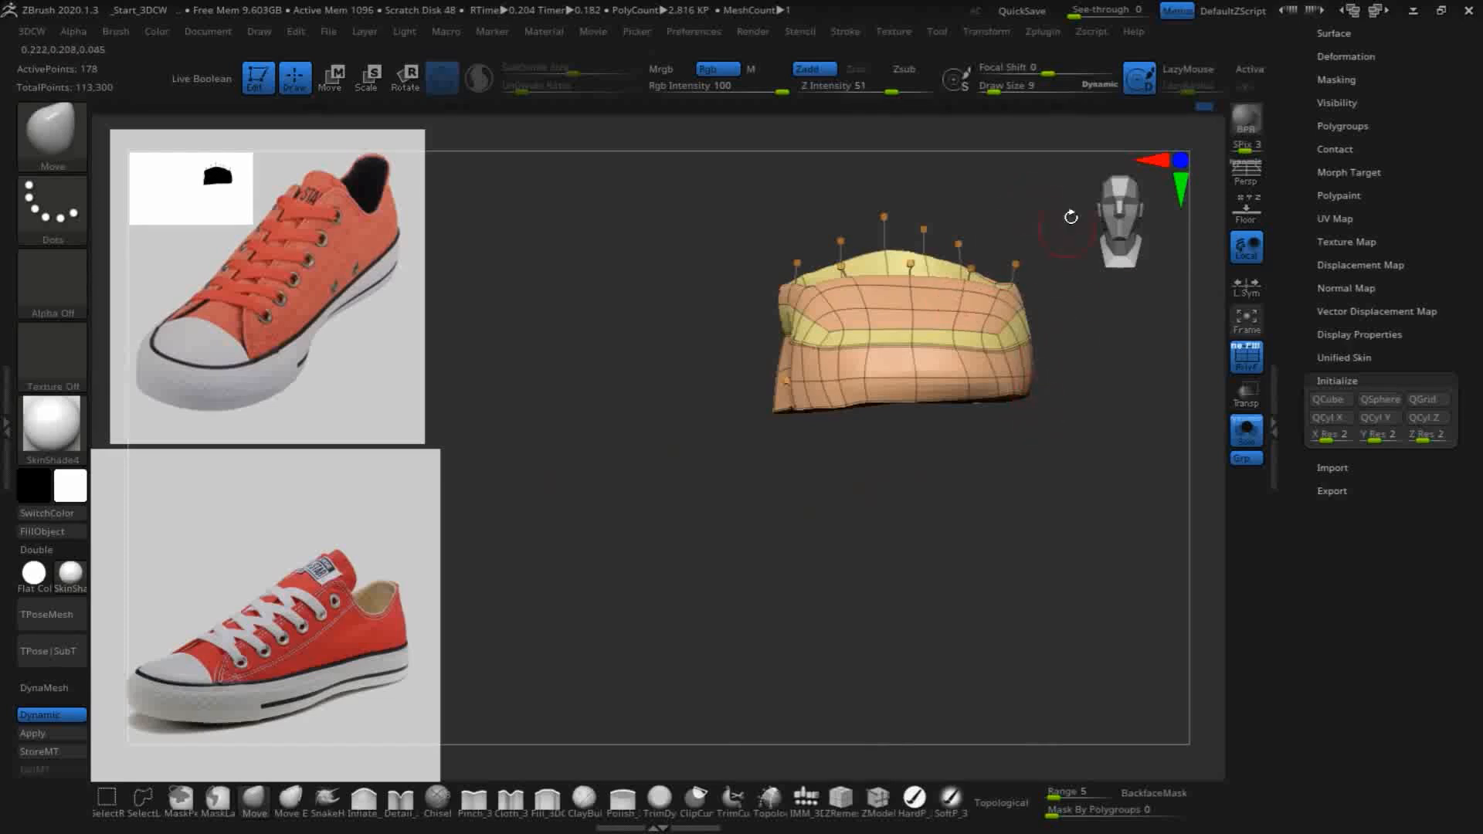
- Level the bottom edge of the toe with the Move brush, pulling its front and corner vertices into line
left_click_drag(1086, 147, 1059, 150, "alt")
mouse_move(876, 441)
left_mouse_down("alt")
mouse_move(884, 335)
mouse_move(894, 593)
left_mouse_up("alt")
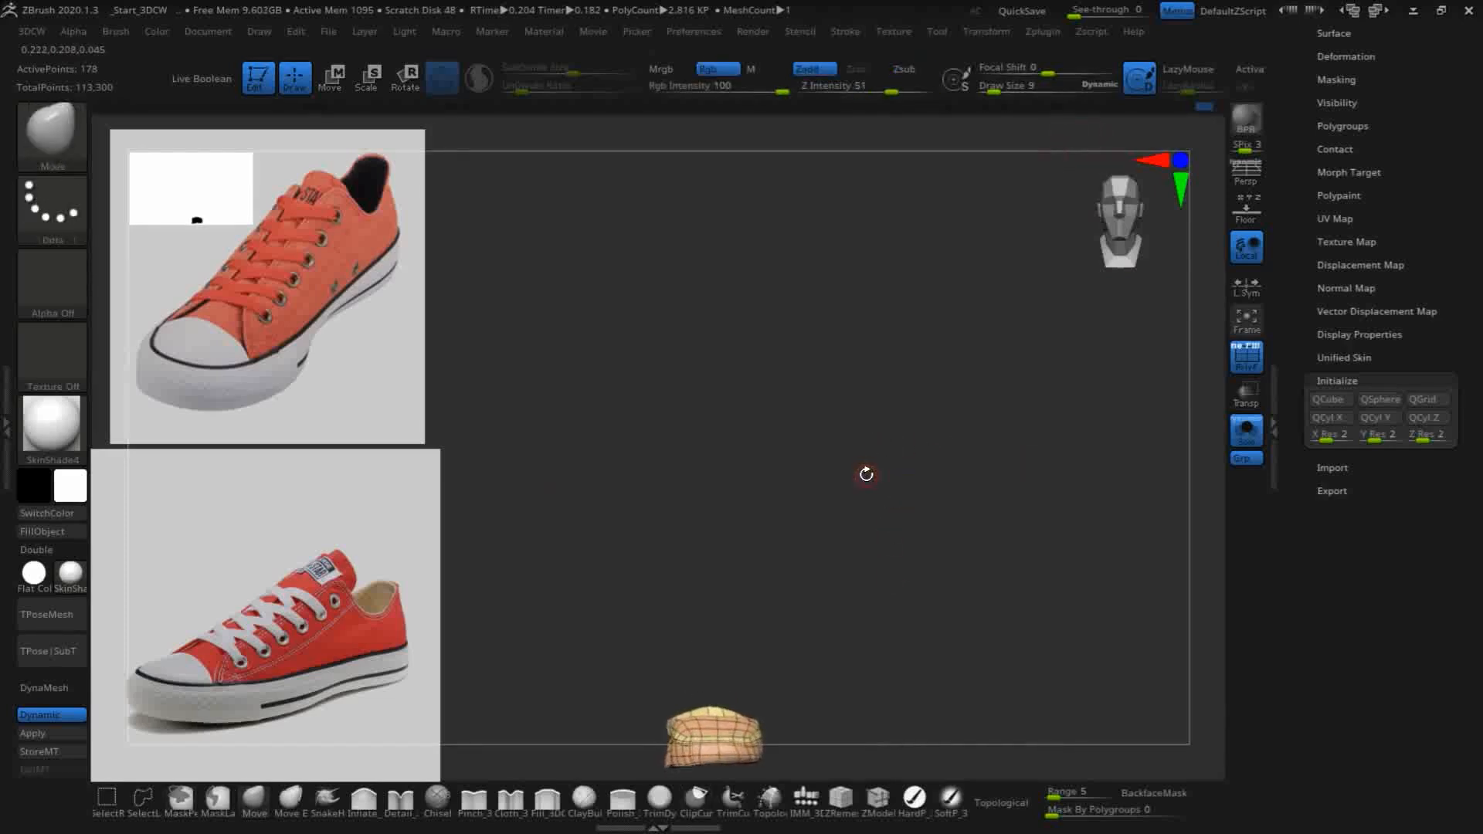
key("f")
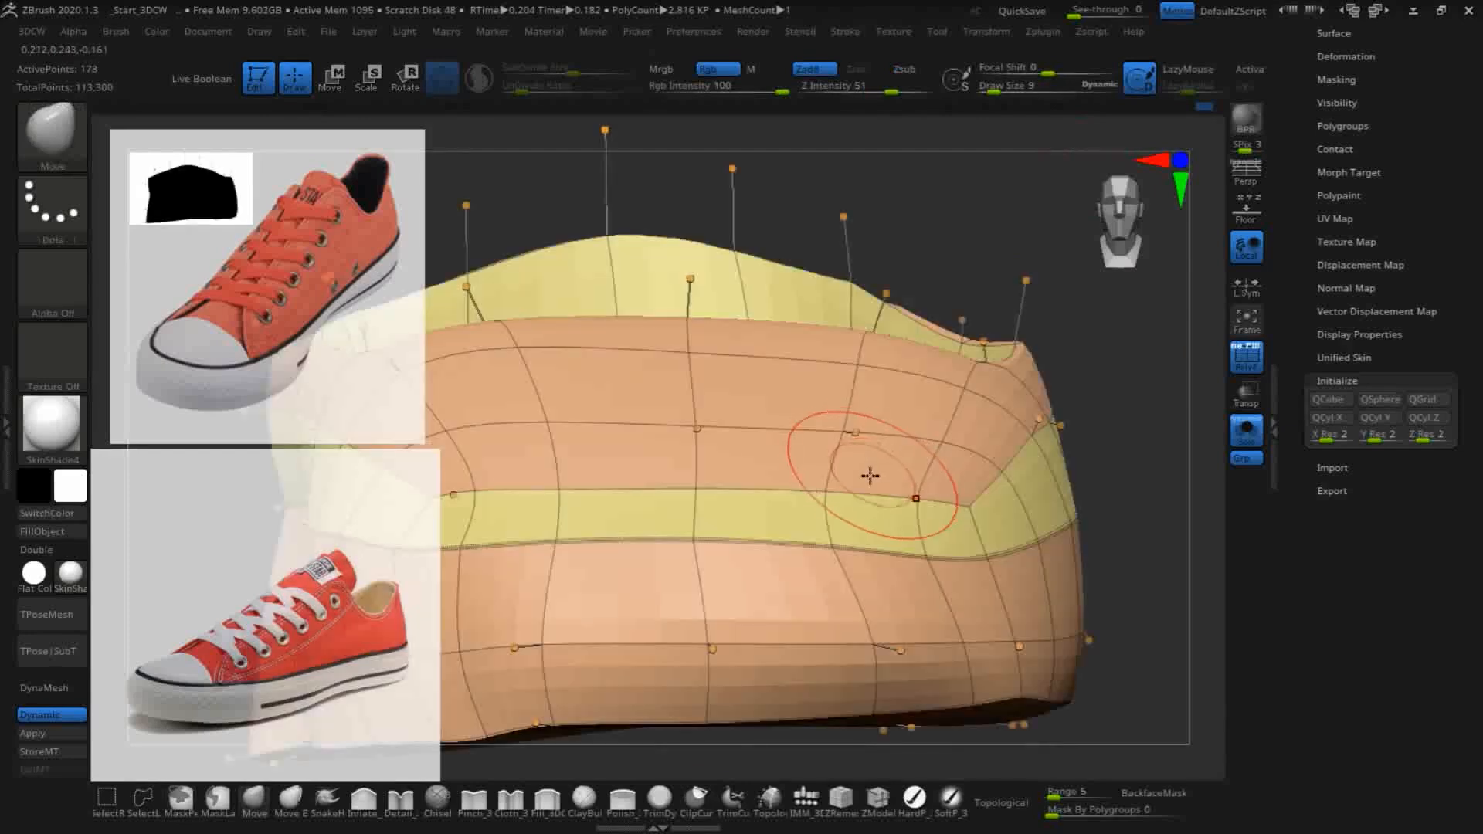
left_click_drag(1123, 374, 1076, 252, "alt")
left_click_drag(1055, 455, 1152, 448, "alt")
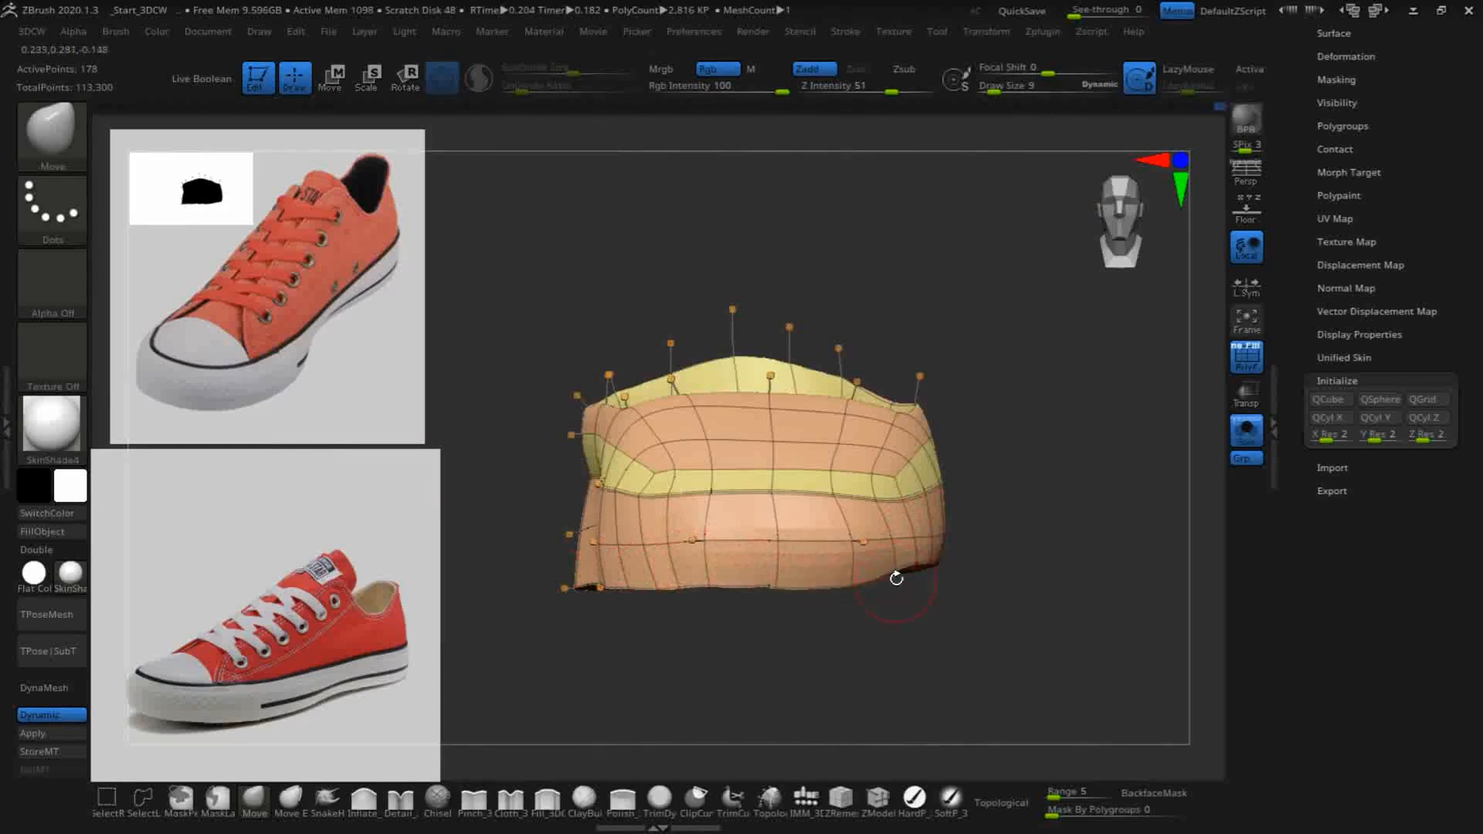
left_click_drag(945, 571, 870, 605)
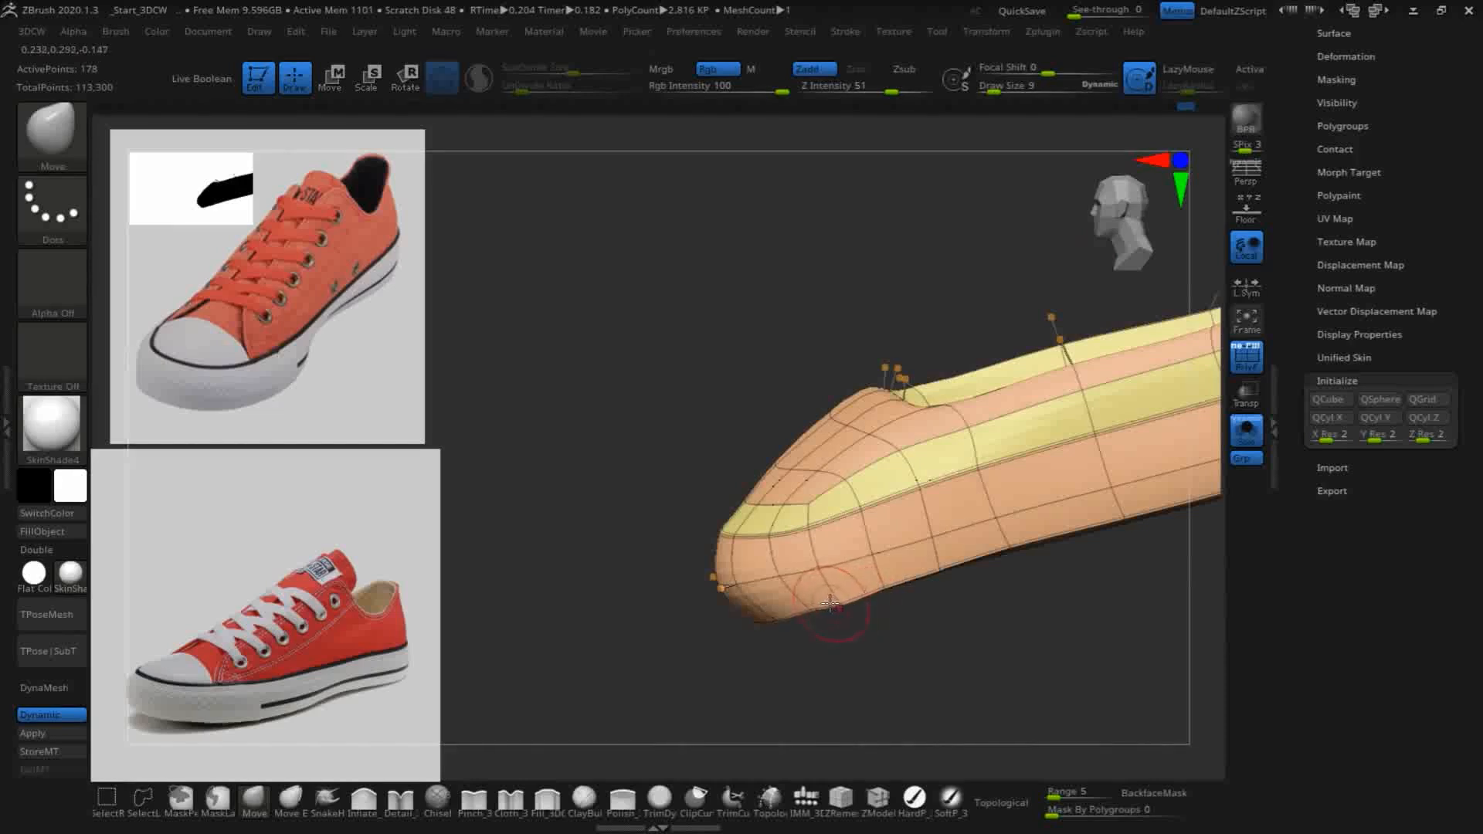
left_click_drag(732, 636, 768, 666)
left_click_drag(983, 649, 758, 649)
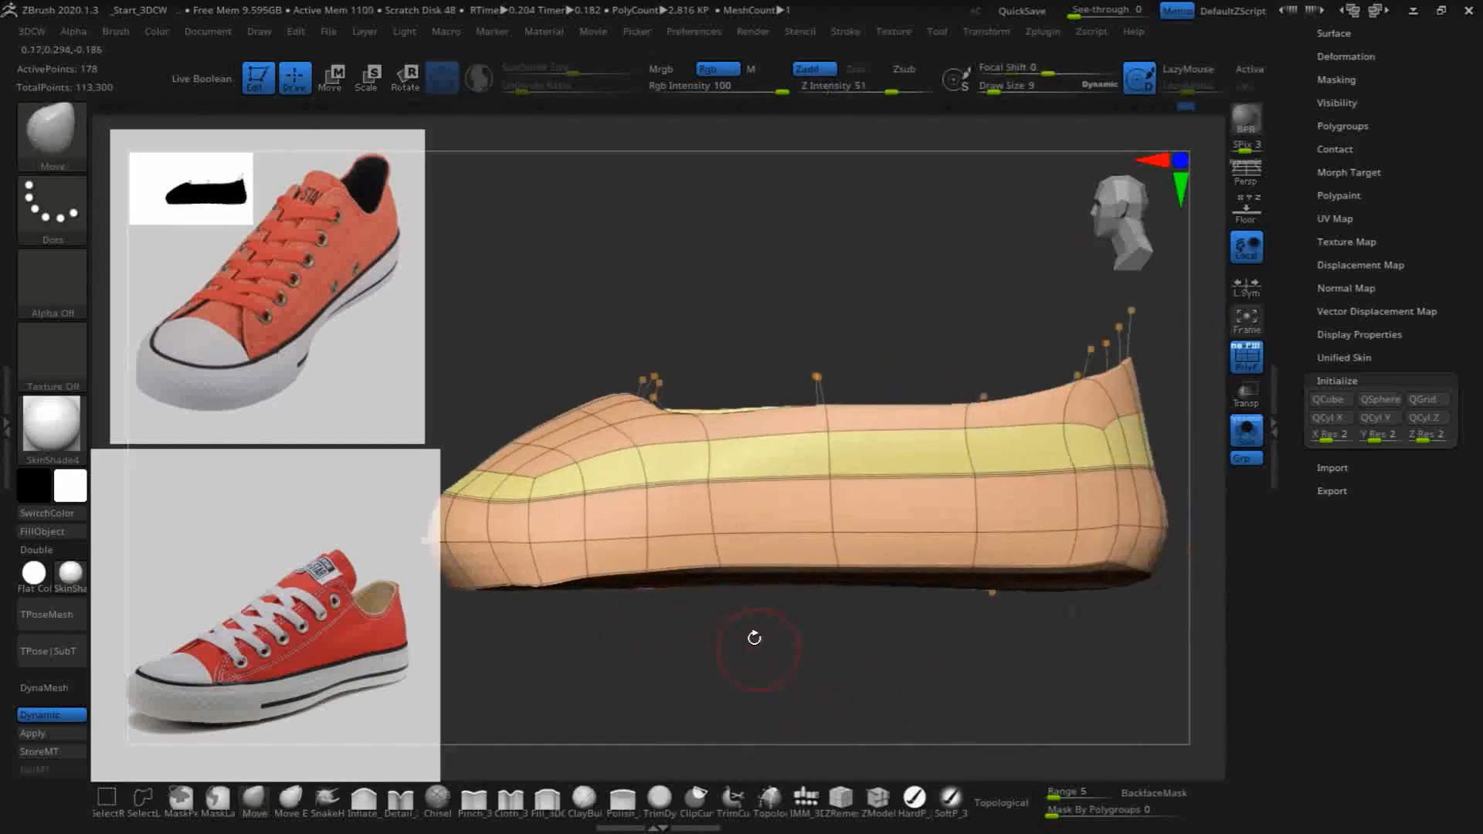
- Pull the bottom-edge vertices on the opposite side of the sole down to straighten it through to the heel
mouse_move(722, 576)
left_mouse_down()
mouse_move(722, 592)
mouse_move(545, 588)
left_mouse_up()
left_click_drag(825, 573, 829, 593)
left_click_drag(974, 573, 973, 592)
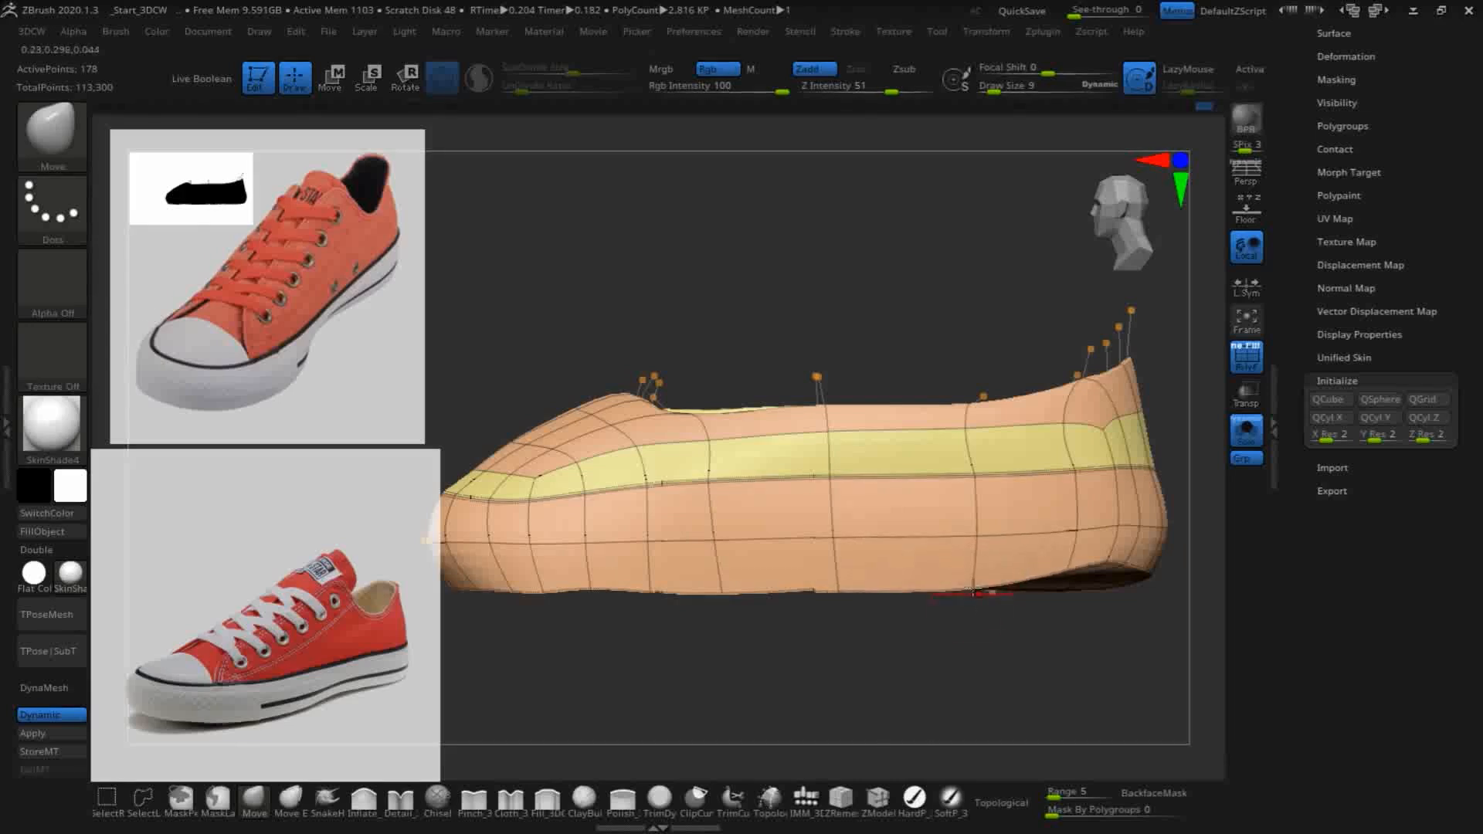
mouse_move(1084, 572)
left_mouse_down()
mouse_move(1083, 590)
mouse_move(1130, 574)
mouse_move(1116, 589)
left_mouse_up()
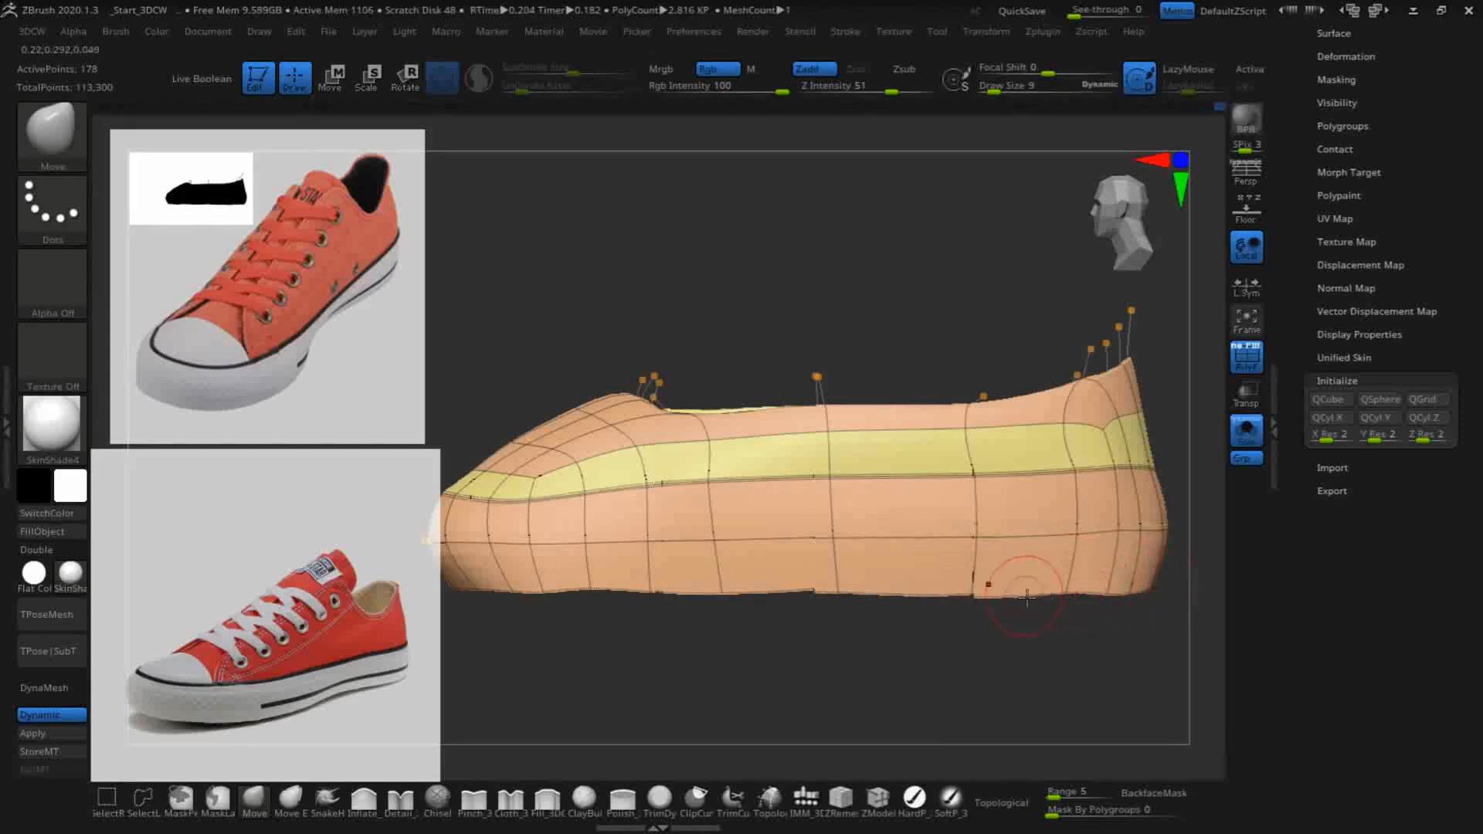
- Flatten the underside of the sole in side view with a straight ClipCurve cut along its bottom edge
left_click_drag(845, 724, 881, 695)
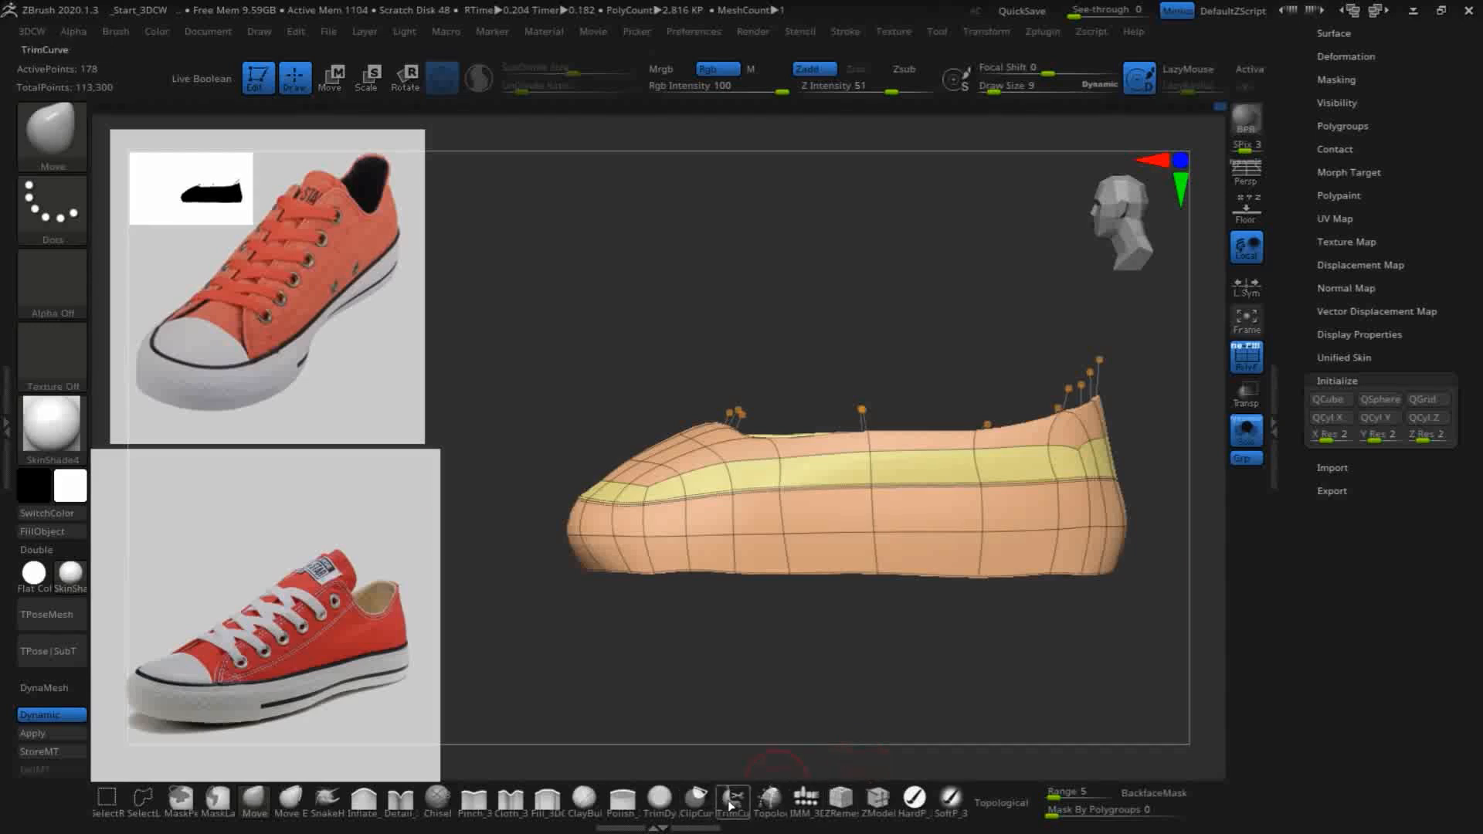
left_click(705, 796)
left_click(659, 811)
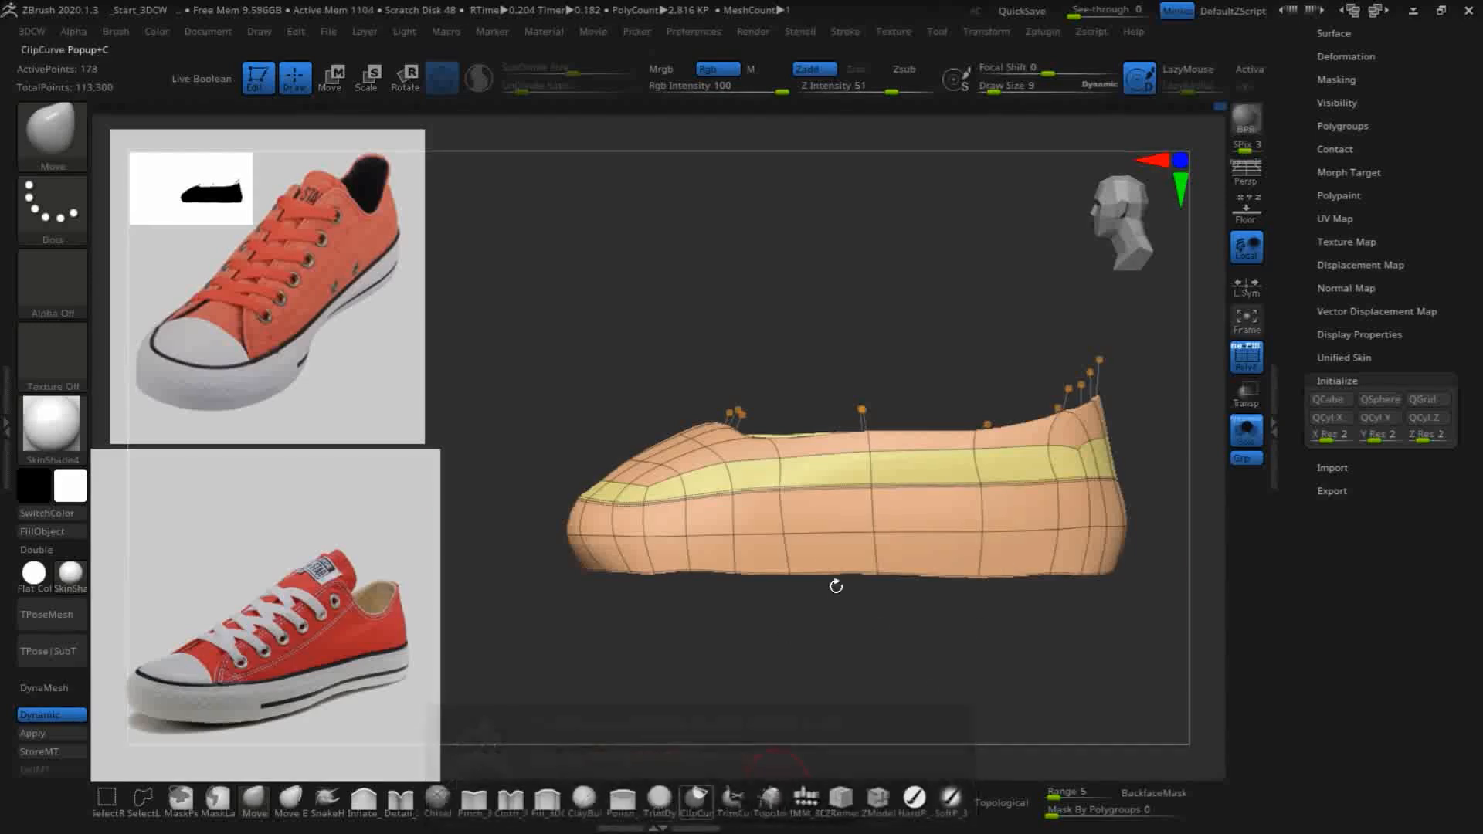
left_click_drag(1154, 572, 425, 584, "ctrl+shift")
mouse_move(879, 719)
left_mouse_down()
mouse_move(889, 587)
mouse_move(873, 599)
left_mouse_up()
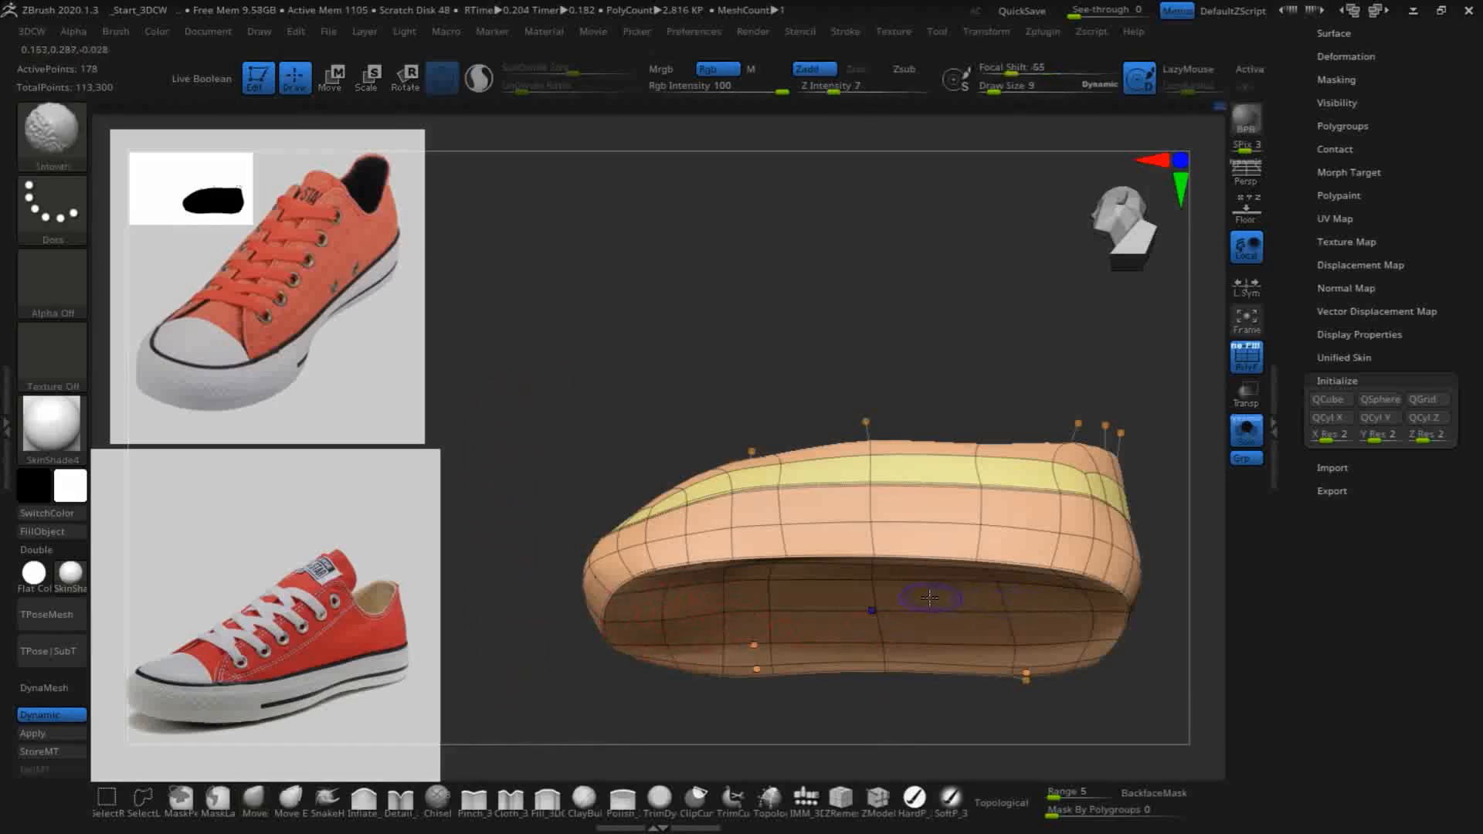
- Swell the underside of the sole with the Inflate brush at draw size 22, stroking across its whole surface
left_click_drag(730, 471, 800, 409)
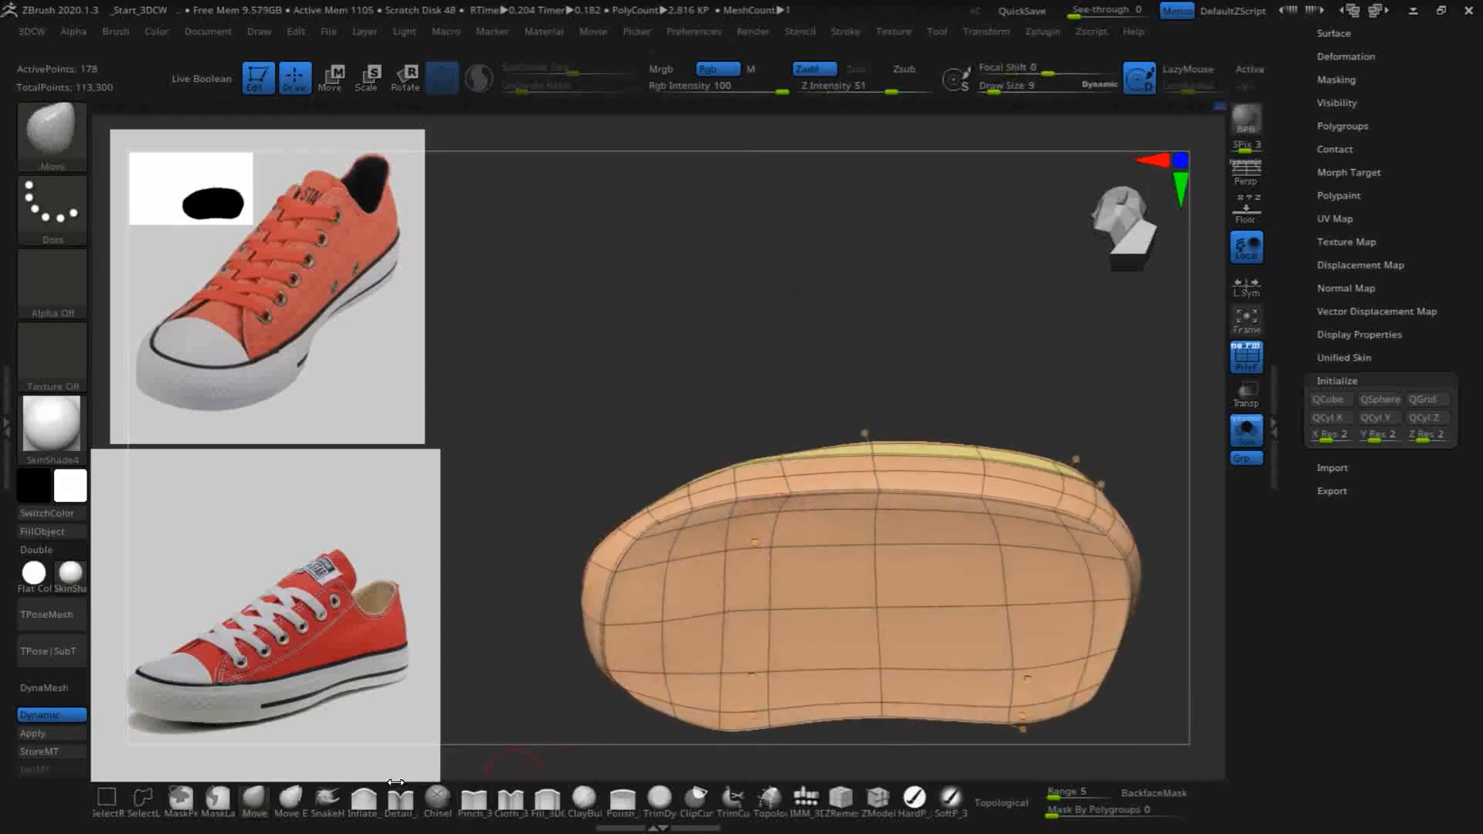
left_click(364, 799)
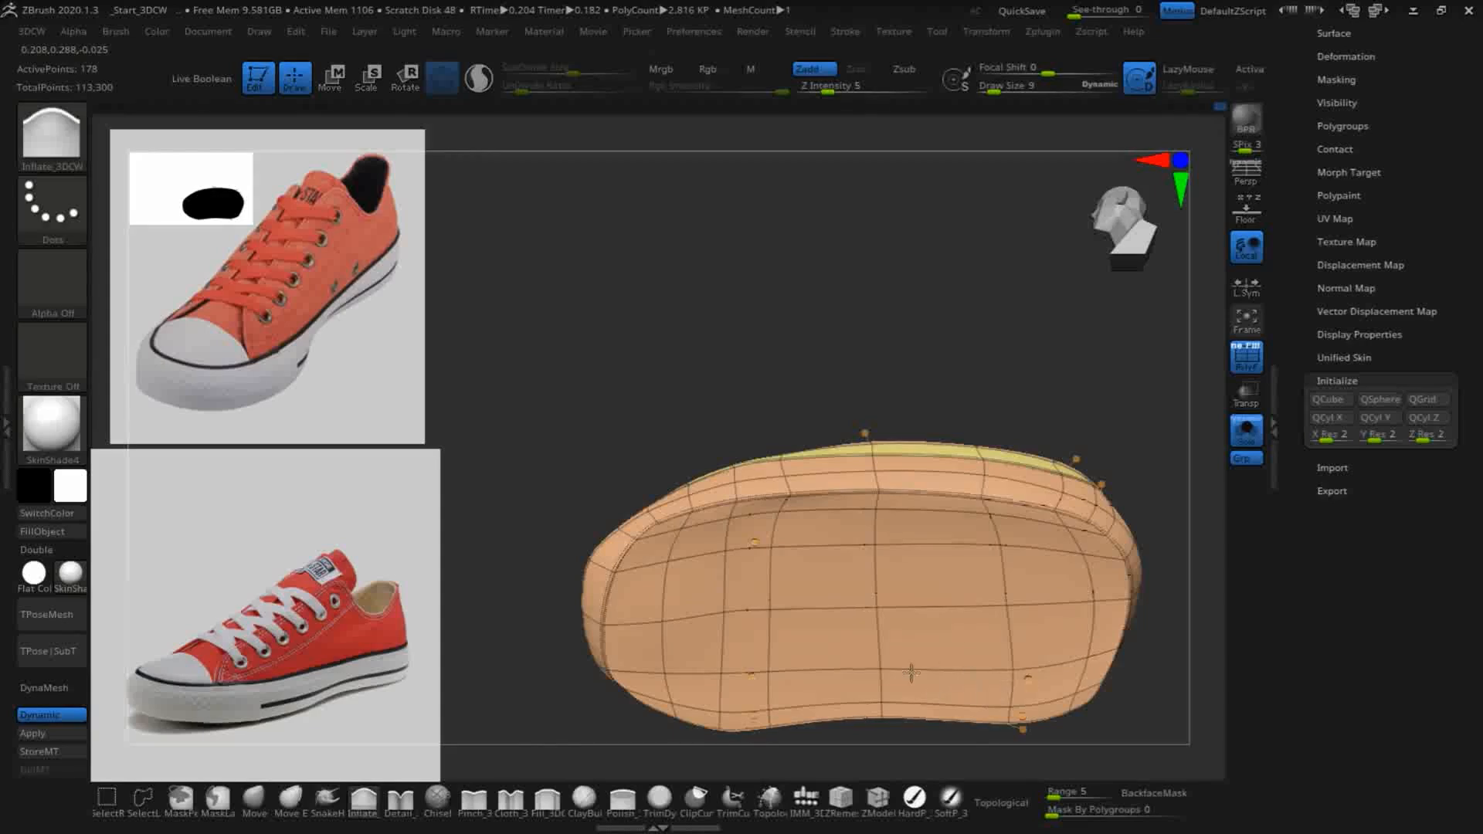
left_click_drag(796, 333, 944, 589)
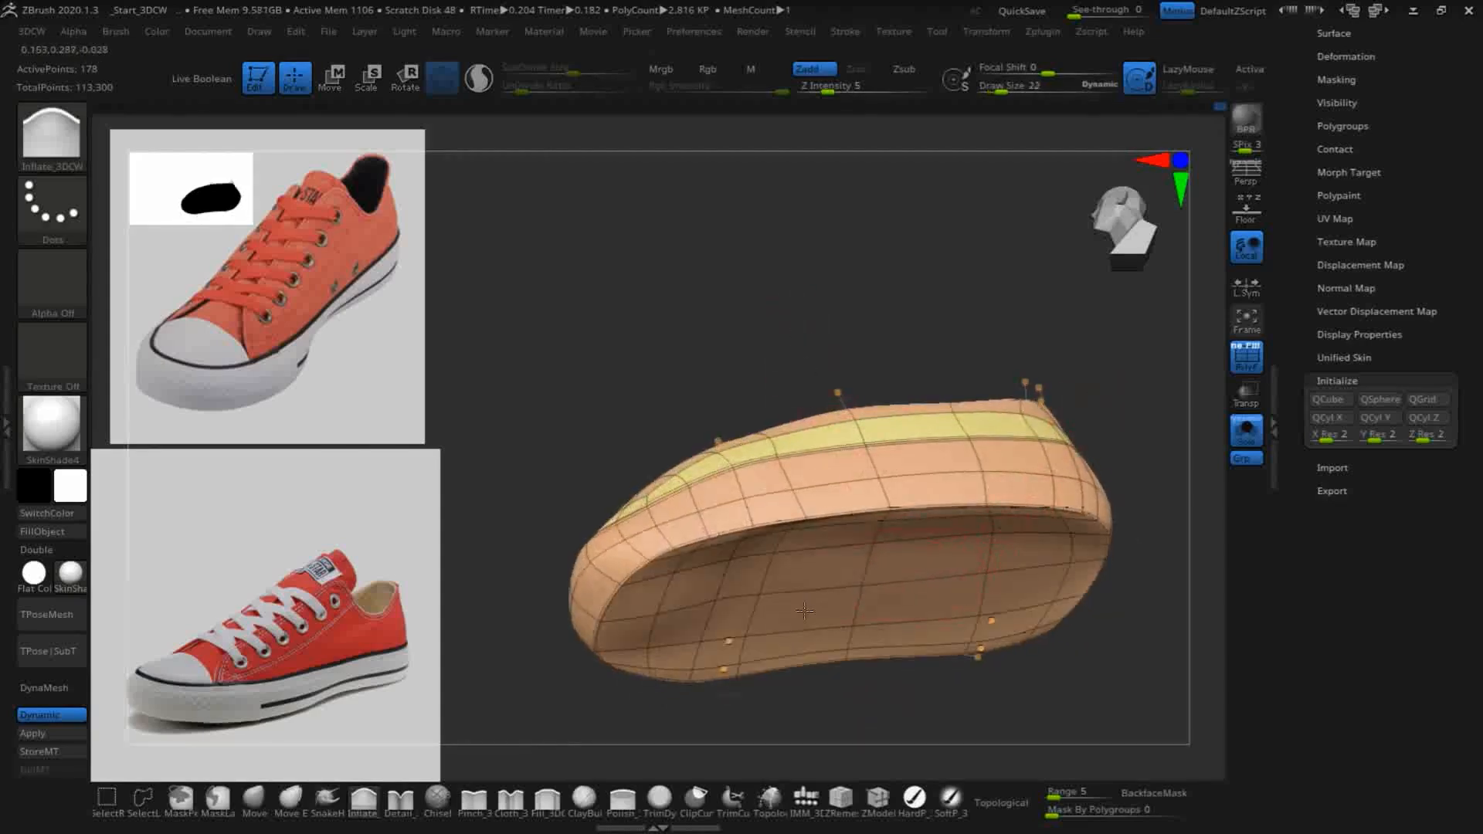
left_click_drag(802, 592, 732, 652)
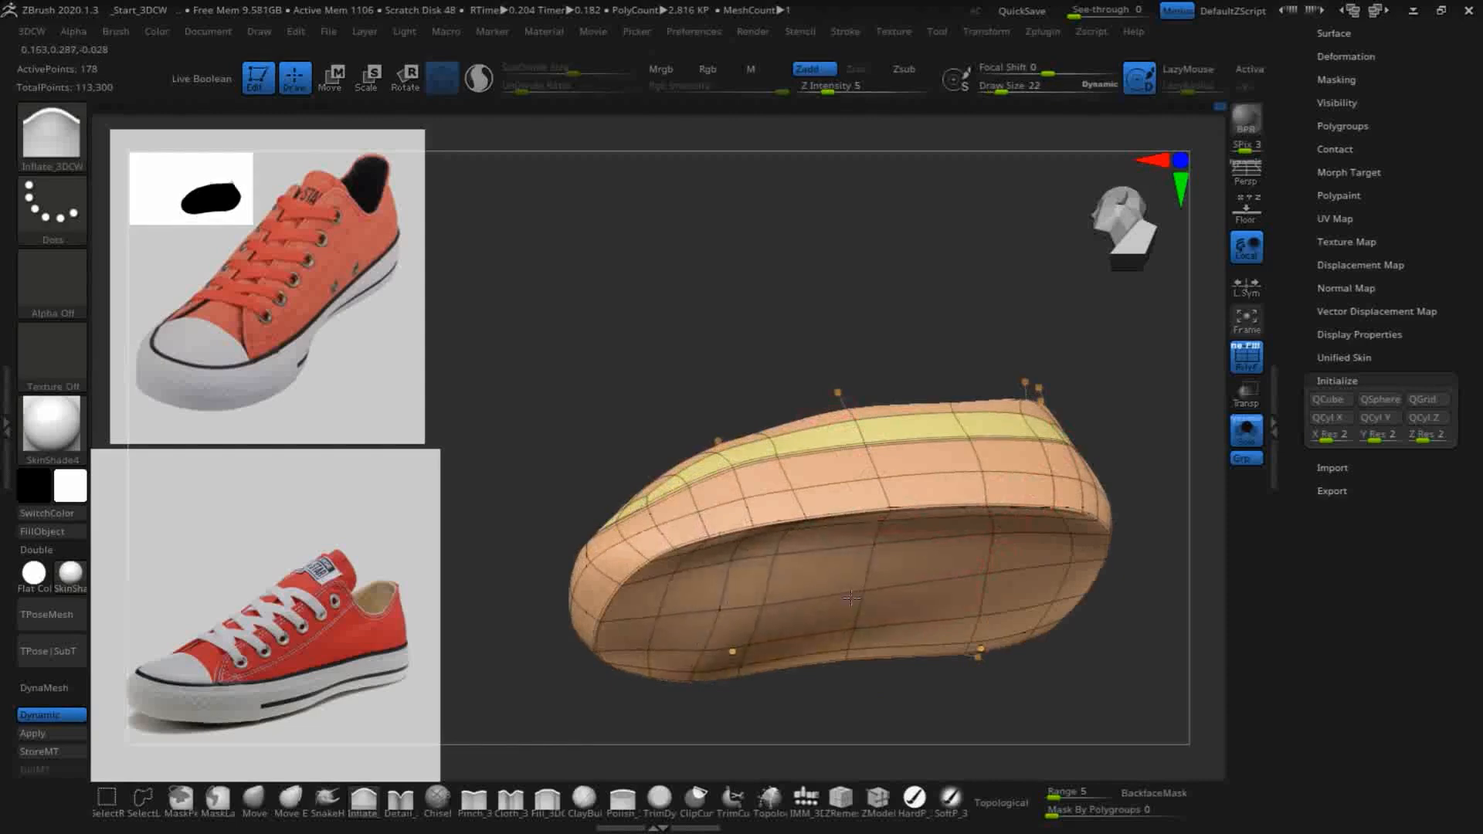
left_click_drag(916, 601, 840, 632)
left_click_drag(806, 551, 713, 581)
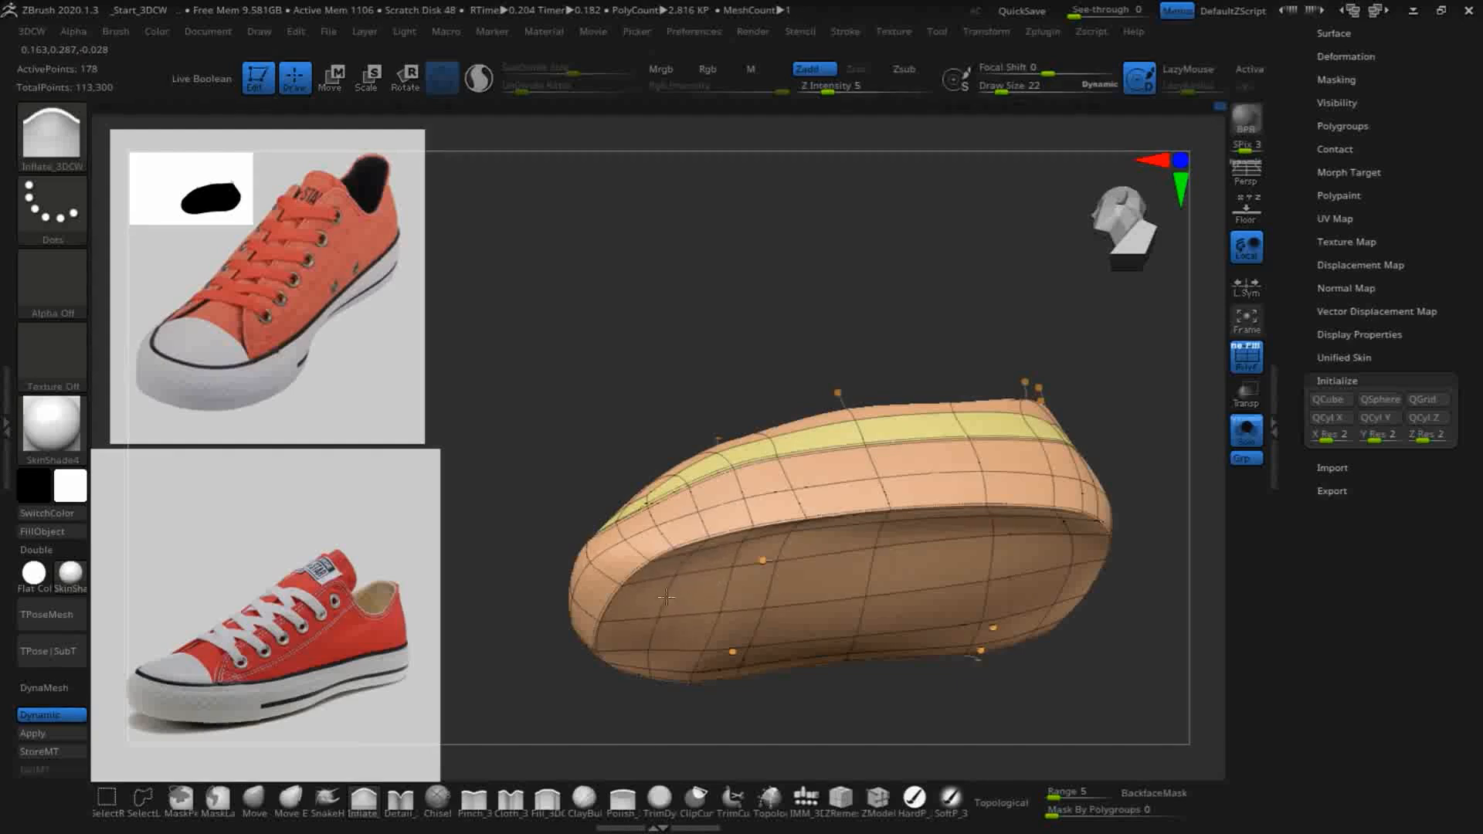
mouse_move(1052, 562)
left_mouse_down()
mouse_move(1039, 618)
mouse_move(661, 645)
left_mouse_up()
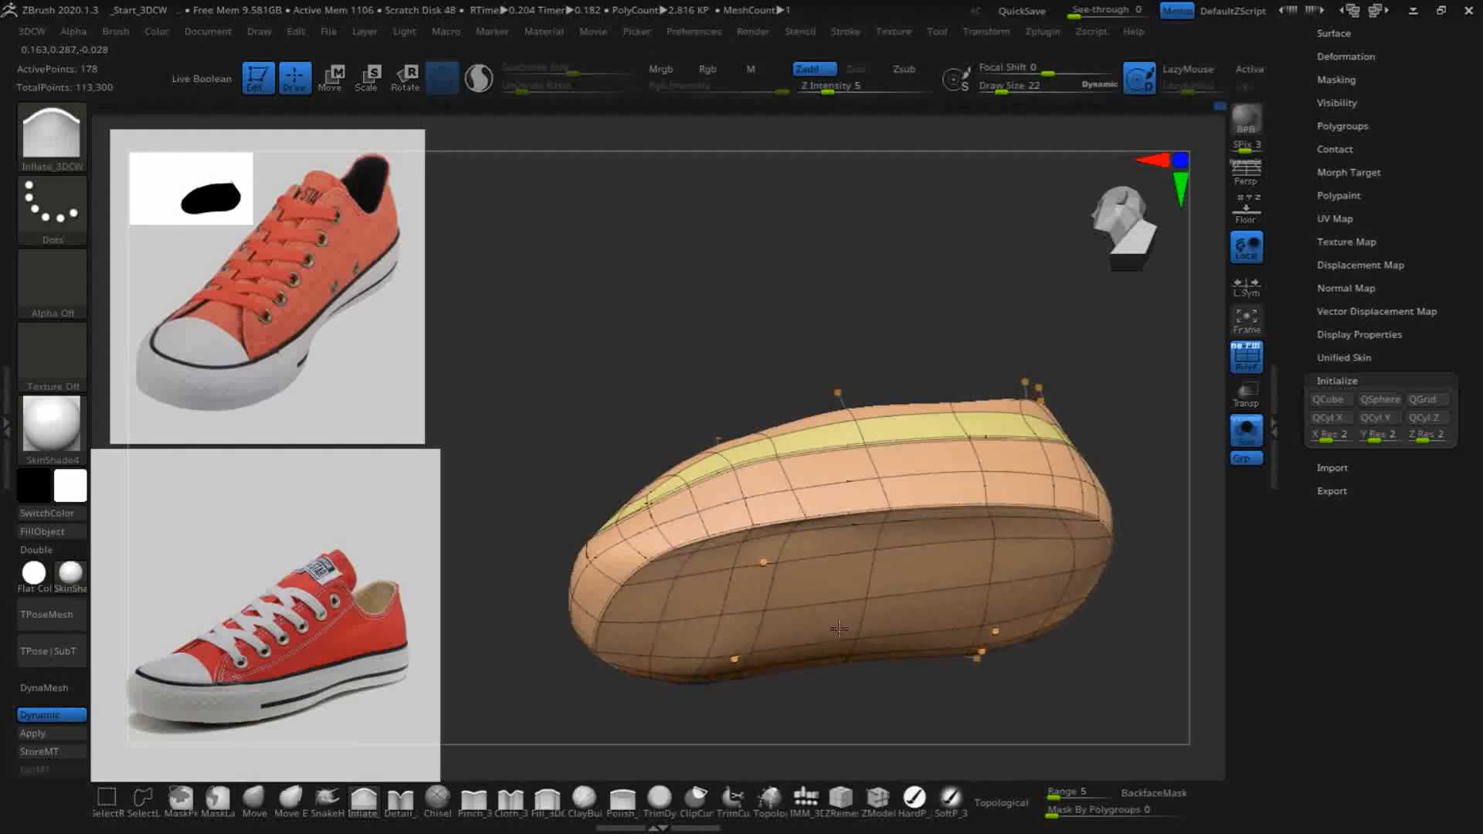
left_click_drag(837, 624, 867, 635)
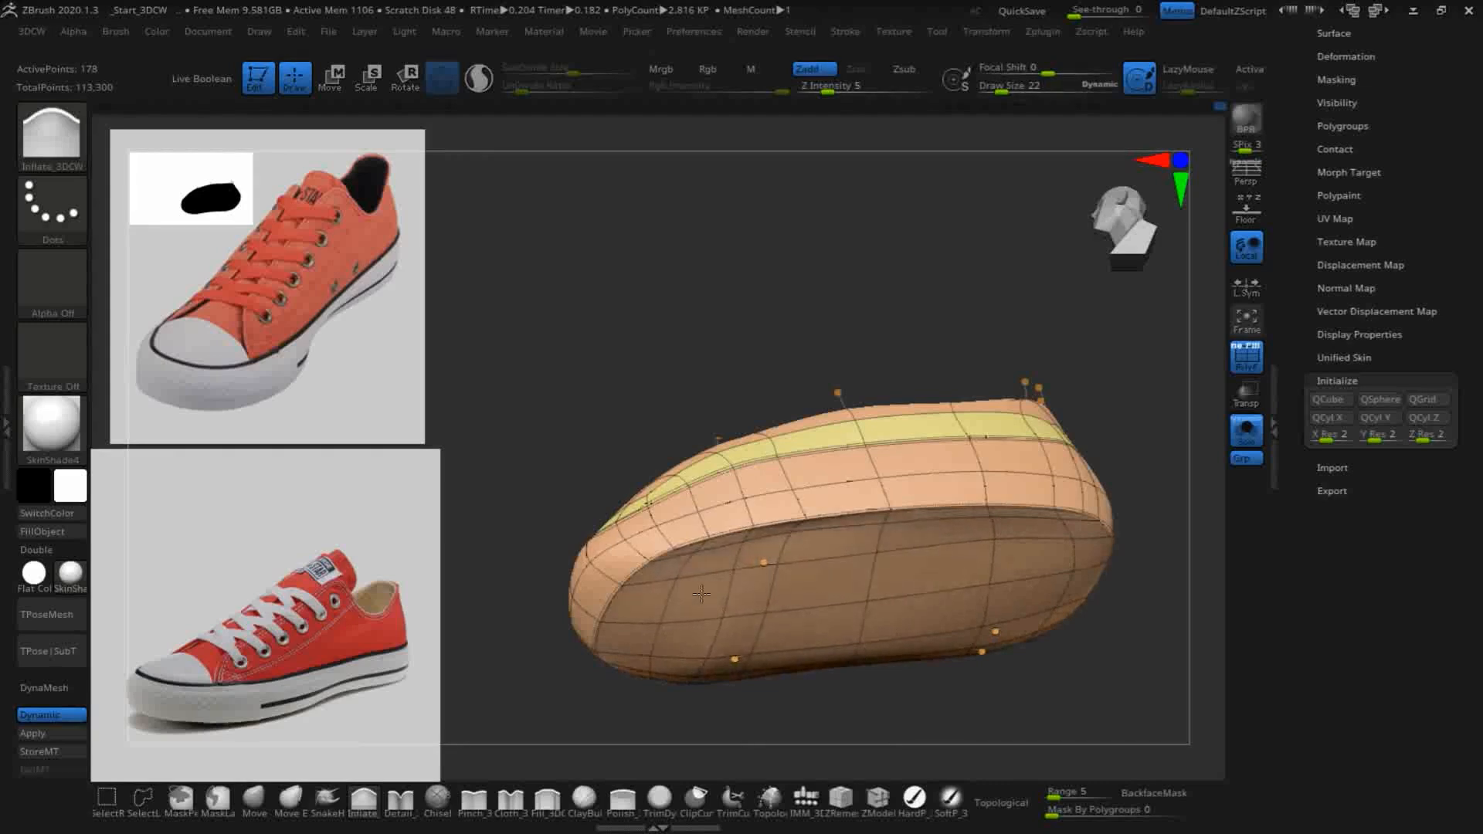
left_click_drag(865, 749, 1086, 679)
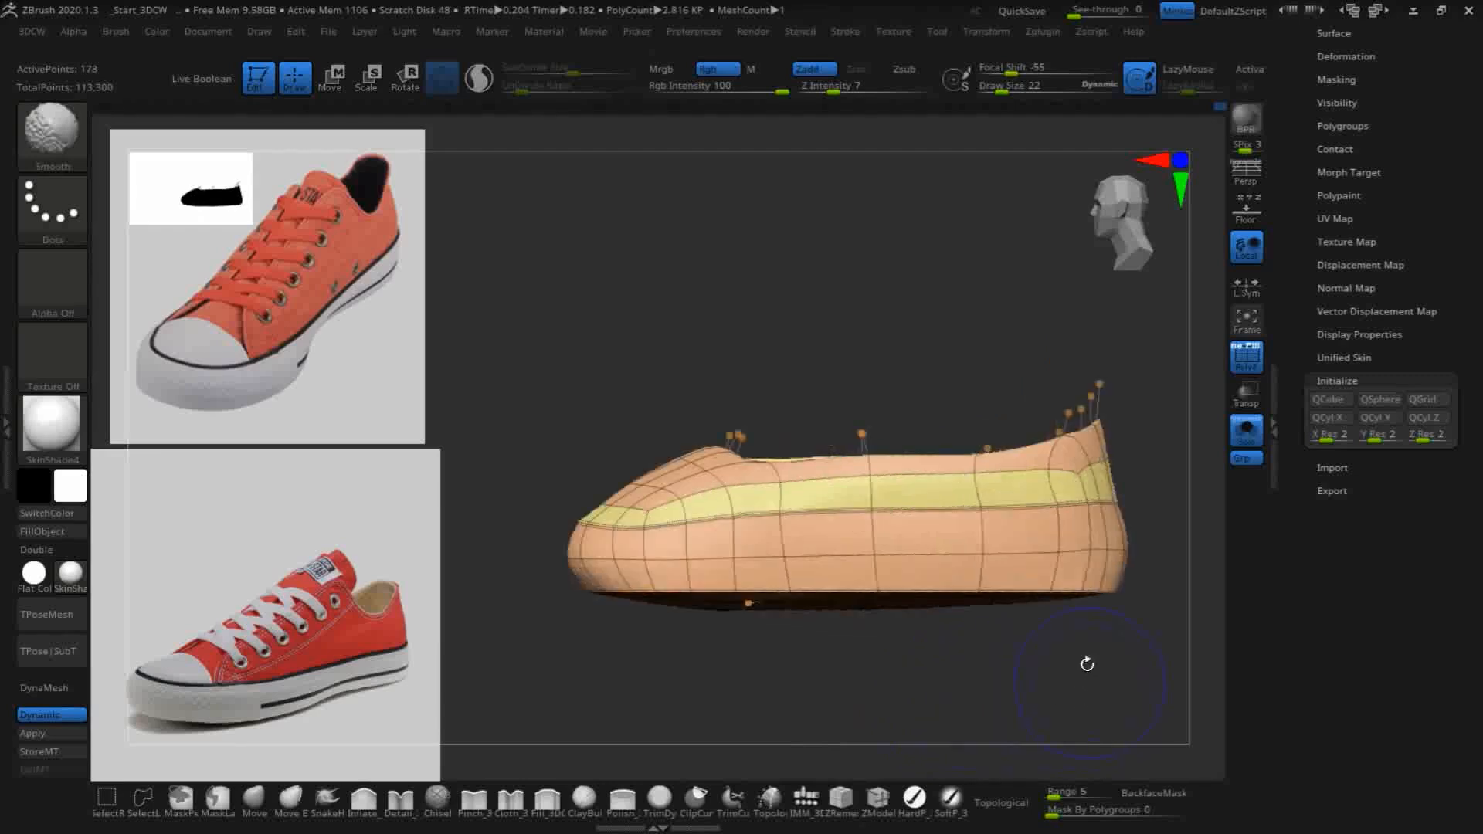
- Recut the sole's underside flat in side view with a straight ClipCurve line spanning from heel to toe
left_click(695, 800)
left_click(653, 811)
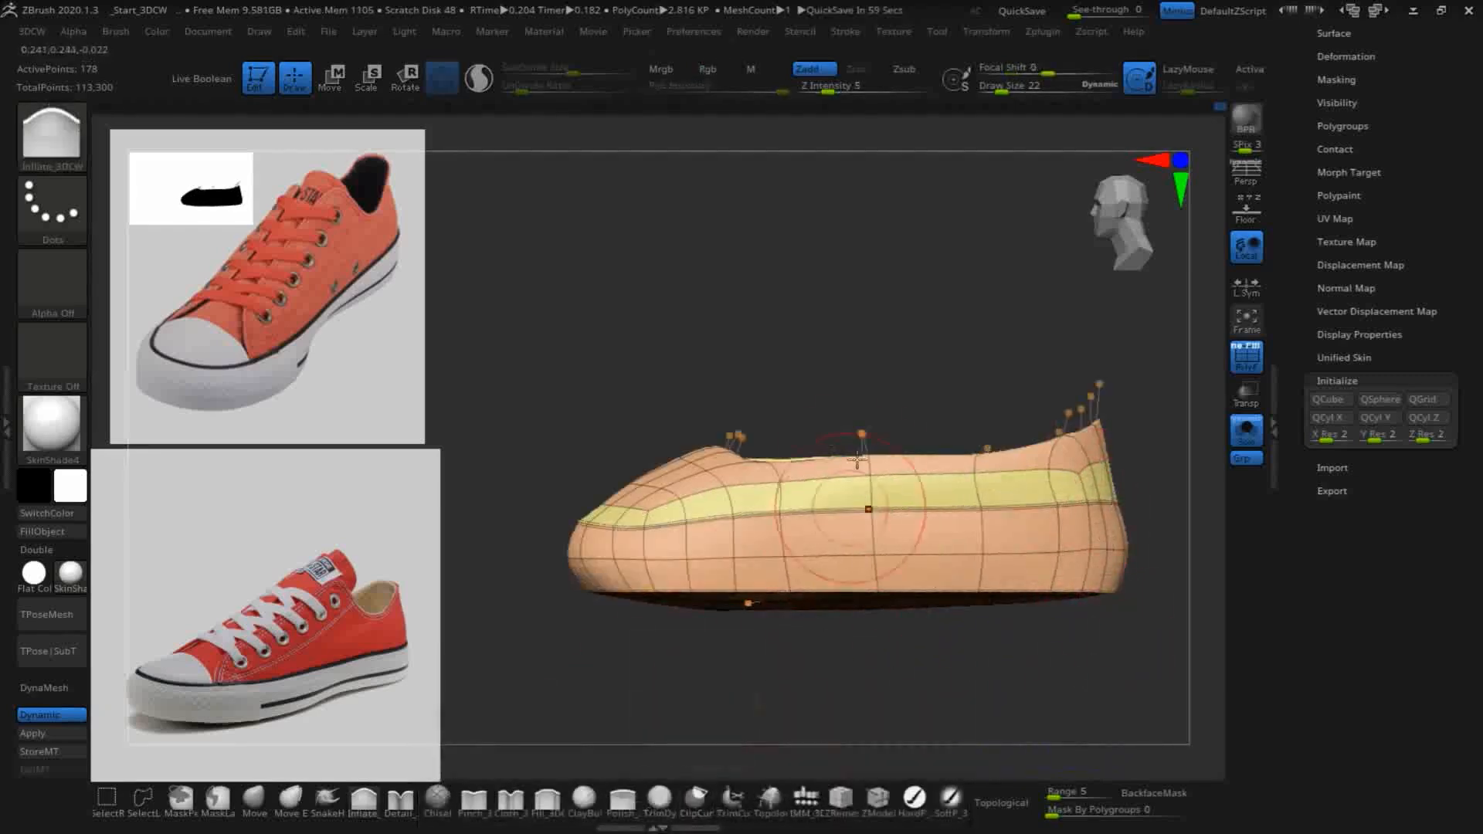
left_click_drag(1157, 584, 394, 589, "ctrl+shift")
mouse_move(807, 745)
left_mouse_down()
mouse_move(874, 688)
mouse_move(808, 640)
mouse_move(900, 699)
mouse_move(915, 677)
mouse_move(817, 665)
mouse_move(800, 644)
mouse_move(797, 661)
mouse_move(842, 614)
mouse_move(781, 665)
mouse_move(781, 652)
mouse_move(735, 656)
mouse_move(720, 685)
mouse_move(747, 667)
mouse_move(850, 433)
mouse_move(901, 609)
mouse_move(930, 328)
left_mouse_up()
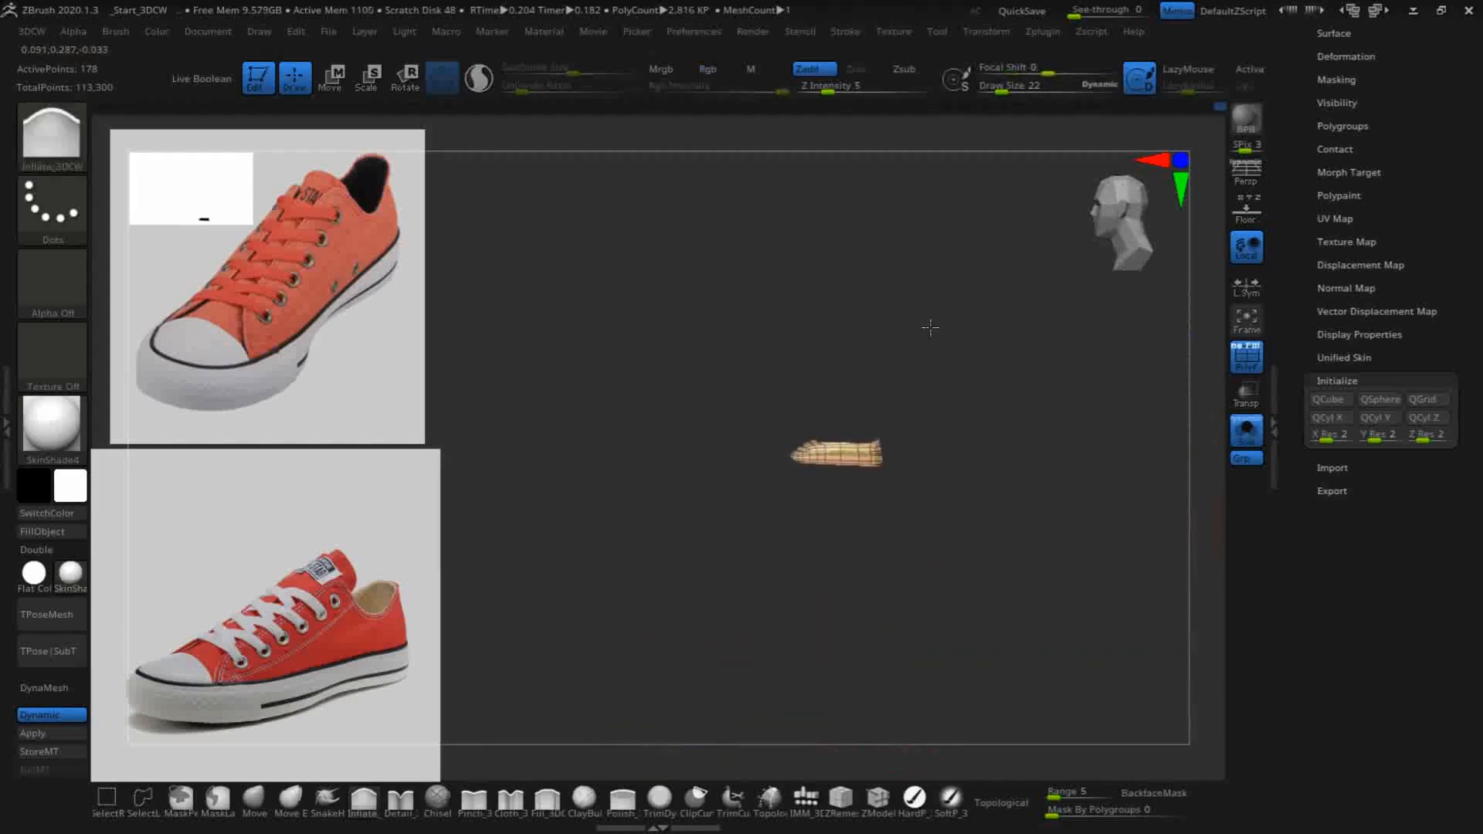
left_click_drag(953, 543, 1115, 523, "alt")
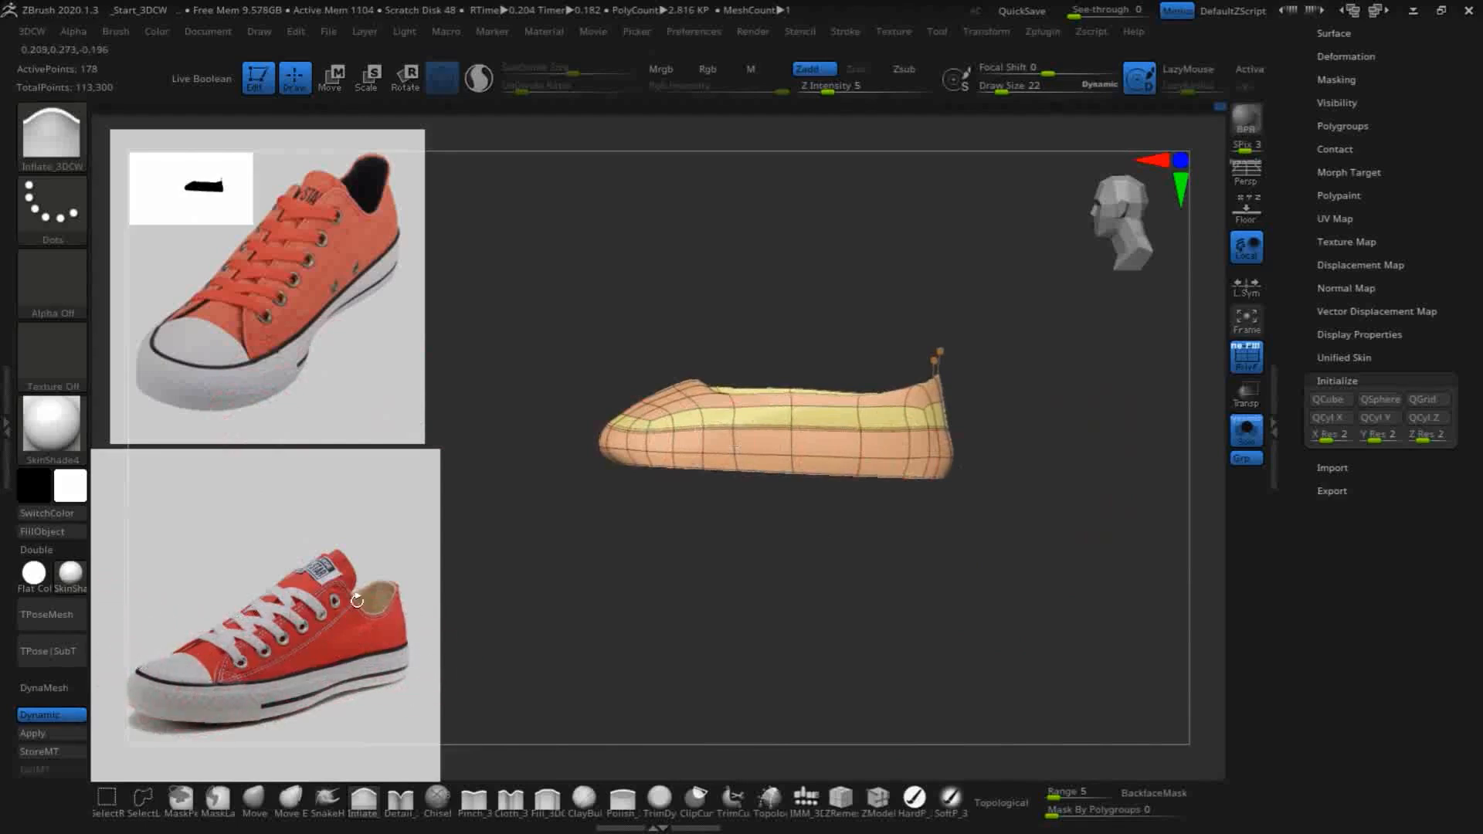
- Mask the shoe from behind the toe to the heel in side view, leaving the toe unmasked
key("ctrl")
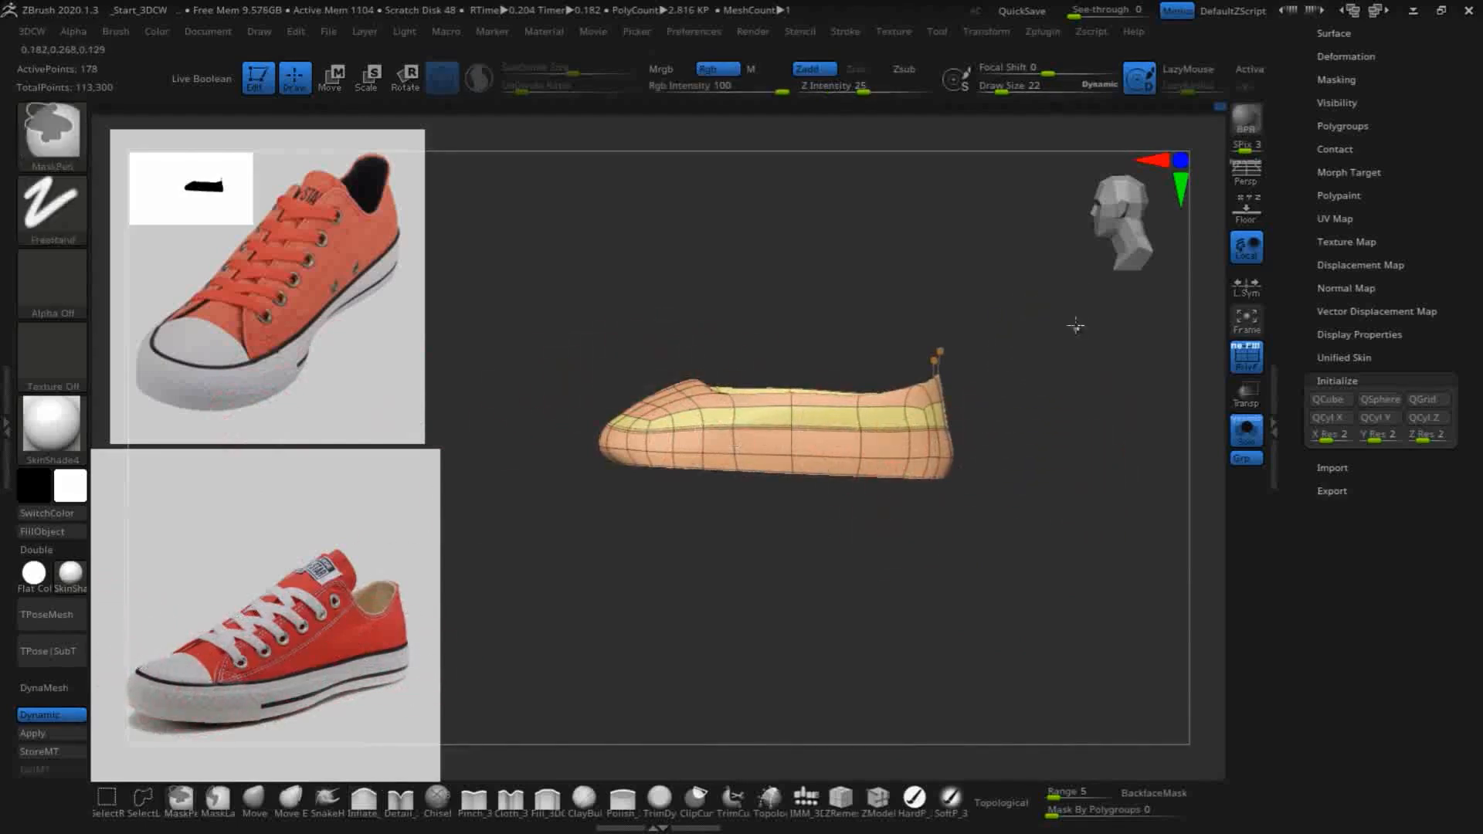
left_click_drag(721, 359, 691, 552, "ctrl")
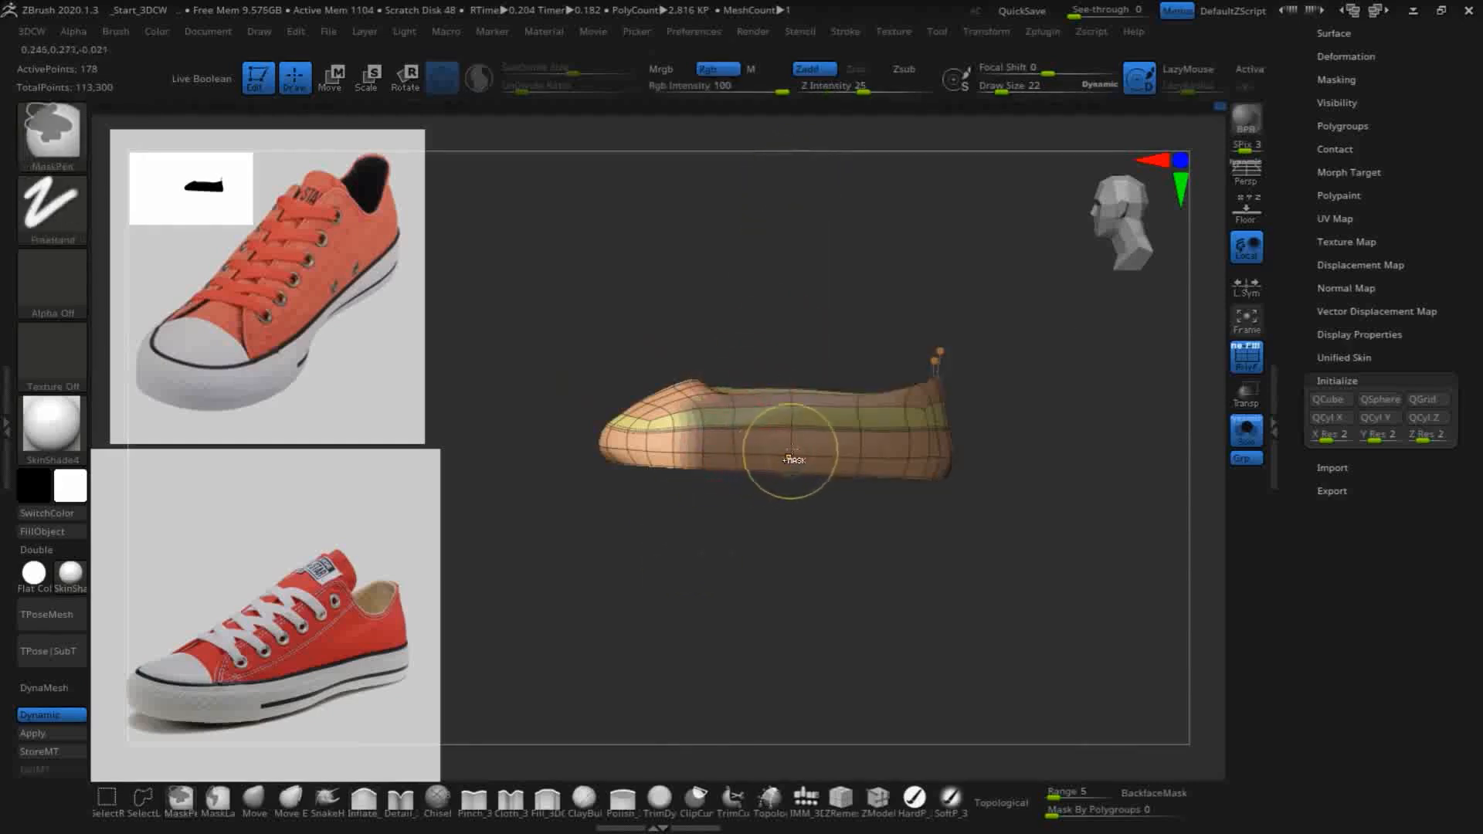
left_click_drag(679, 301, 933, 512, "ctrl")
key("ctrl+z")
key("ctrl+z")
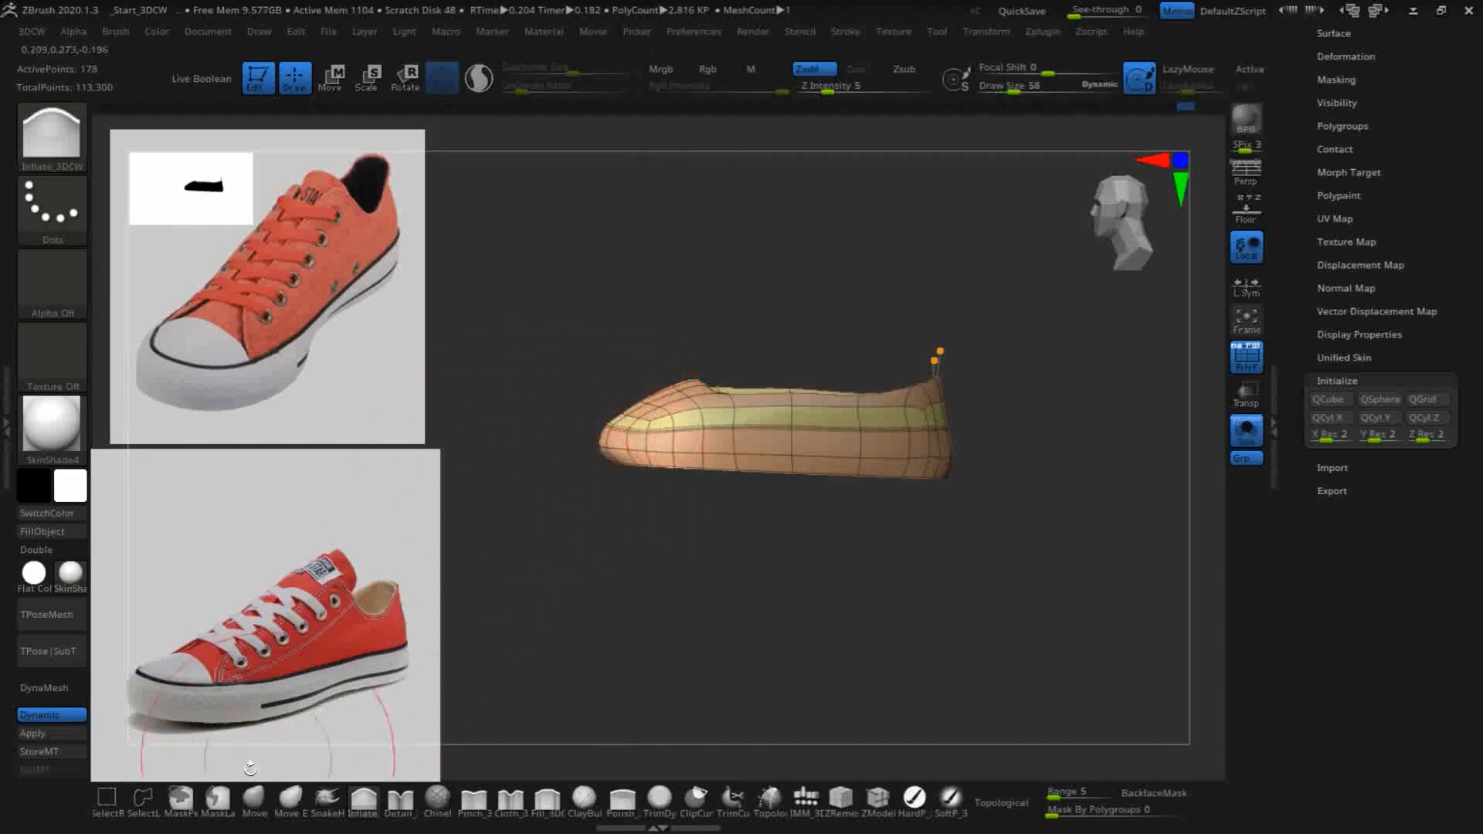
- Lift the tip of the toe with the Move brush at draw size 58 so the front of the sole curves upward
left_click(254, 799)
mouse_move(627, 449)
left_mouse_down()
mouse_move(633, 412)
mouse_move(635, 465)
mouse_move(607, 431)
left_mouse_up()
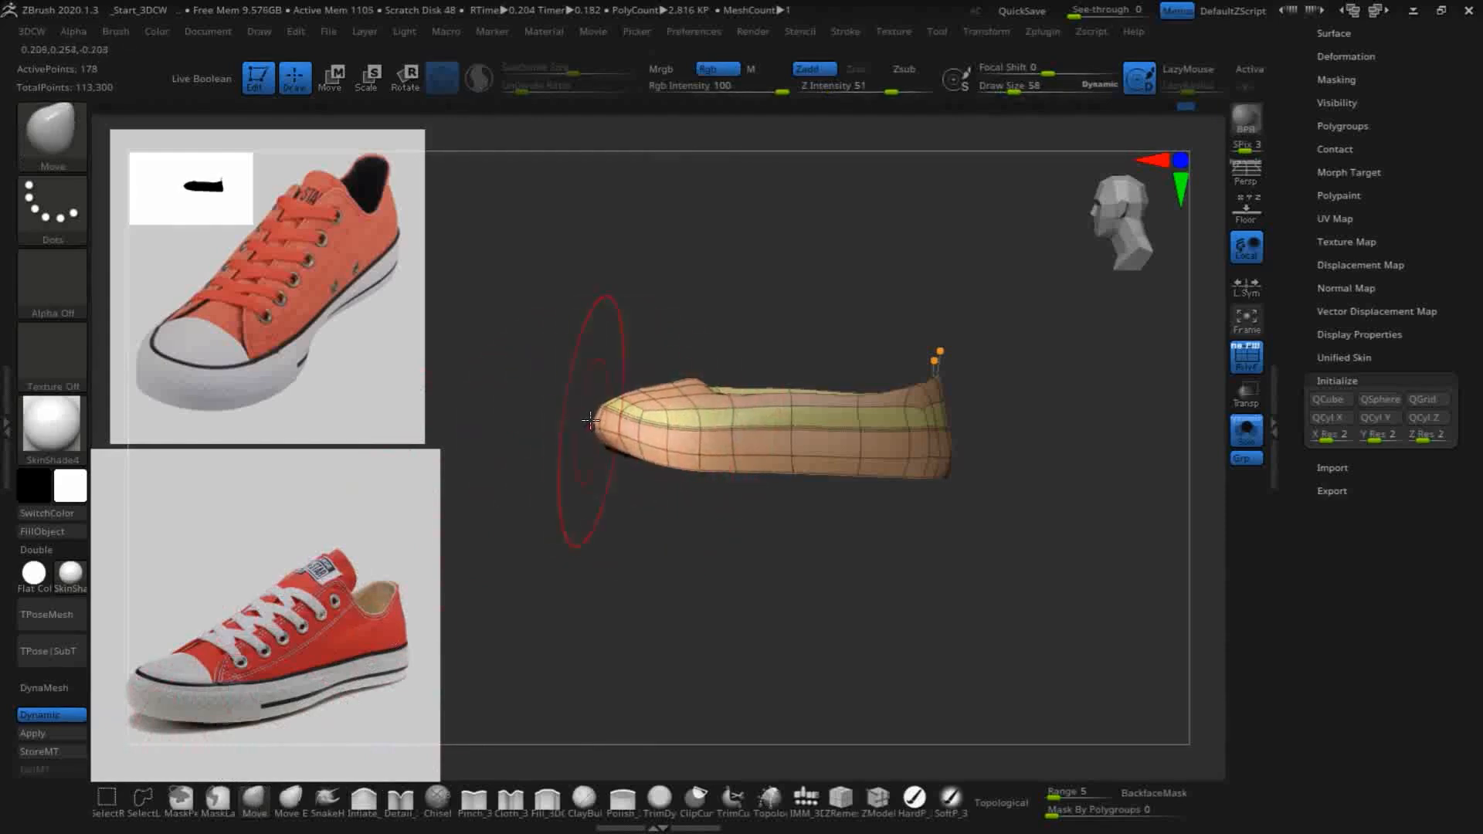
left_click_drag(669, 385, 662, 378)
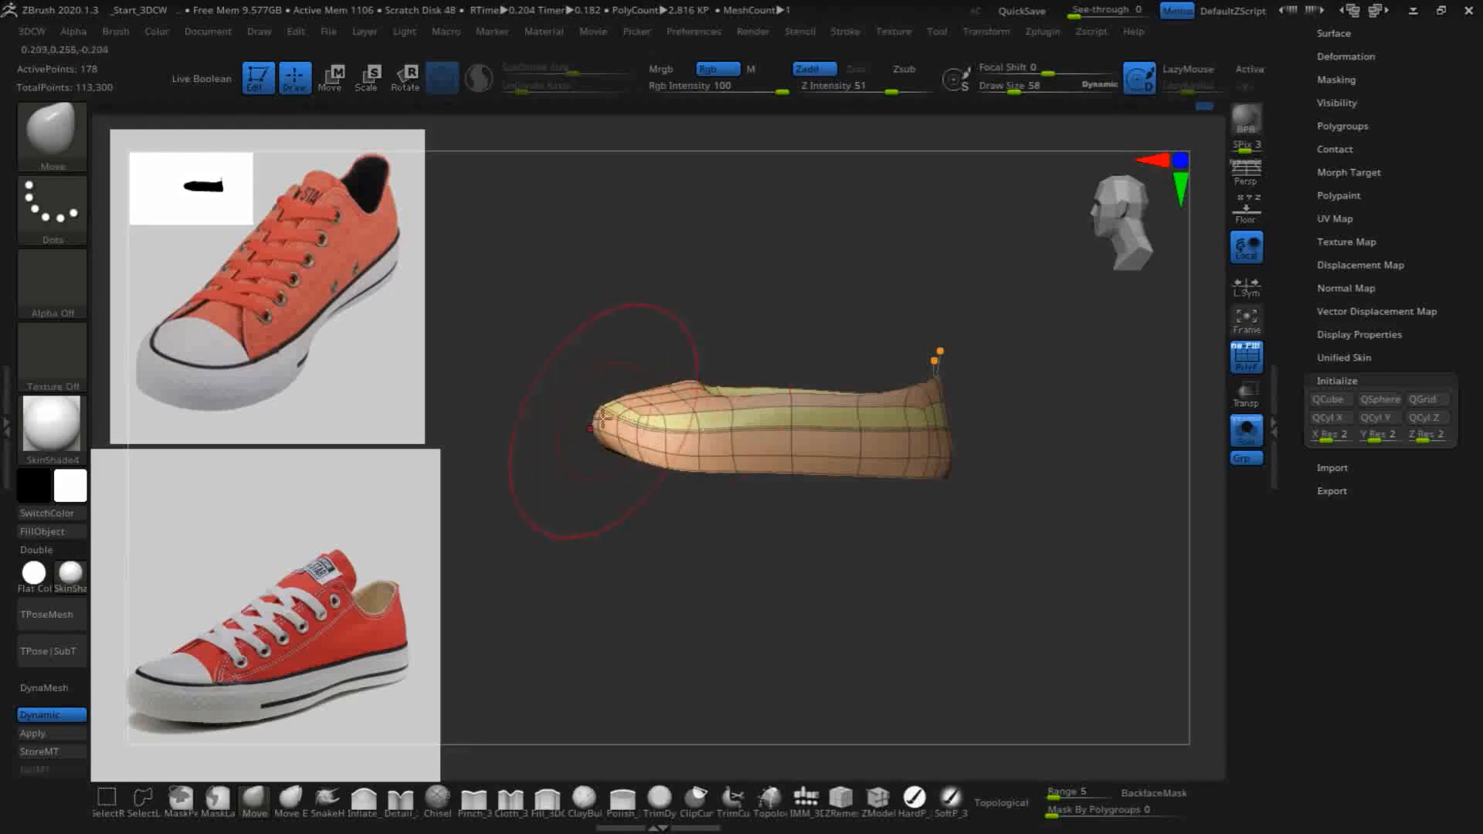
left_click_drag(594, 424, 772, 454)
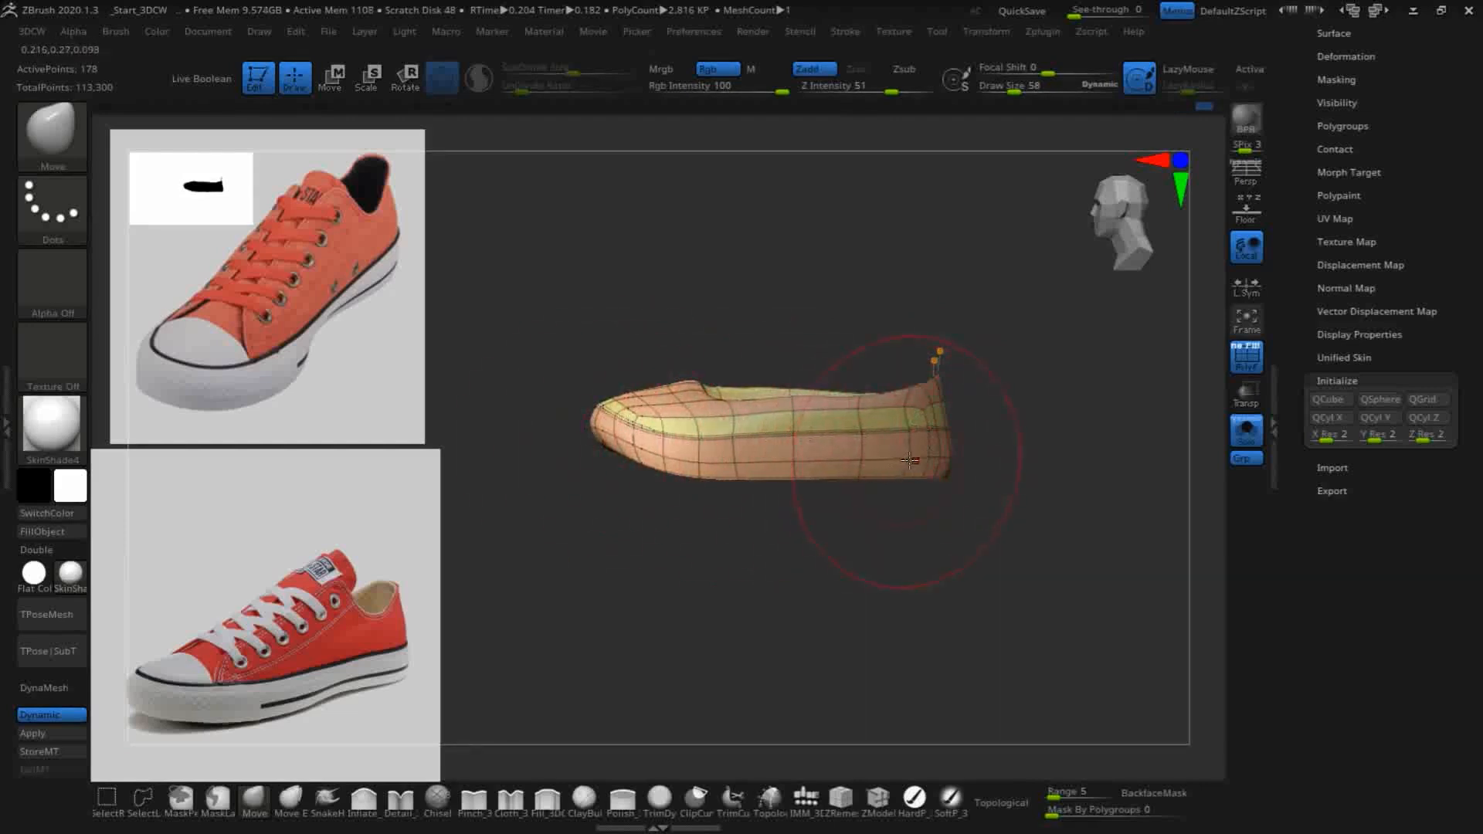
- Reshape the toe's bottom edge and outer front corner with the Move brush, working from the front and both sides
left_click_drag(1000, 607, 755, 580)
left_click_drag(868, 437, 957, 456)
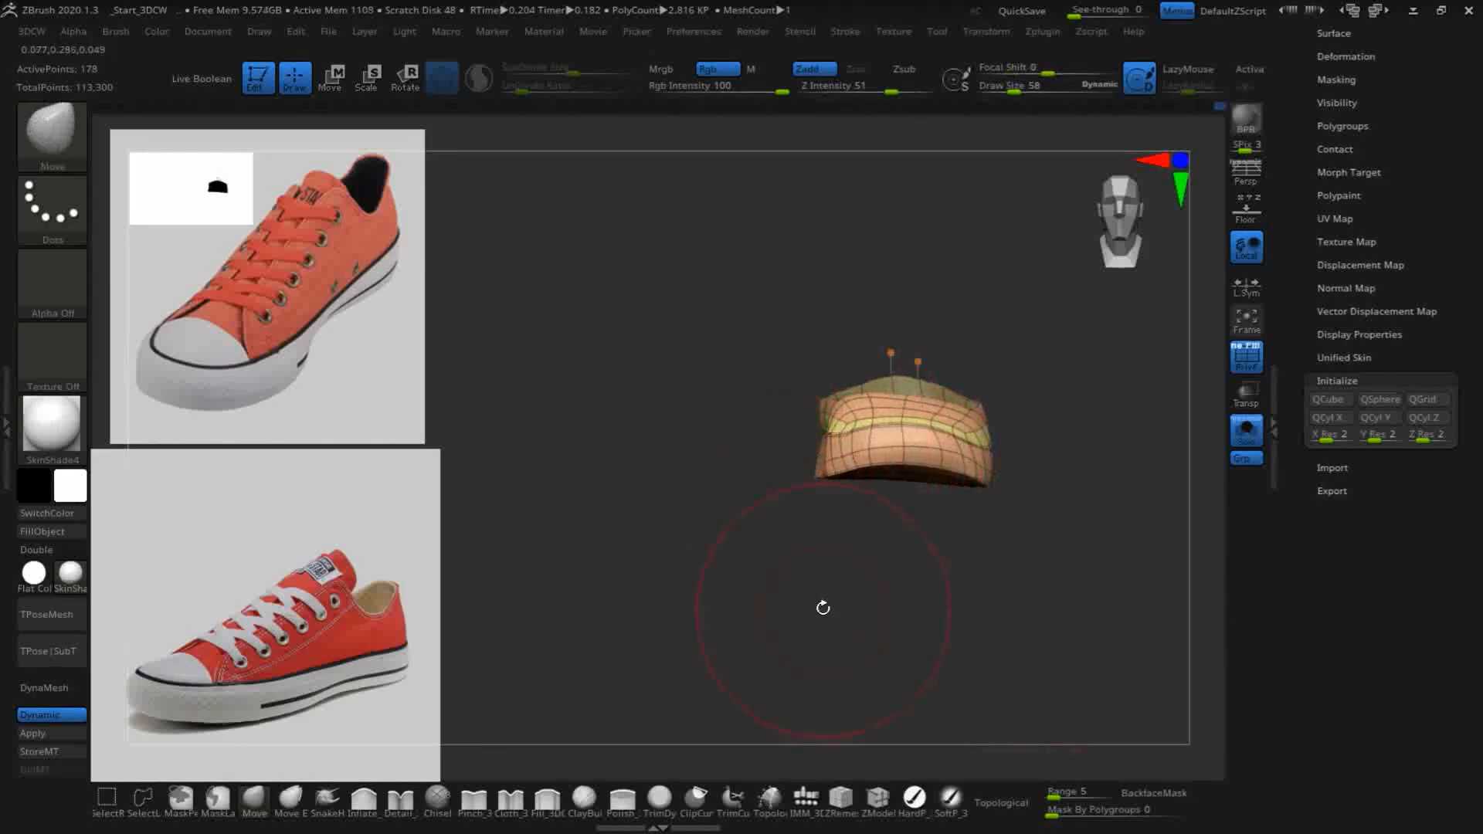
left_click_drag(824, 614, 855, 615)
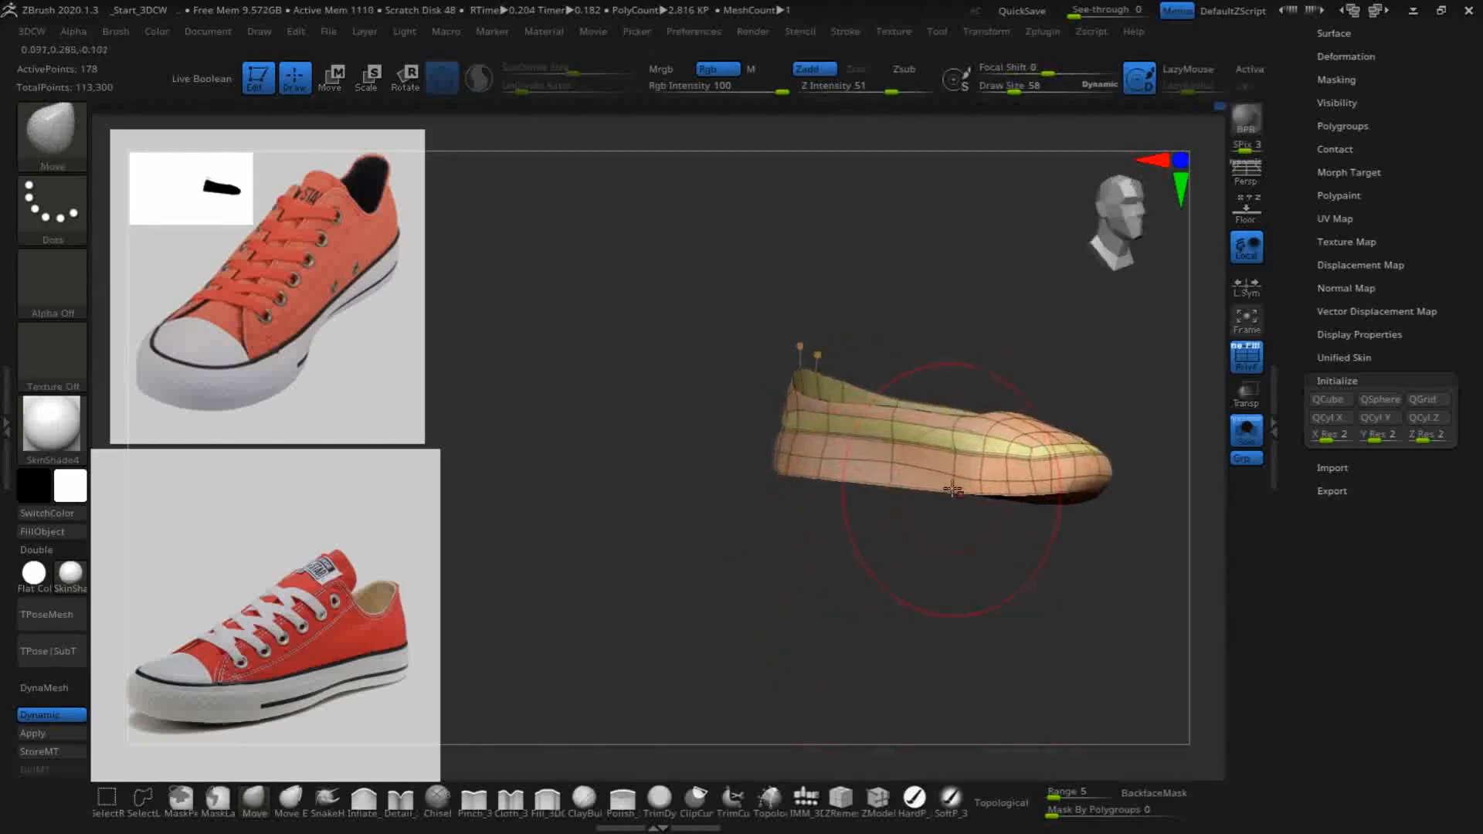
left_click_drag(1000, 492, 995, 497)
left_click_drag(1018, 599, 931, 594)
left_click_drag(1074, 454, 1109, 443)
left_click_drag(1049, 577, 941, 556)
left_click_drag(794, 523, 643, 536, "alt")
left_click_drag(1057, 593, 1035, 591)
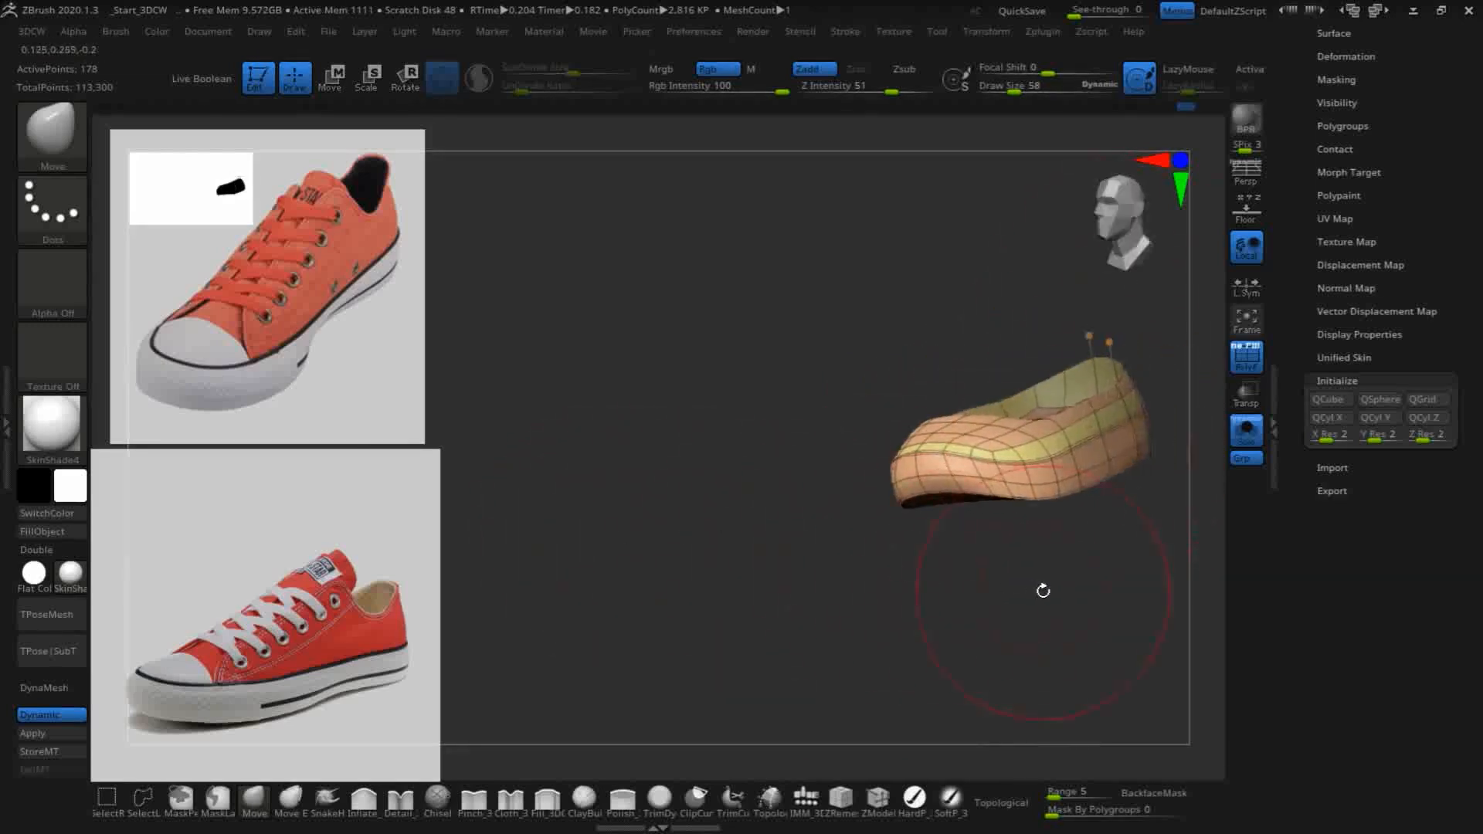
- Even out the lower rim around the front of the toe, adjusting its corners on each side with the Move brush
left_click_drag(943, 478, 943, 490)
left_click_drag(900, 581, 936, 557)
left_click_drag(874, 489, 837, 515)
left_click_drag(1023, 615, 948, 609)
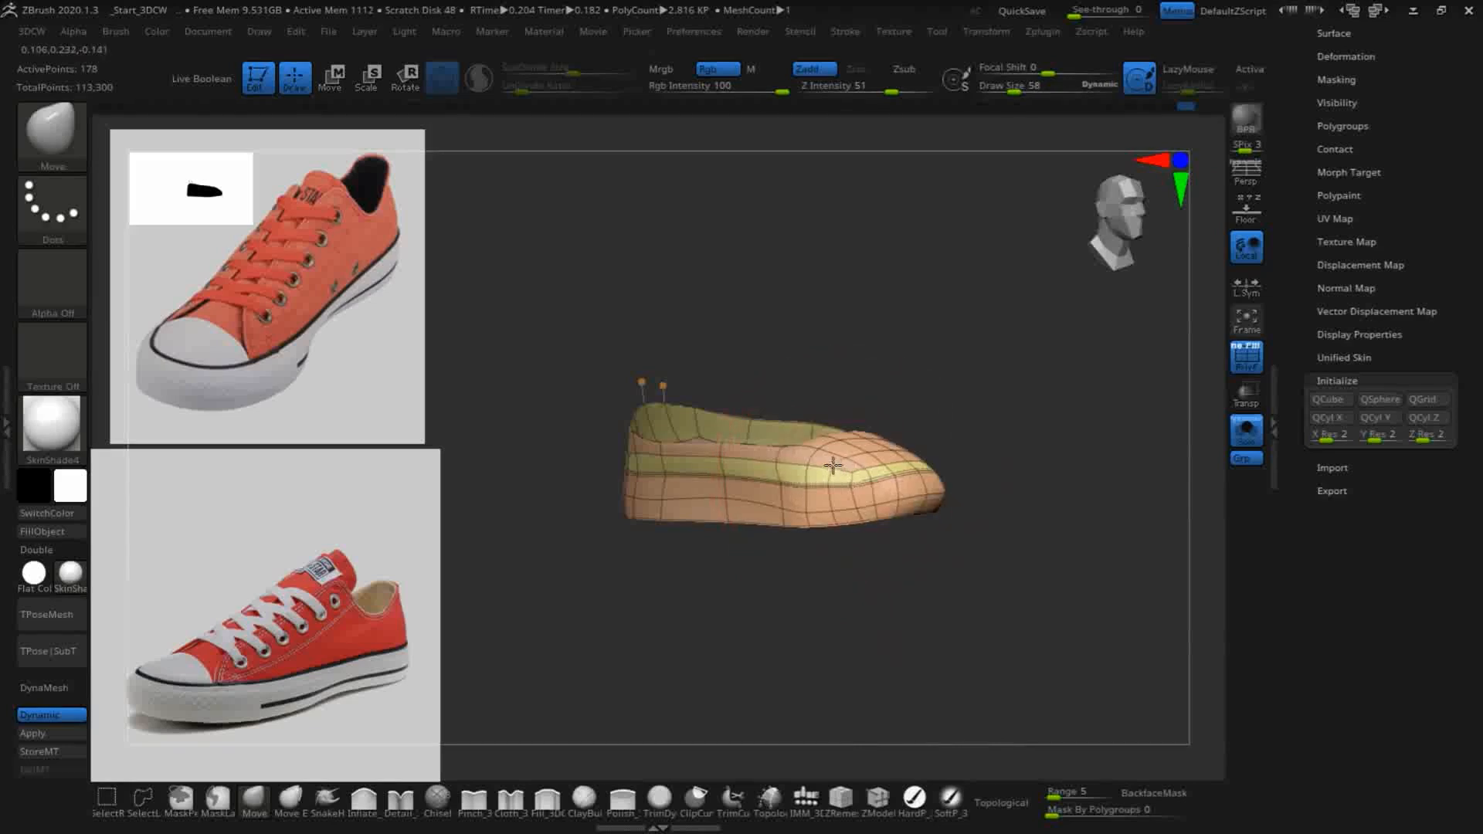
left_click_drag(925, 534, 857, 607)
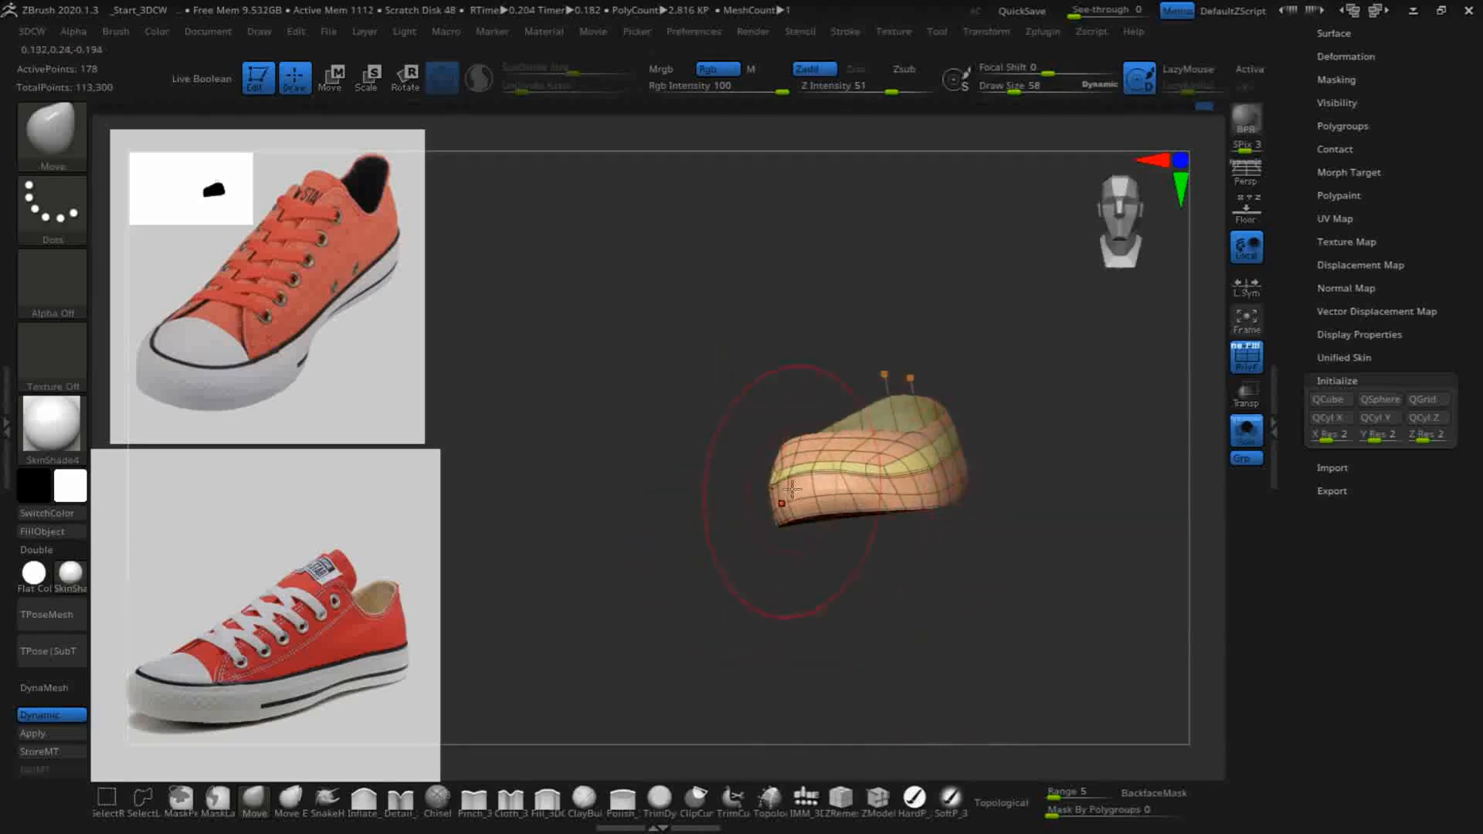
left_click_drag(769, 495, 794, 545)
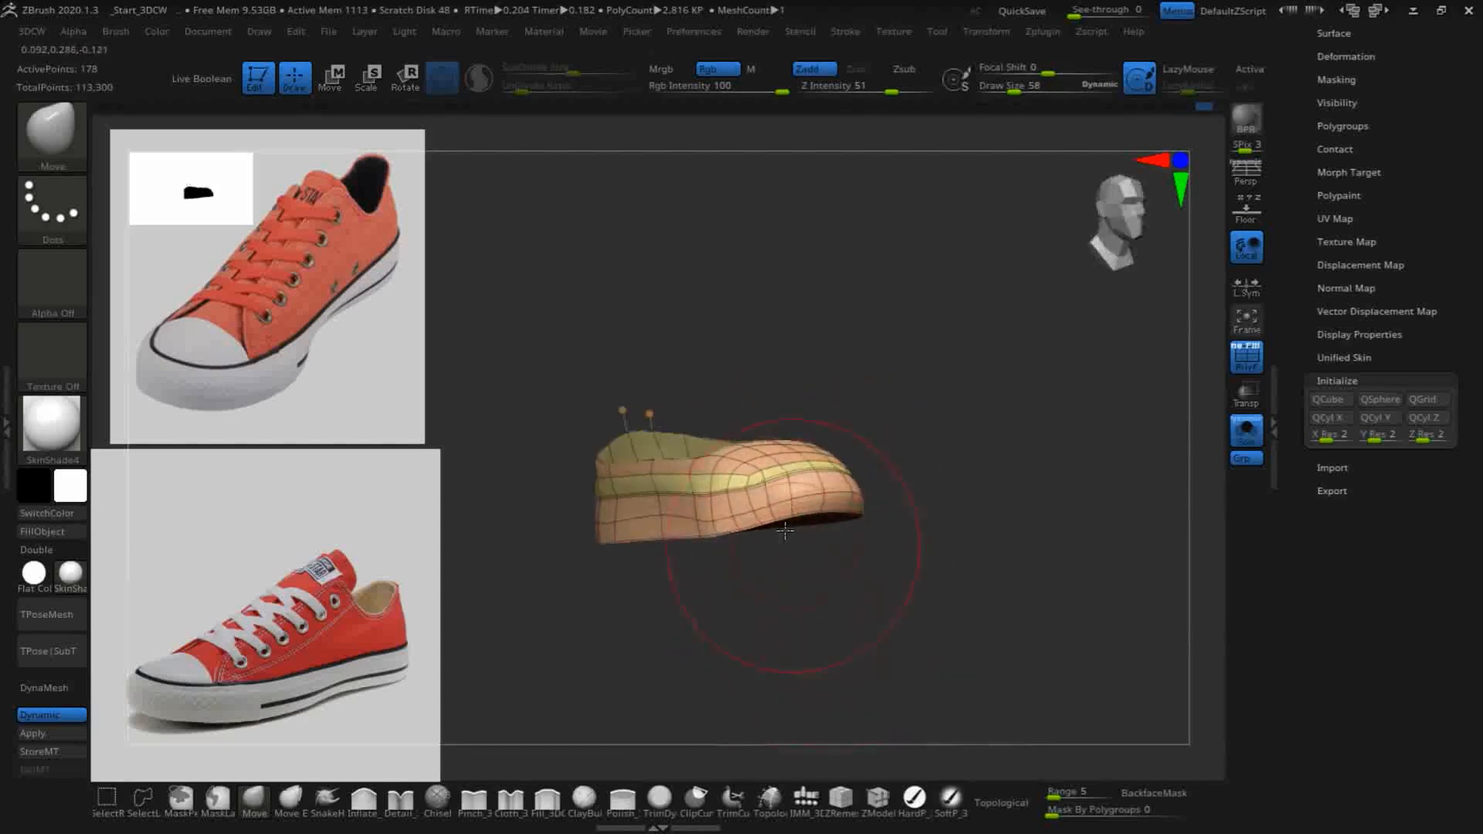
left_click_drag(1069, 568, 970, 613)
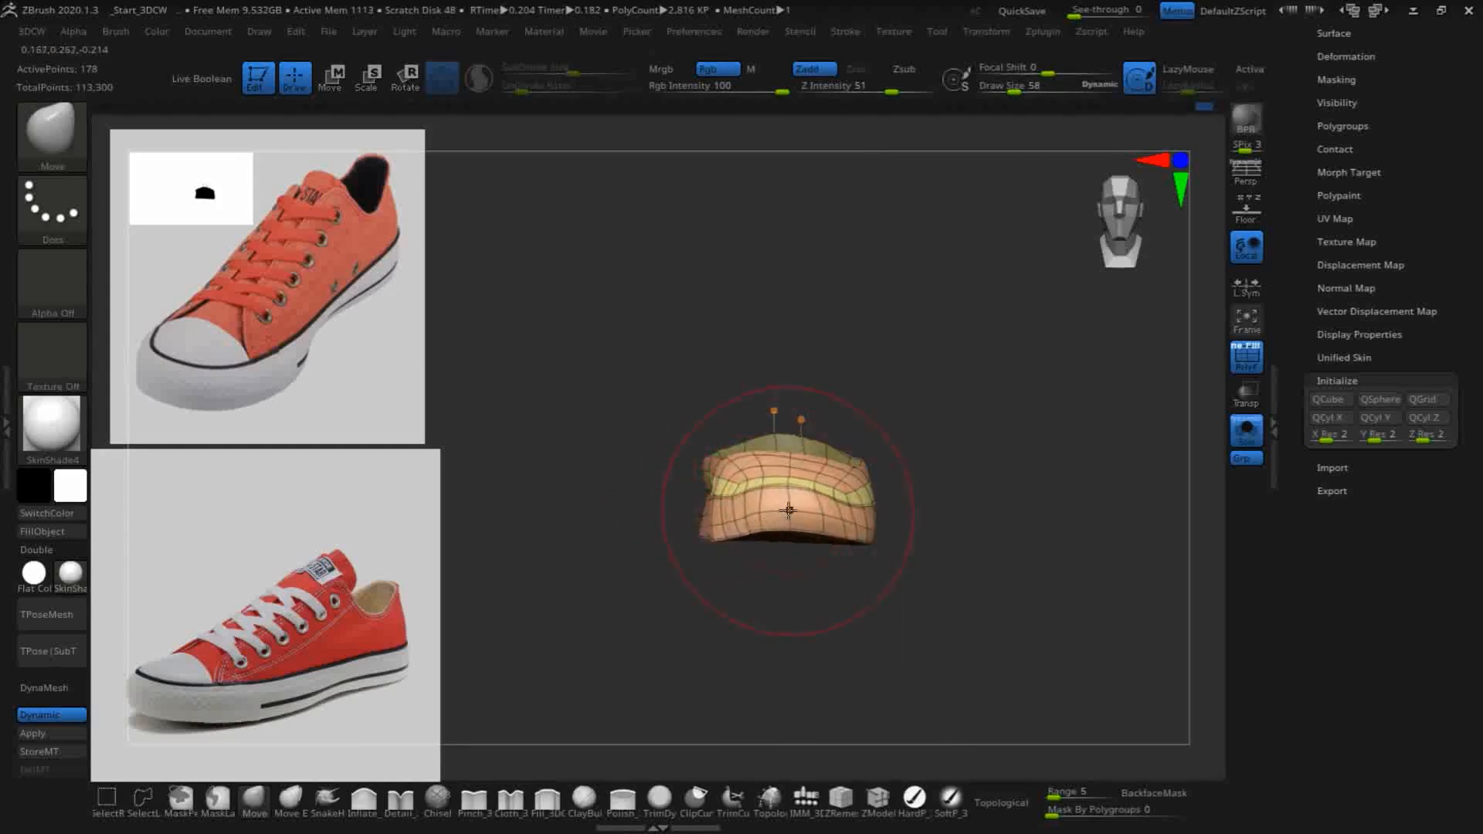
left_click_drag(1058, 491, 948, 592)
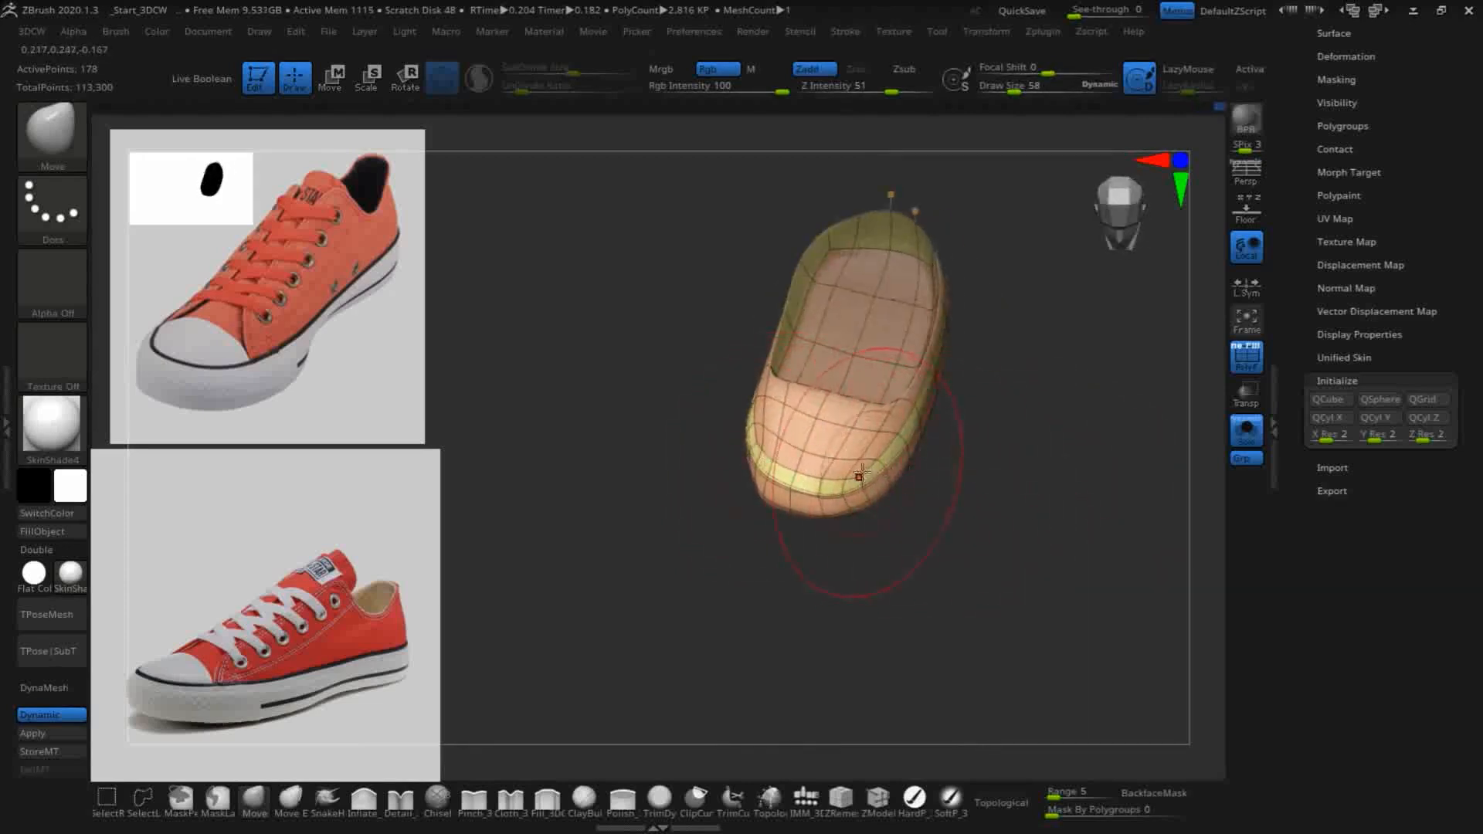
- Round the toe's outline from above with the Move brush
key("shift")
left_click_drag(745, 484, 724, 511)
mouse_move(1025, 522)
left_mouse_down()
mouse_move(1036, 454)
mouse_move(983, 445)
left_mouse_up()
left_click_drag(780, 551, 784, 554)
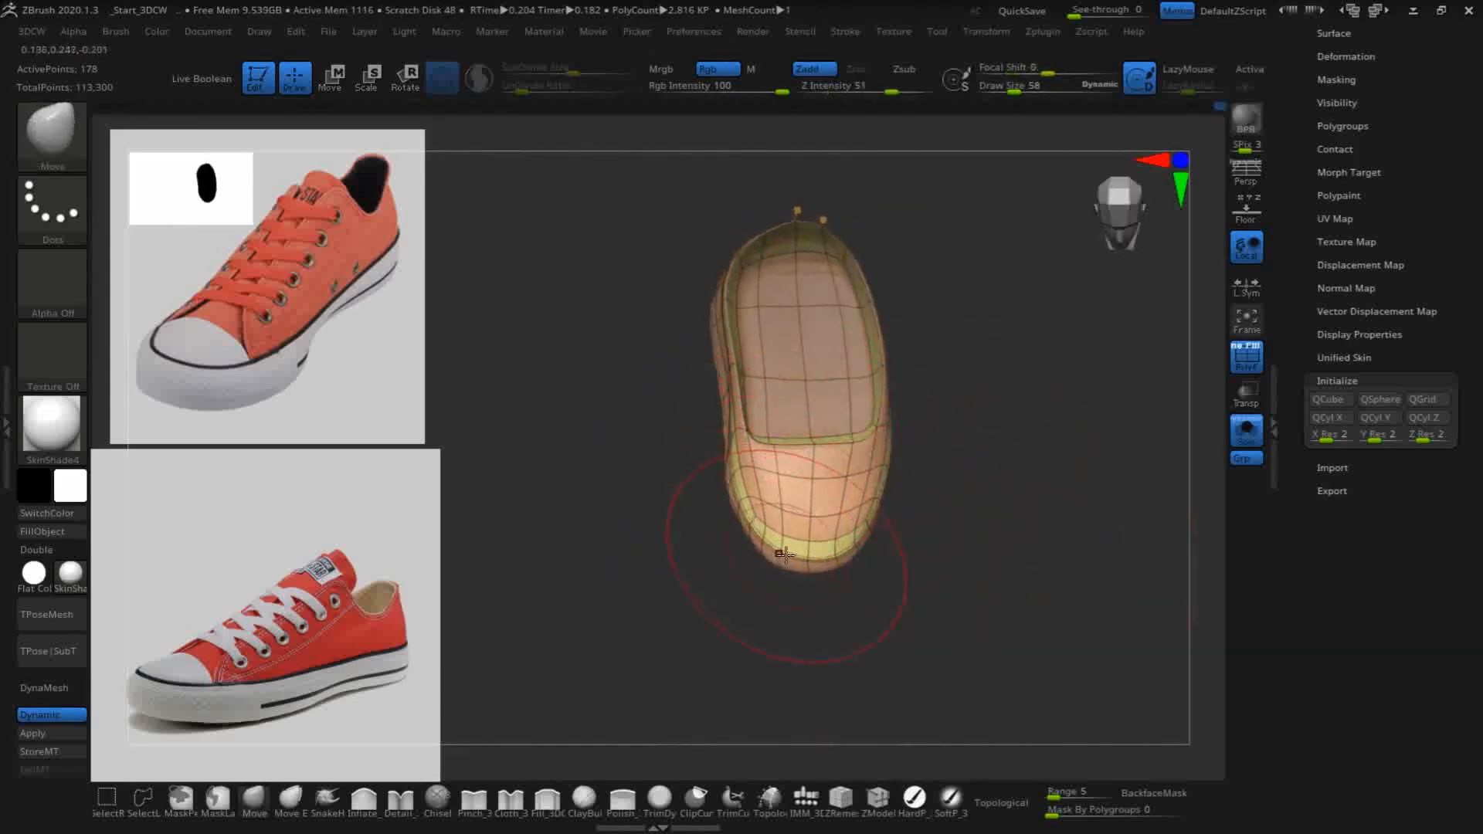
- Turn off Solo mode to show the legs and fit the toe and front of the opening around the foot
left_click(1246, 430)
left_click_drag(1065, 537, 1119, 461)
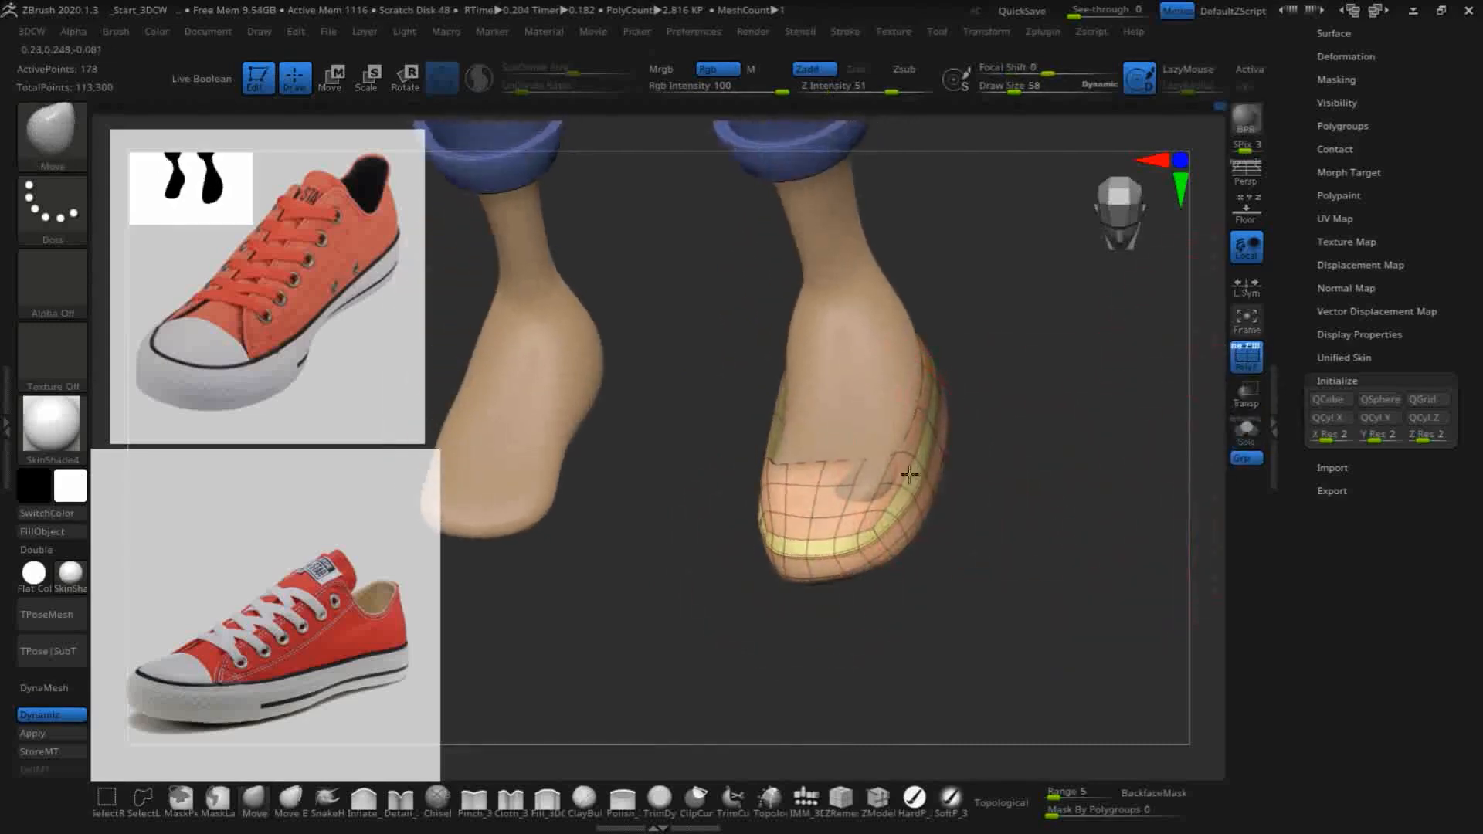
mouse_move(956, 583)
left_mouse_down()
mouse_move(873, 503)
mouse_move(853, 453)
left_mouse_up()
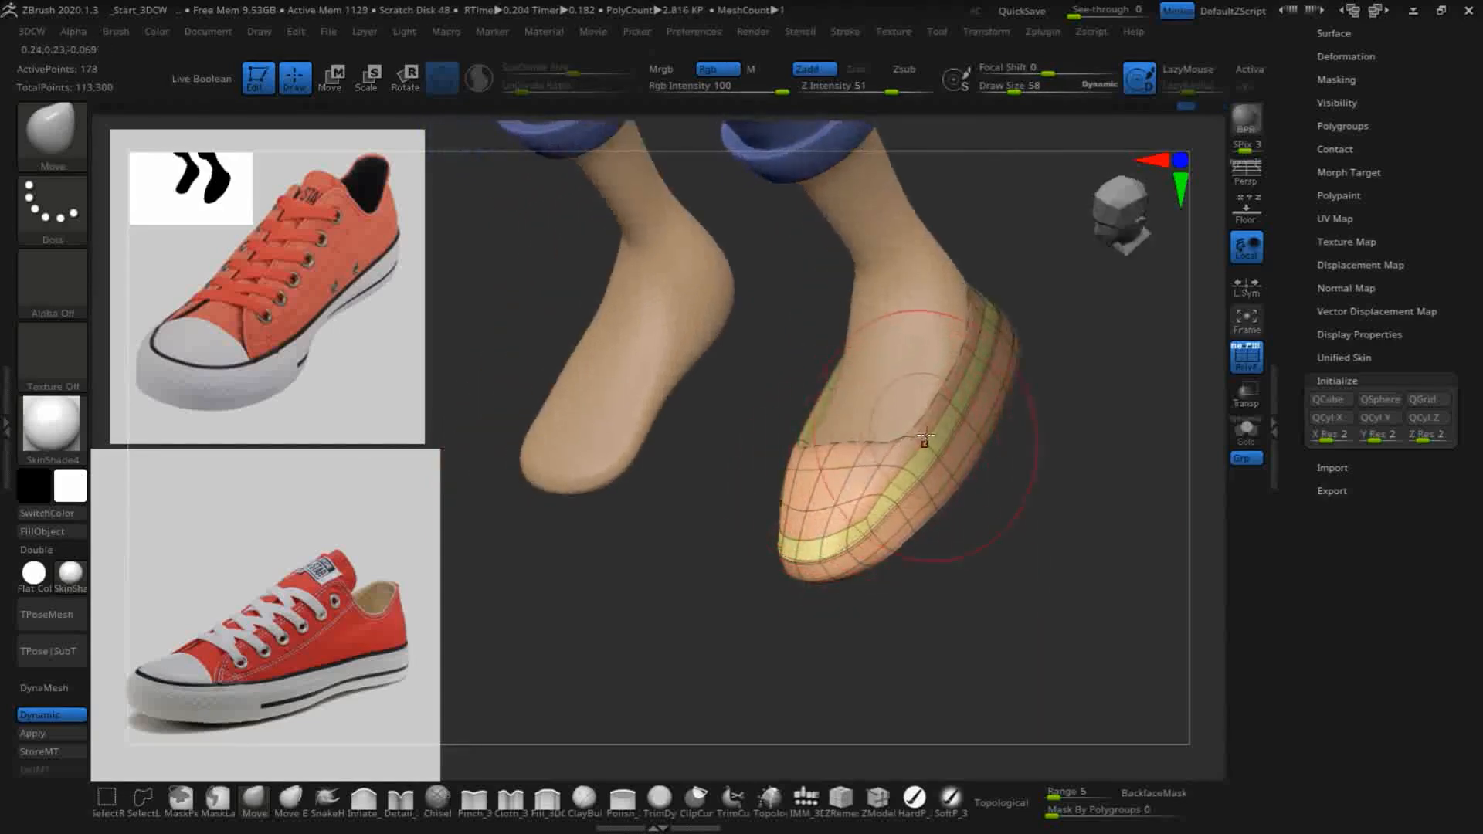
left_click_drag(935, 556, 1056, 569)
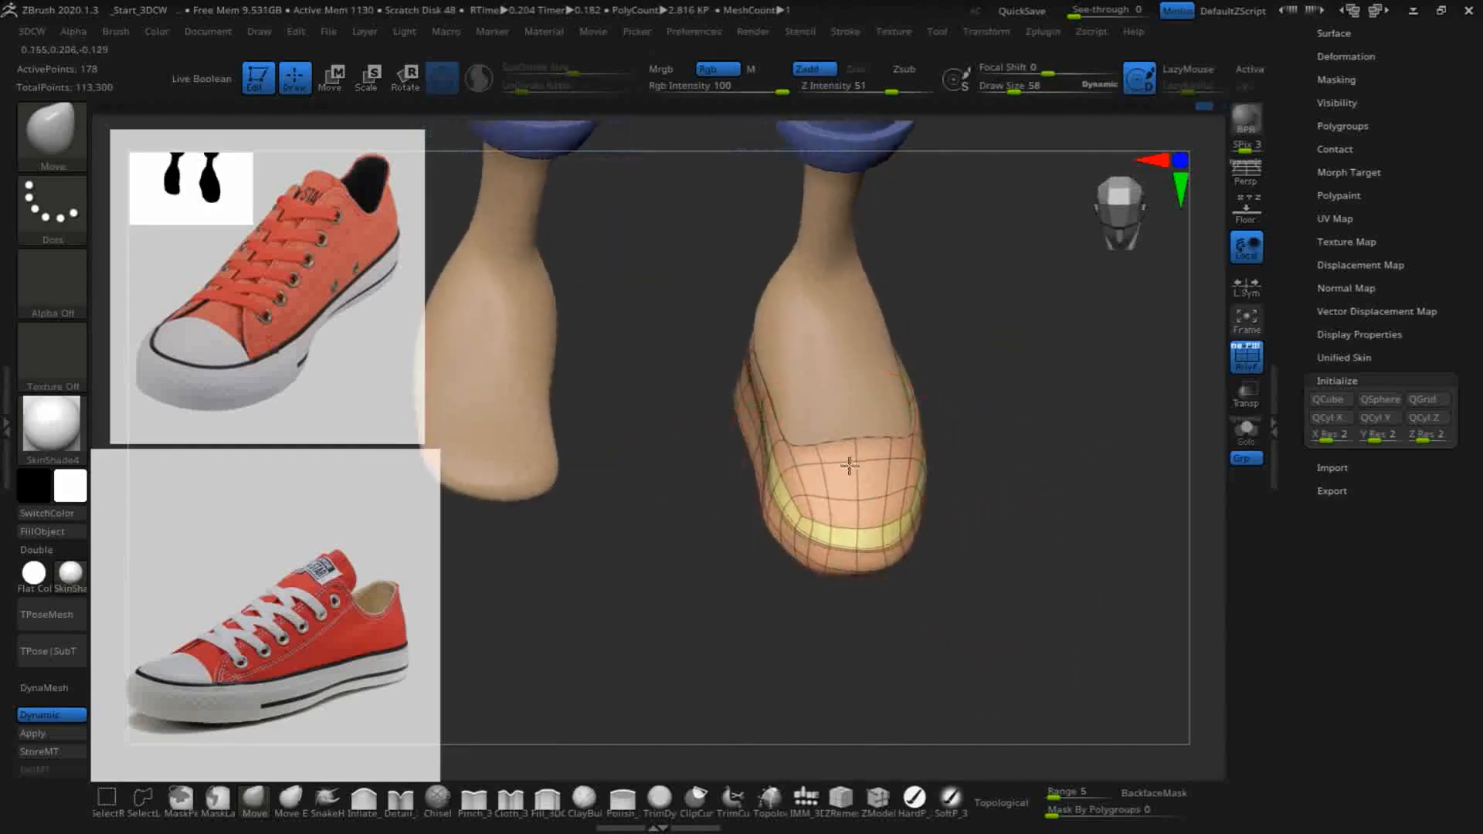
left_click_drag(912, 616, 1009, 607)
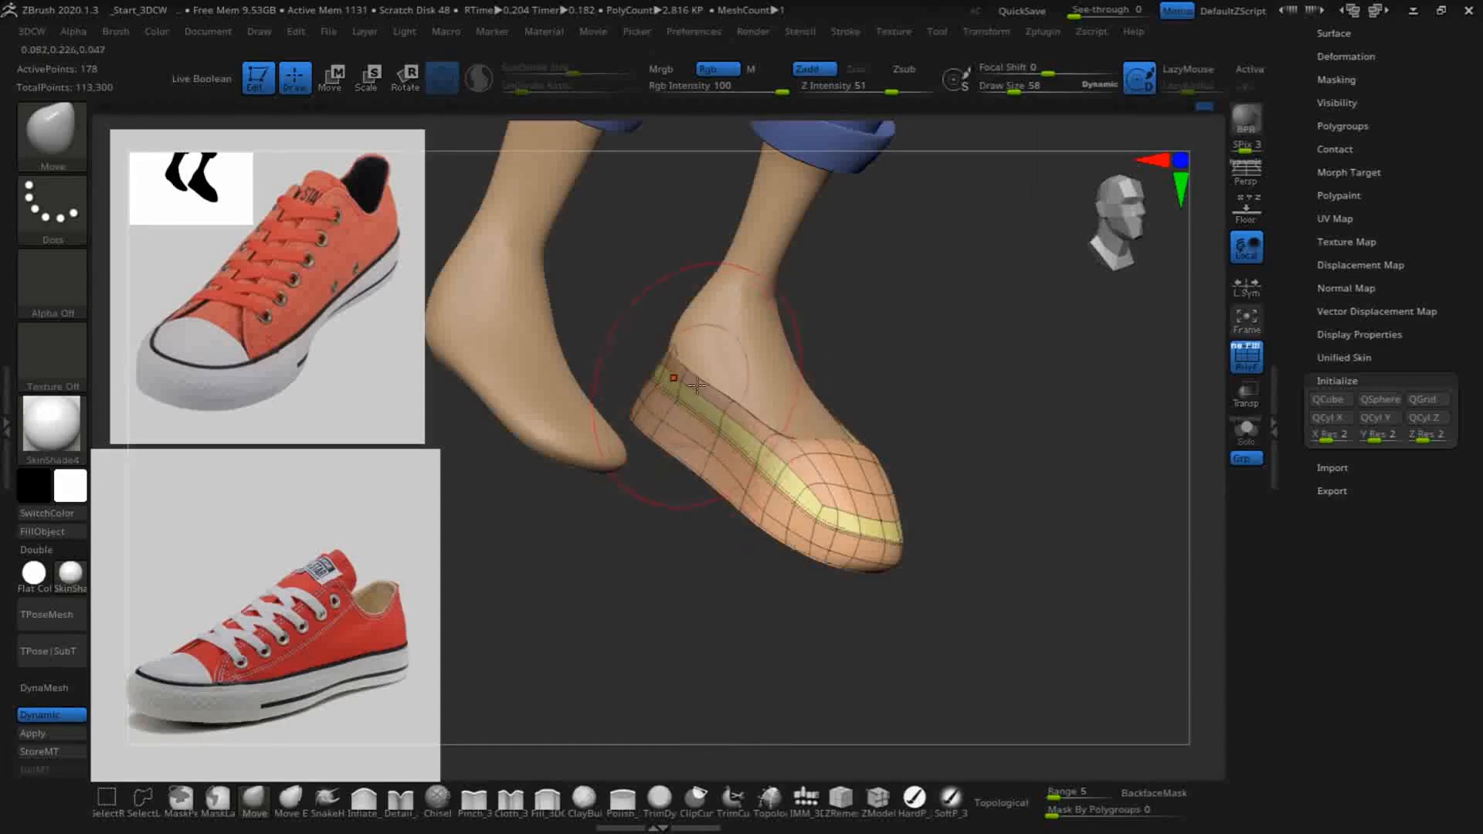
left_click_drag(1029, 509, 1079, 550)
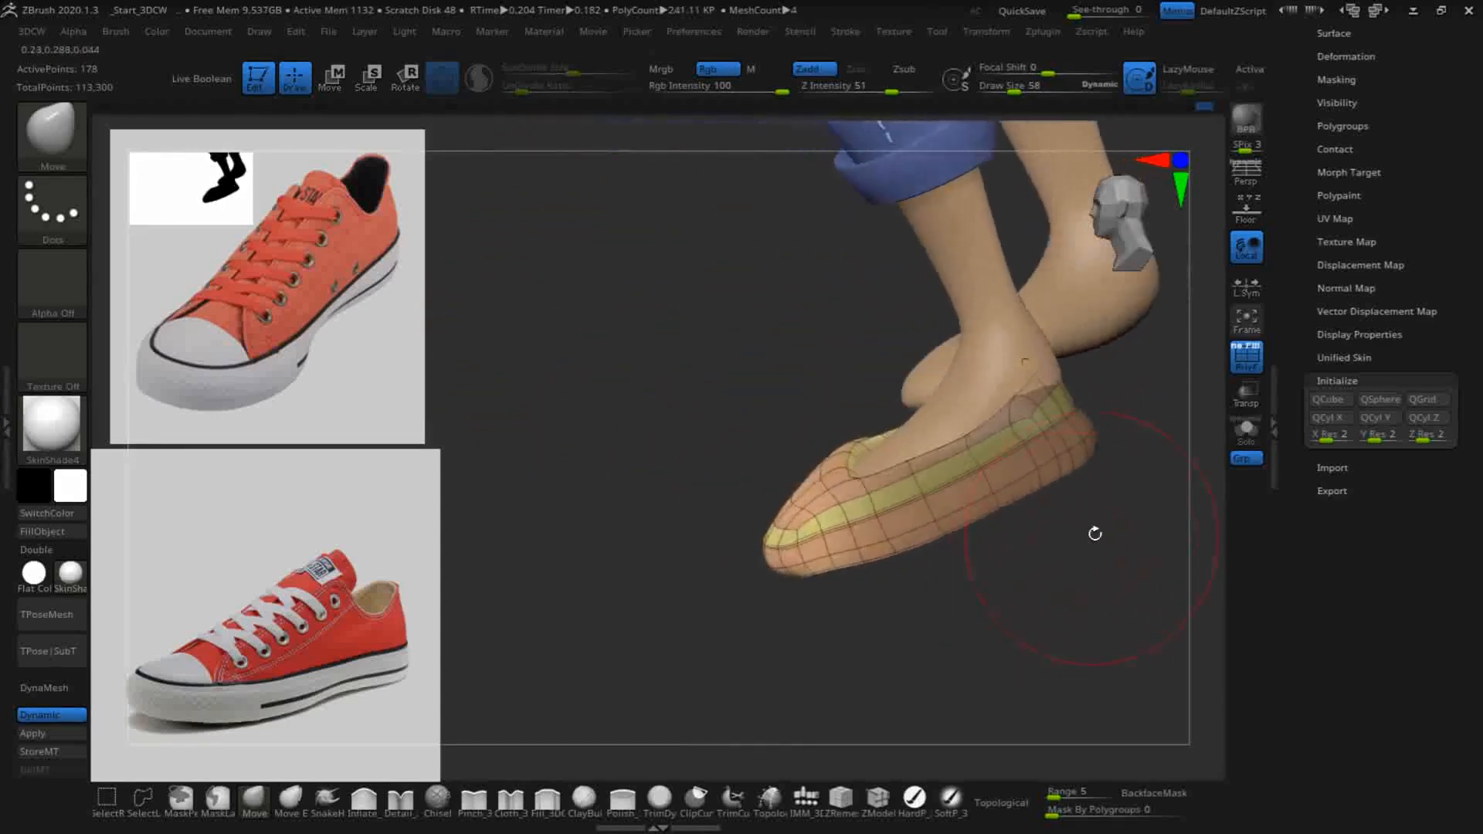
- Clear the mask and pull the heel's upper edge higher up the back of the foot with the Move brush
left_click_drag(629, 327, 685, 427, "ctrl")
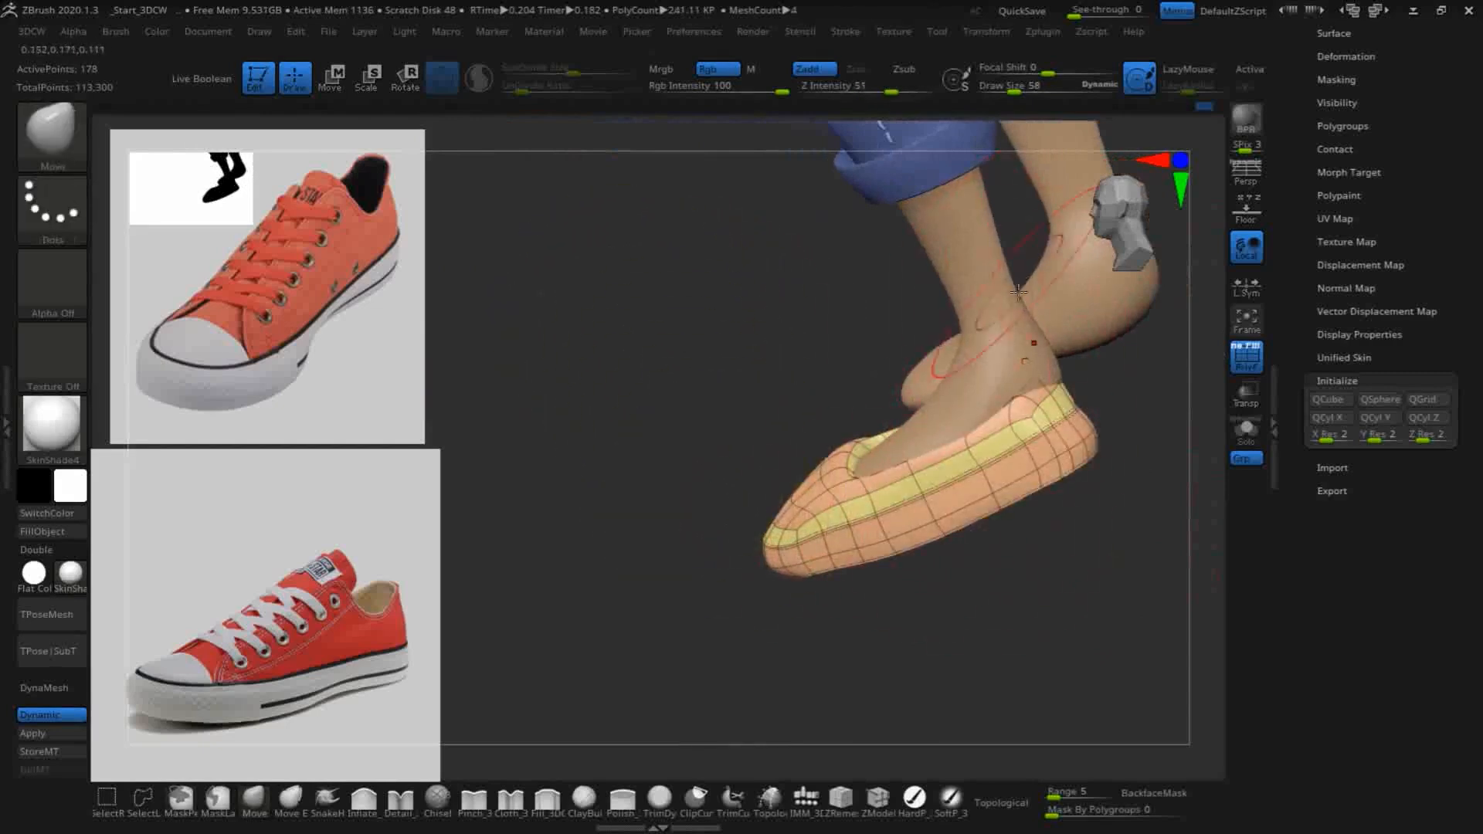
left_click_drag(751, 461, 613, 407)
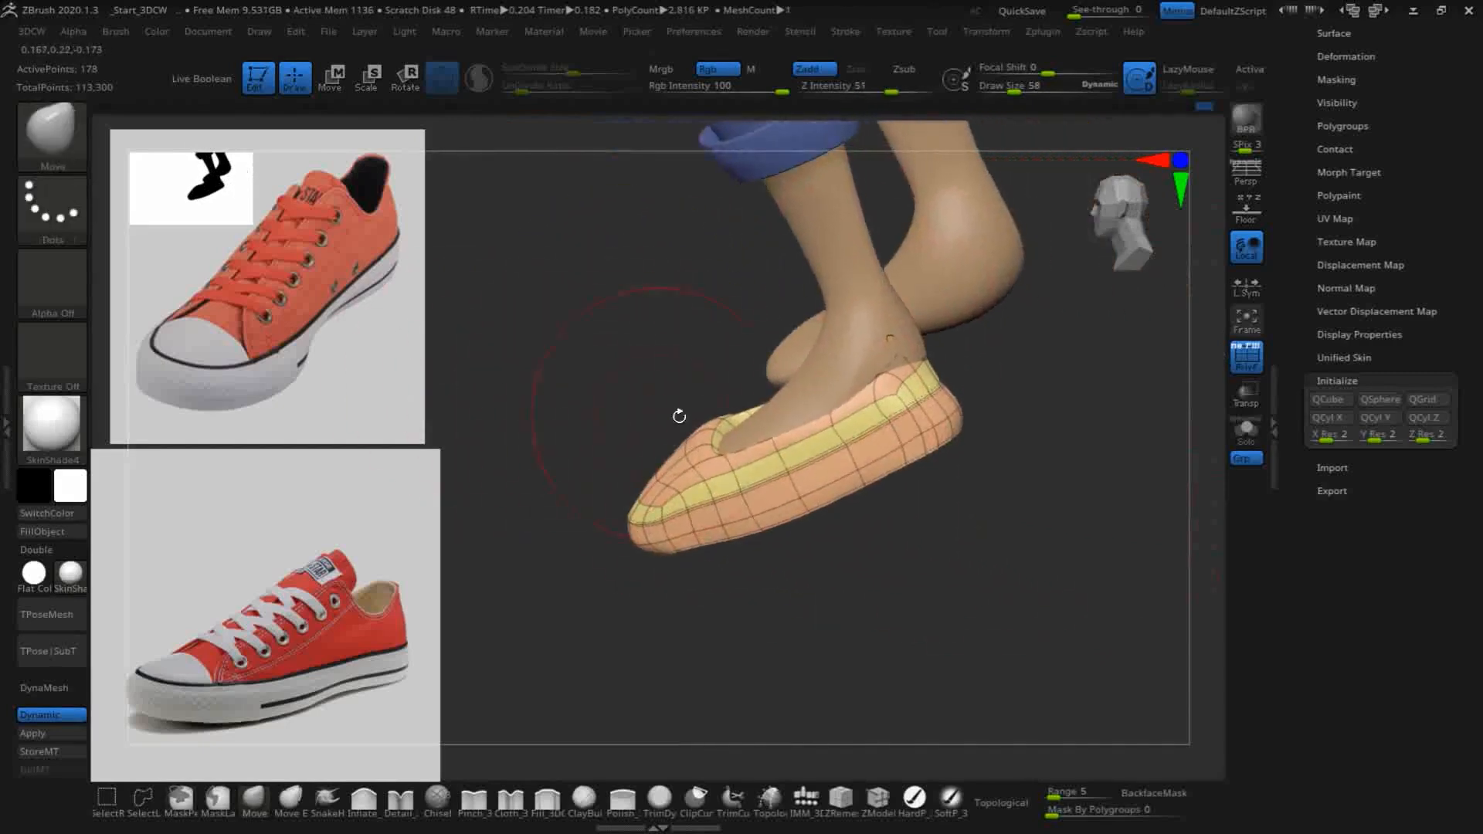
mouse_move(928, 358)
left_mouse_down()
mouse_move(935, 341)
mouse_move(901, 370)
left_mouse_up()
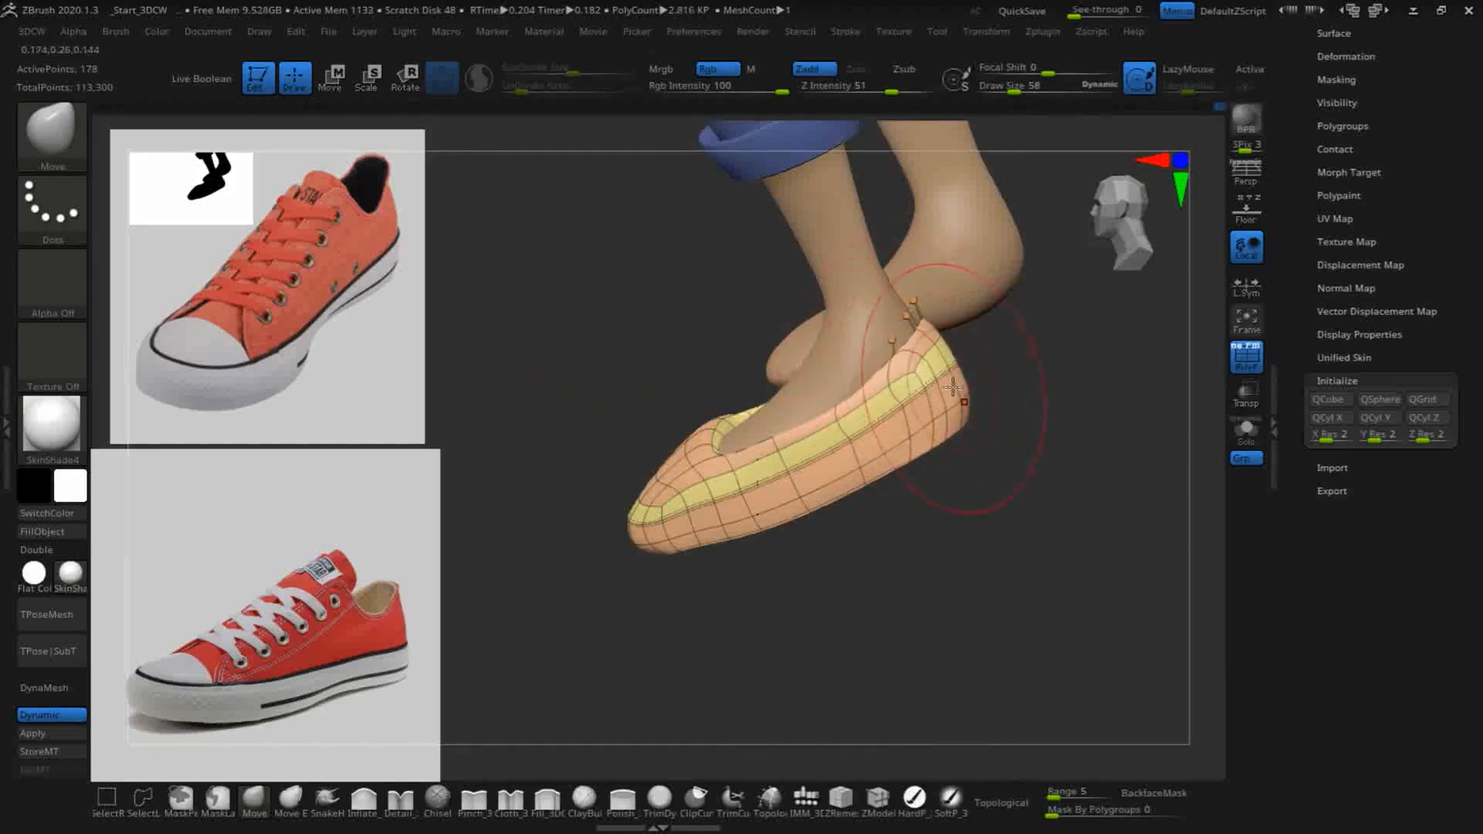
- Refine the toe's side profile, adjusting its lower edge and the top of the toe with the Move brush
left_click_drag(996, 516, 991, 572, "shift")
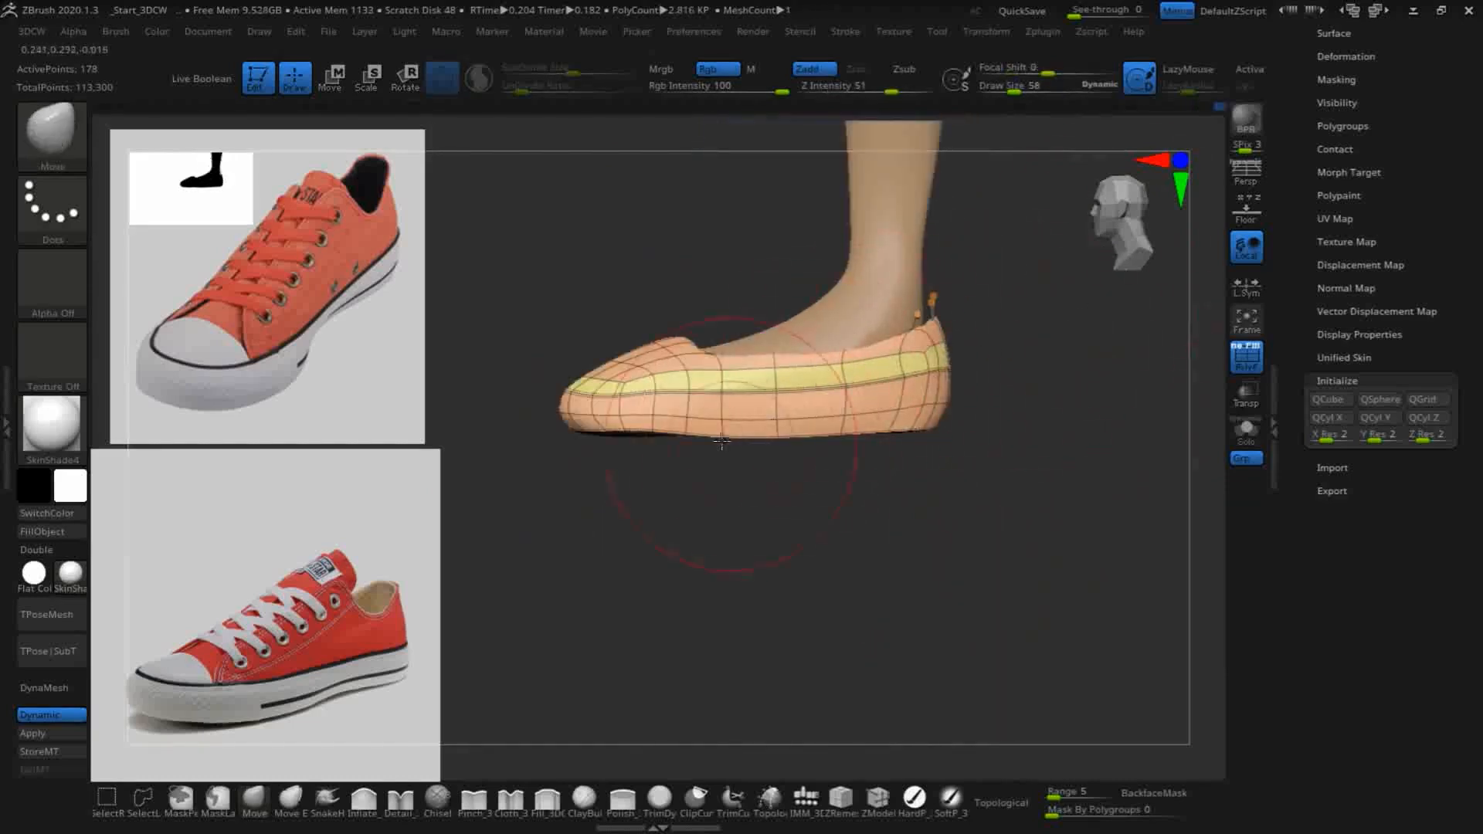
mouse_move(574, 417)
left_mouse_down()
mouse_move(569, 403)
mouse_move(636, 414)
left_mouse_up()
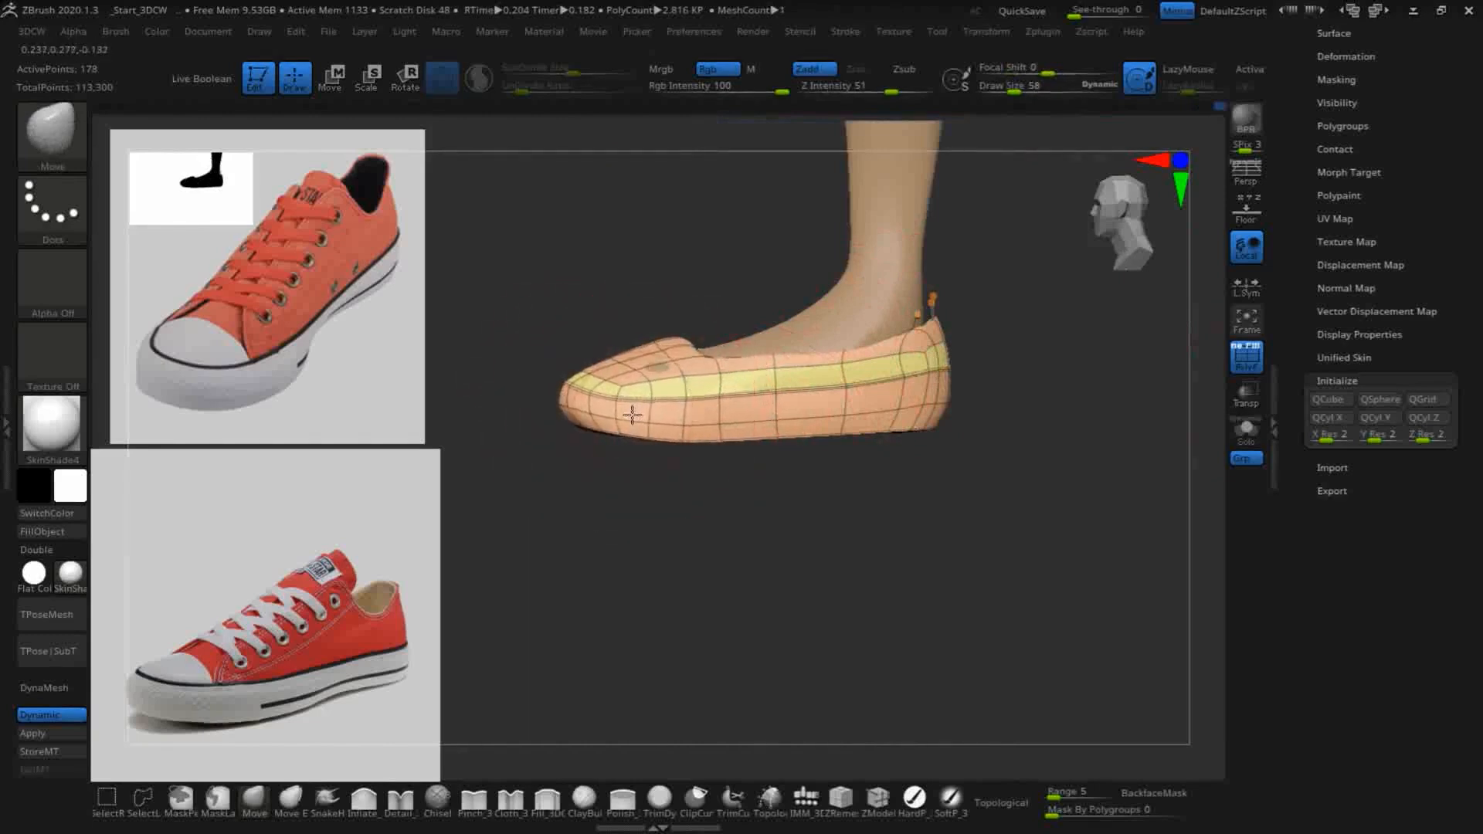
left_click_drag(640, 360, 653, 352)
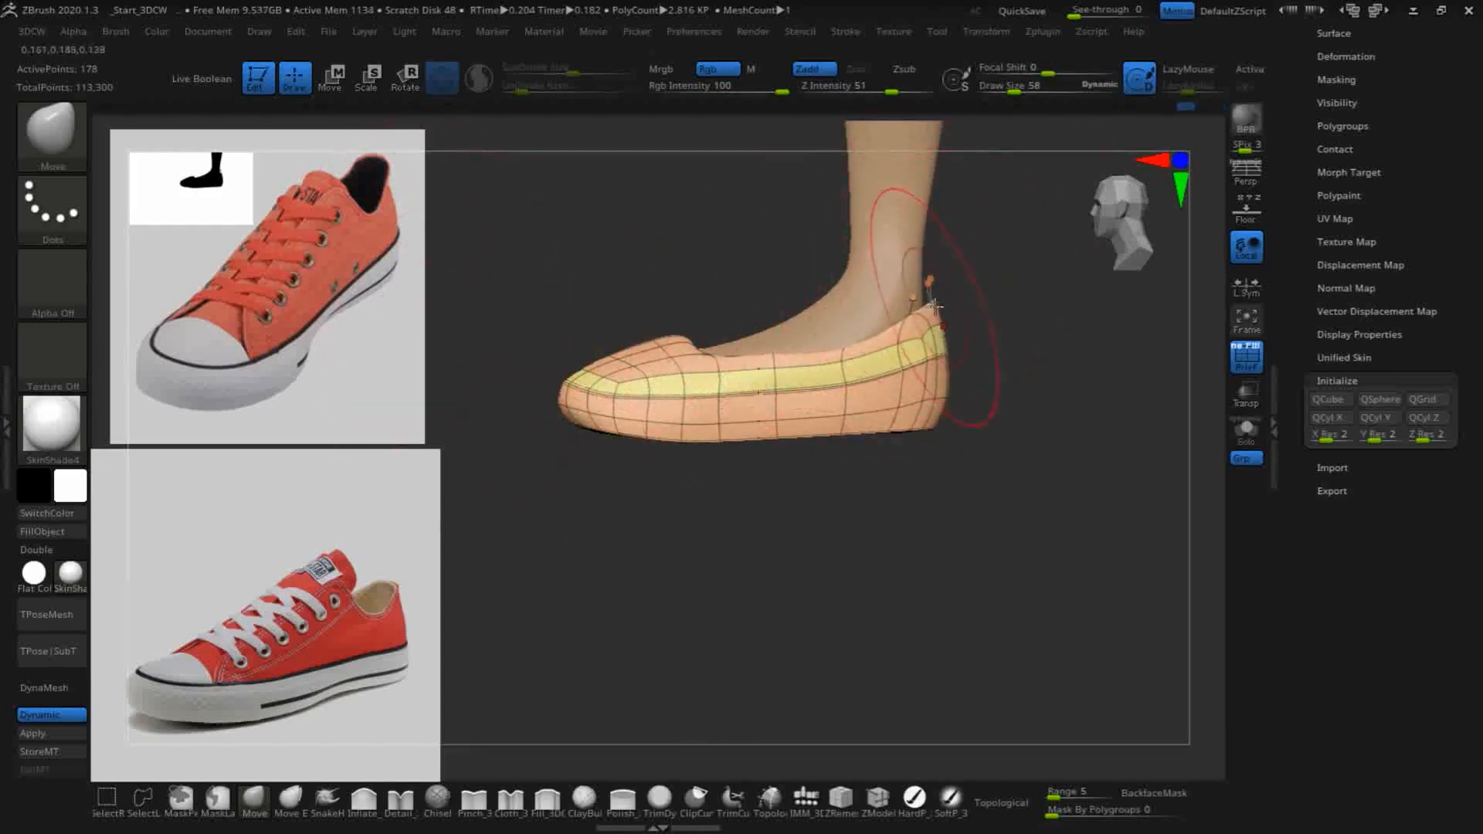
- Shape the heel collar around the ankle with the Move brush, working from behind and both rear sides
left_click_drag(1044, 400, 965, 289)
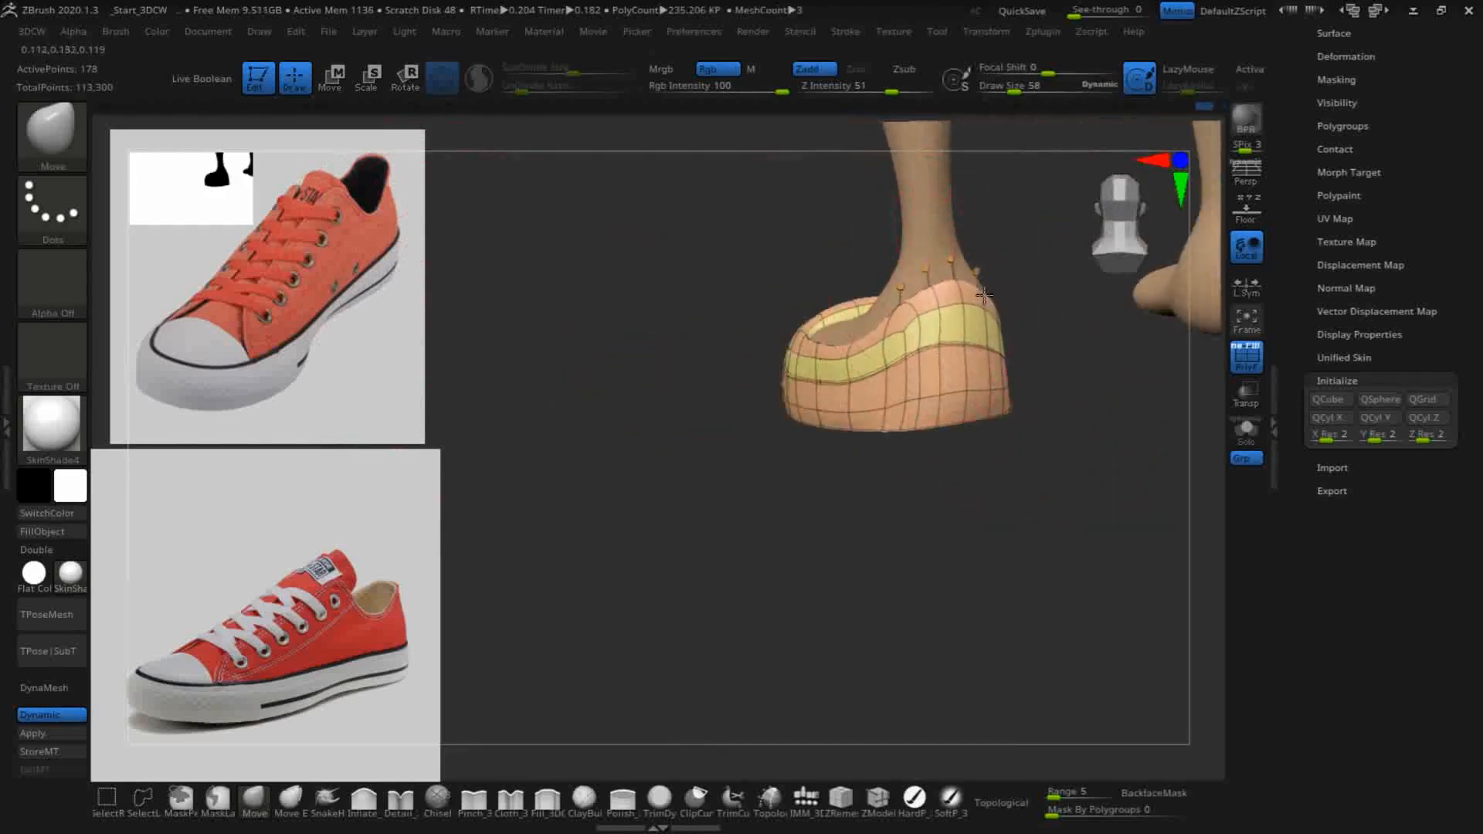
left_click_drag(1040, 510, 1005, 487)
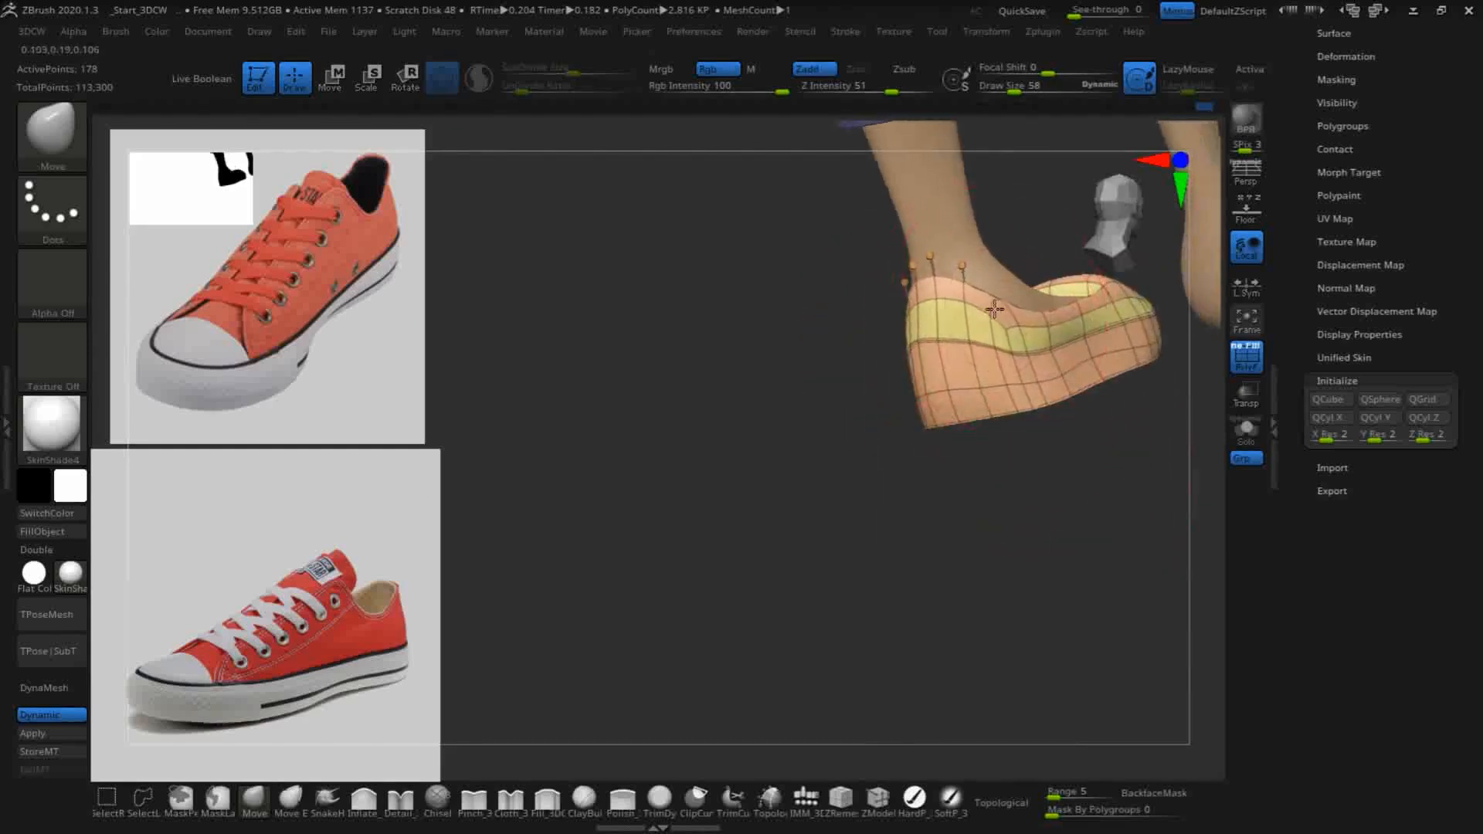
left_click_drag(958, 533, 1040, 550)
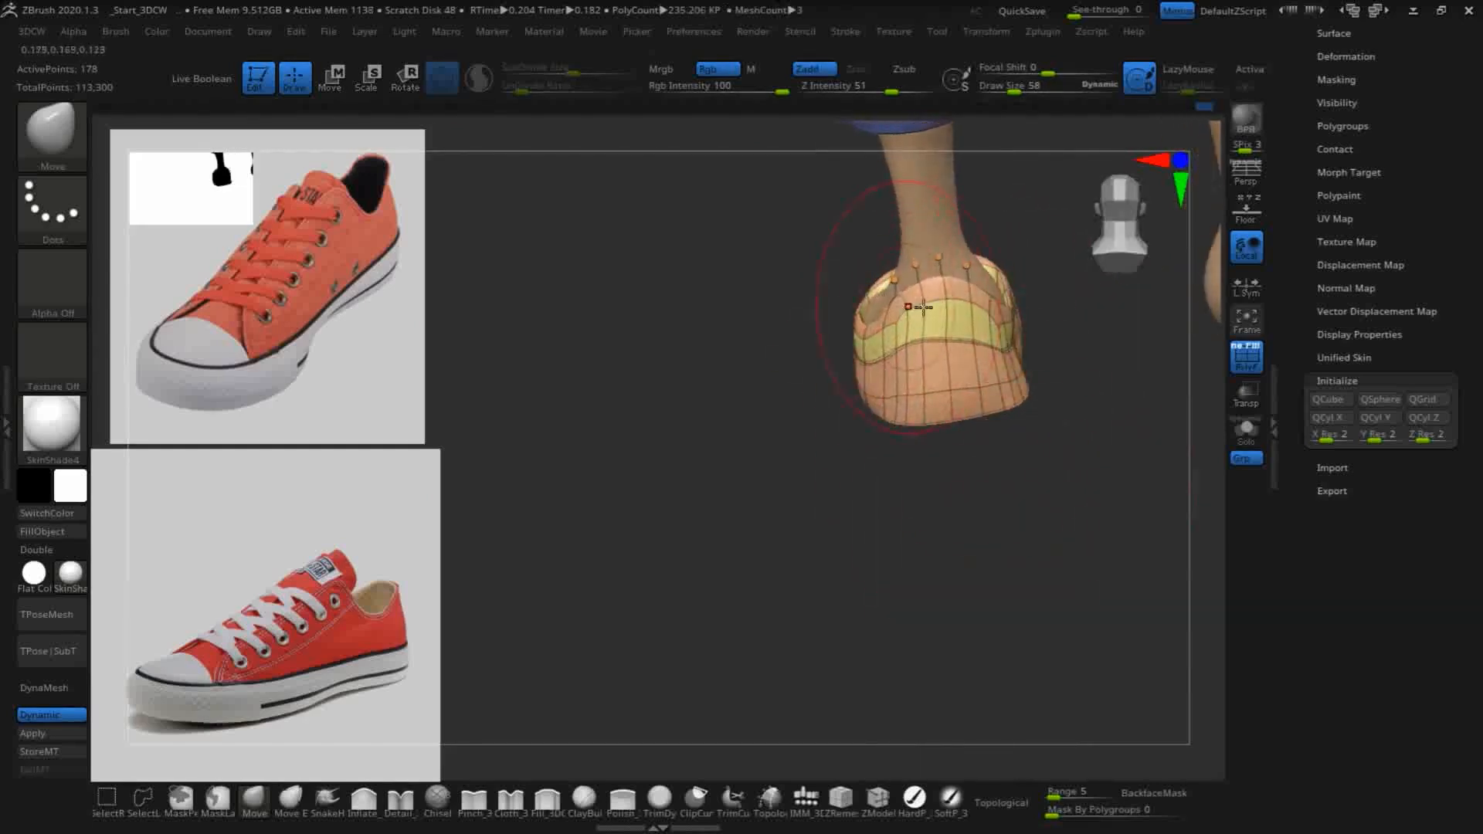
- Fit the collar's side edges and the heel's top rim to the foot with the Move brush
mouse_move(743, 507)
left_mouse_down()
mouse_move(977, 573)
mouse_move(965, 556)
mouse_move(937, 590)
mouse_move(958, 571)
left_mouse_up()
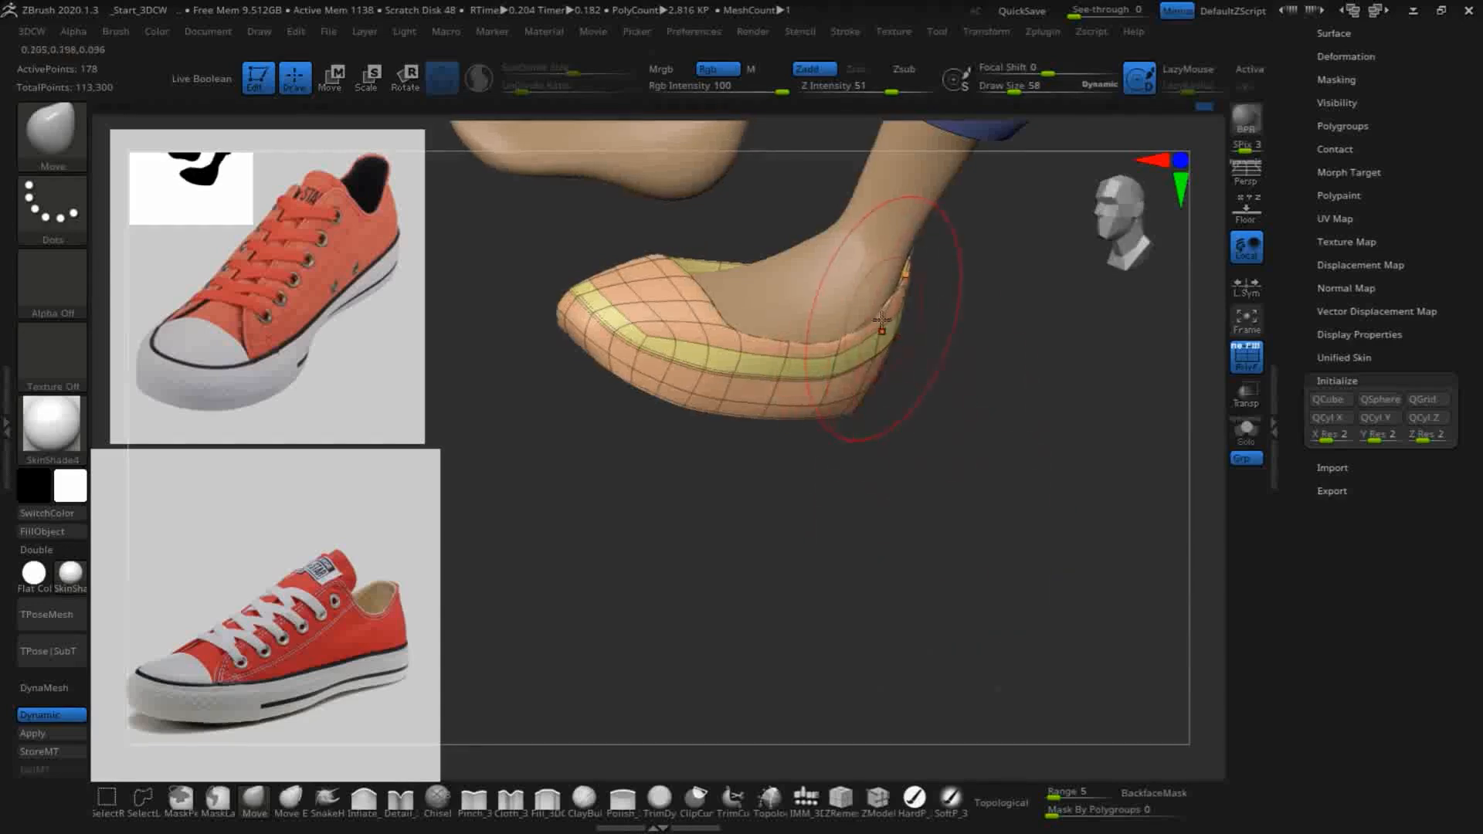
left_click_drag(927, 432, 966, 495)
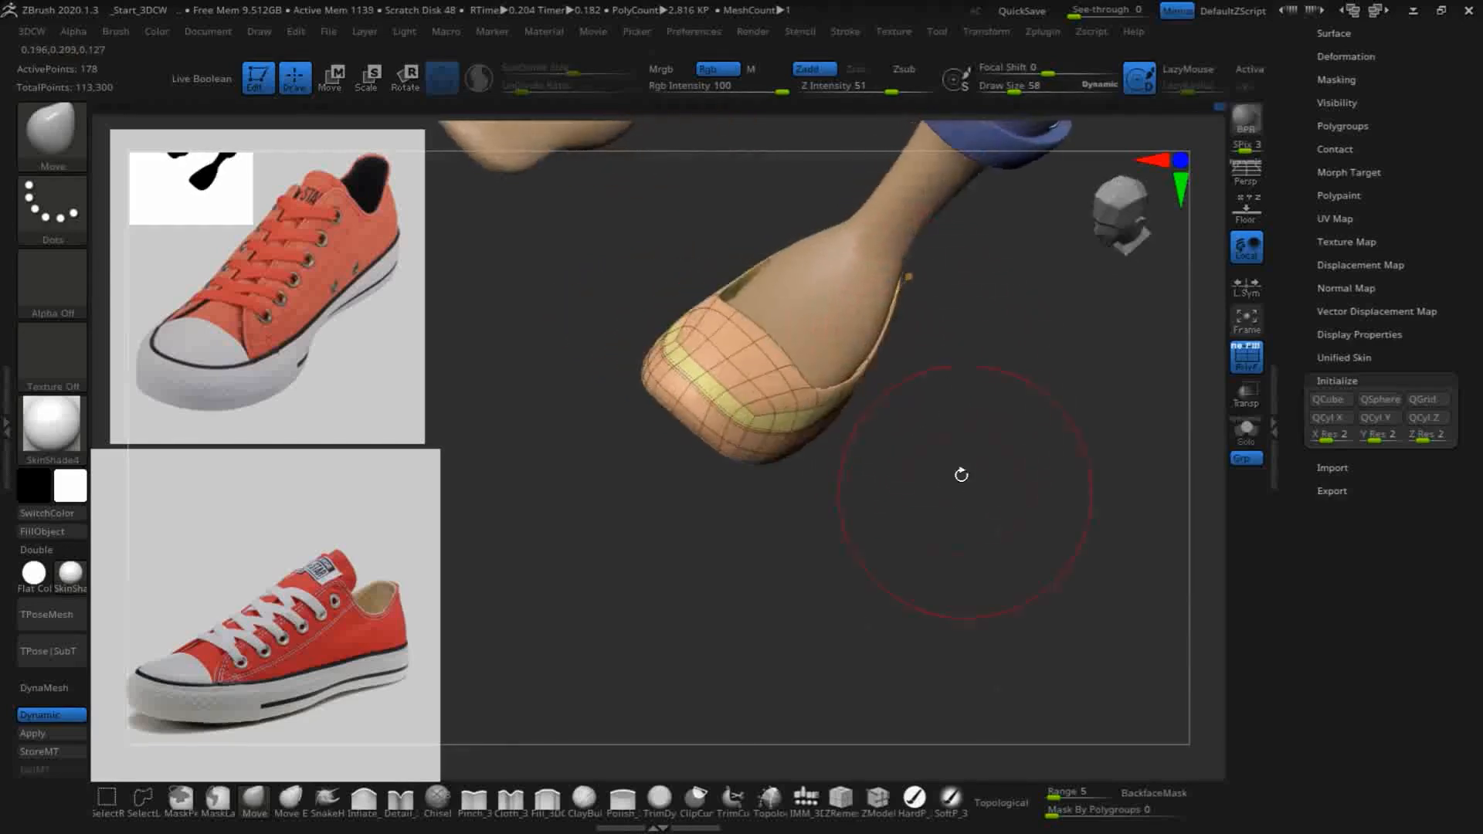
mouse_move(908, 320)
left_mouse_down()
mouse_move(977, 453)
mouse_move(807, 288)
left_mouse_up()
left_click_drag(1060, 443, 888, 332)
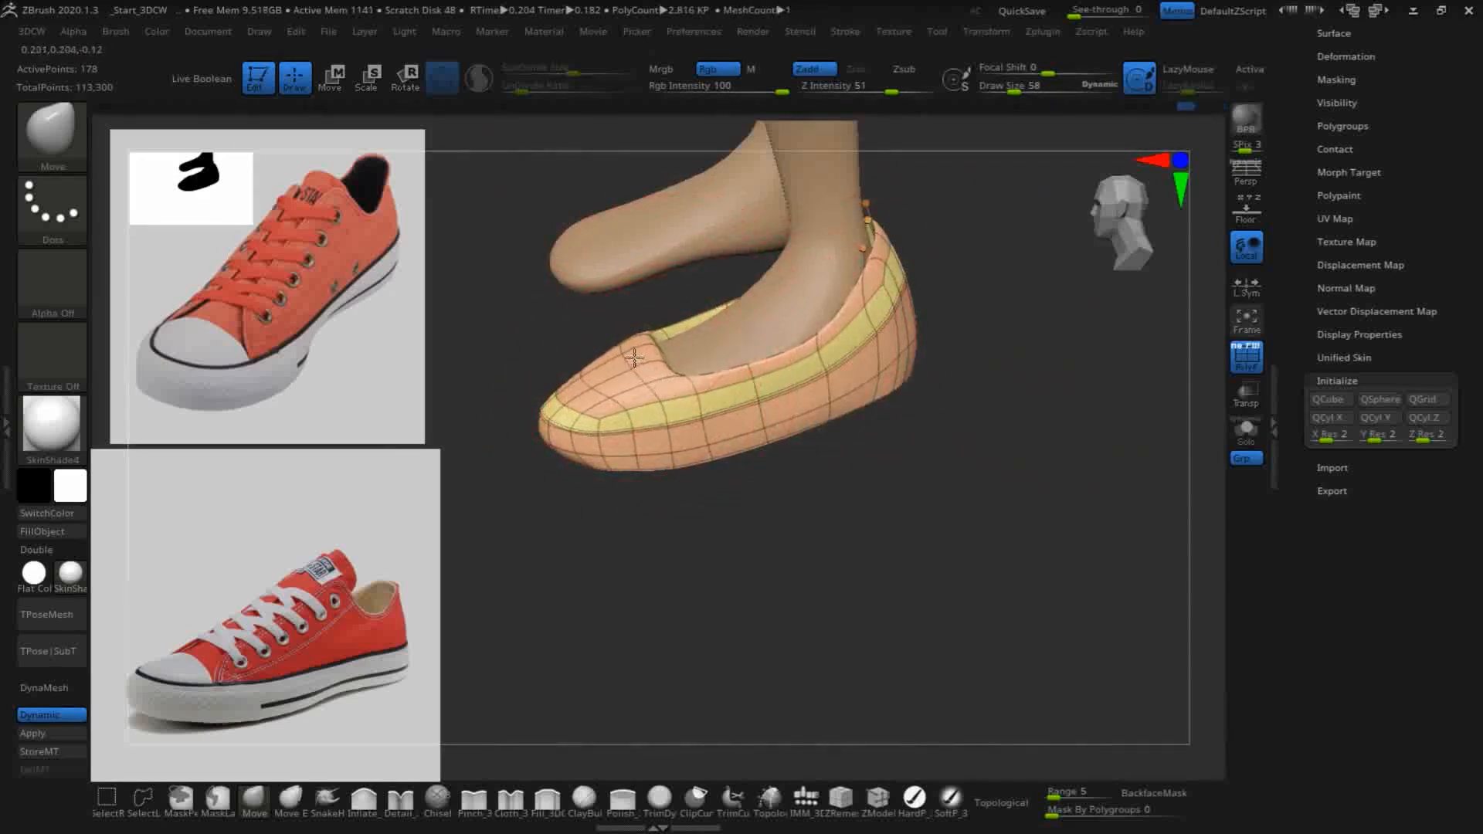
- Adjust the top of the toe and its front side surface with the Move brush, following the sneaker reference
left_click_drag(601, 372, 580, 381)
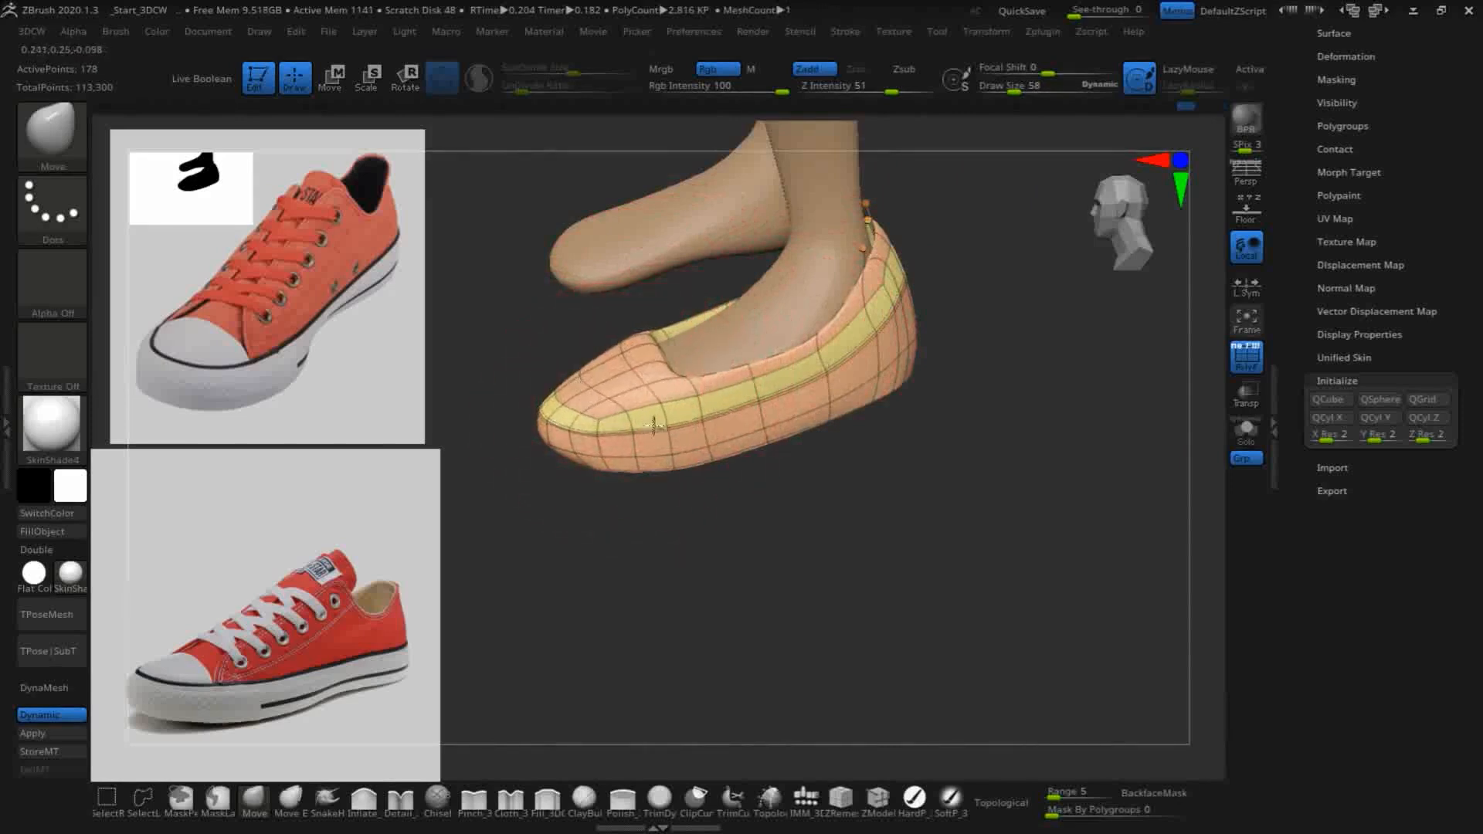
left_click_drag(1076, 526, 1003, 526)
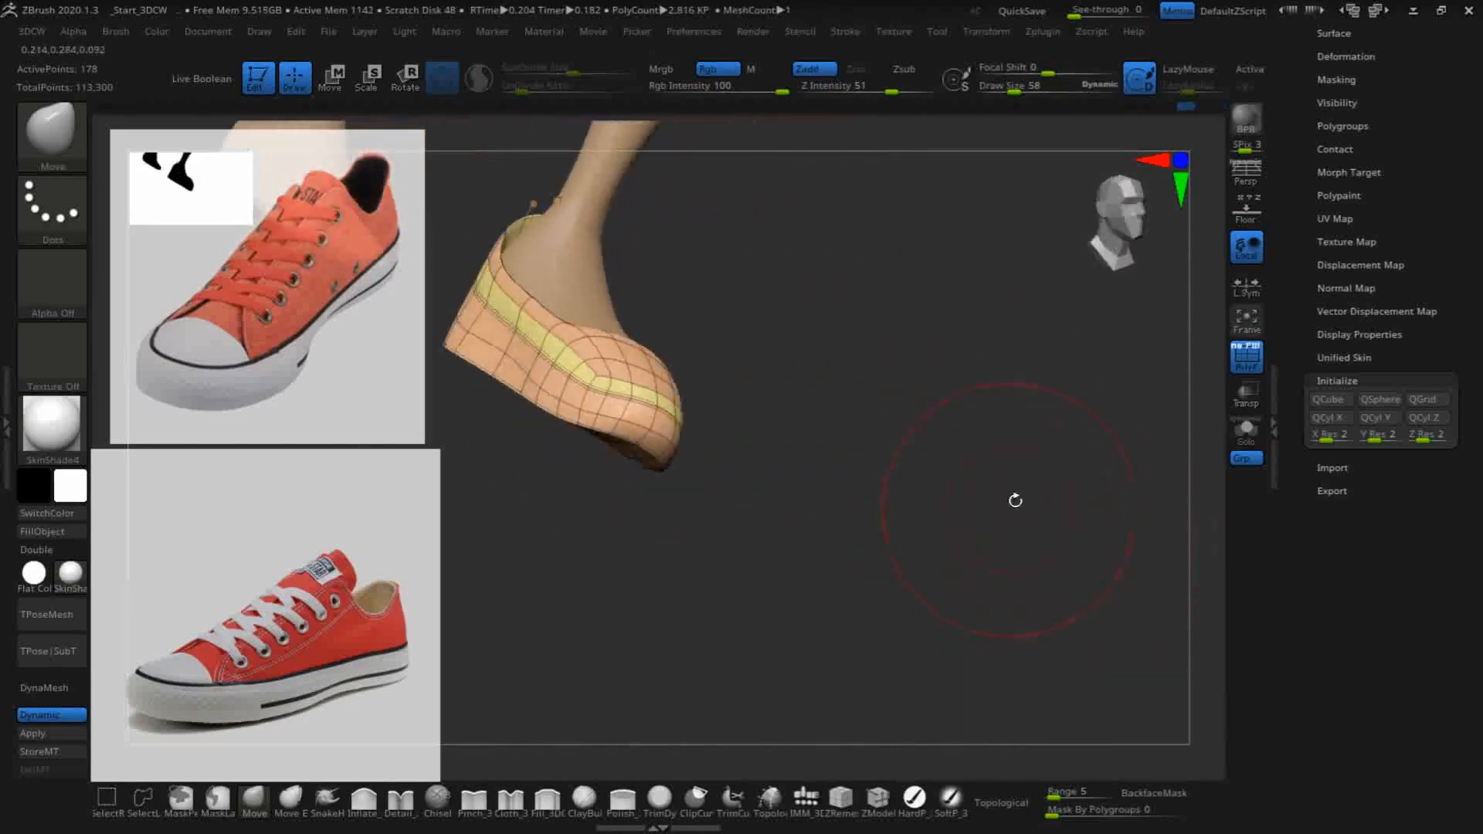
left_click_drag(1056, 484, 835, 473)
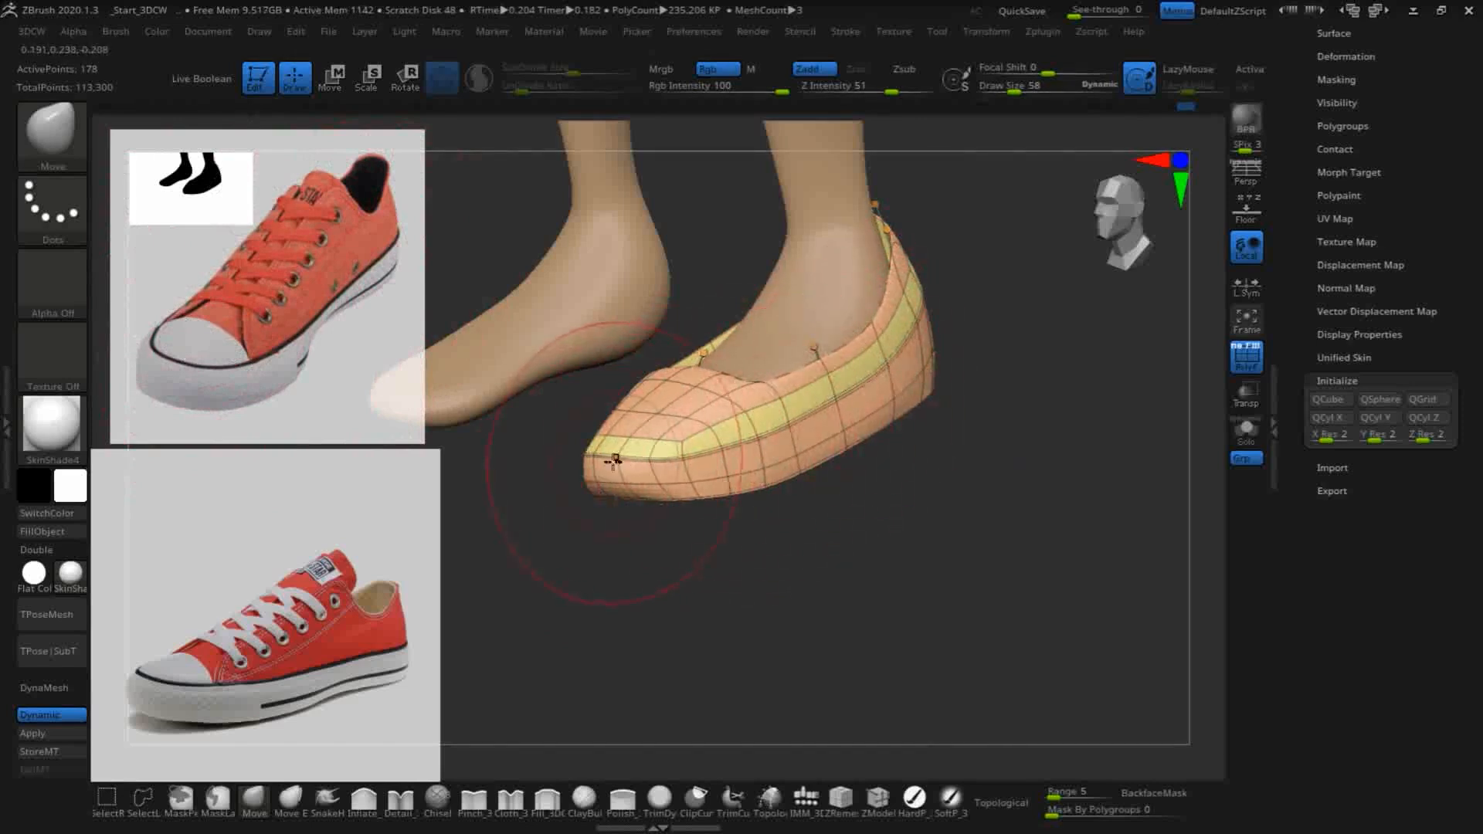
left_click_drag(940, 513, 823, 394)
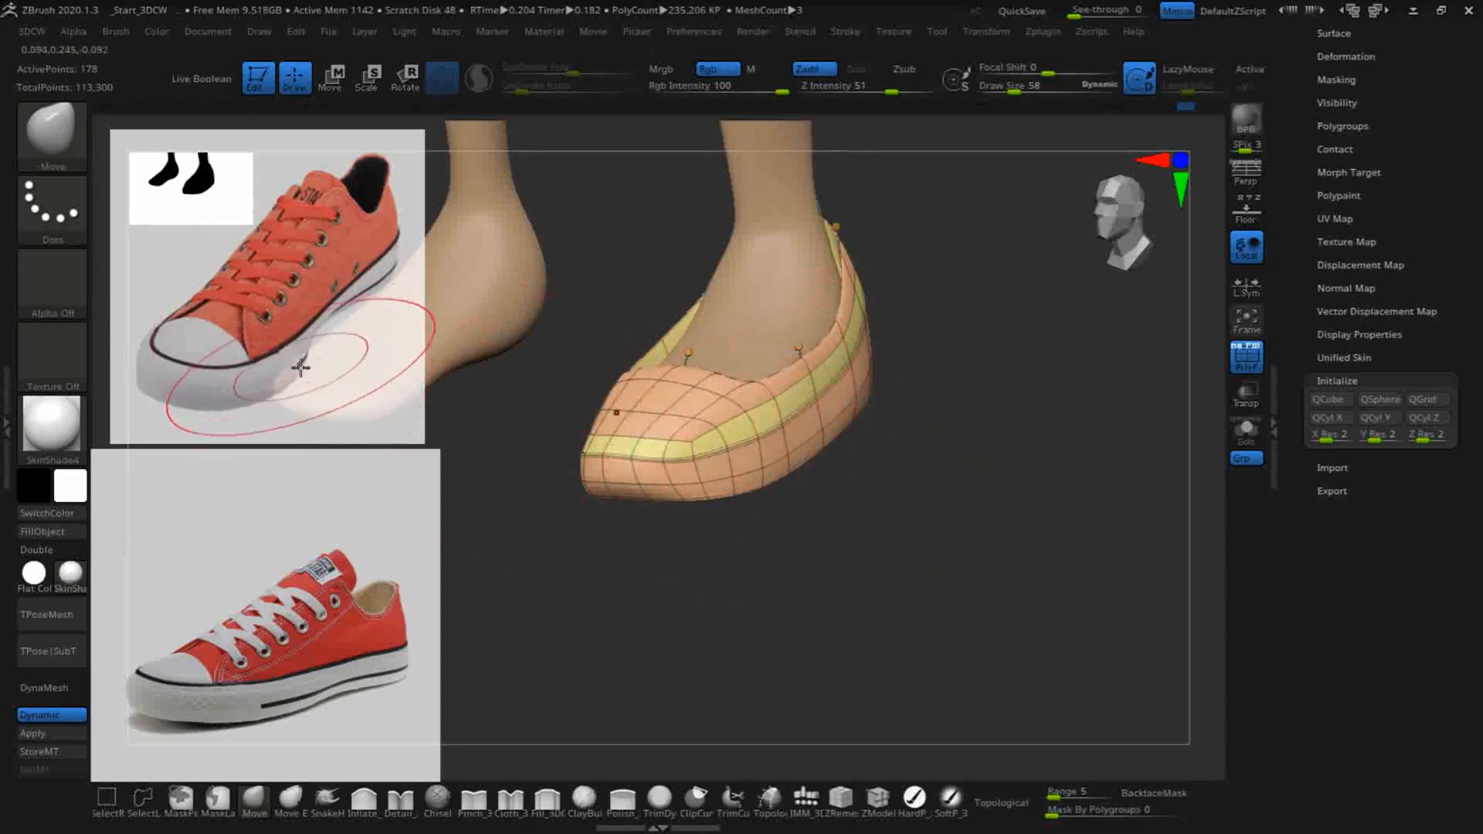
left_click_drag(858, 530, 731, 503)
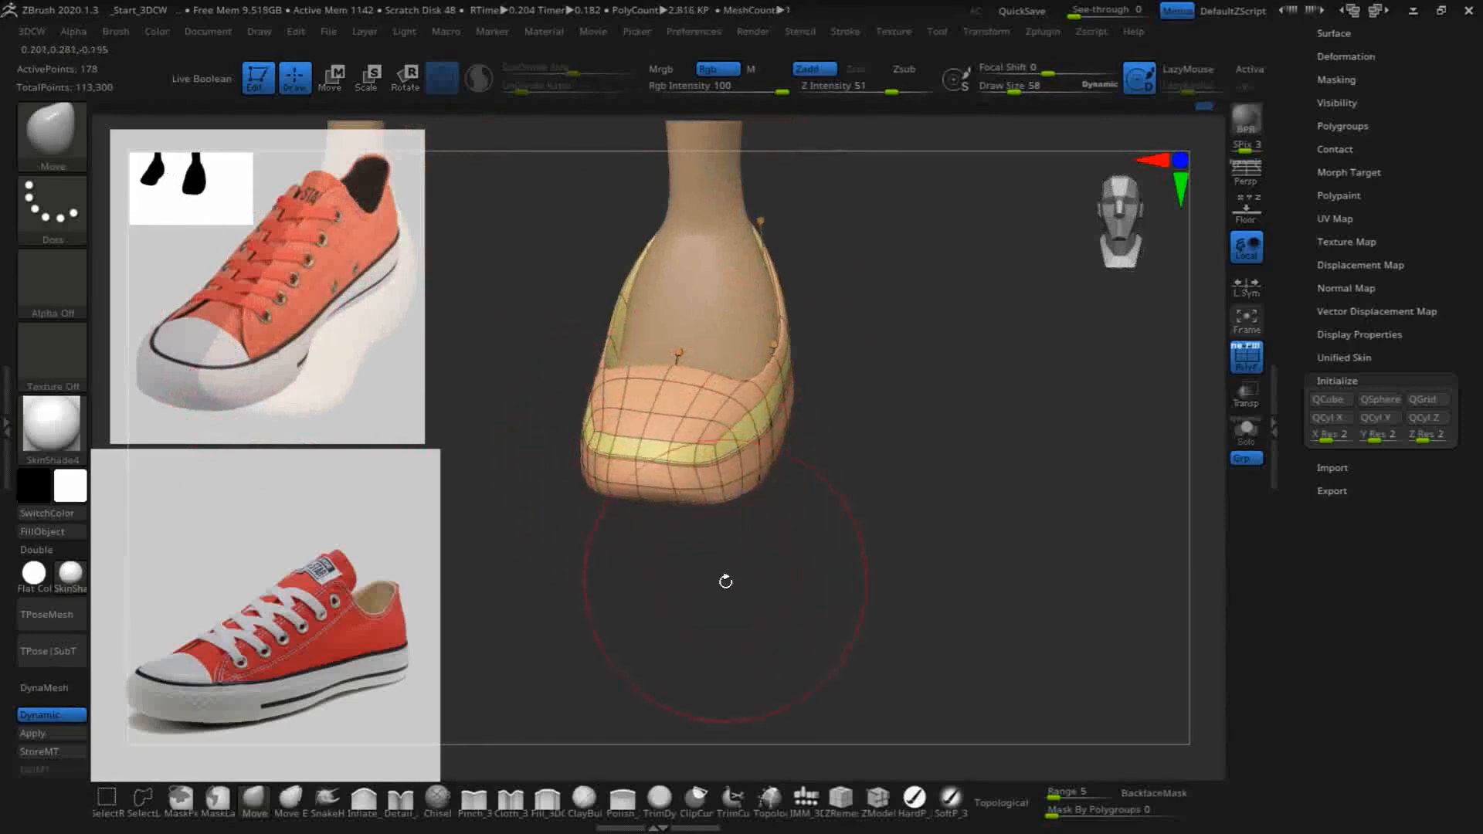
- Round the toe's outline as seen from above and refine both sides of the toe with the Move brush
left_click_drag(725, 570, 649, 525)
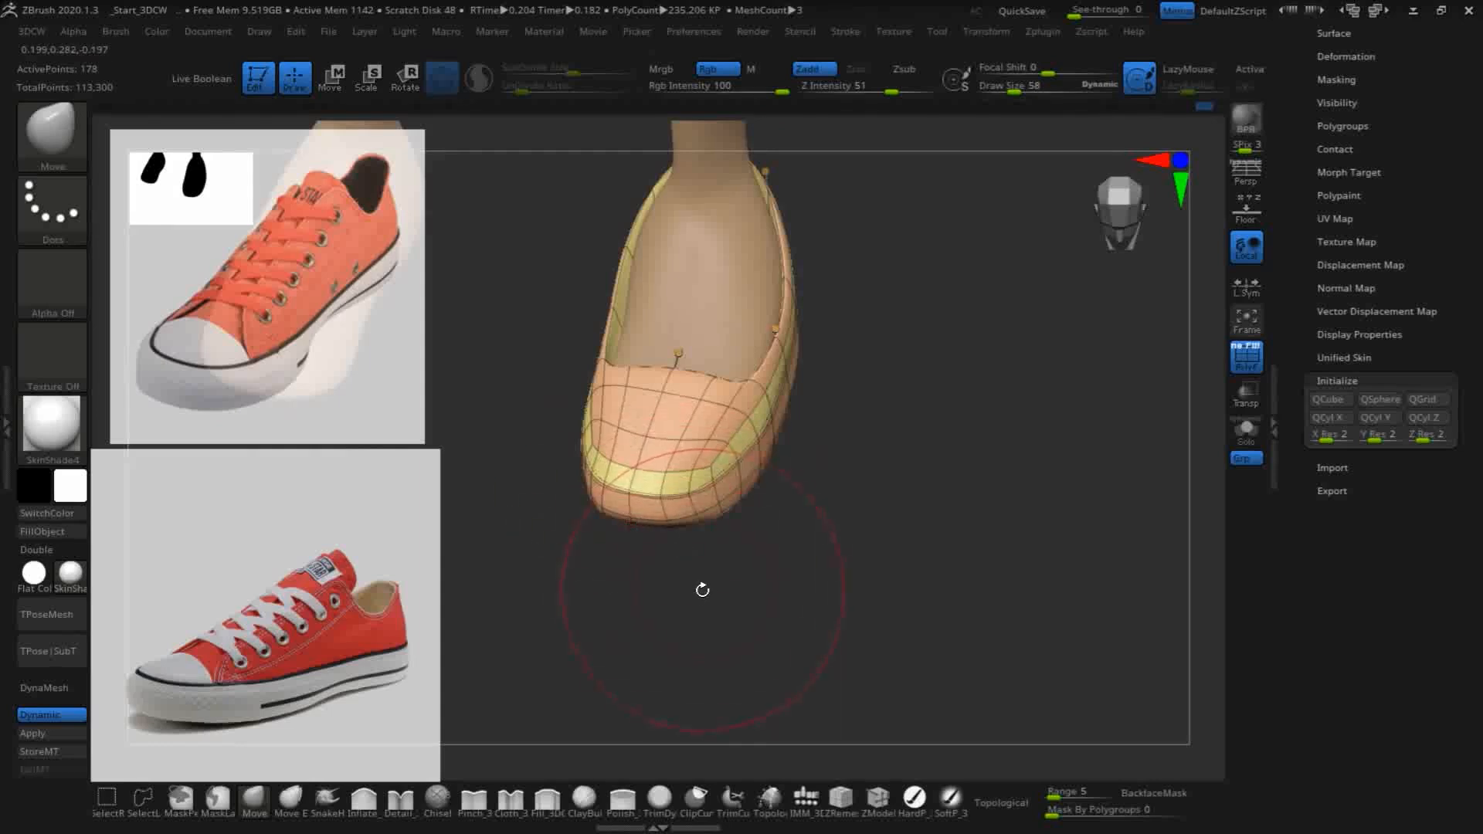
left_click_drag(703, 588, 714, 577)
left_click_drag(572, 454, 570, 452)
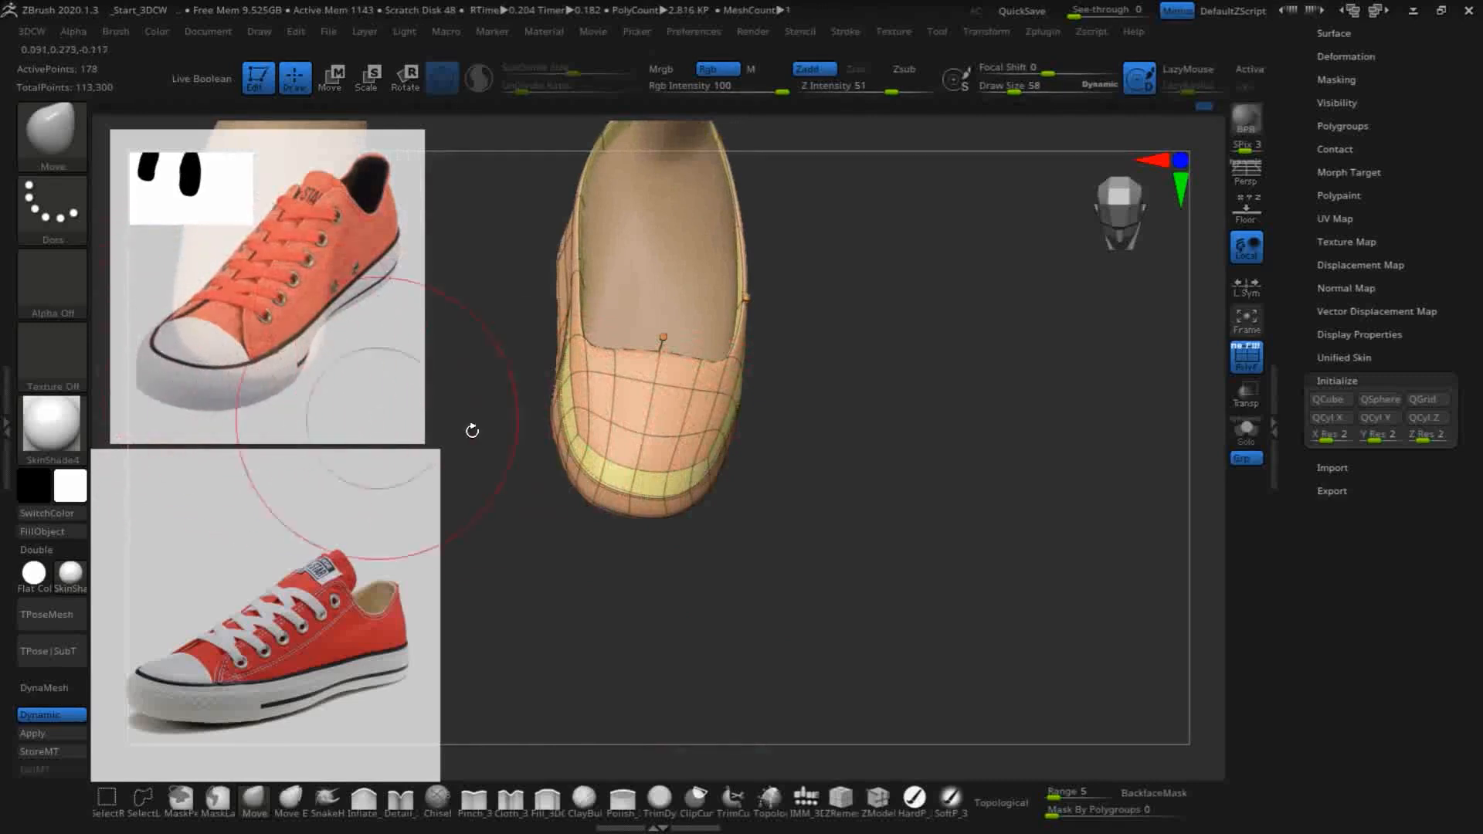
left_click_drag(682, 629, 539, 434)
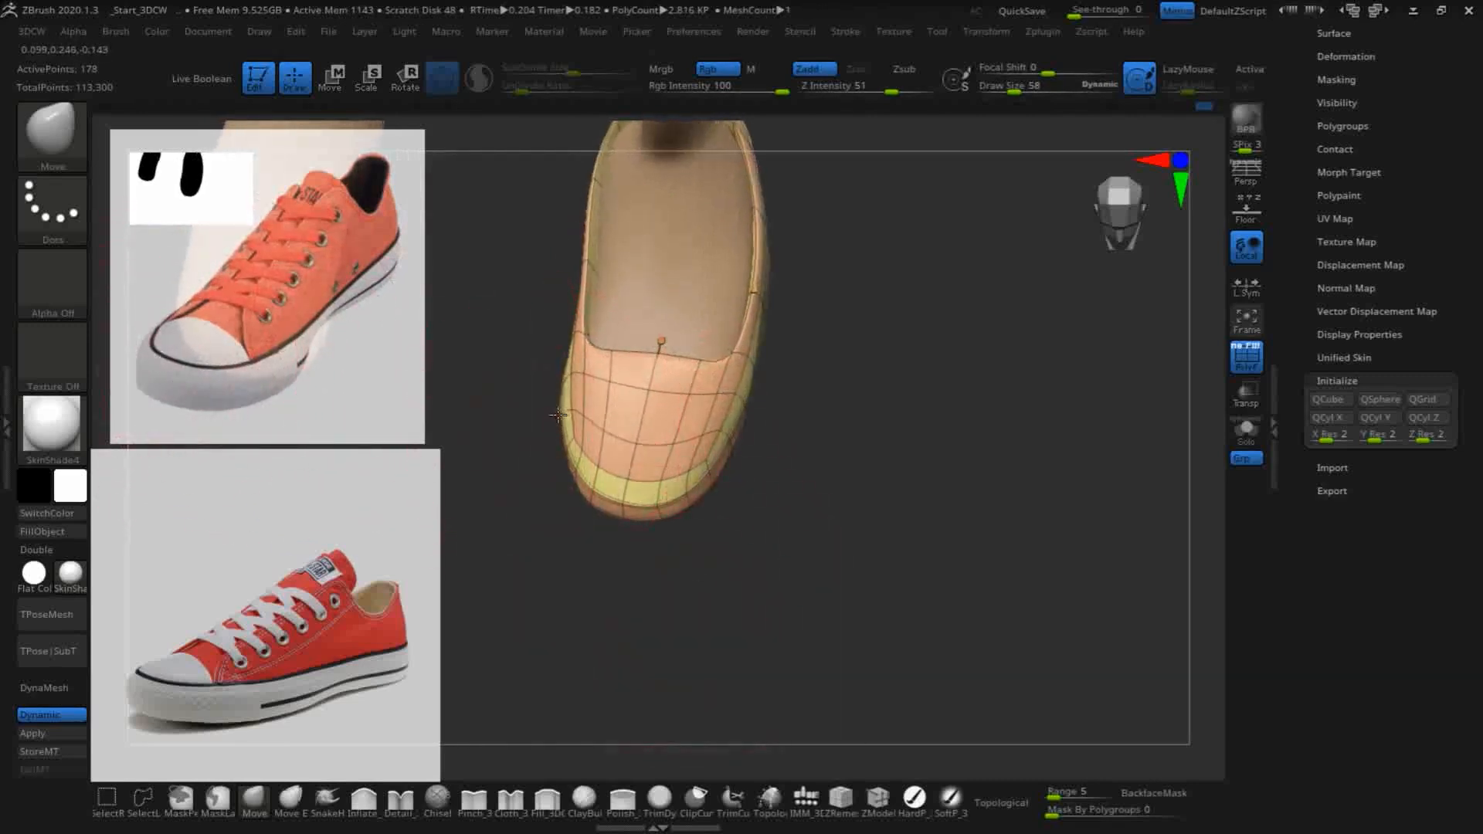
left_click_drag(869, 556, 853, 458)
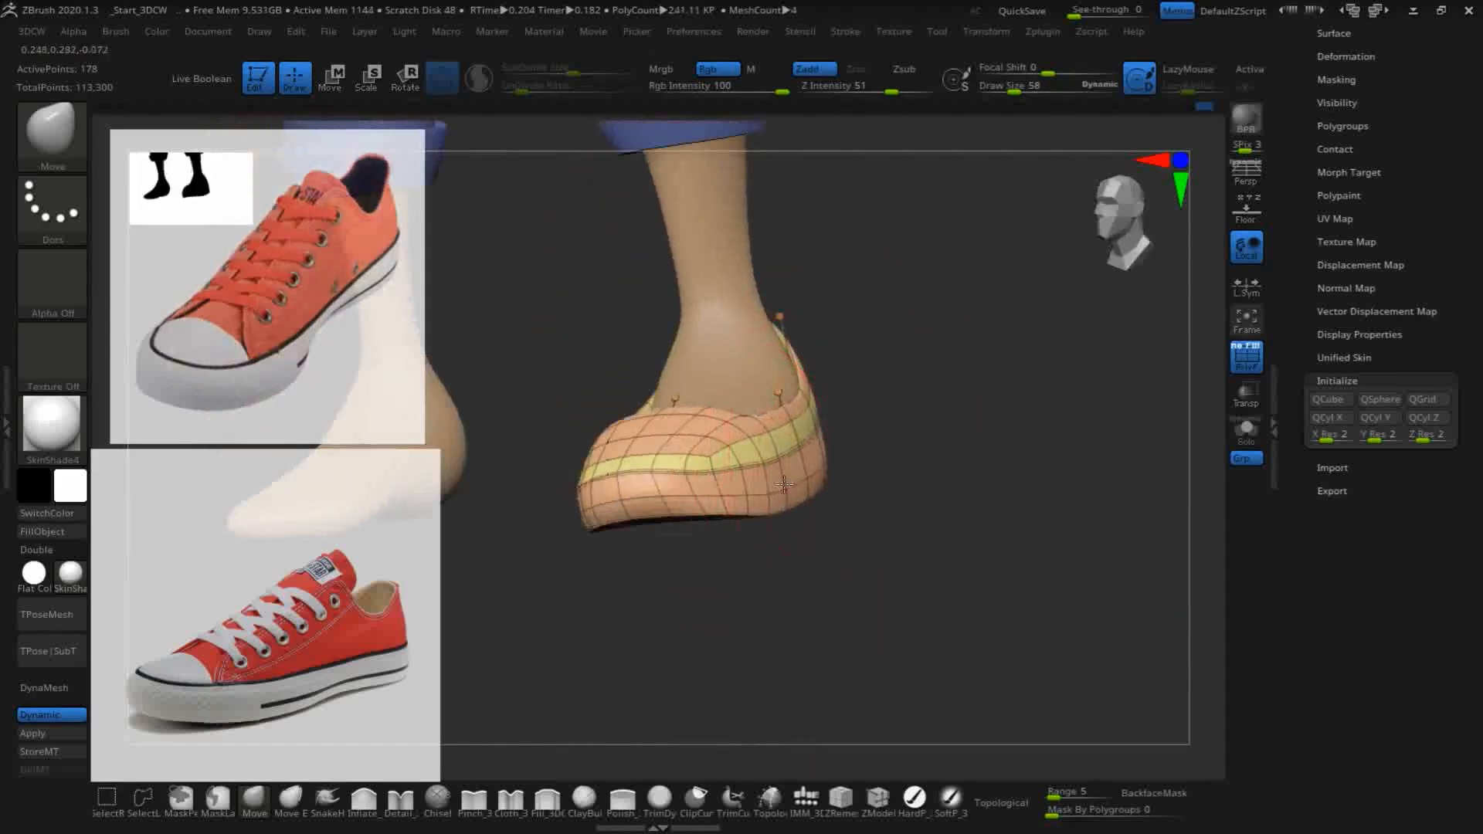
left_click_drag(908, 579, 896, 563)
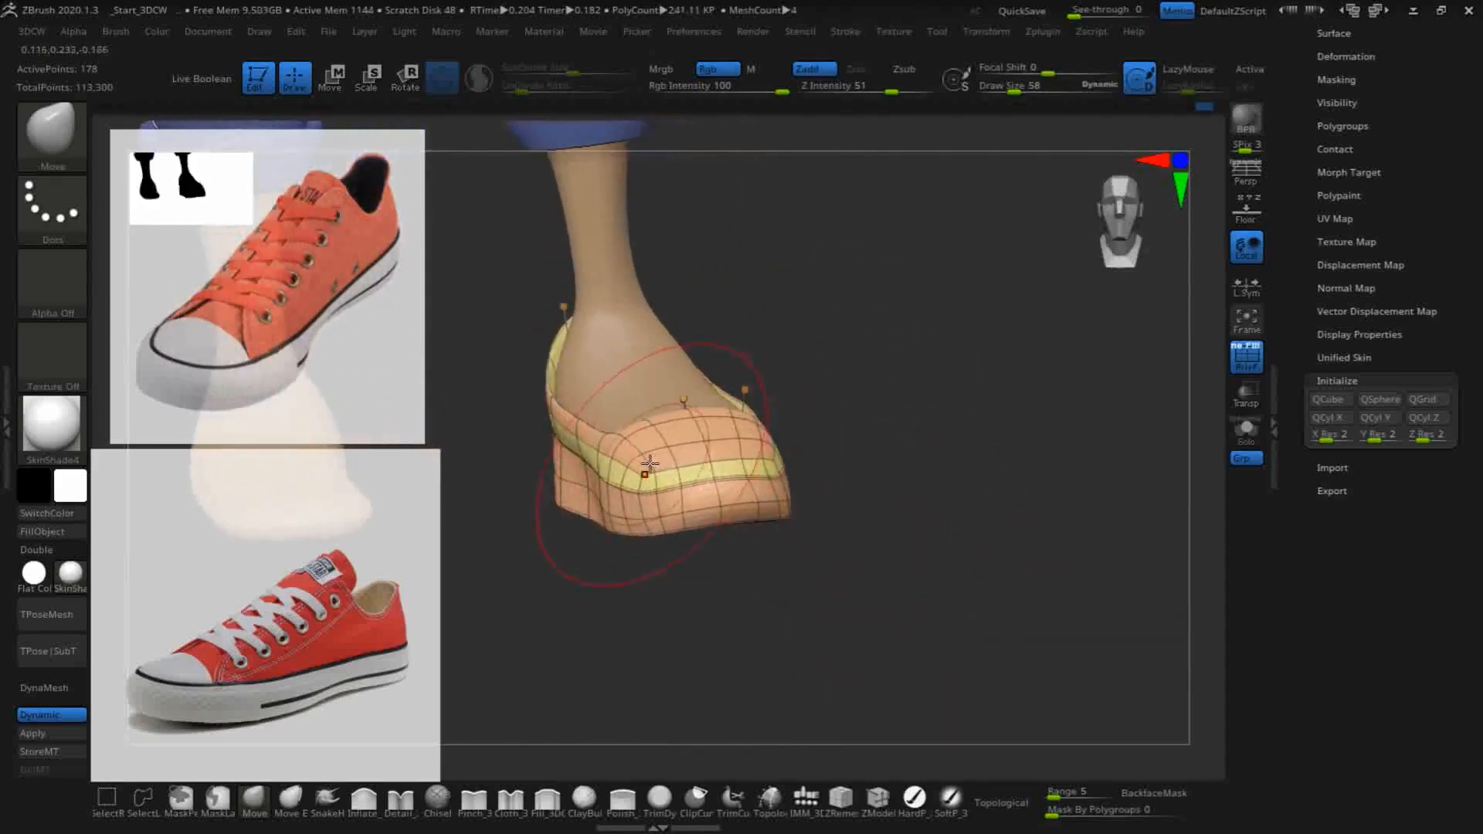
left_click_drag(879, 513, 757, 502)
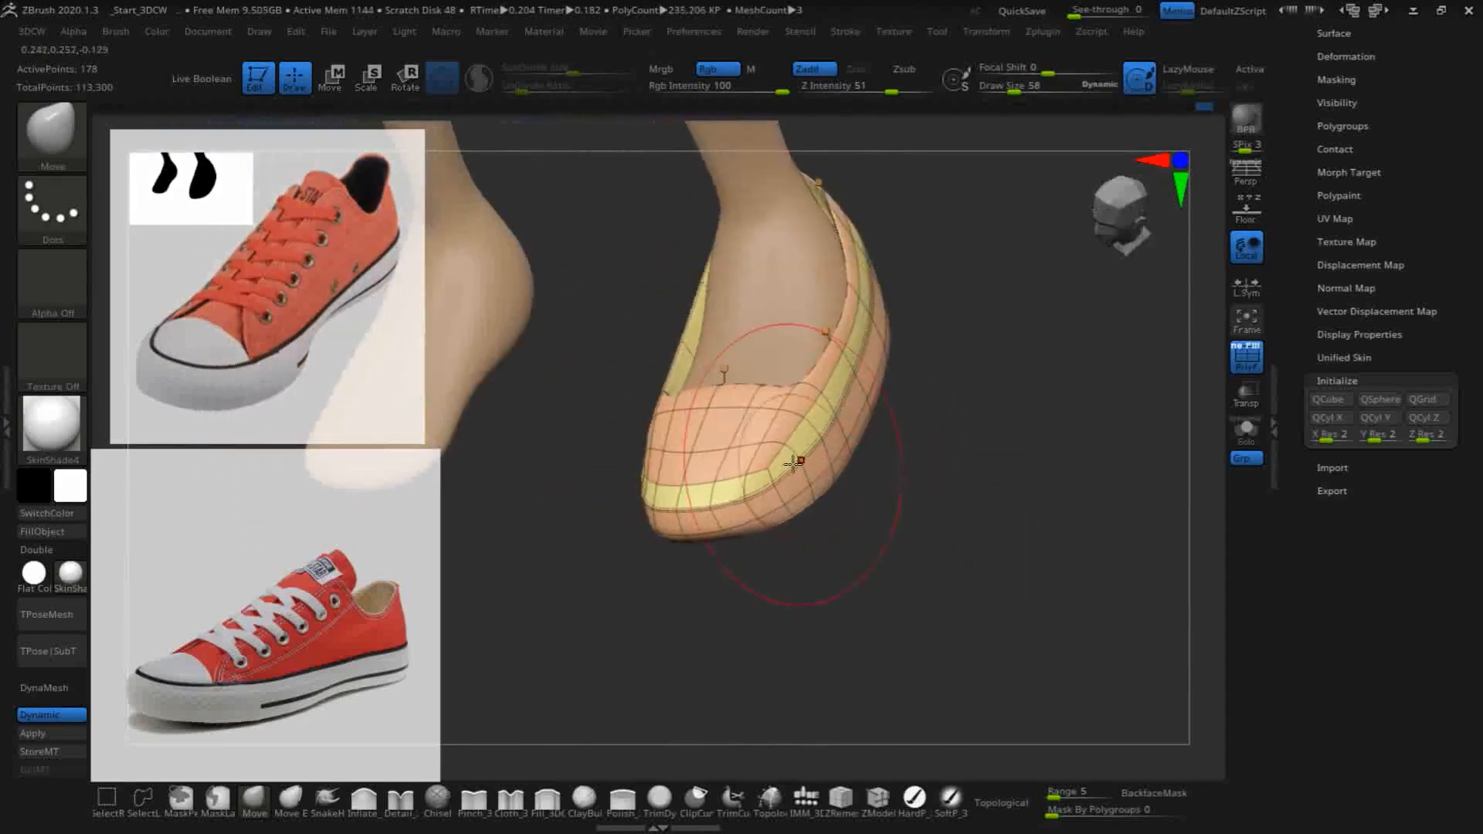
left_click_drag(907, 556, 1035, 592)
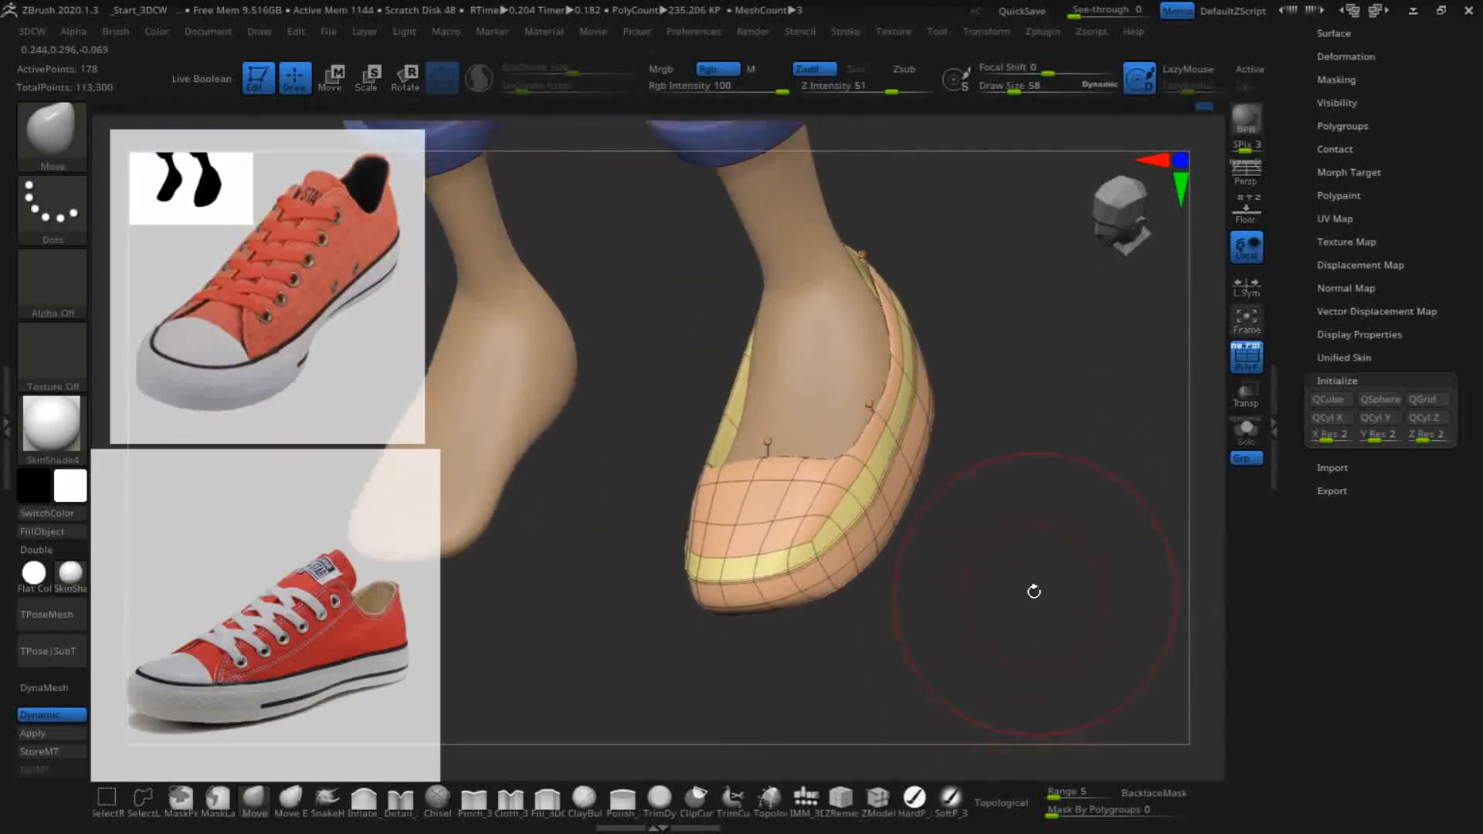